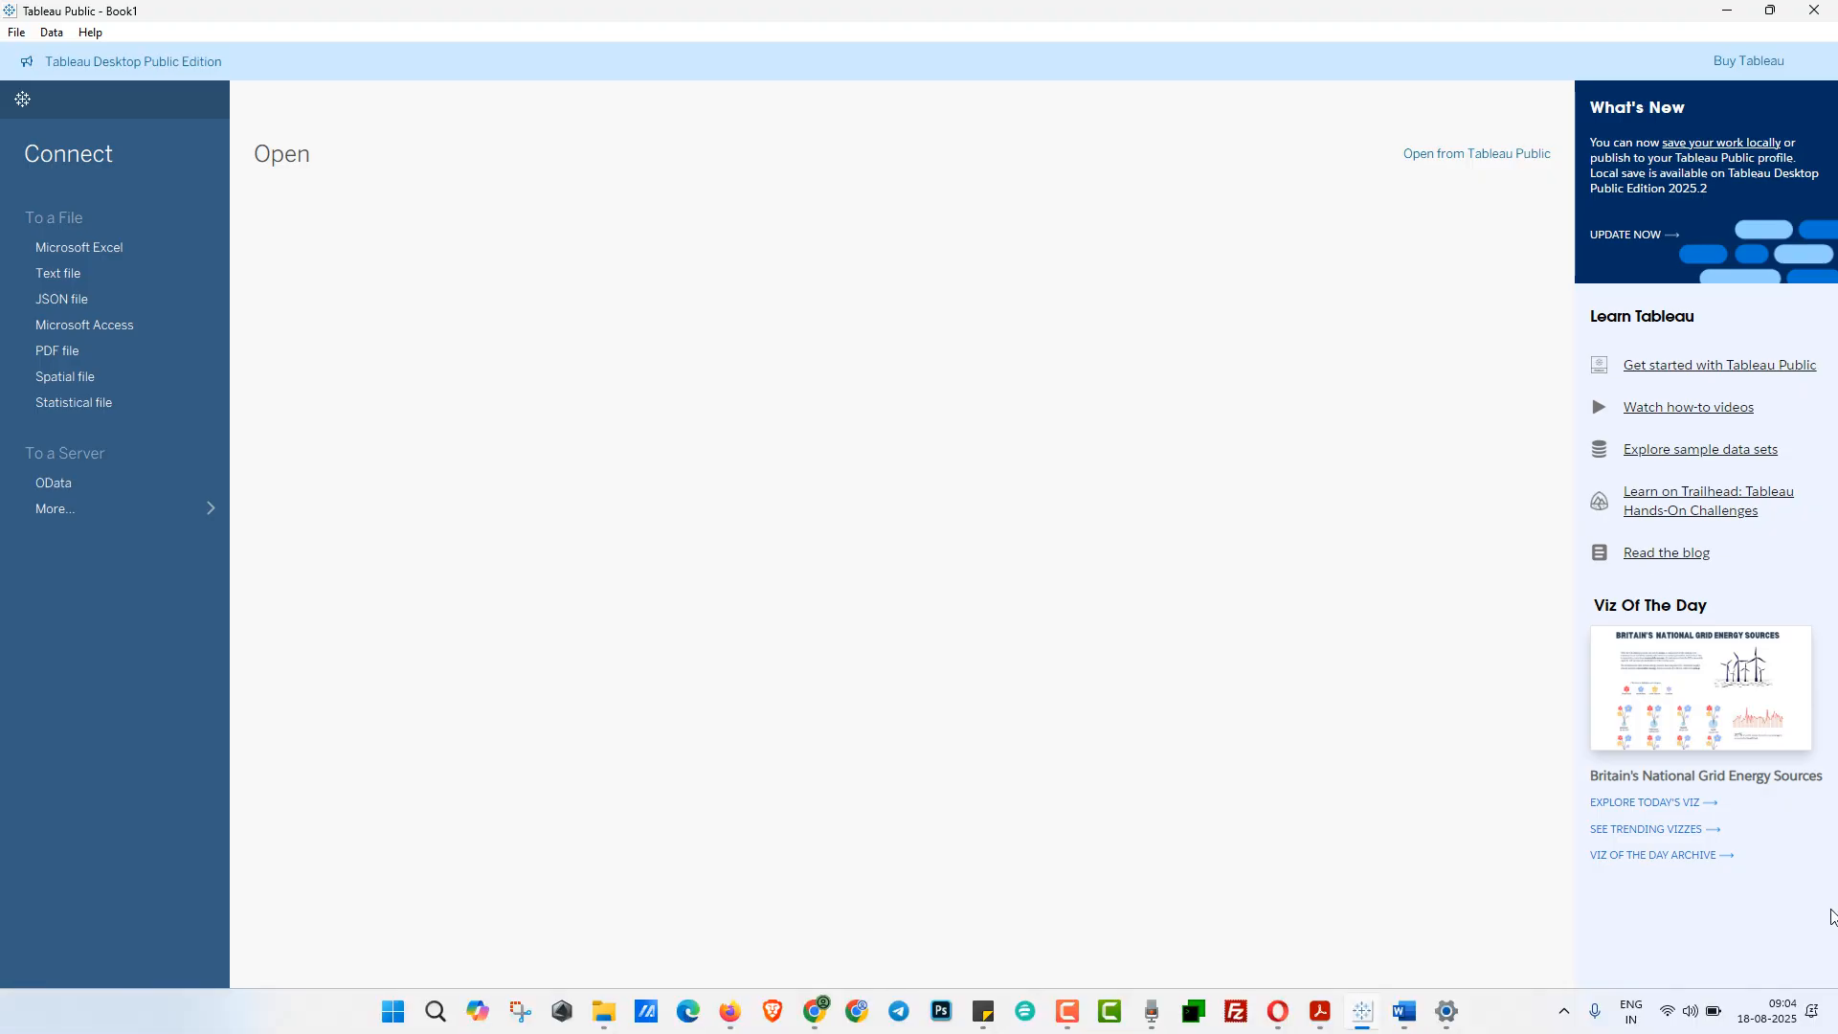
# - Switch to the Data Visualization Lab syllabus PDF in Acrobat and read experiment 1 on Tableau workspace, terminologies and basic functionalities
pyautogui.click(1321, 1013)
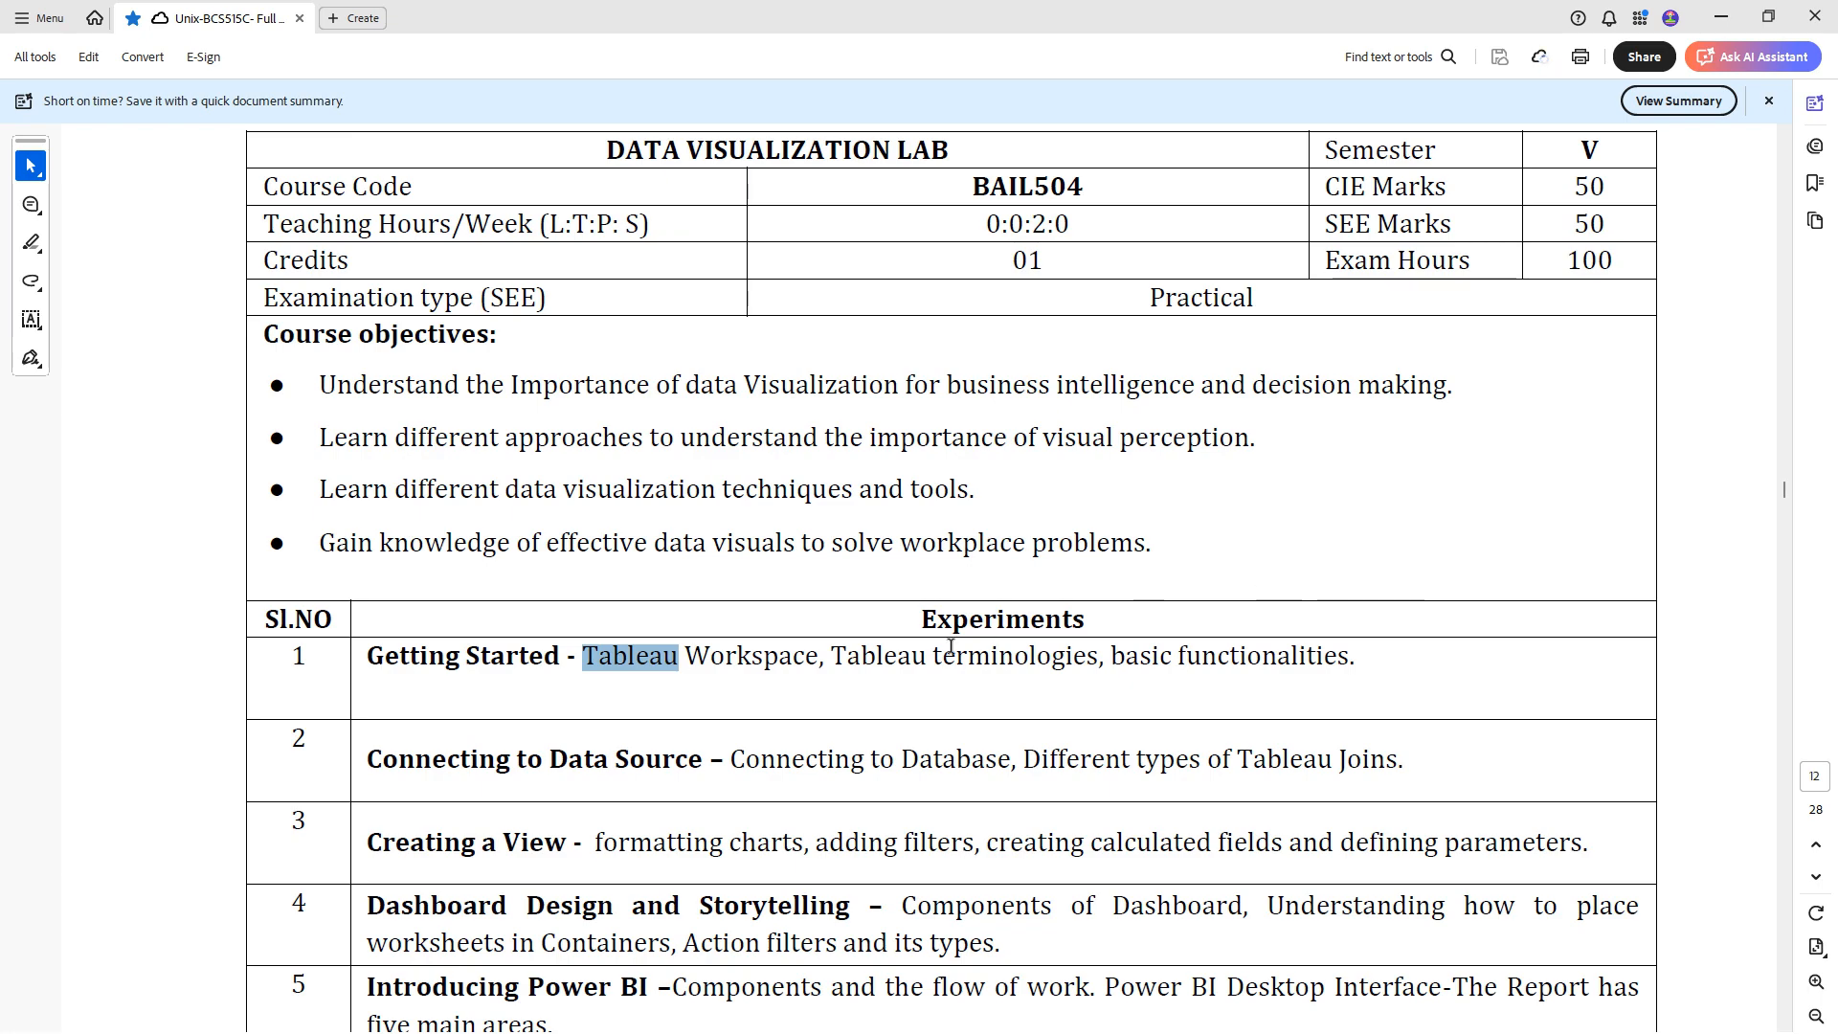
pyautogui.click(799, 655)
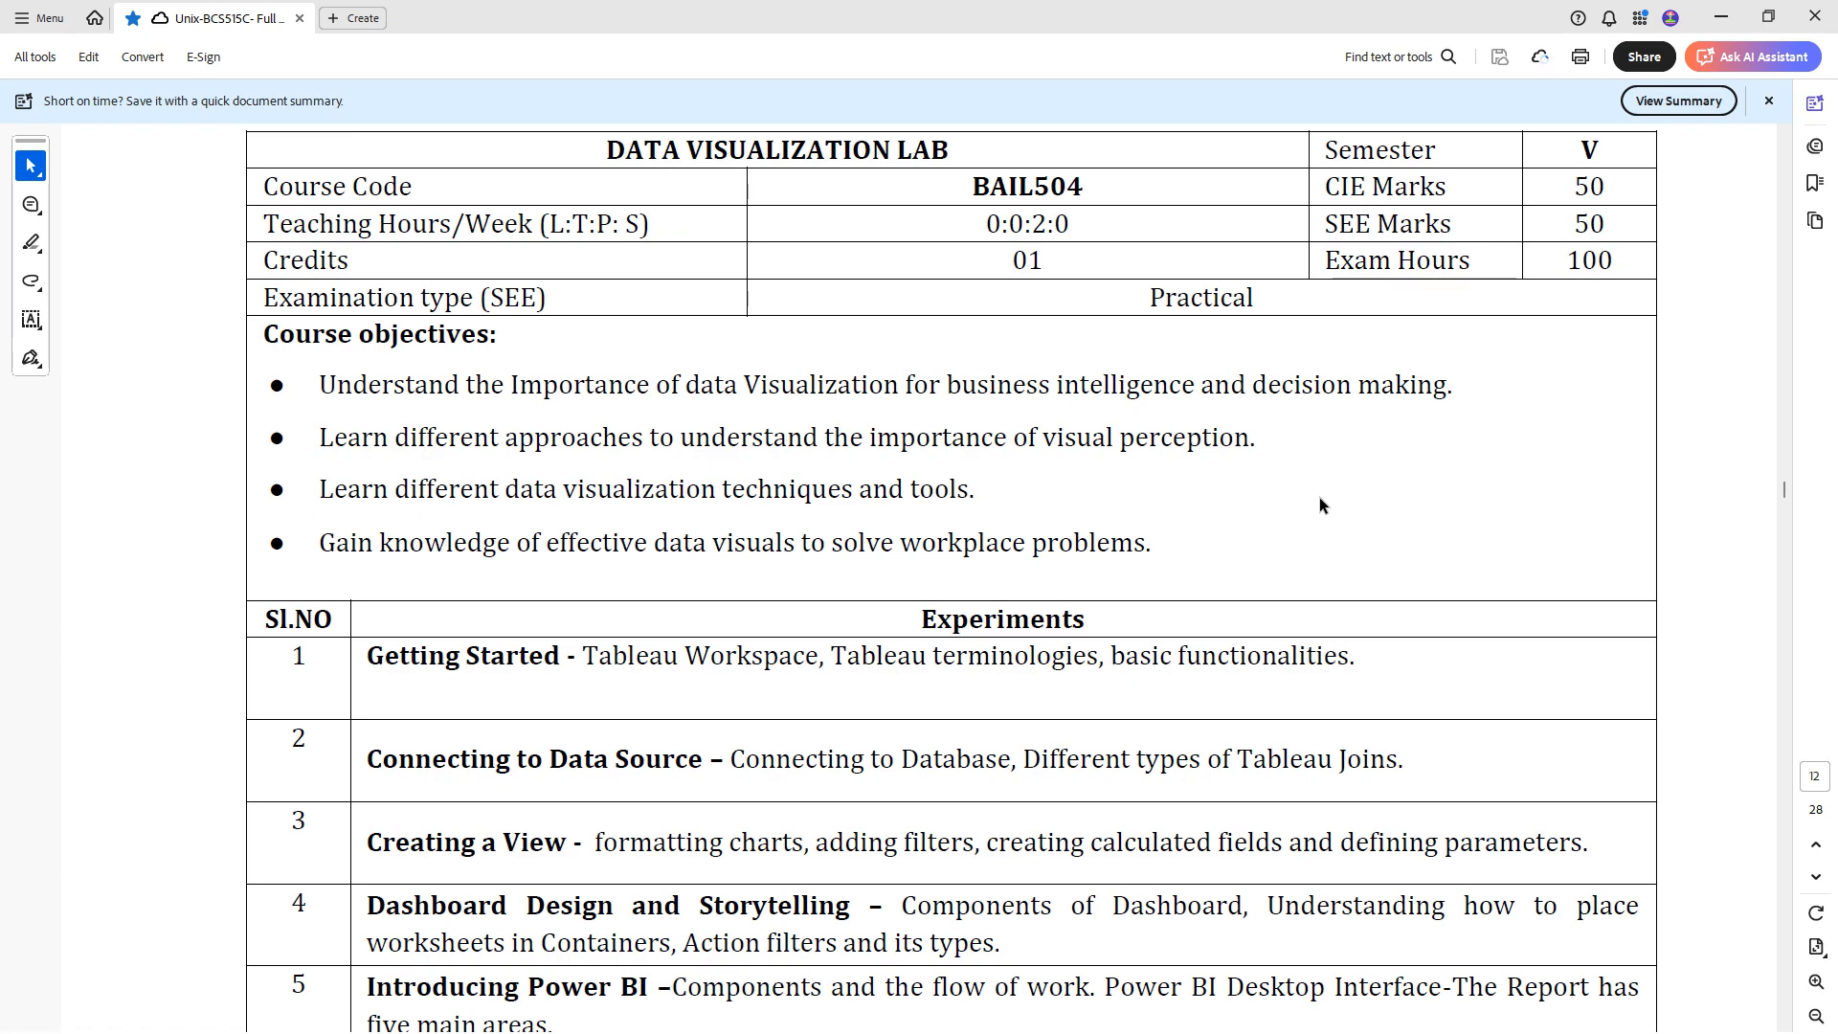
pyautogui.scroll(-1, 1320, 504)
pyautogui.scroll(-1, 1331, 505)
pyautogui.scroll(-1, 1138, 501)
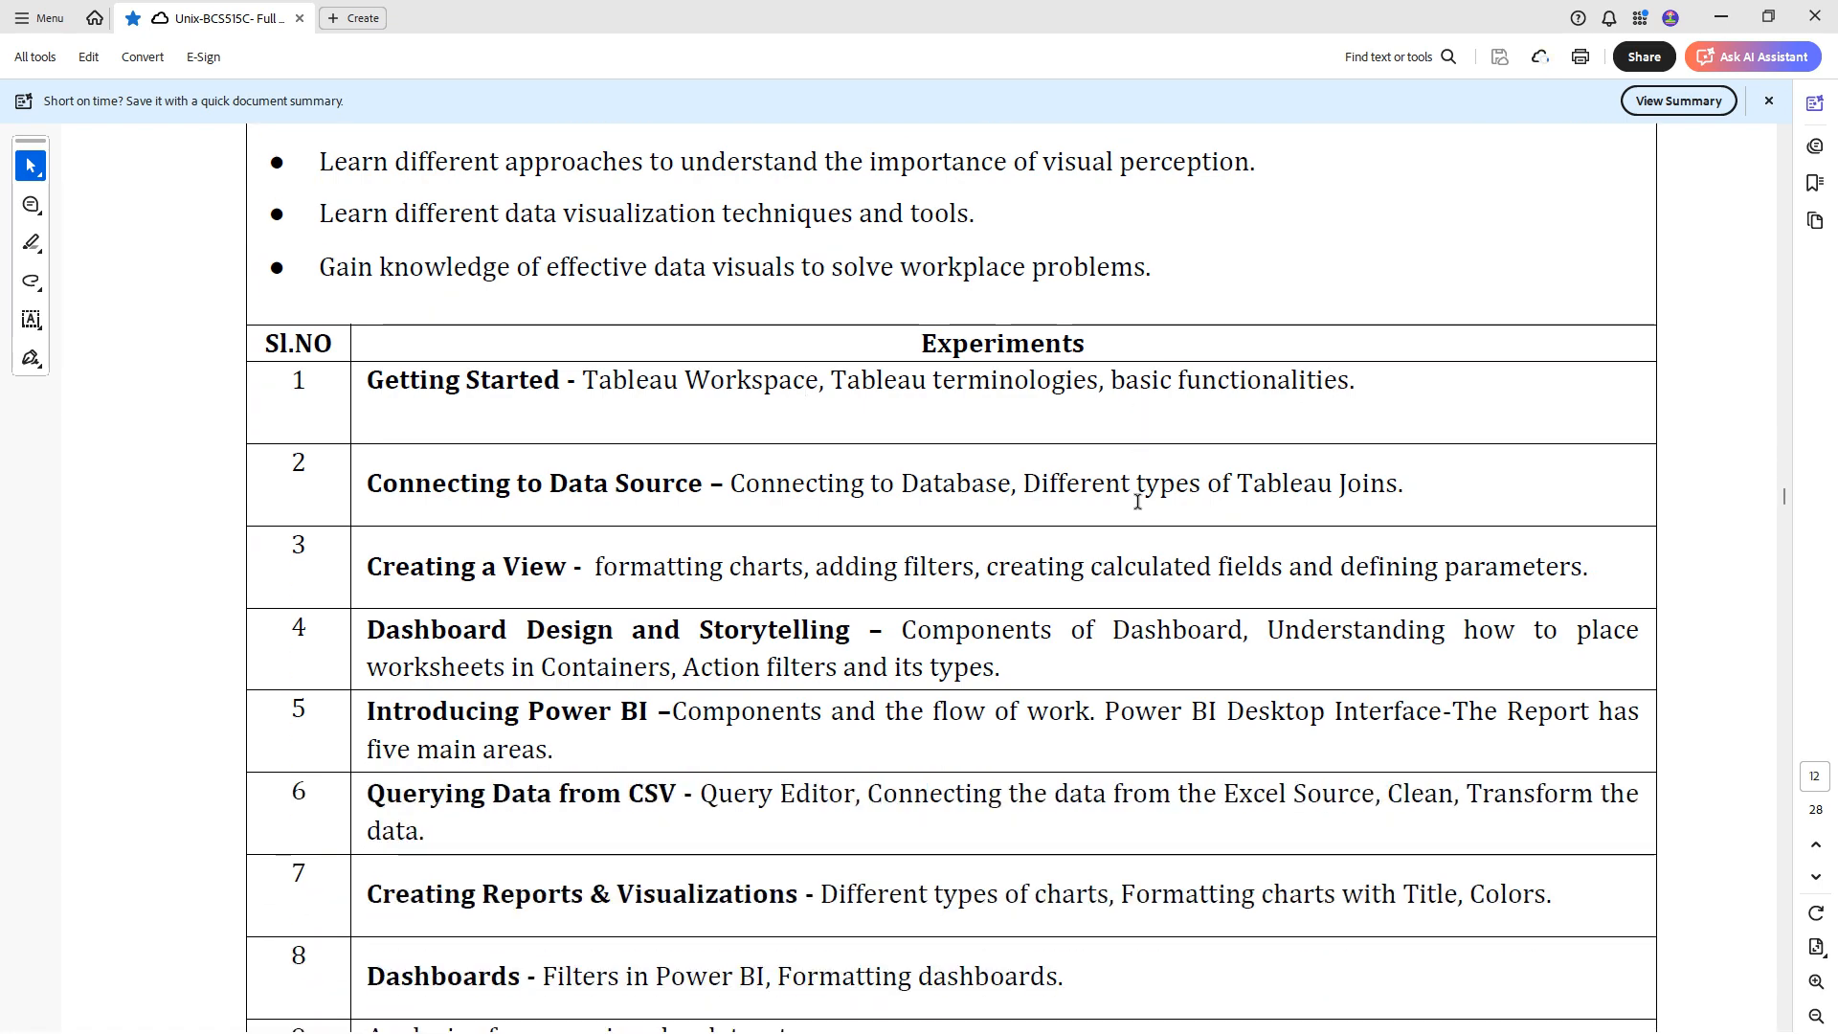
pyautogui.scroll(-1, 1138, 501)
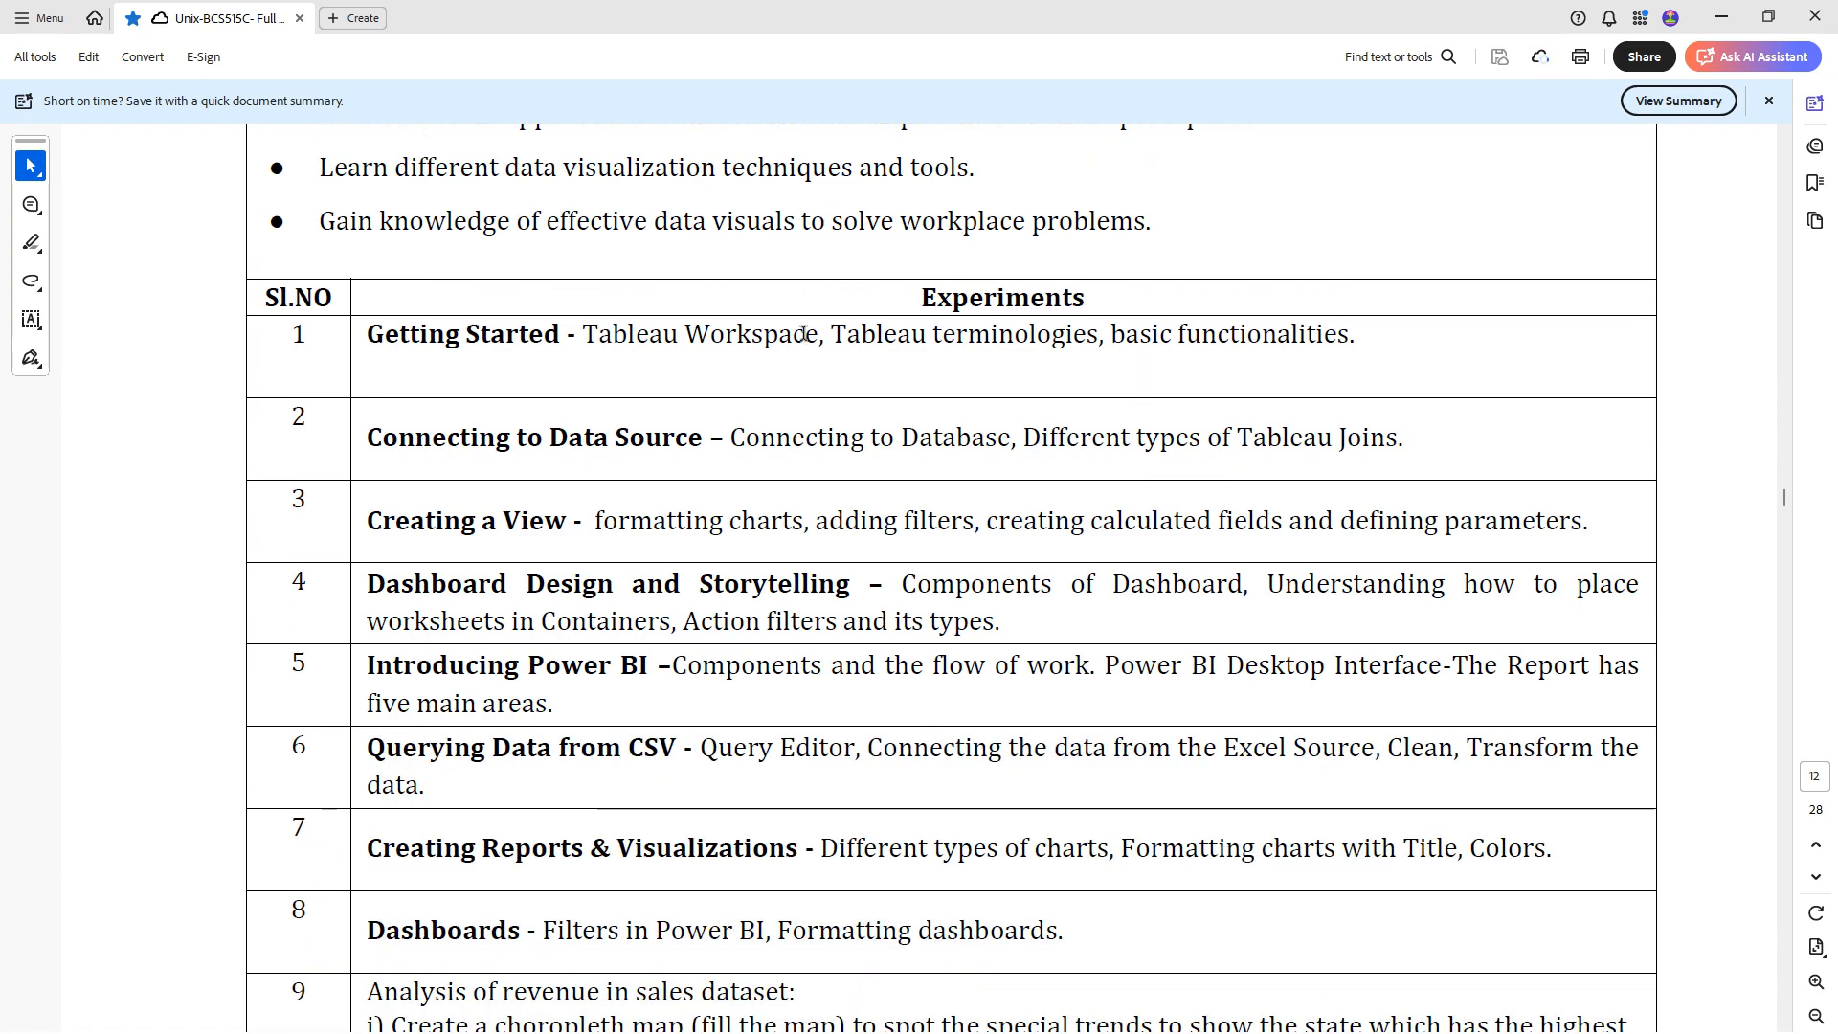
pyautogui.moveTo(636, 335); pyautogui.dragTo(651, 335)
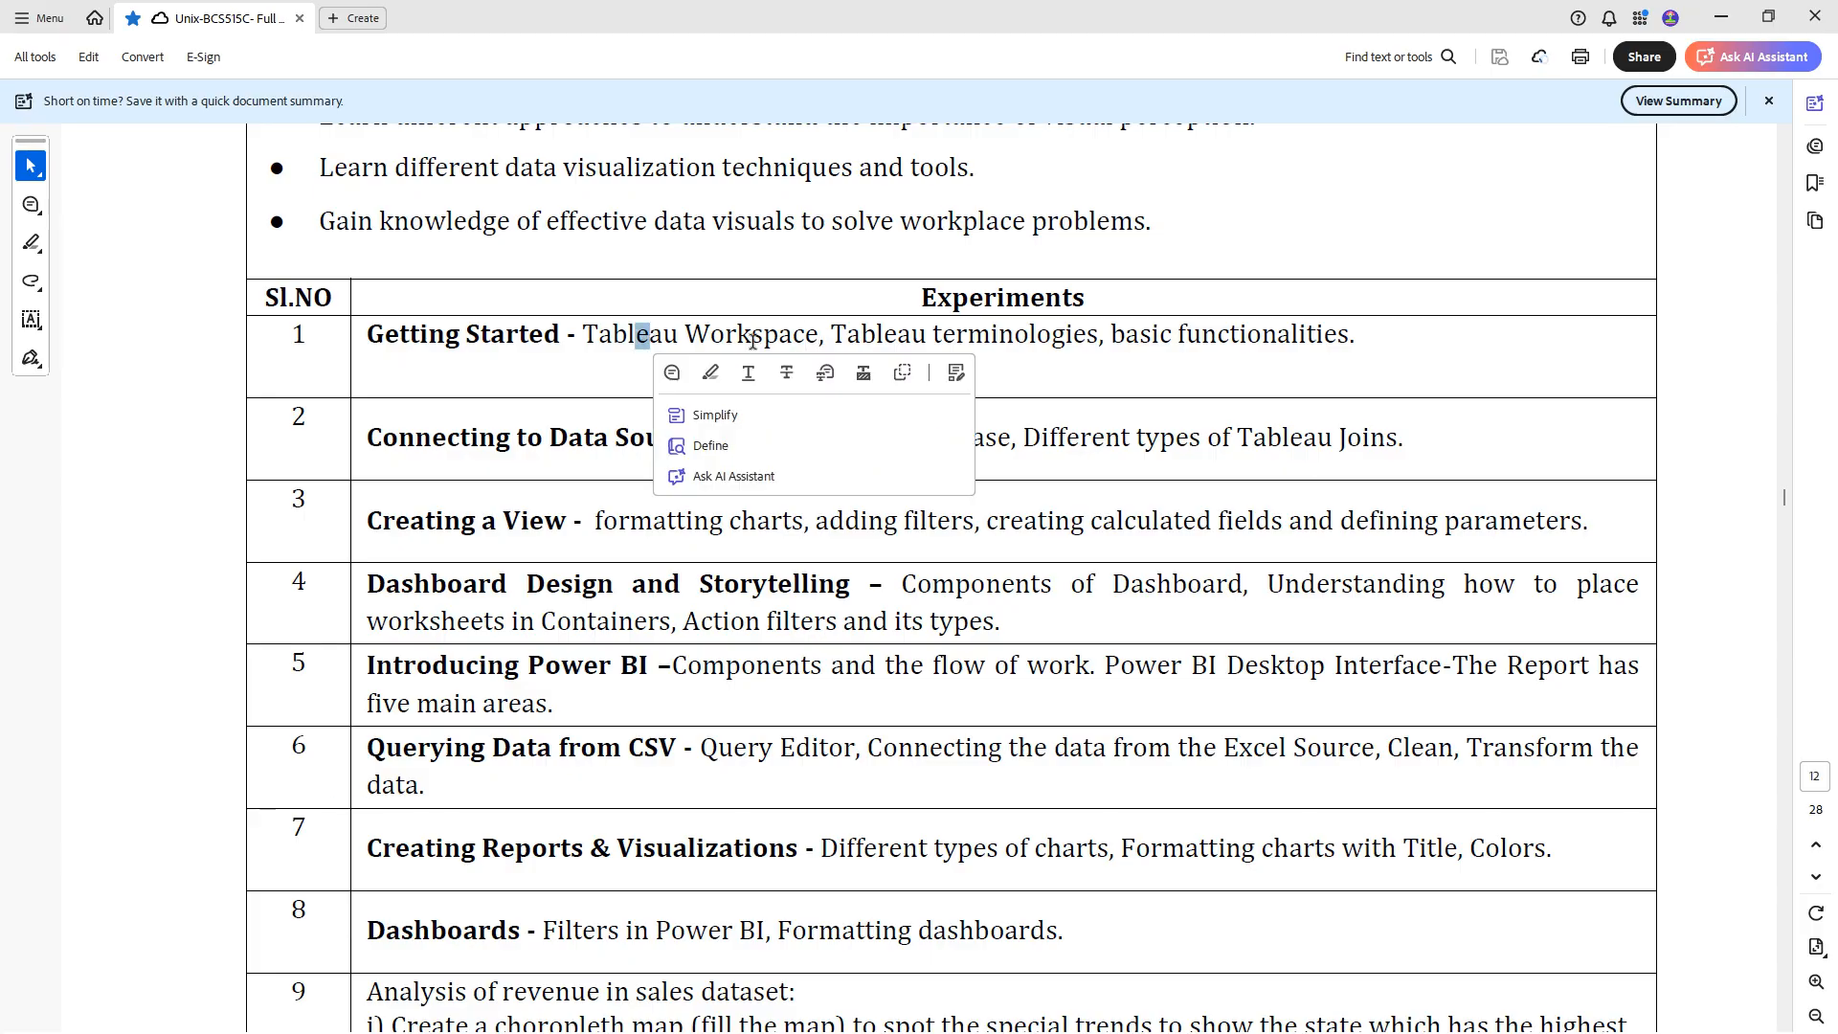
pyautogui.doubleClick(925, 335)
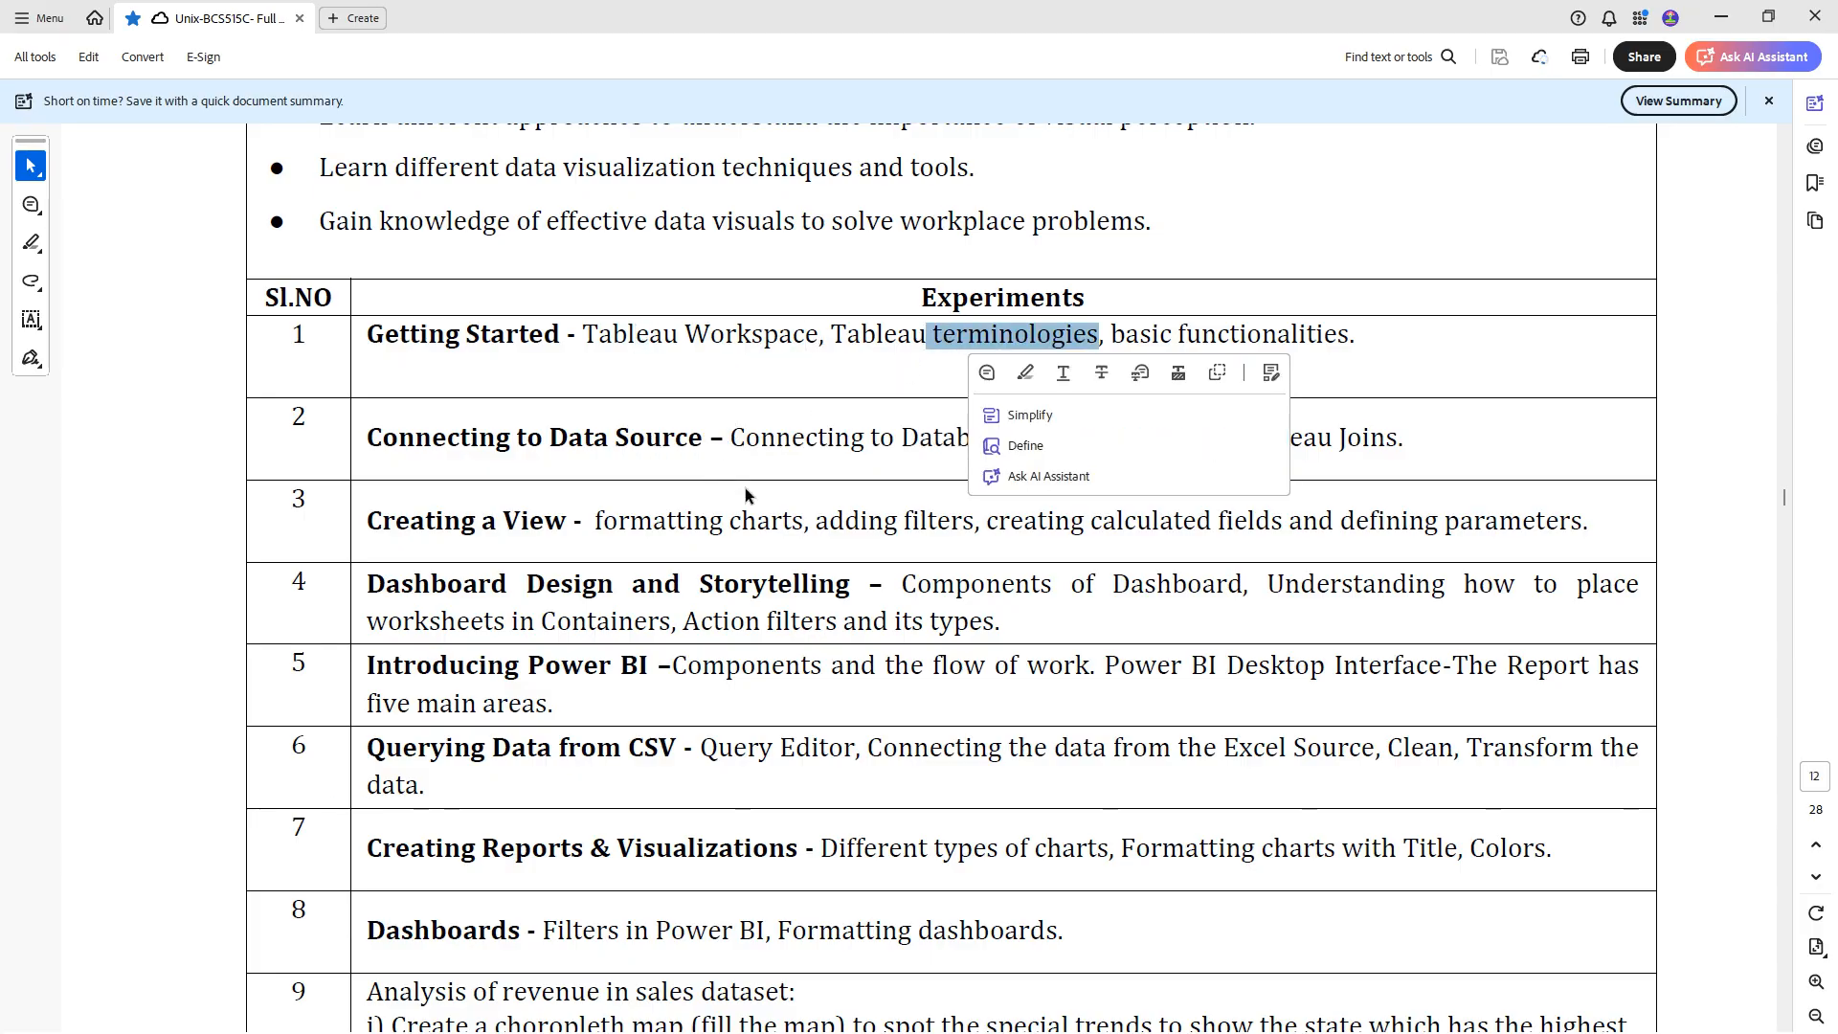
pyautogui.click(1307, 337)
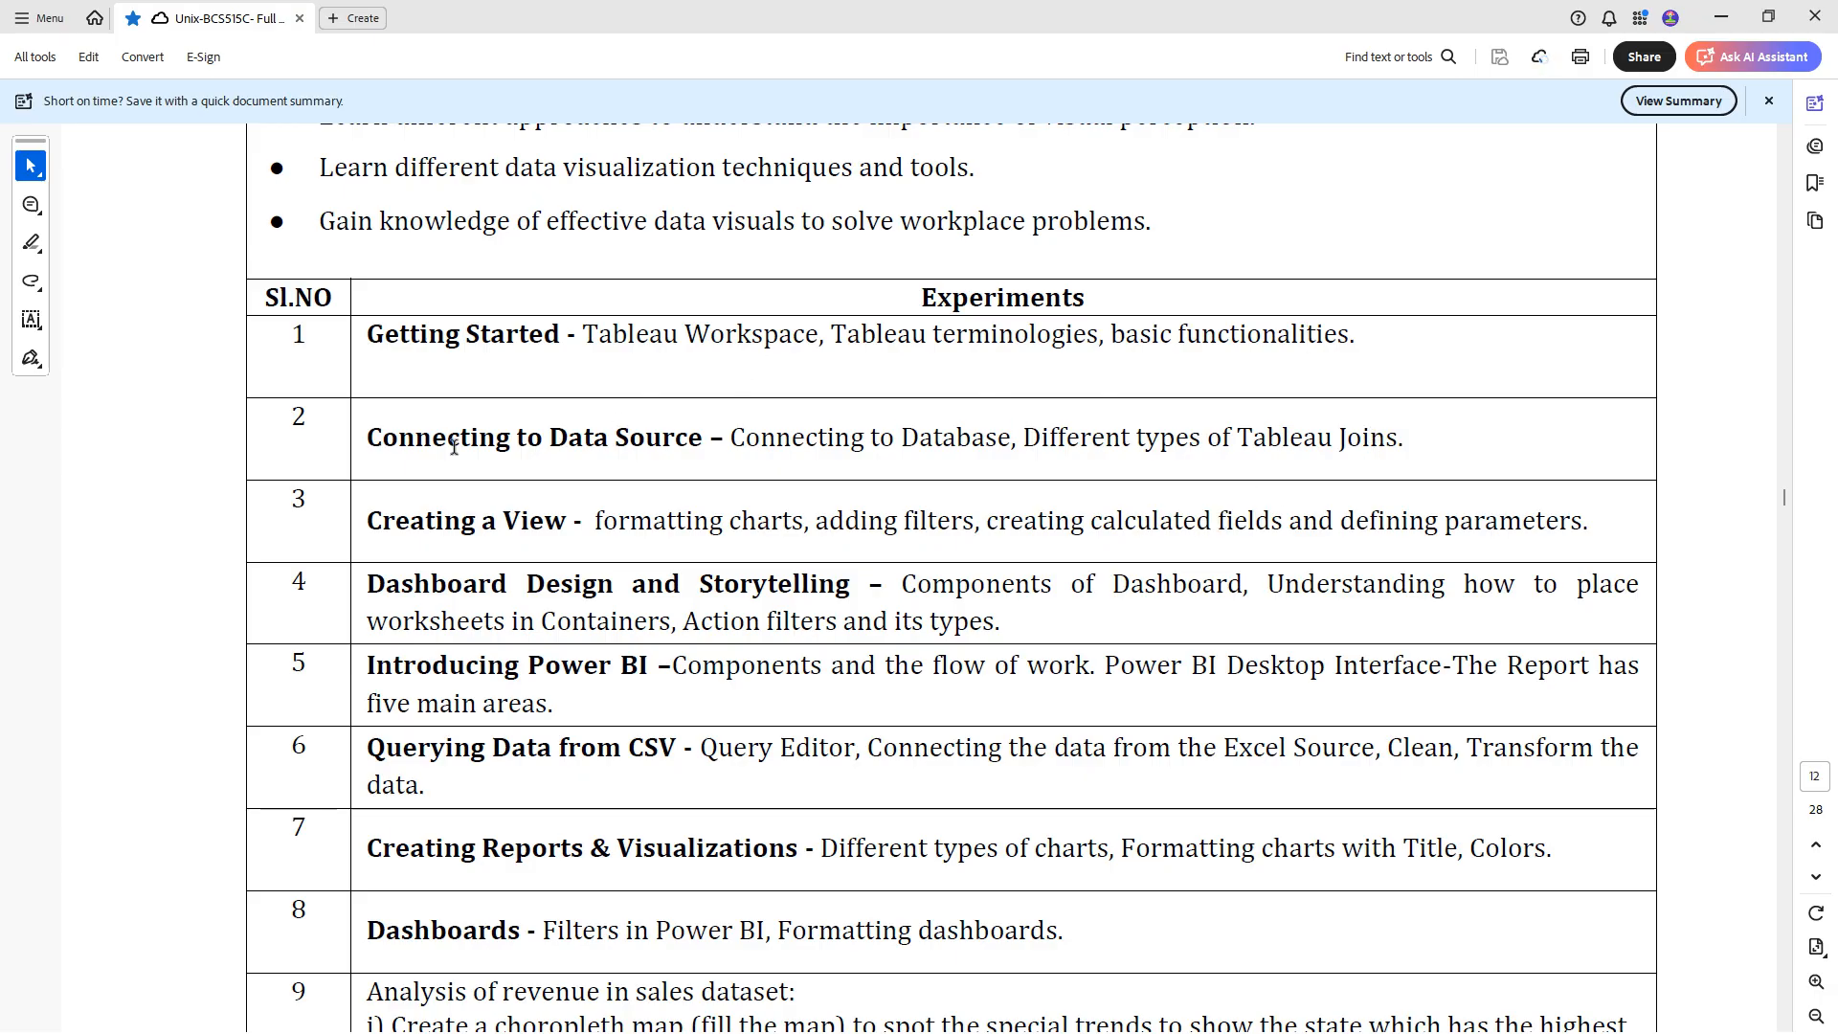
# - Read experiment 2 on connecting to a data source and Tableau joins, and select "Tableau Workspace" in experiment 1
pyautogui.moveTo(362, 441); pyautogui.dragTo(518, 442)
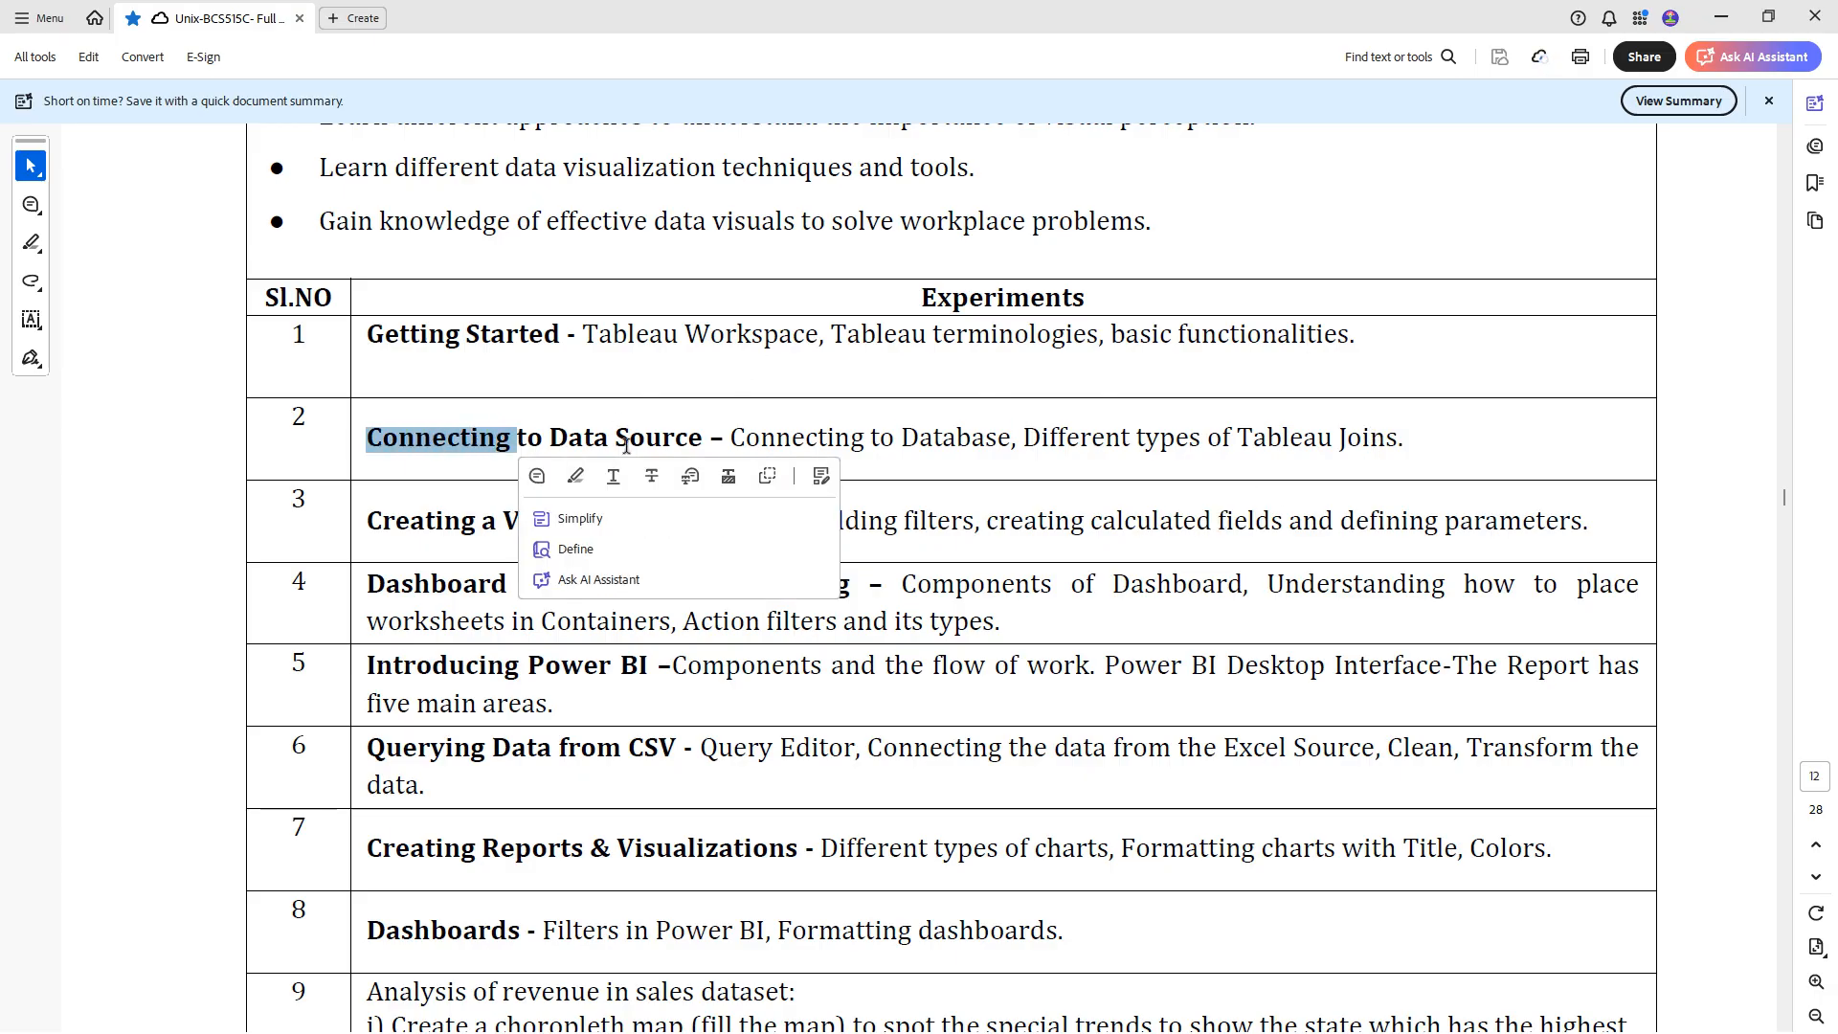
pyautogui.click(946, 441)
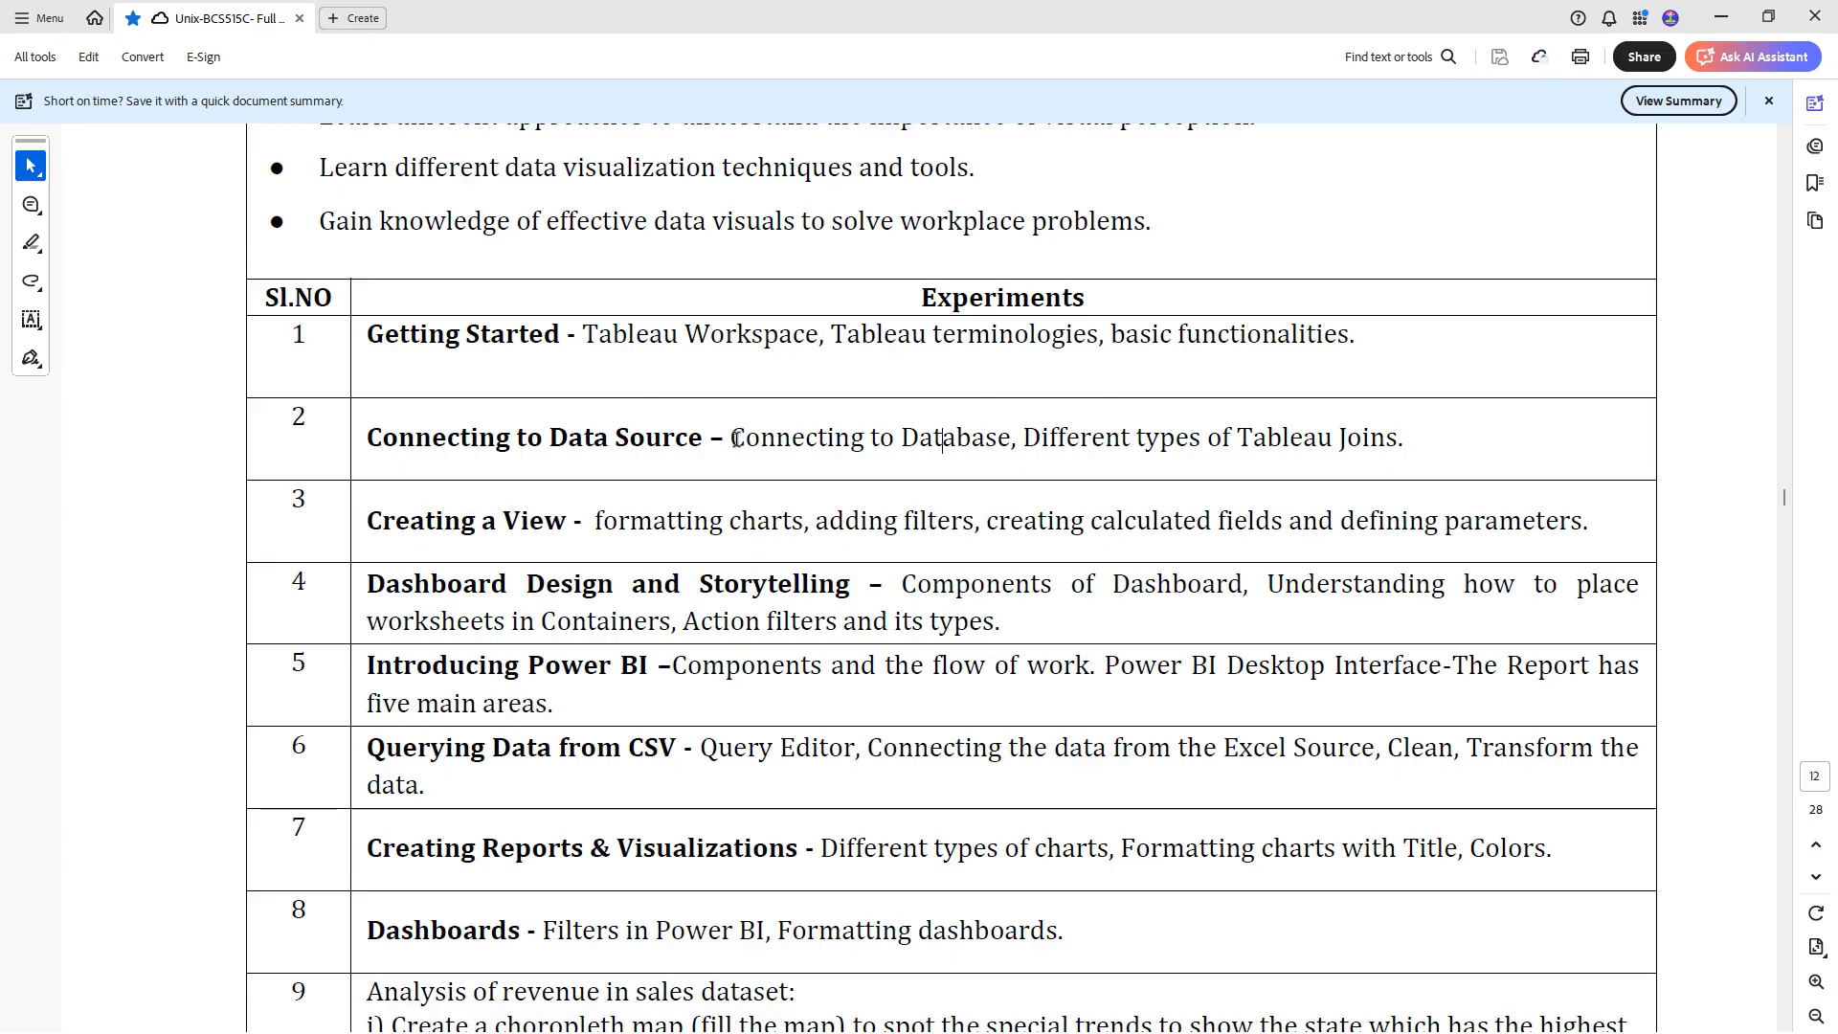
pyautogui.moveTo(727, 433); pyautogui.dragTo(741, 436)
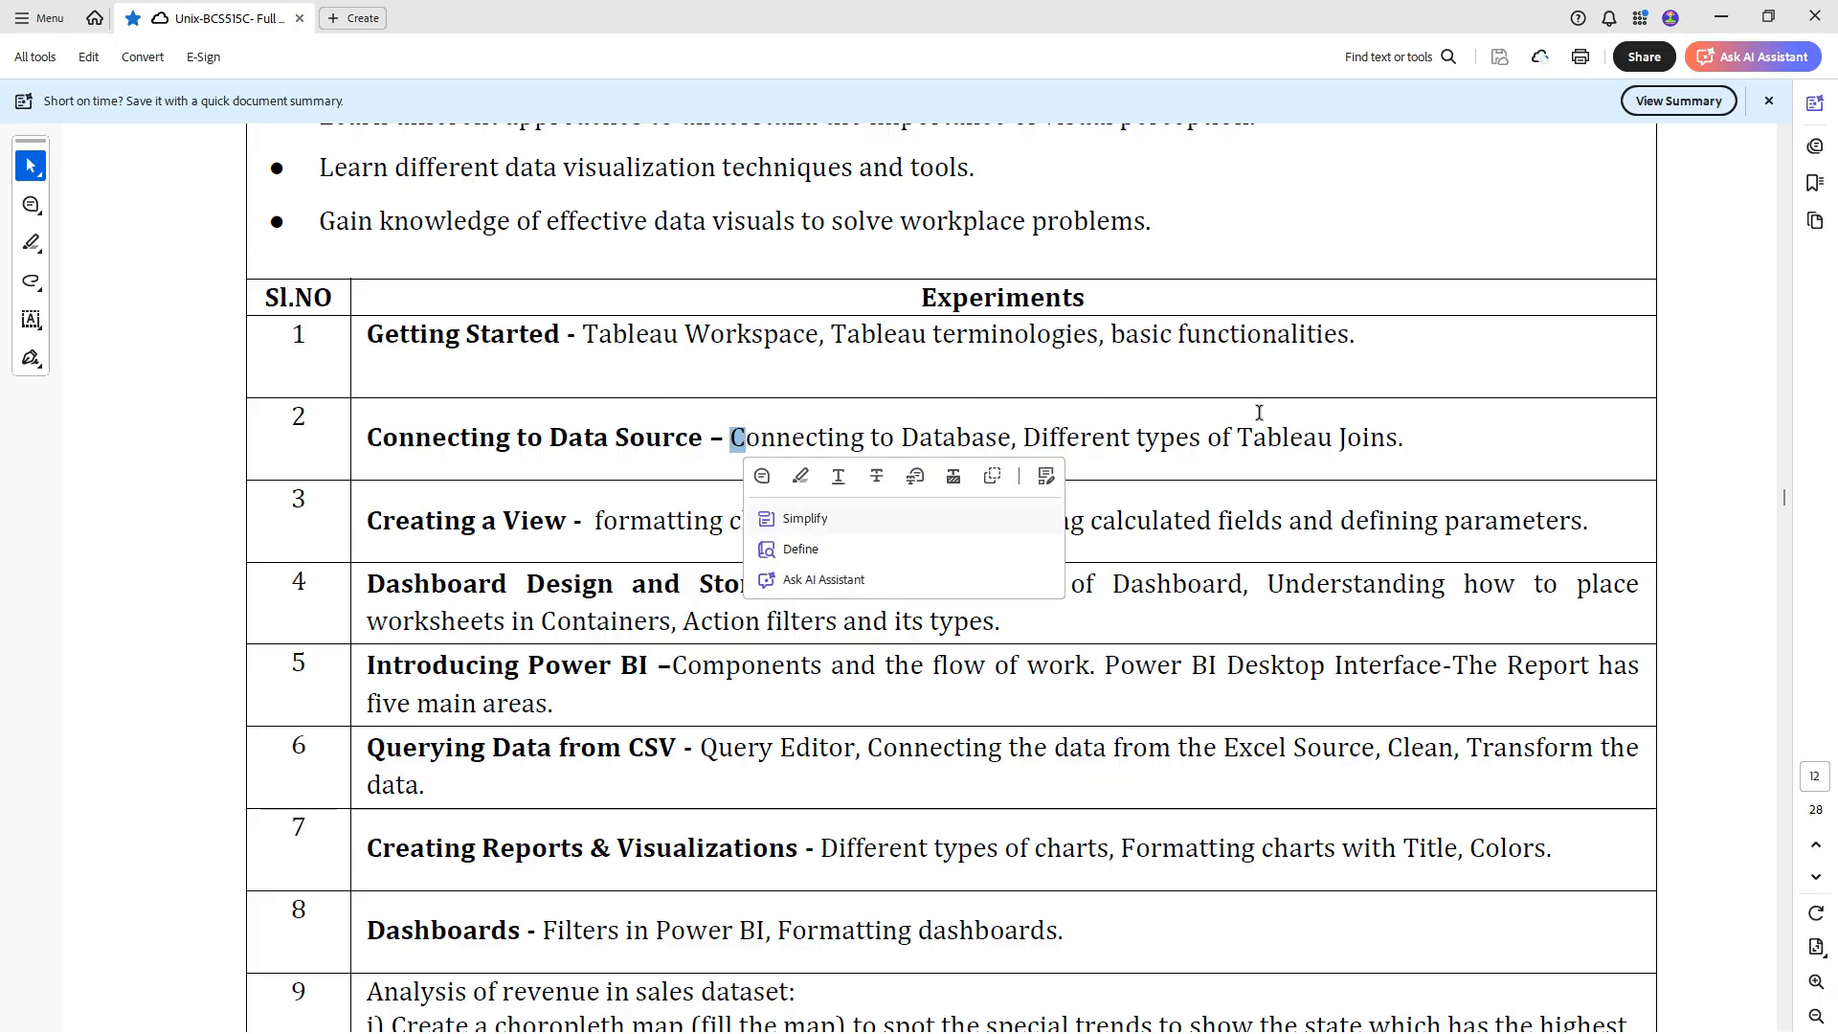
pyautogui.click(1220, 433)
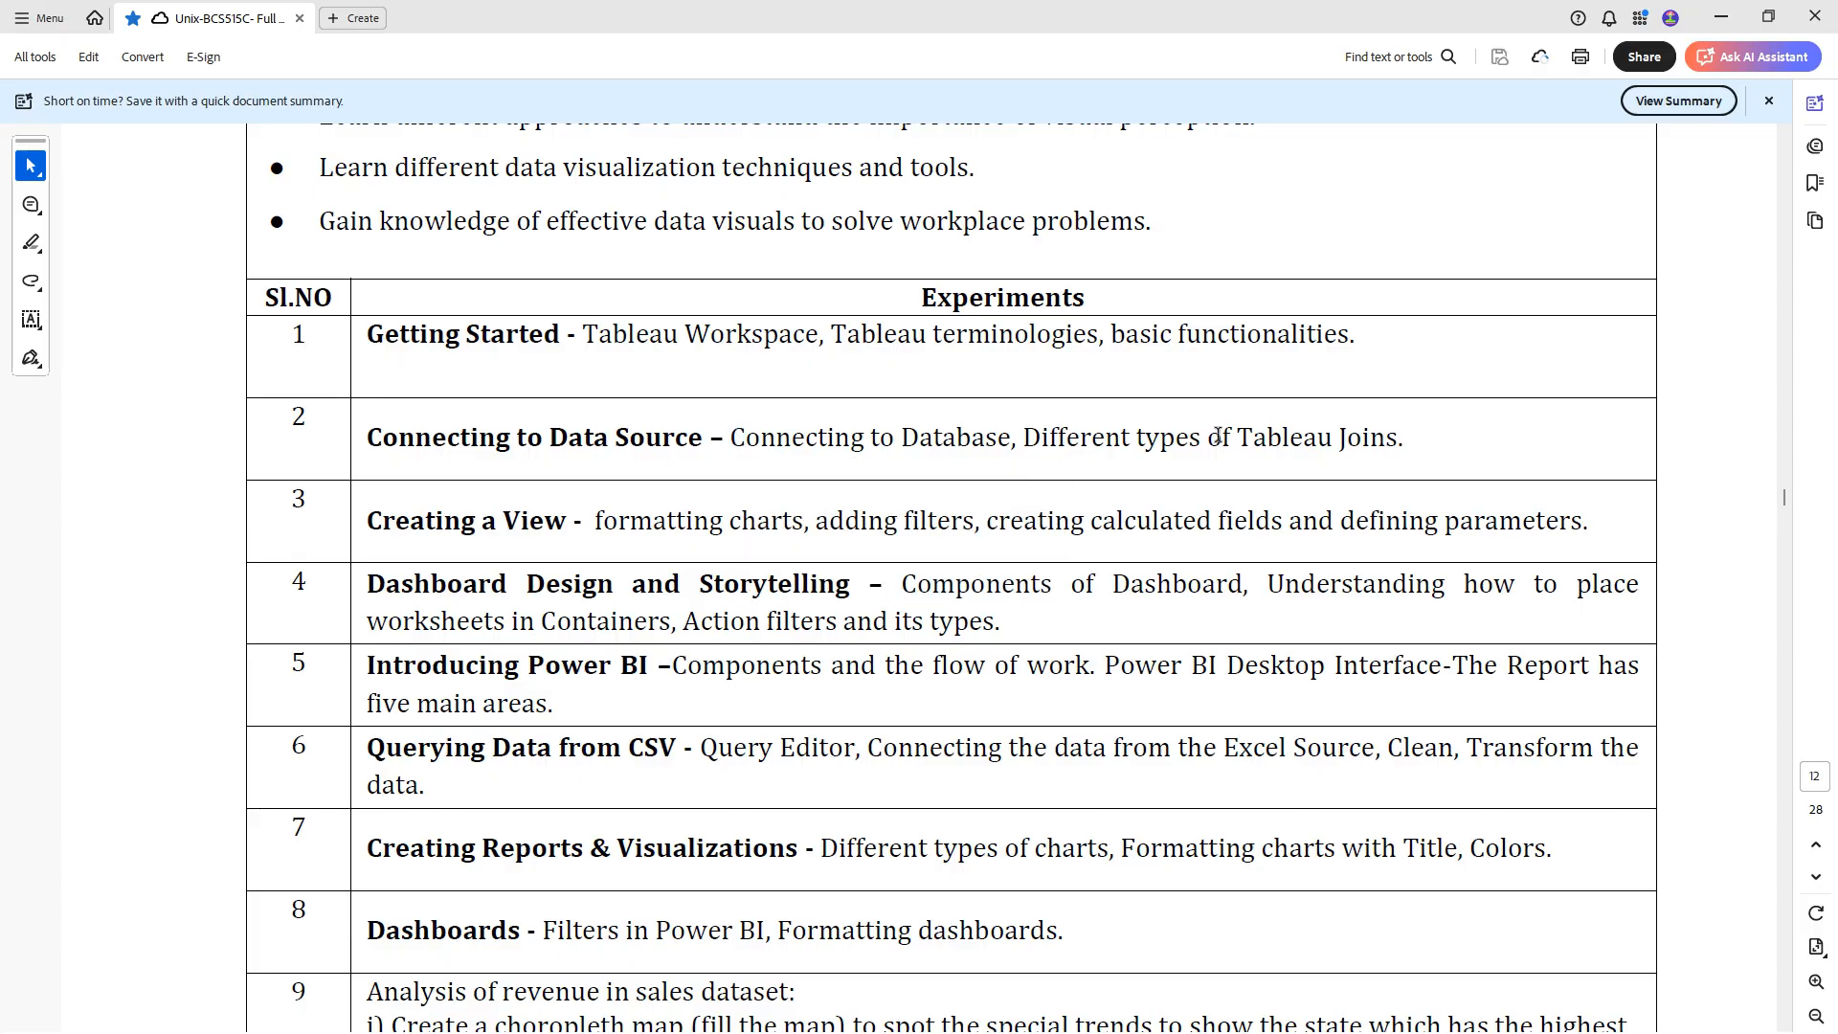
pyautogui.moveTo(1026, 439); pyautogui.dragTo(1136, 438)
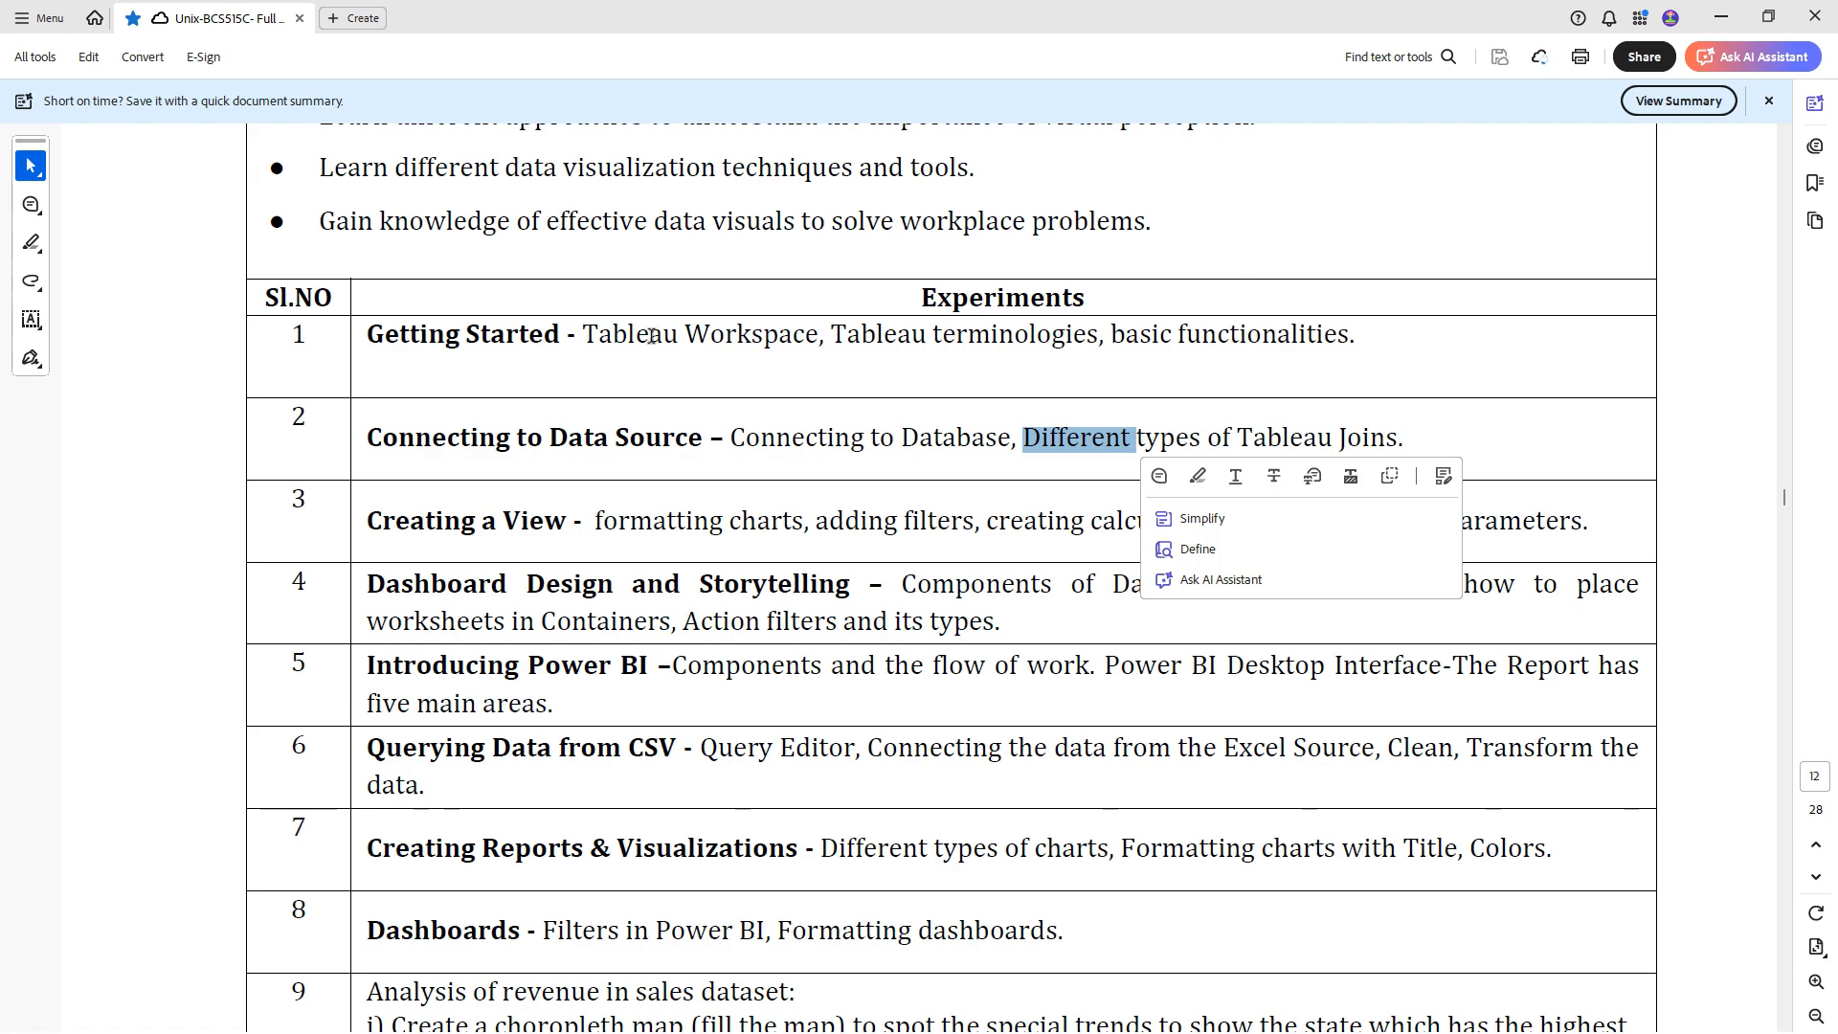
pyautogui.moveTo(576, 330); pyautogui.dragTo(707, 323)
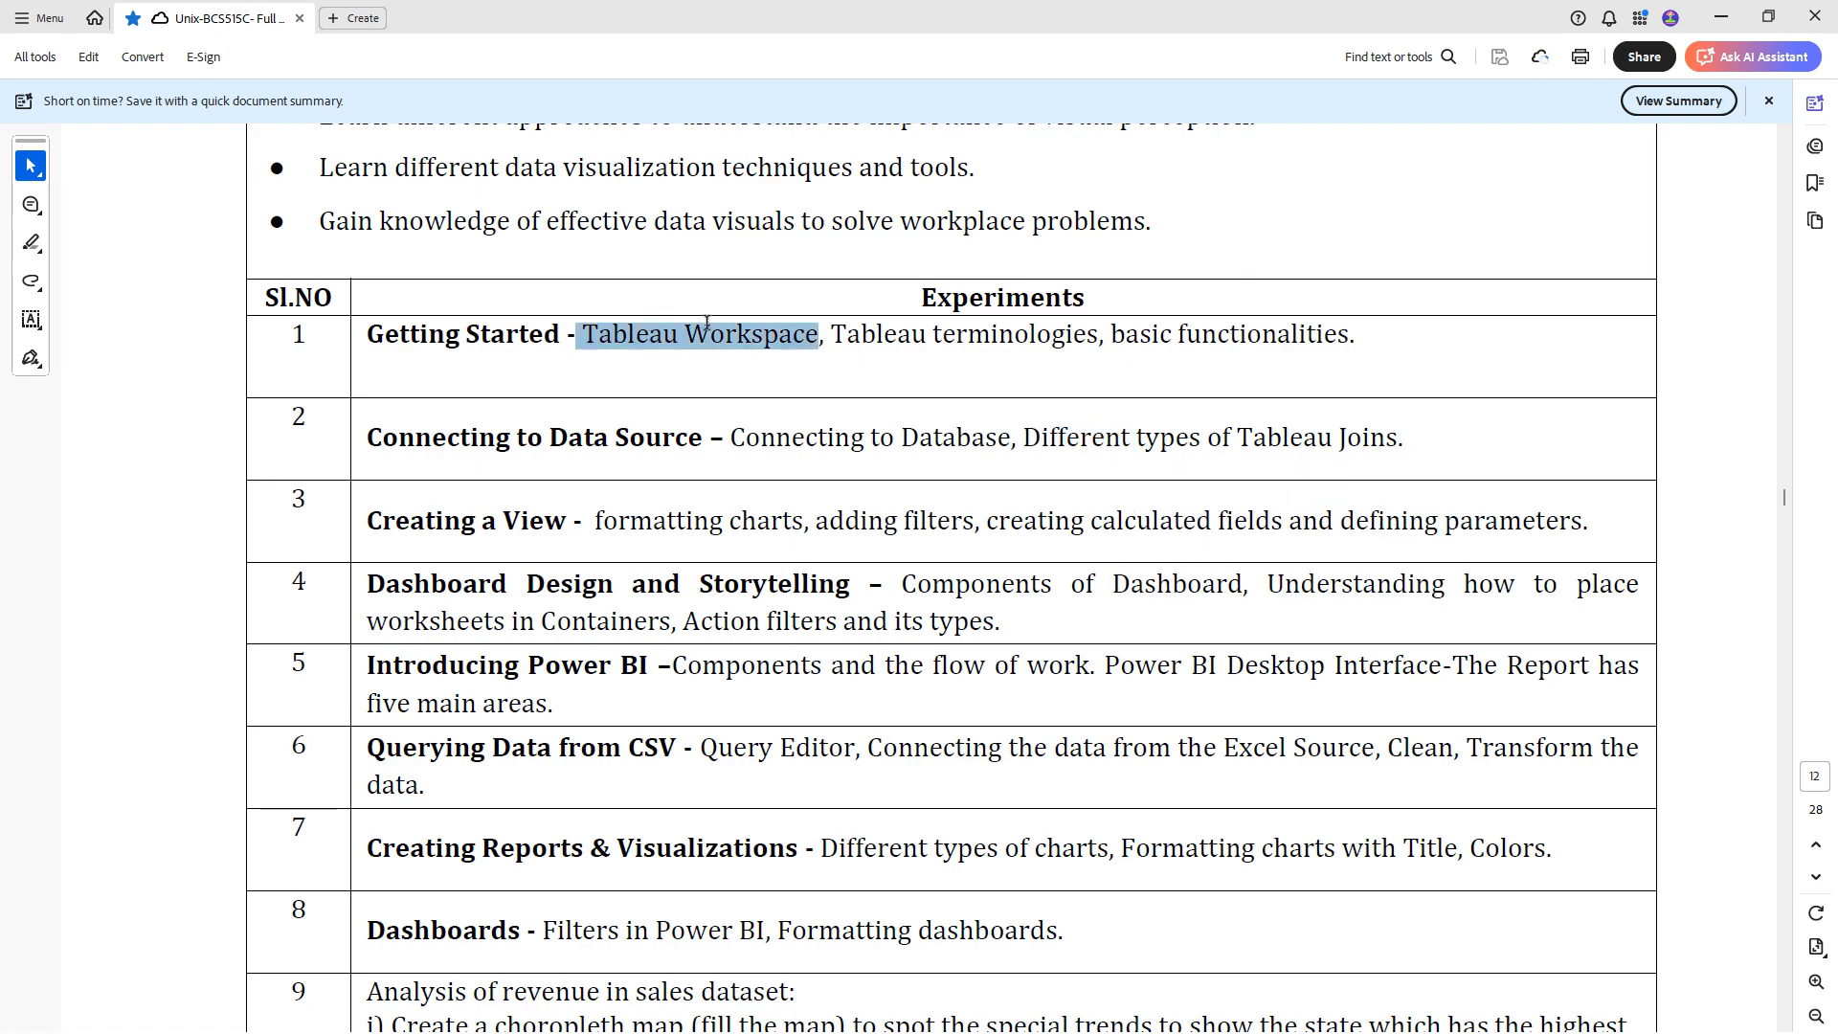
# - Switch to Tableau Public and show the additional server connectors available for connecting to data
pyautogui.click(1362, 1017)
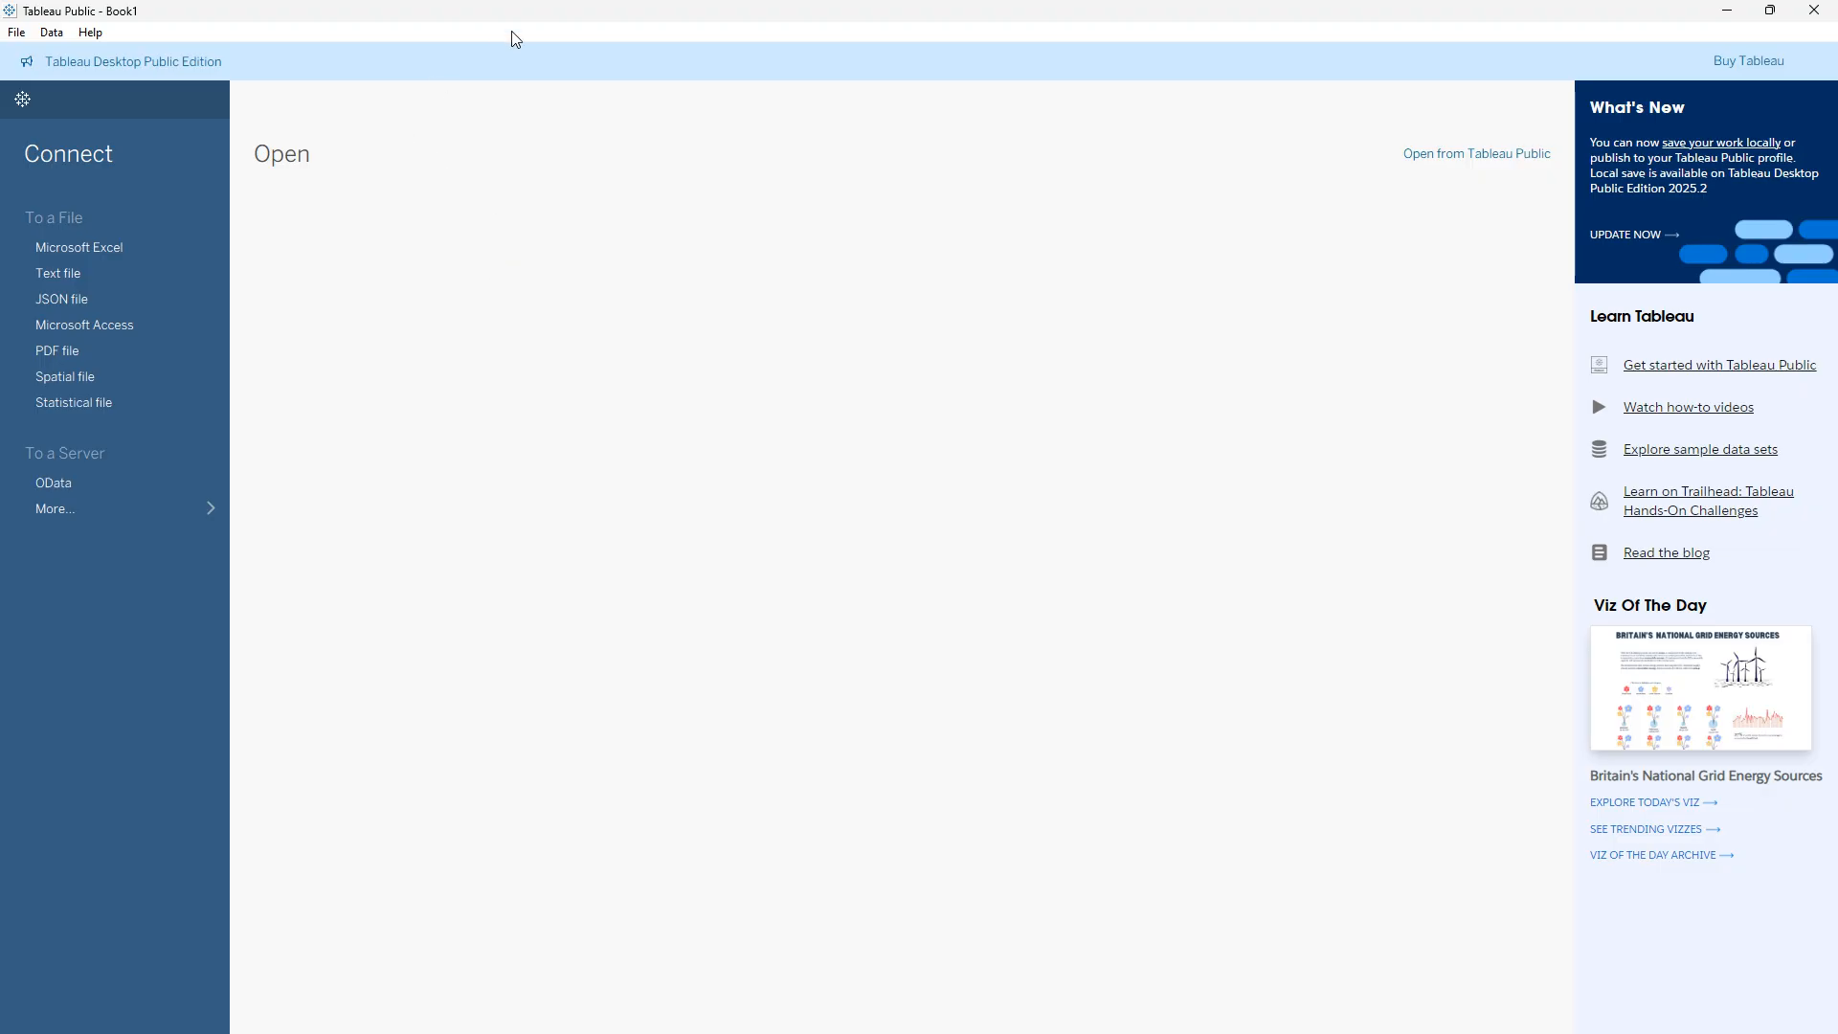
pyautogui.click(16, 32)
pyautogui.moveTo(90, 32)
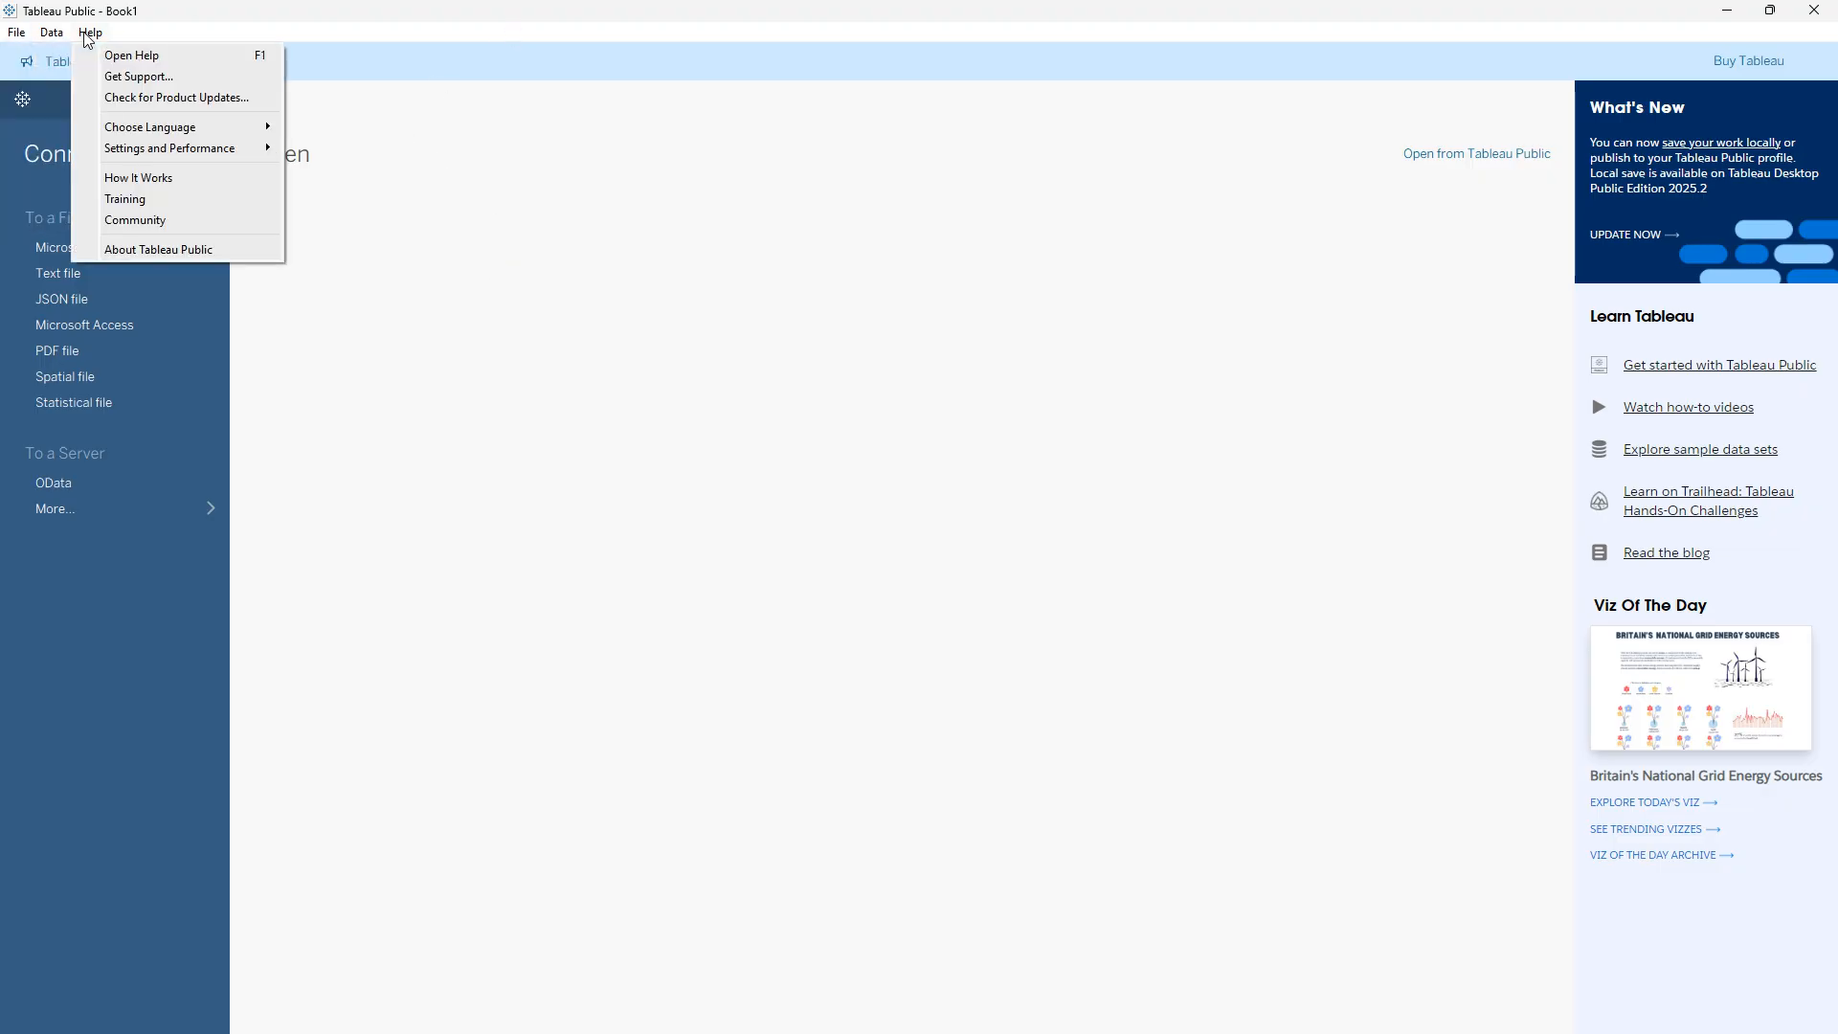
pyautogui.moveTo(16, 38)
pyautogui.click(32, 716)
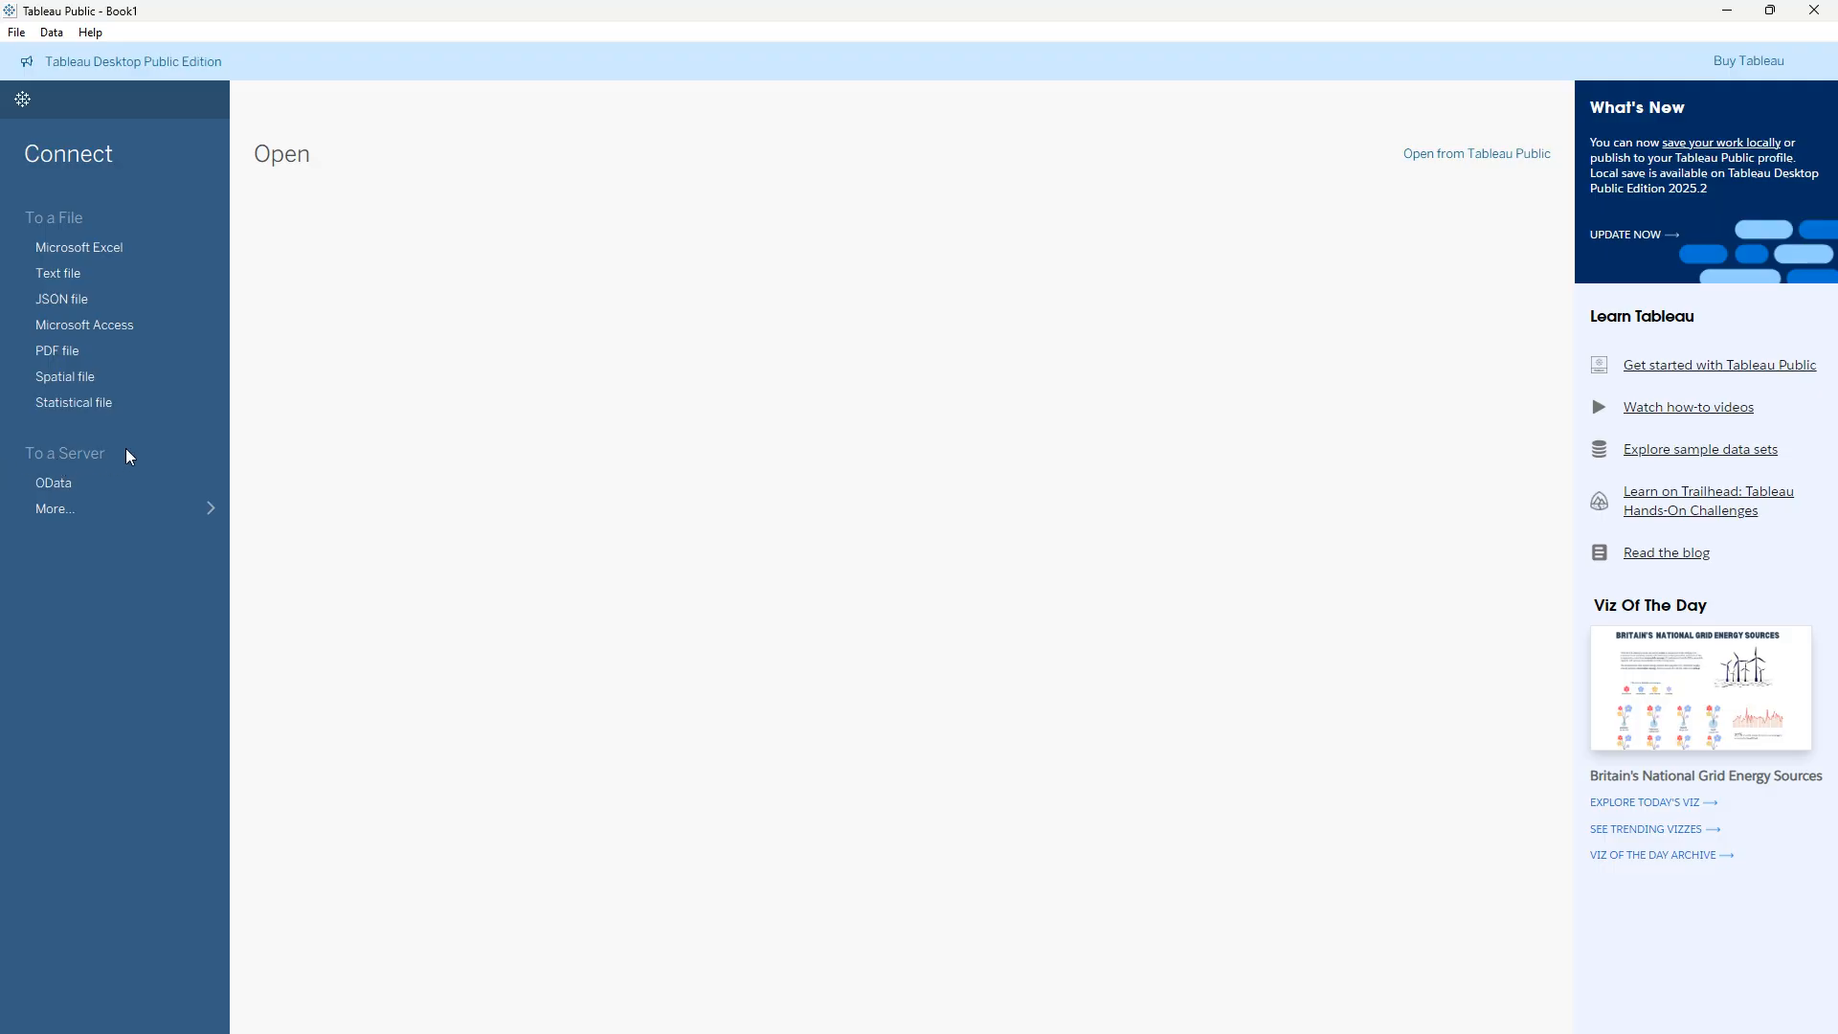
pyautogui.click(51, 509)
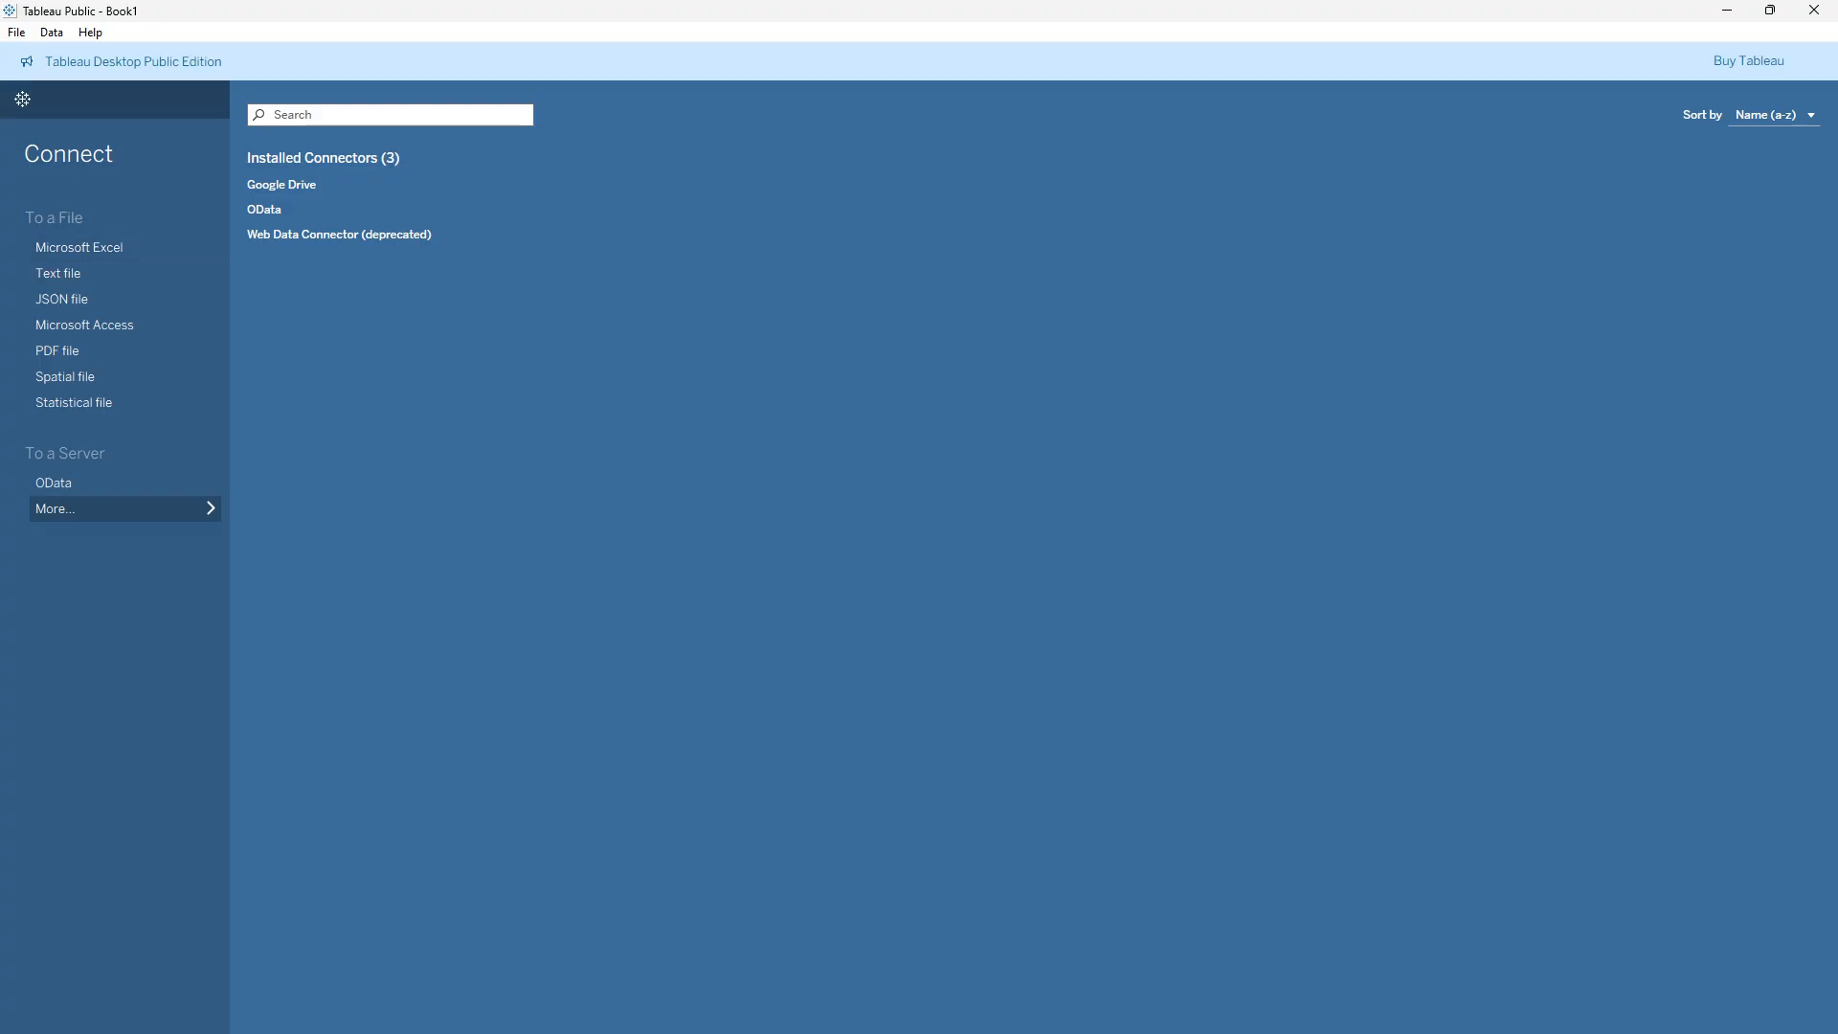
# - Switch to Chrome, search Google for Kaggle and open the Kaggle website
pyautogui.click(816, 1010)
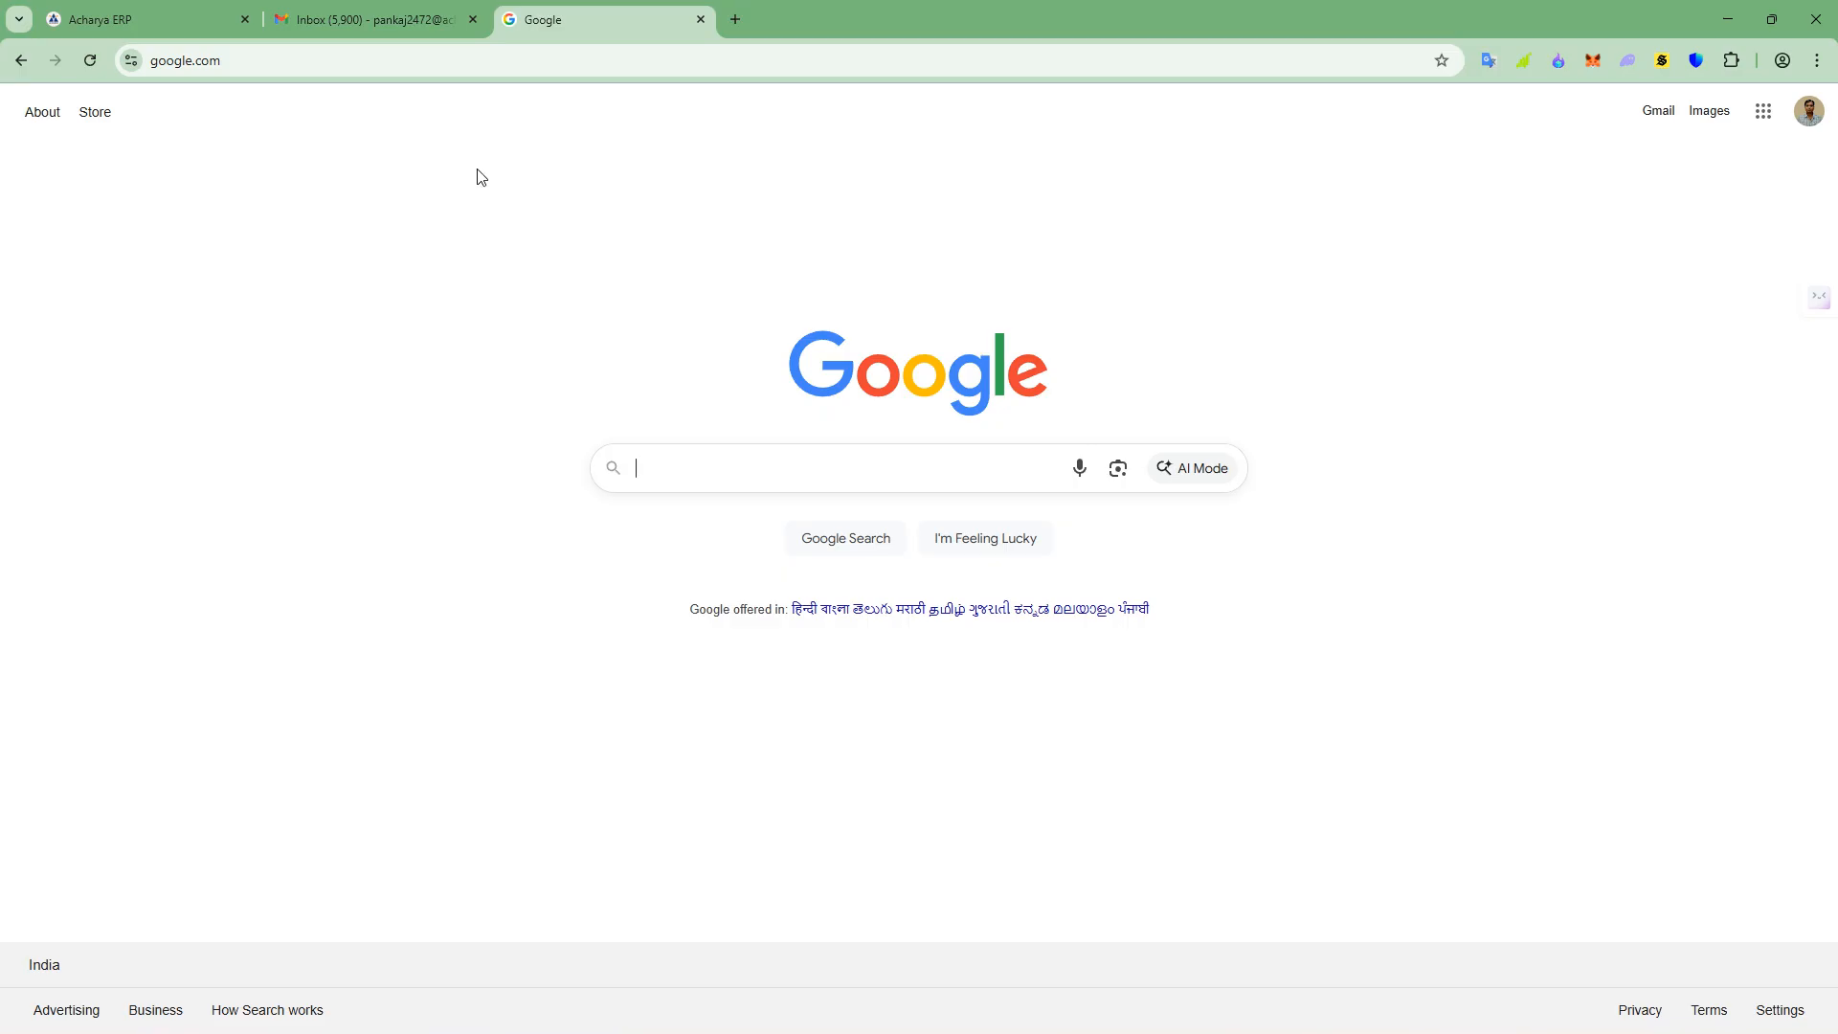
pyautogui.click(635, 466)
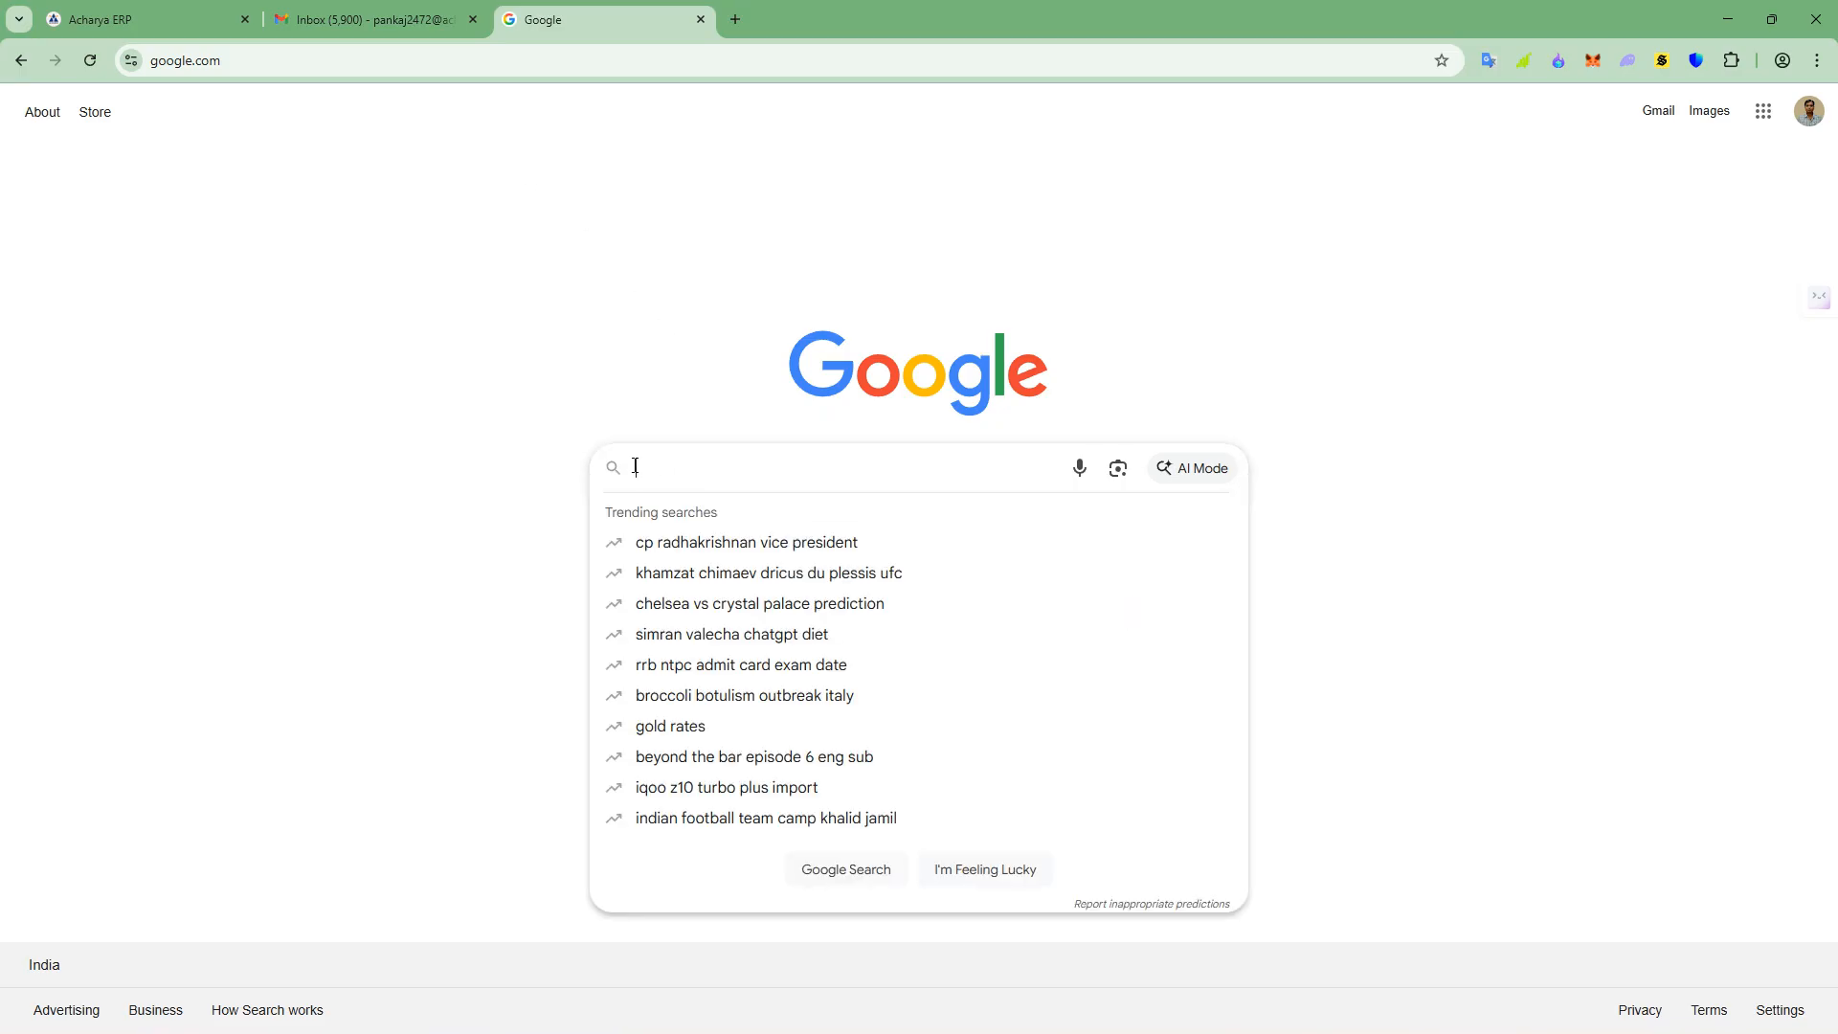
pyautogui.write('ka')
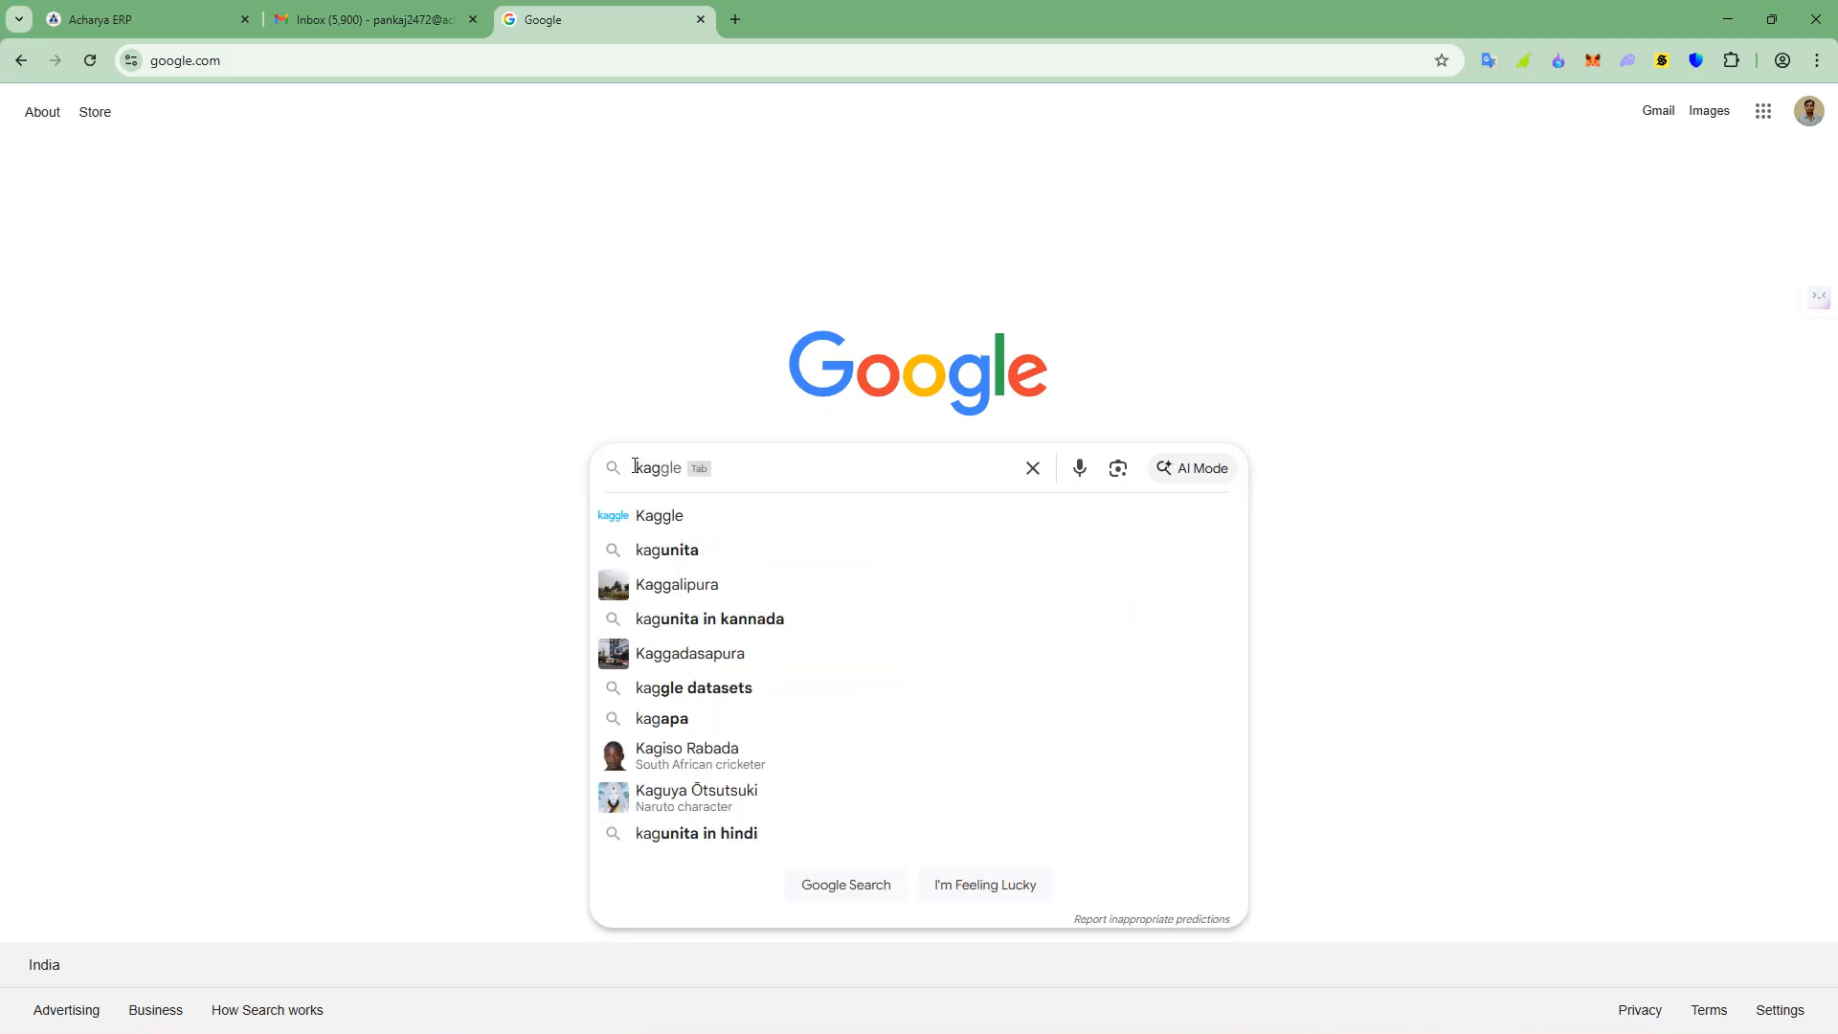
pyautogui.write('g')
pyautogui.press('Tab')
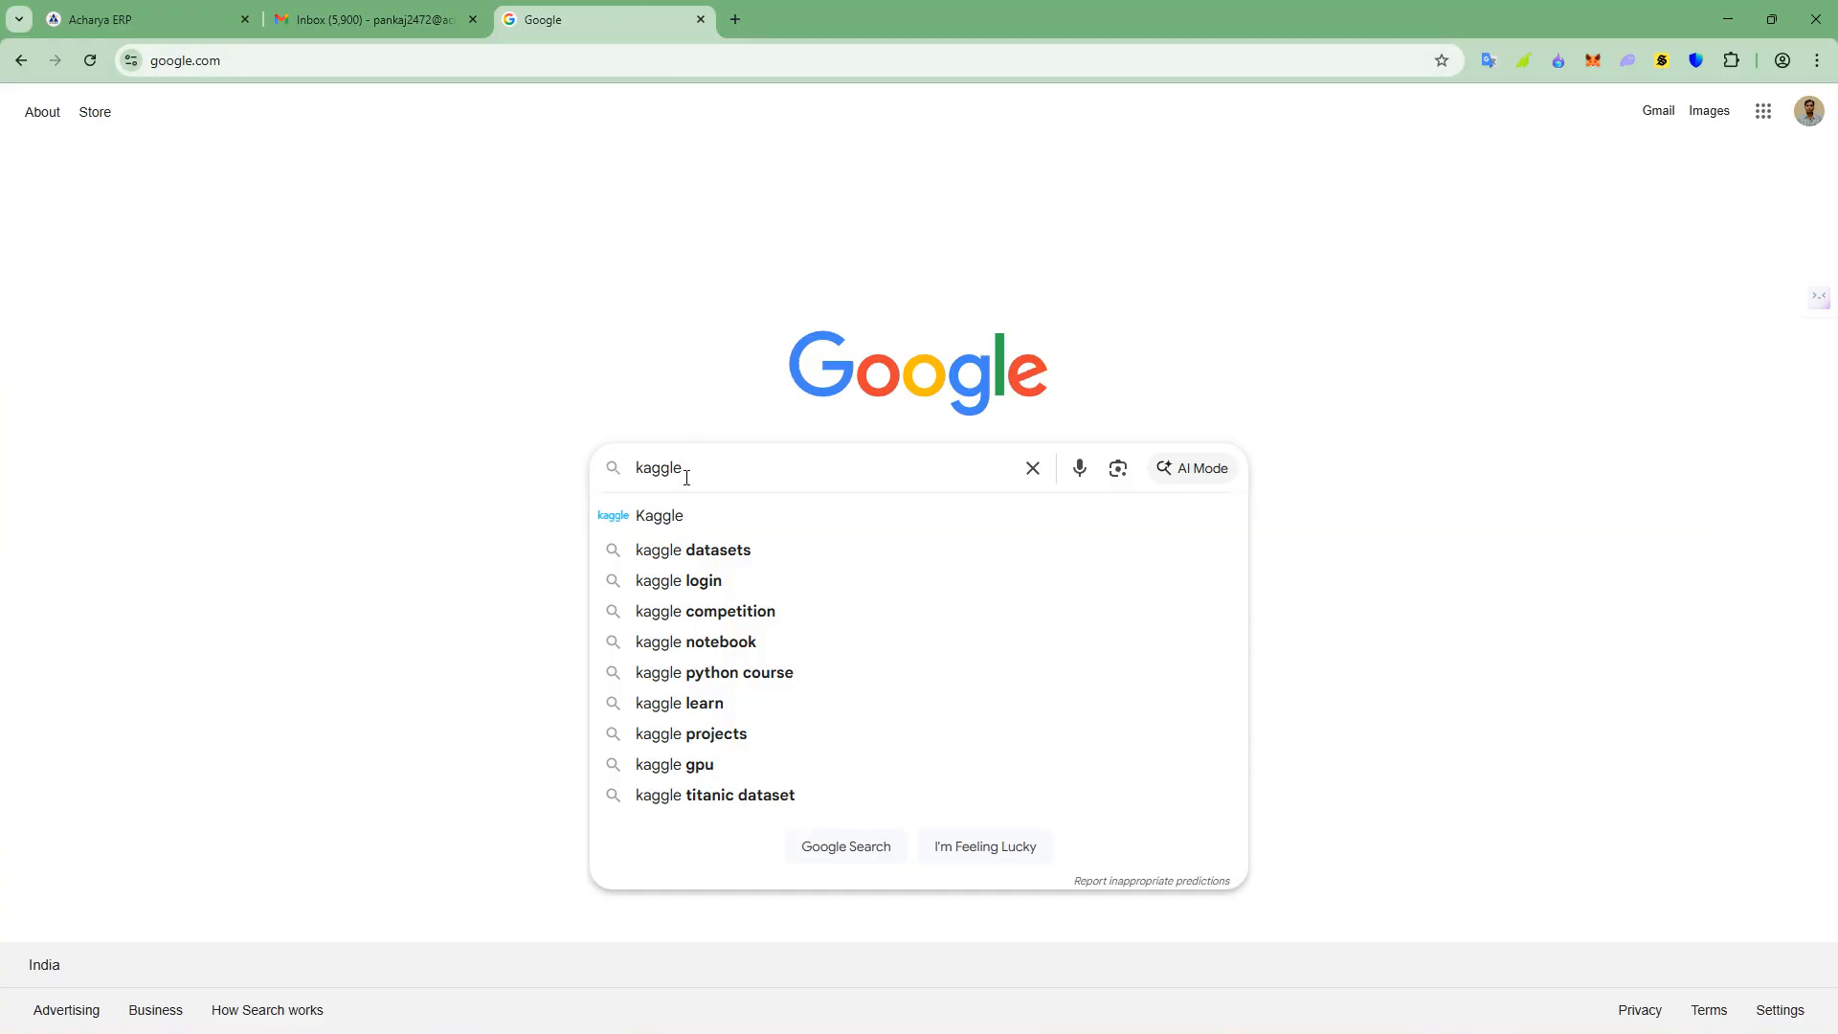
pyautogui.click(702, 518)
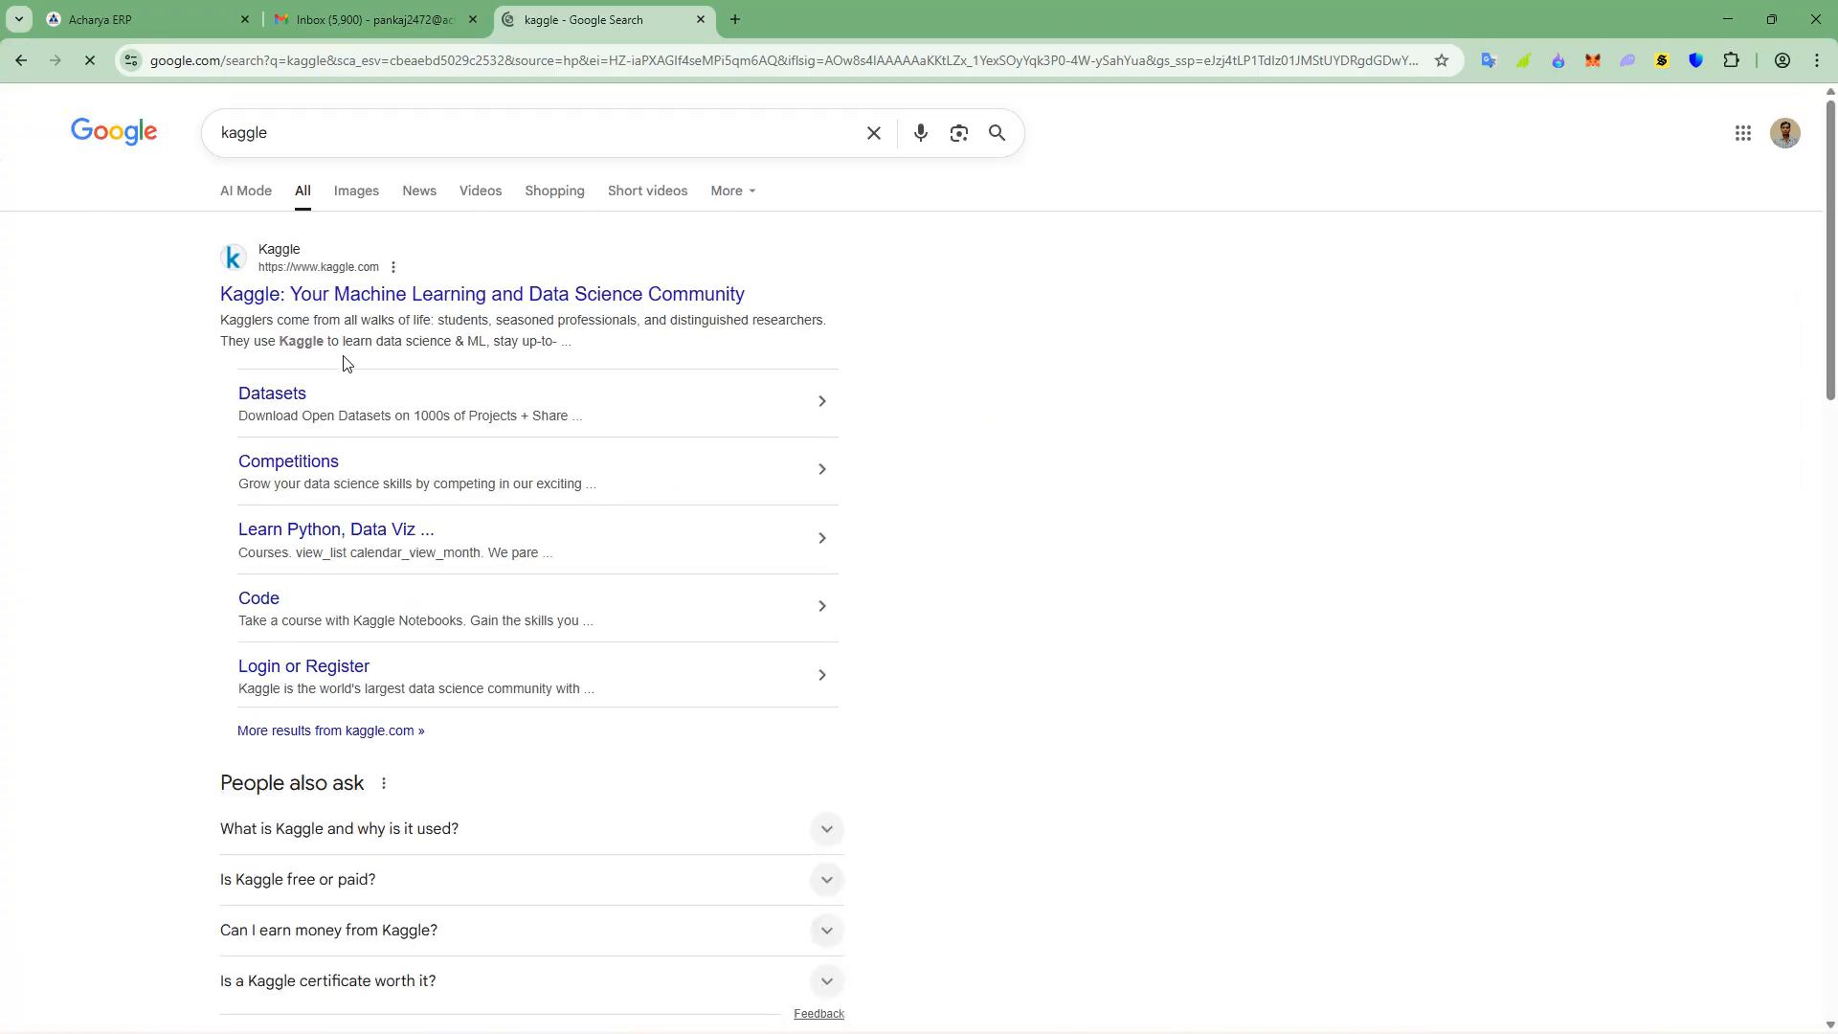
pyautogui.click(338, 294)
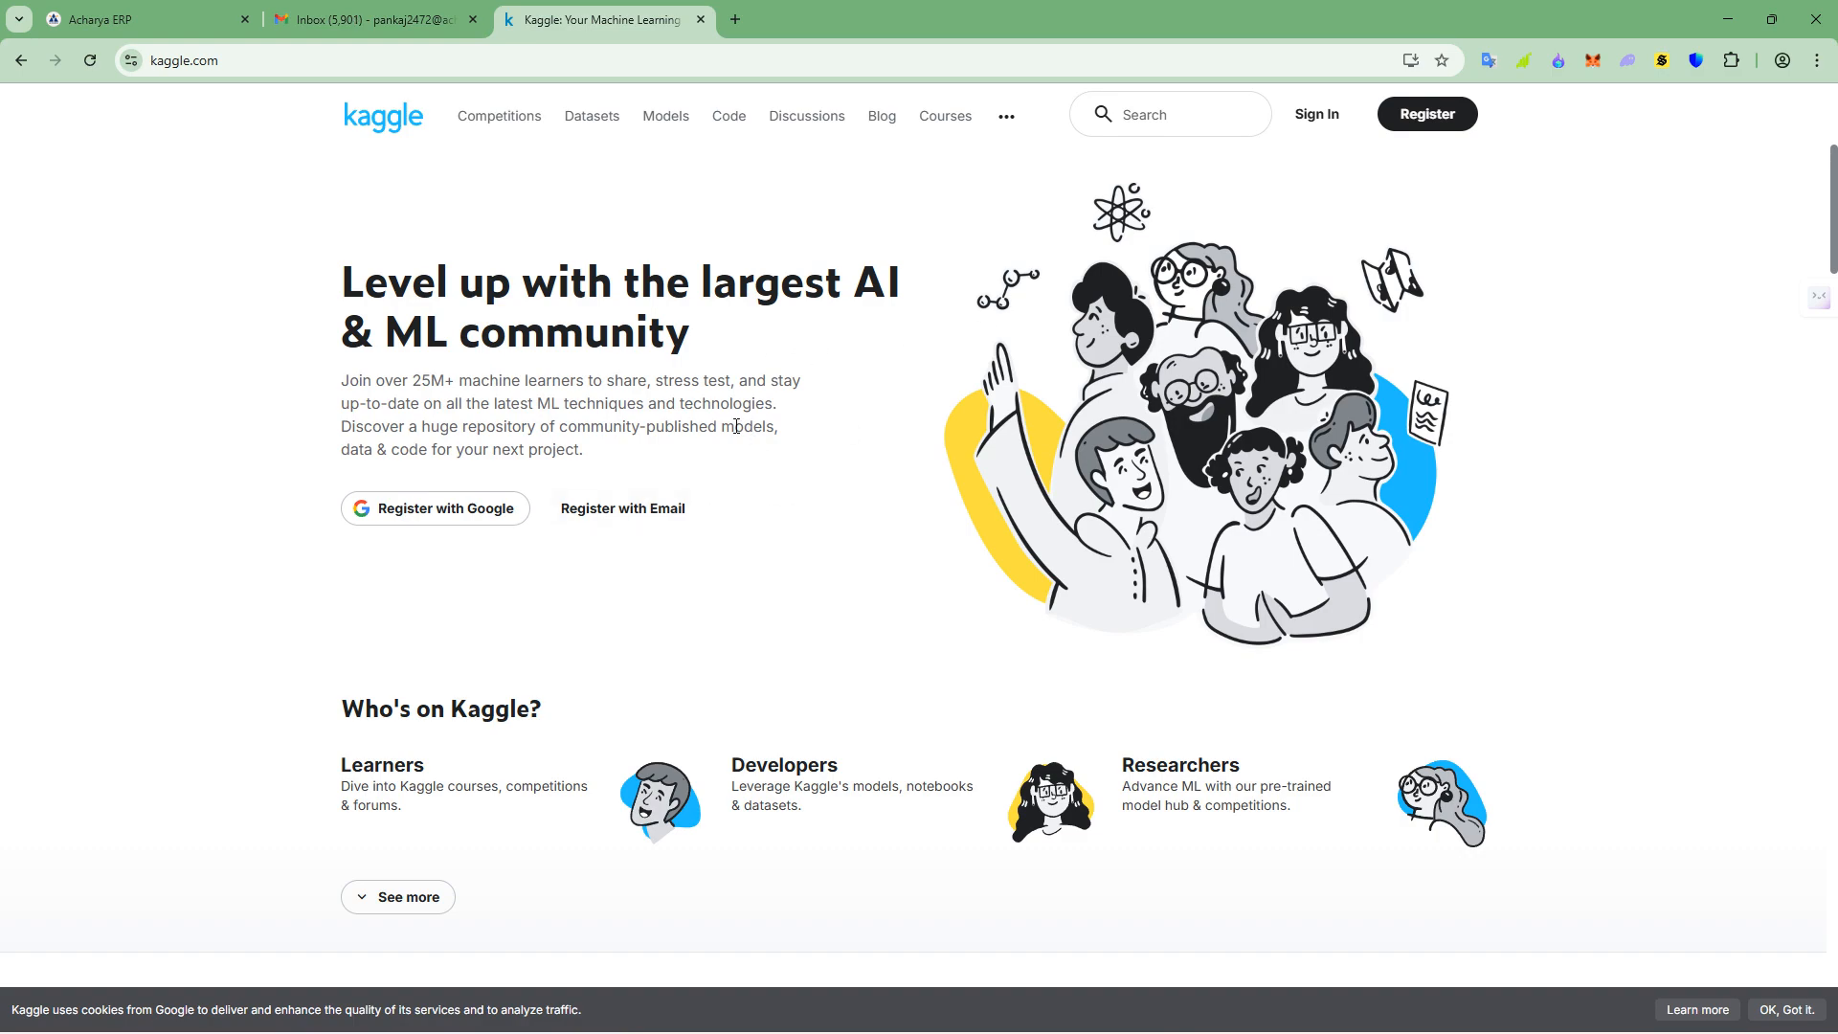
# - Open Kaggle's datasets page and look through the featured and trending datasets
pyautogui.click(592, 116)
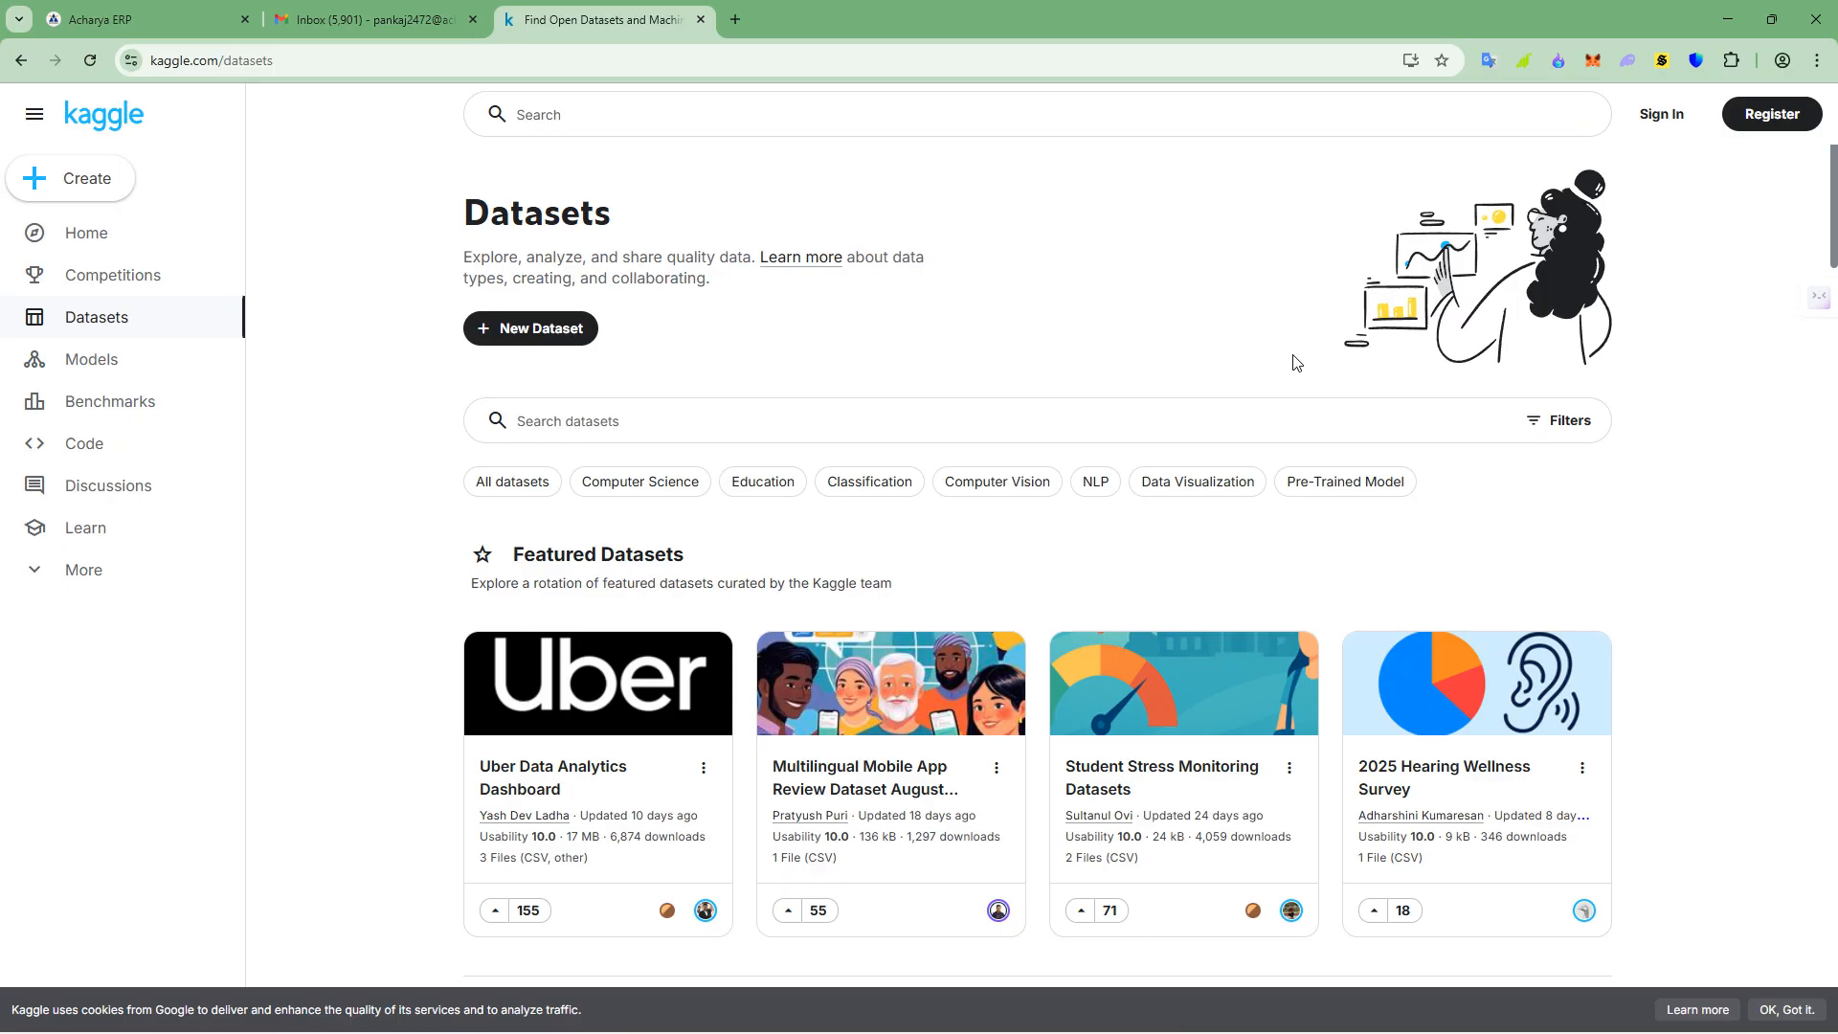
pyautogui.scroll(-1, 1273, 362)
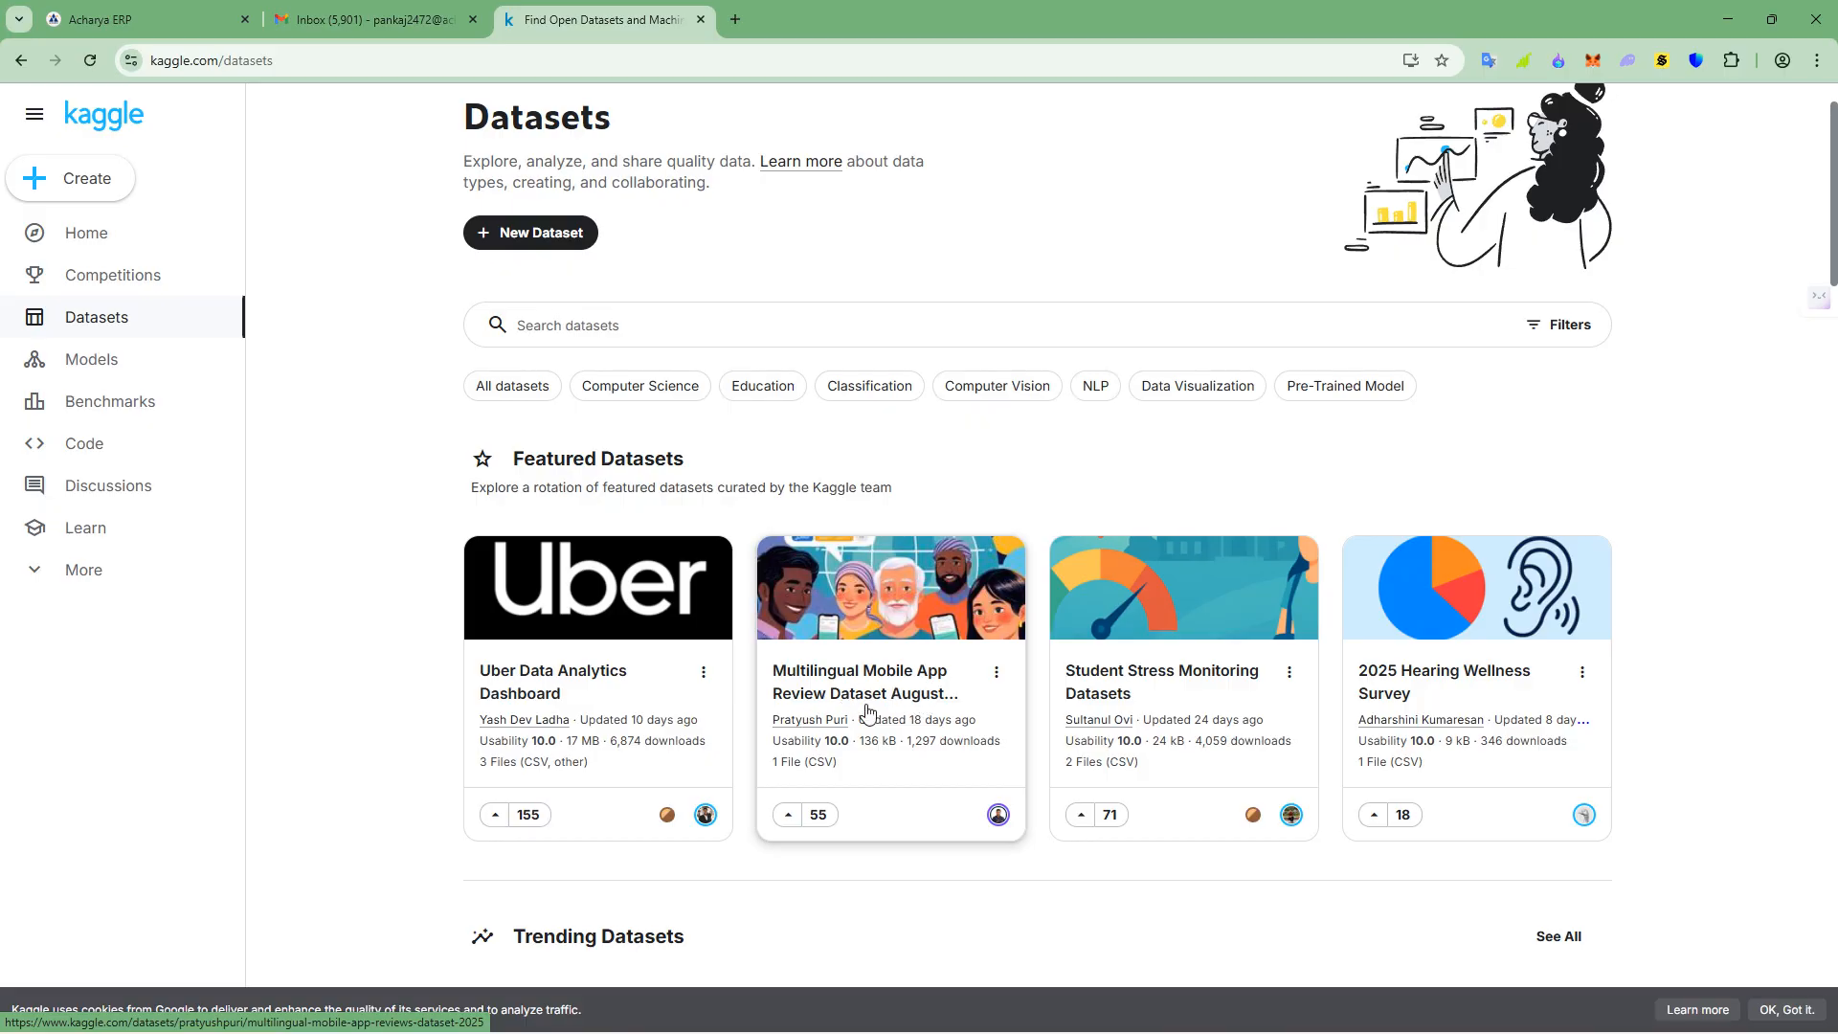
pyautogui.scroll(-1, 1068, 626)
pyautogui.scroll(-2, 1069, 626)
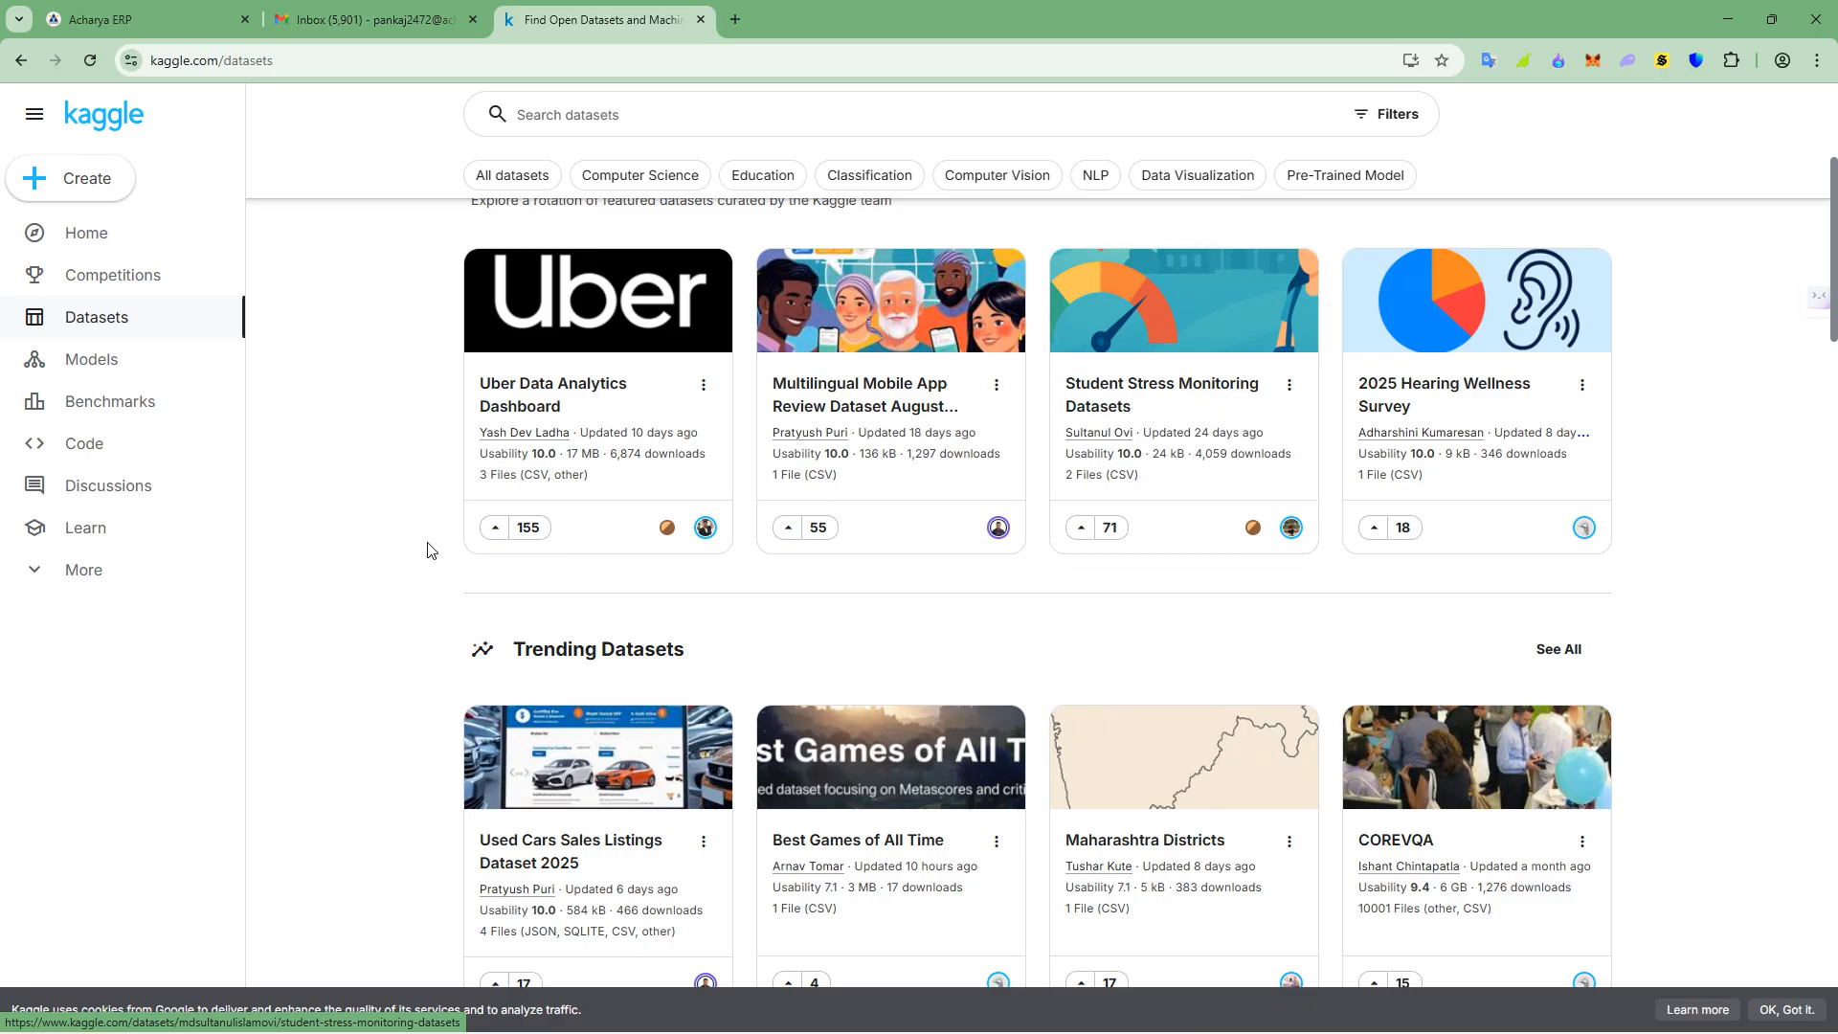
pyautogui.scroll(-2, 427, 546)
pyautogui.scroll(5, 833, 538)
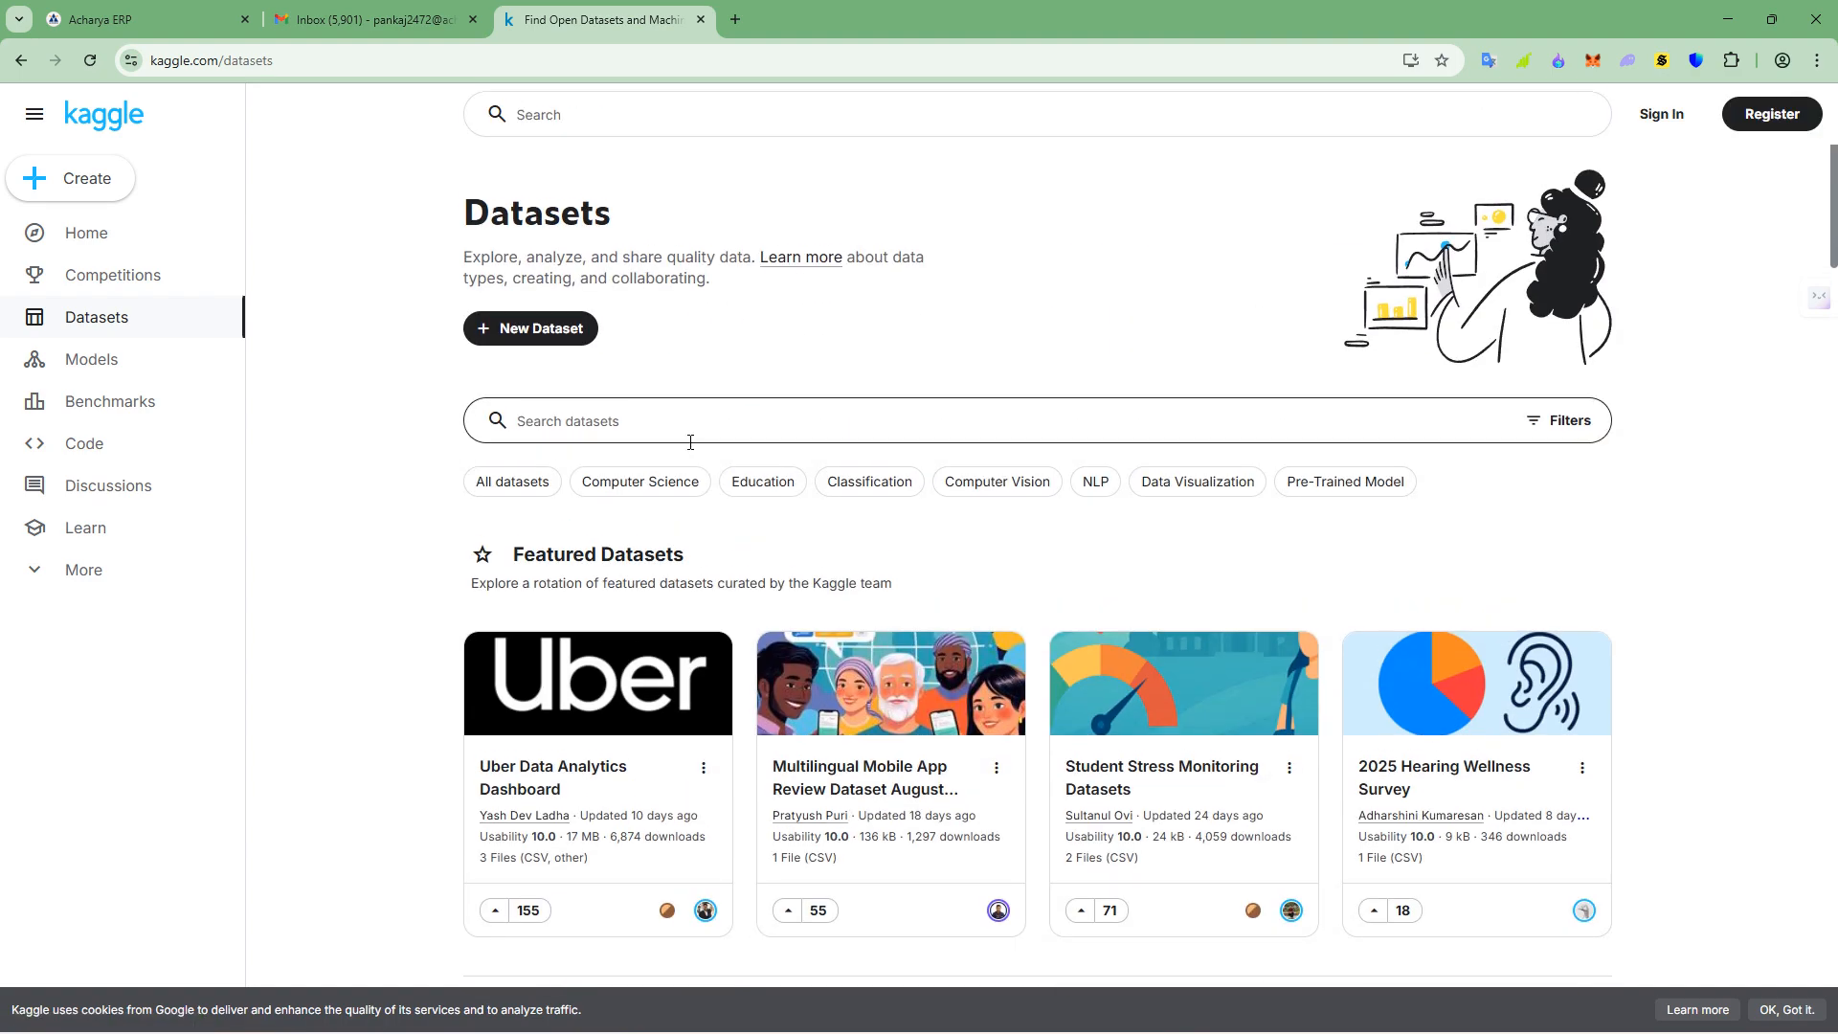
# - Open the Tableau for Students page, tableau.com/academic/students, in a new browser tab
pyautogui.click(736, 20)
pyautogui.write('tabl')
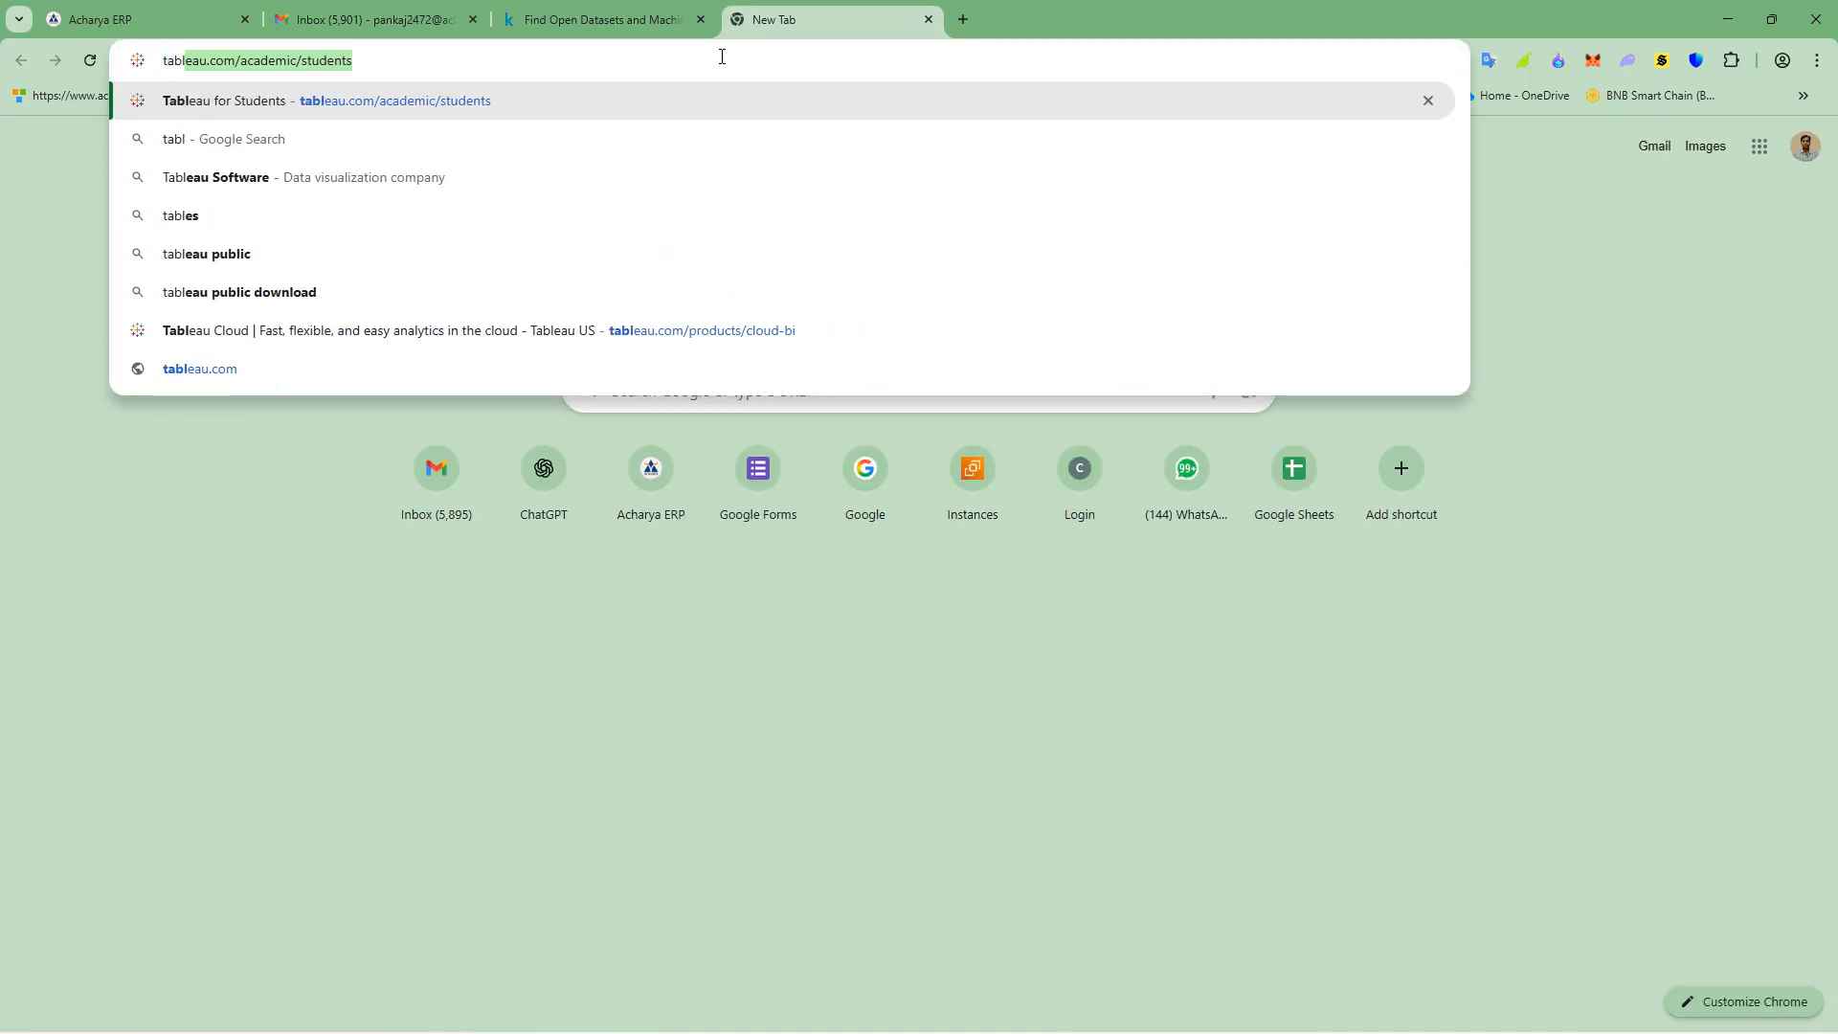
pyautogui.press('Return')
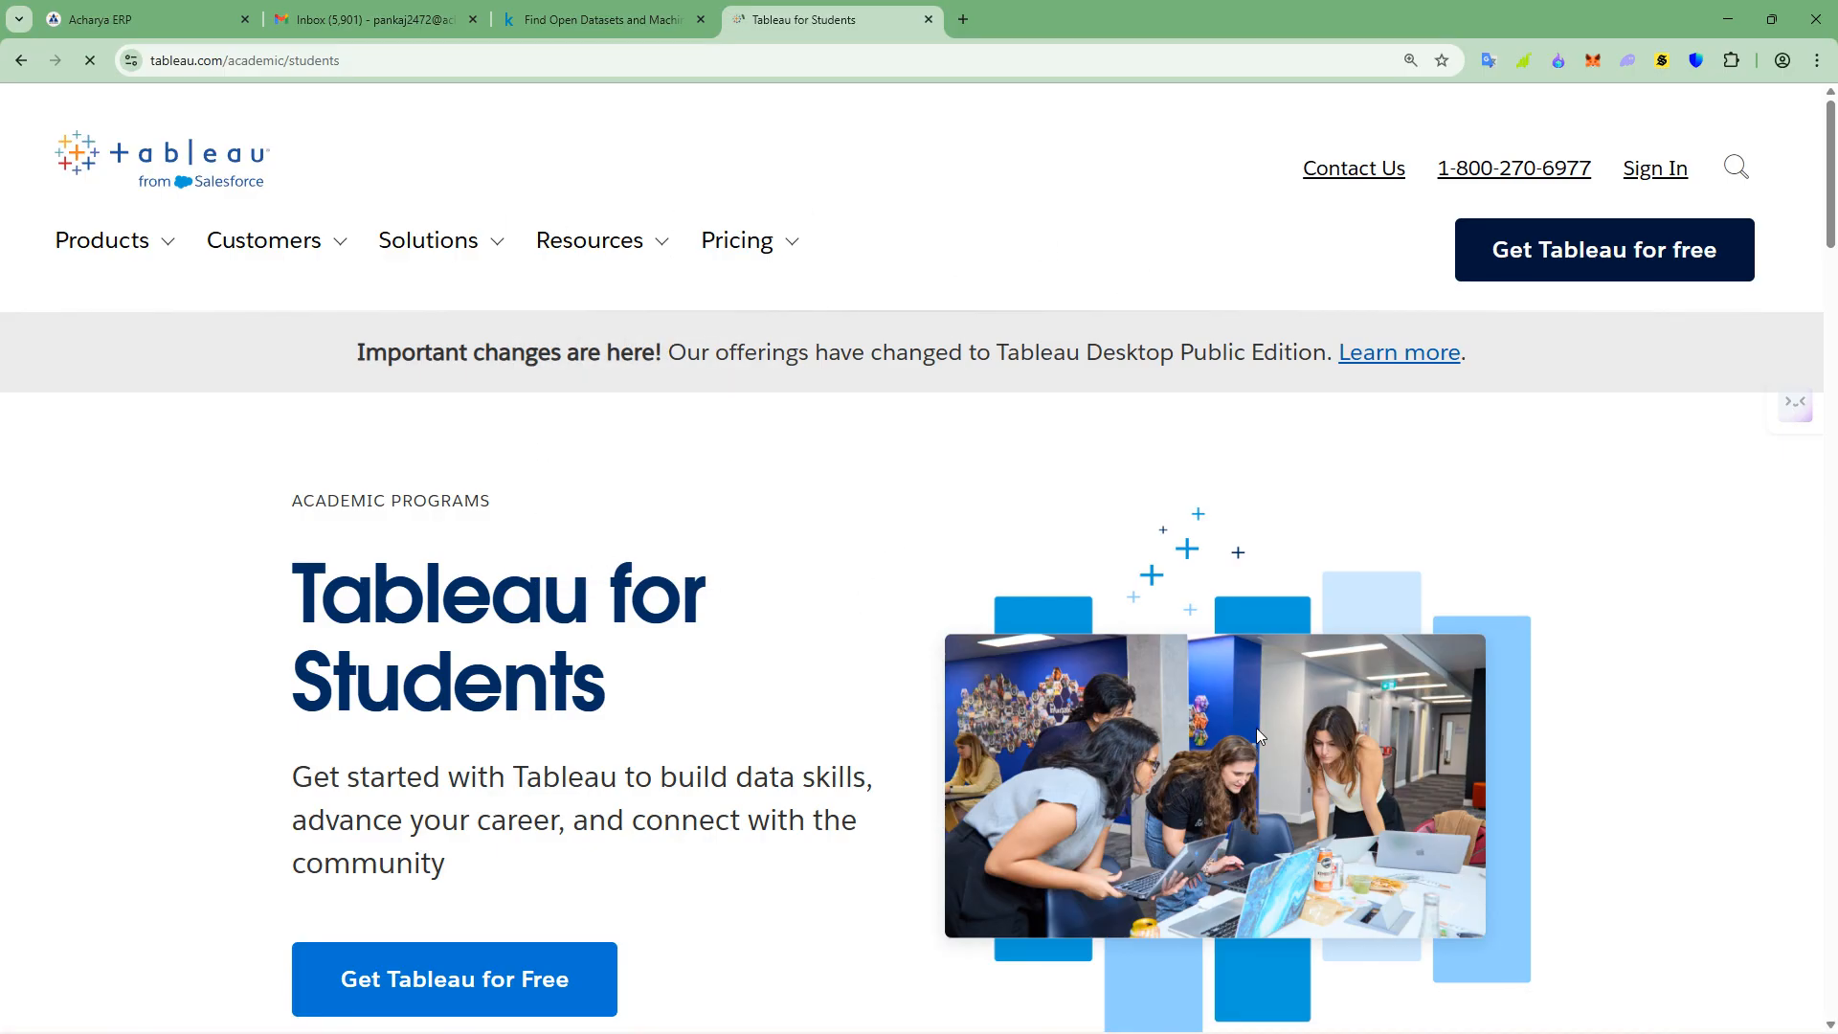
# - Switch back to Tableau Public, return to its start page and open the online sample data sets page
pyautogui.hotkey('alt', 'Tab')
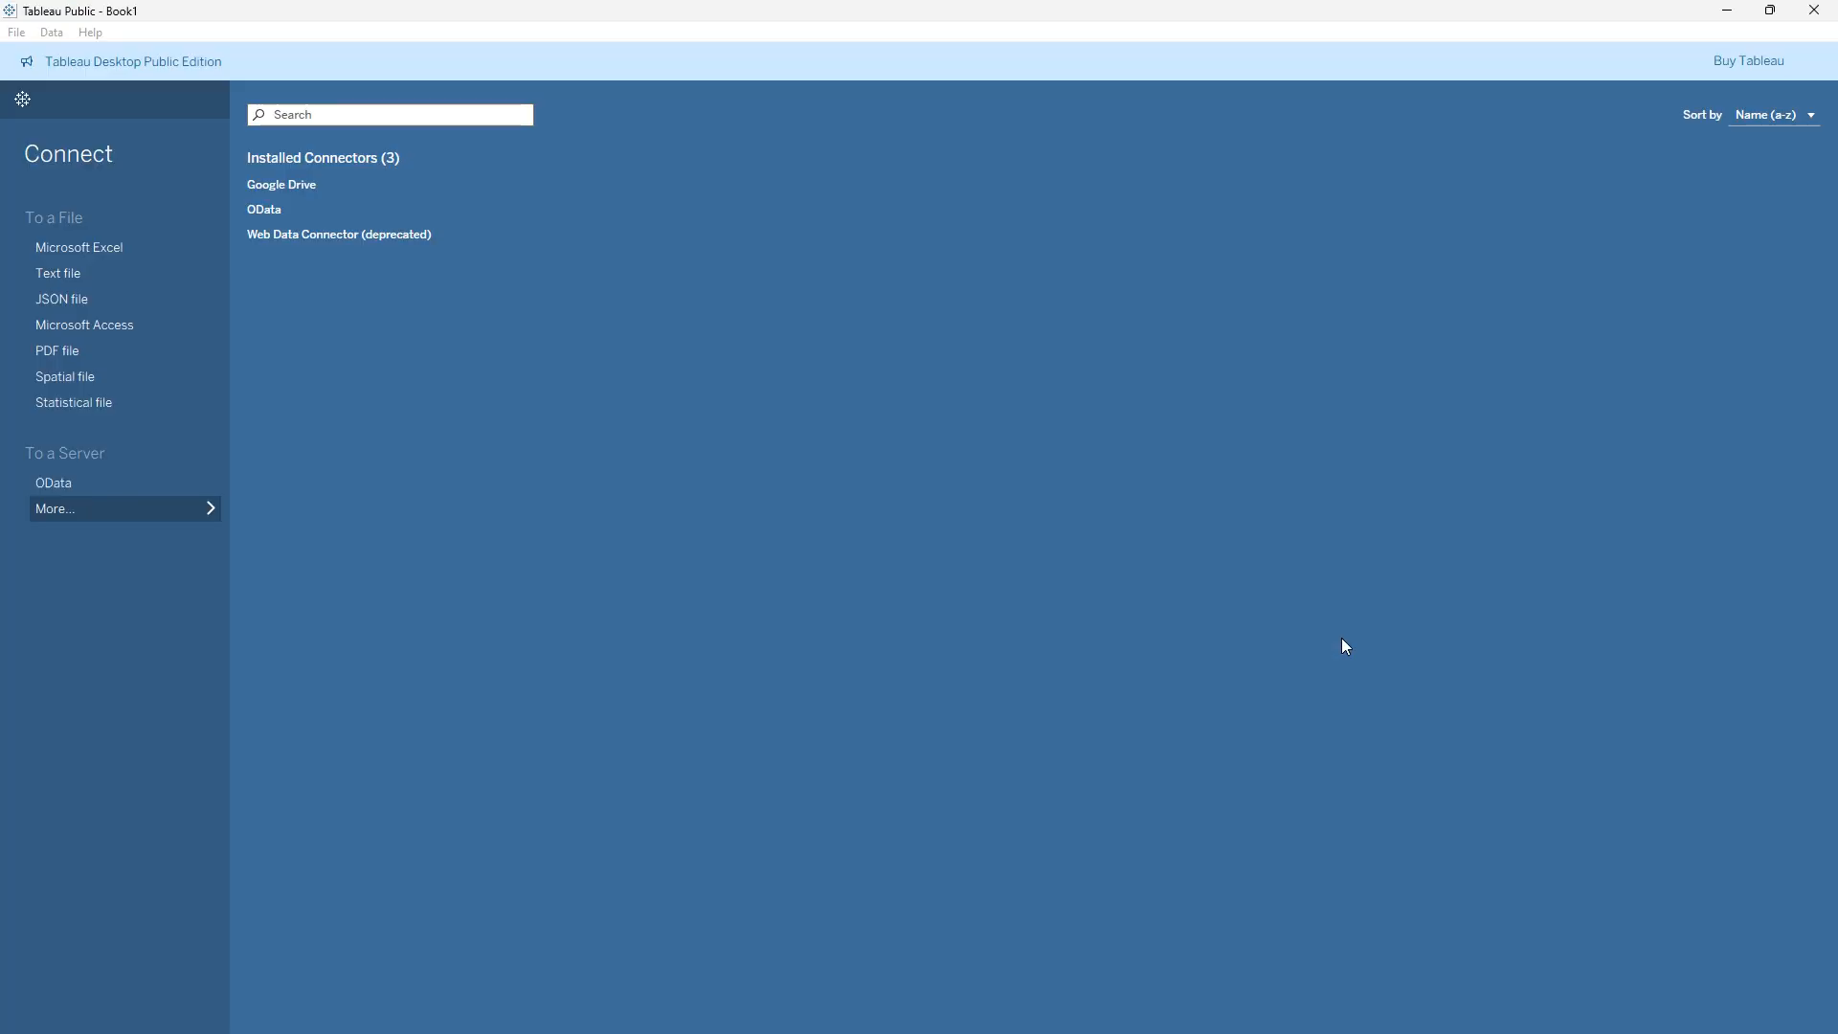
pyautogui.click(55, 100)
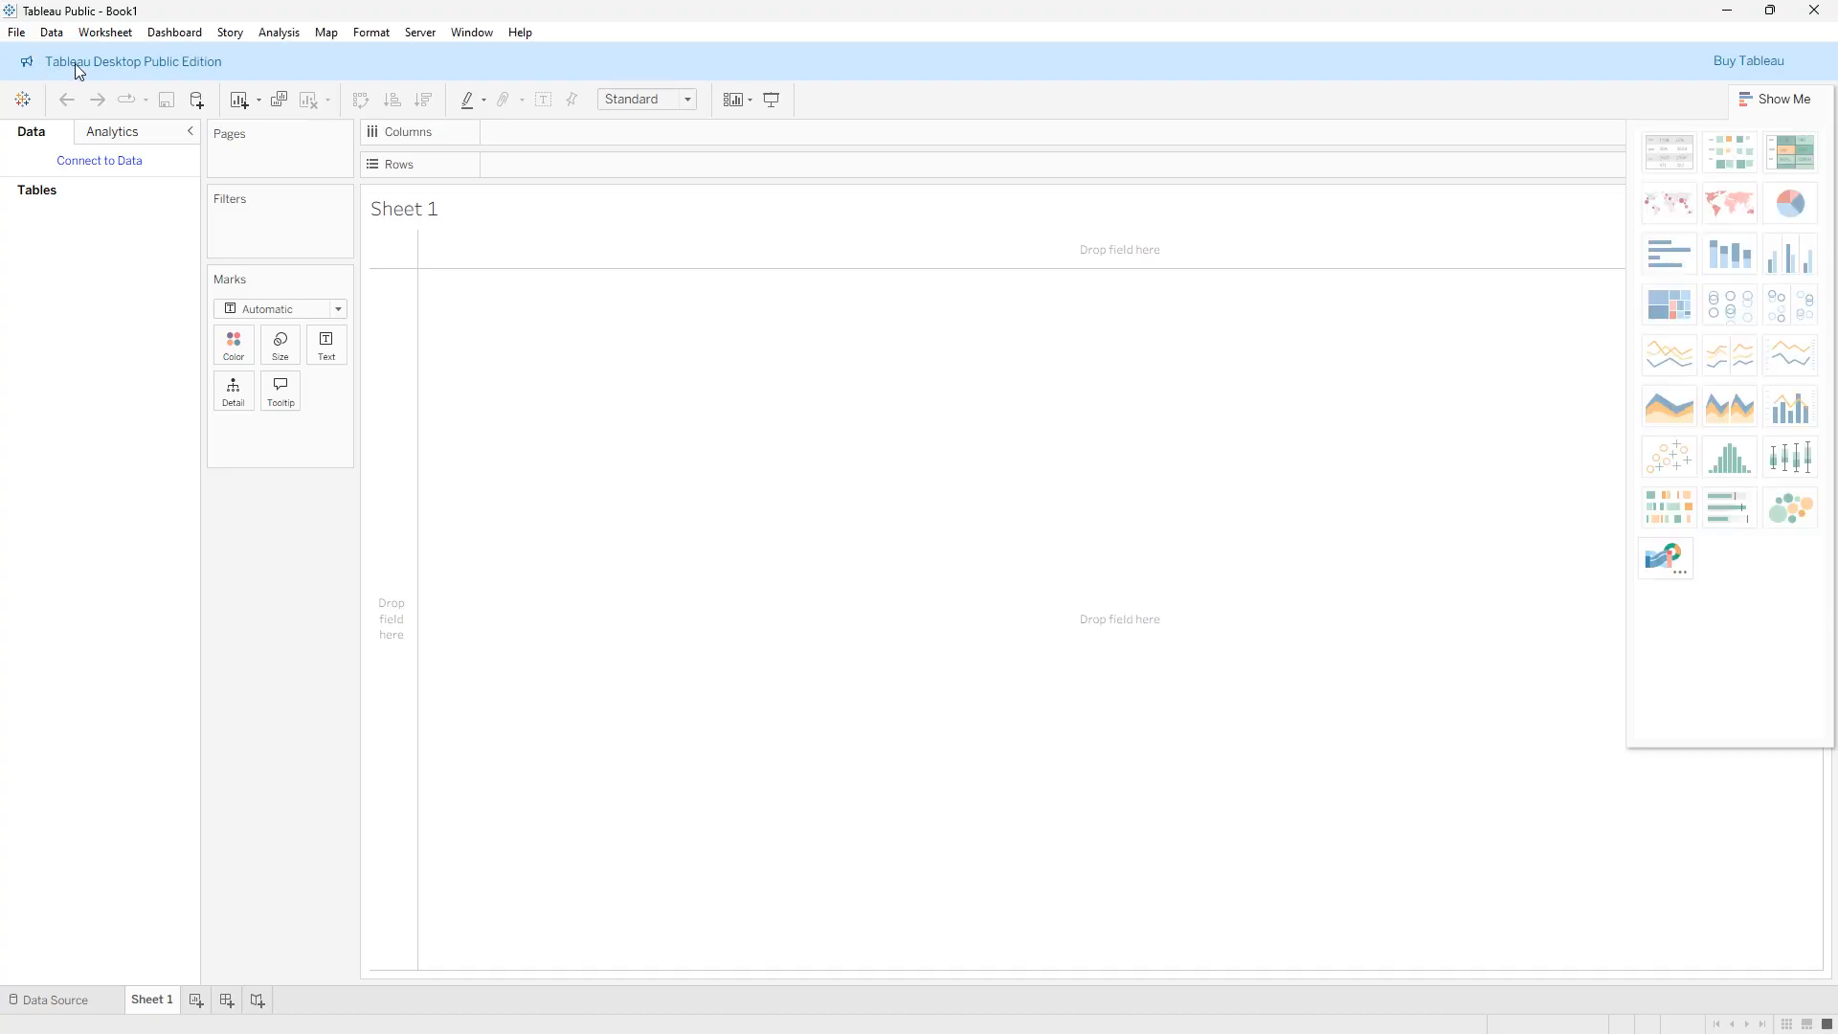
pyautogui.click(27, 101)
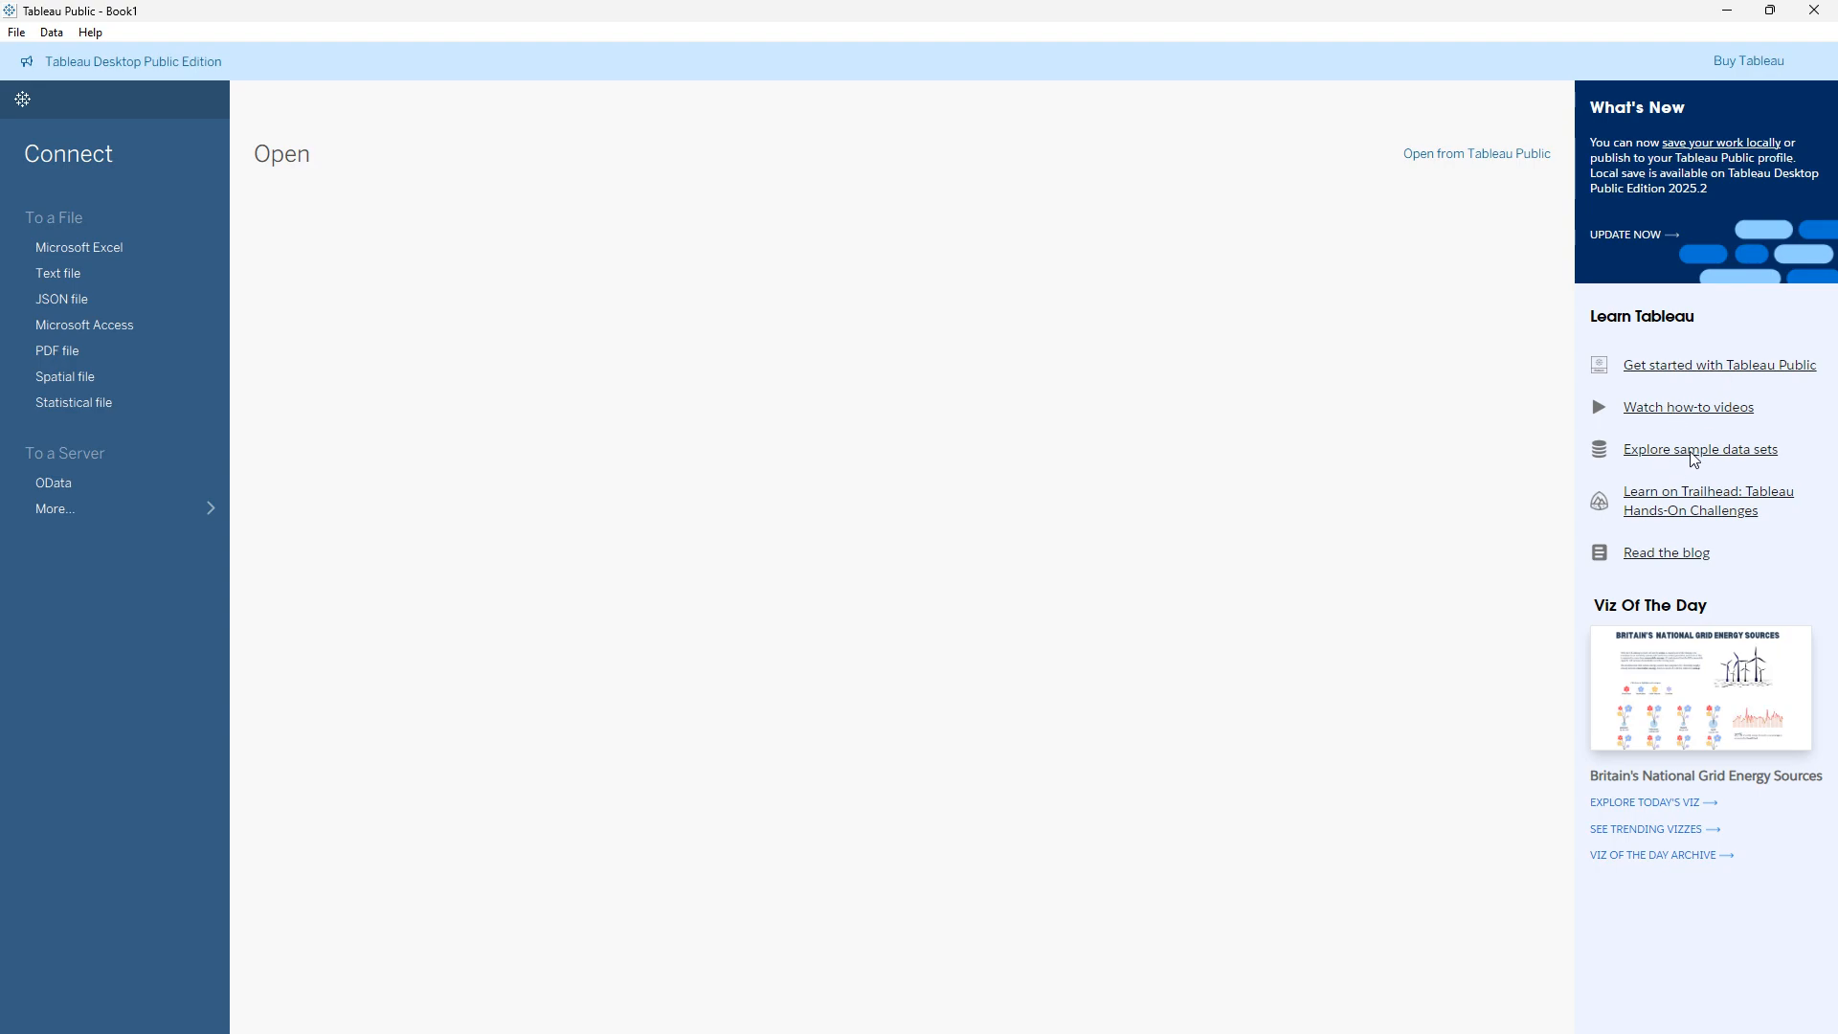
pyautogui.click(1762, 452)
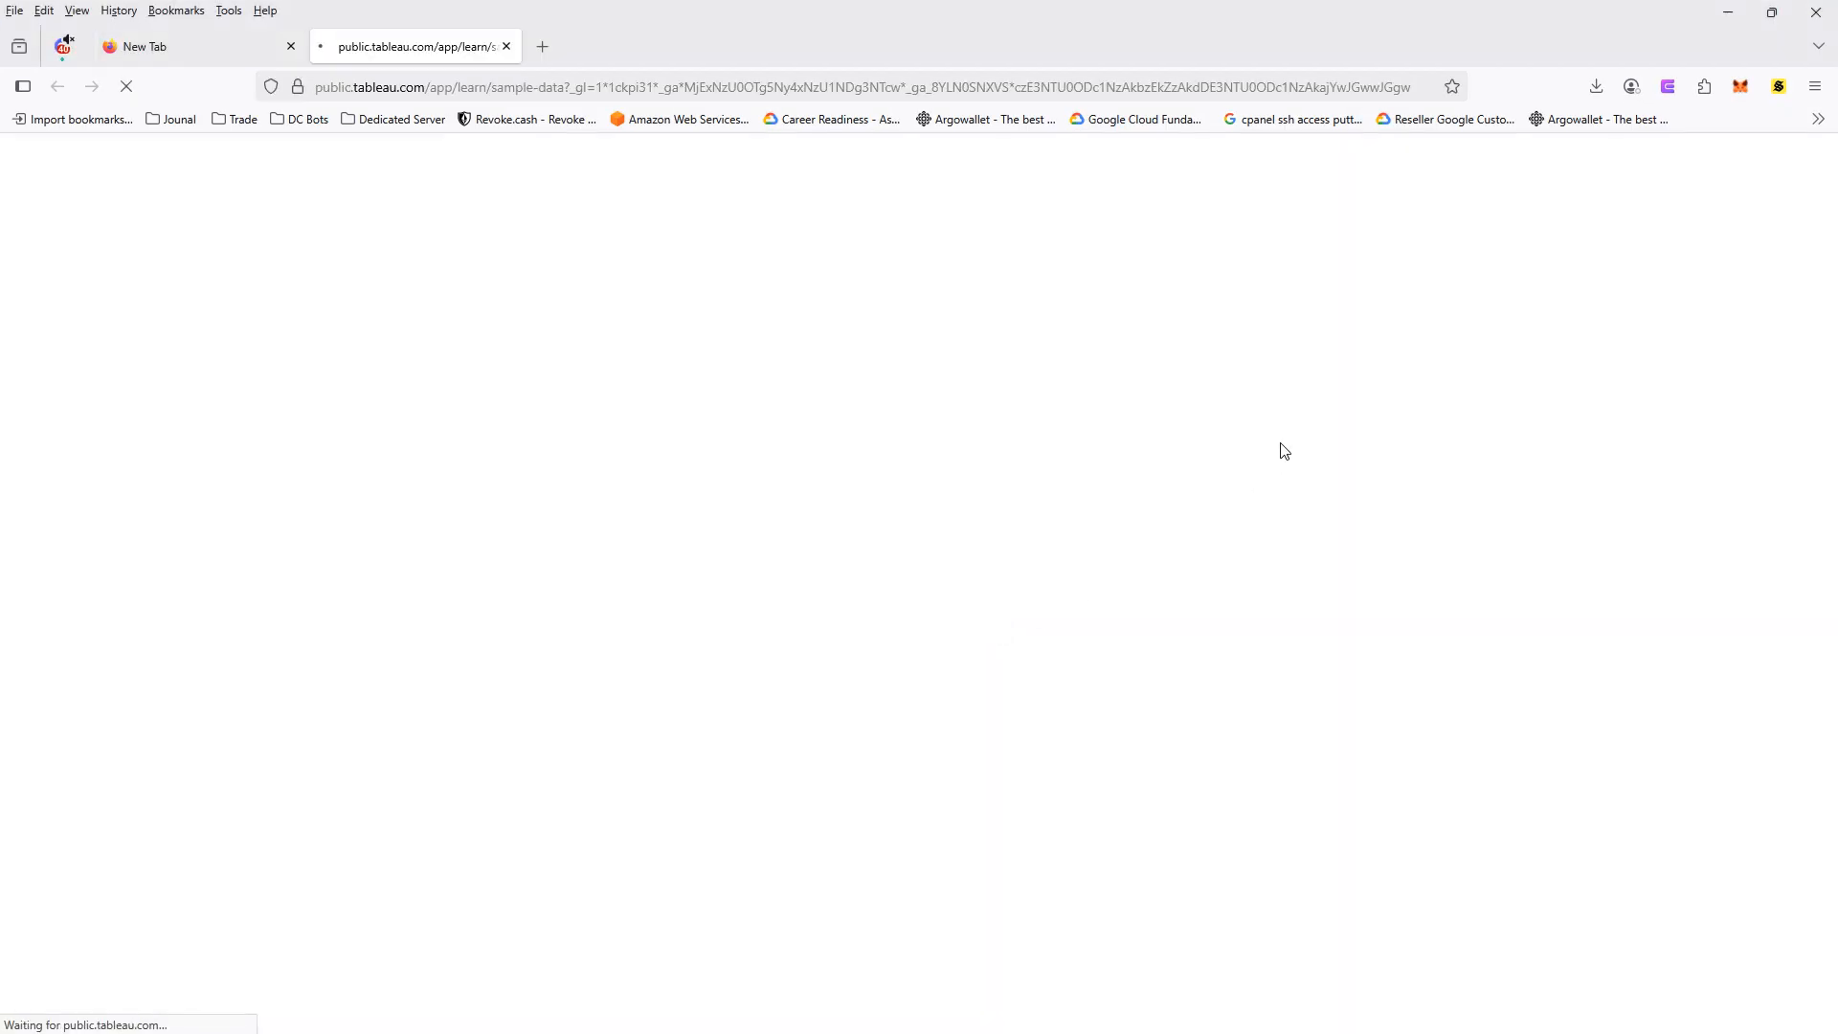
# - Set the browser's bookmarks toolbar to Never Show
pyautogui.rightClick(1733, 130)
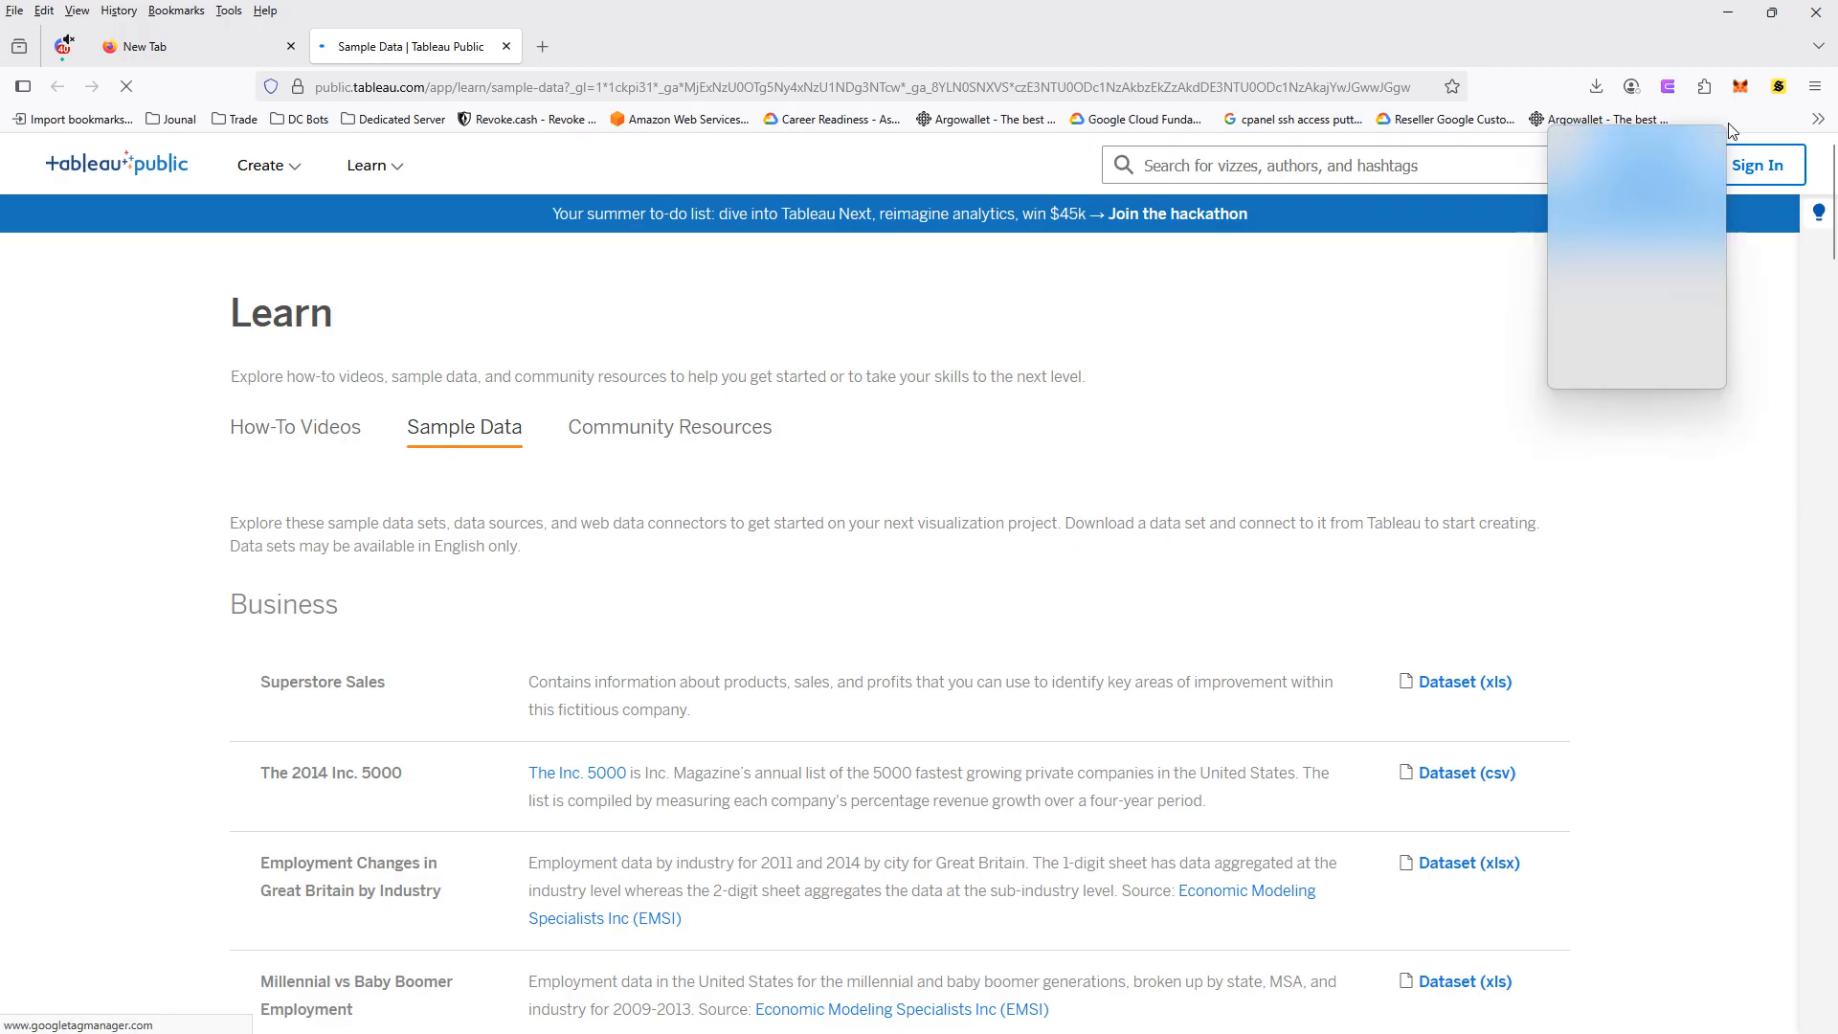
pyautogui.moveTo(1644, 324)
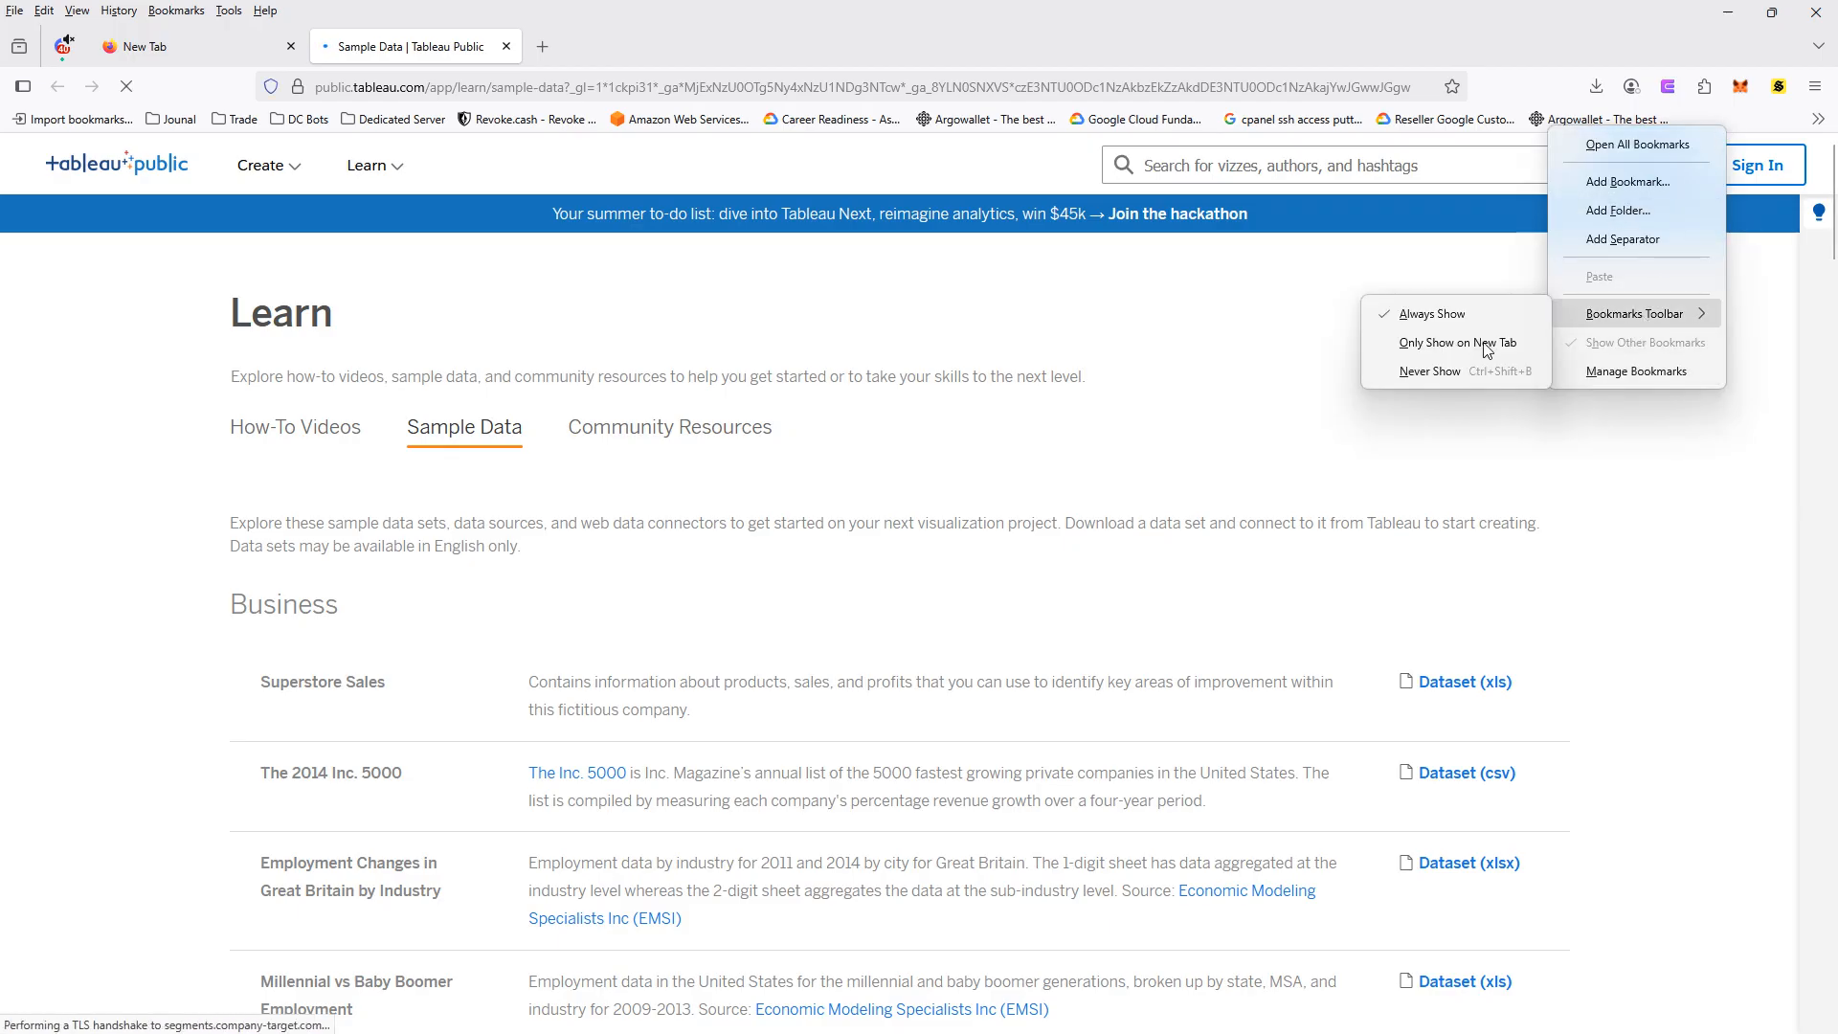
pyautogui.click(1429, 370)
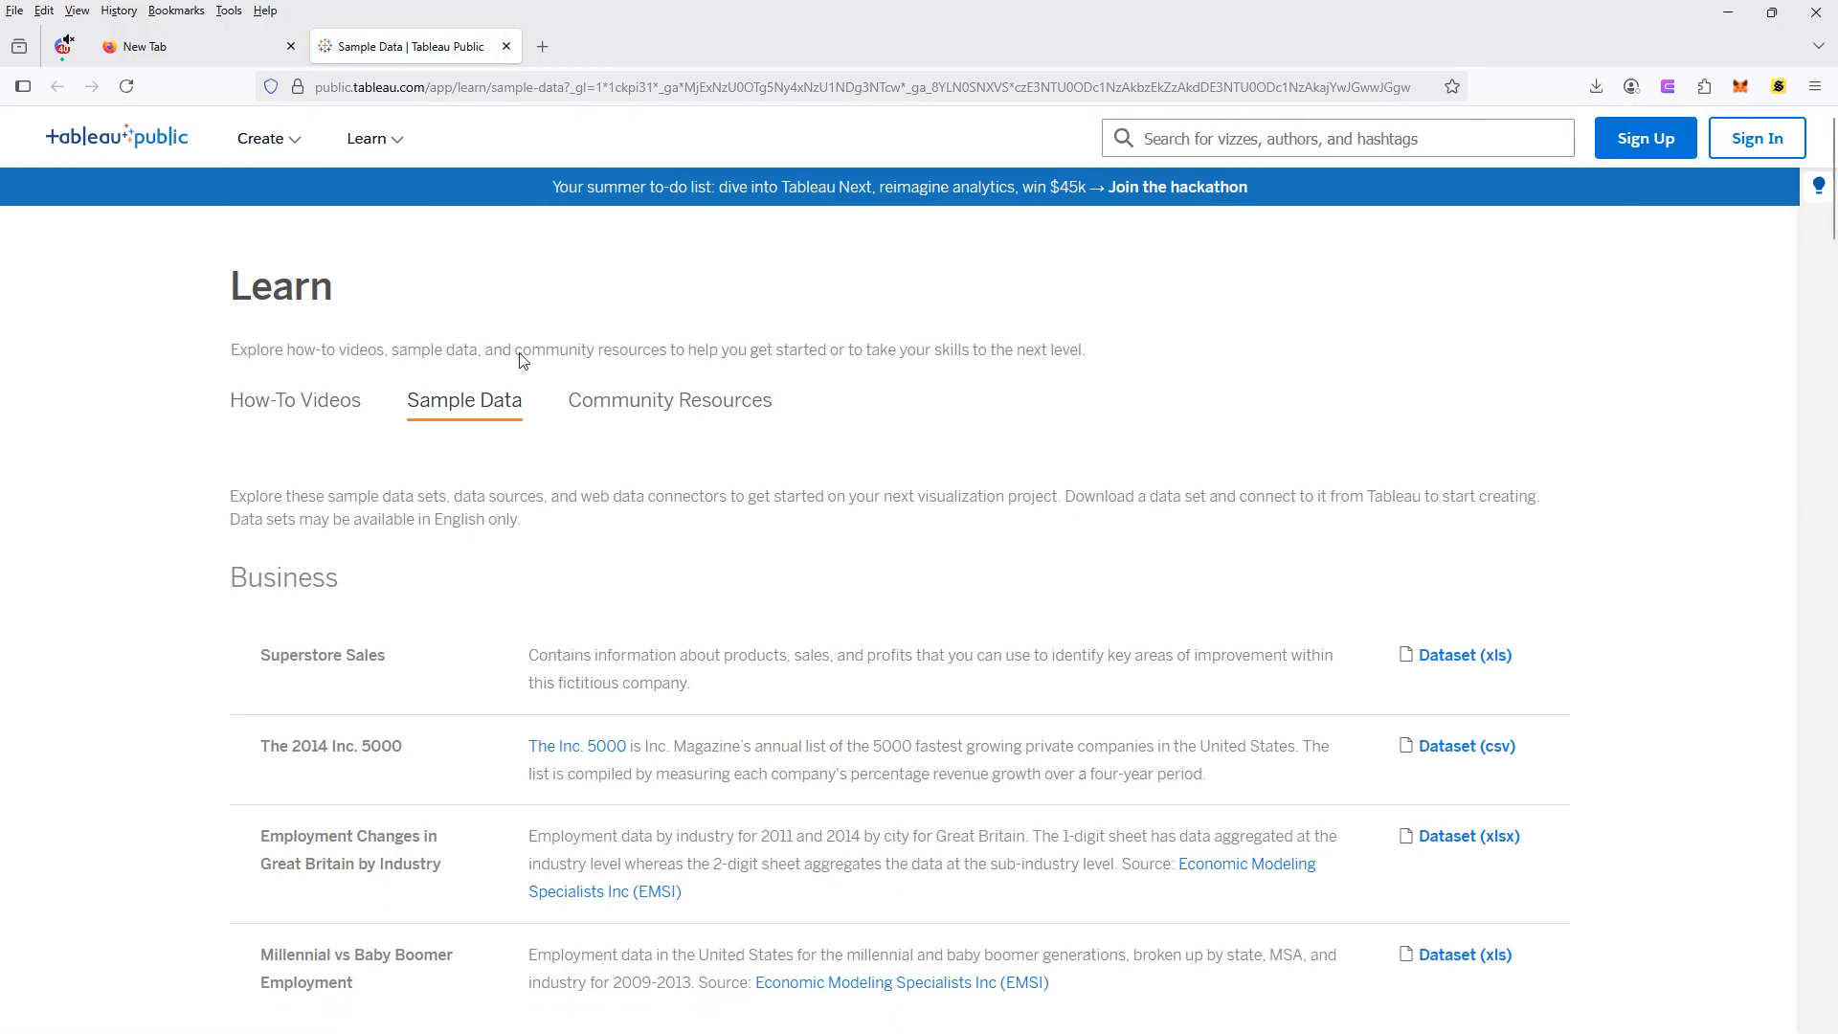
# - Look through the sample data sets and download the Superstore Sales dataset (xls) from the Business section
pyautogui.scroll(-4, 517, 393)
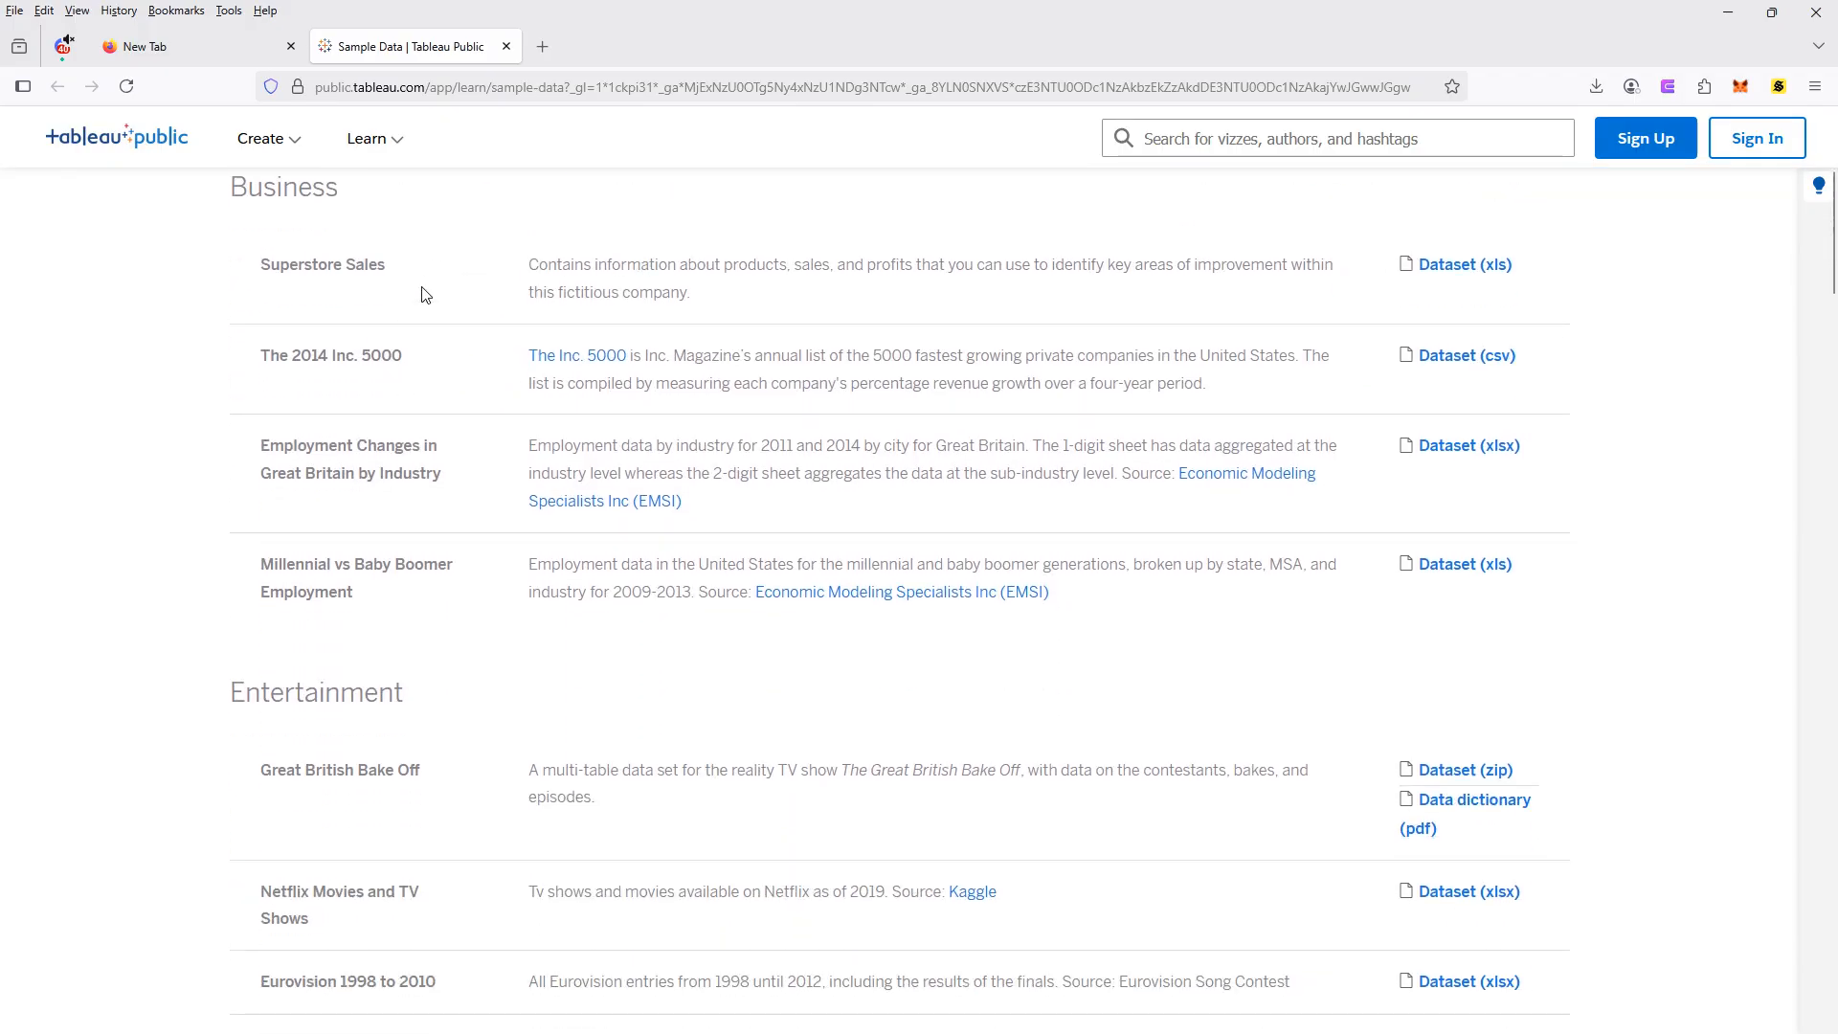
pyautogui.scroll(-2, 428, 316)
pyautogui.scroll(-6, 431, 345)
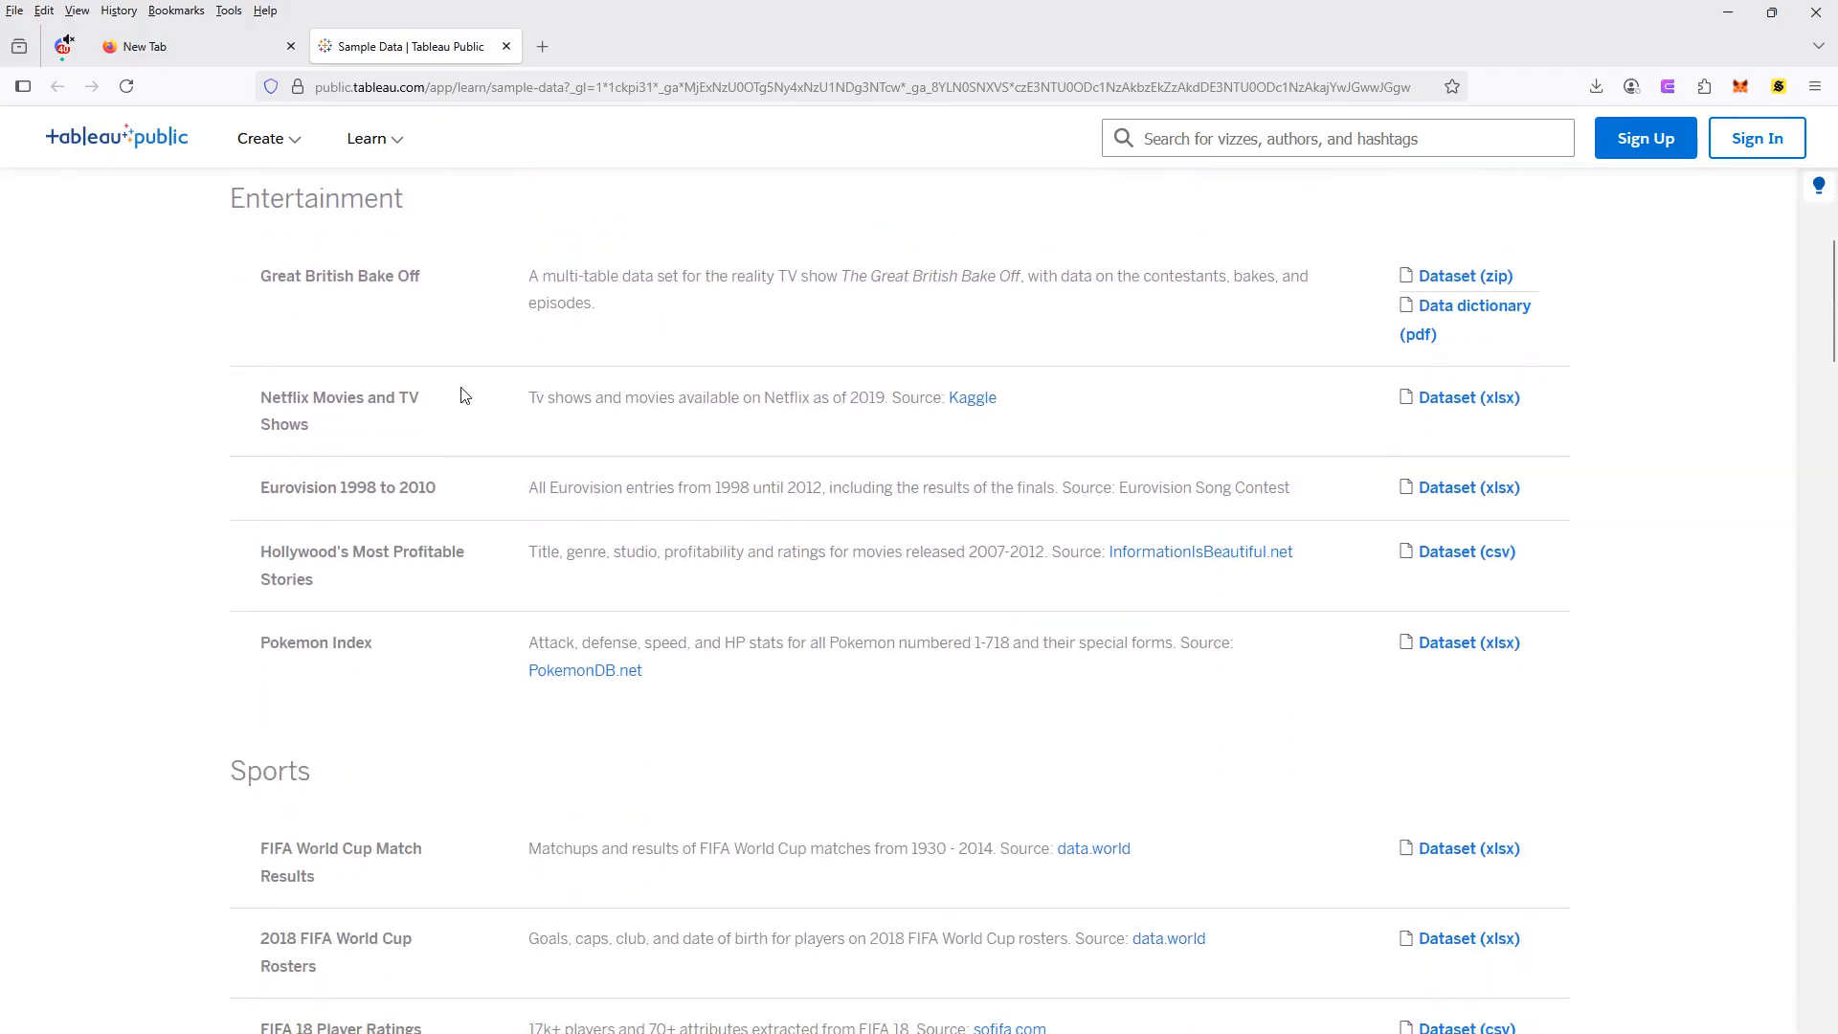
pyautogui.scroll(11, 487, 478)
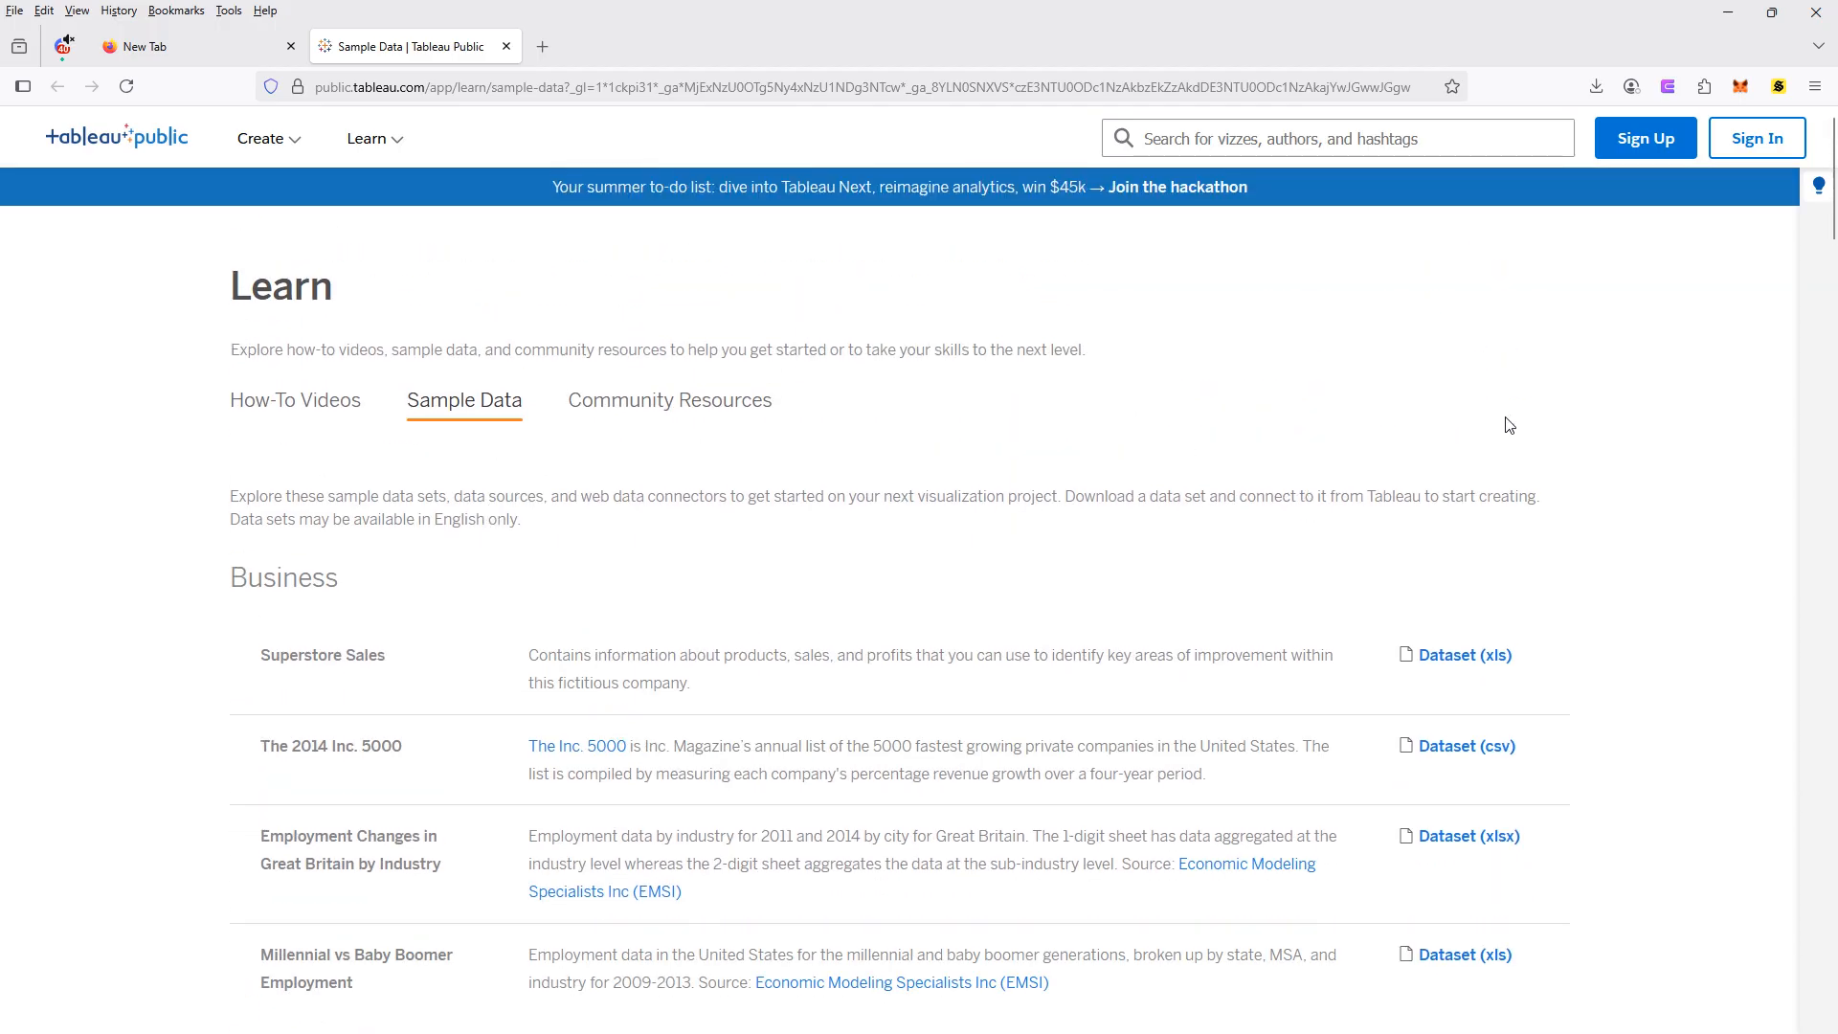
pyautogui.doubleClick(315, 654)
pyautogui.tripleClick(316, 654)
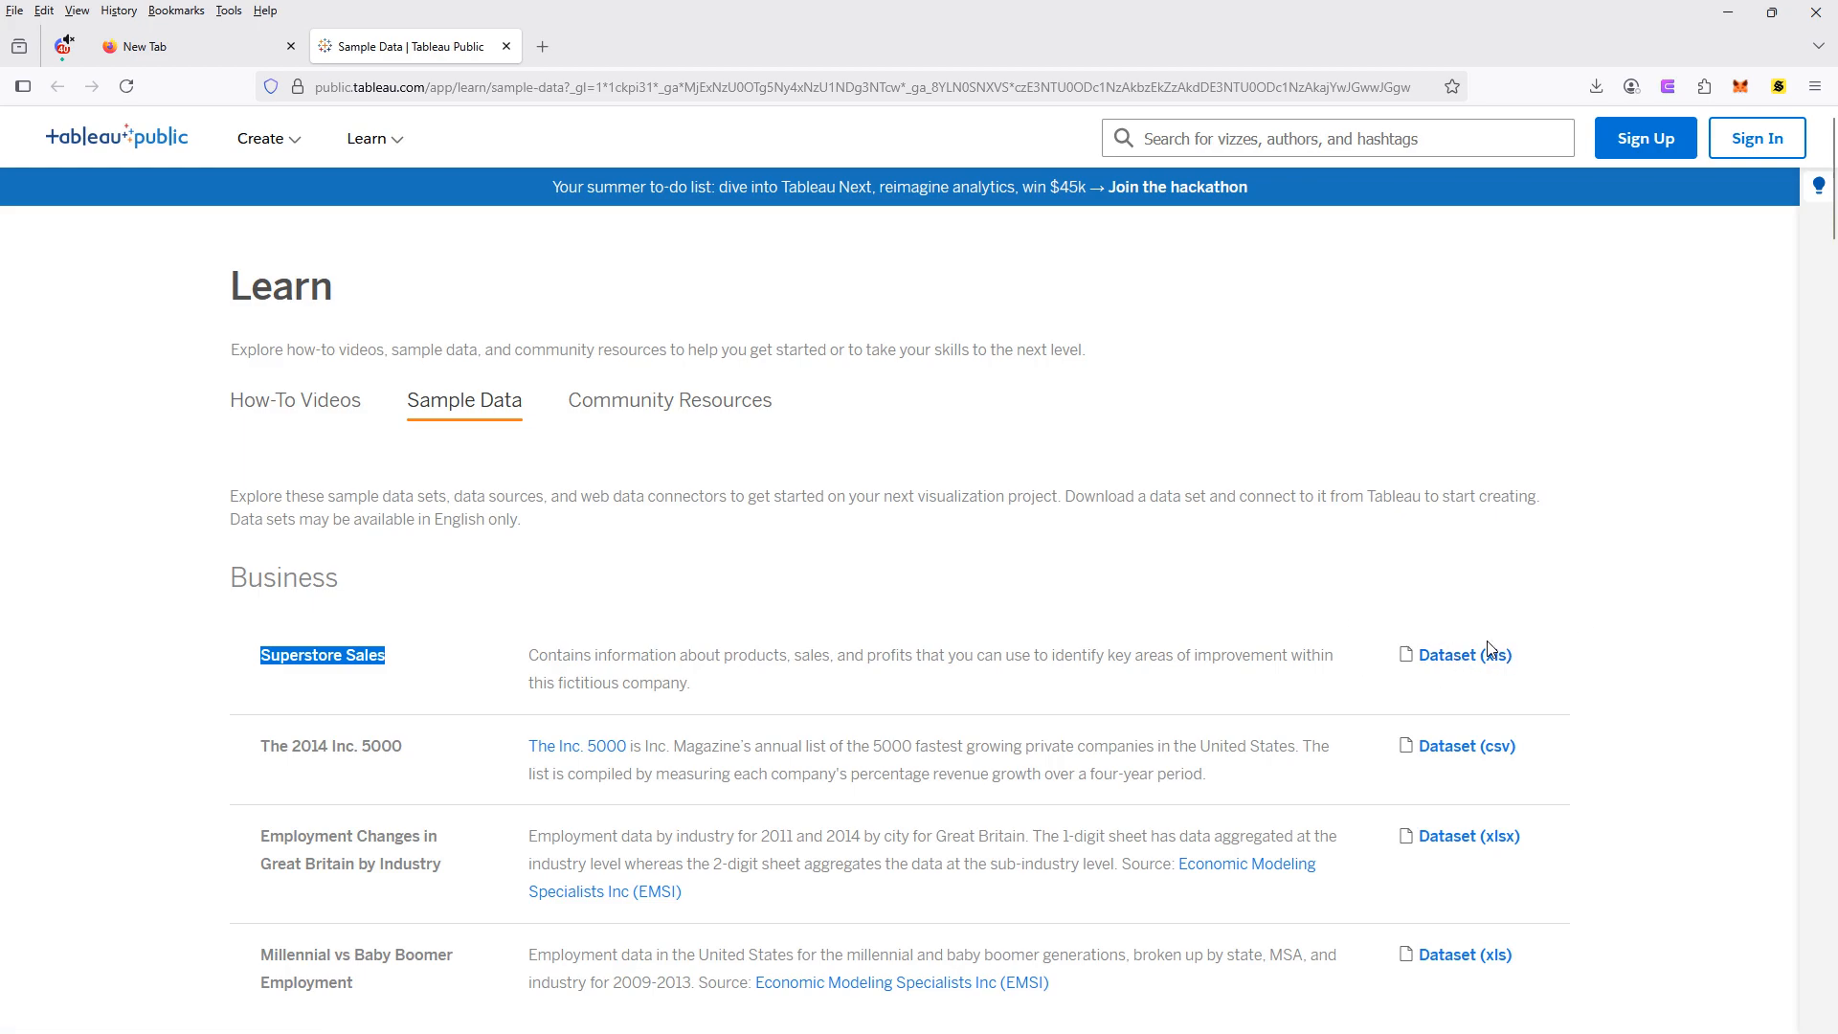
pyautogui.click(1446, 654)
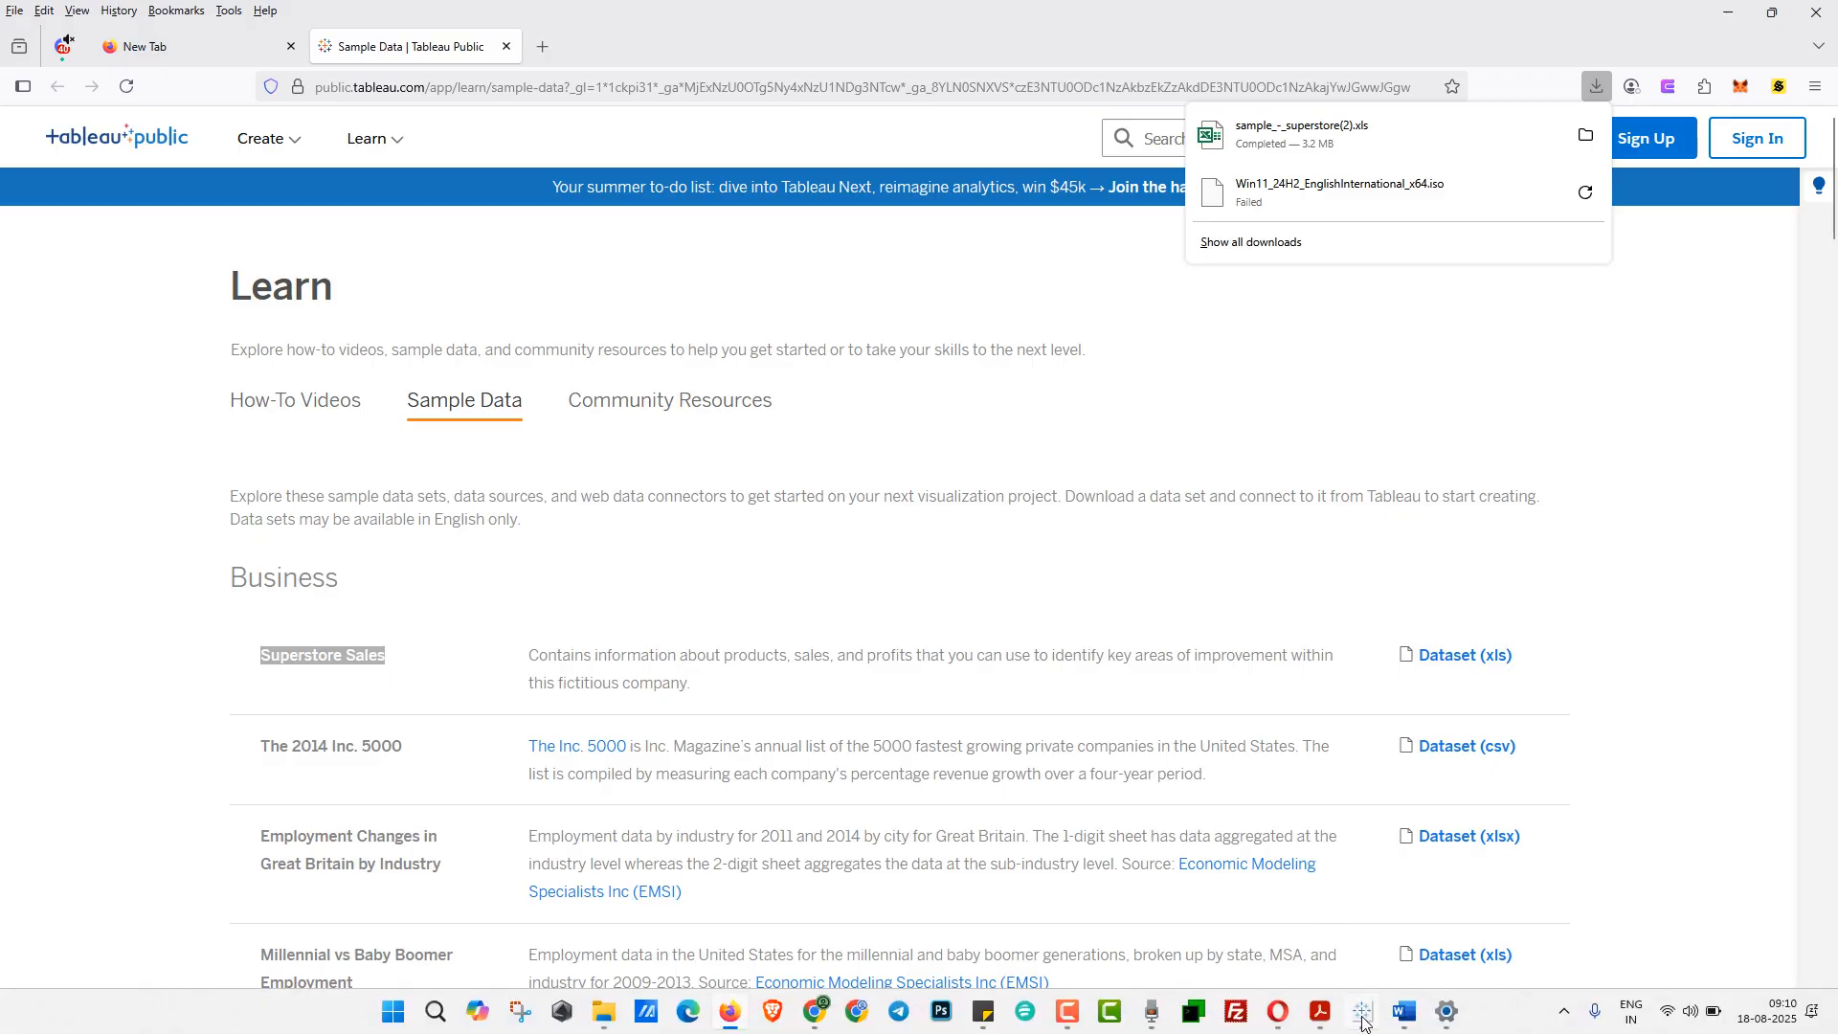
# - Switch to Tableau Public and connect to the downloaded Microsoft Excel file sample_-_superstore(2).xls
pyautogui.click(1363, 1015)
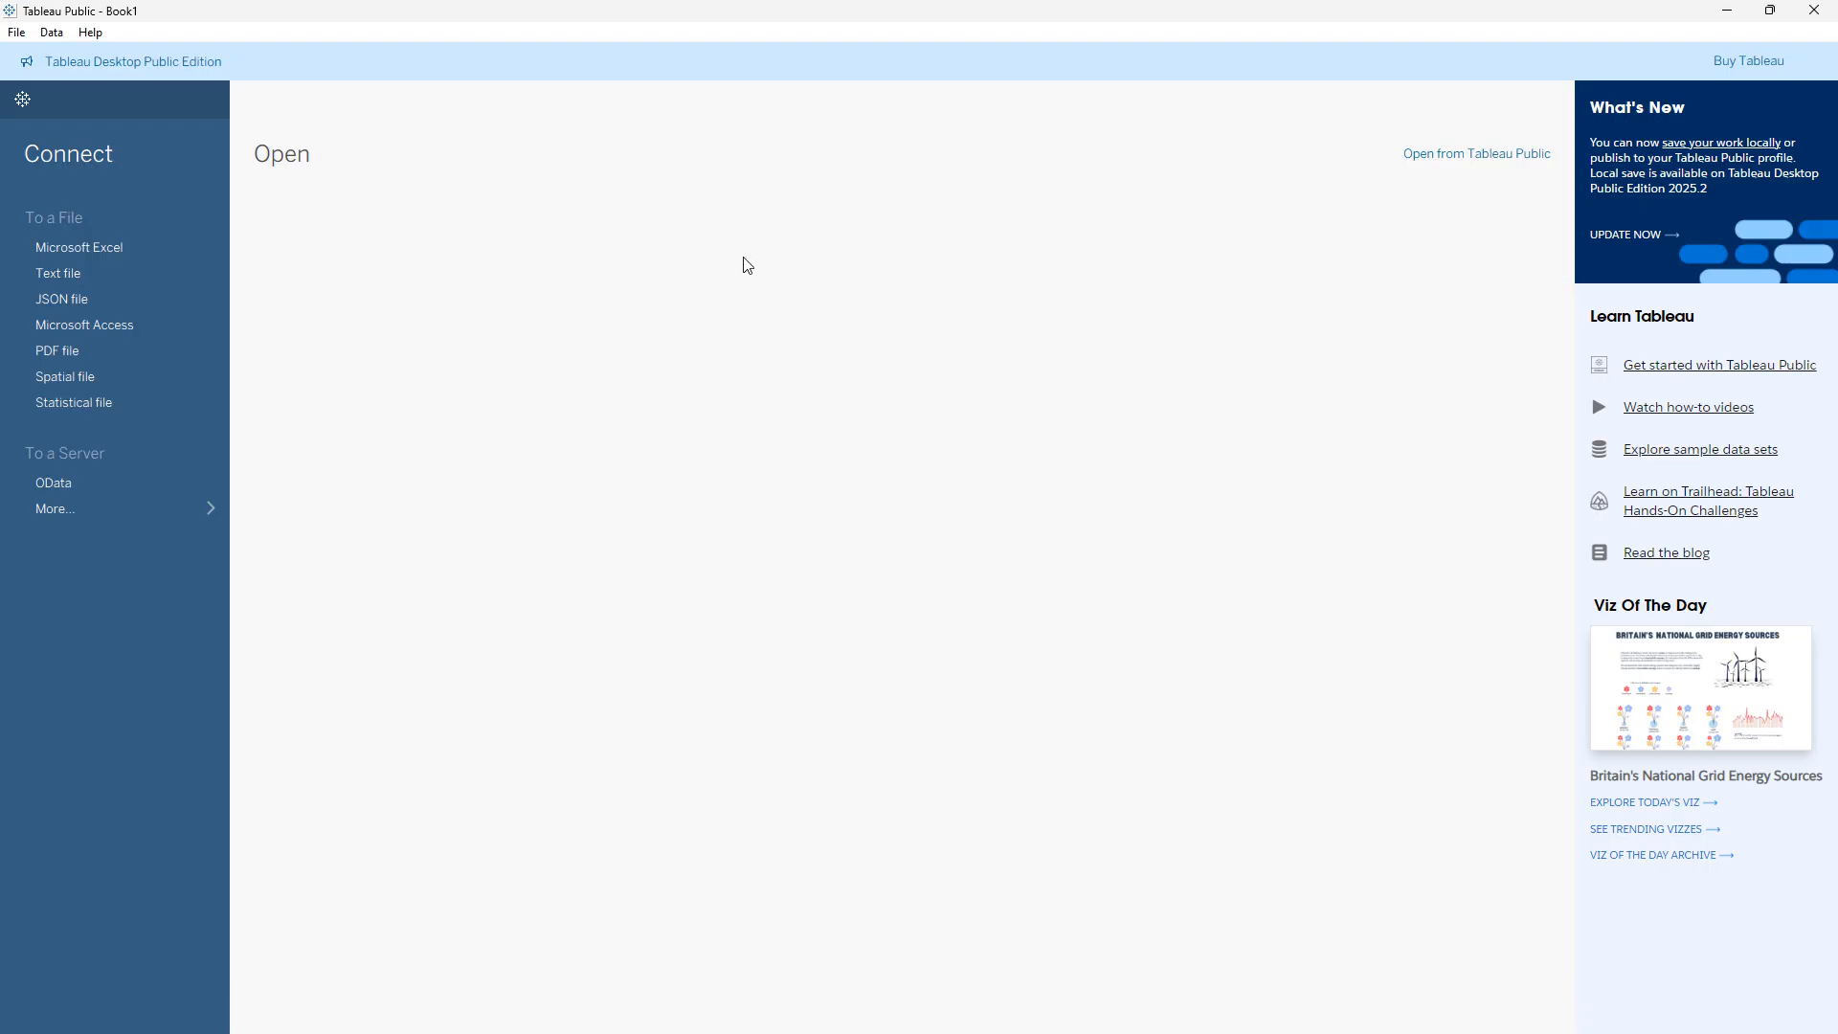
pyautogui.click(112, 245)
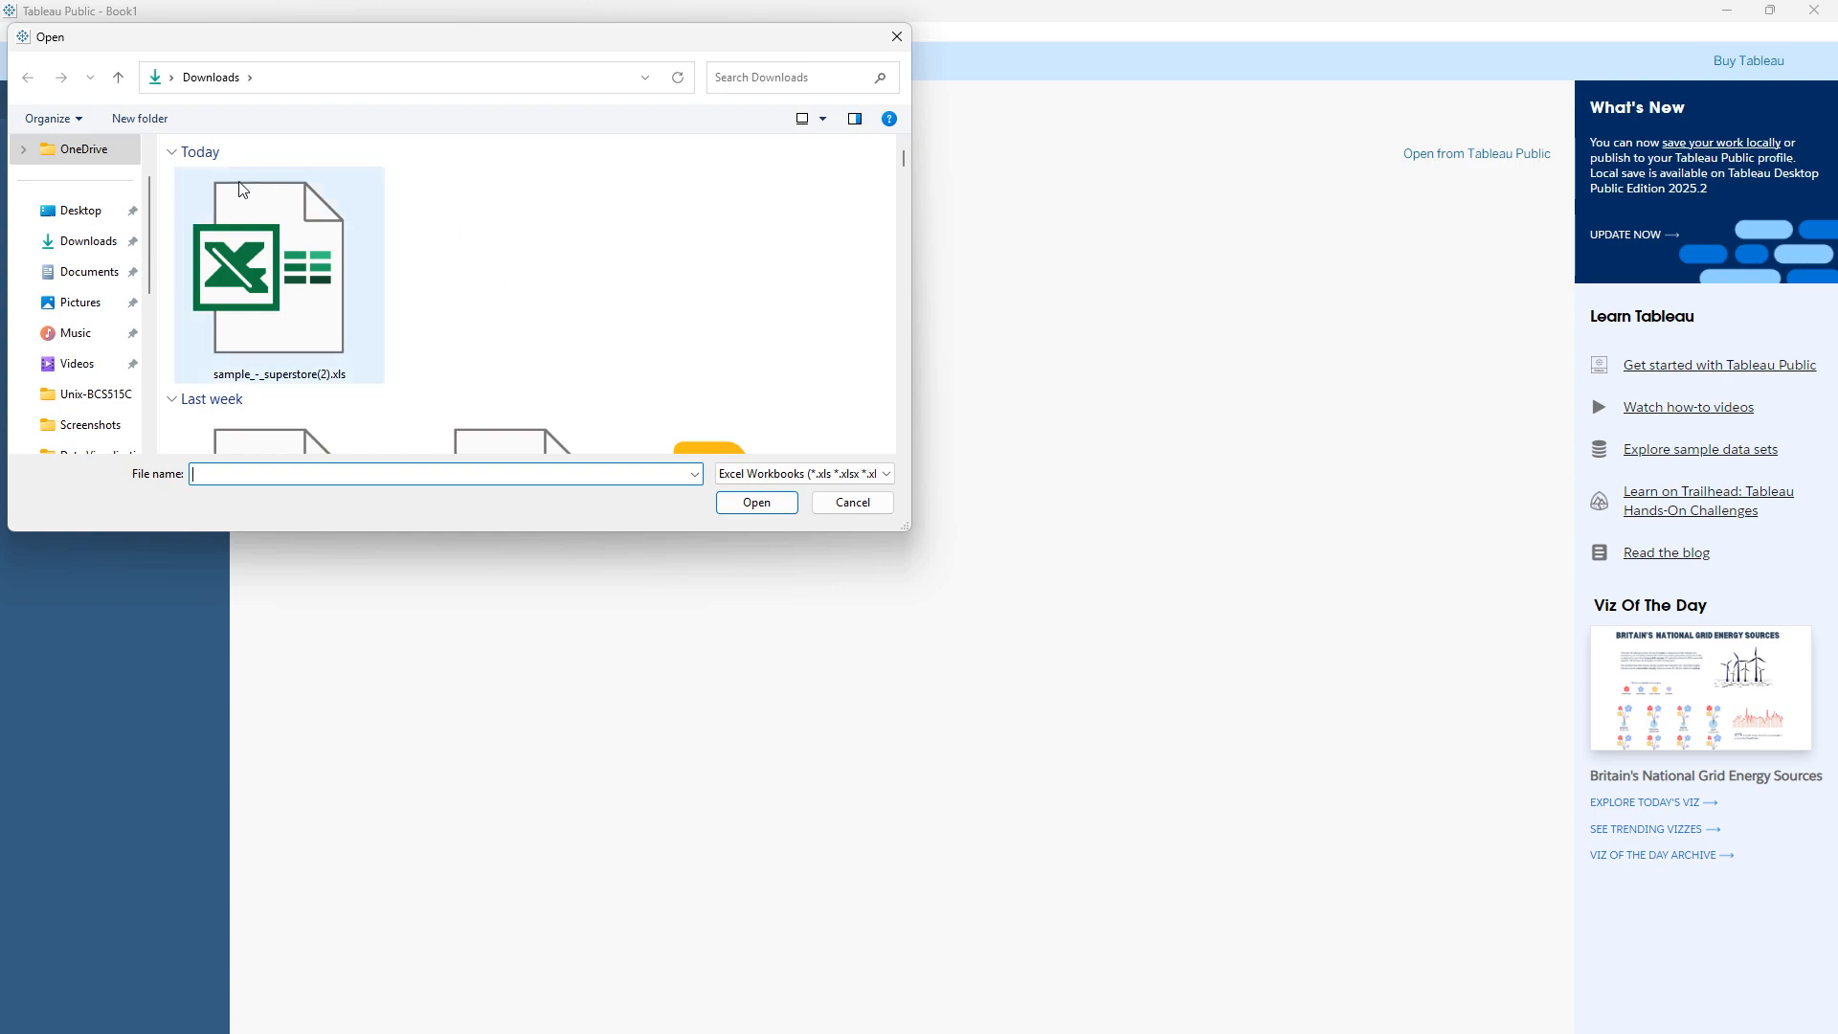
pyautogui.click(357, 280)
pyautogui.click(766, 504)
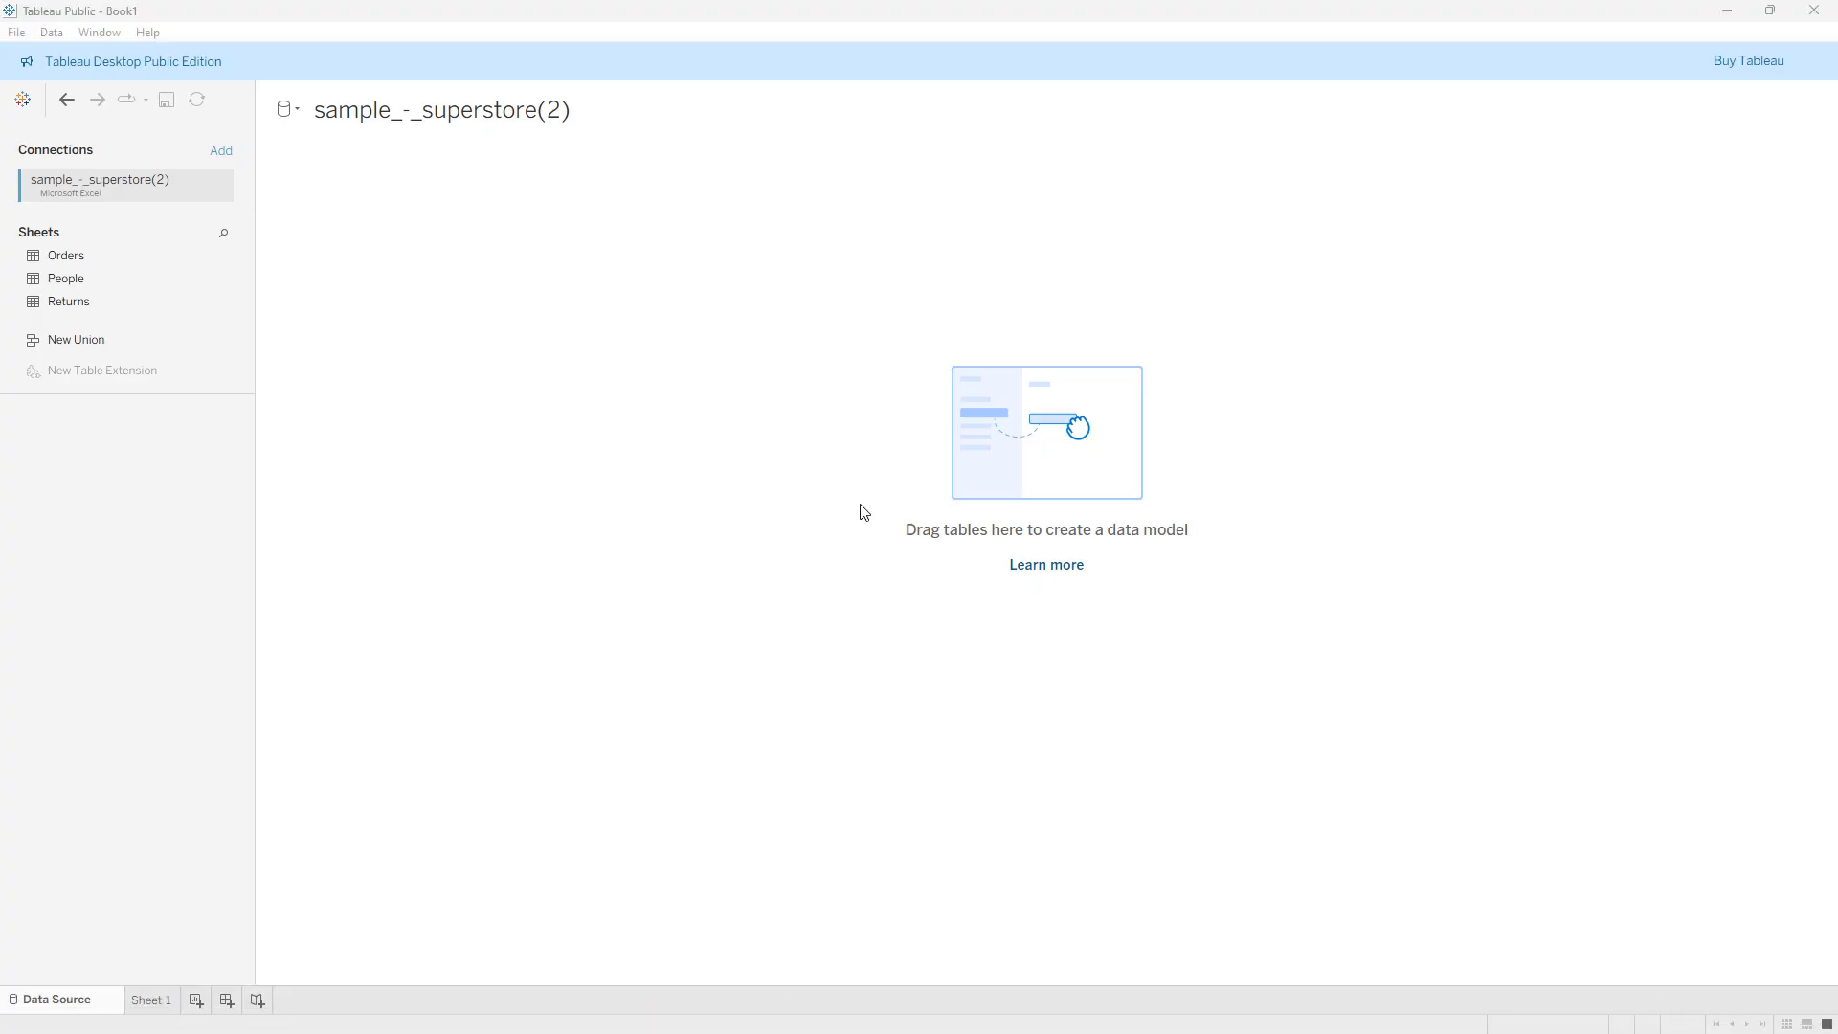
# - Switch to the sample_-_superstore(2).xls workbook in Excel and examine the Order ID, Order Date, Ship Date and Ship Mode columns on the Orders sheet
pyautogui.hotkey('alt', 'Tab')
pyautogui.click(771, 89)
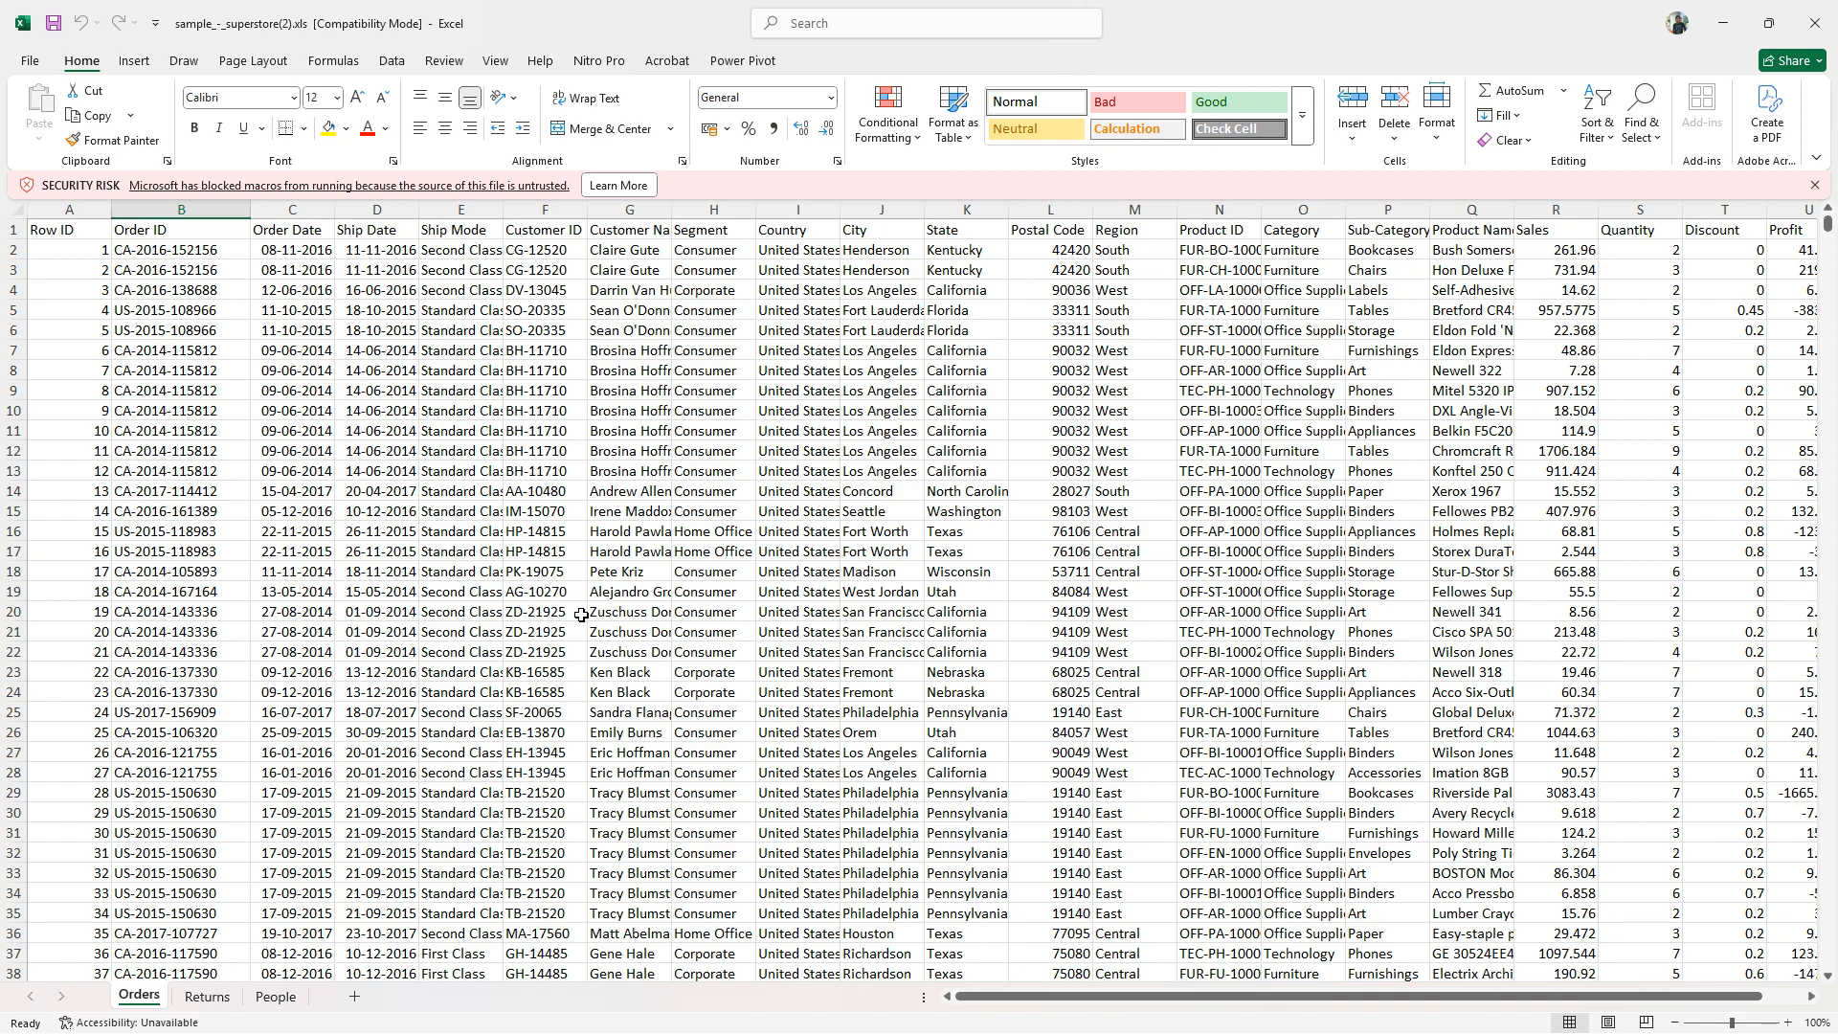
pyautogui.click(165, 237)
pyautogui.click(316, 233)
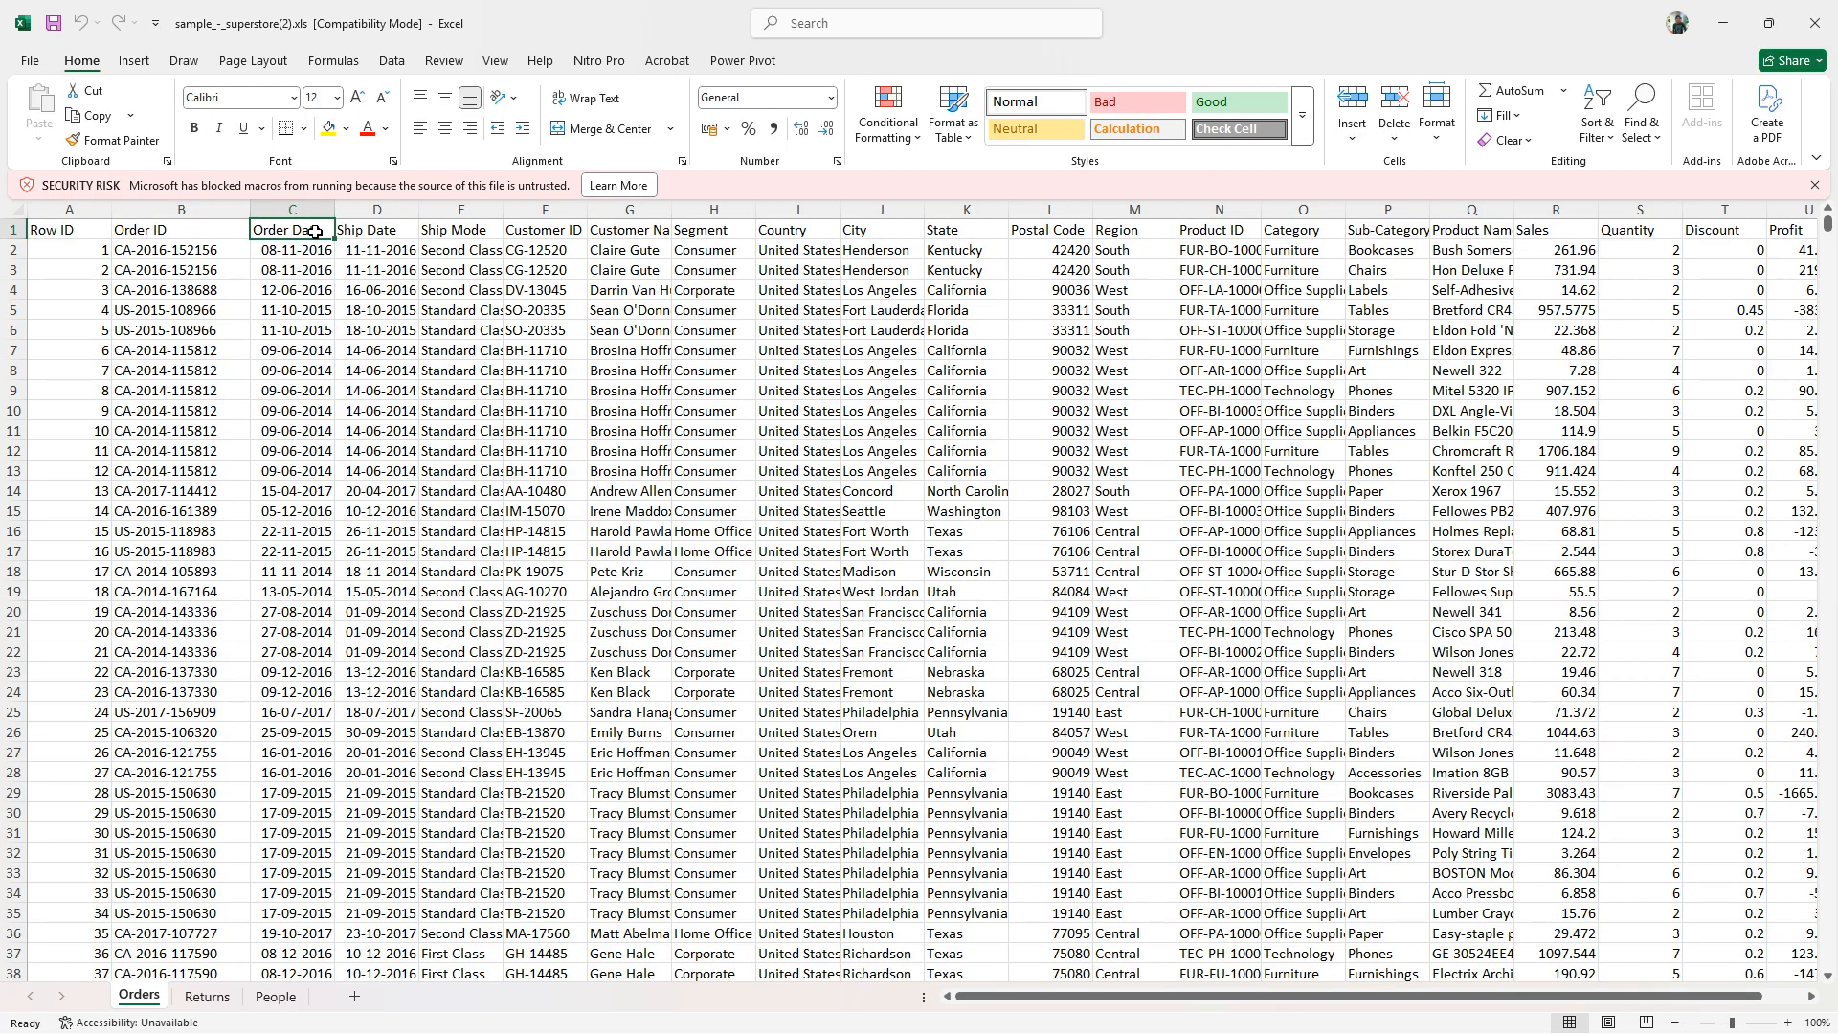
pyautogui.click(200, 228)
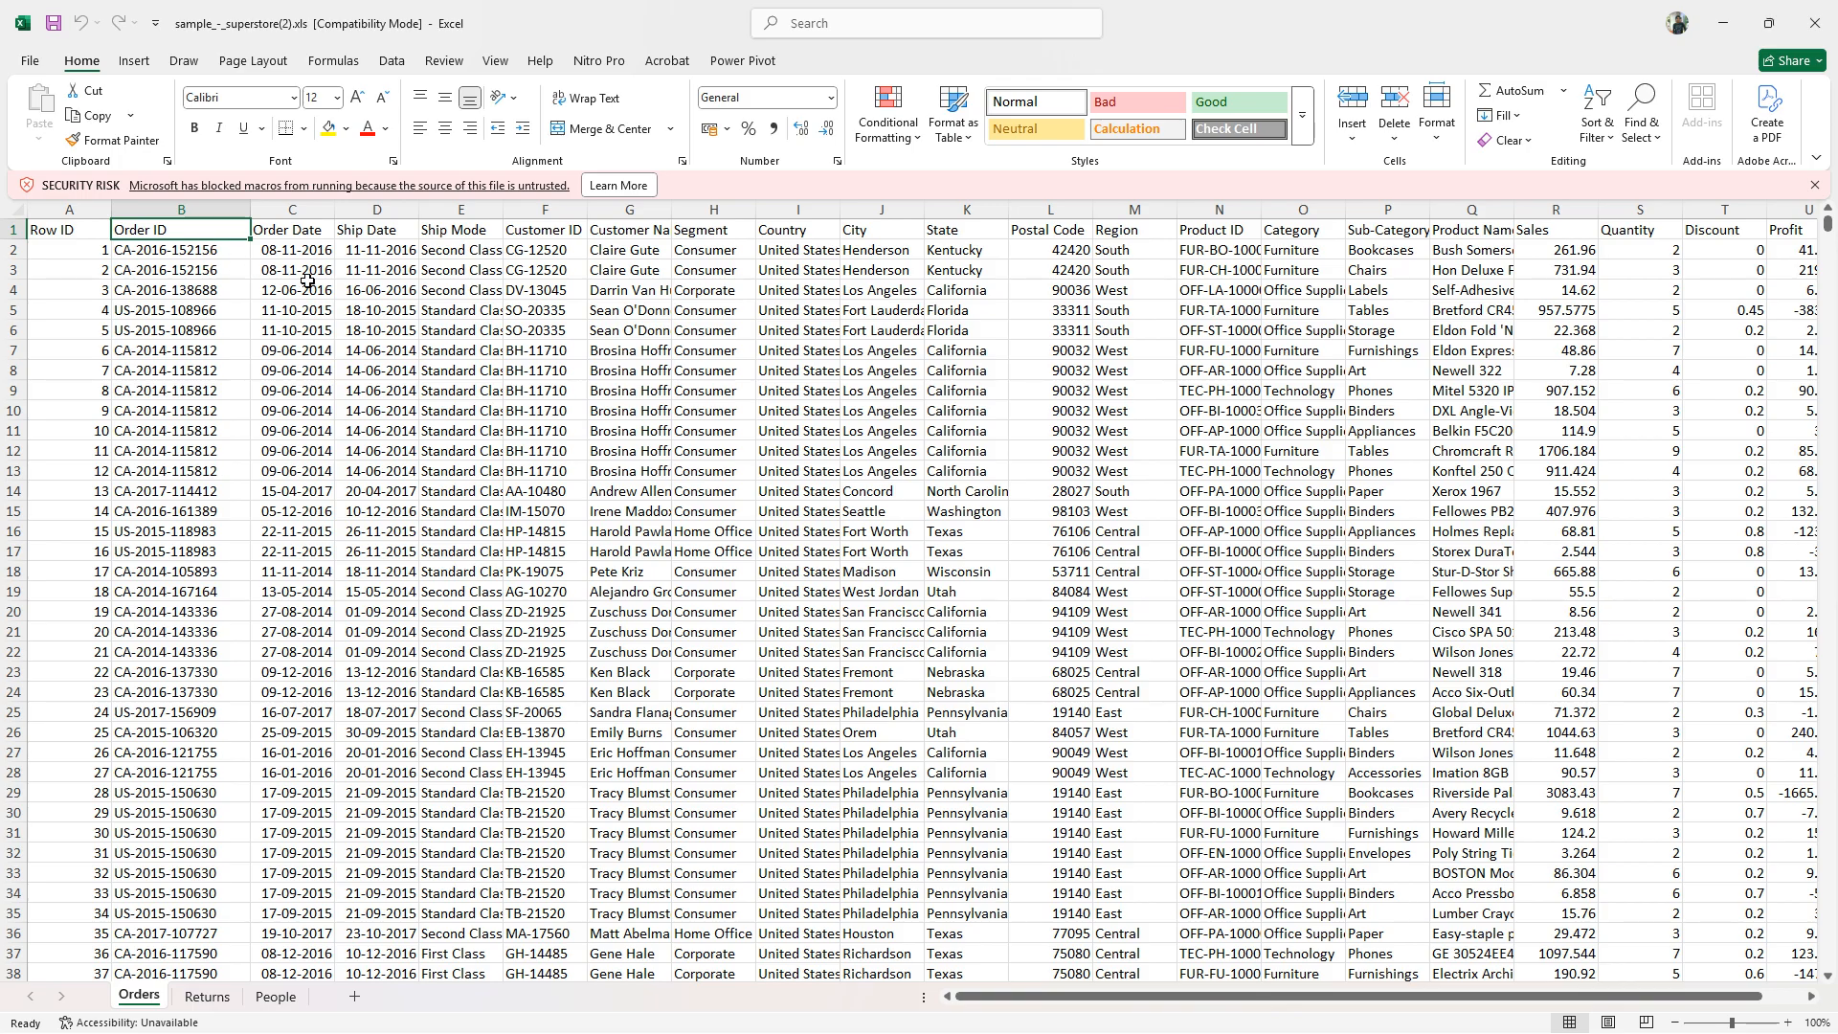
pyautogui.click(309, 230)
pyautogui.click(381, 230)
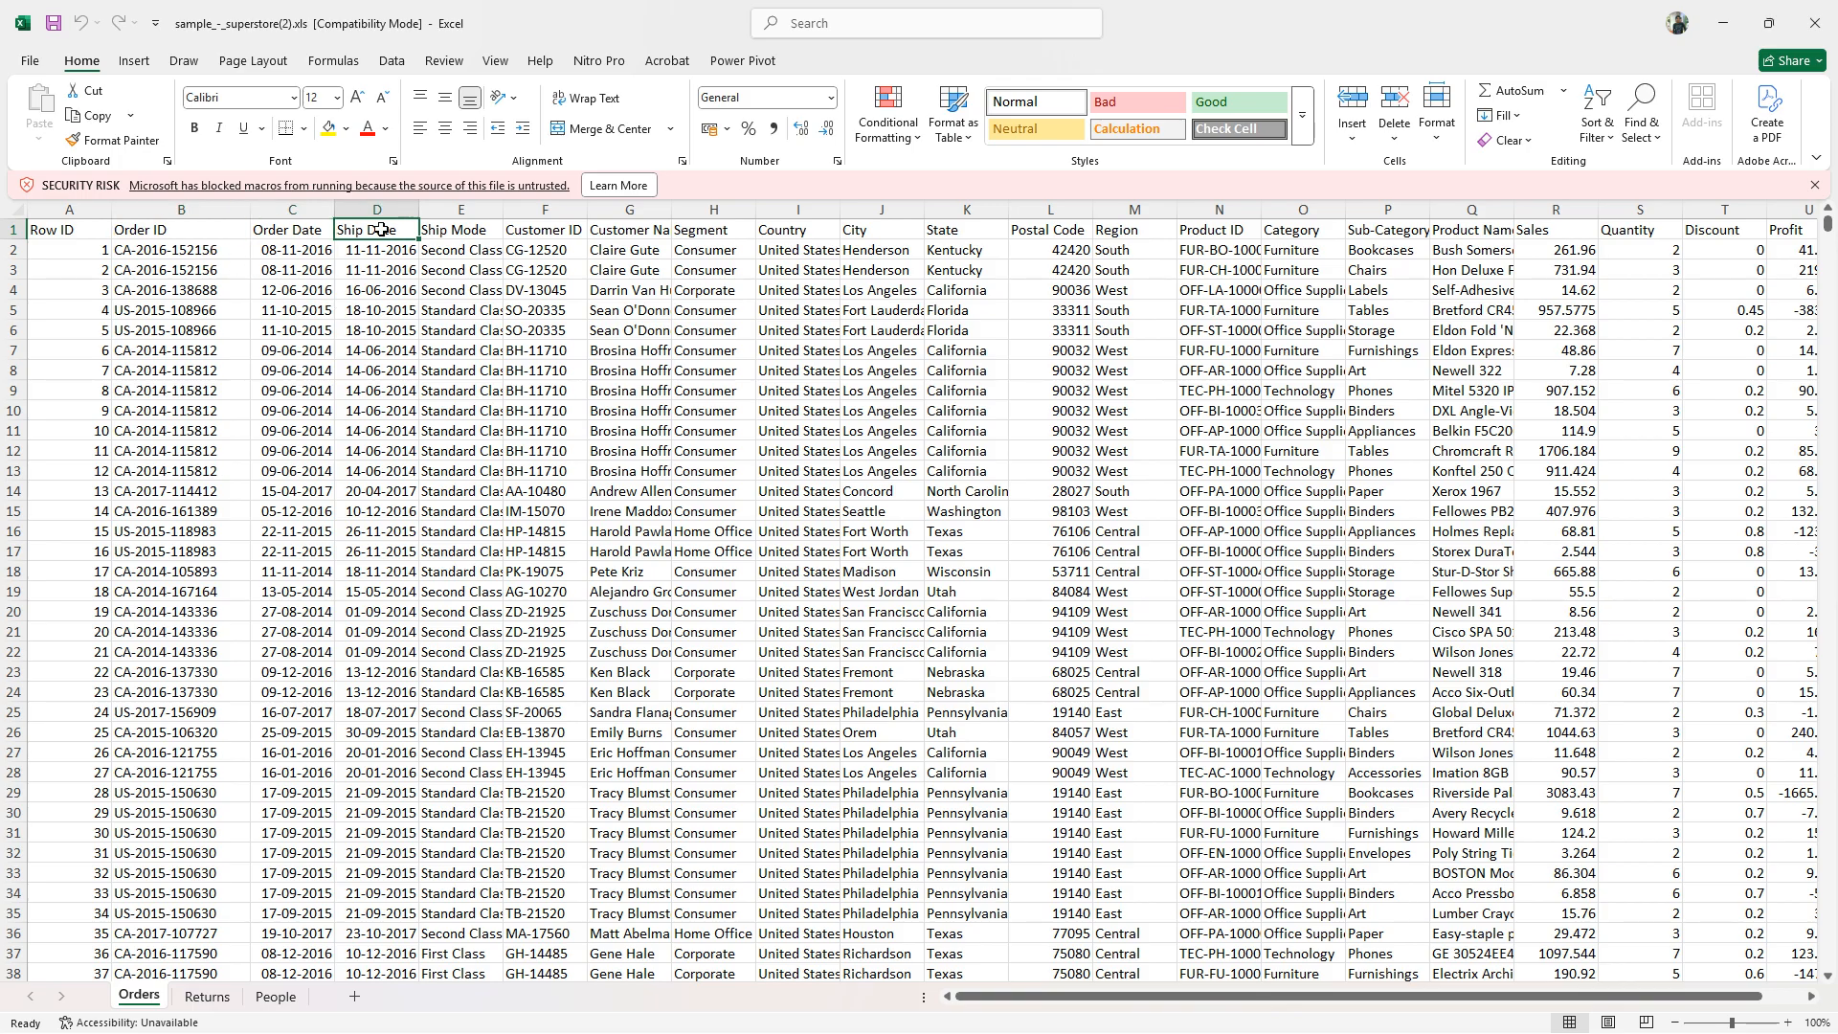
pyautogui.click(465, 236)
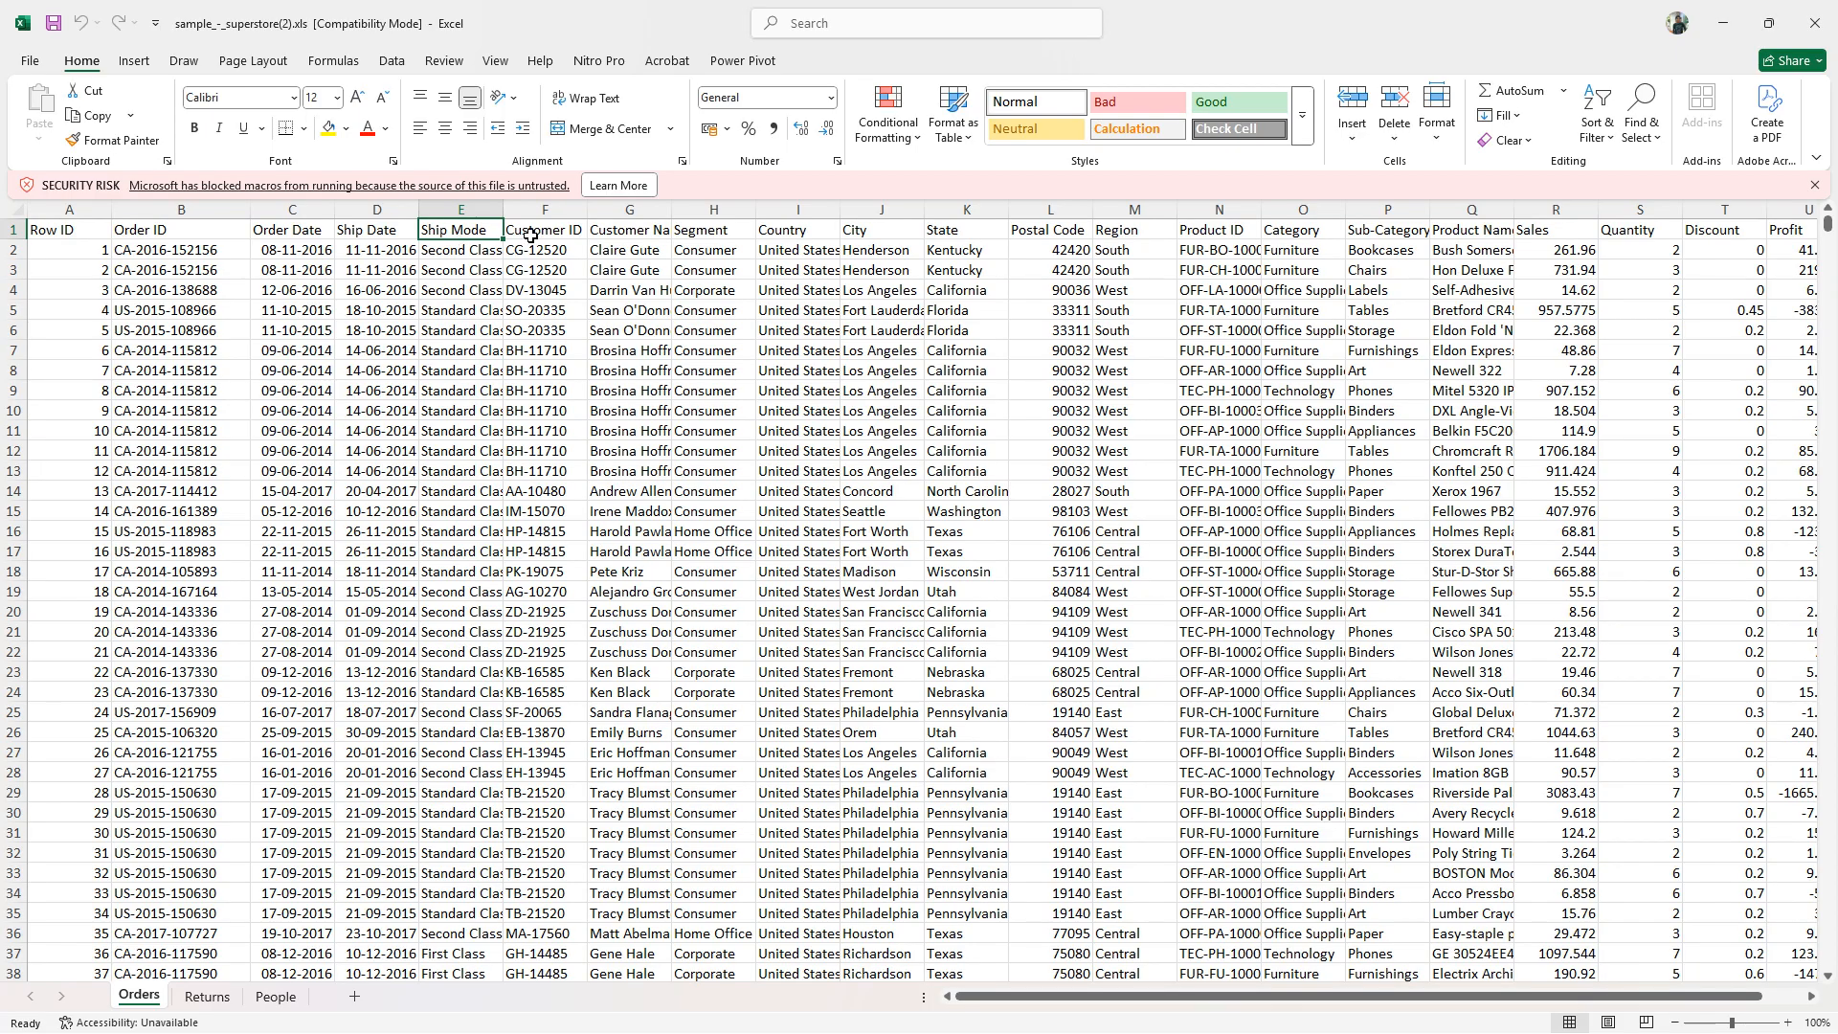
pyautogui.click(400, 228)
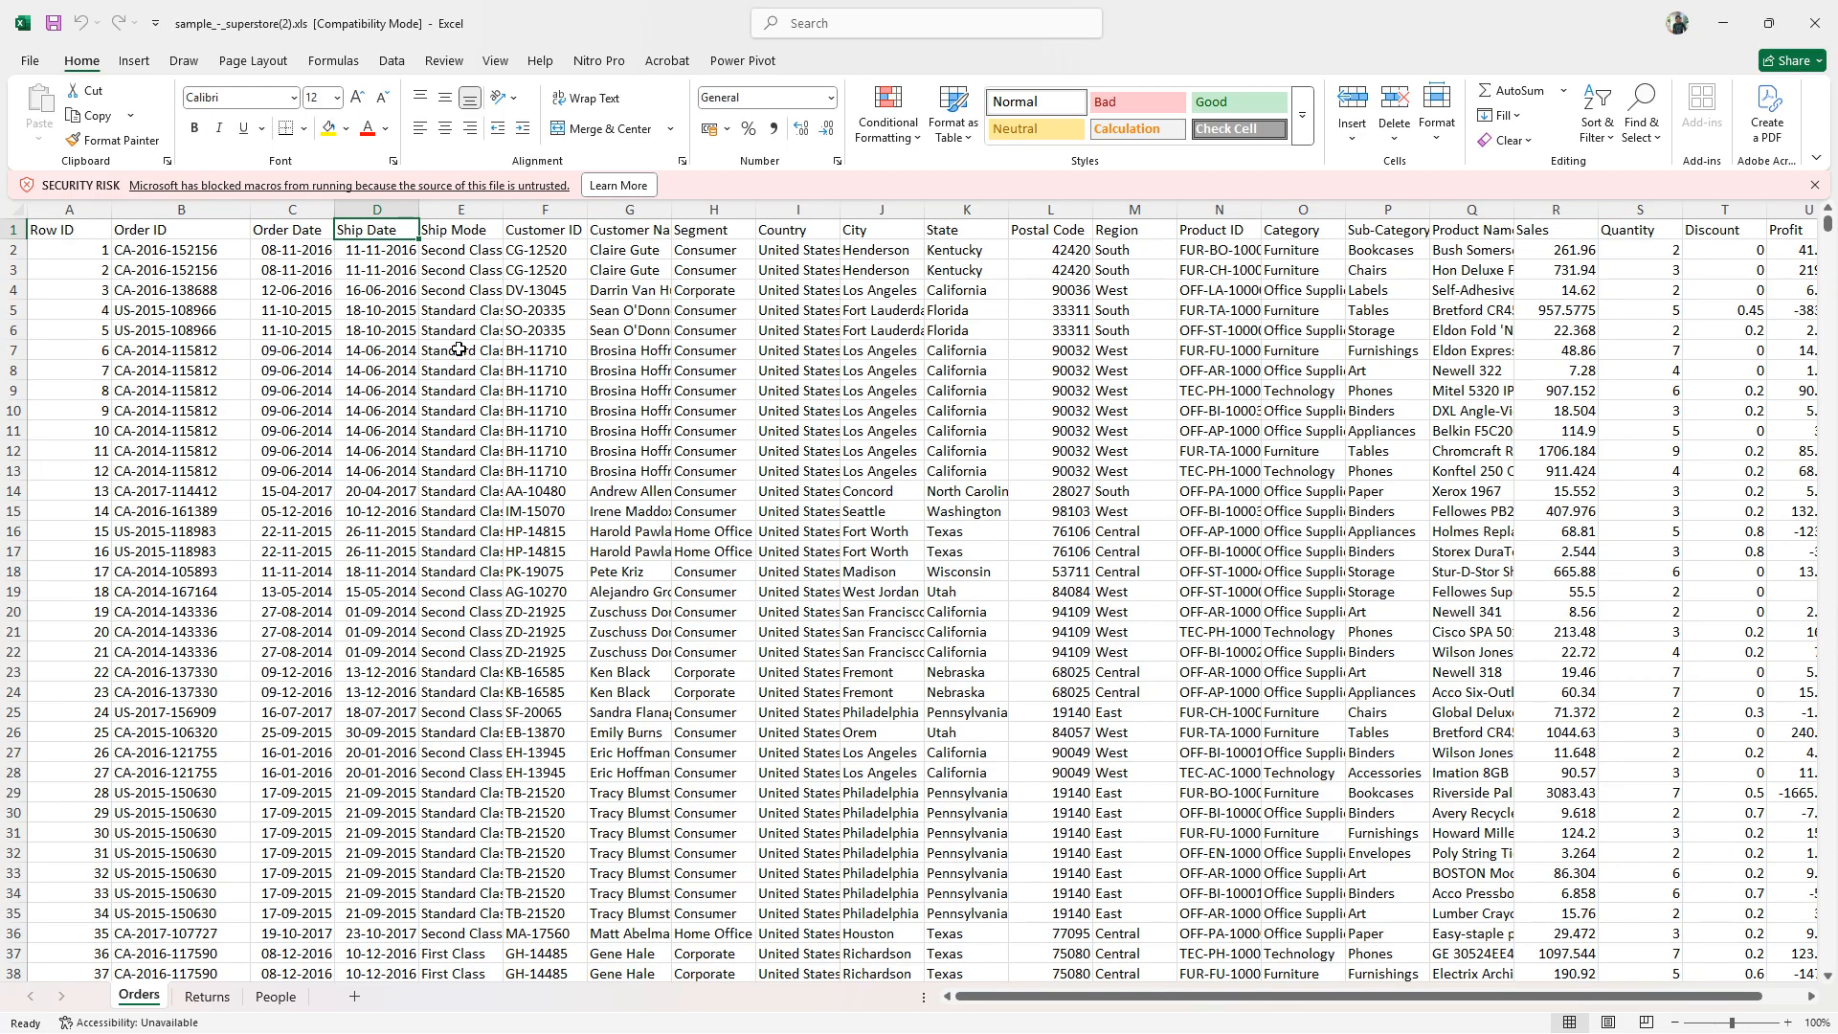
pyautogui.click(474, 232)
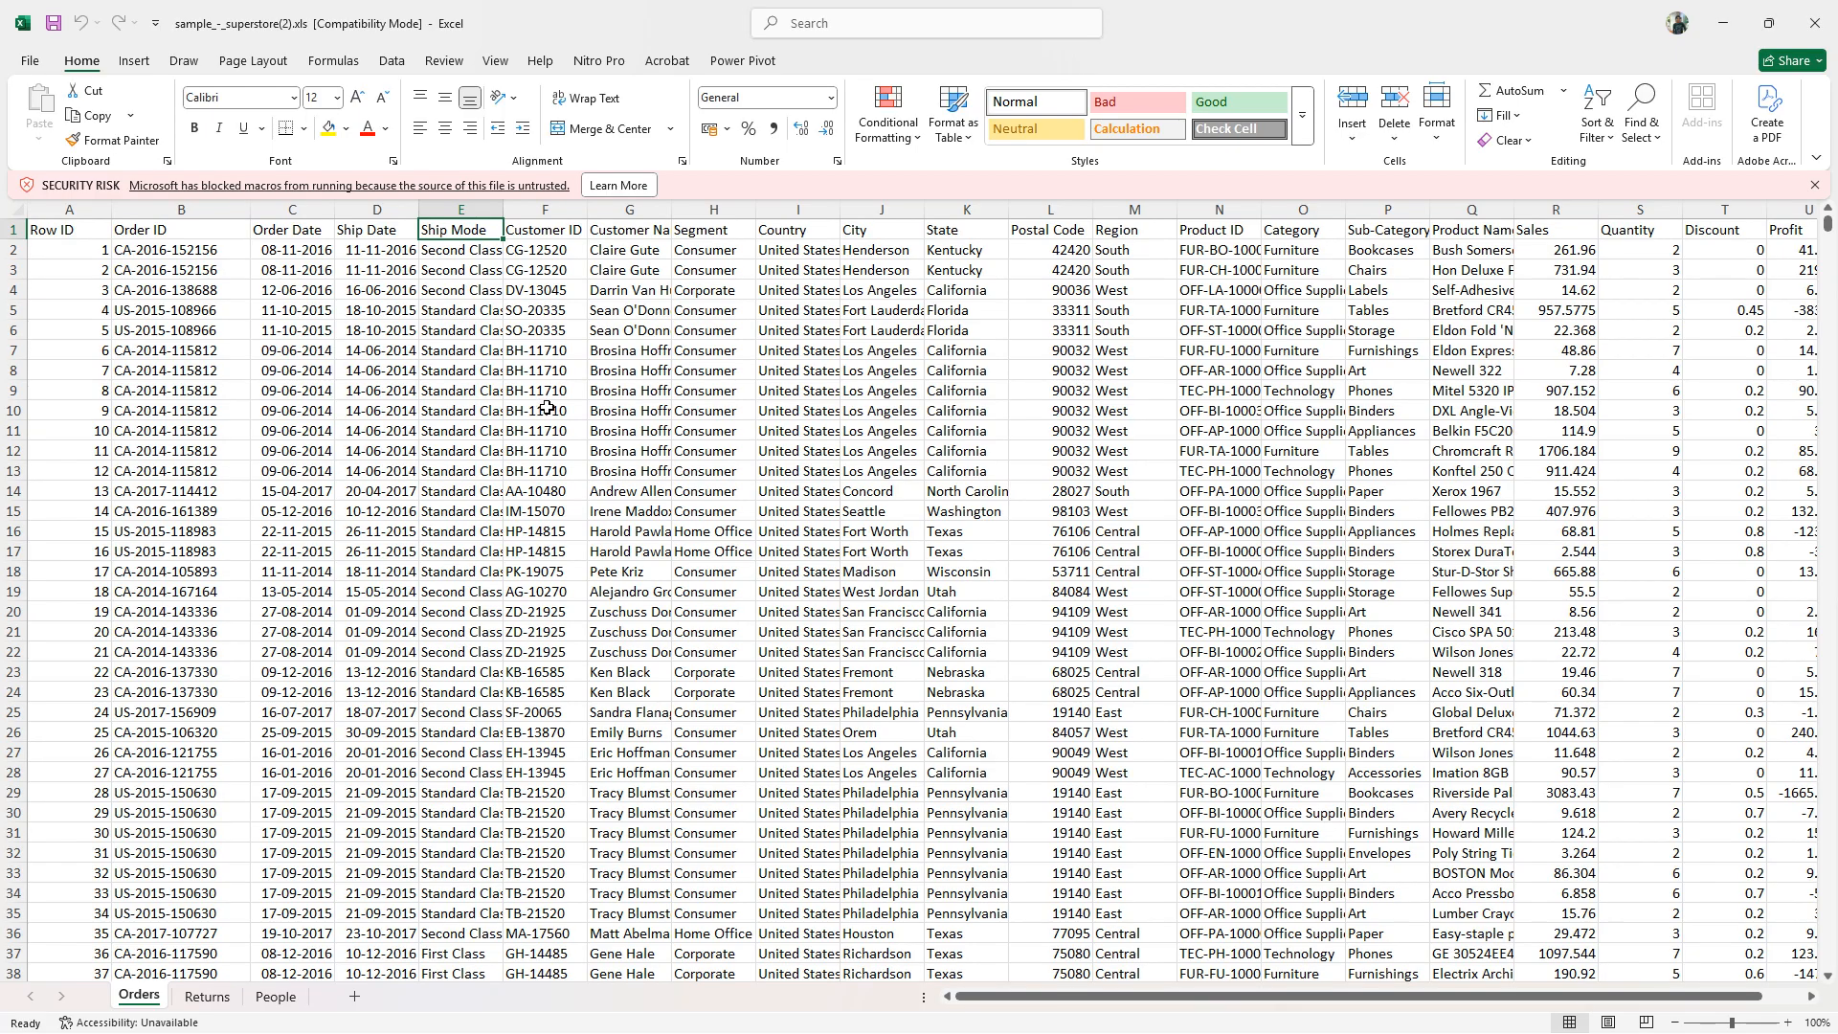
# - Examine the customer, Segment and location columns of the Orders sheet, from Customer ID through Region
pyautogui.click(547, 231)
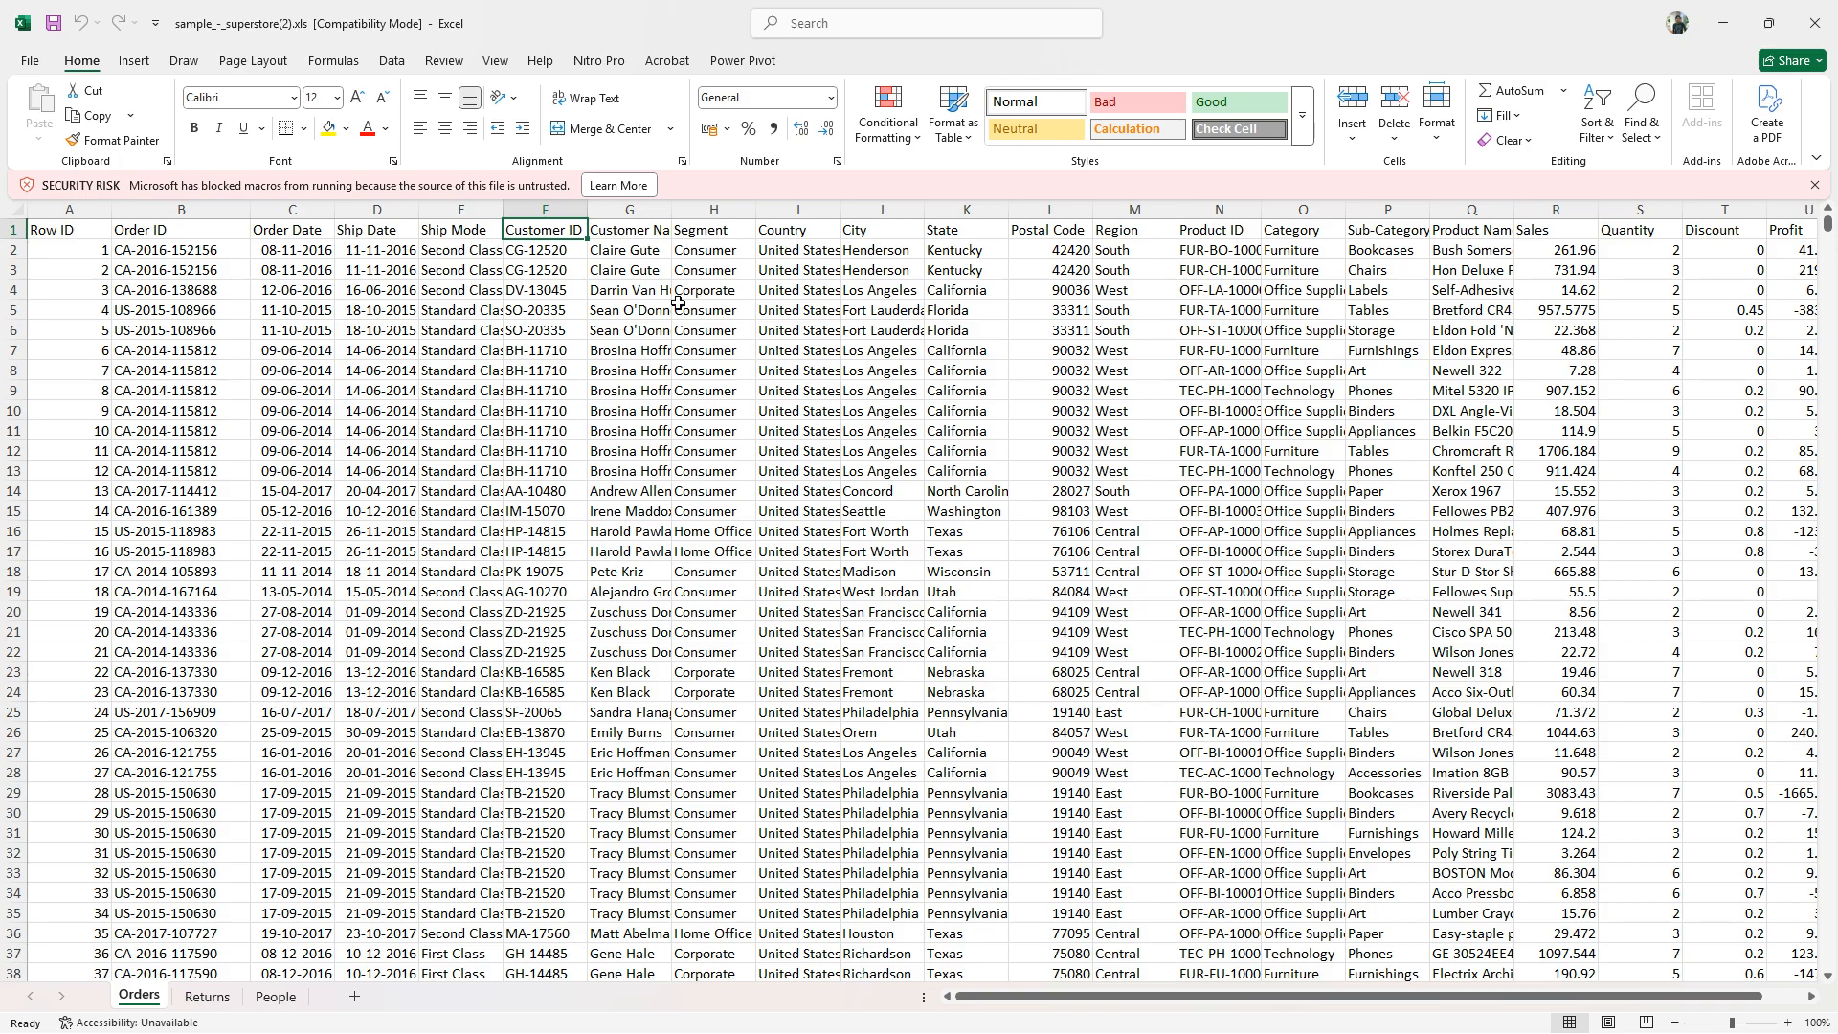
pyautogui.click(633, 231)
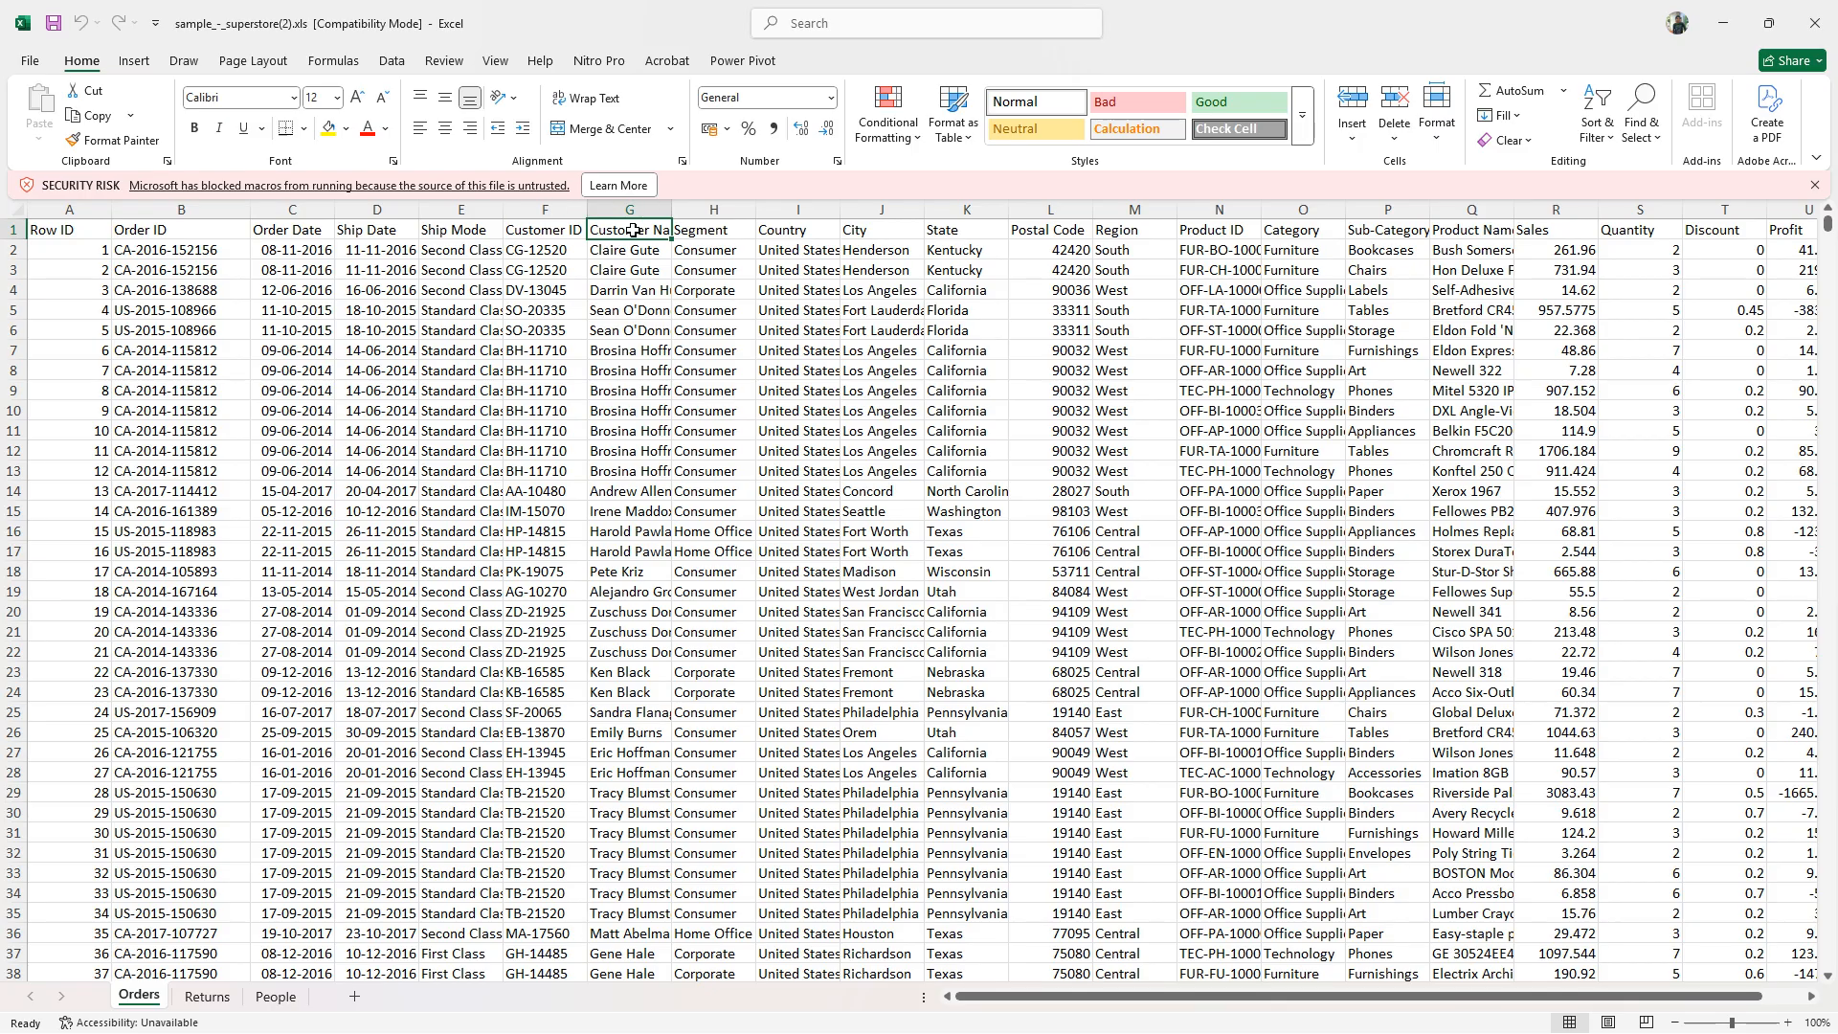
pyautogui.click(727, 232)
pyautogui.click(812, 235)
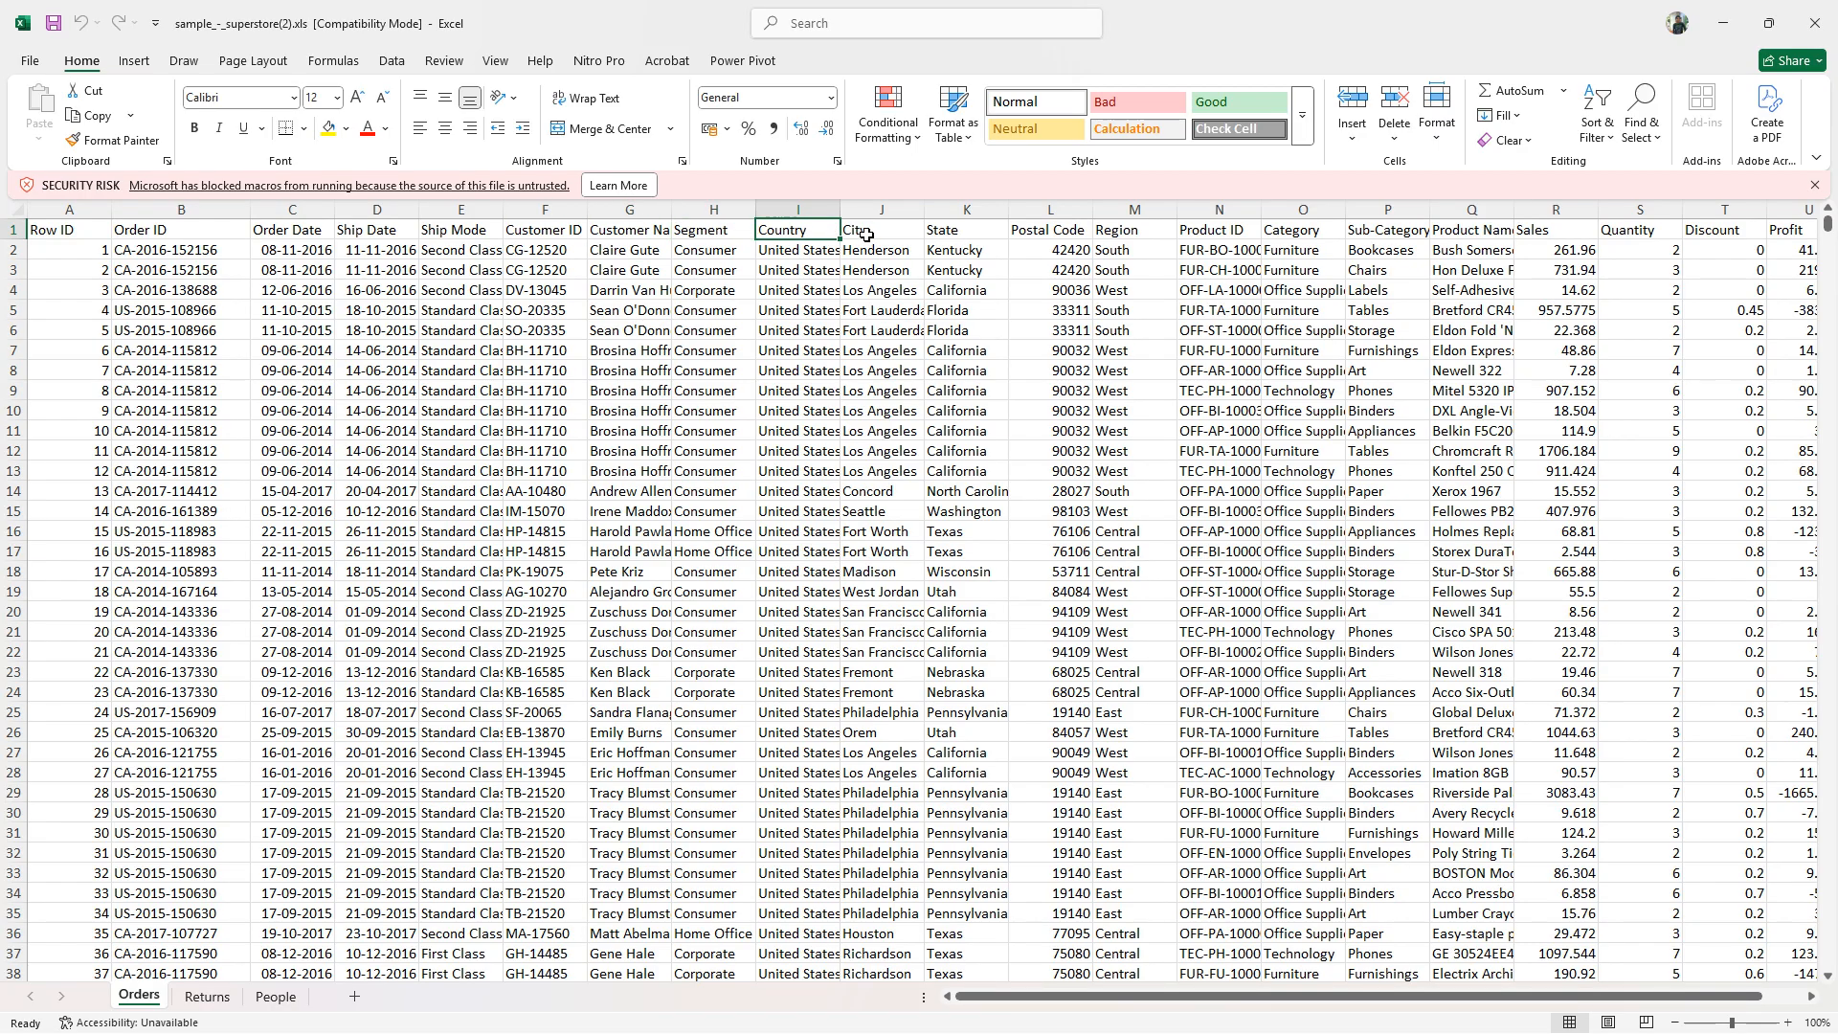
pyautogui.click(873, 233)
pyautogui.click(954, 231)
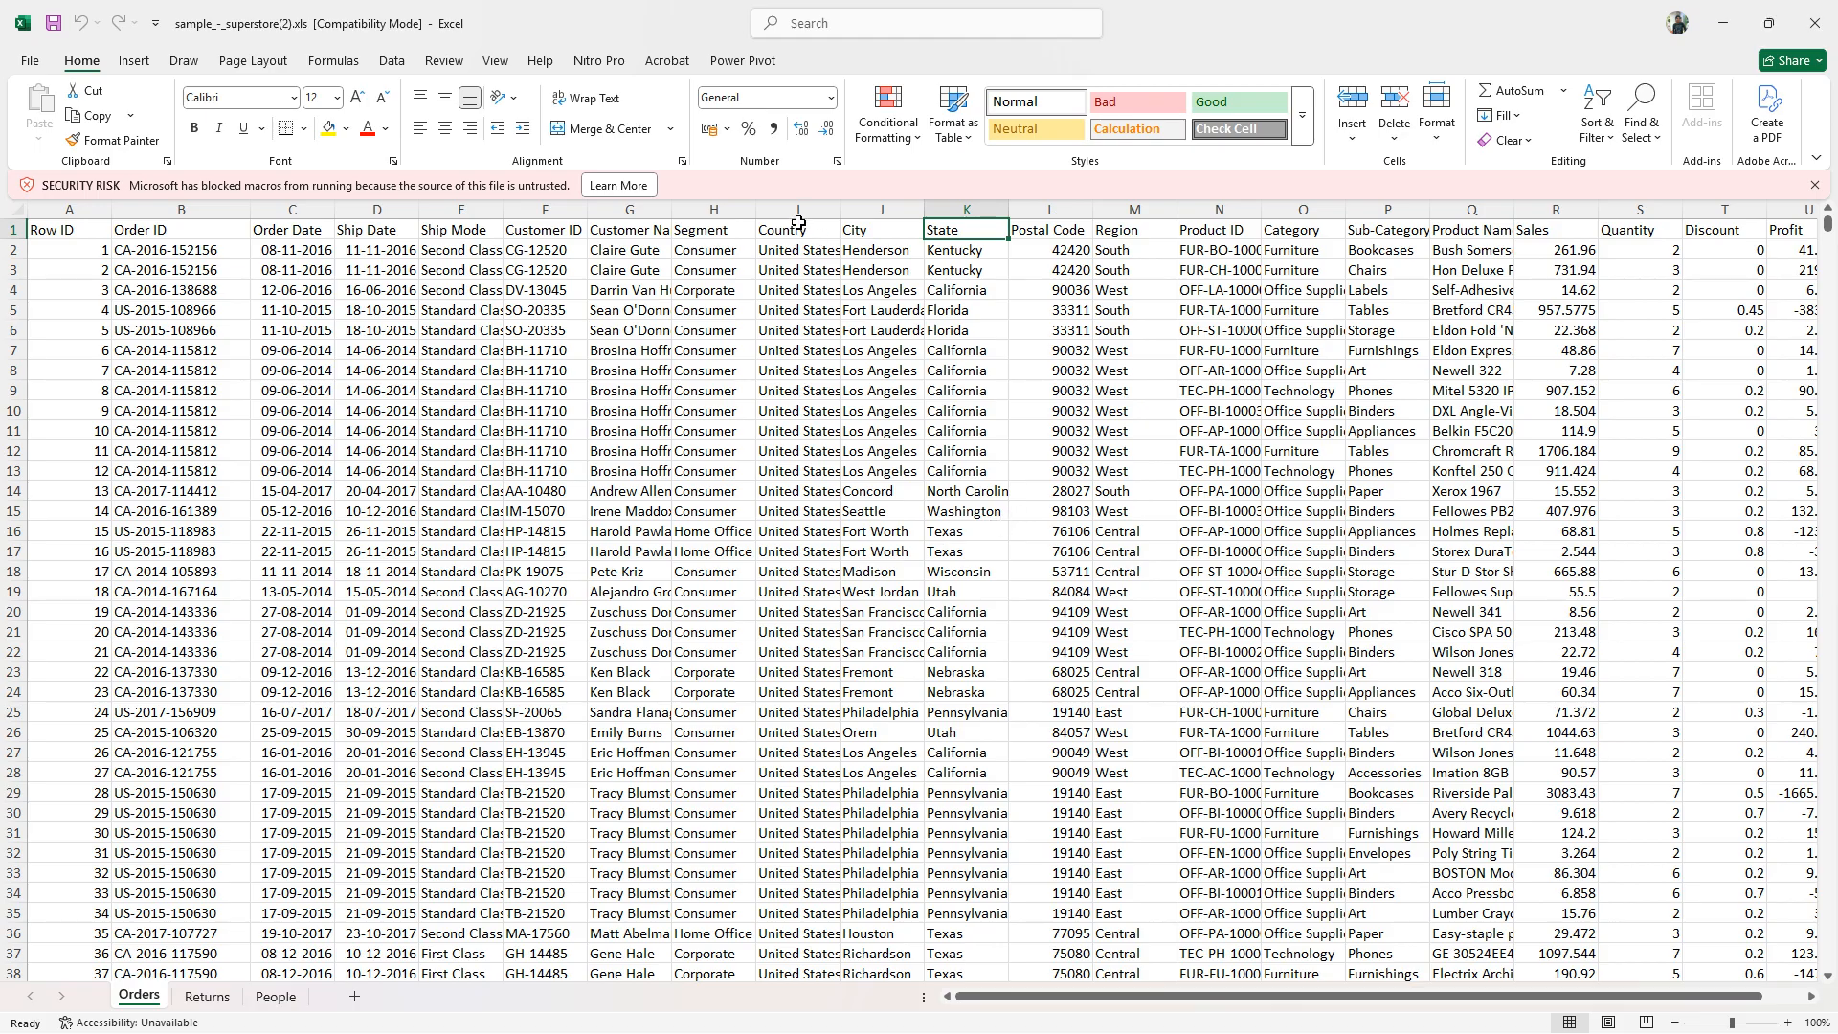
pyautogui.moveTo(798, 230); pyautogui.dragTo(1140, 219)
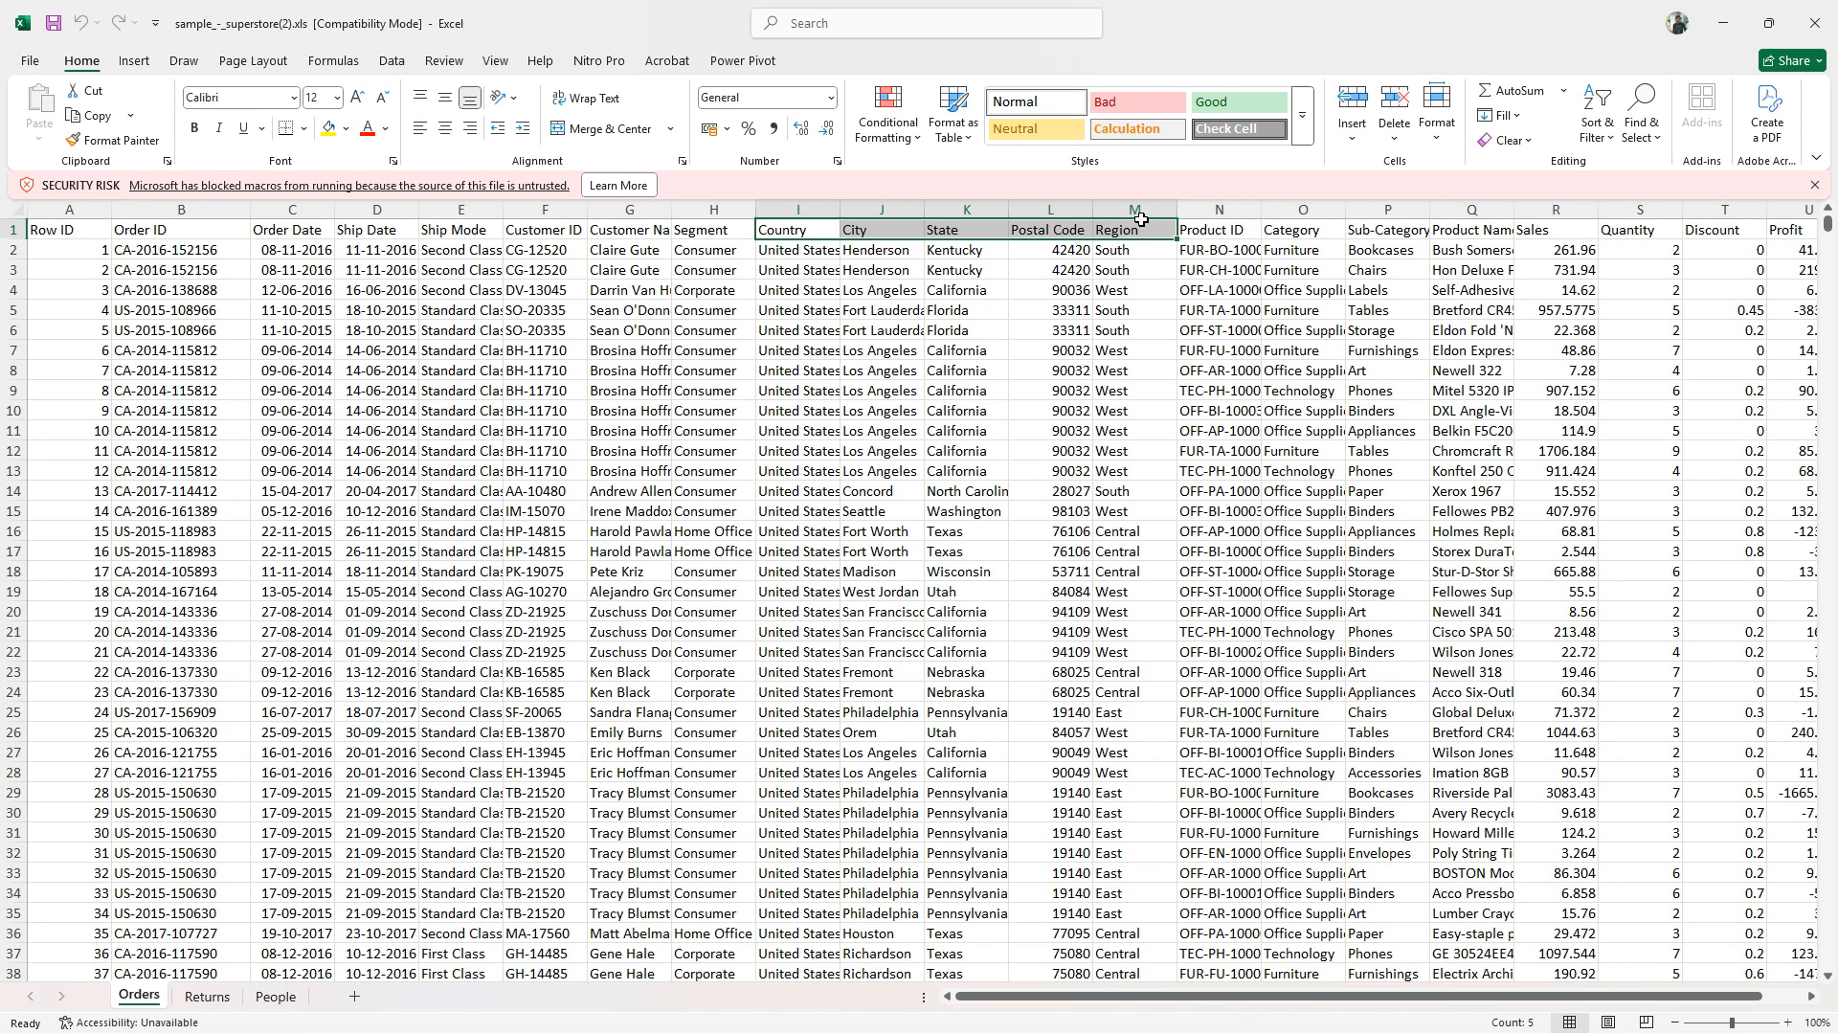
# - Examine the product and sales columns of the Orders sheet, from Product ID through Profit
pyautogui.click(1243, 232)
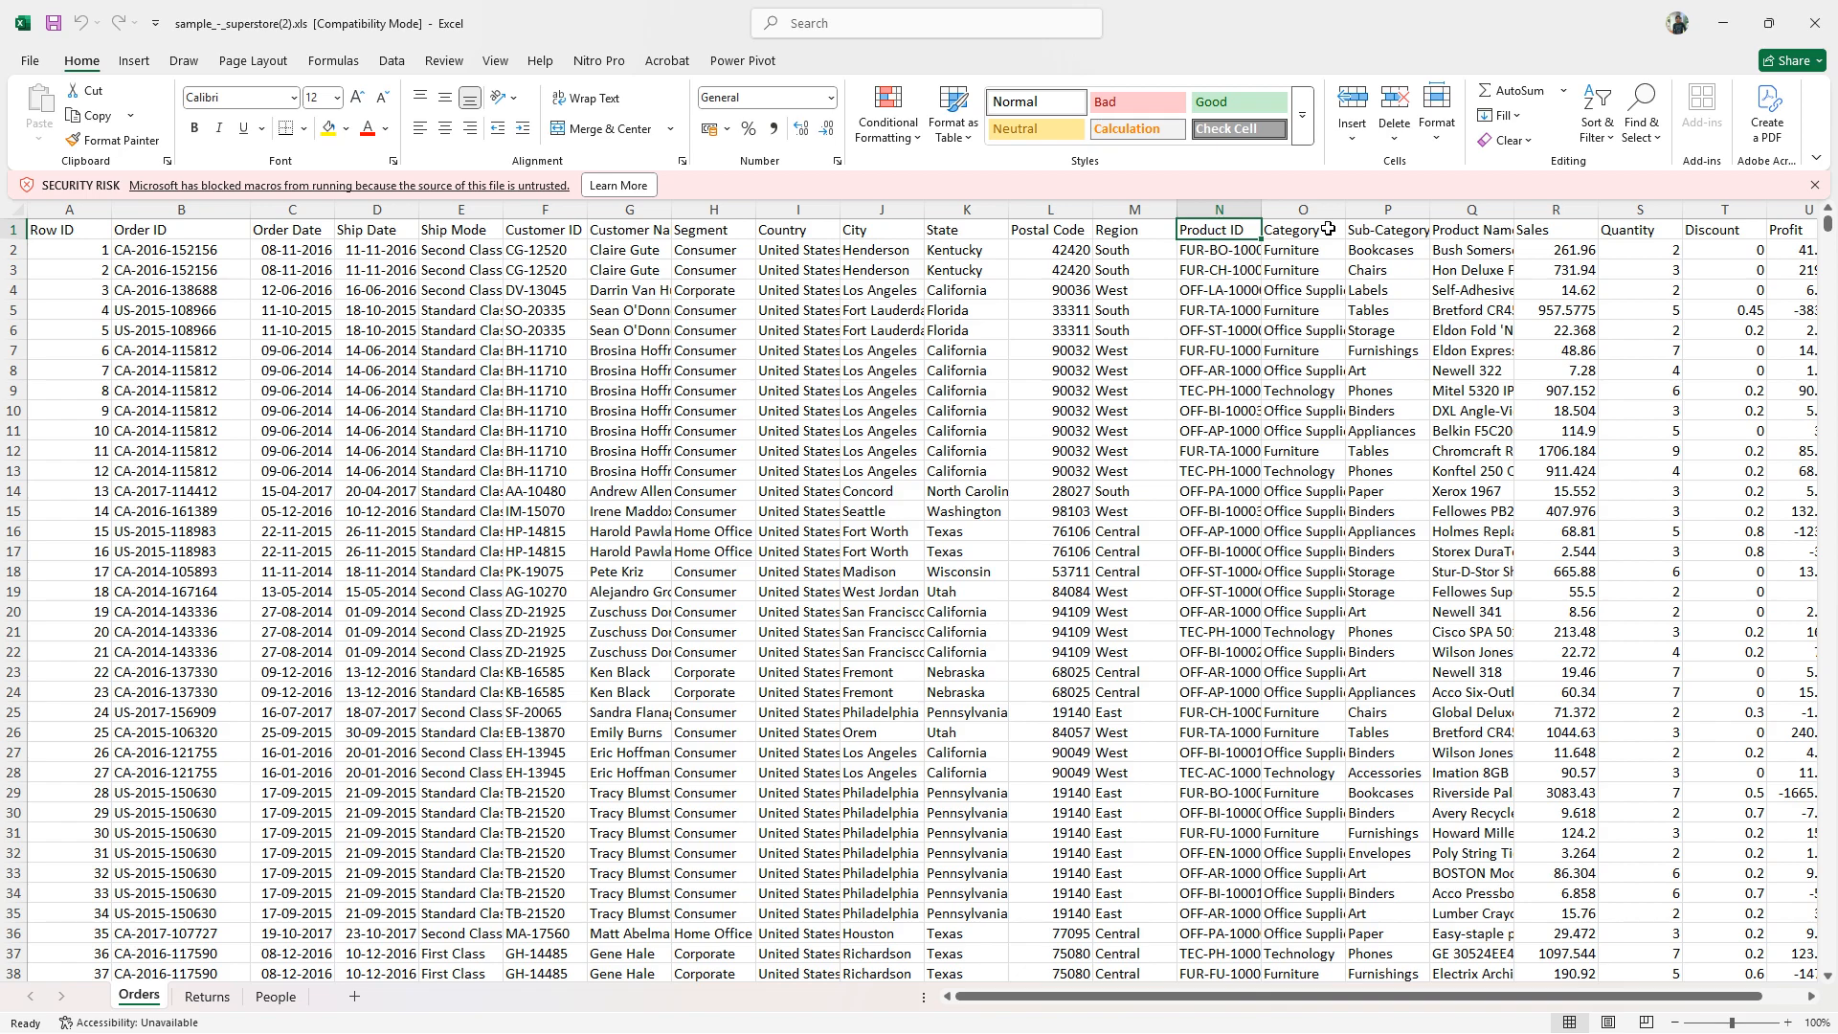
pyautogui.click(1329, 230)
pyautogui.click(1412, 230)
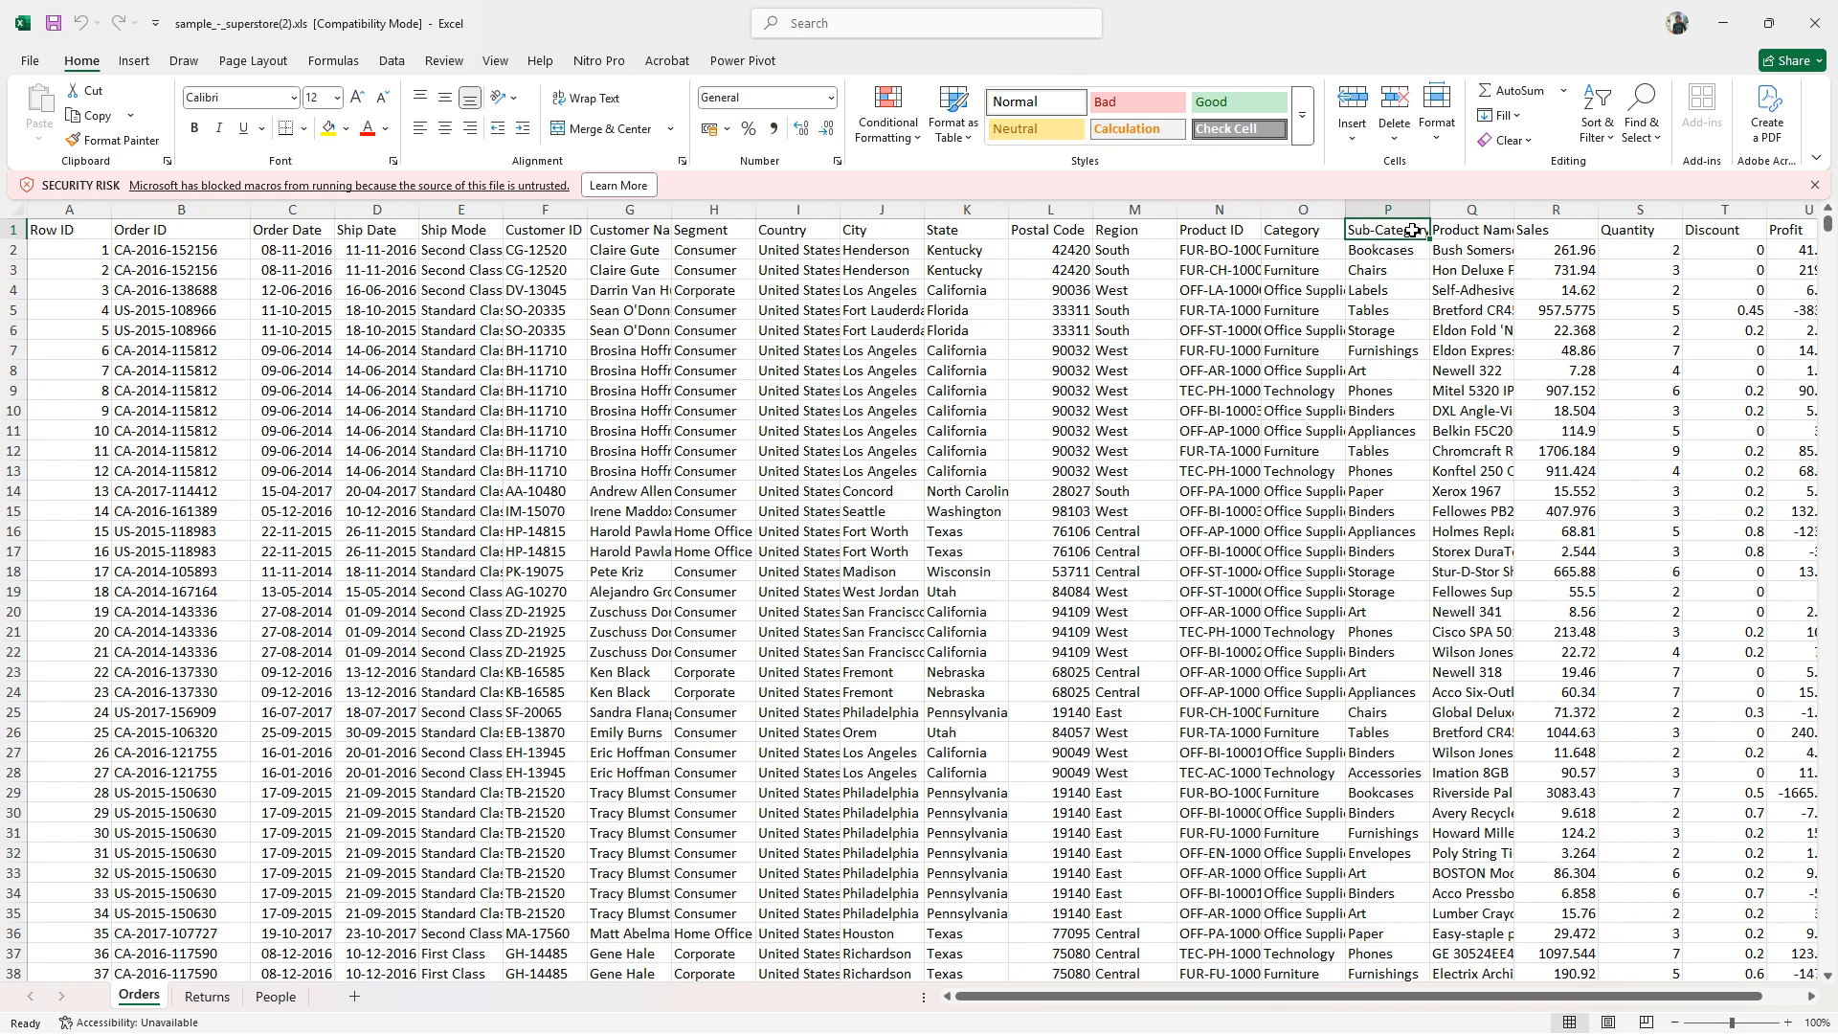
pyautogui.click(1510, 230)
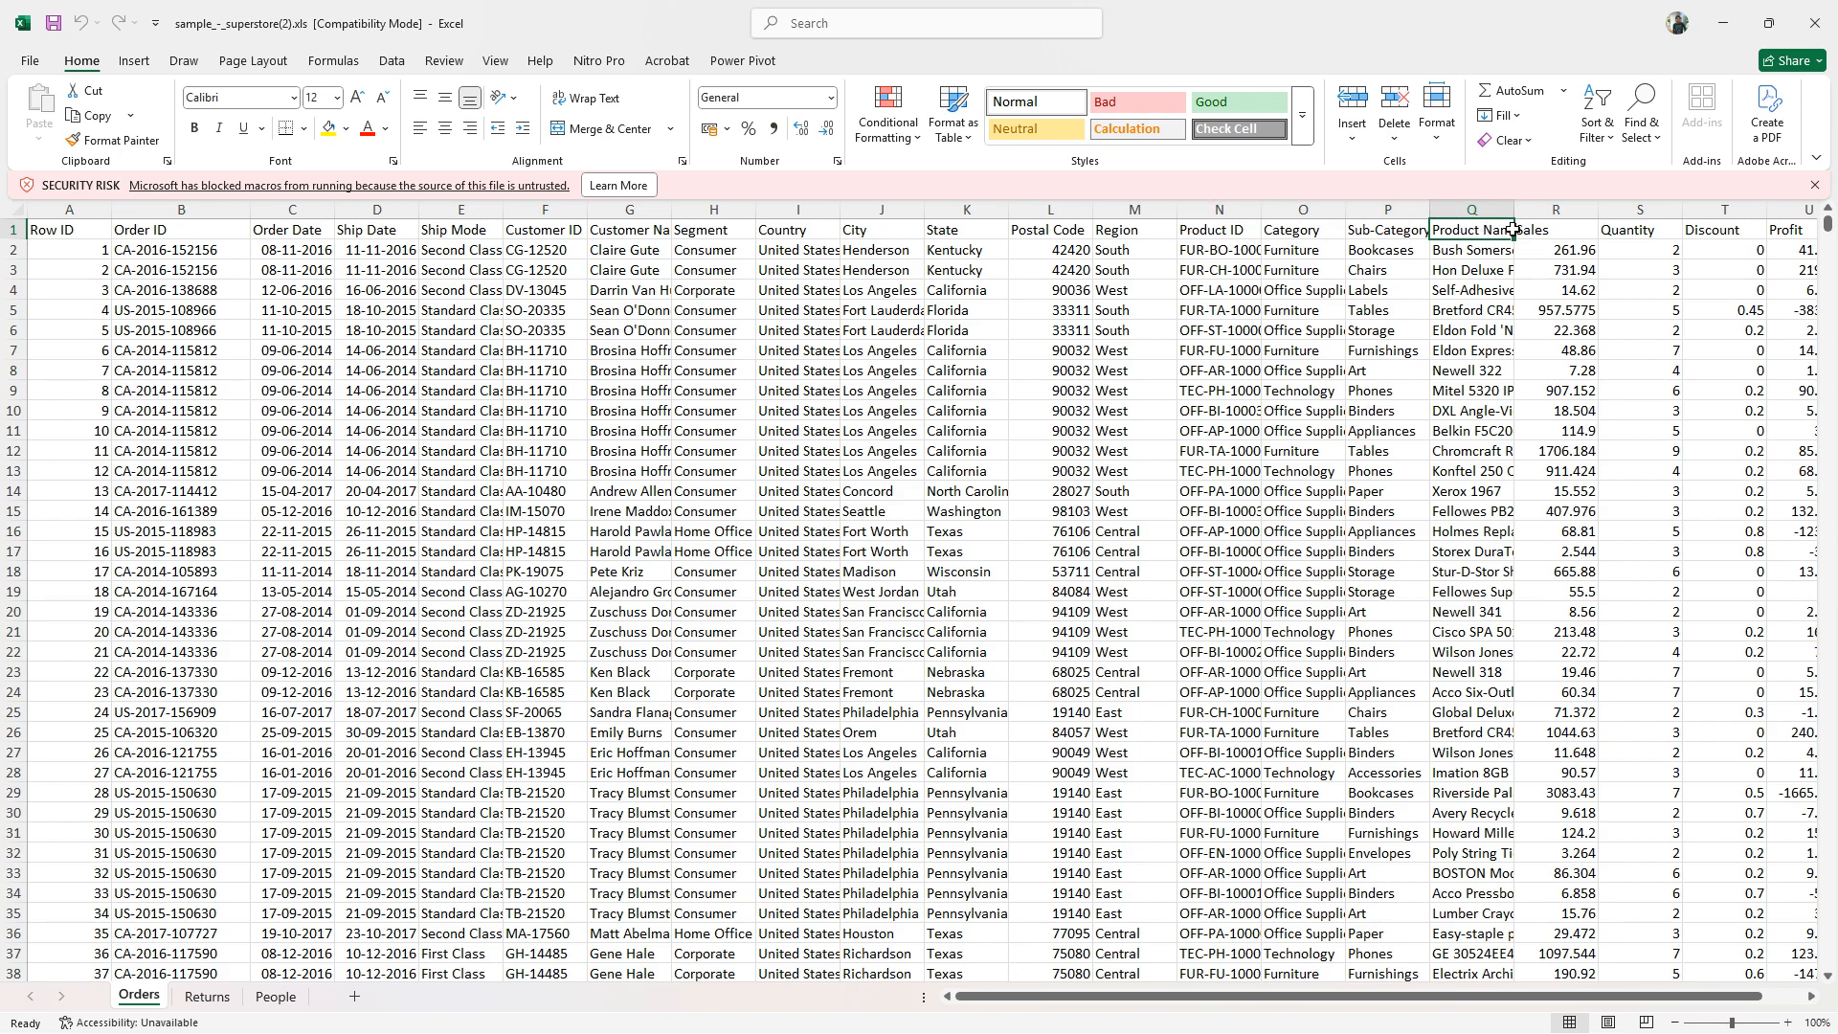
pyautogui.click(1563, 233)
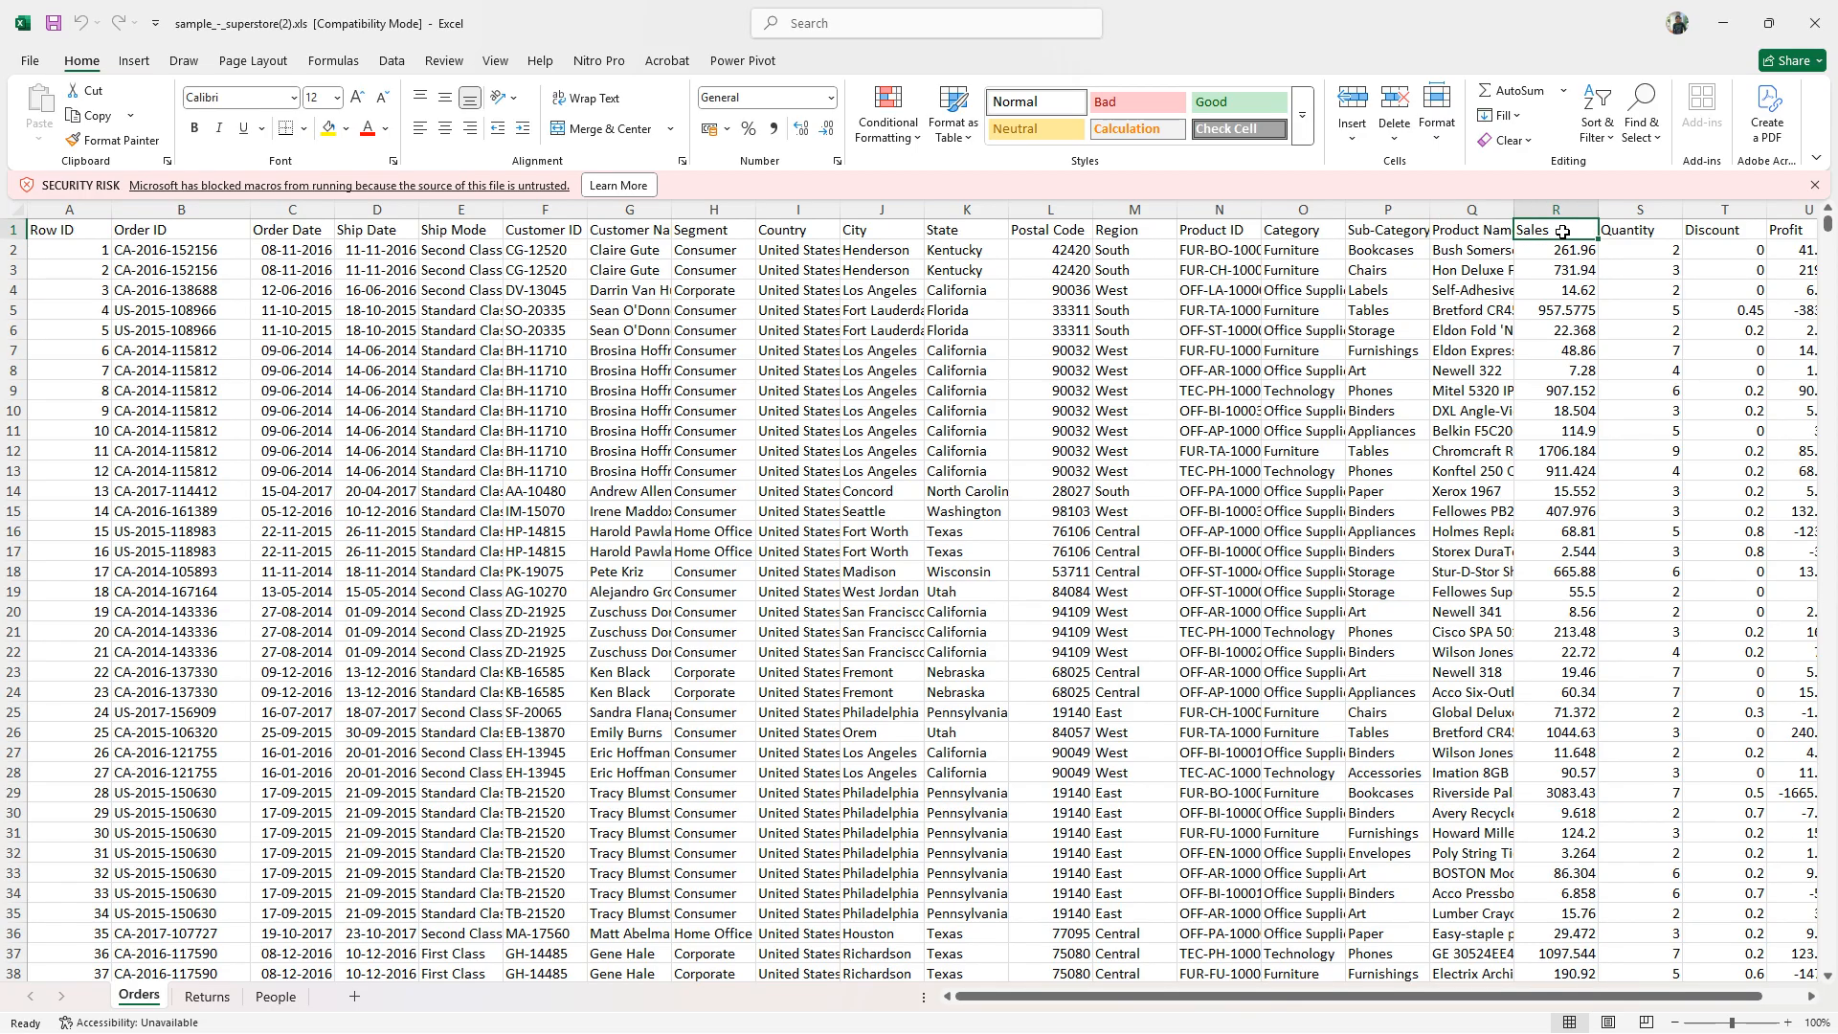
pyautogui.click(1643, 237)
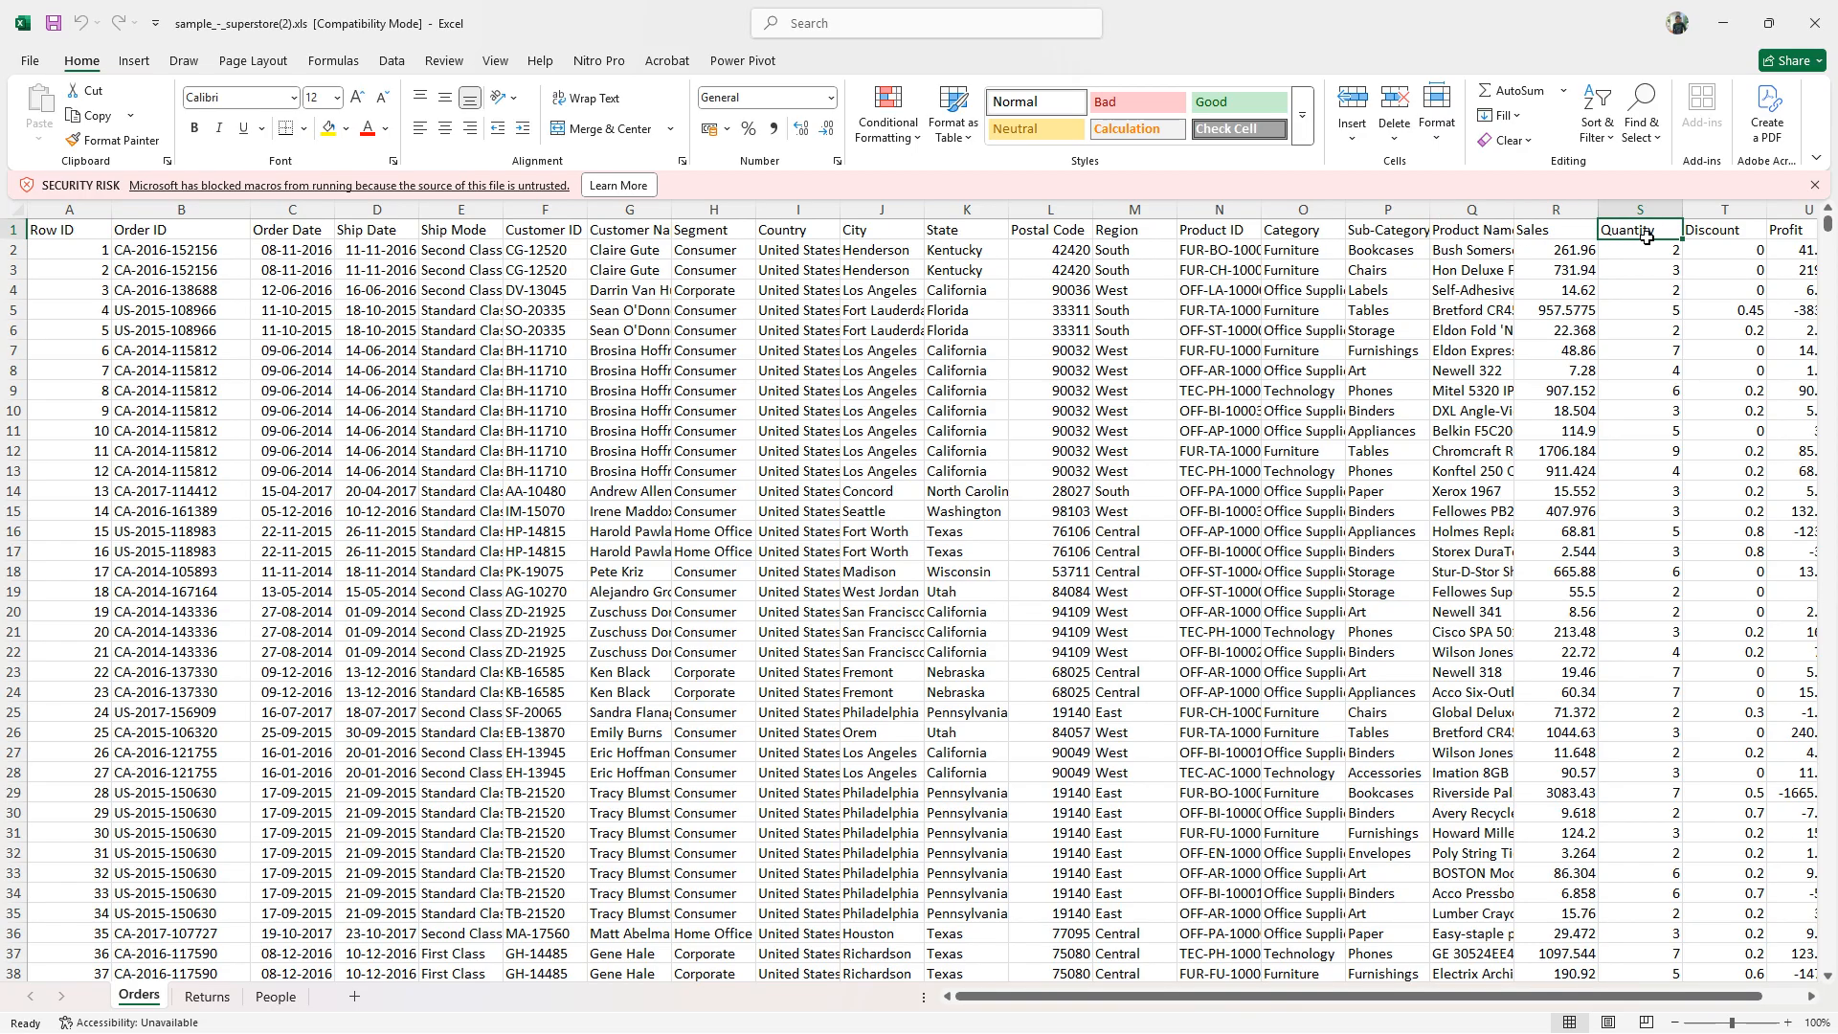
pyautogui.click(1733, 227)
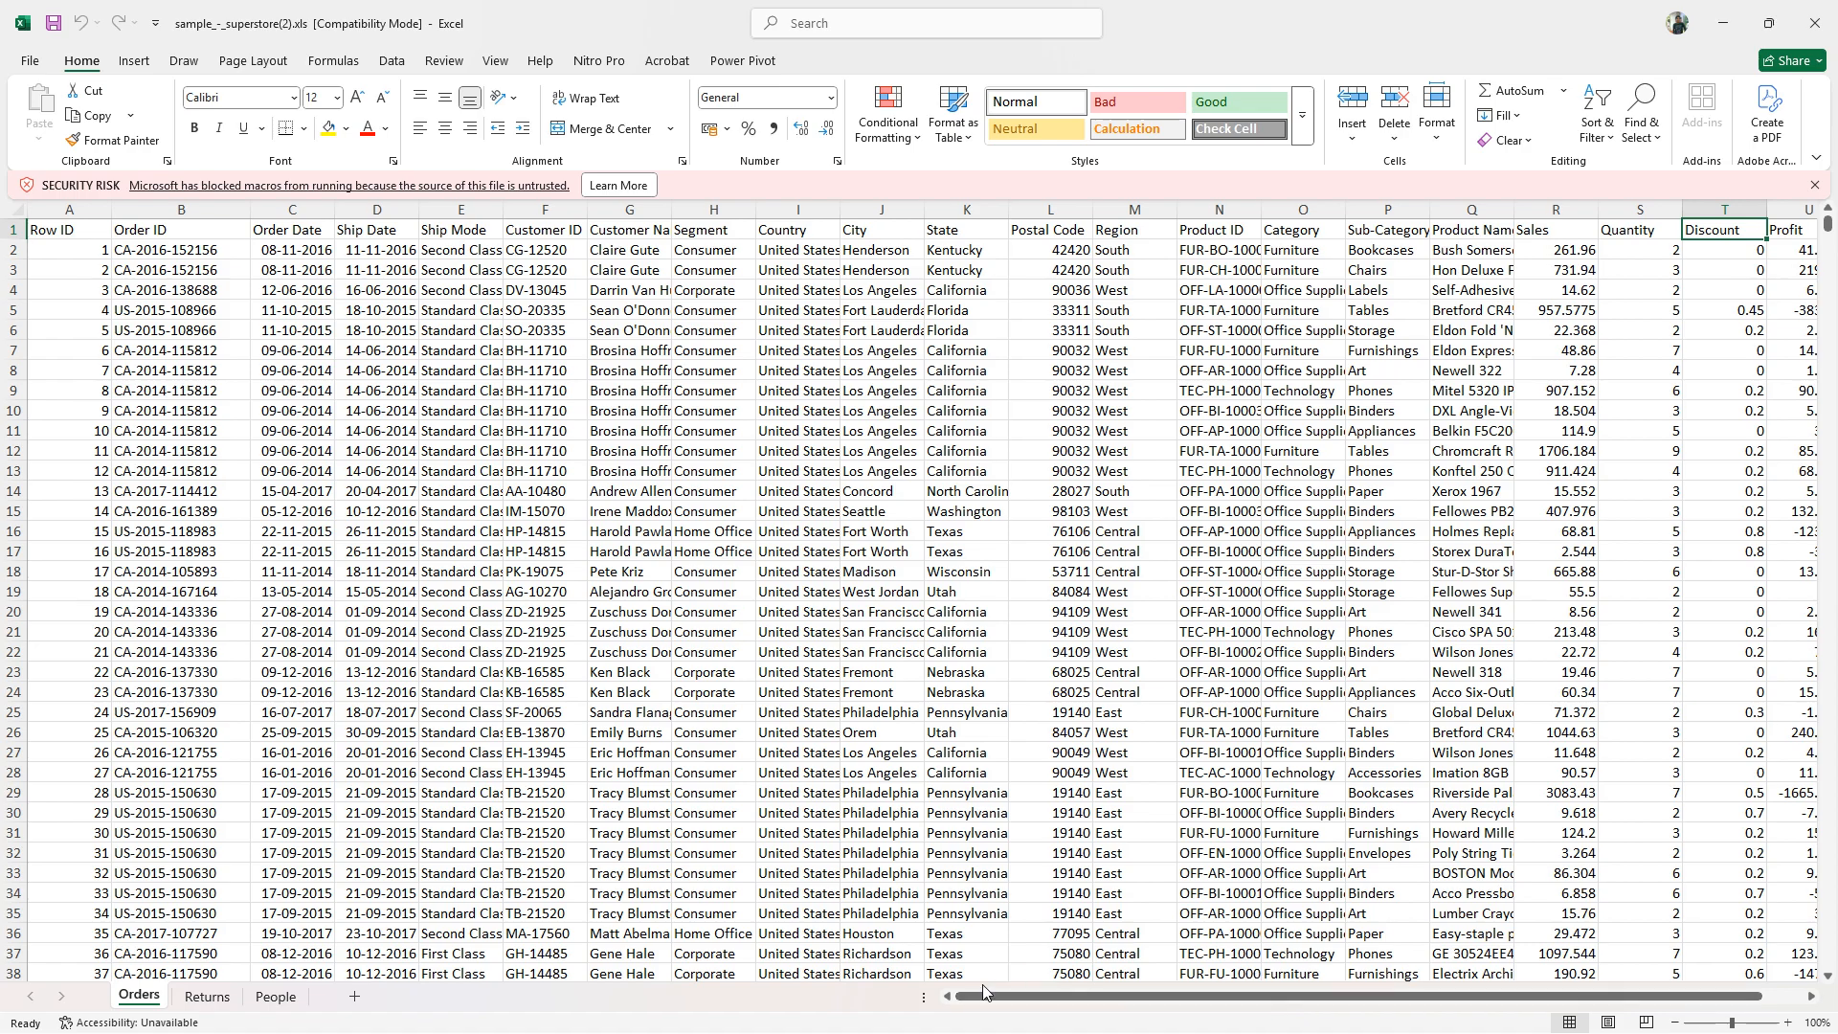
pyautogui.moveTo(924, 997); pyautogui.dragTo(967, 997)
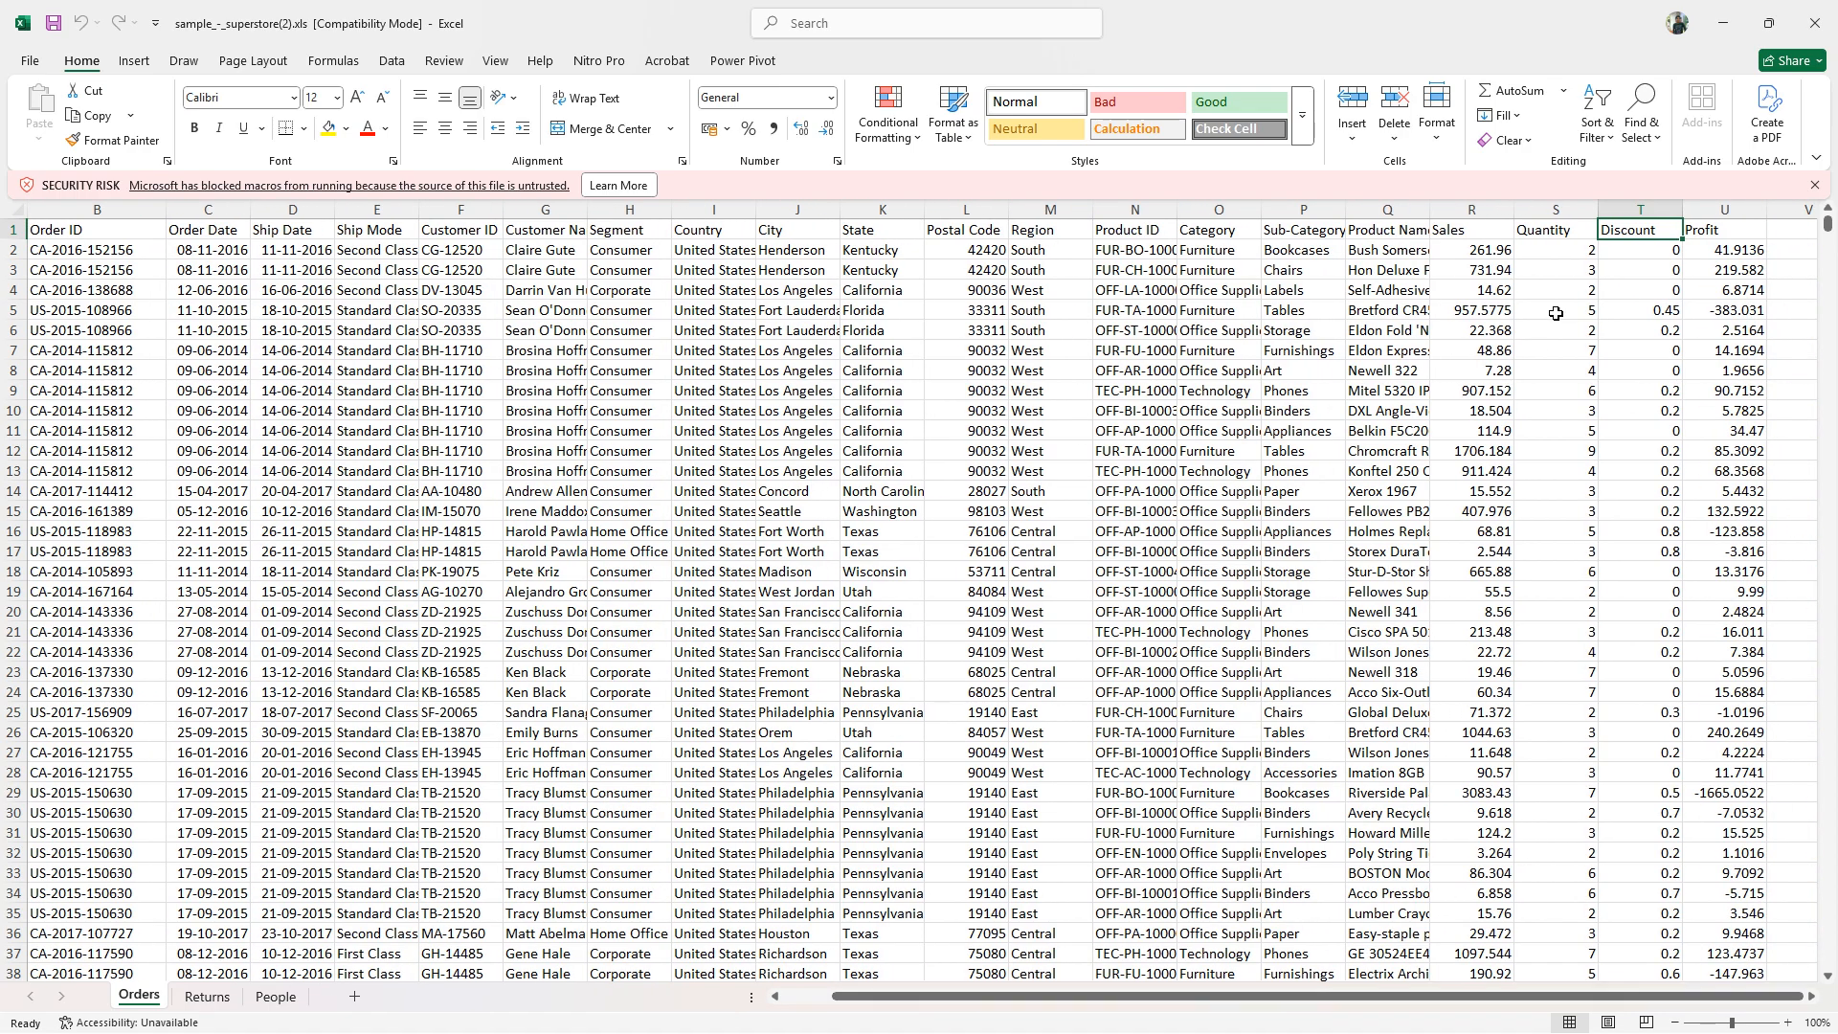
pyautogui.click(1709, 245)
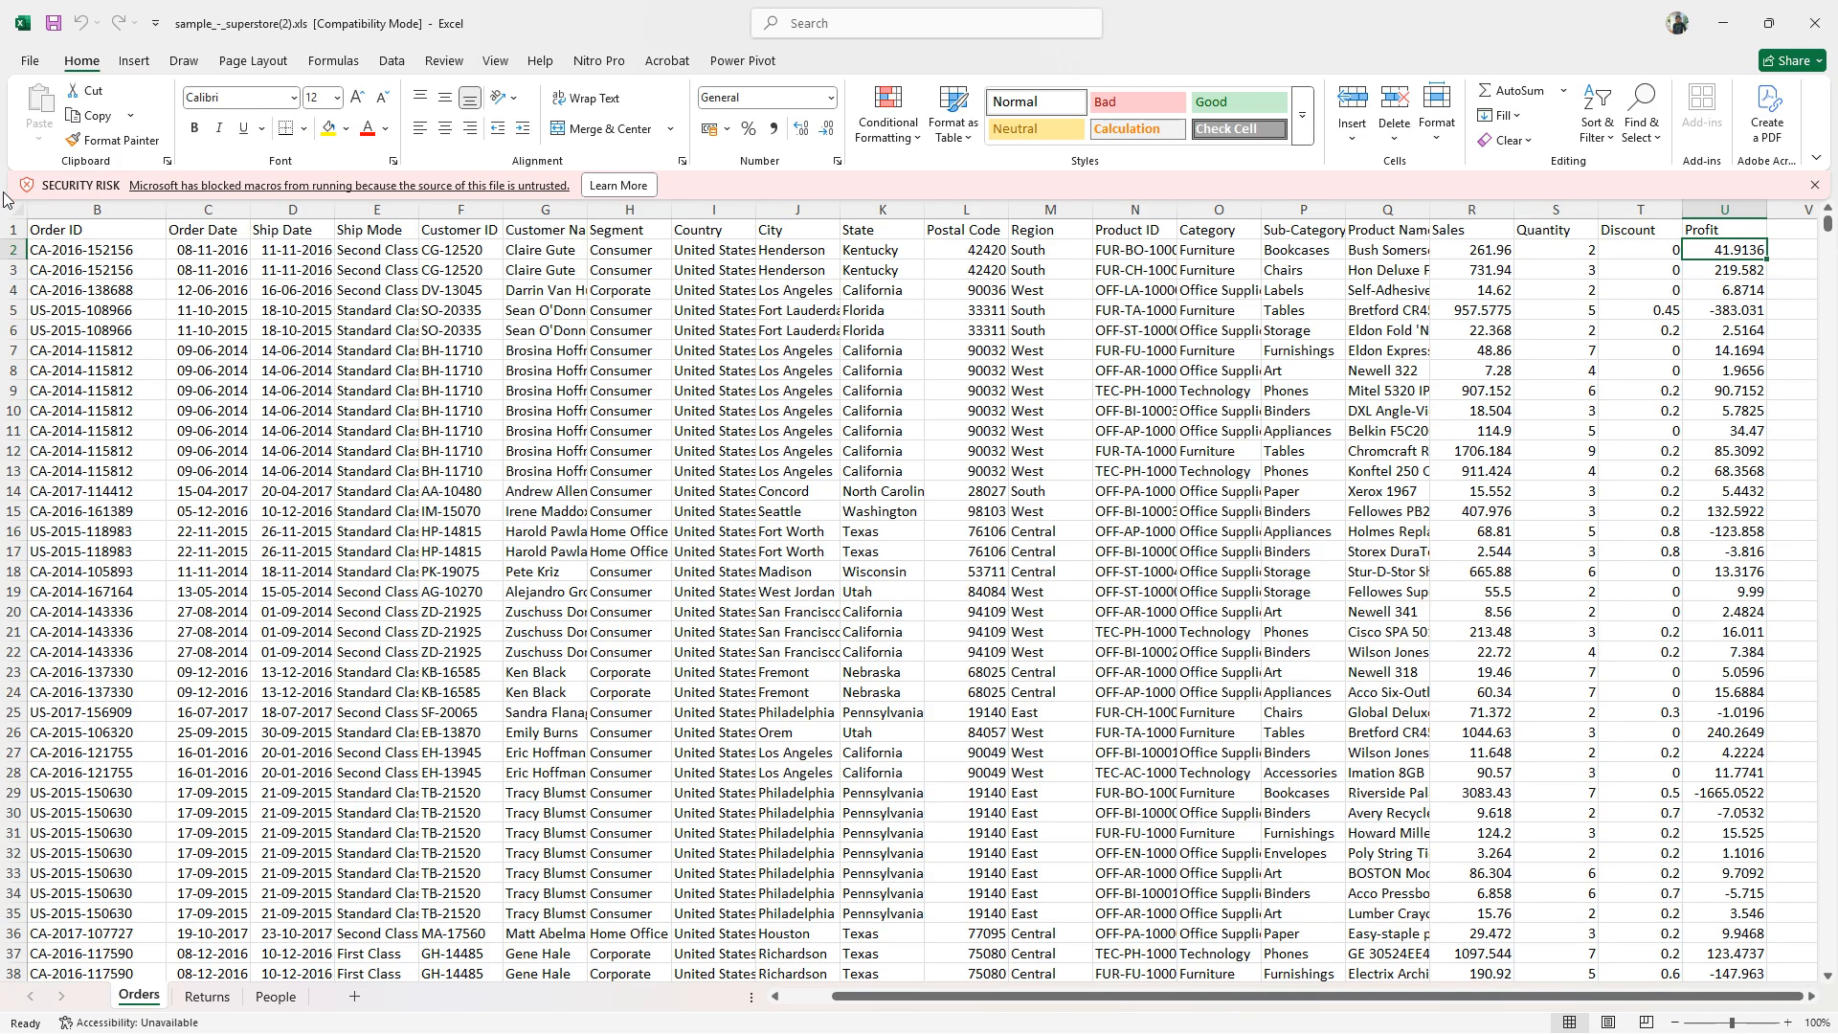
# - Select the whole header row of the Orders sheet and look through the order records beneath it
pyautogui.click(13, 230)
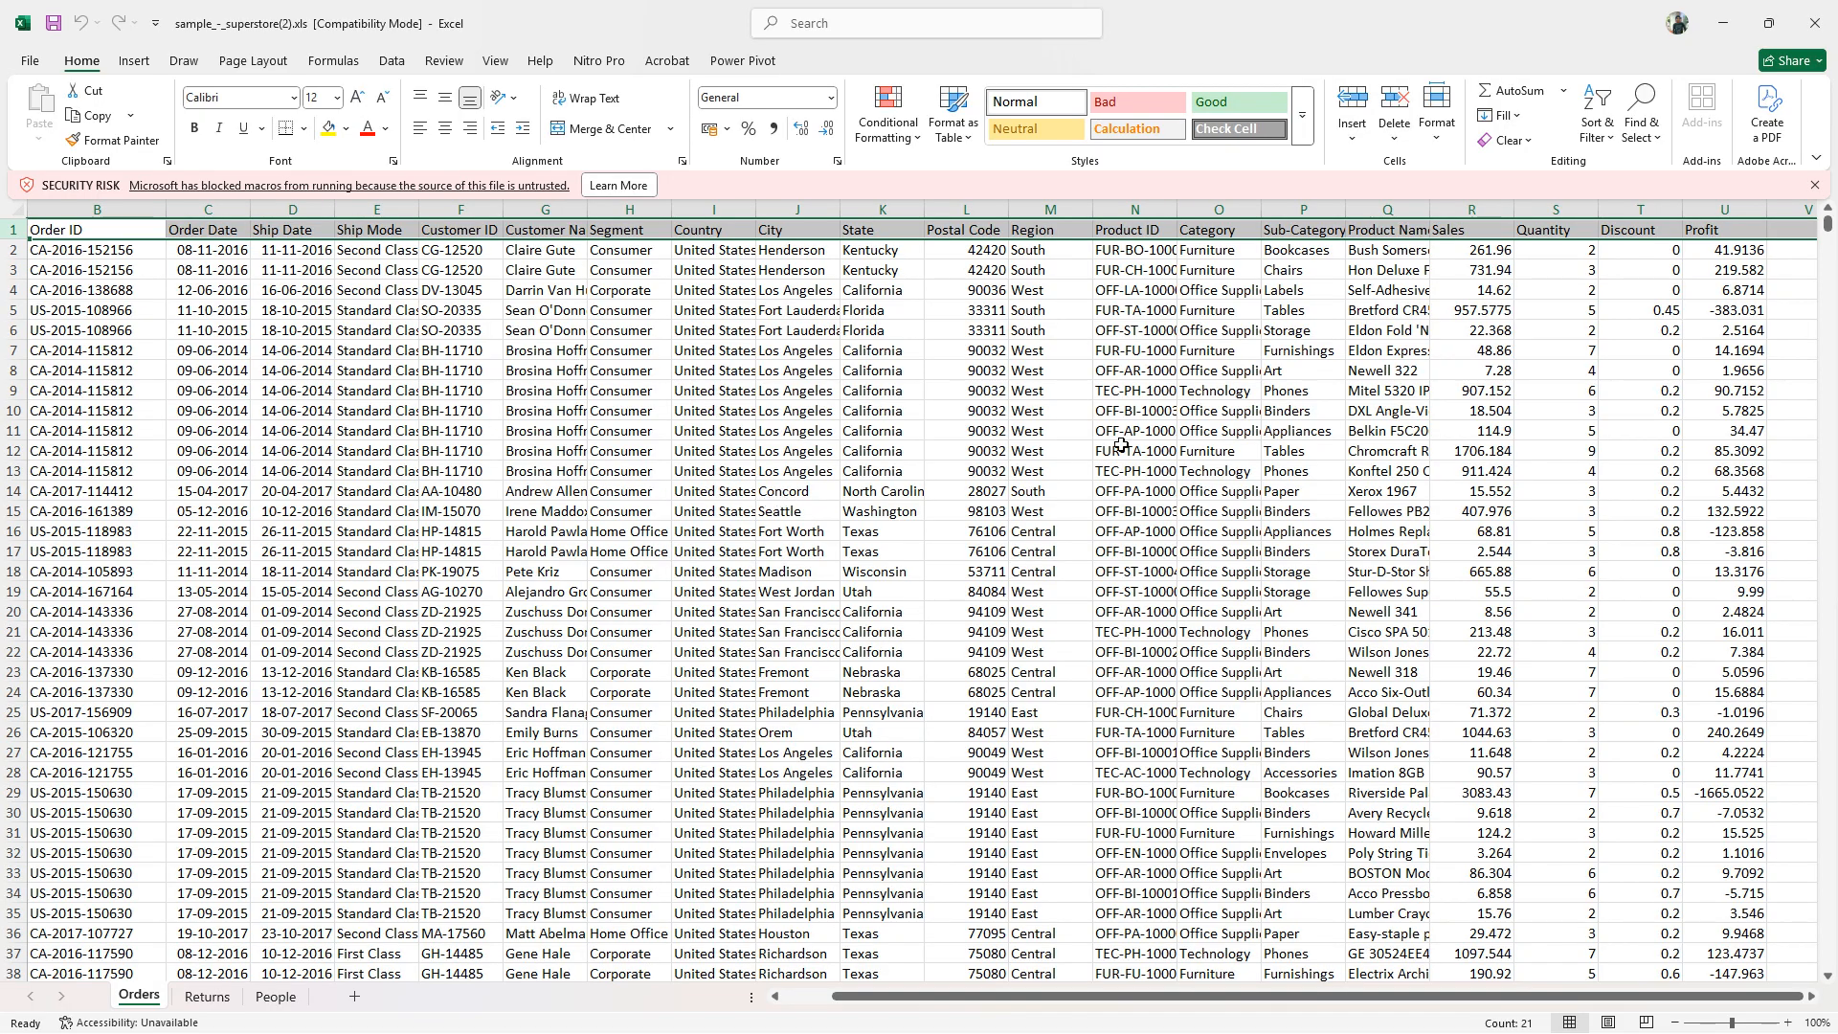
pyautogui.scroll(-8, 1122, 444)
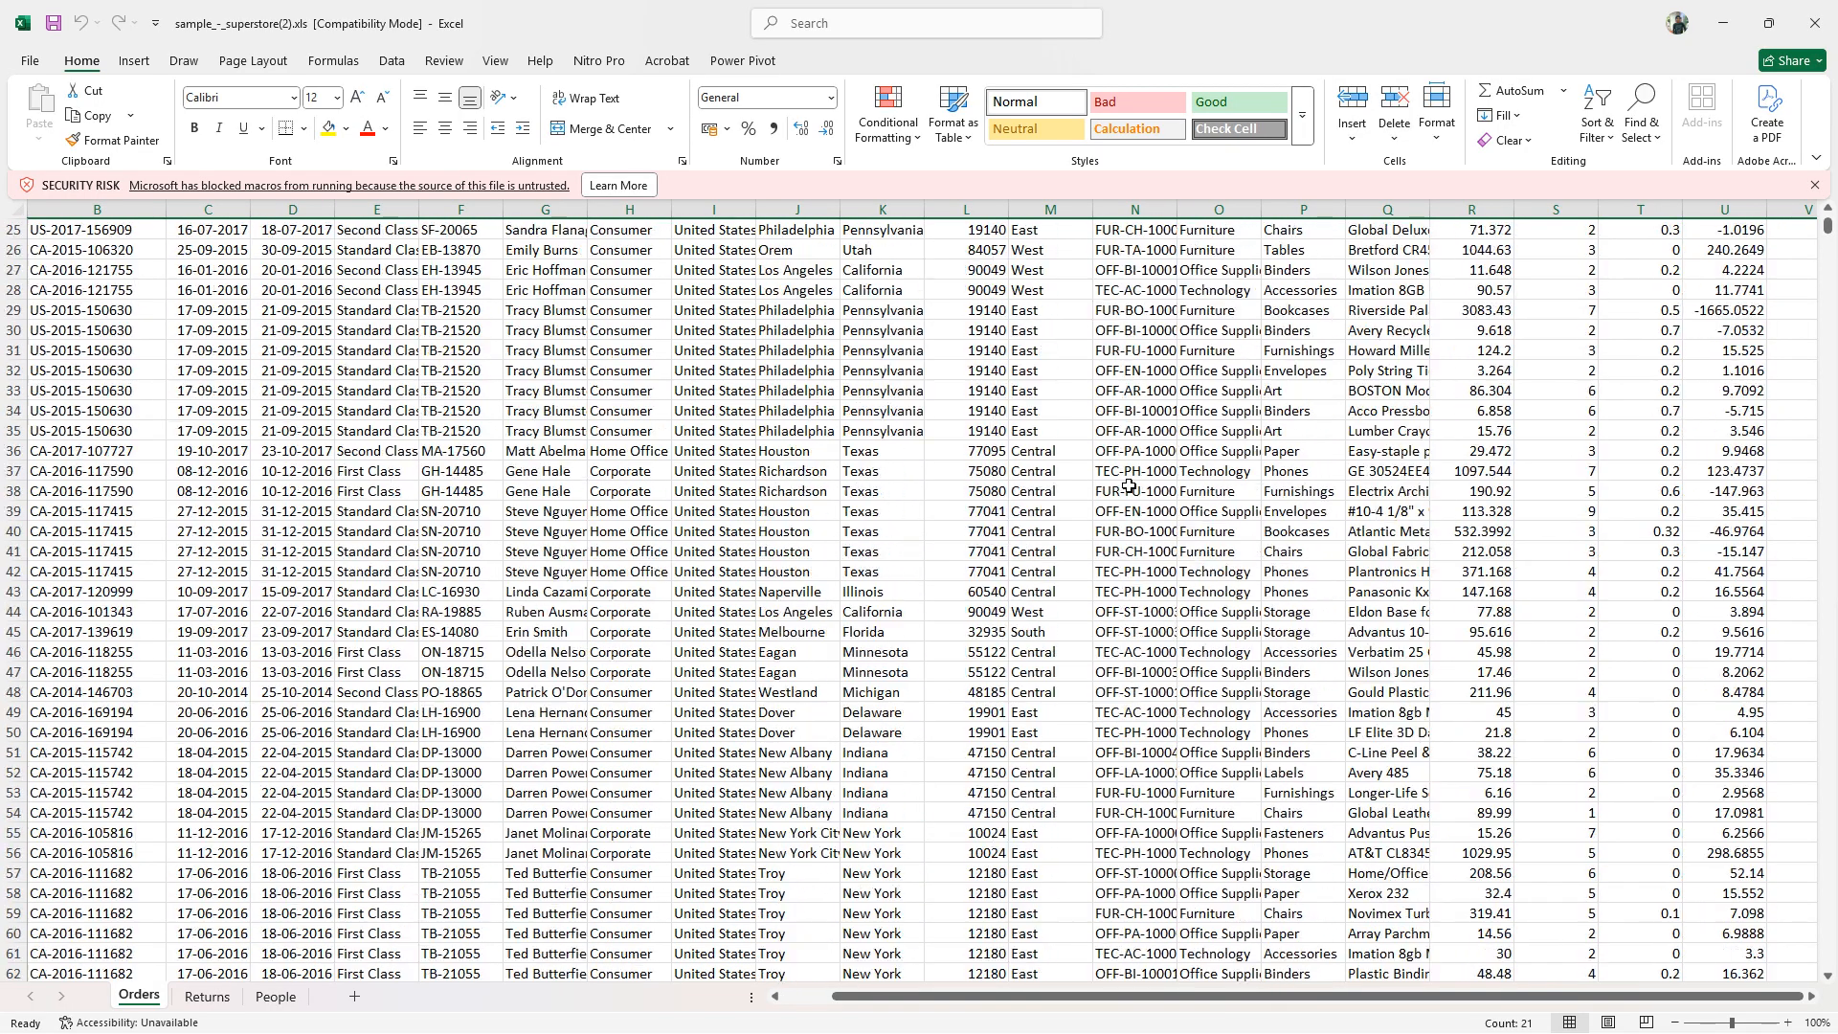
pyautogui.scroll(8, 1129, 487)
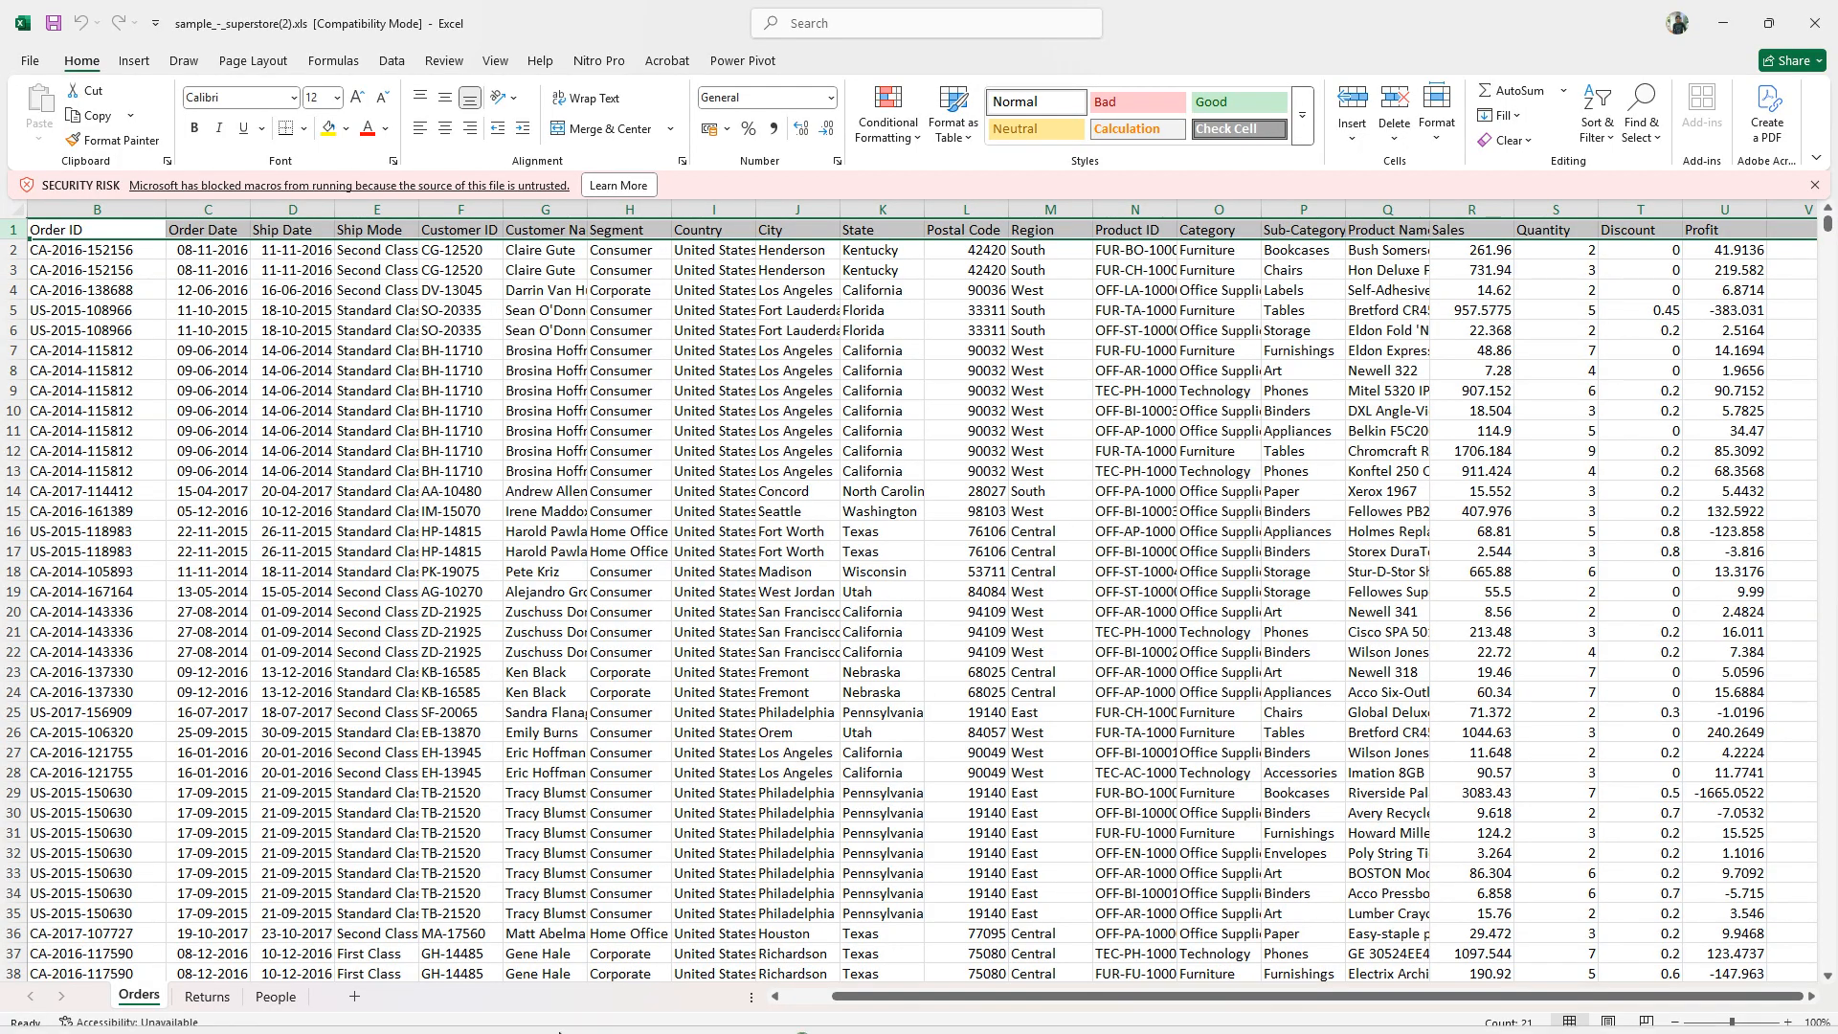
# - Launch Windows Magnifier and magnify the screen to 200%
pyautogui.click(416, 1023)
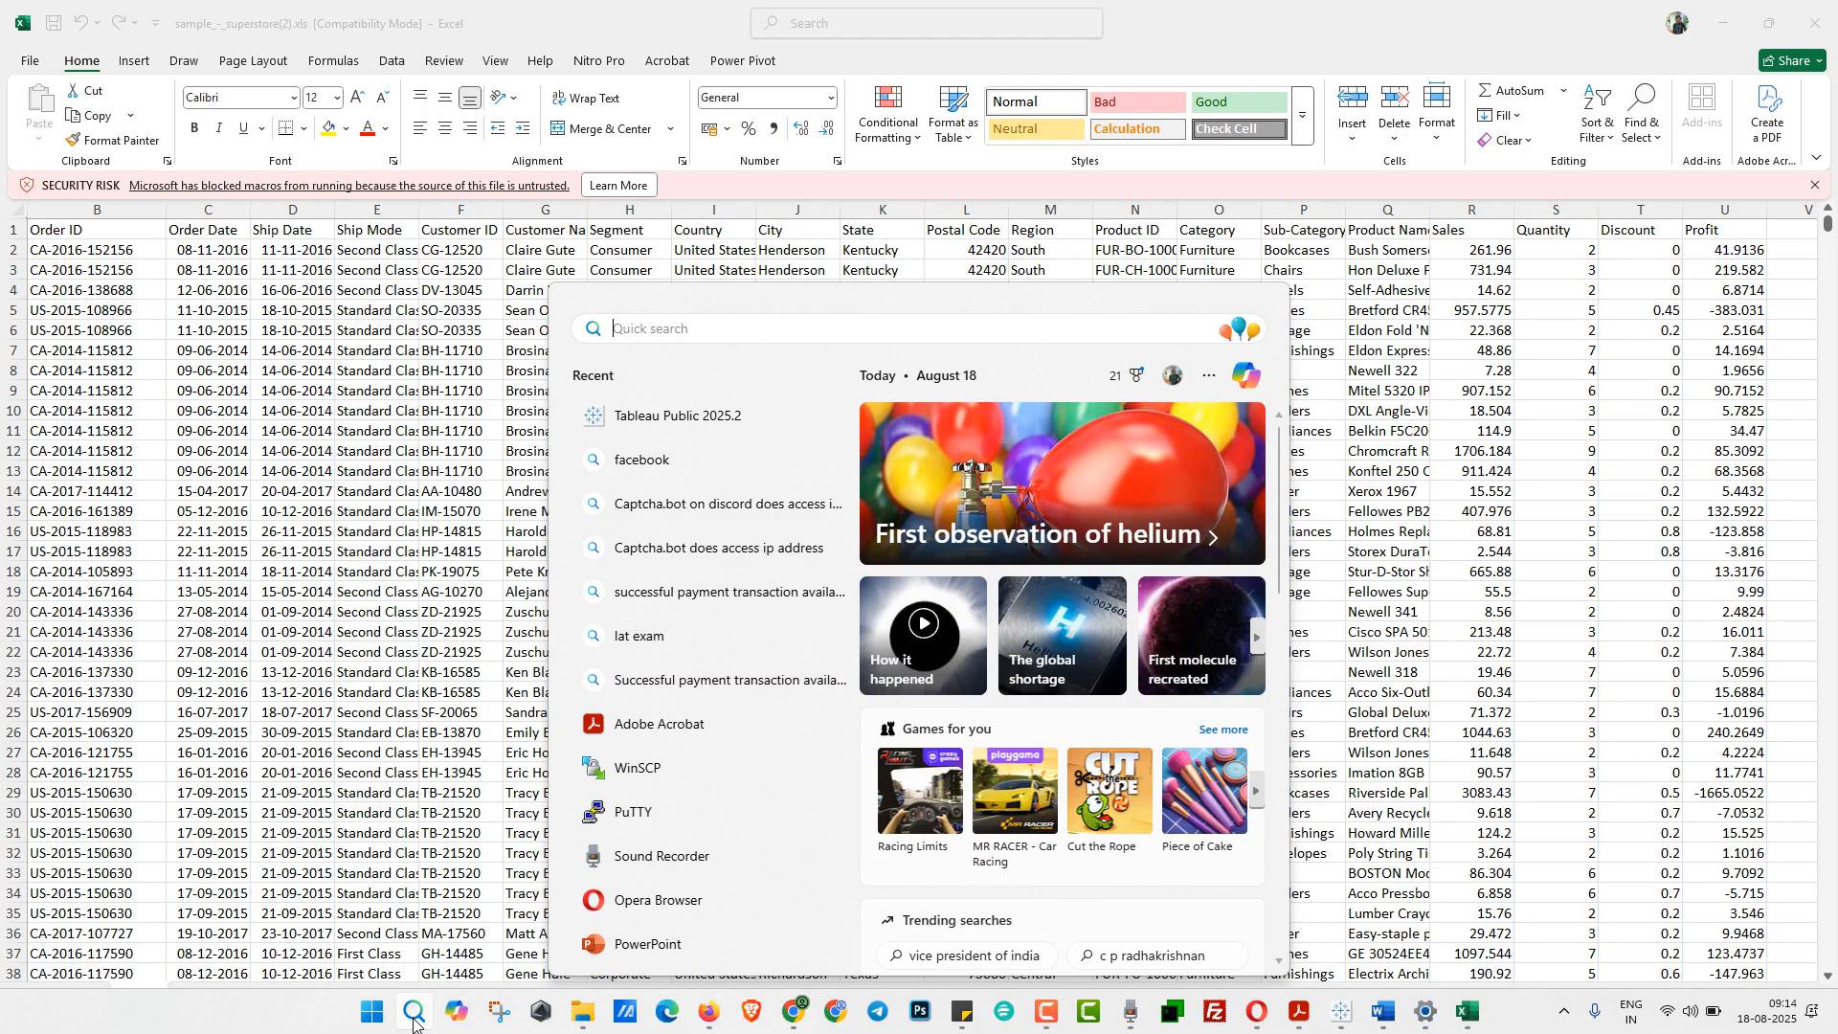
pyautogui.write('mag')
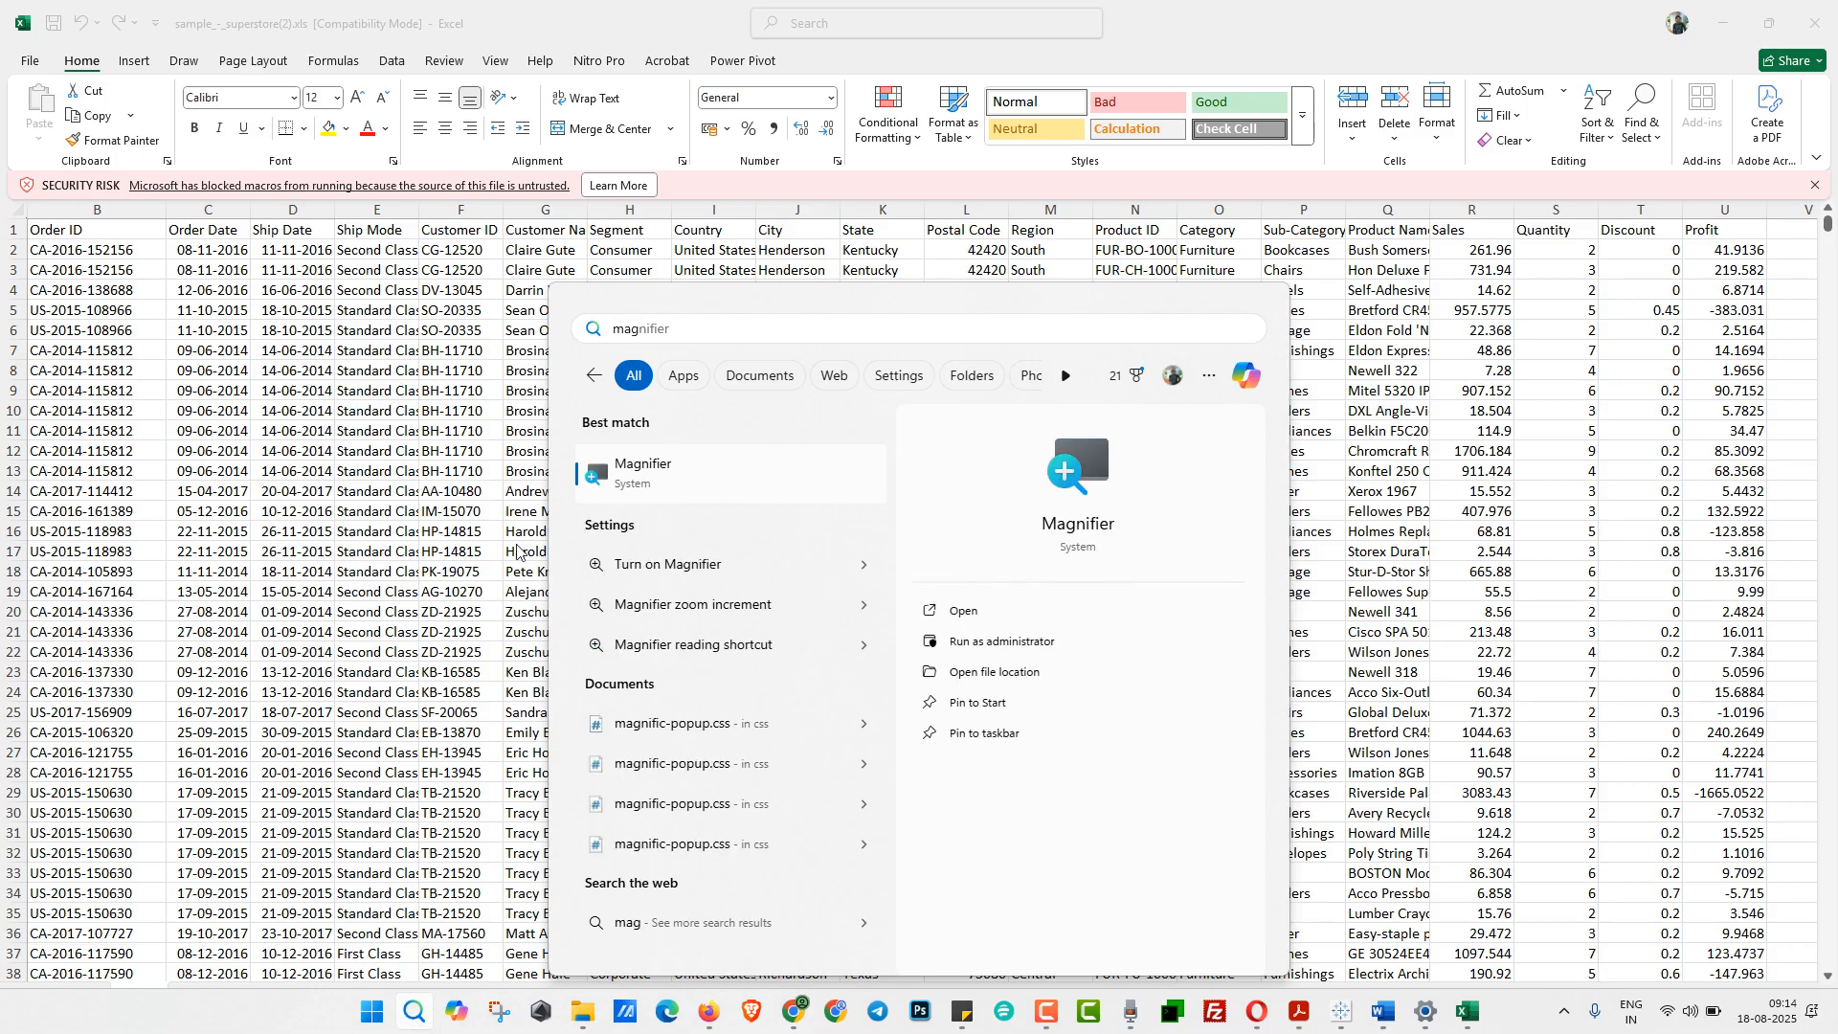
pyautogui.click(640, 479)
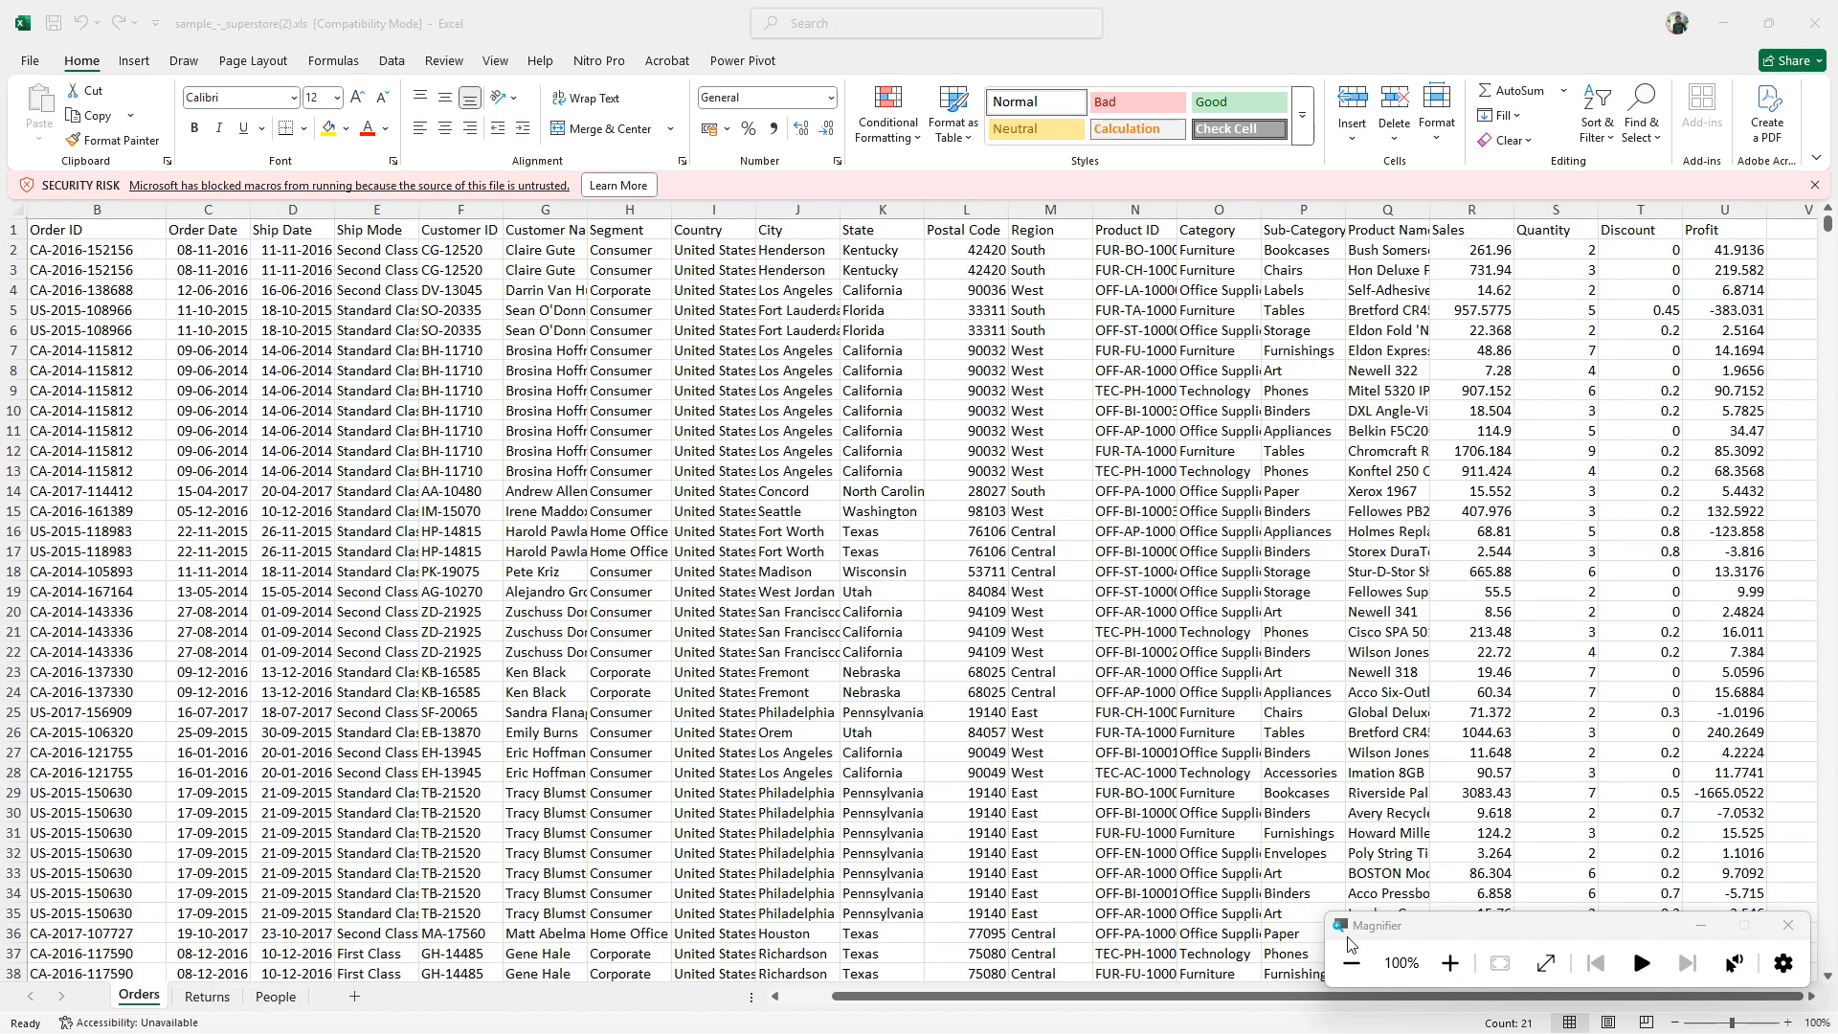
pyautogui.click(1449, 963)
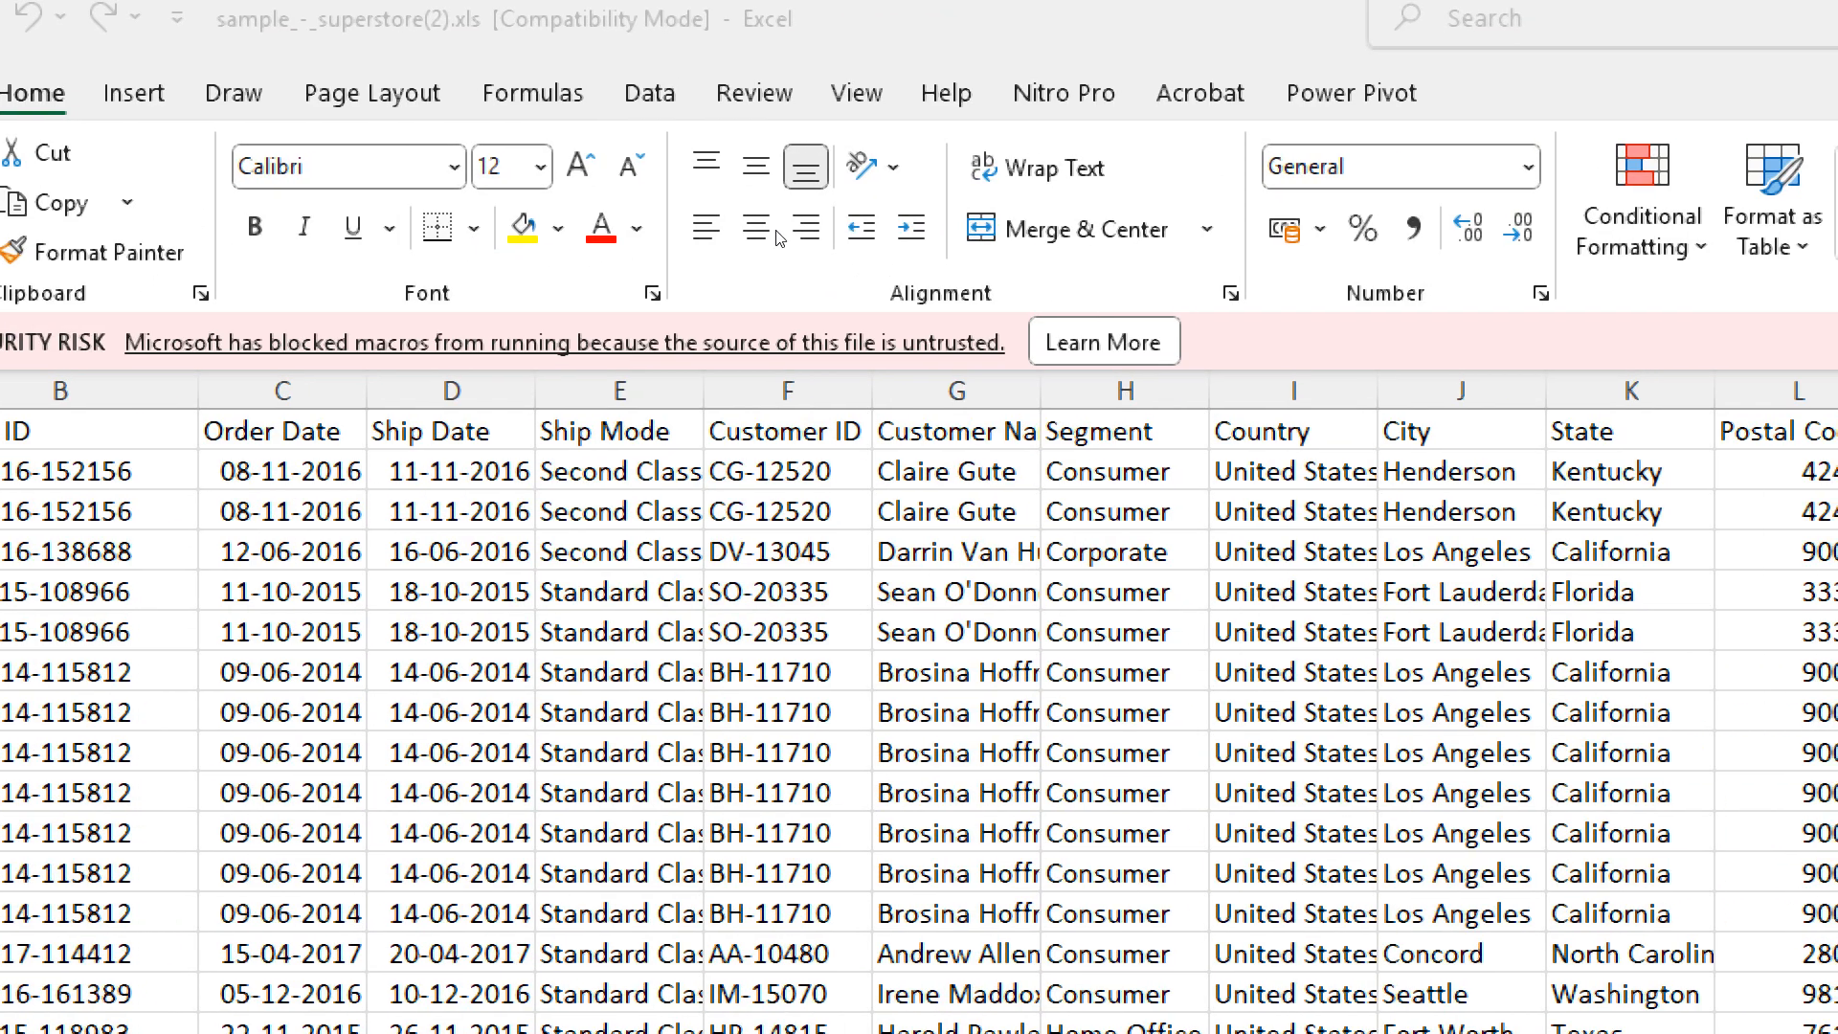
# - Turn on filters for the Orders header row and view the filter options of the Country column
pyautogui.click(709, 230)
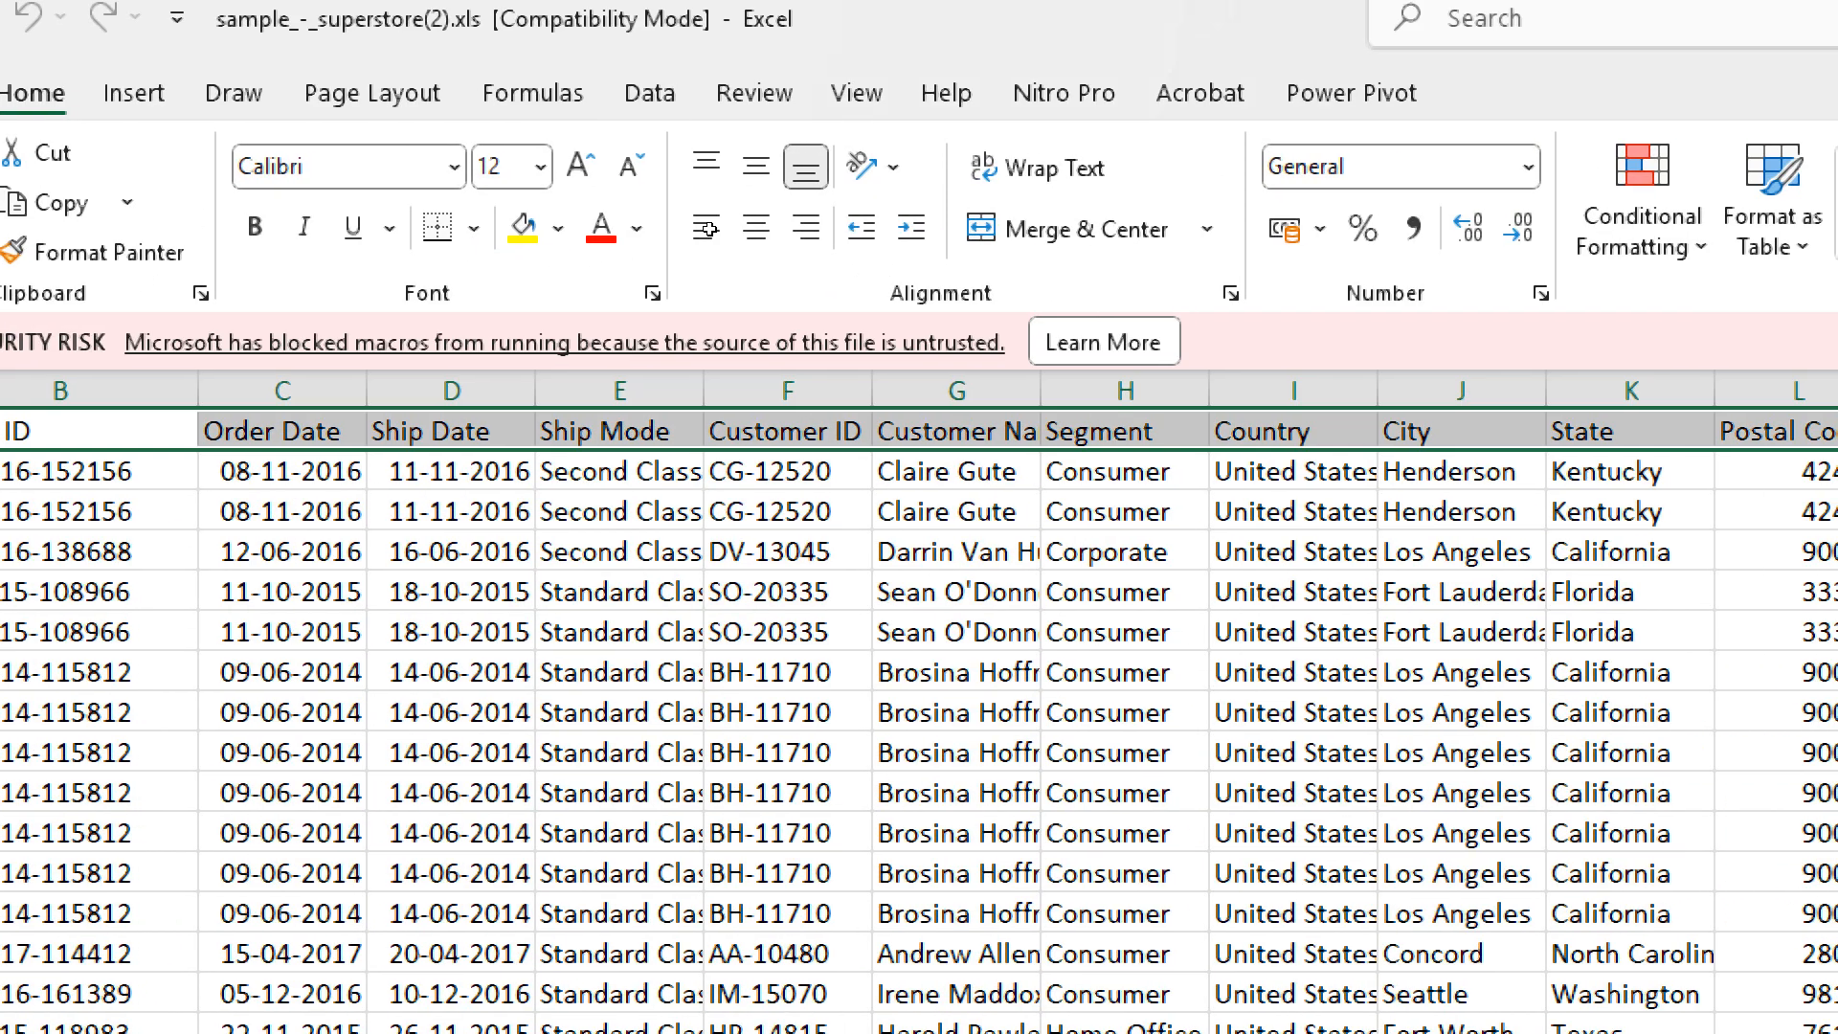
pyautogui.click(716, 230)
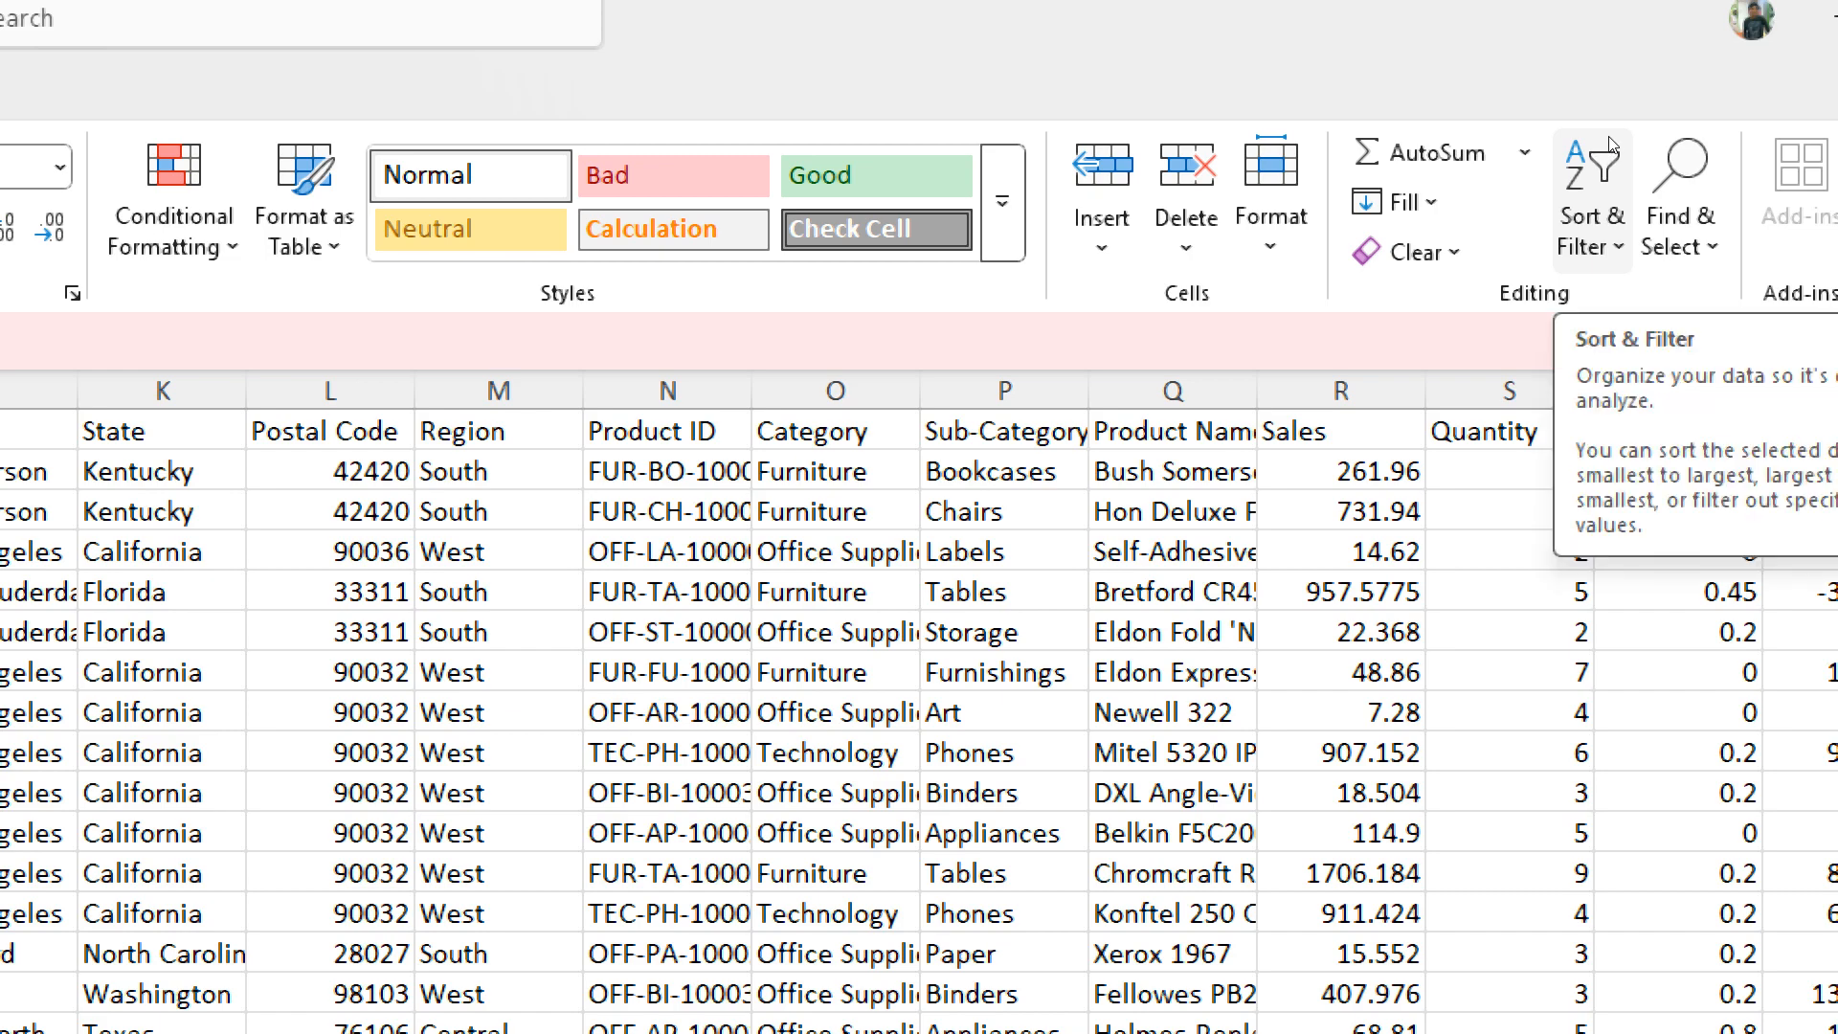
pyautogui.click(1614, 230)
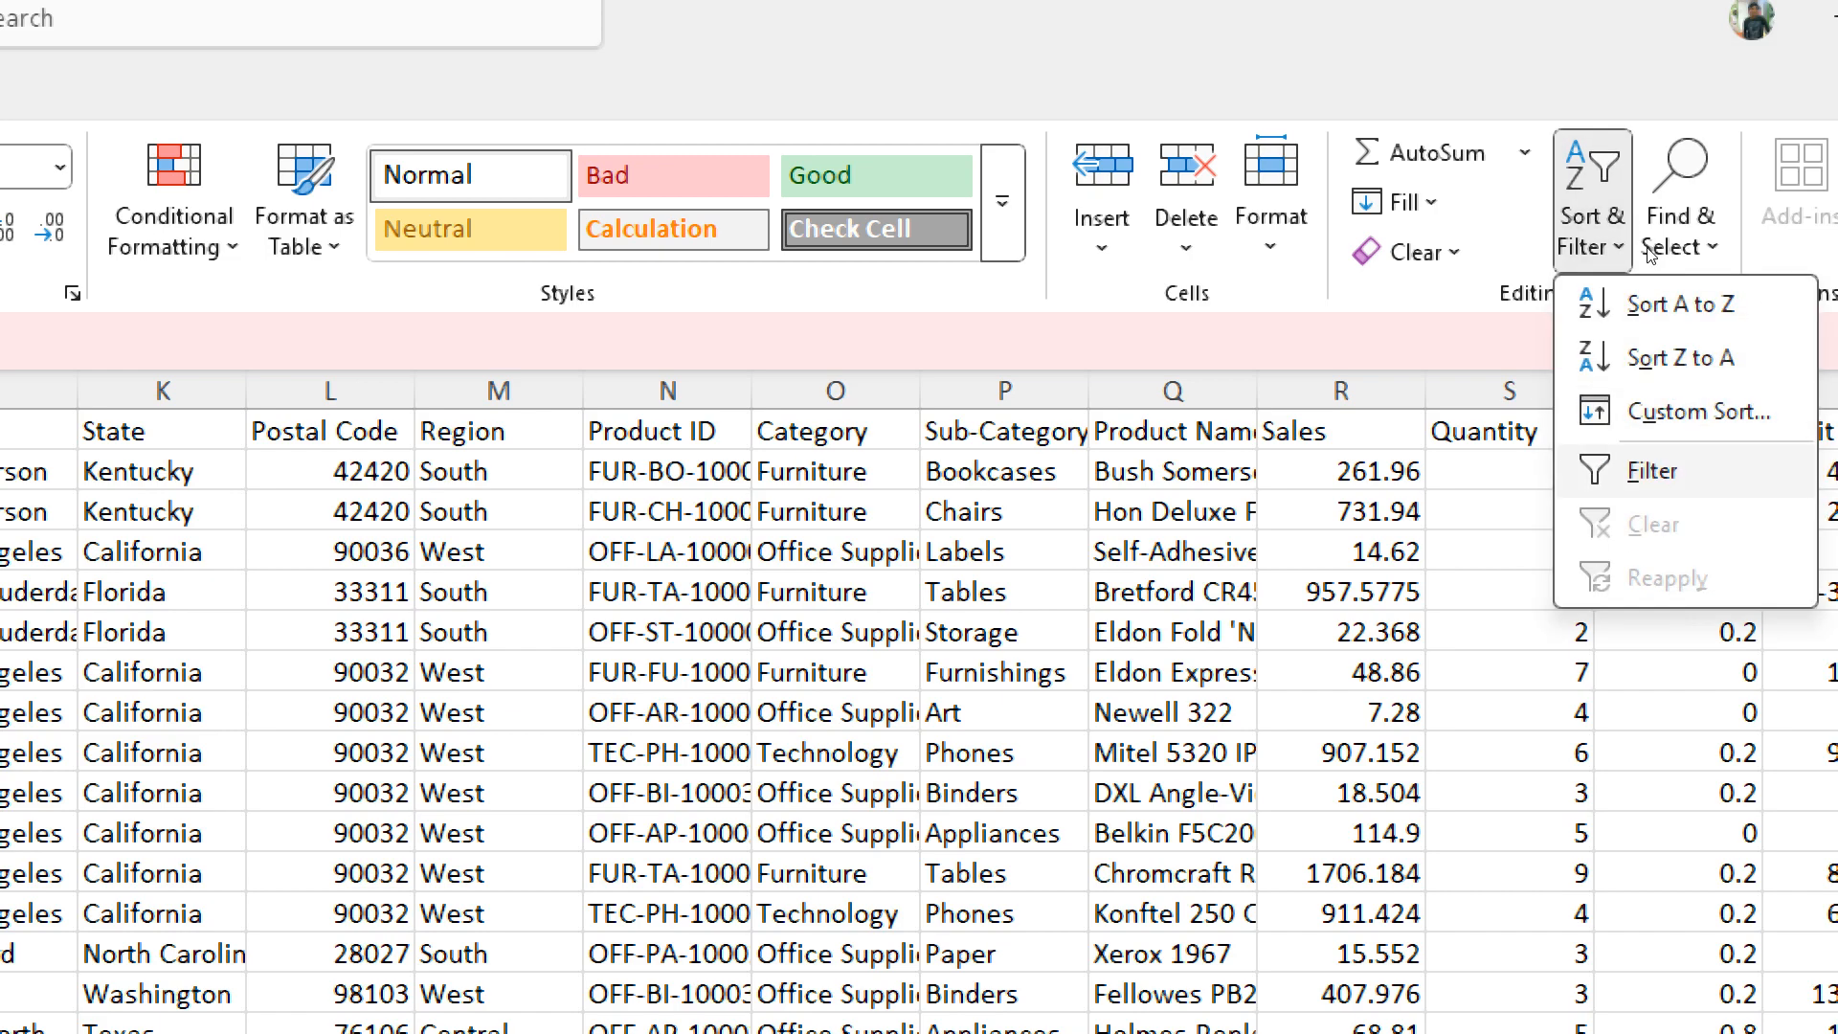
pyautogui.press('Return')
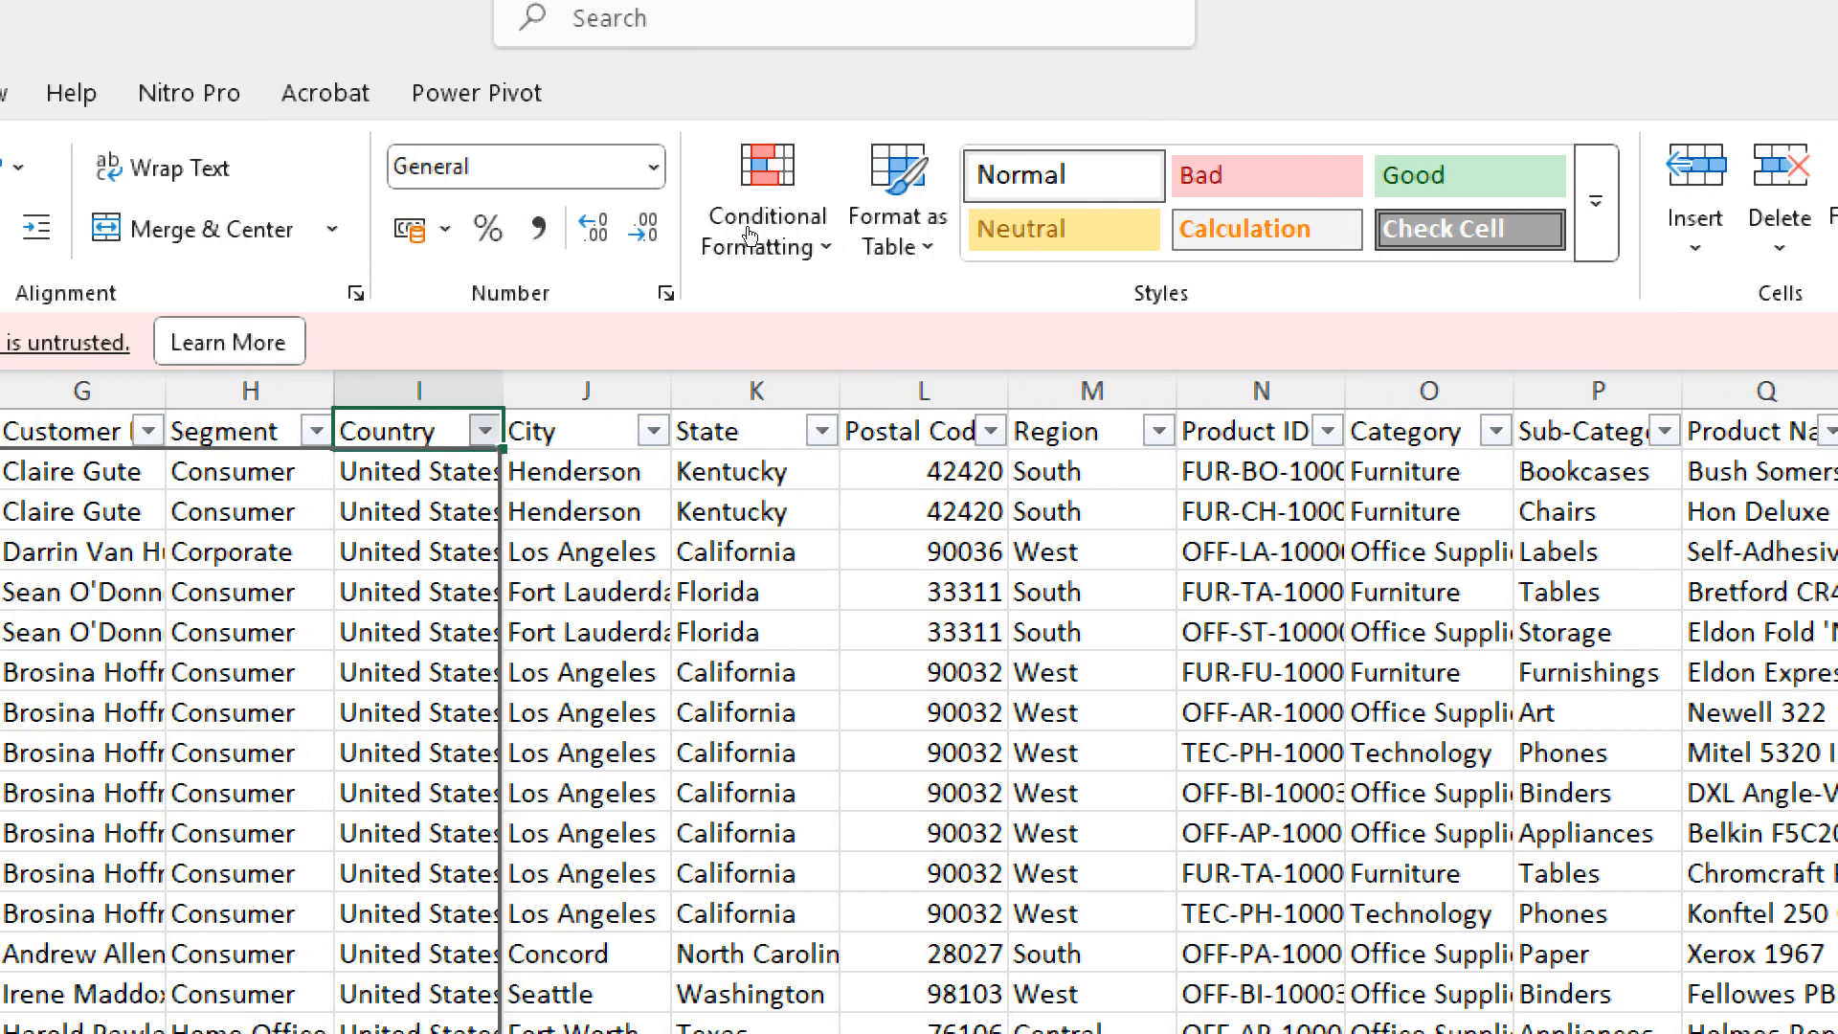
pyautogui.hotkey('alt', 'Down')
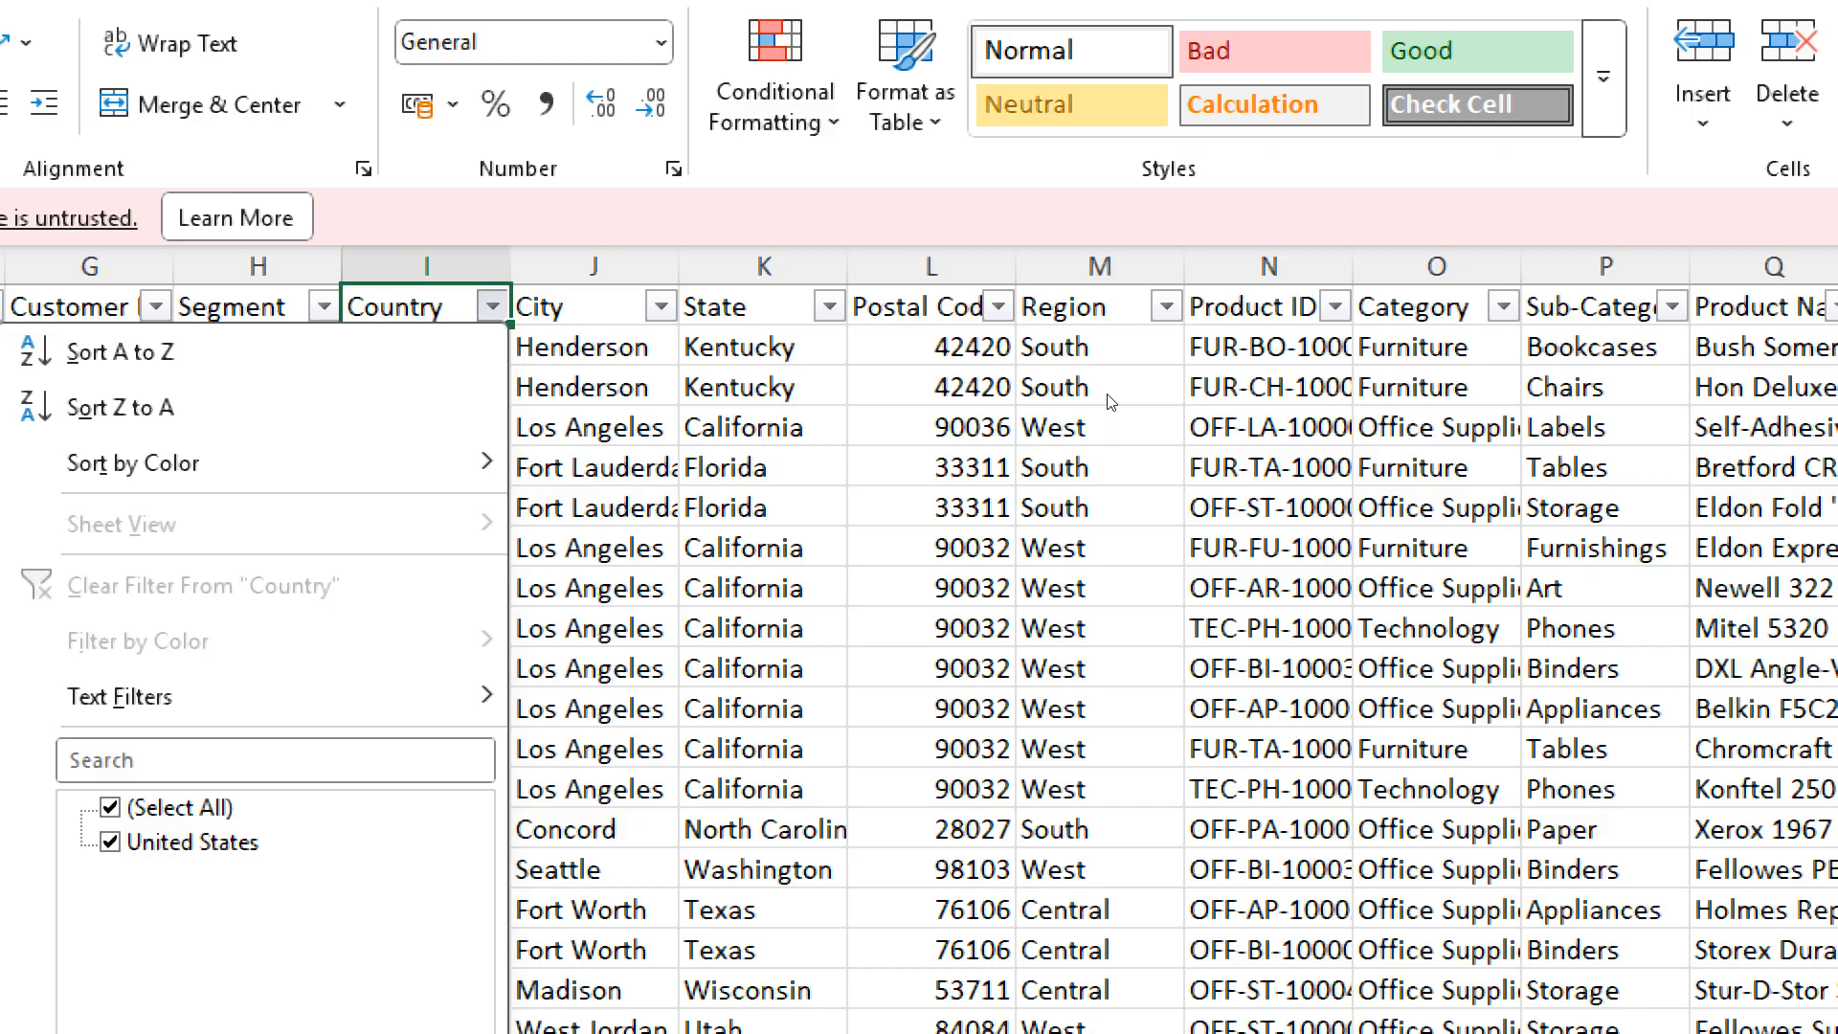
pyautogui.press('Escape')
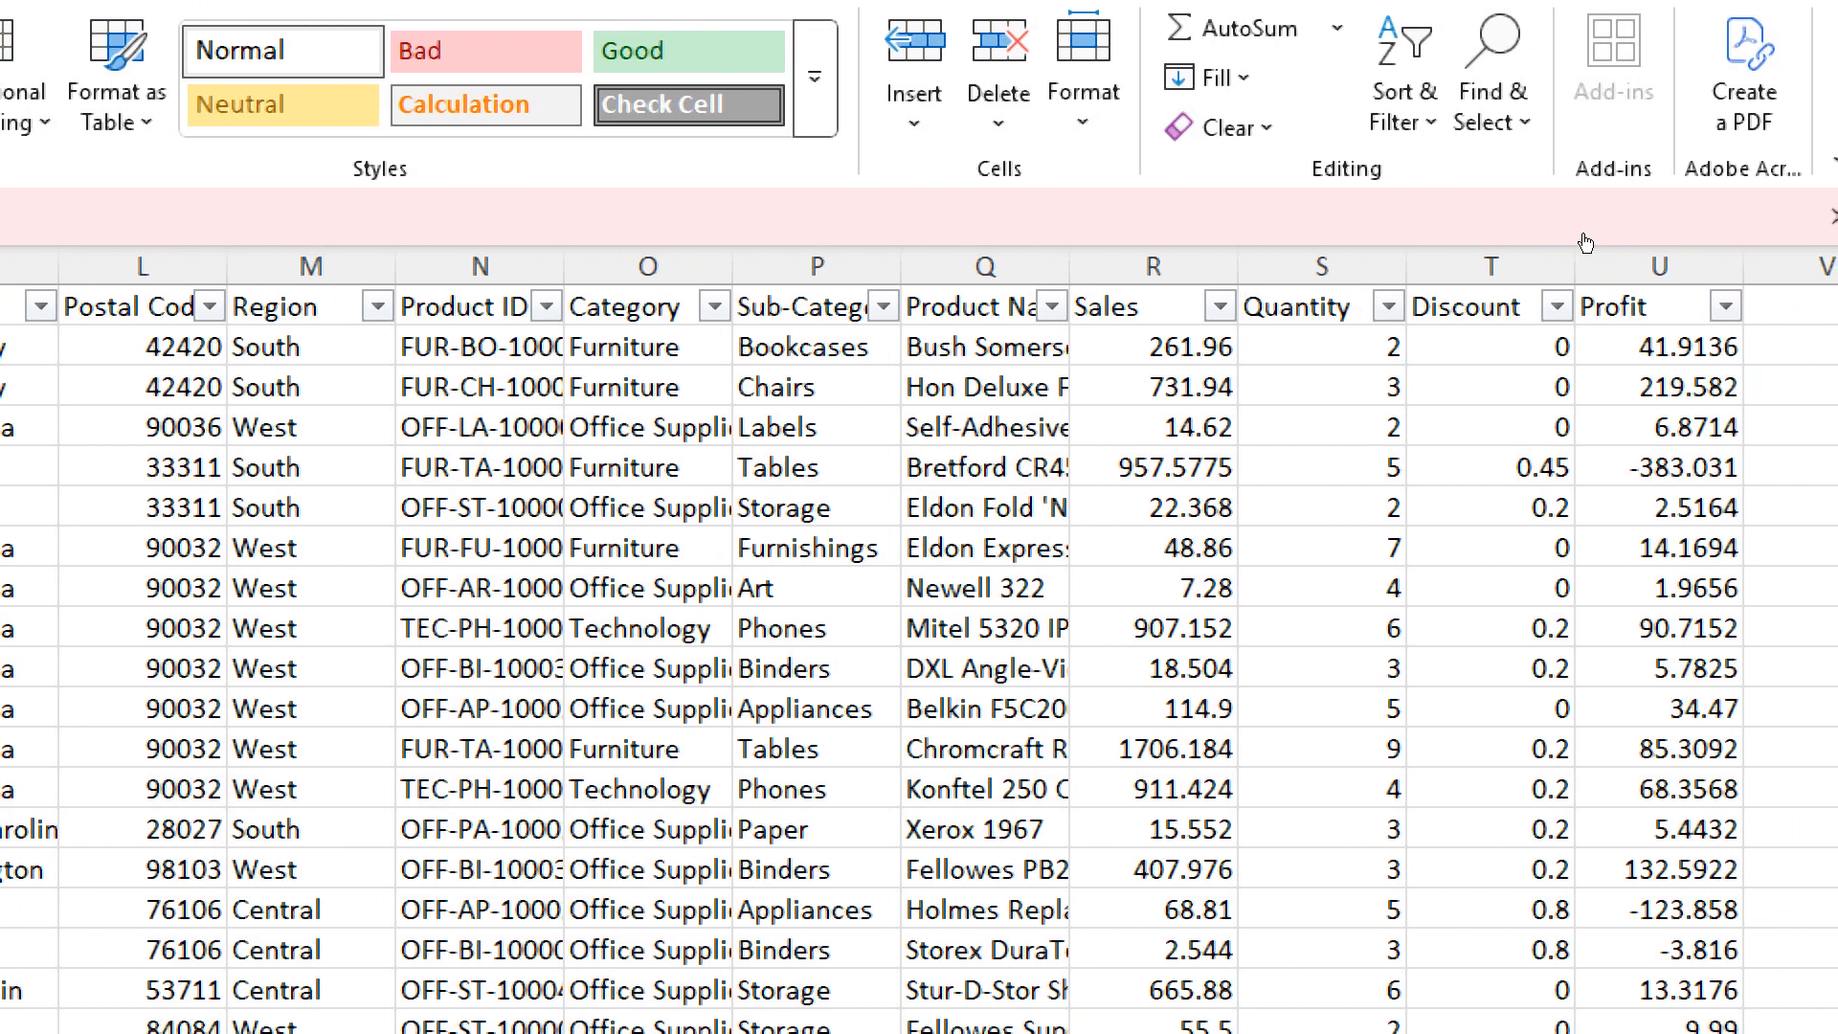
# - Filter the Quantity column to show only the orders with a quantity of 14
pyautogui.click(1389, 307)
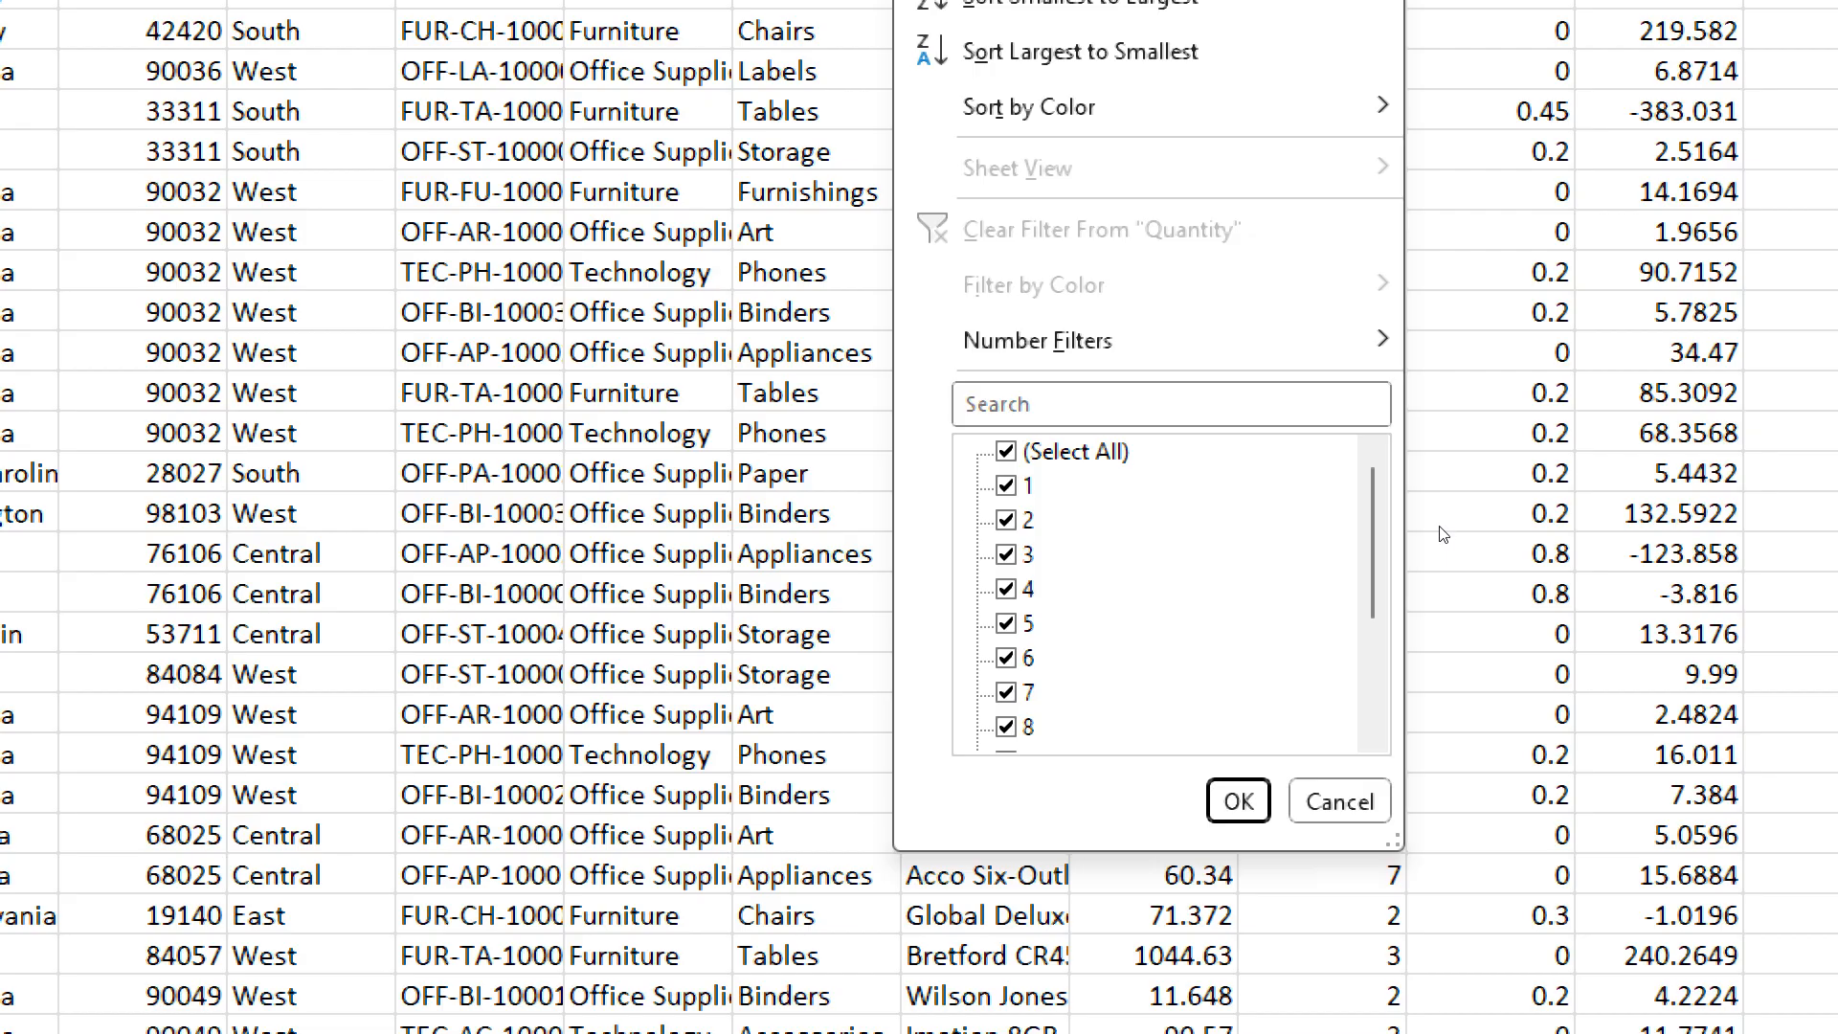
pyautogui.scroll(-2, 1437, 542)
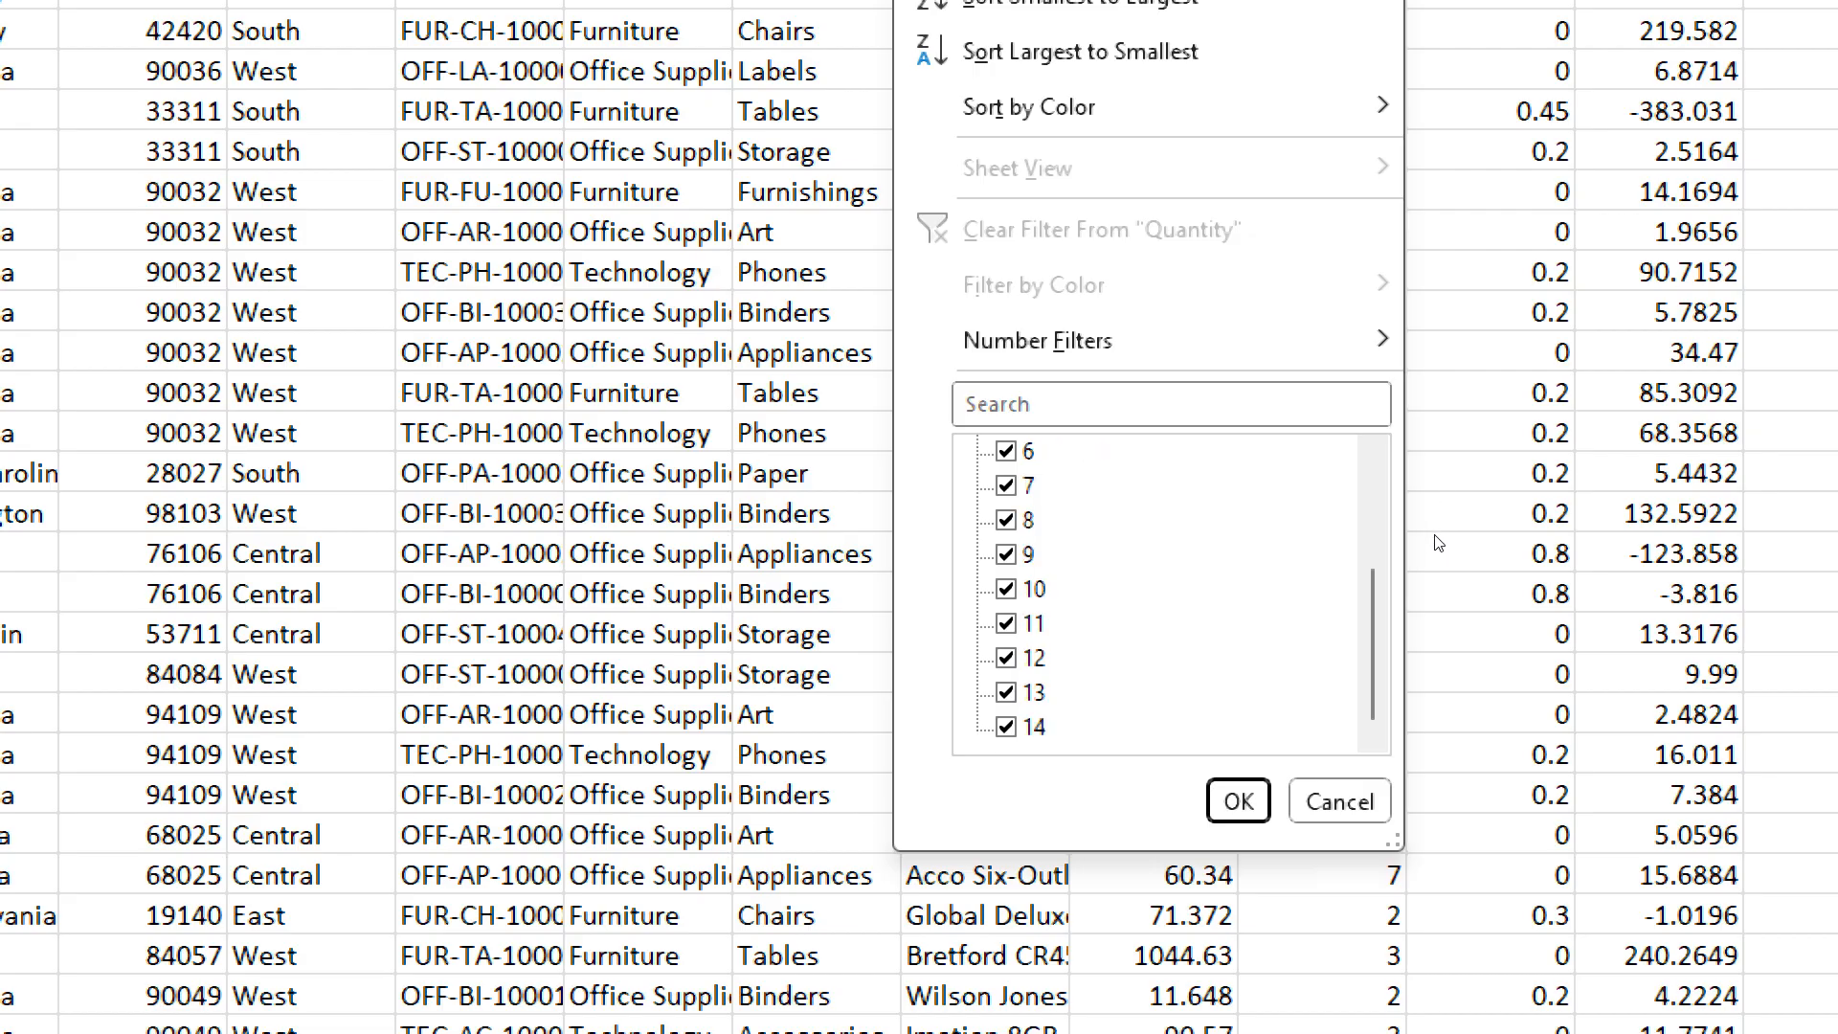
pyautogui.scroll(2, 1436, 542)
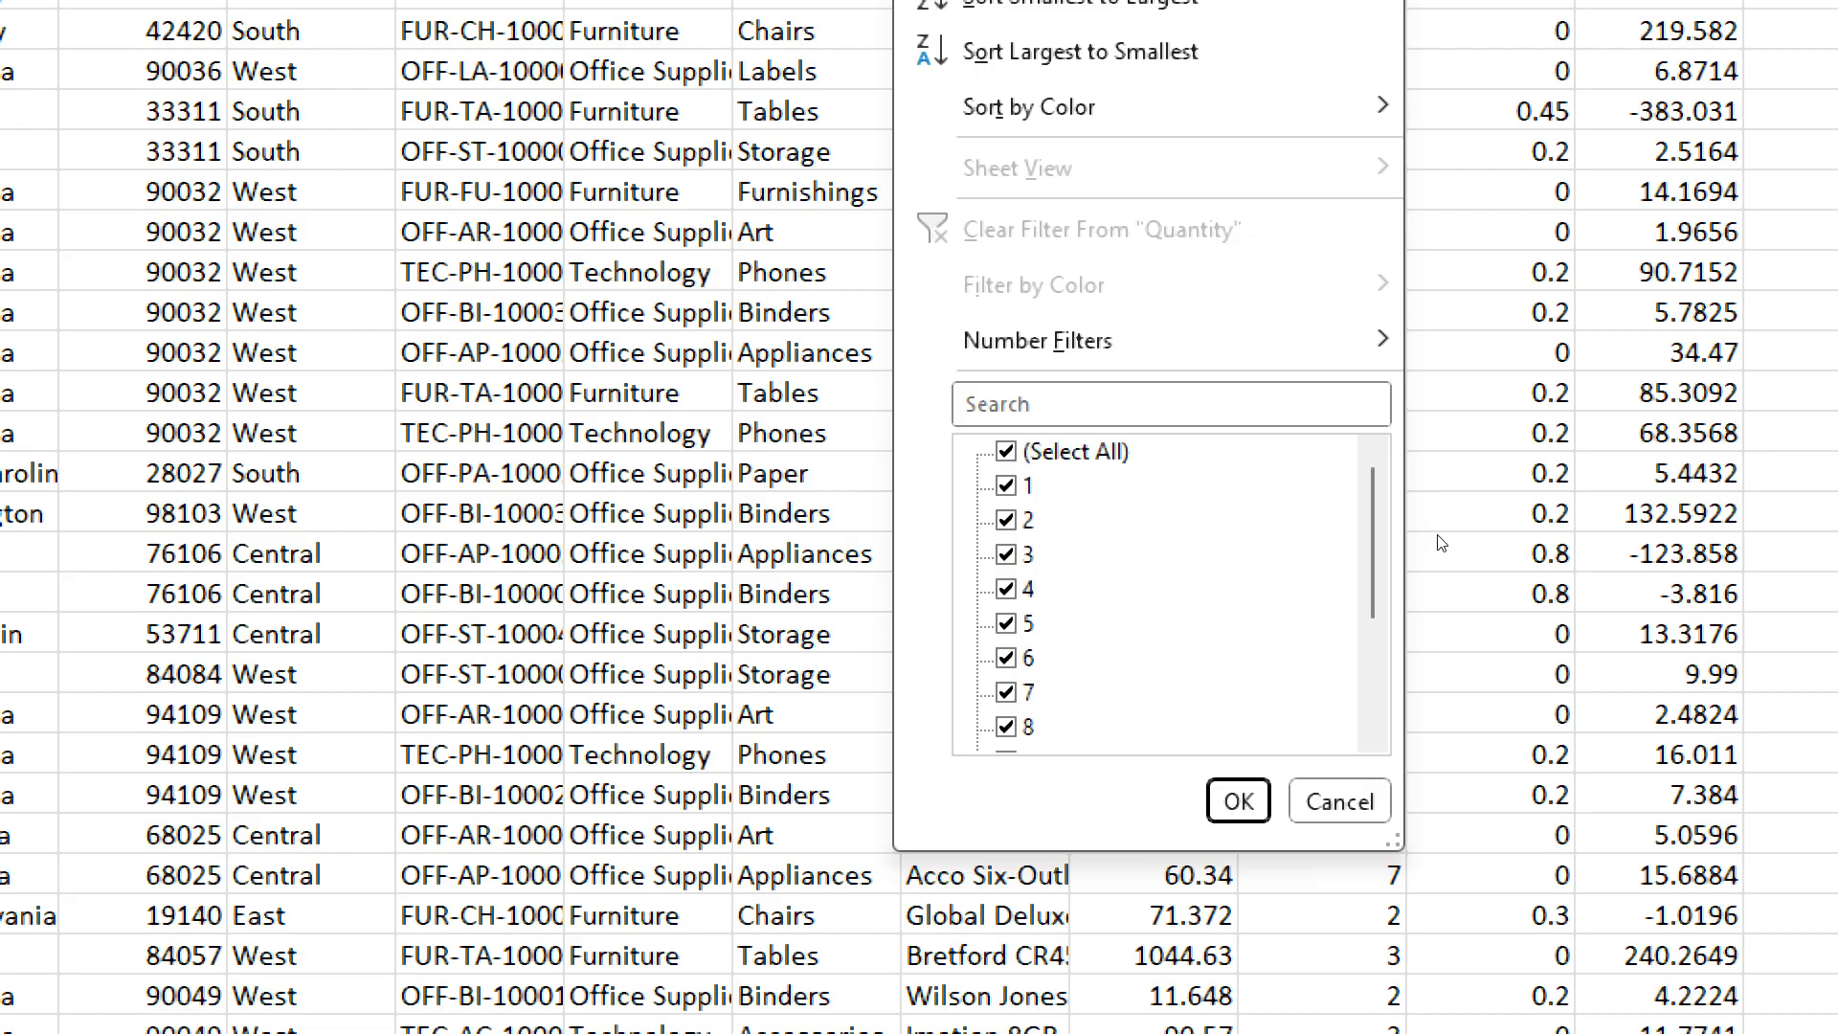
pyautogui.click(1007, 452)
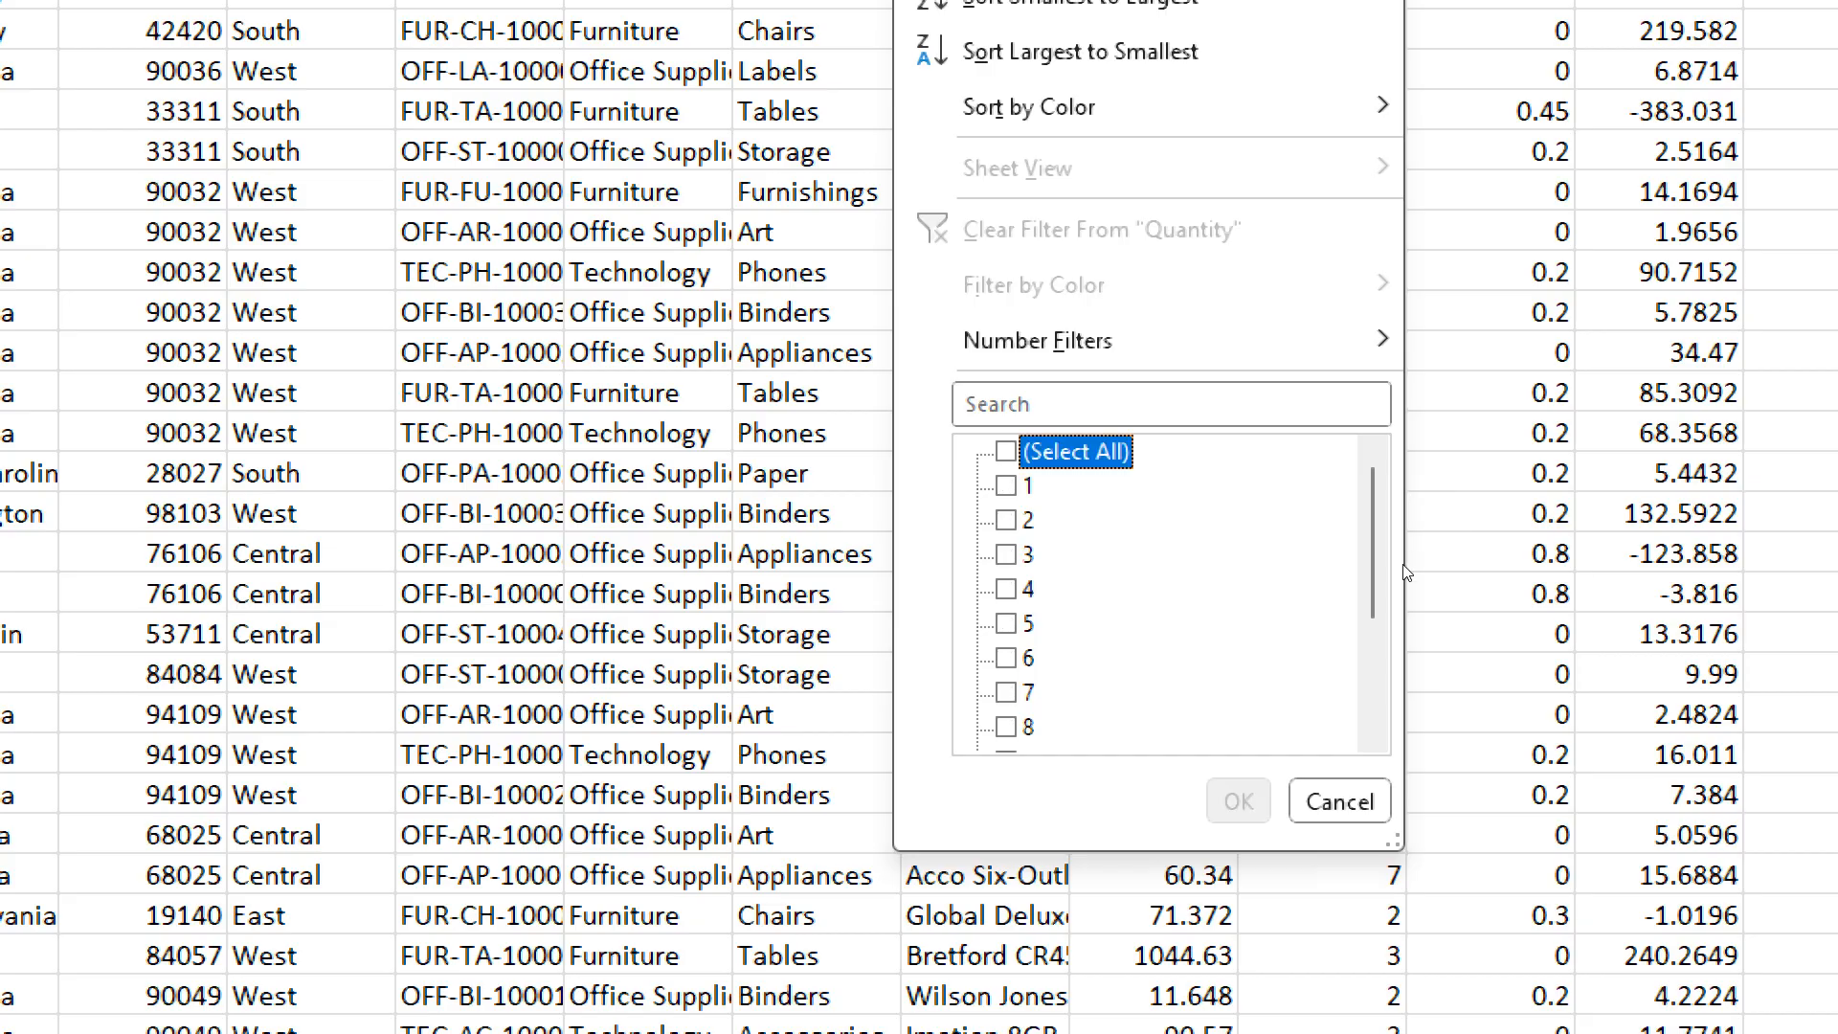
pyautogui.scroll(-2, 1407, 543)
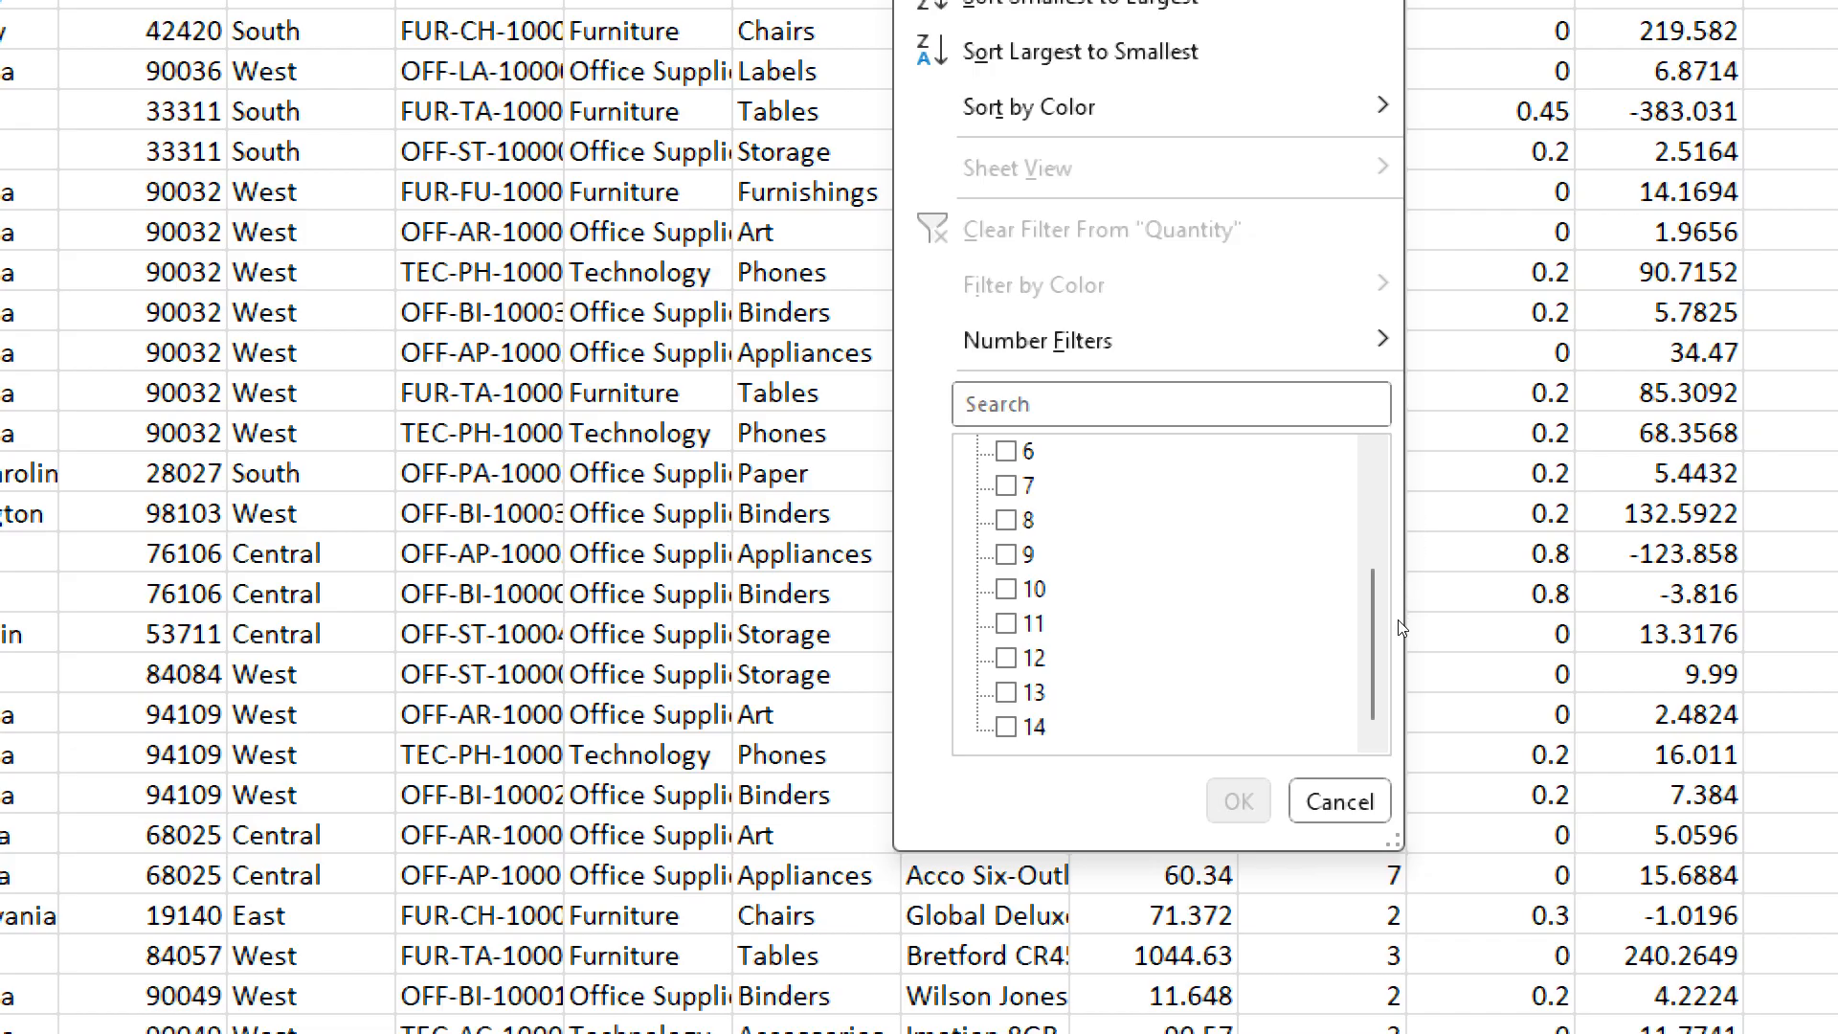
pyautogui.click(1007, 728)
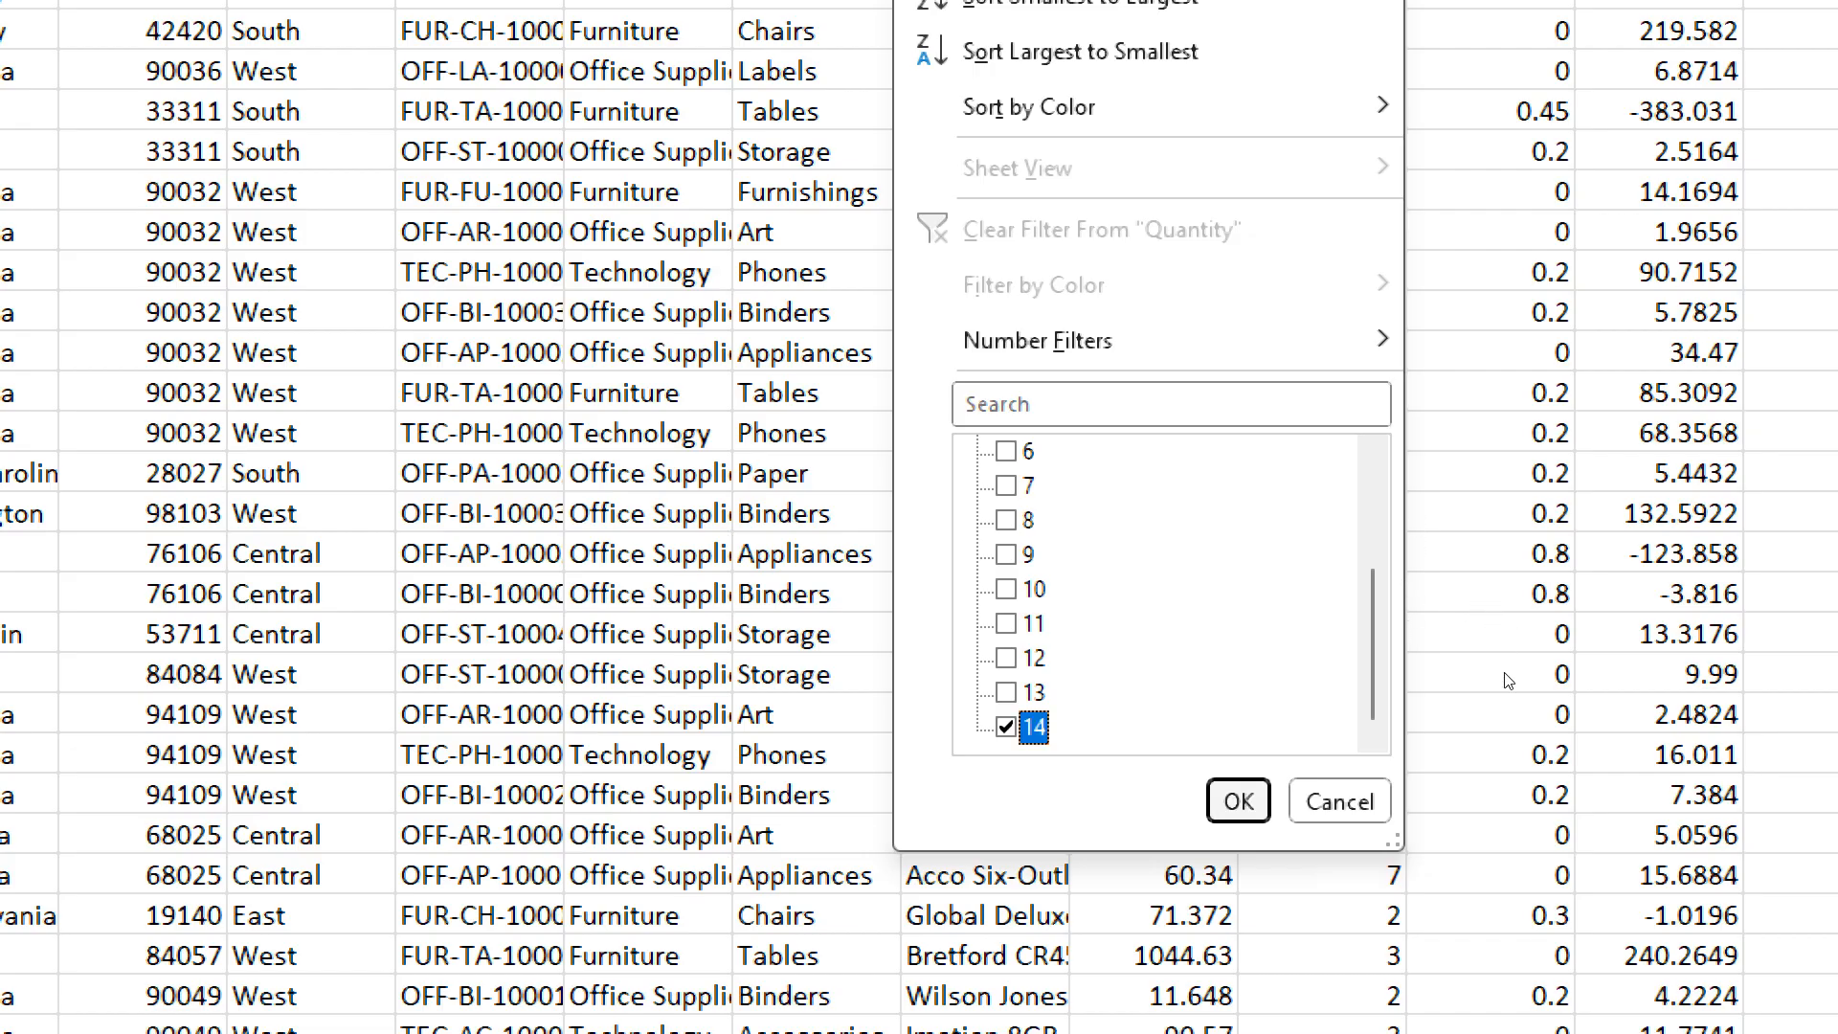
pyautogui.press('Return')
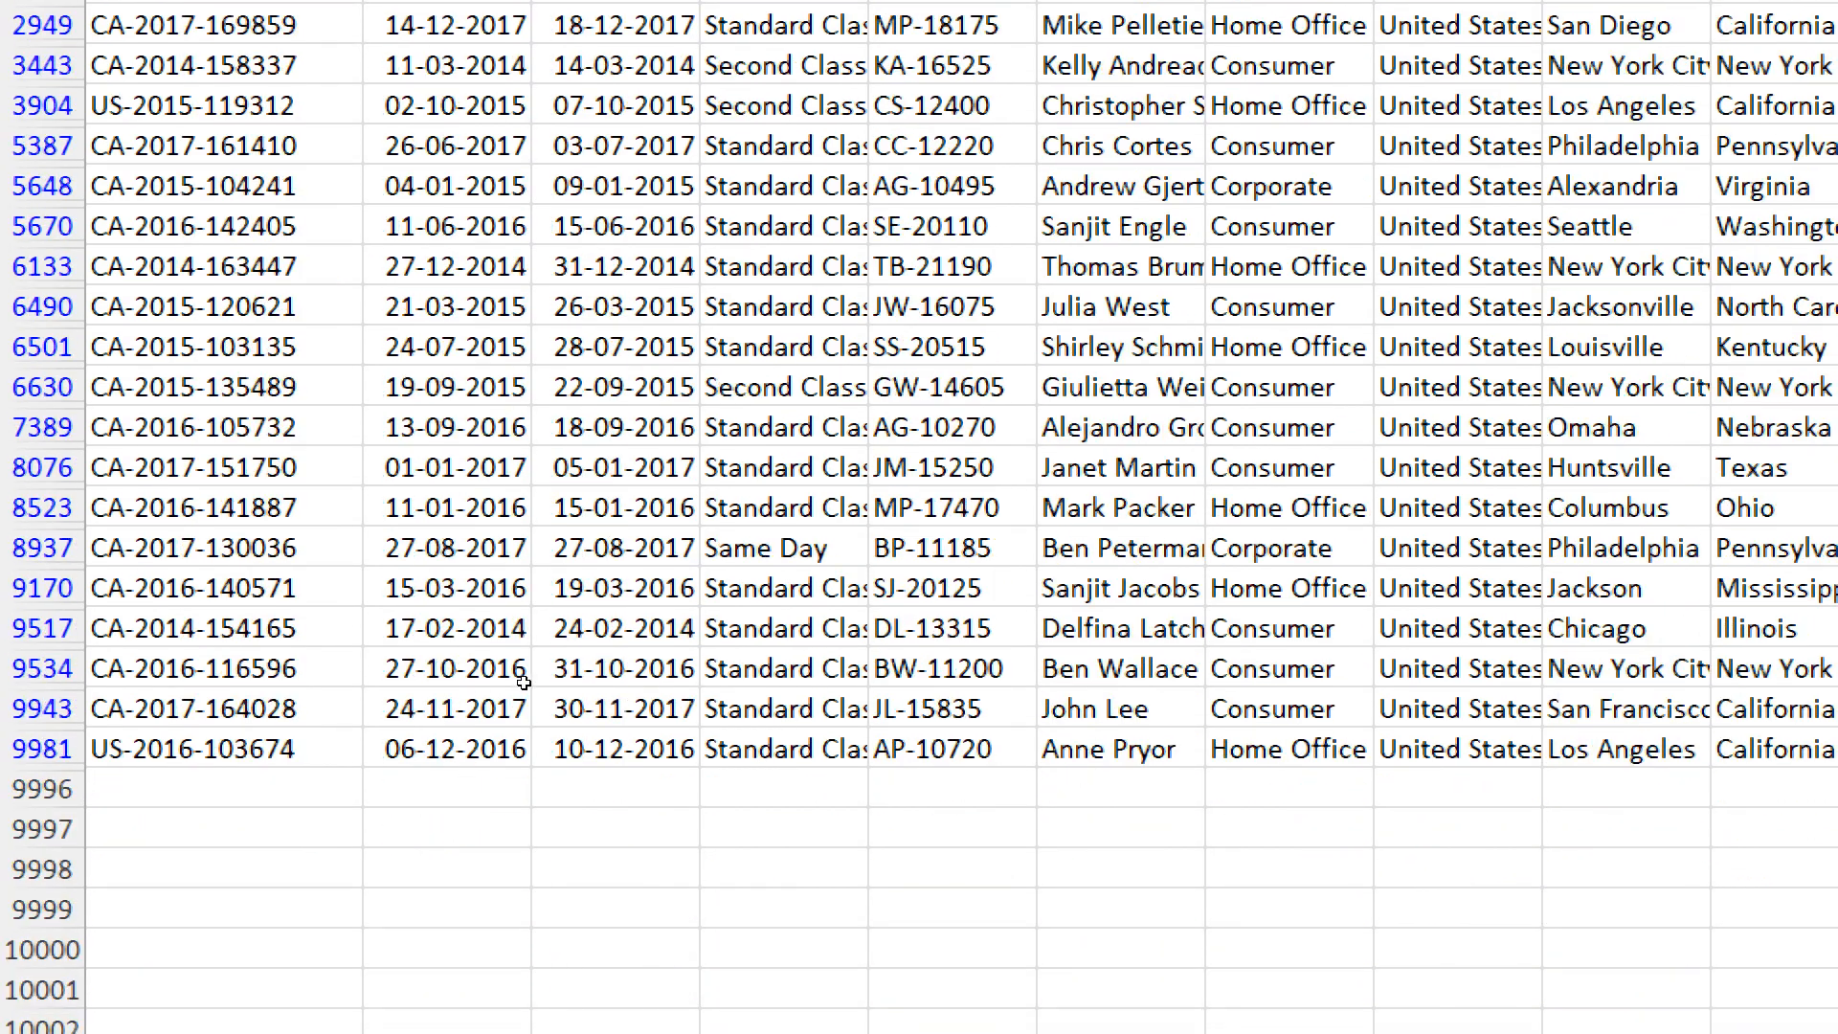
# - Look through the filtered orders and select the visible Quantity values from the last record upward
pyautogui.scroll(3, 555, 649)
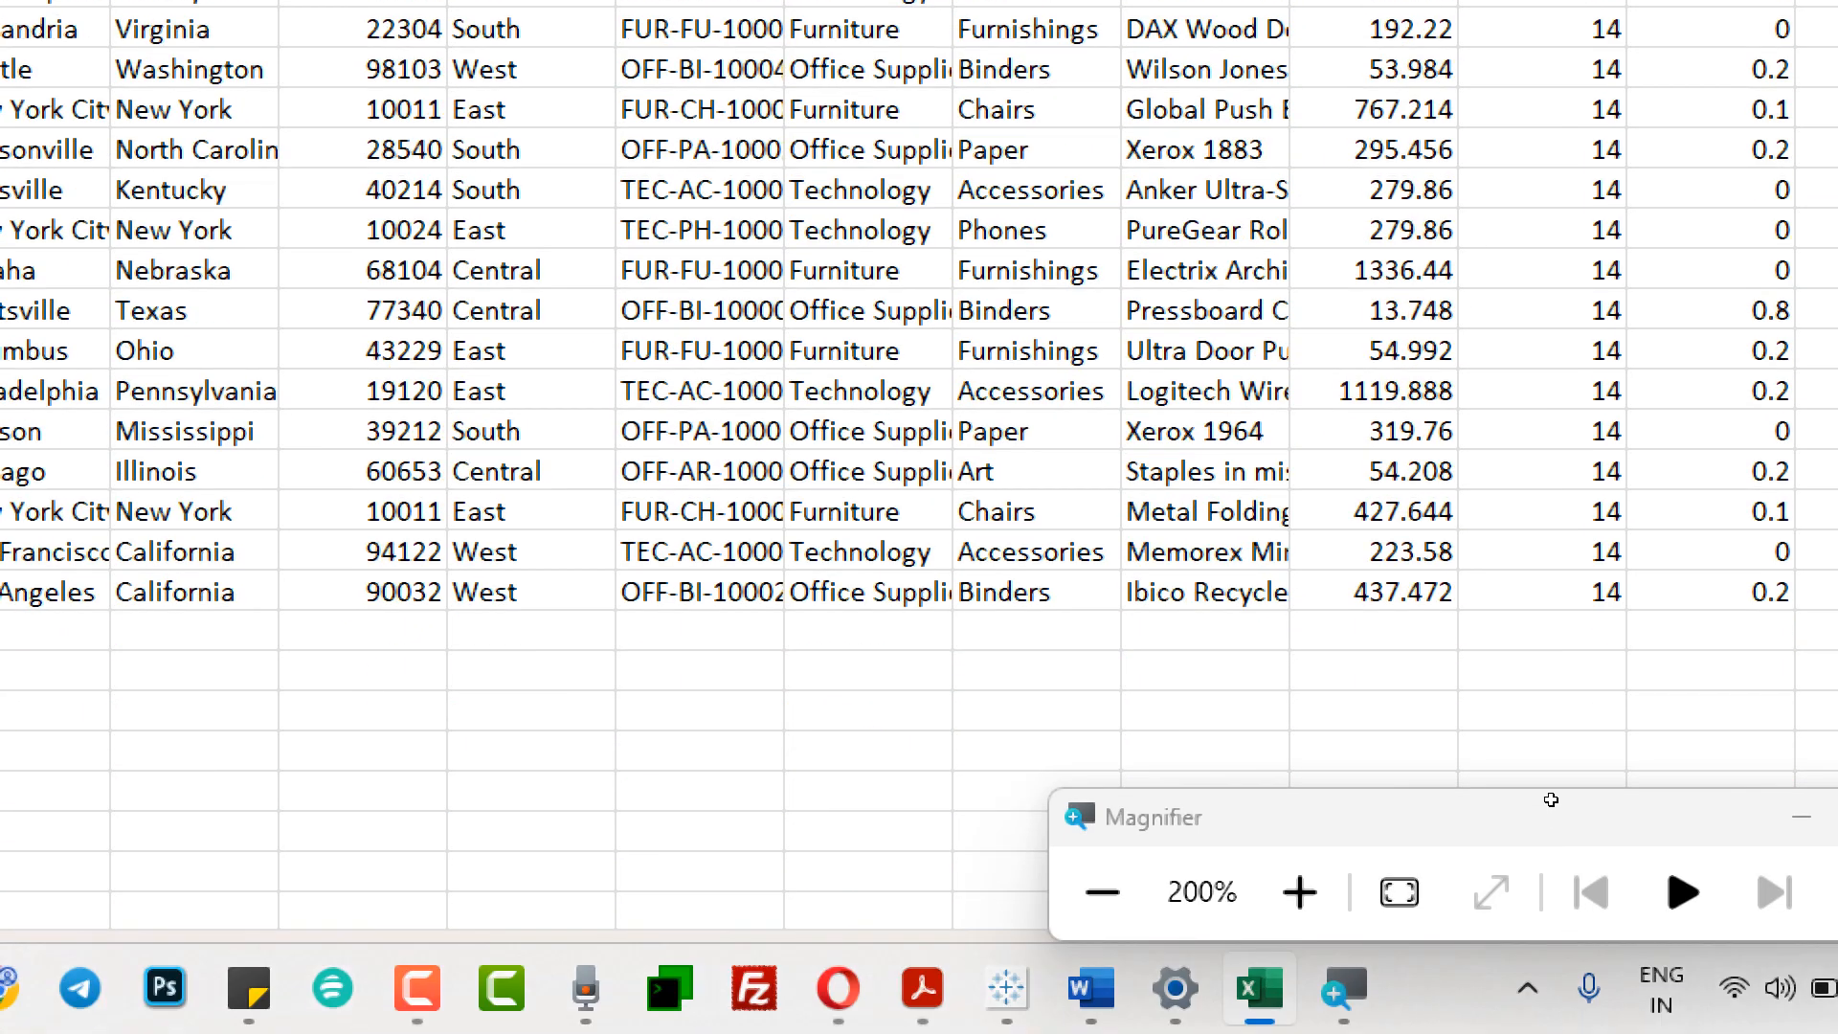
pyautogui.click(1540, 688)
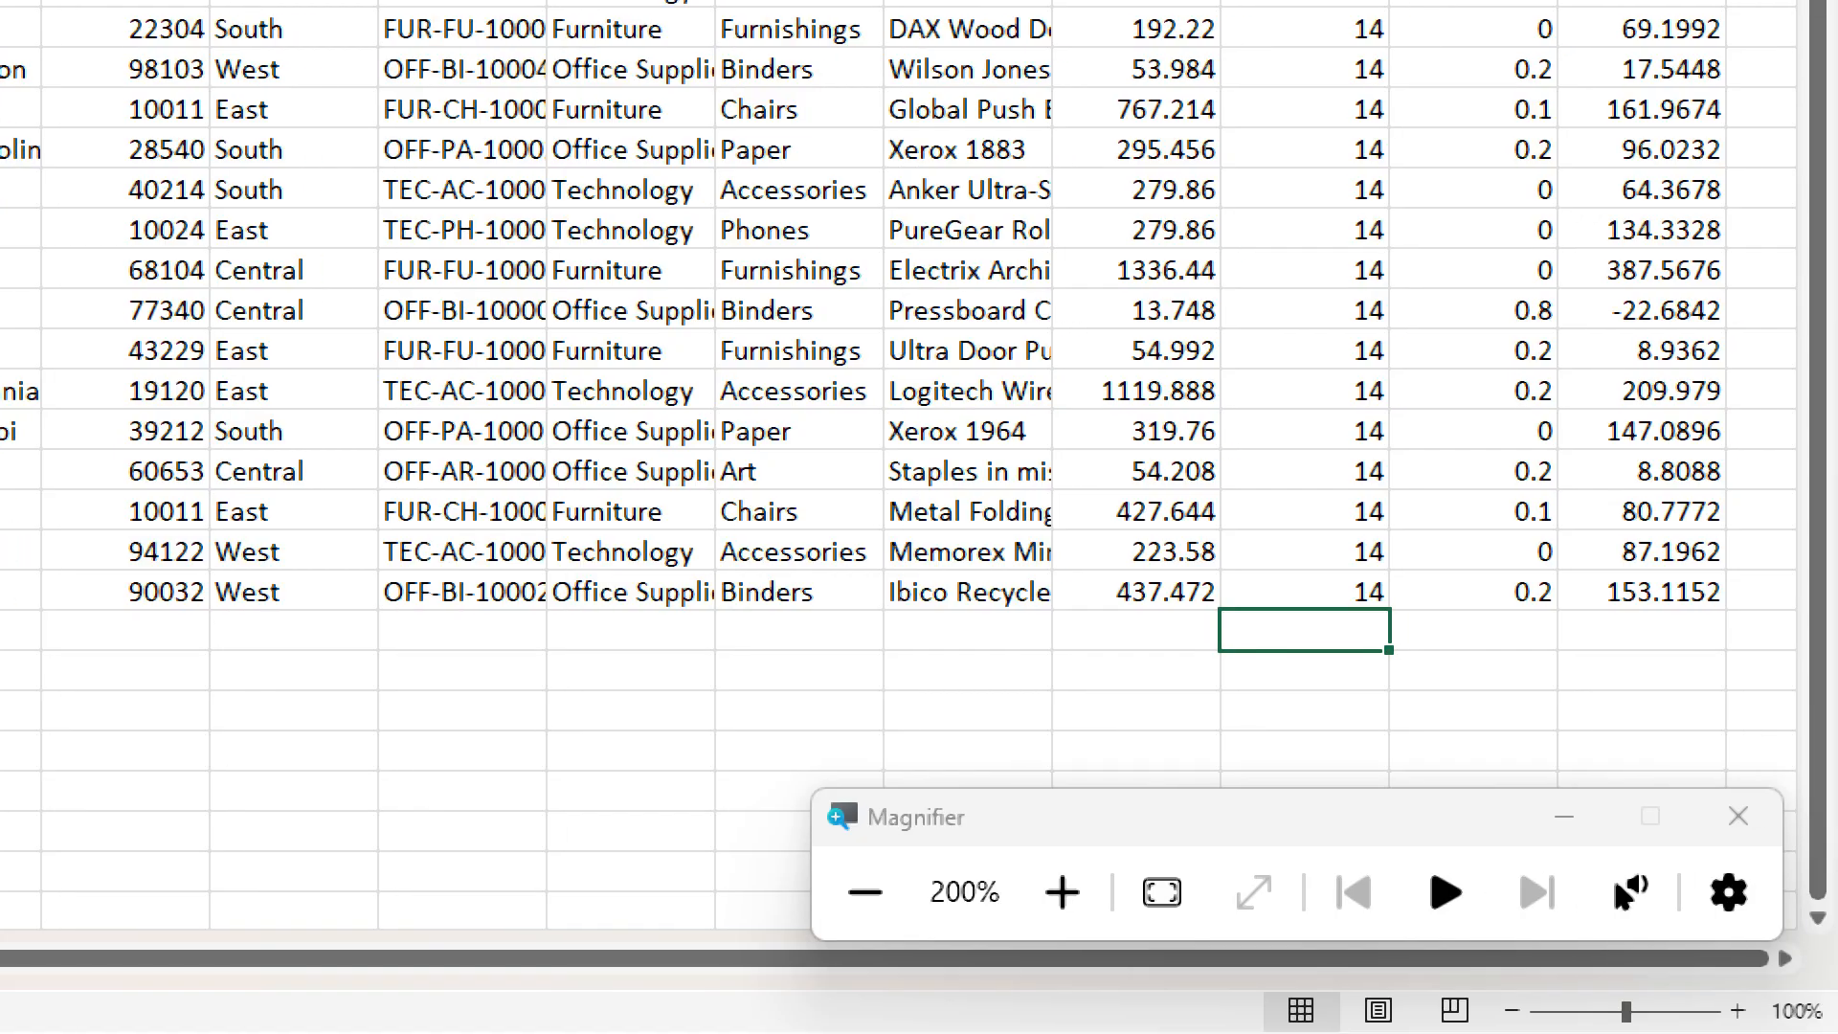
pyautogui.press('Up')
pyautogui.press('Left')
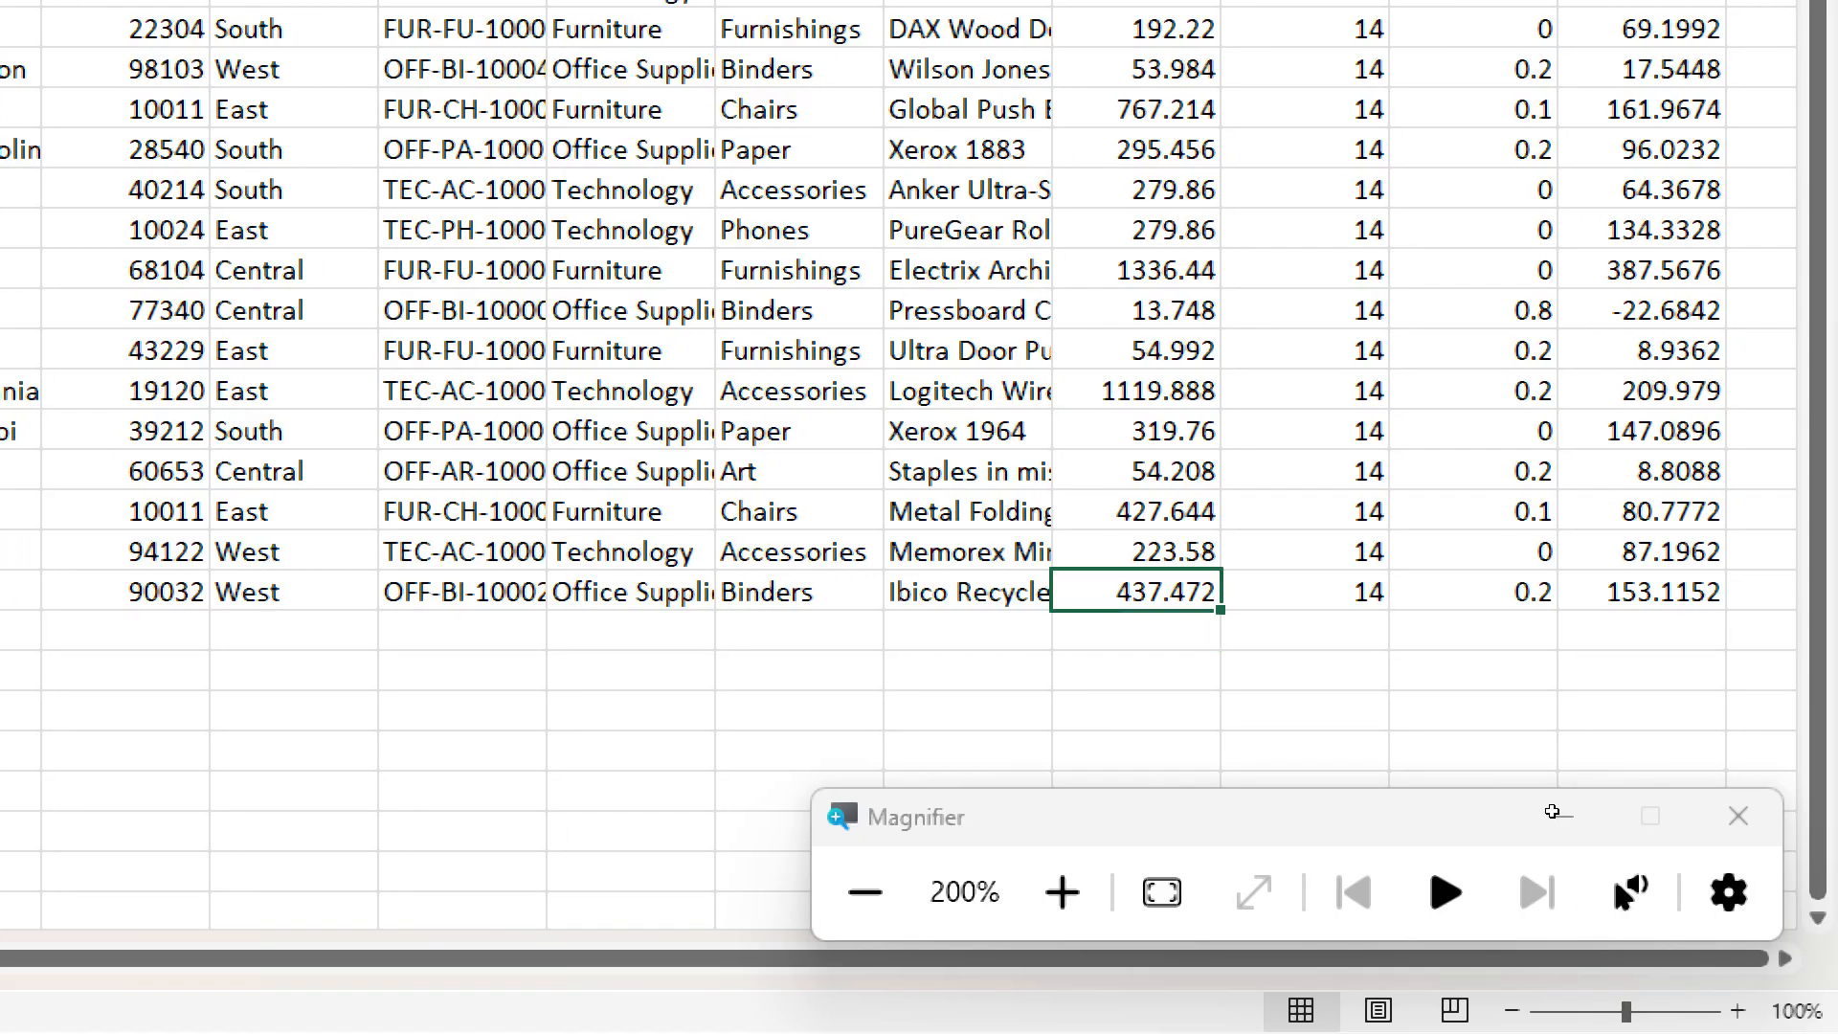
pyautogui.press('Right')
pyautogui.hotkey('ctrl', 'shift', 'Up')
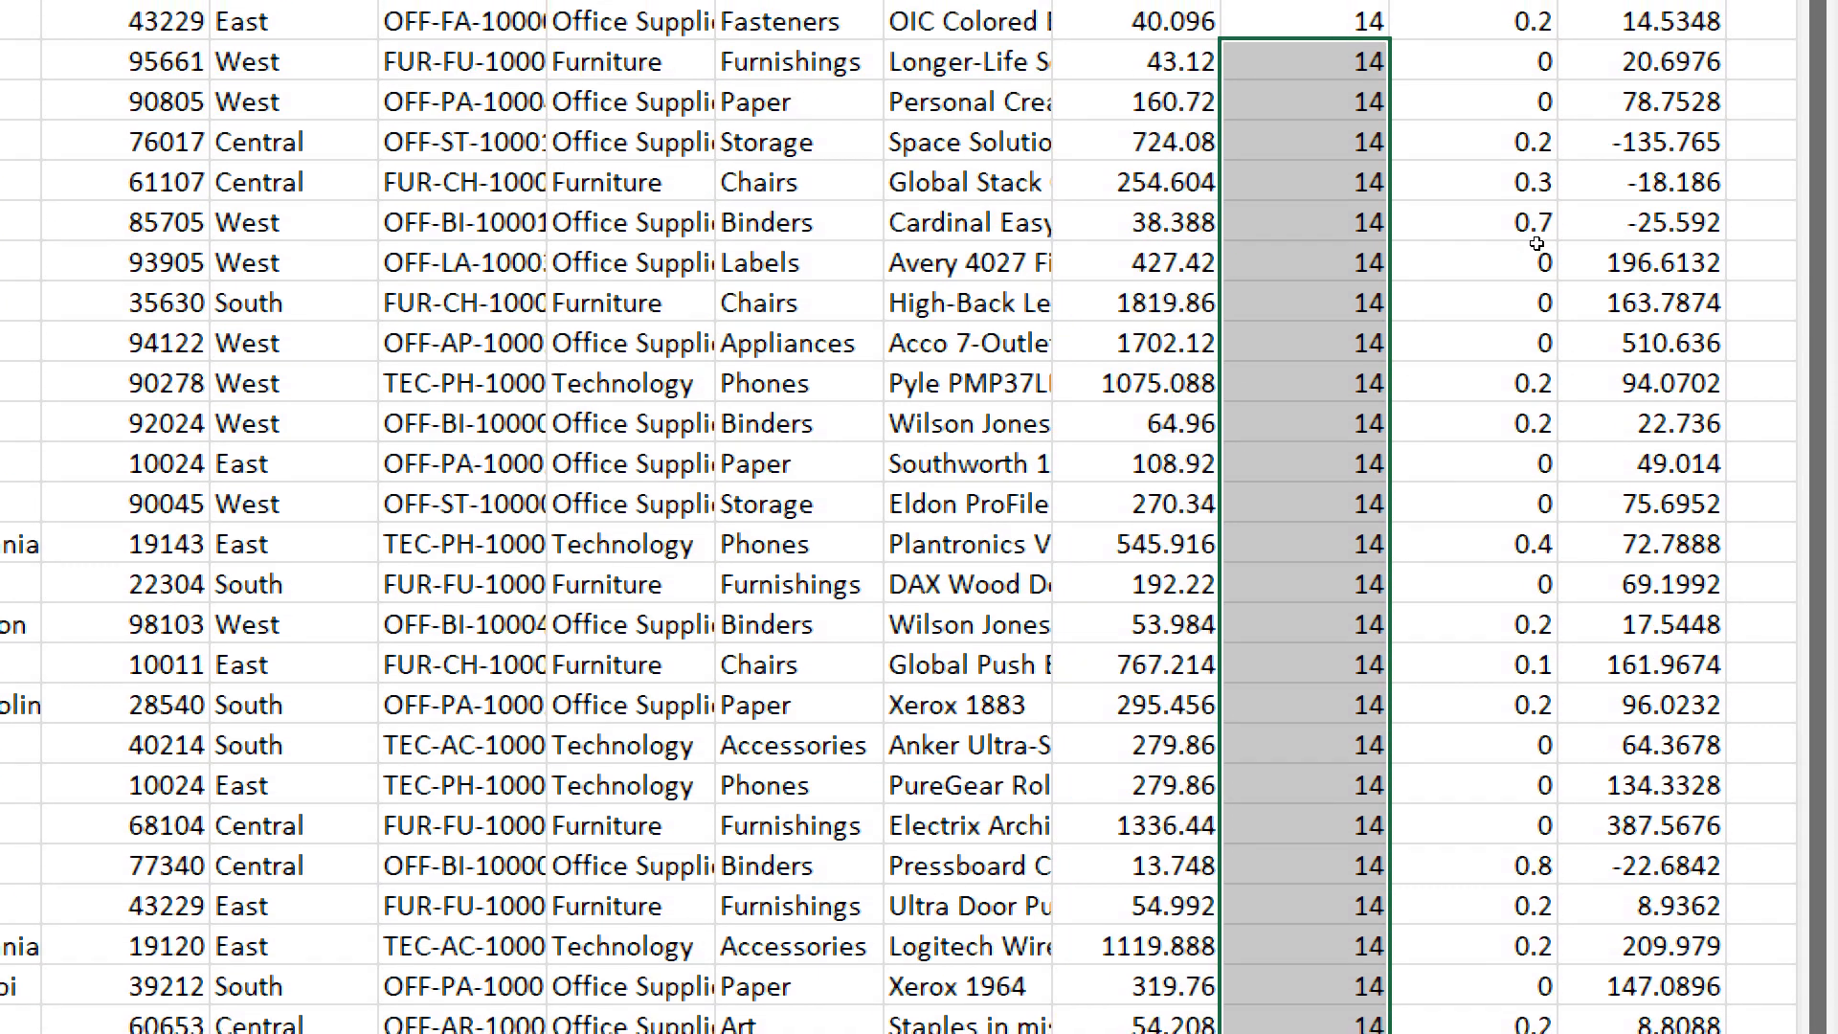
pyautogui.hotkey('shift', 'Down')
pyautogui.hotkey('shift', 'Down')
pyautogui.hotkey('shift', 'Up')
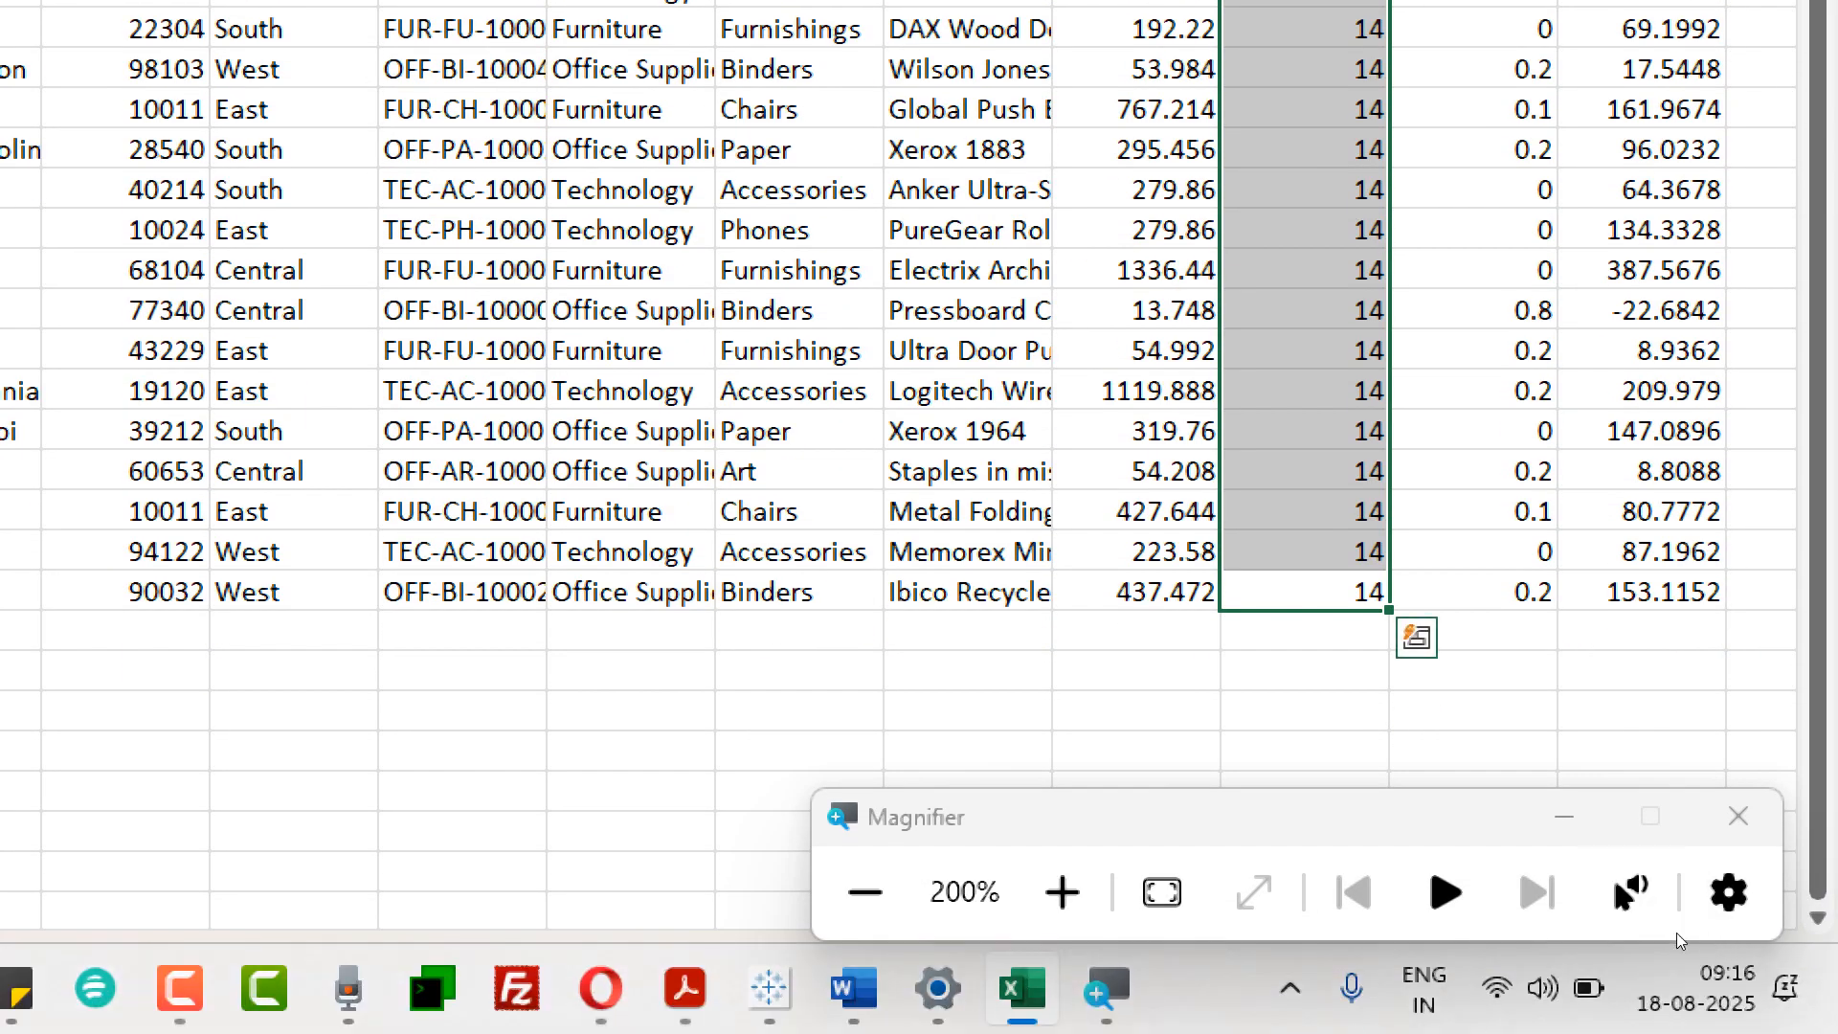
# - Move the Magnifier window out of the way, switch to the syllabus PDF in Acrobat and highlight the words "Action filters"
pyautogui.moveTo(1400, 817); pyautogui.dragTo(1344, 485)
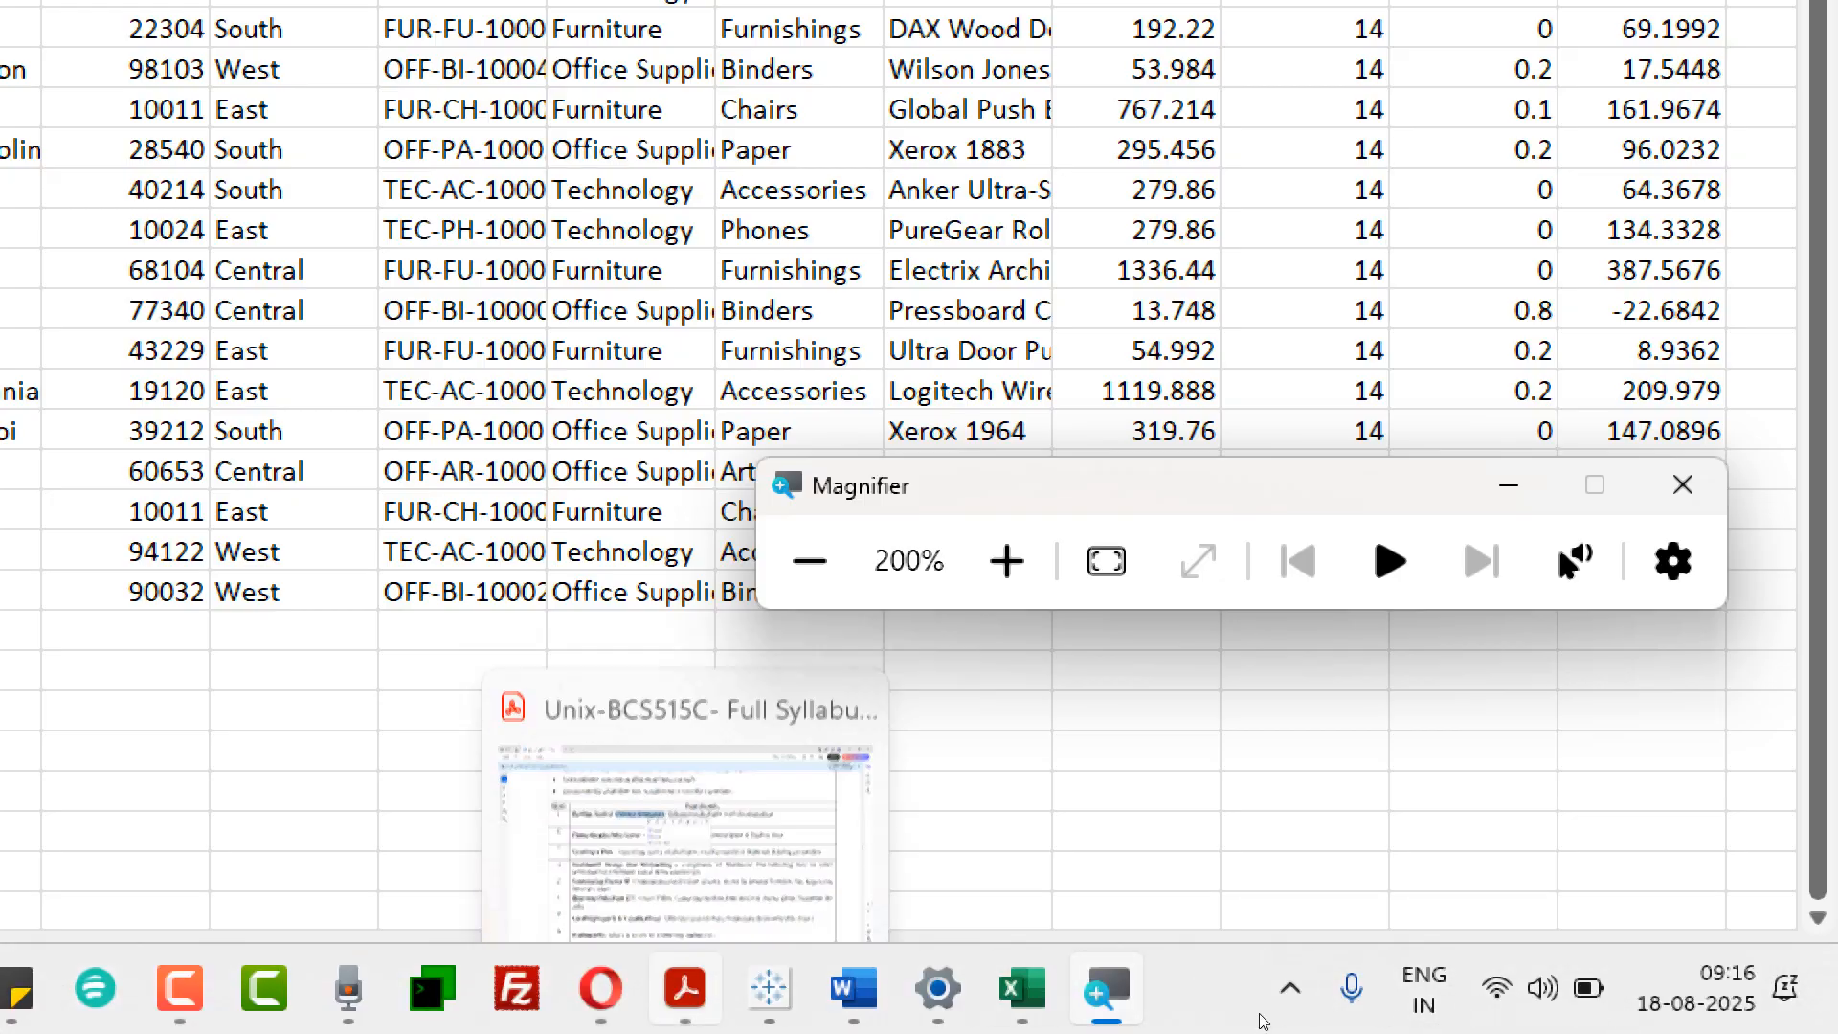
pyautogui.click(1260, 1020)
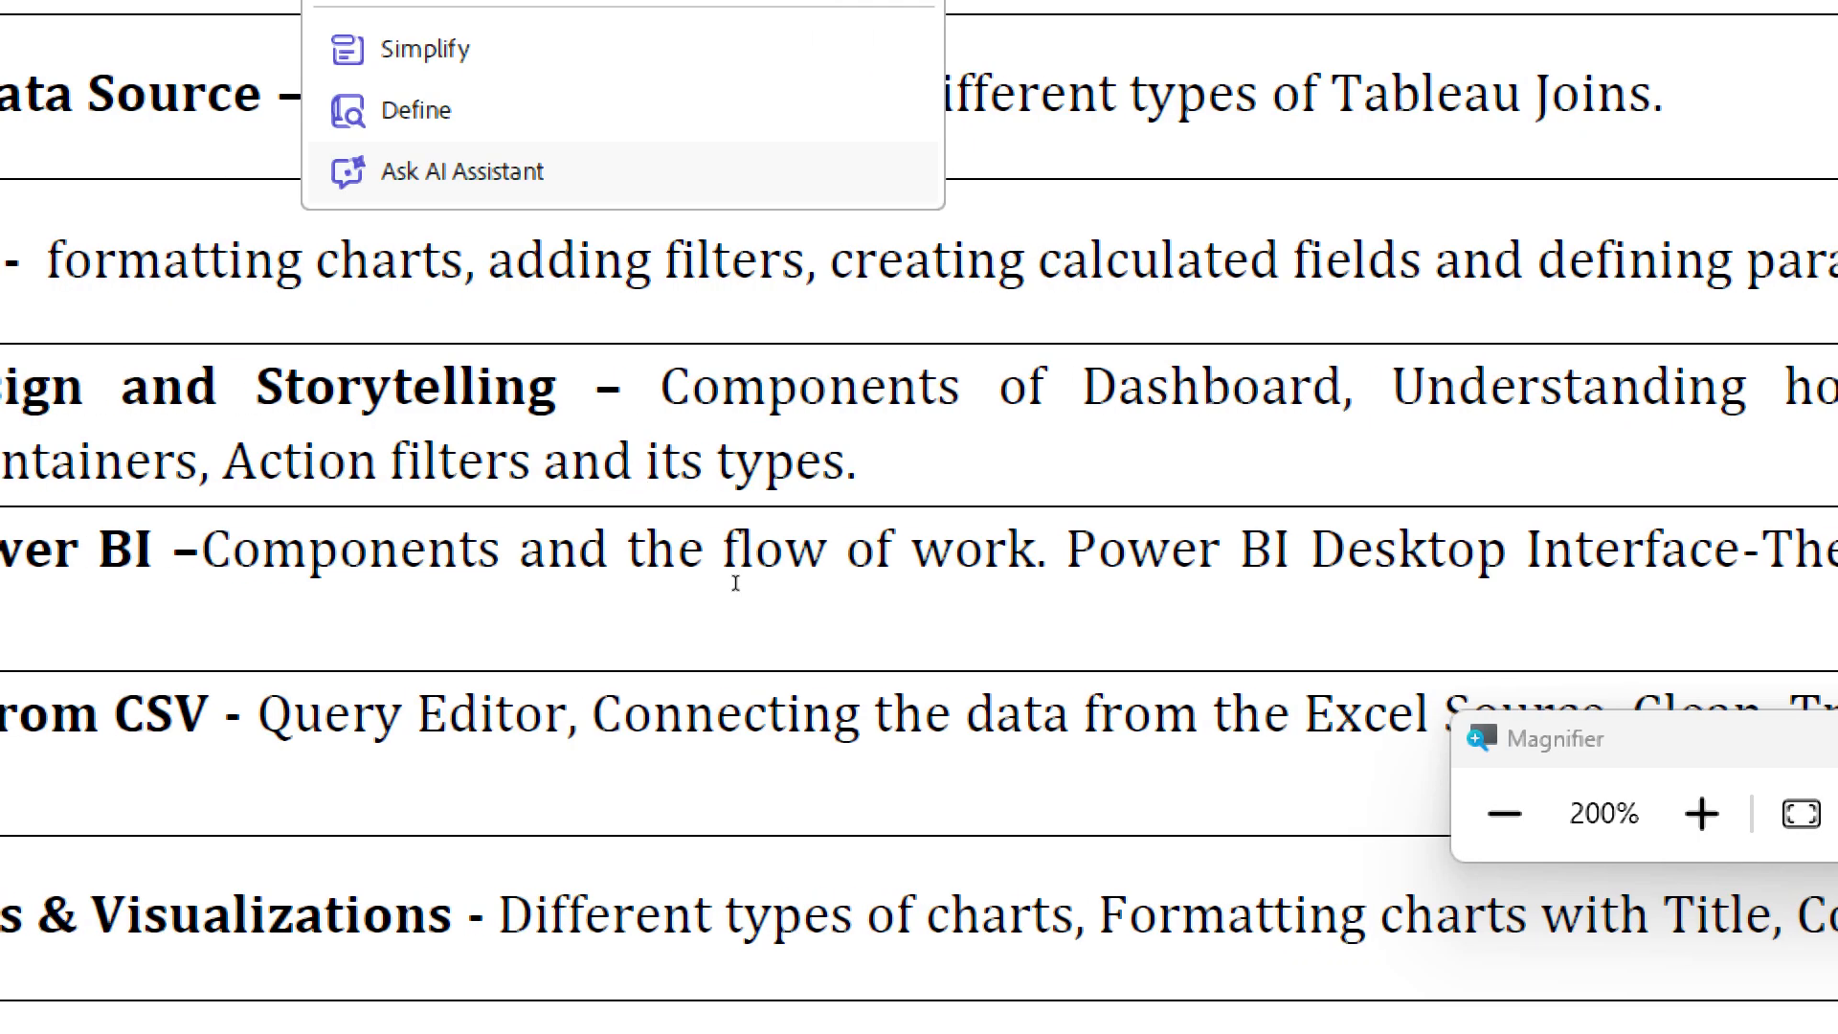
pyautogui.moveTo(685, 624); pyautogui.dragTo(813, 627)
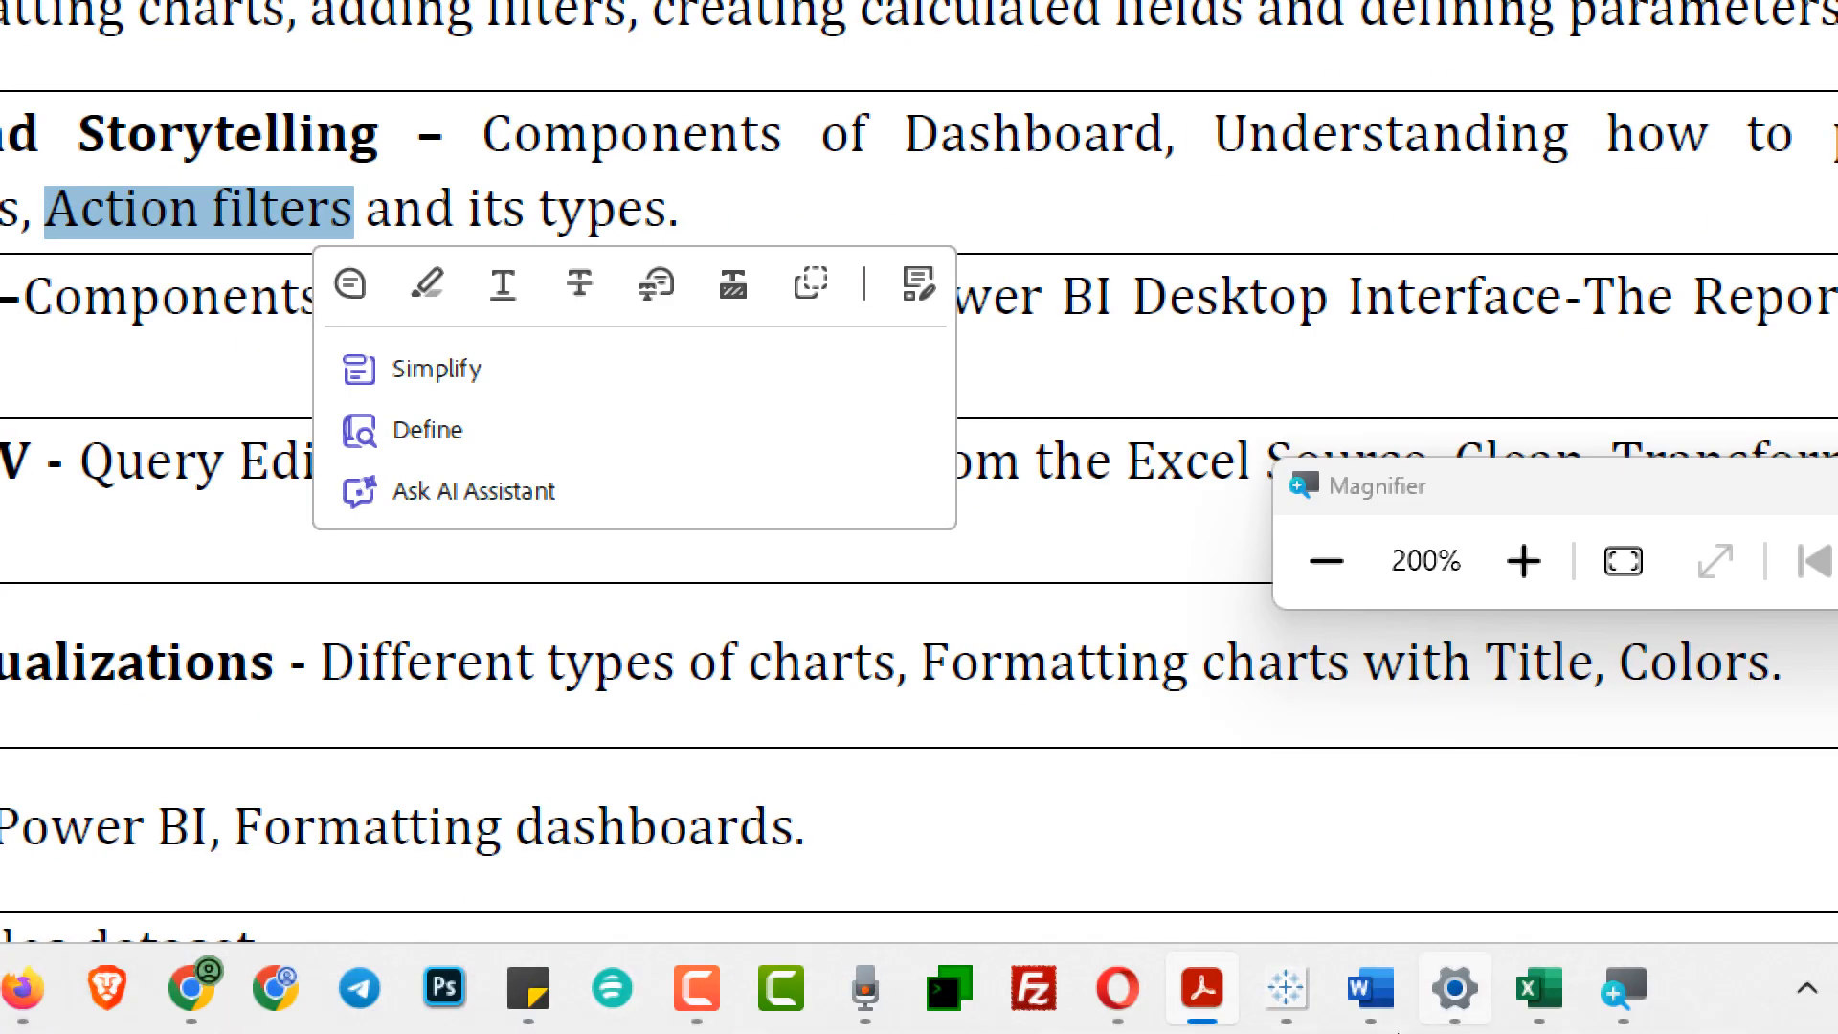
# - Return to the Superstore workbook in Excel, reset the magnification to 100% and select the filtered table from Order ID through Profit
pyautogui.click(1539, 989)
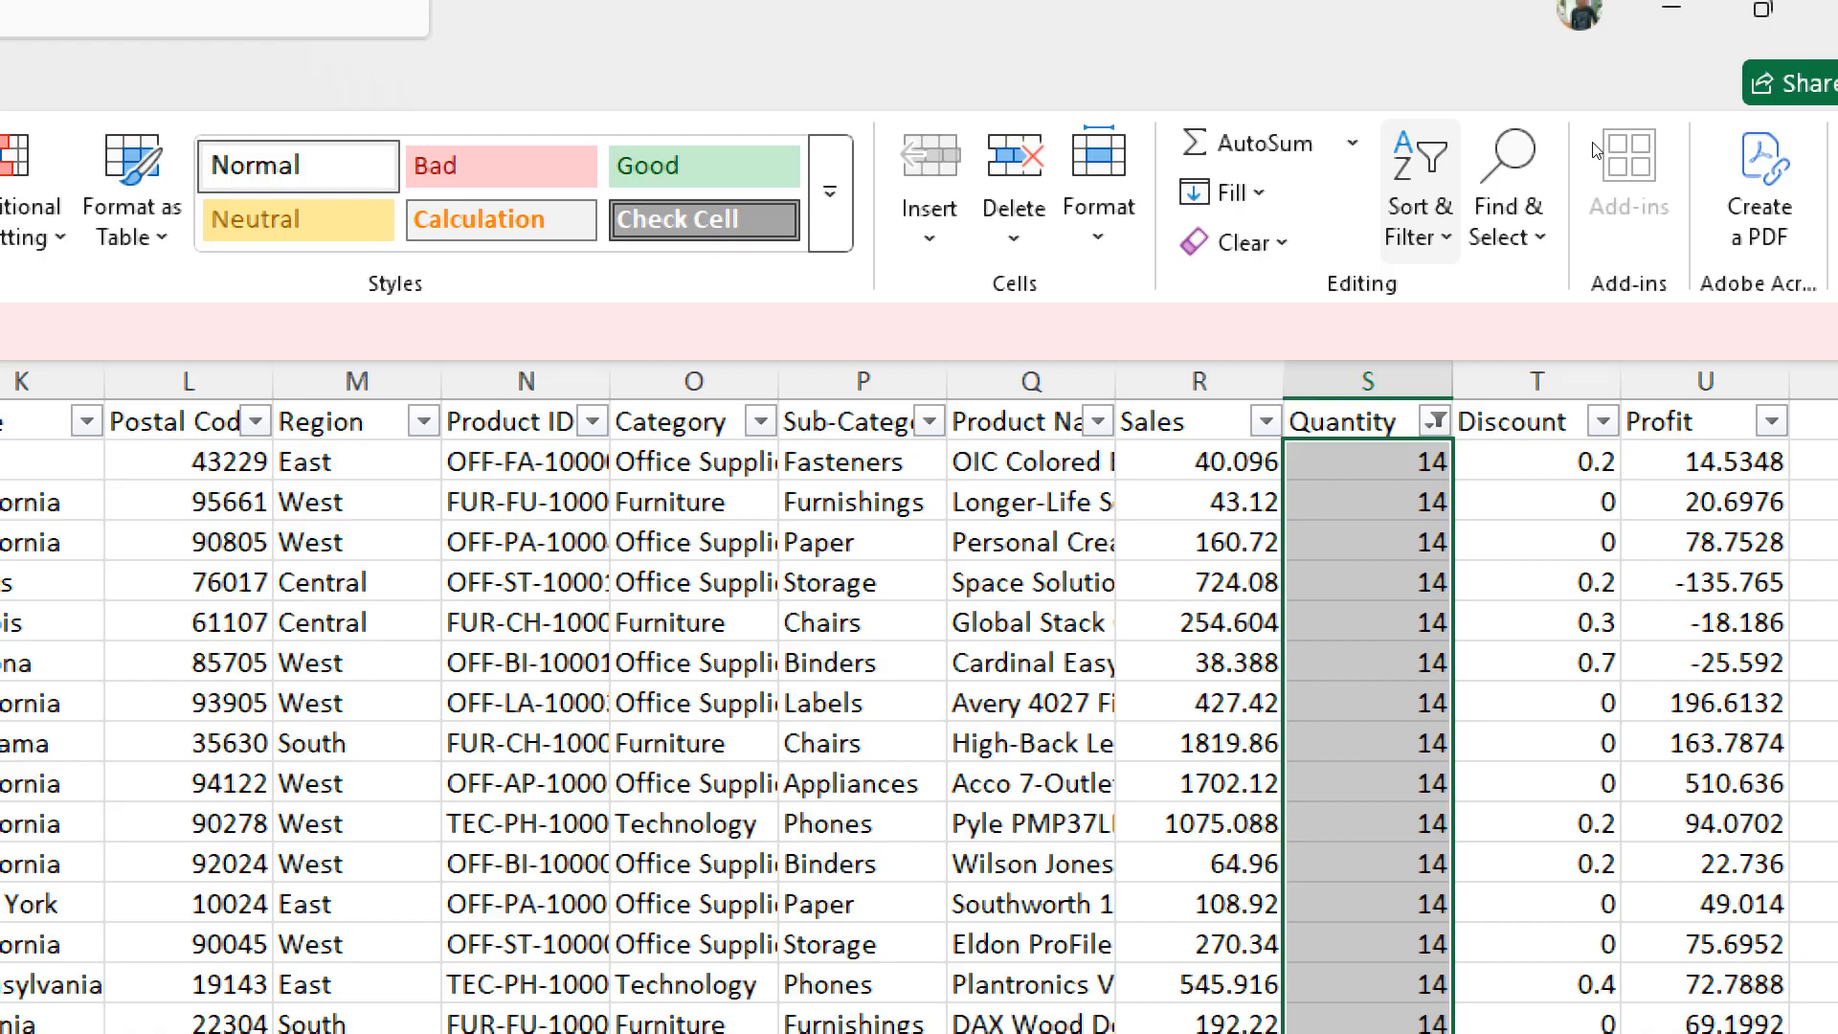
pyautogui.click(525, 543)
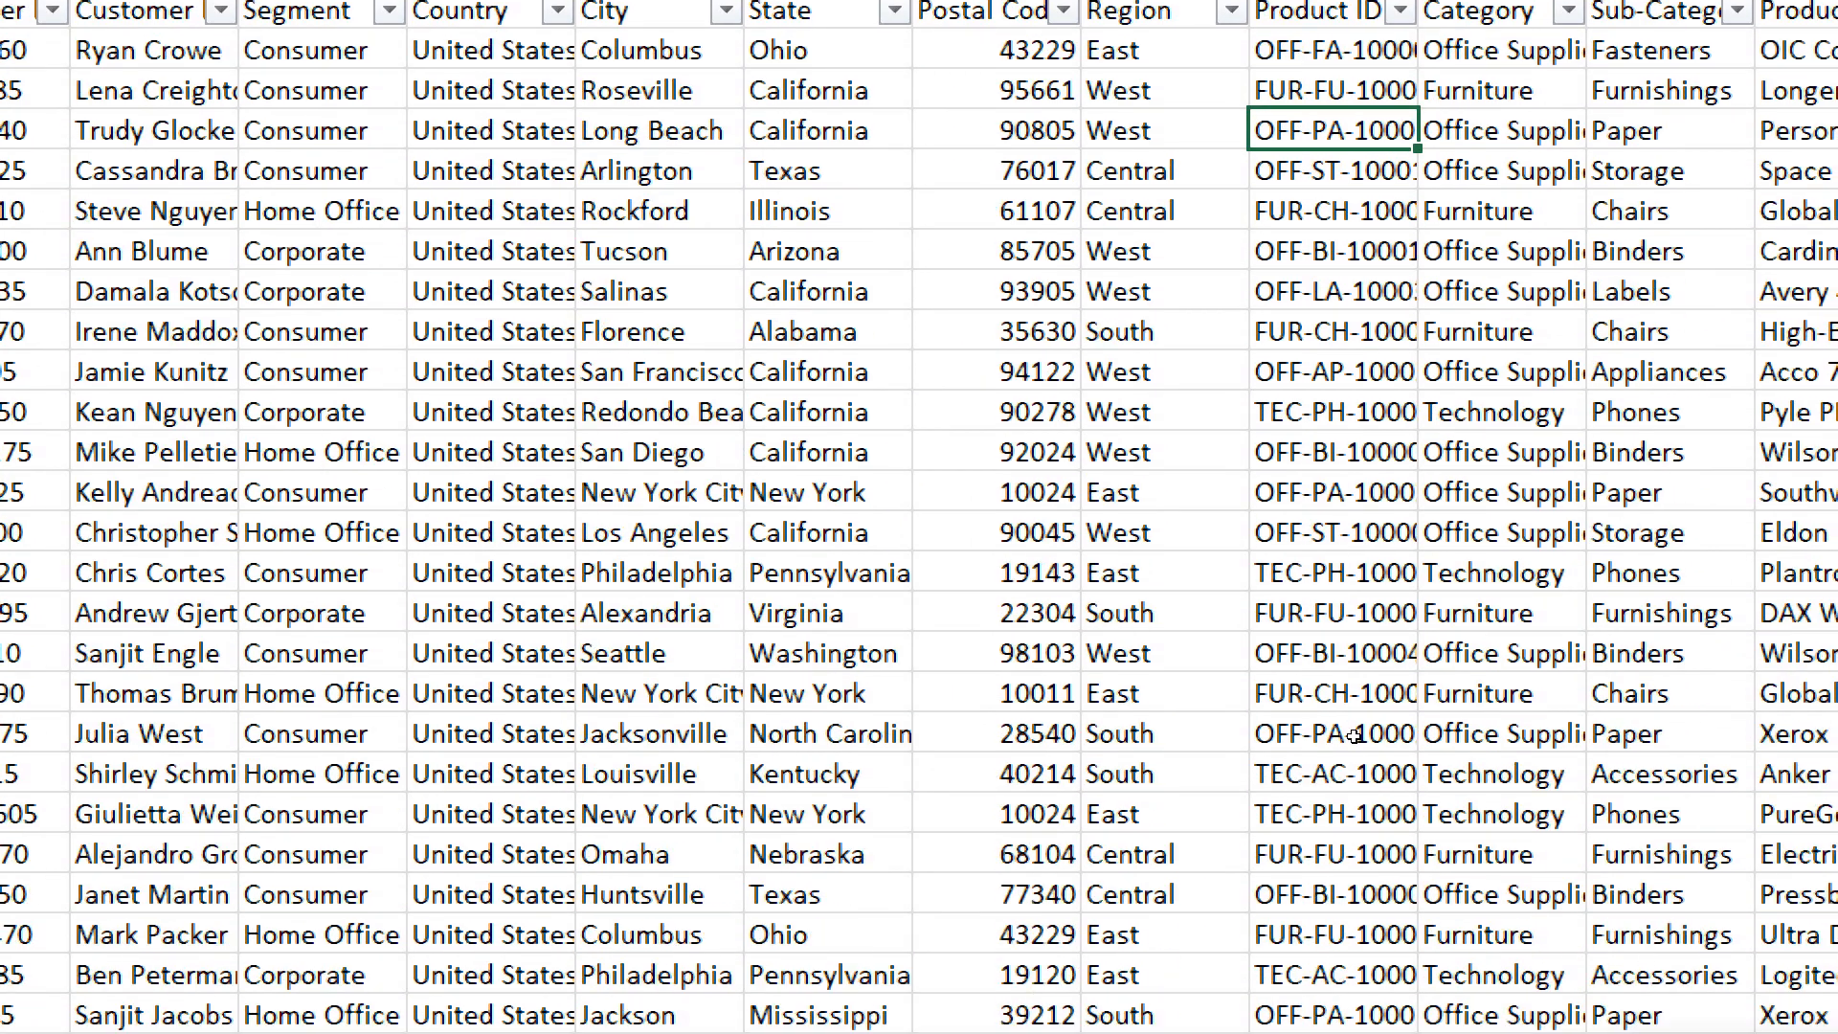
pyautogui.press('super+minus')
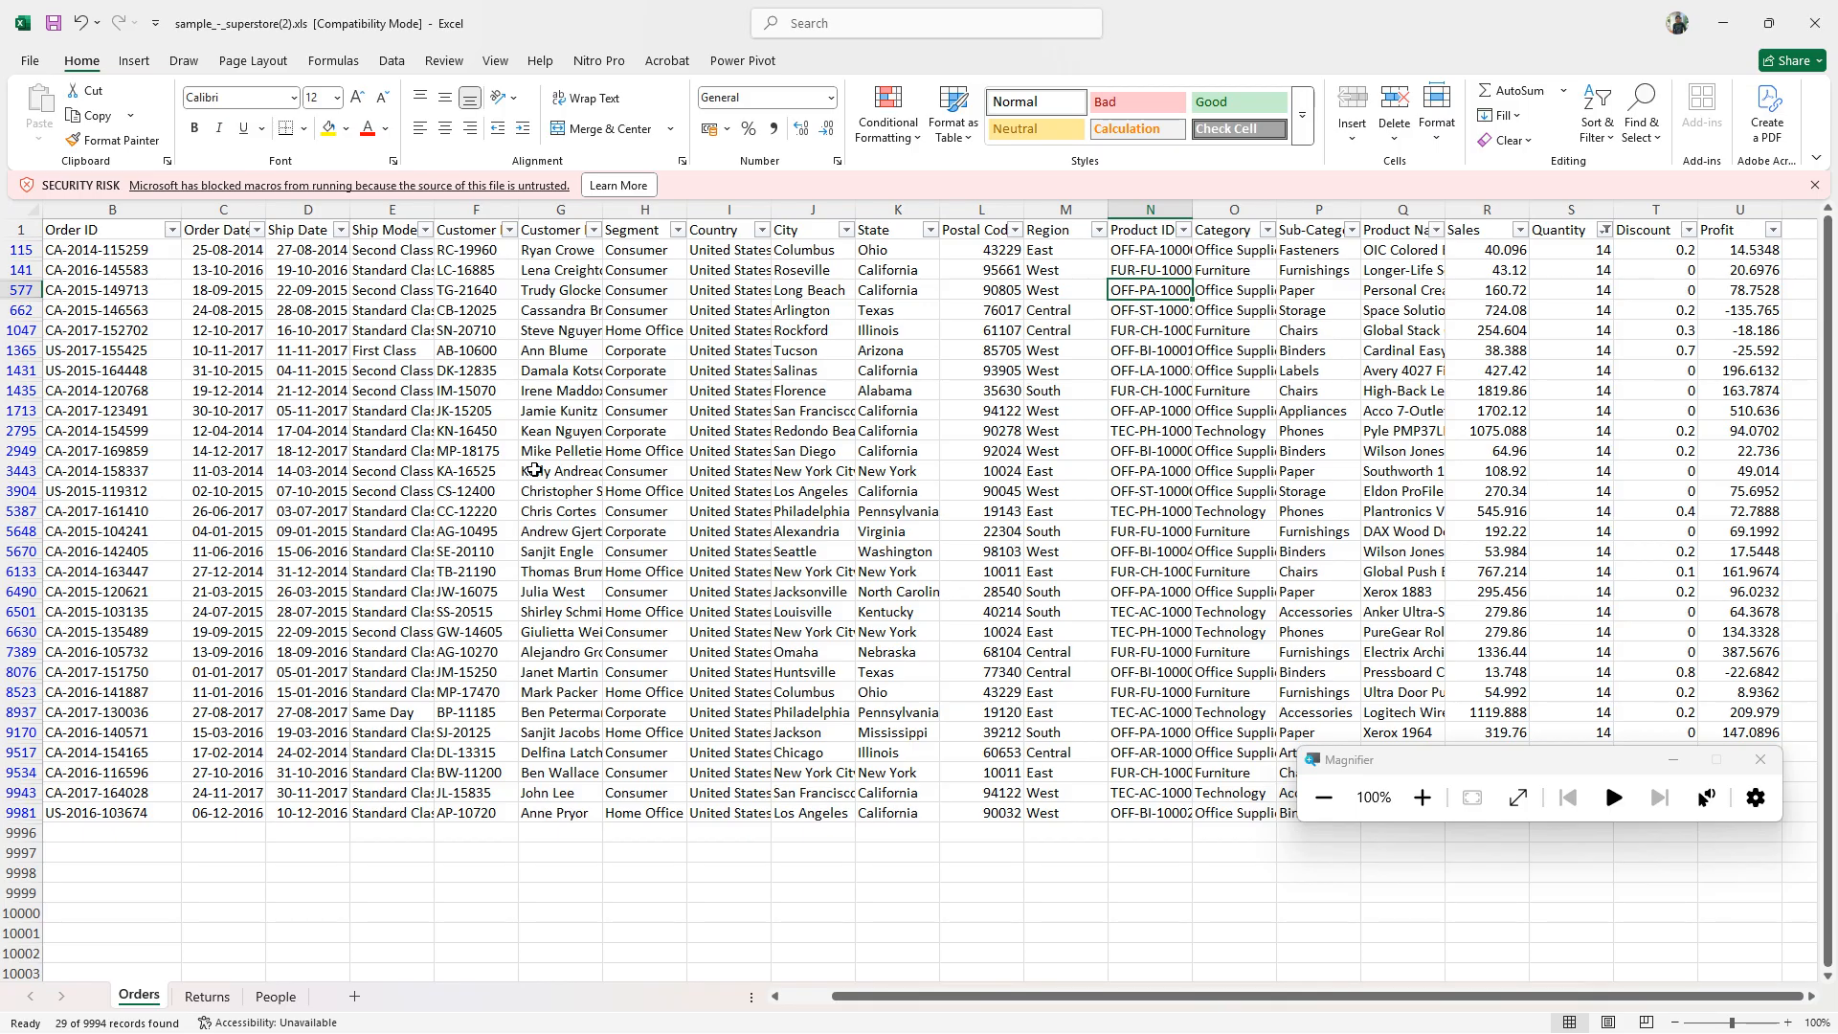
pyautogui.click(287, 371)
pyautogui.moveTo(149, 239); pyautogui.dragTo(1698, 804)
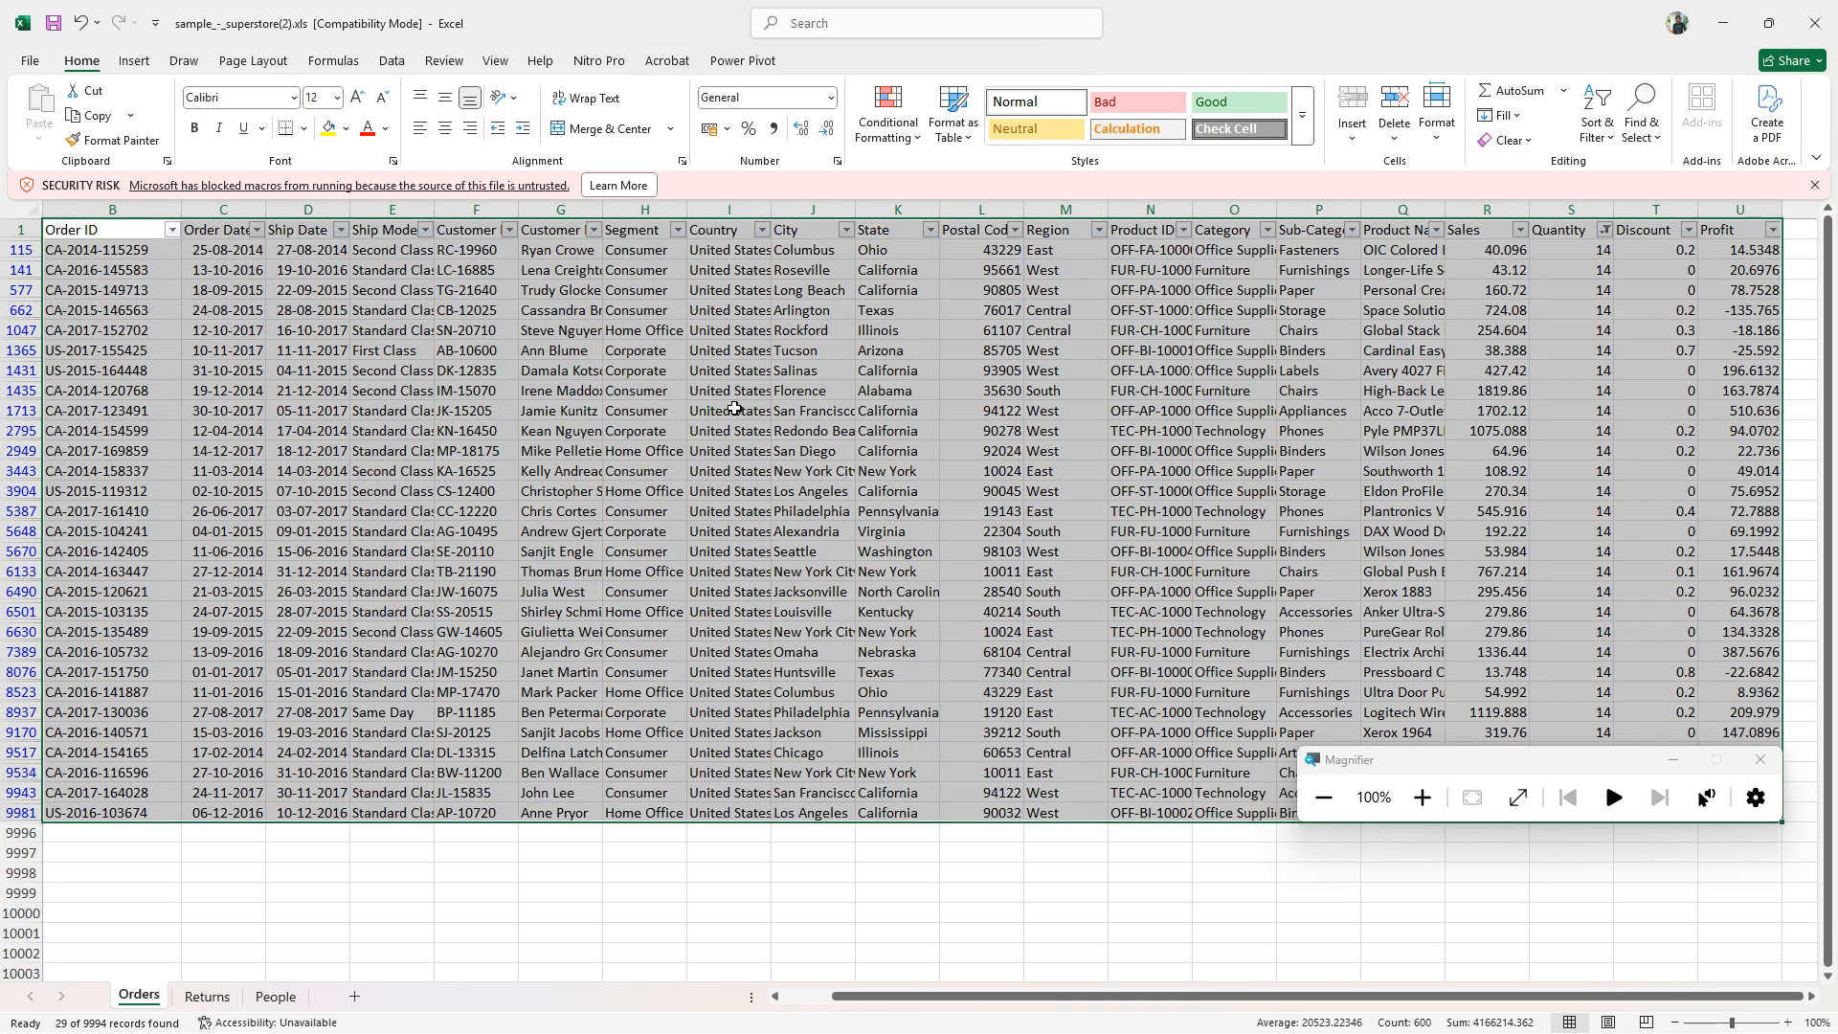
# - Magnify the screen to 200% and examine Excel's chart types for the selected orders, including PivotChart and column or bar charts
pyautogui.click(134, 61)
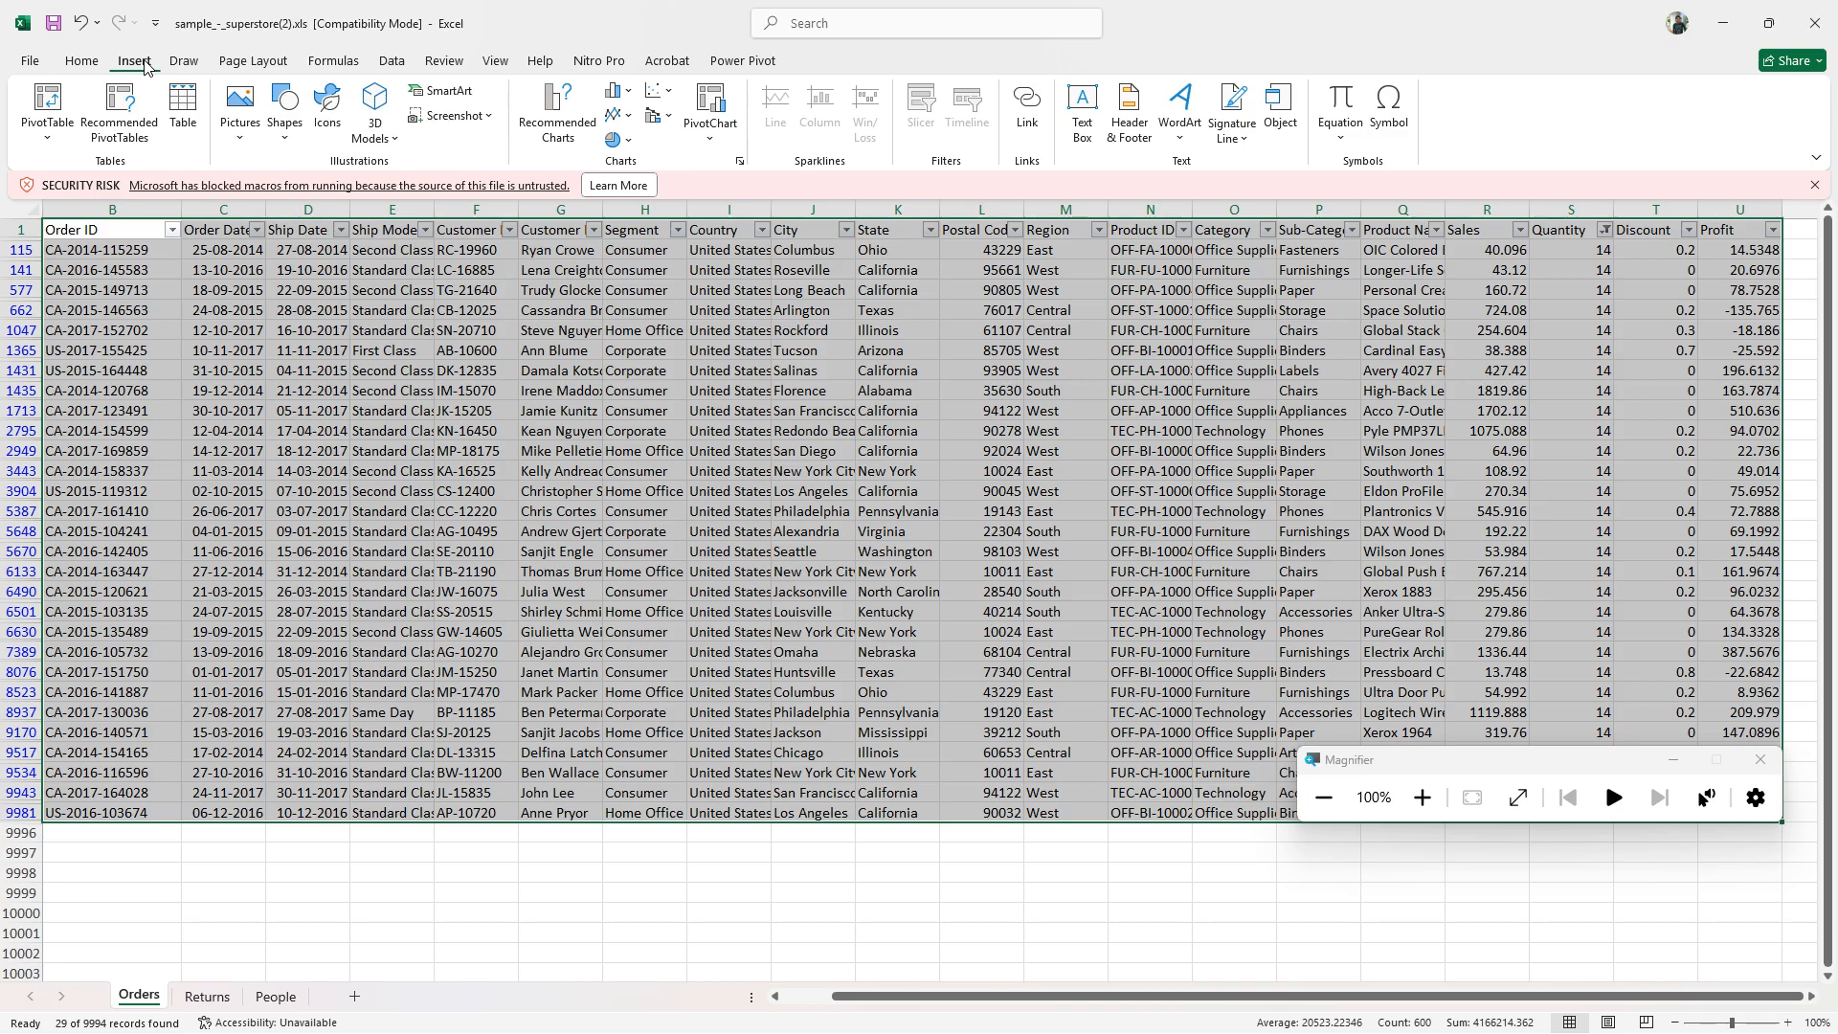
pyautogui.click(94, 63)
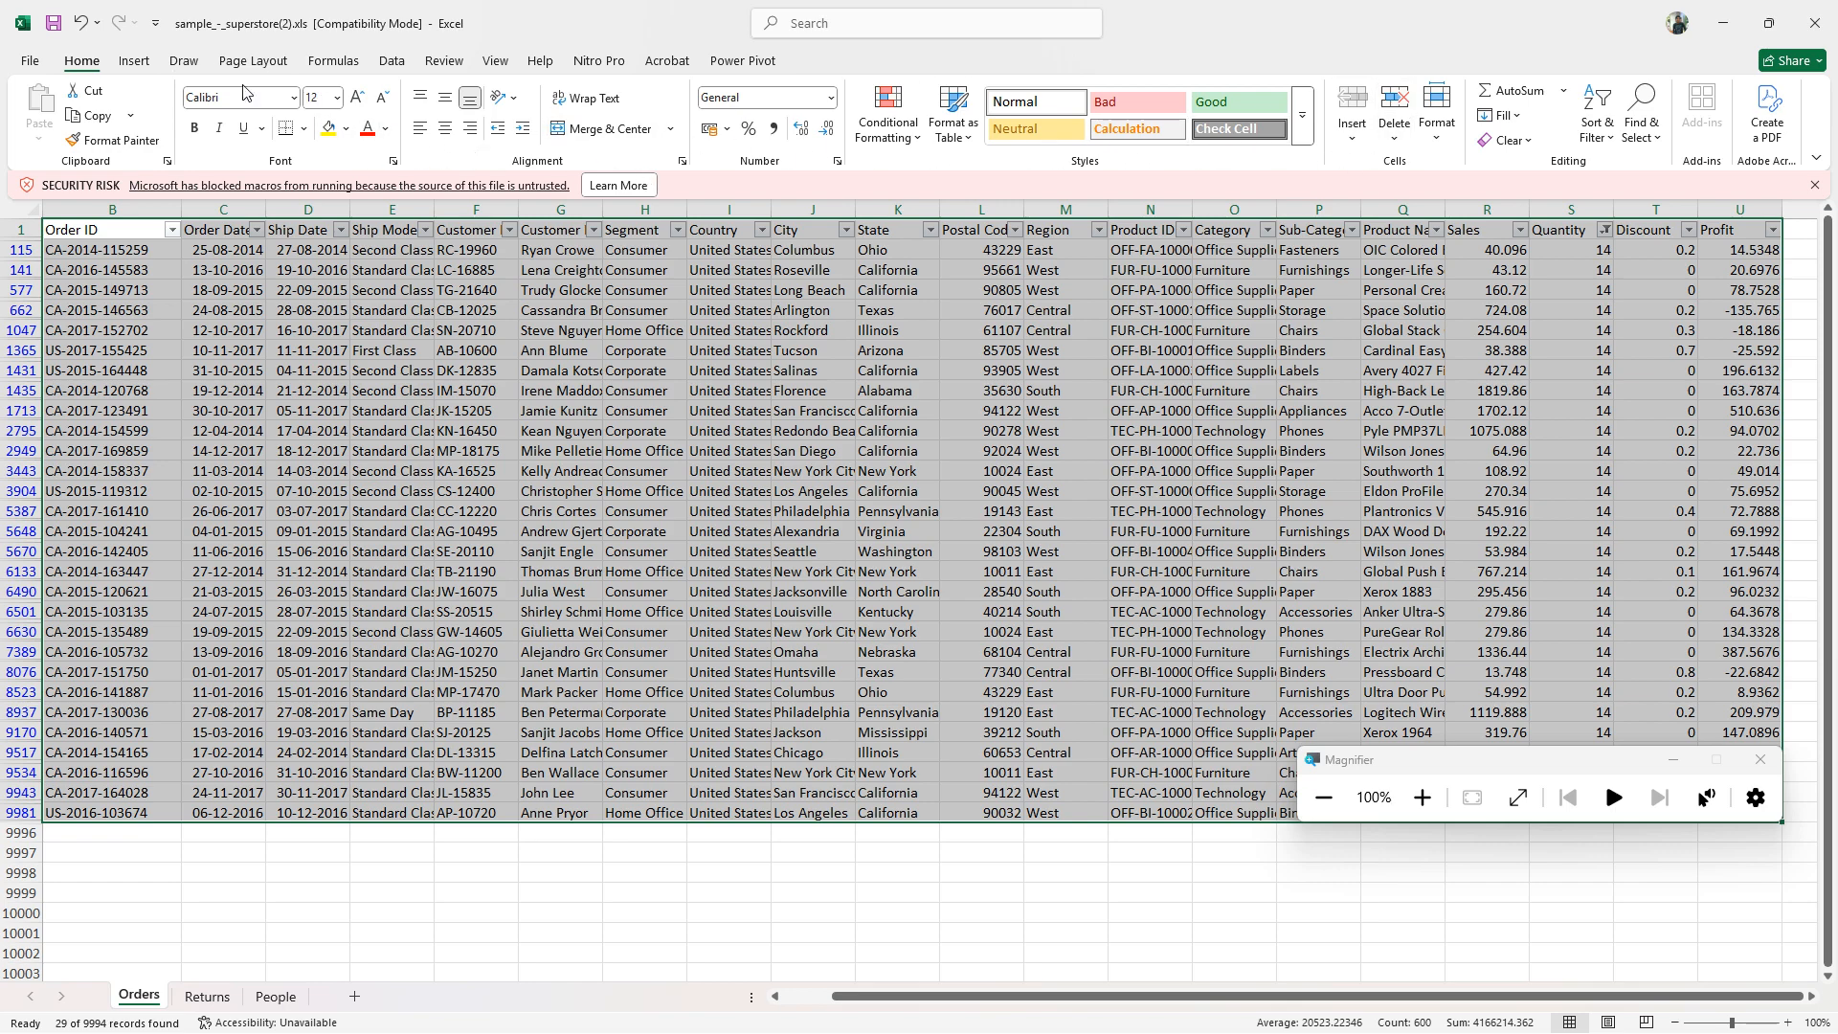
pyautogui.click(146, 65)
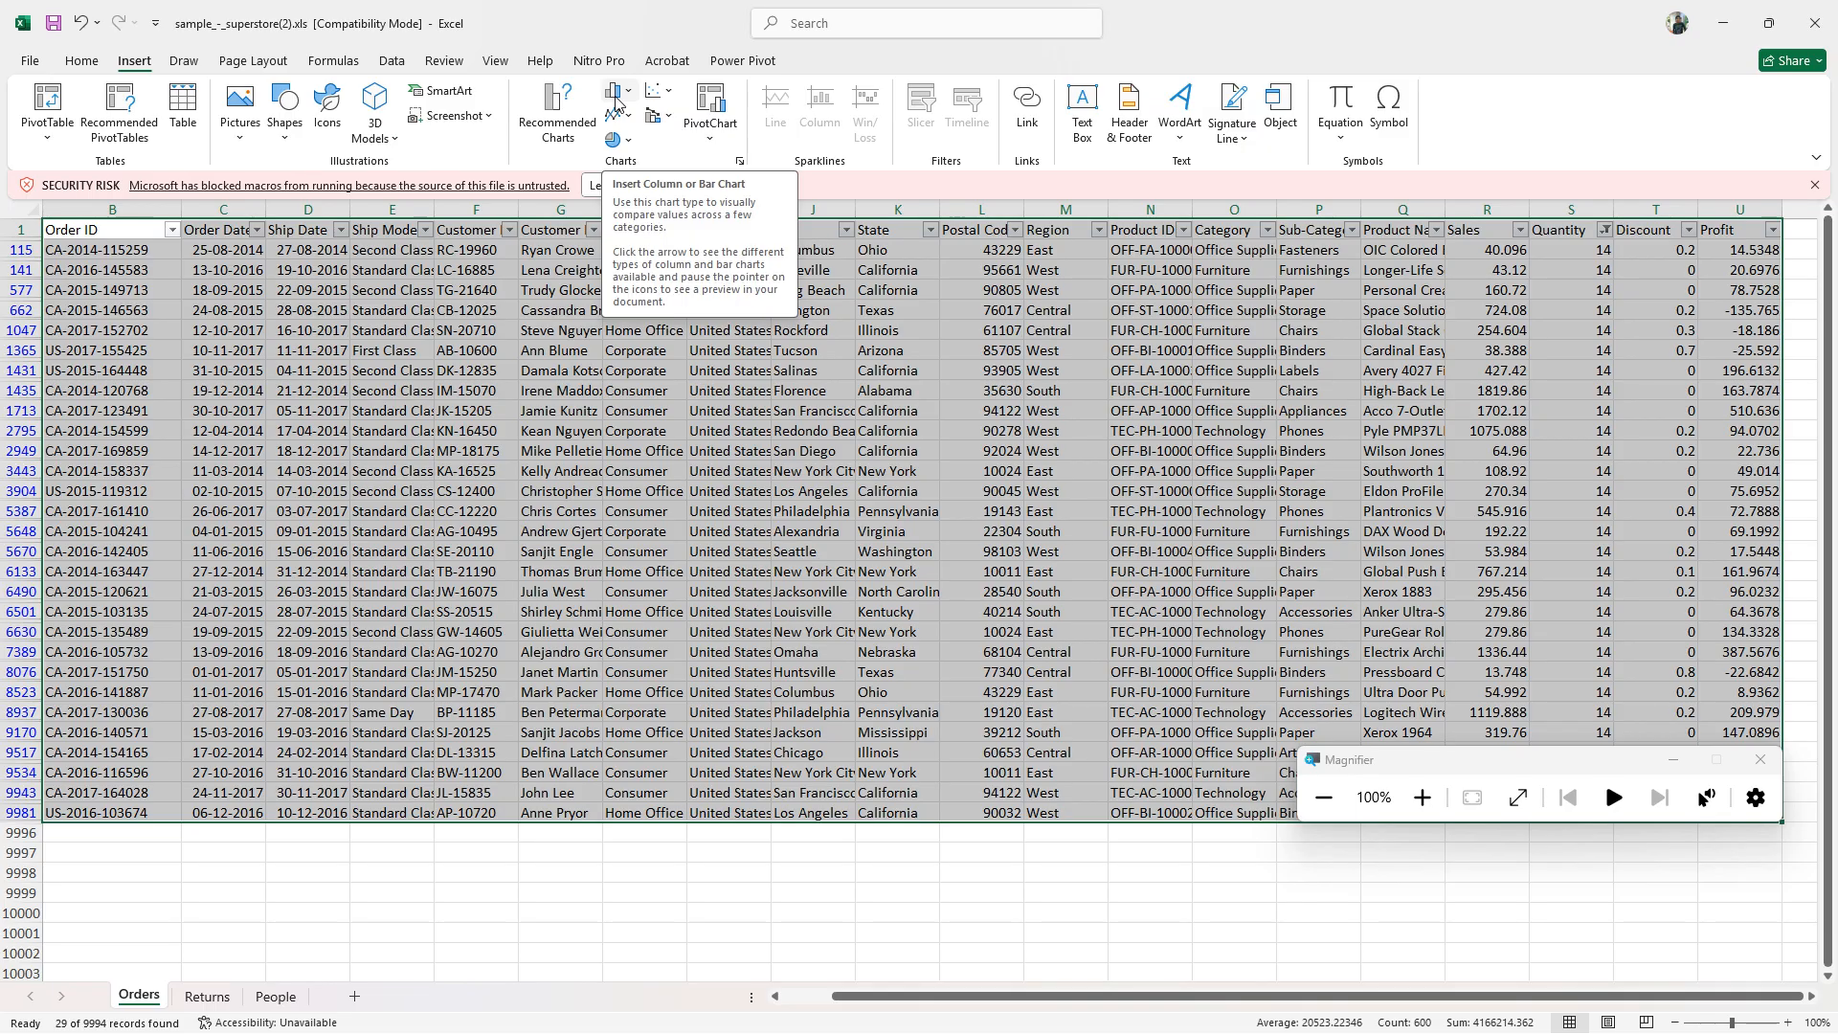
pyautogui.click(1423, 798)
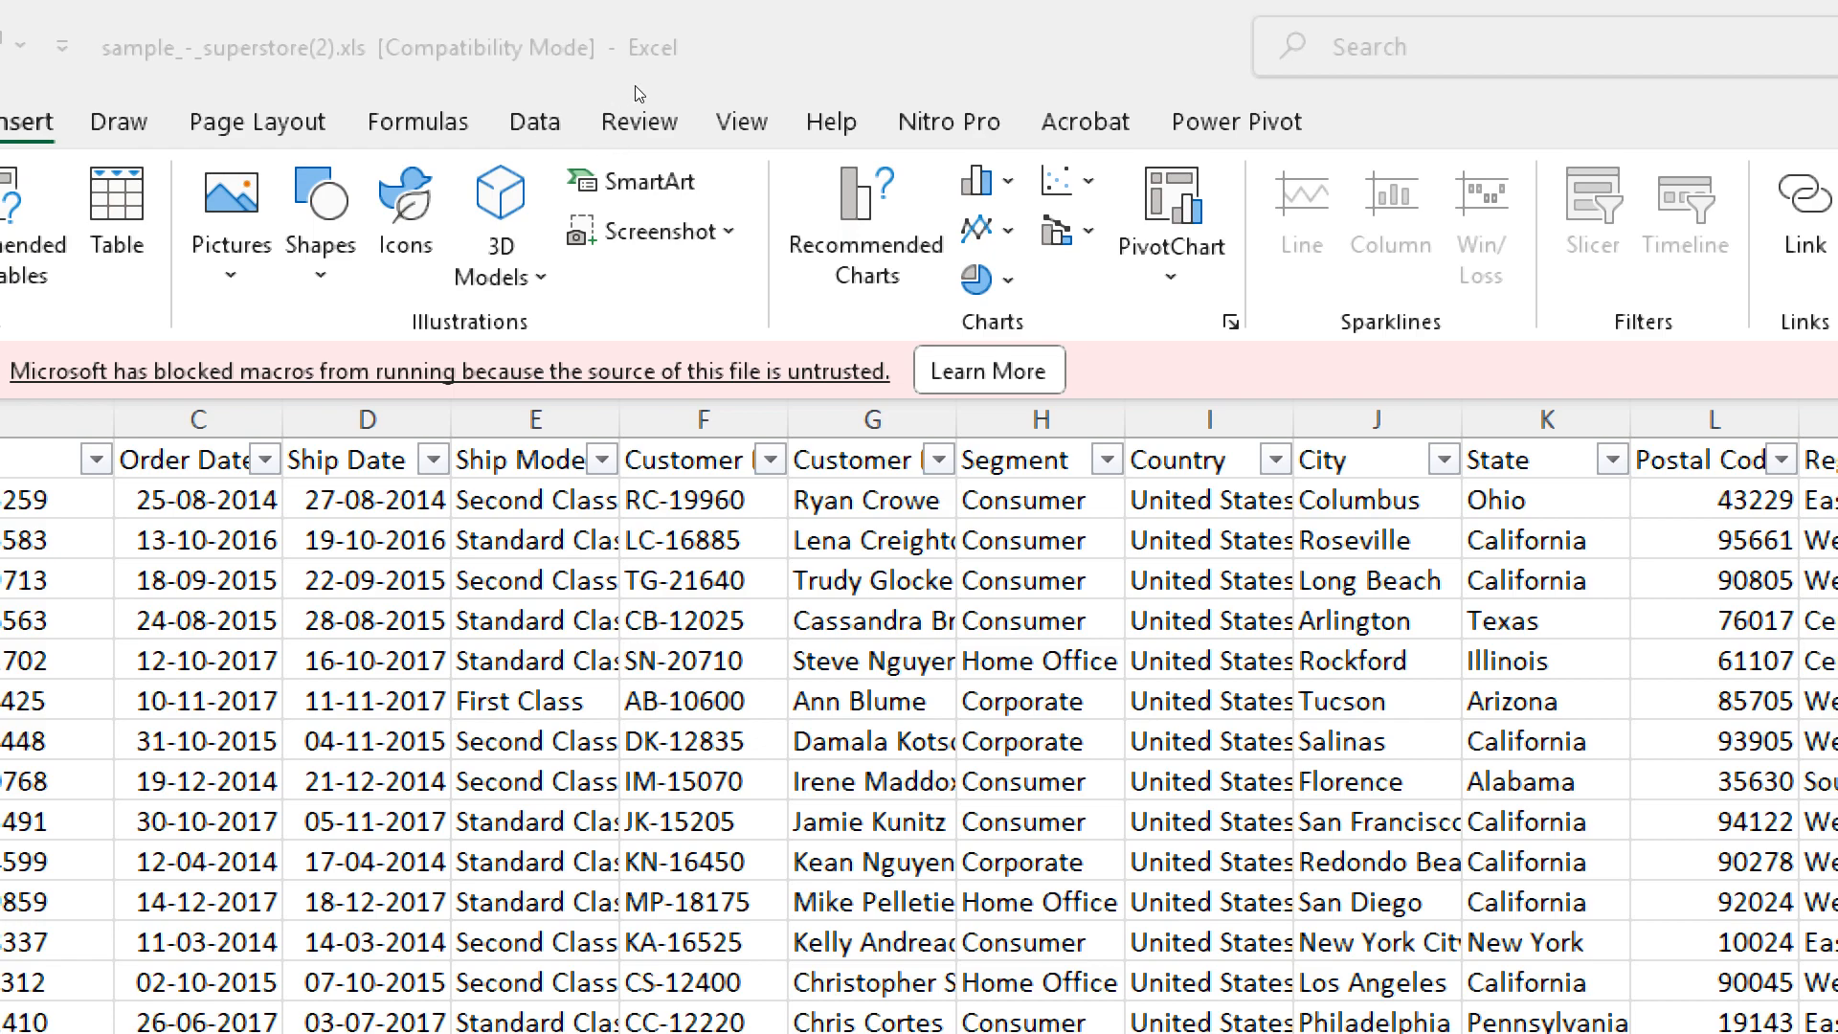
pyautogui.click(709, 138)
pyautogui.click(713, 143)
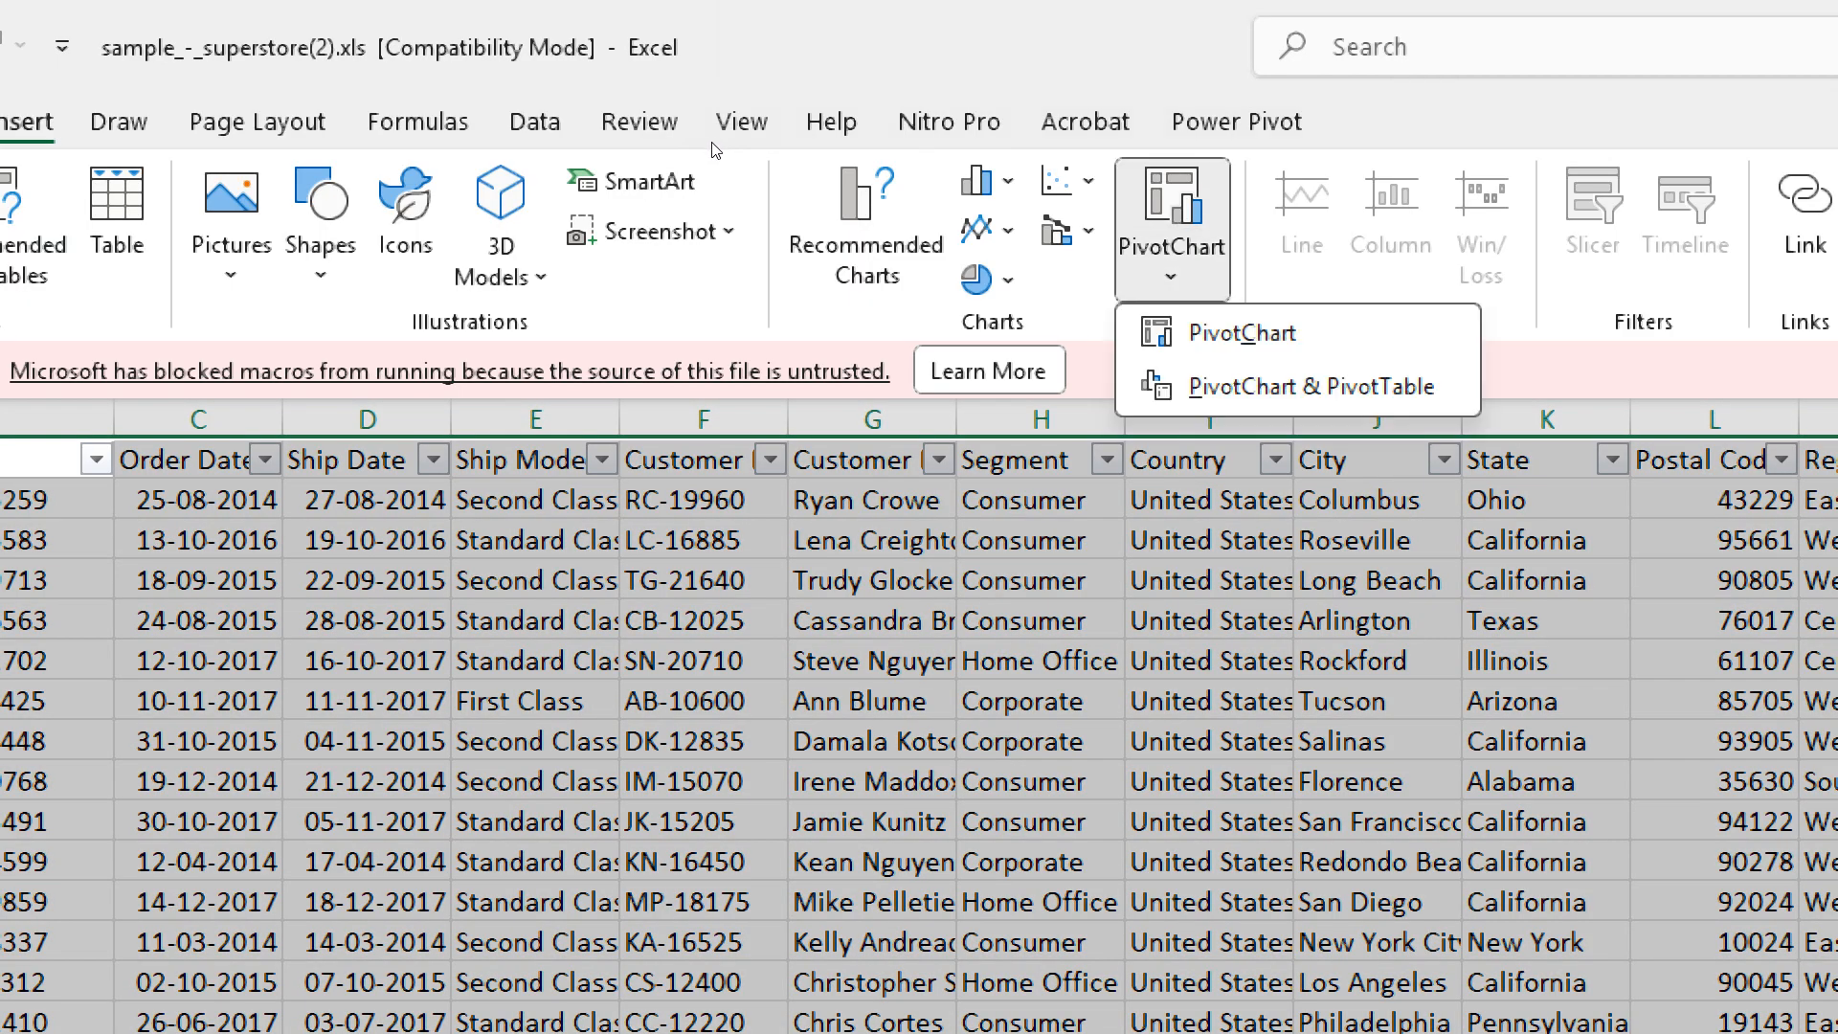
pyautogui.click(713, 142)
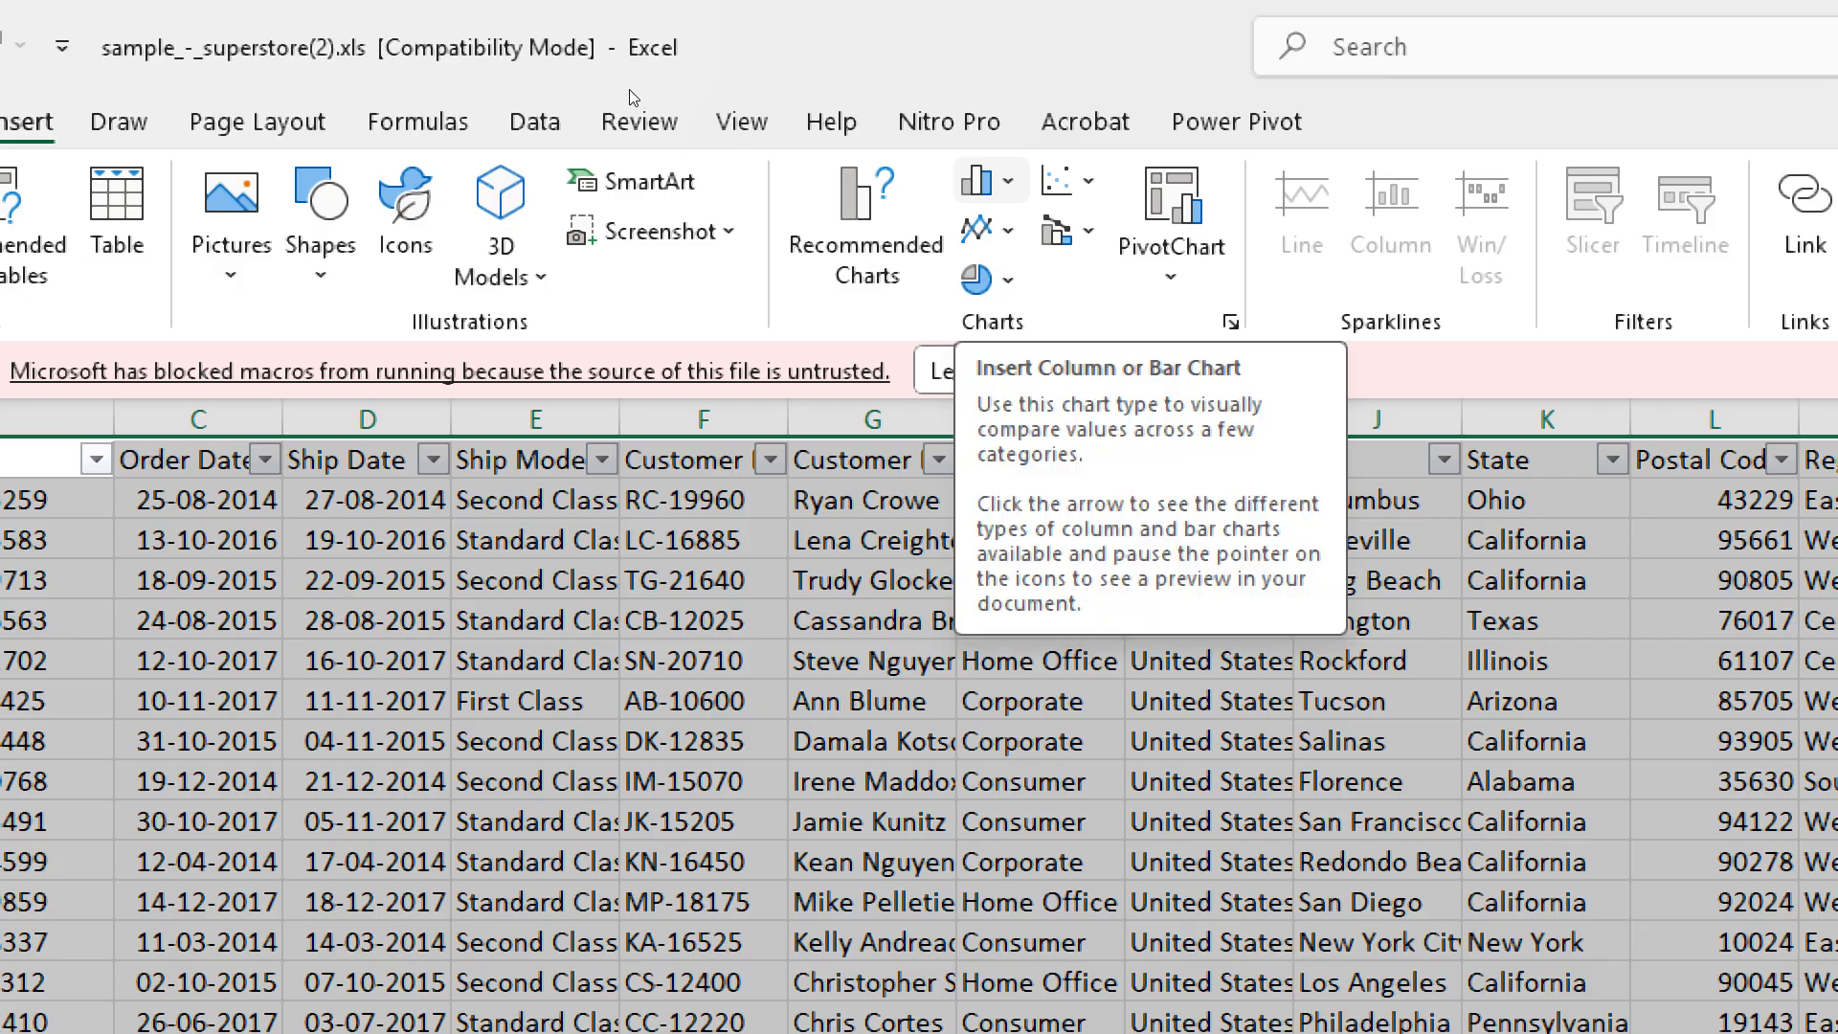
# - Insert a 2-D clustered column chart from the selected filtered orders
pyautogui.click(992, 180)
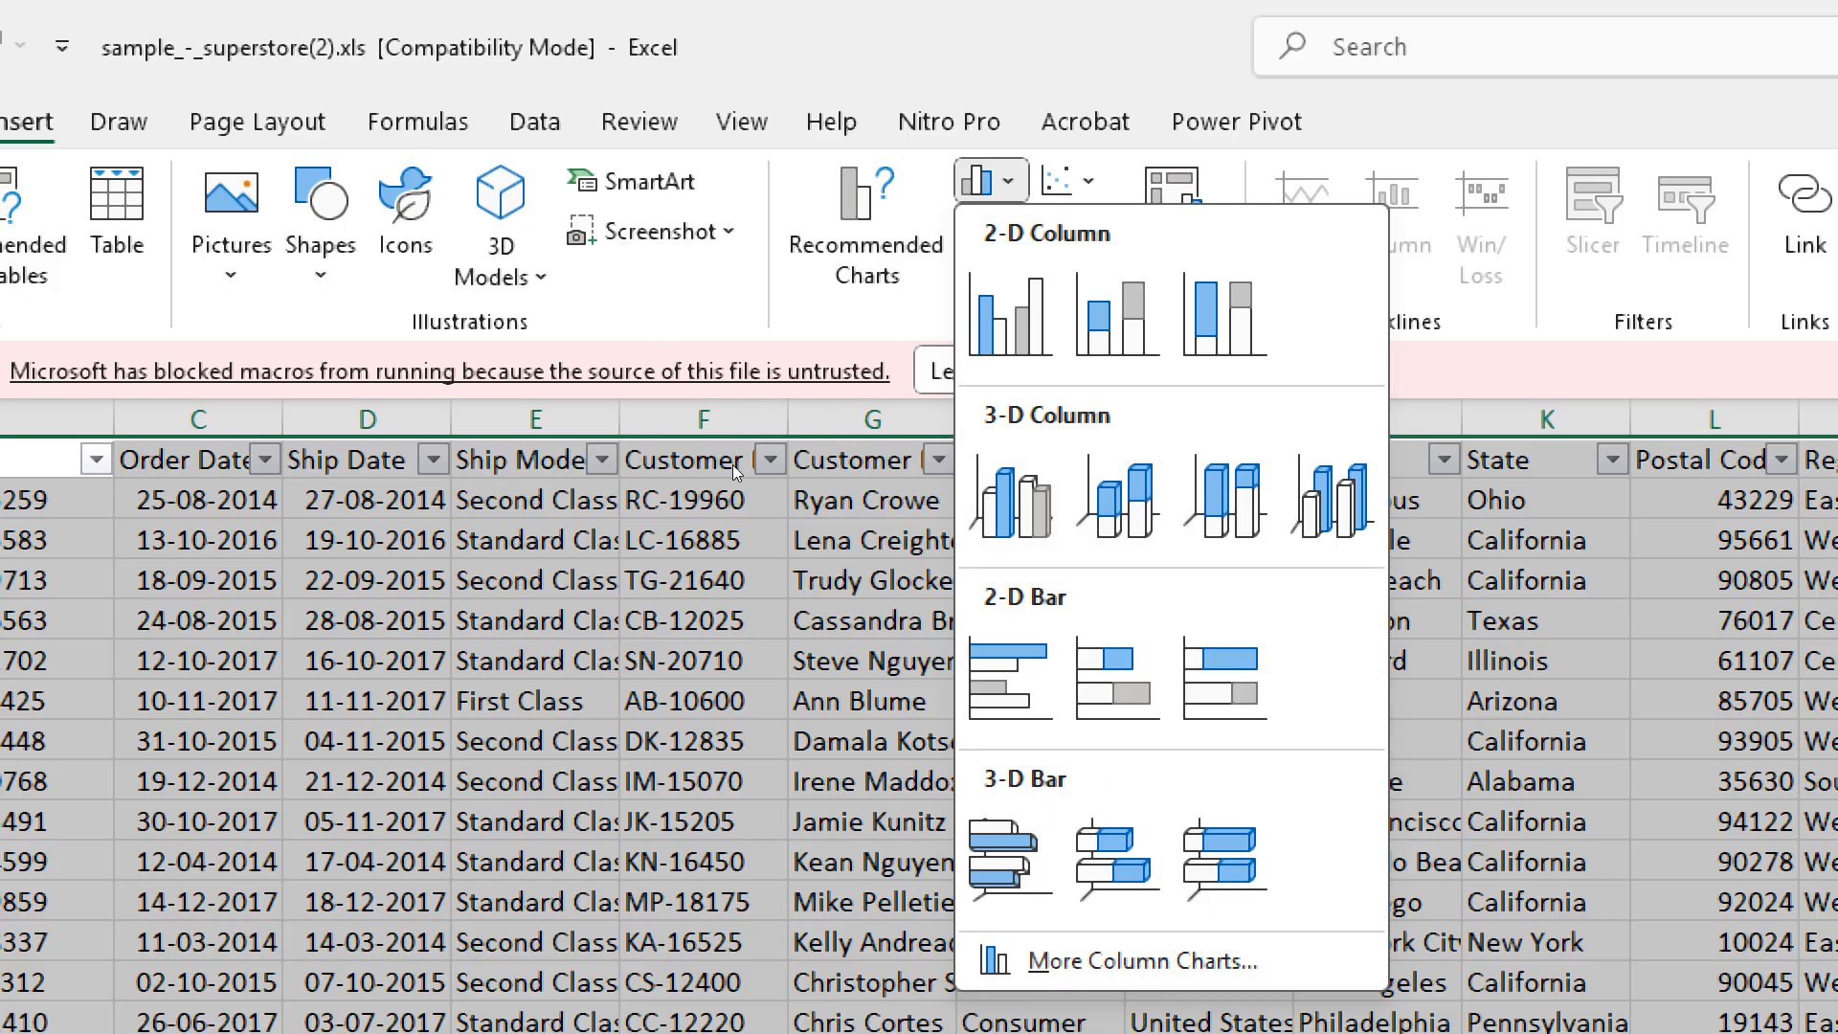
pyautogui.press('Up')
pyautogui.press('Up')
pyautogui.press('Up')
pyautogui.press('Up')
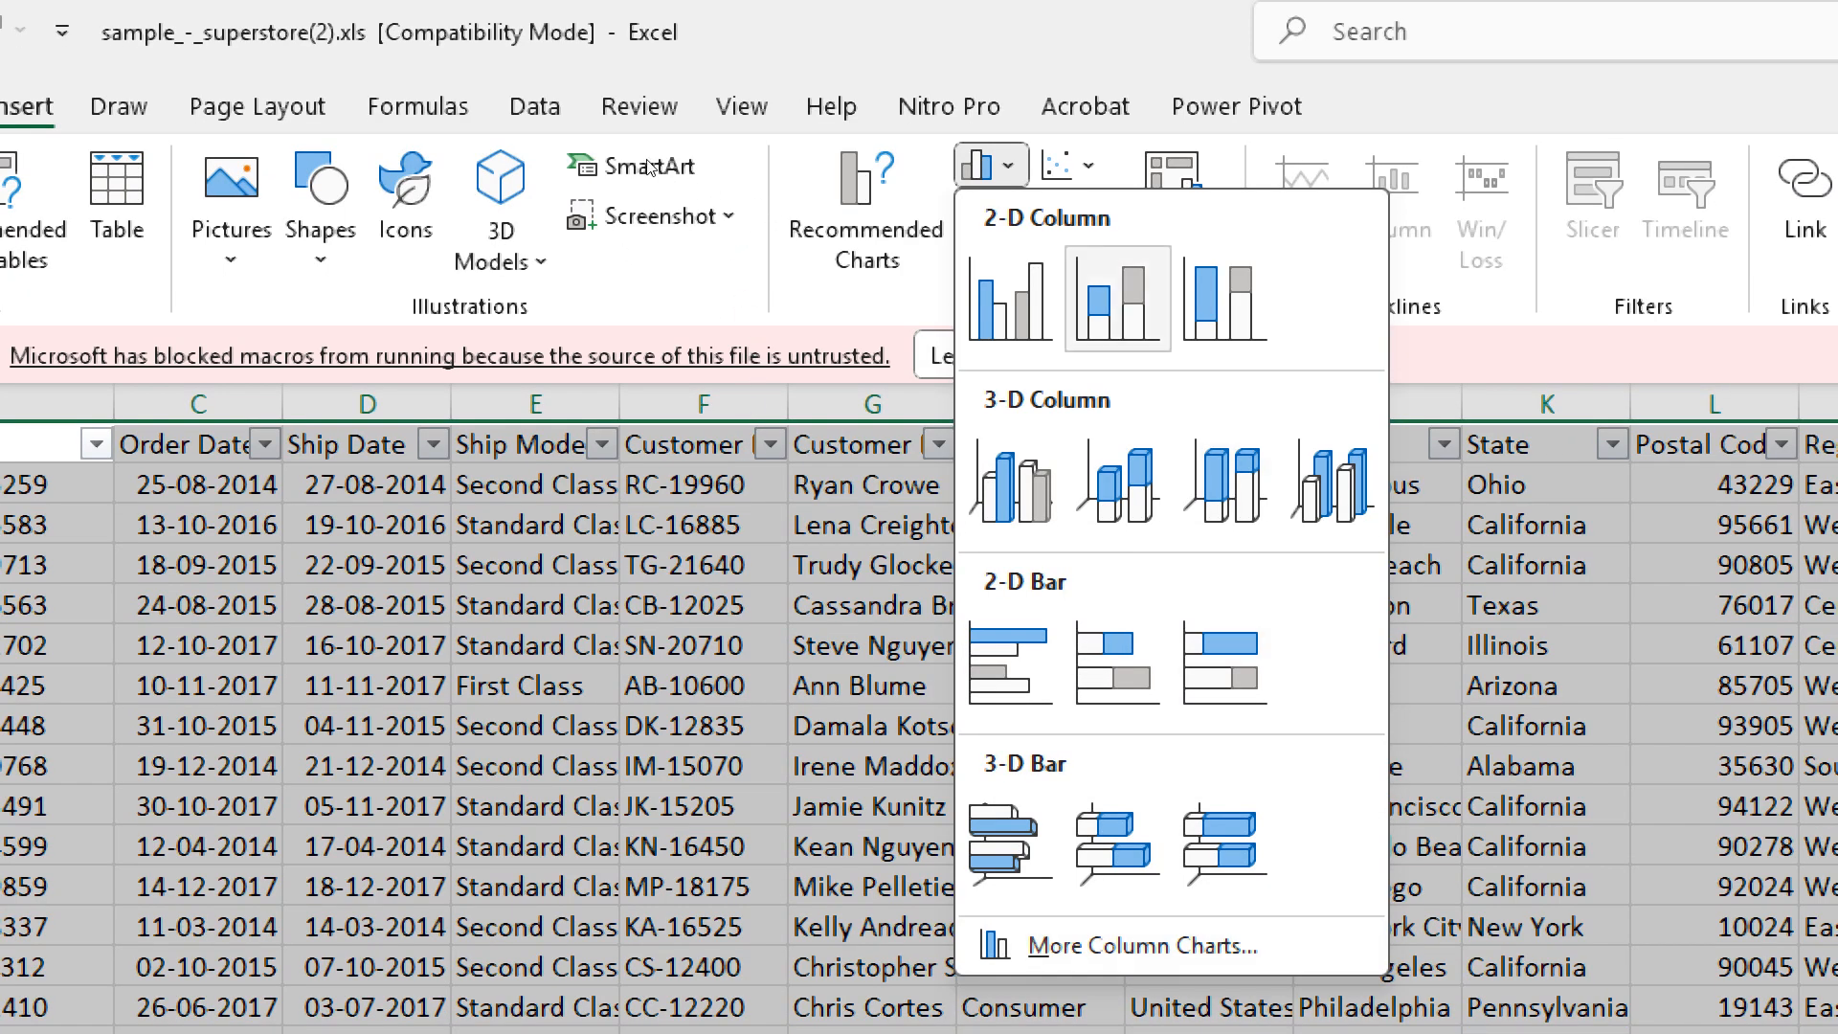
pyautogui.press('Left')
pyautogui.press('Return')
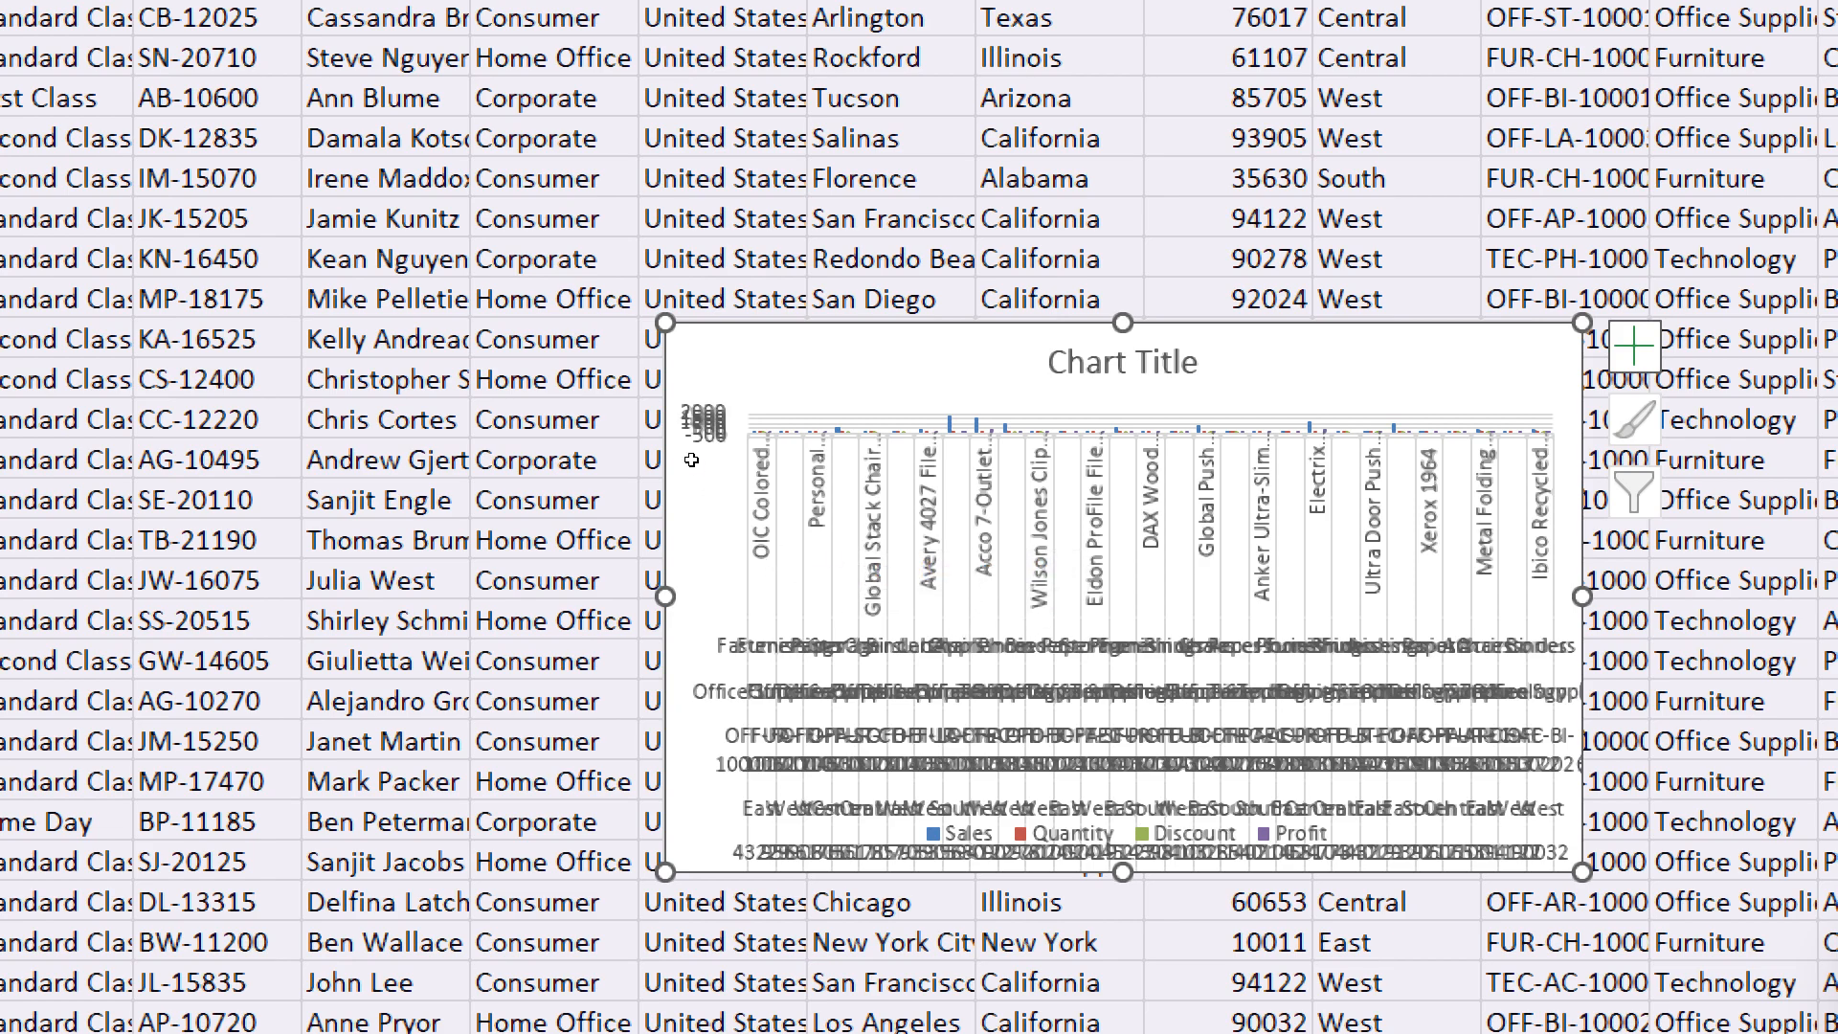
# - Enlarge the column chart over the worksheet so it spans about columns B through U
pyautogui.moveTo(700, 466); pyautogui.dragTo(402, 395)
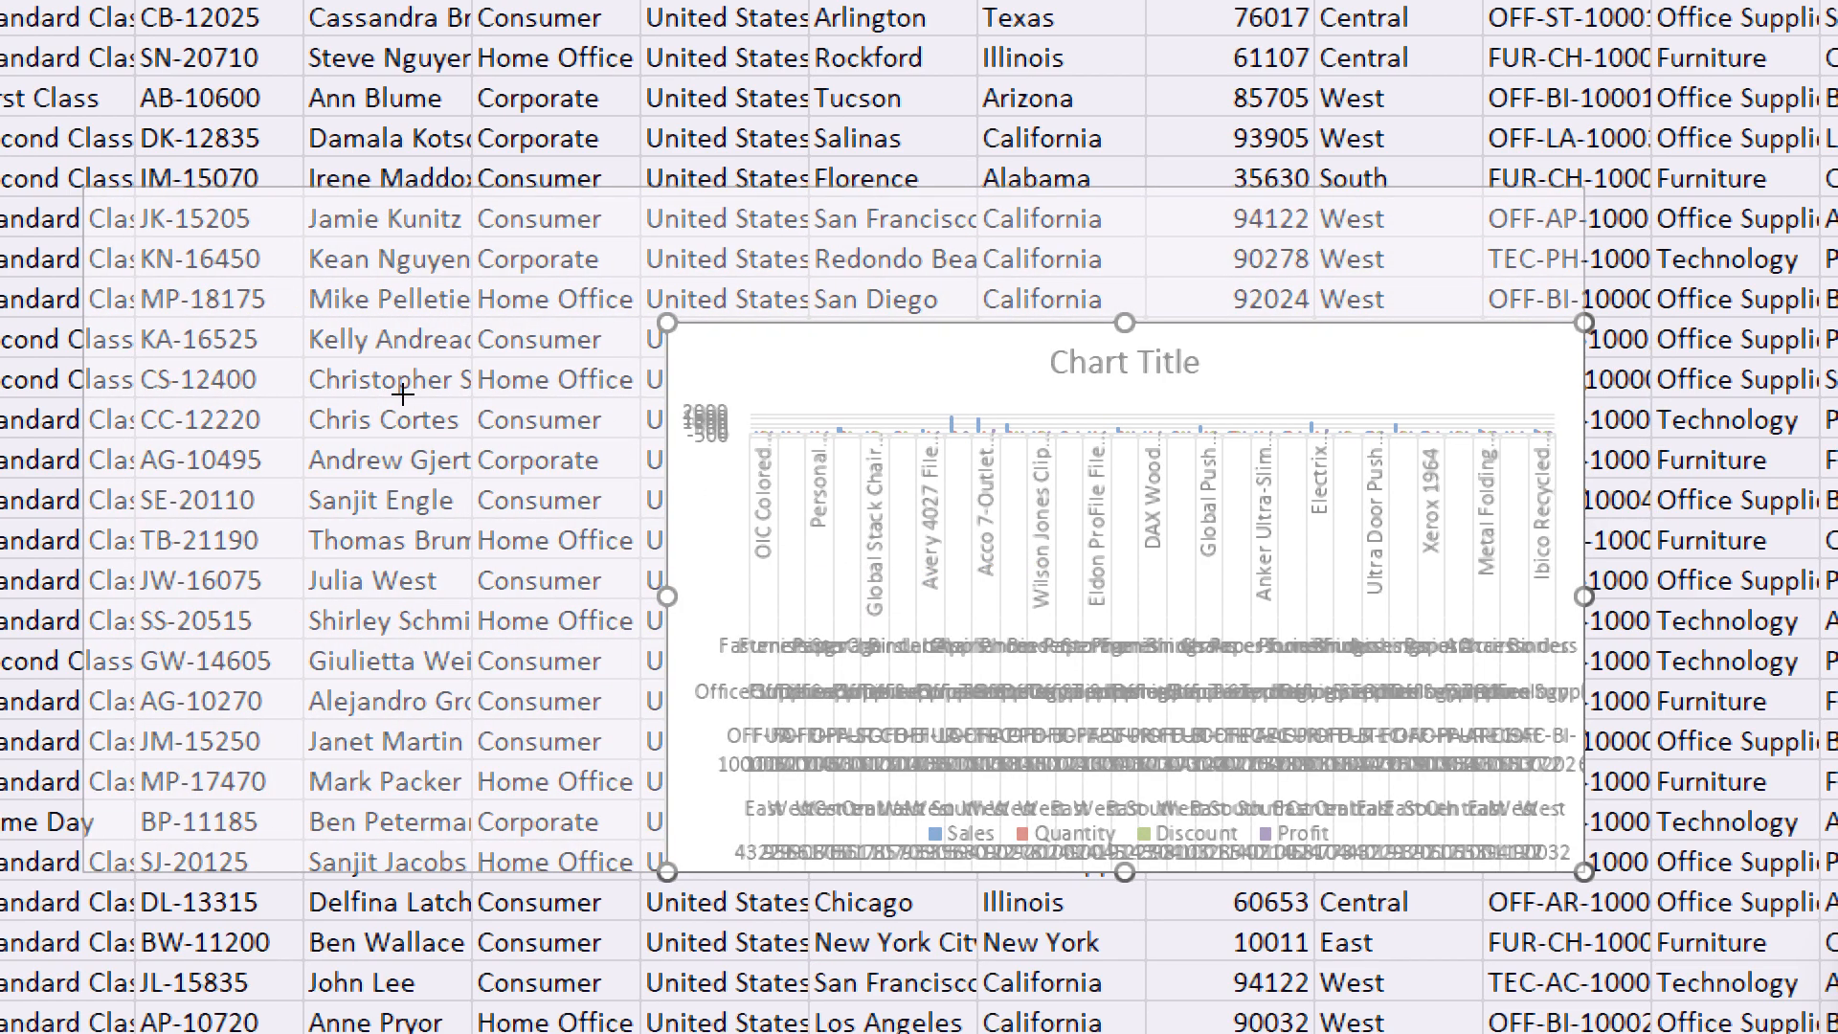
pyautogui.moveTo(969, 473); pyautogui.dragTo(84, 188)
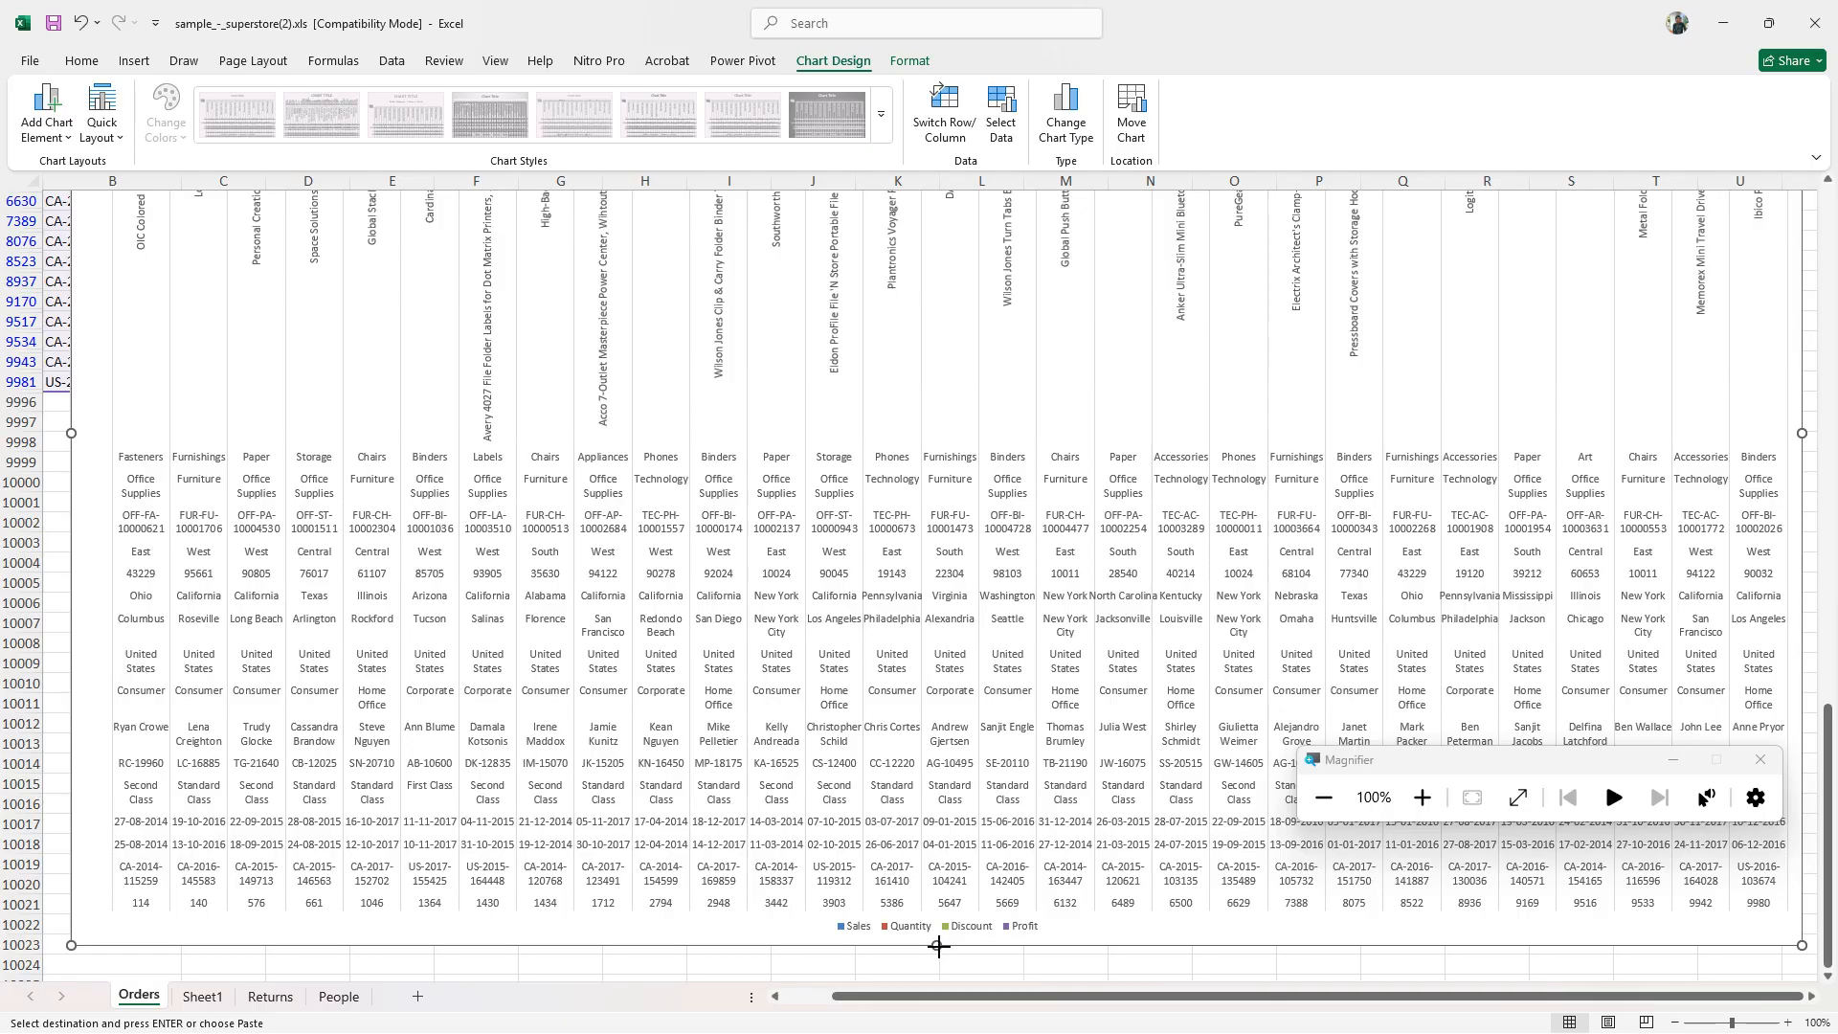
pyautogui.moveTo(939, 945); pyautogui.dragTo(944, 971)
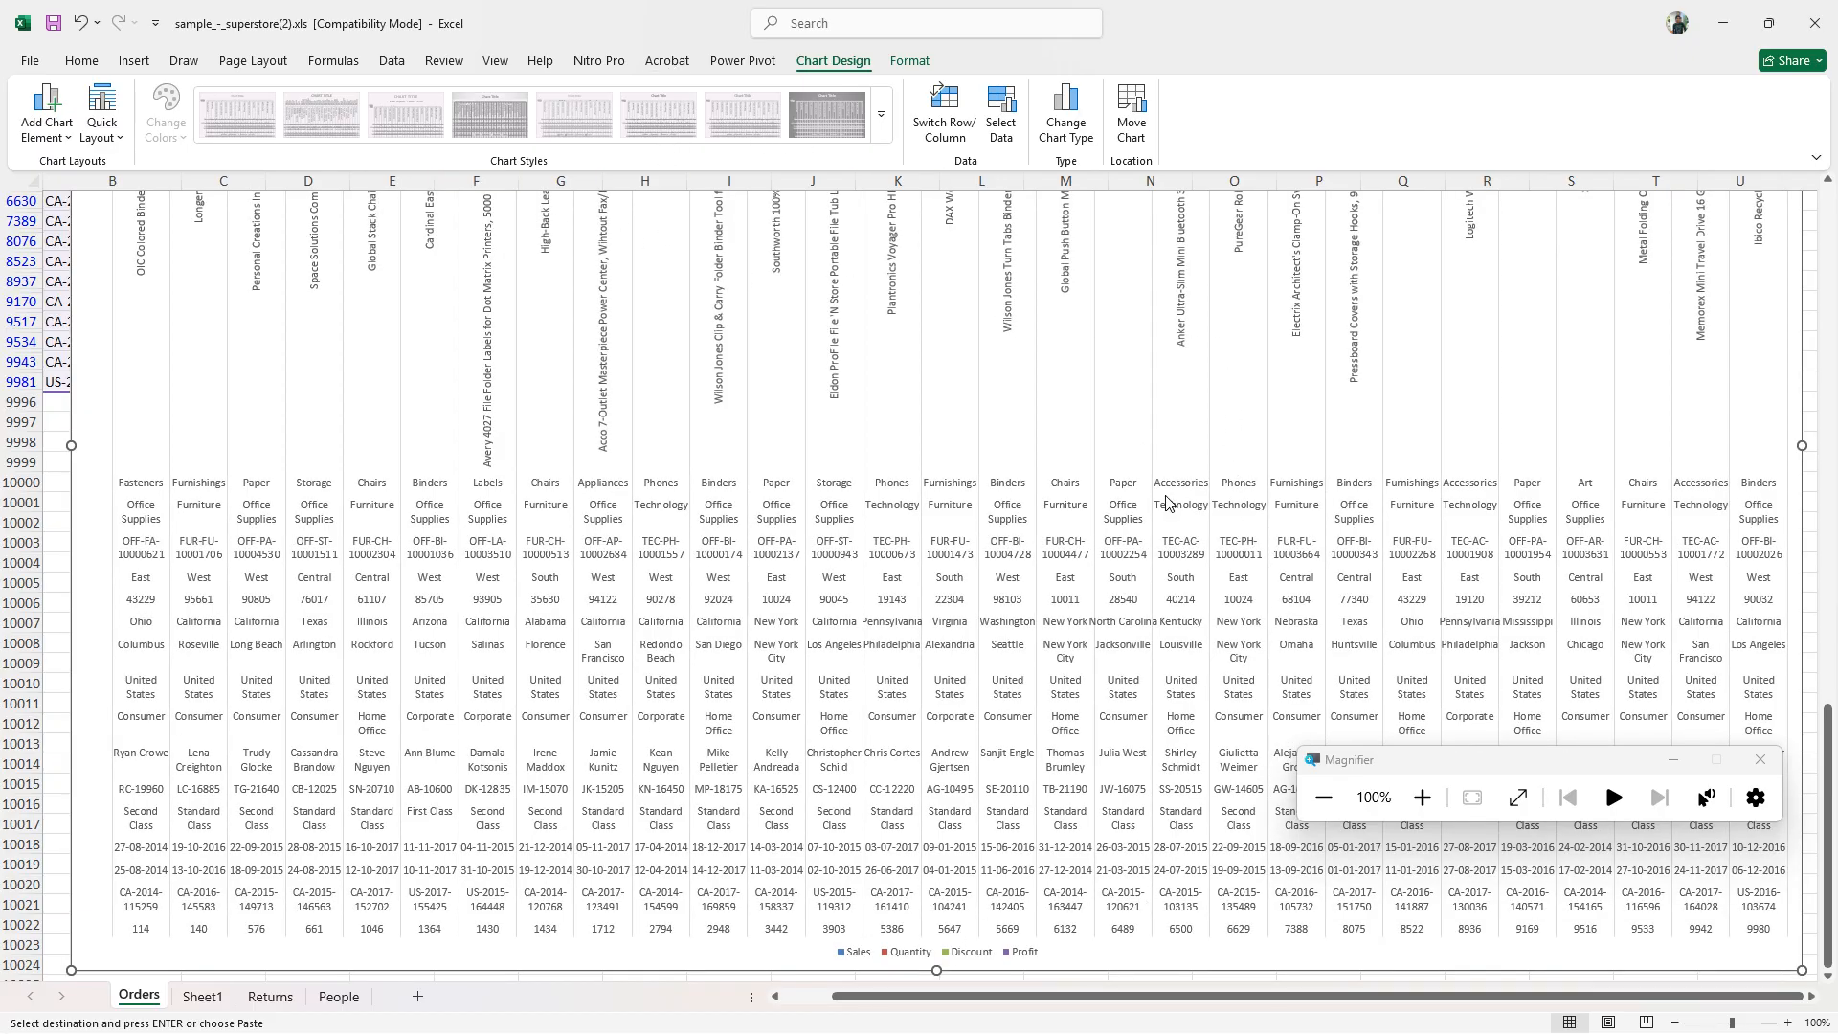
# - Change the enlarged column chart to a pie chart
pyautogui.click(1412, 799)
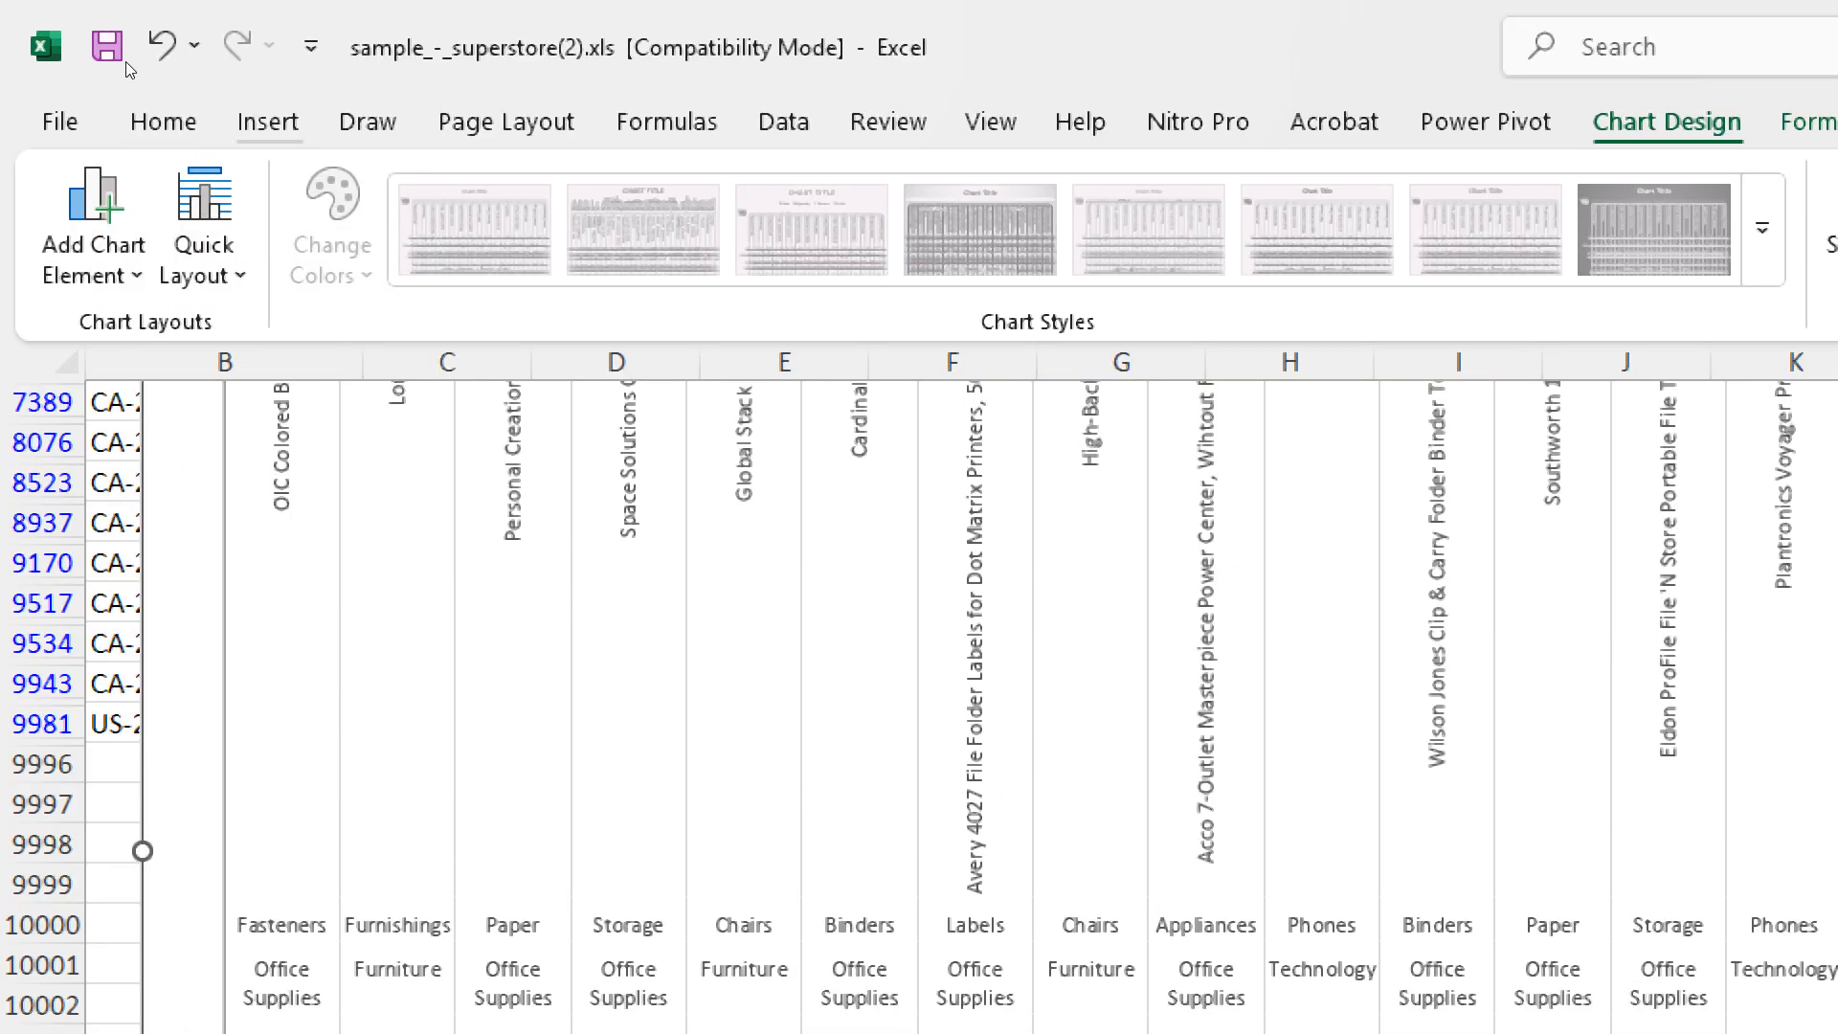
pyautogui.click(268, 121)
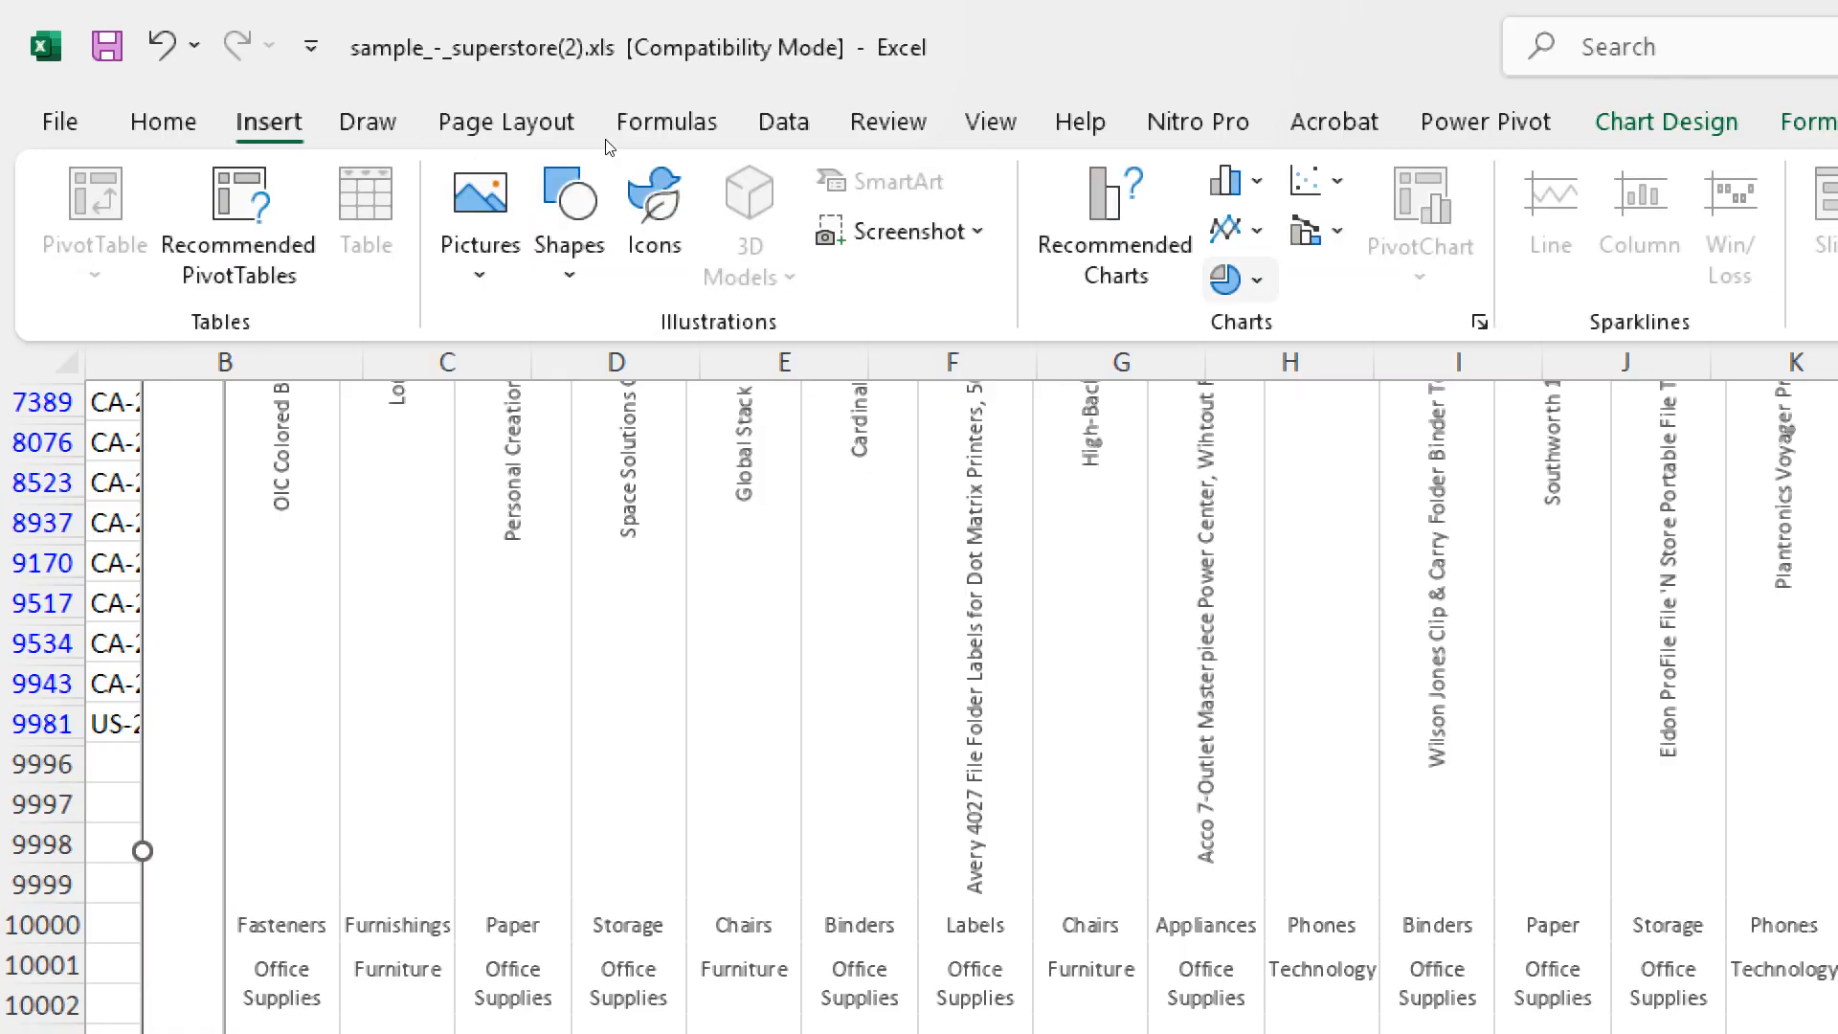
pyautogui.click(1218, 281)
pyautogui.click(1246, 422)
pyautogui.press('super+minus')
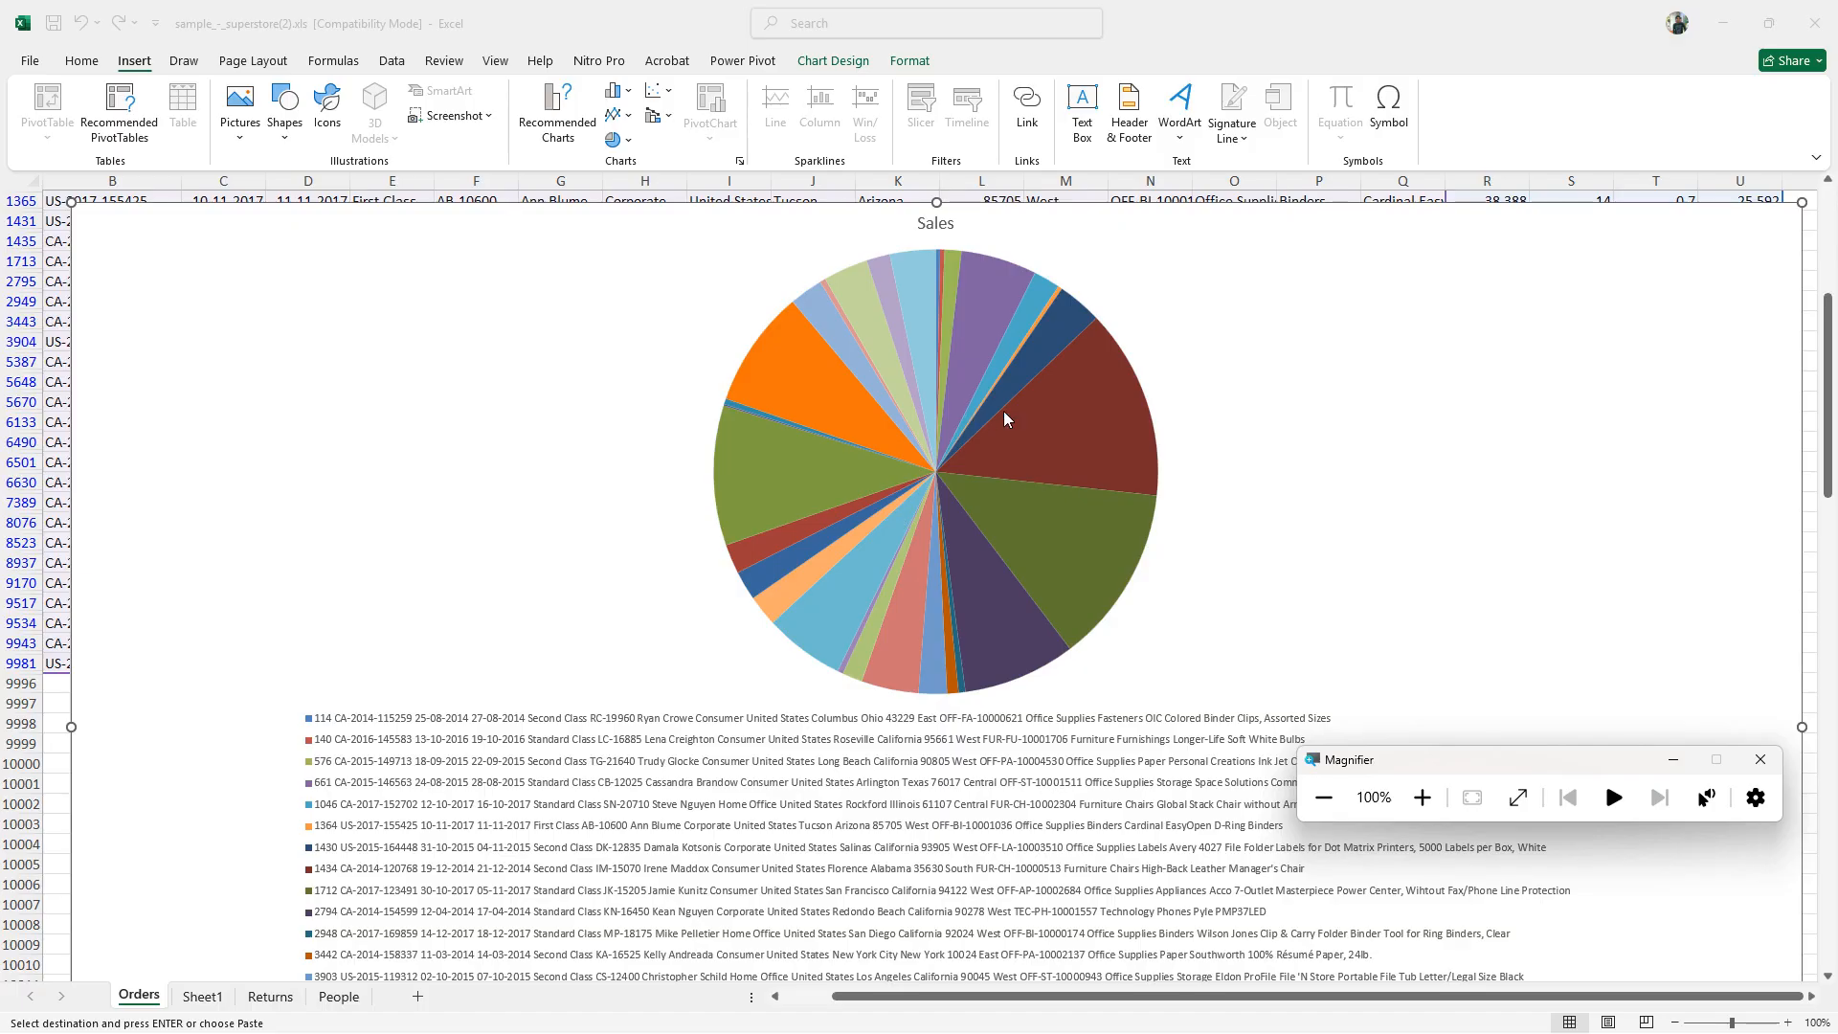
# - Examine the Sales pie chart's slices and legend entries, and delete the chart from the sheet
pyautogui.scroll(-4, 1038, 465)
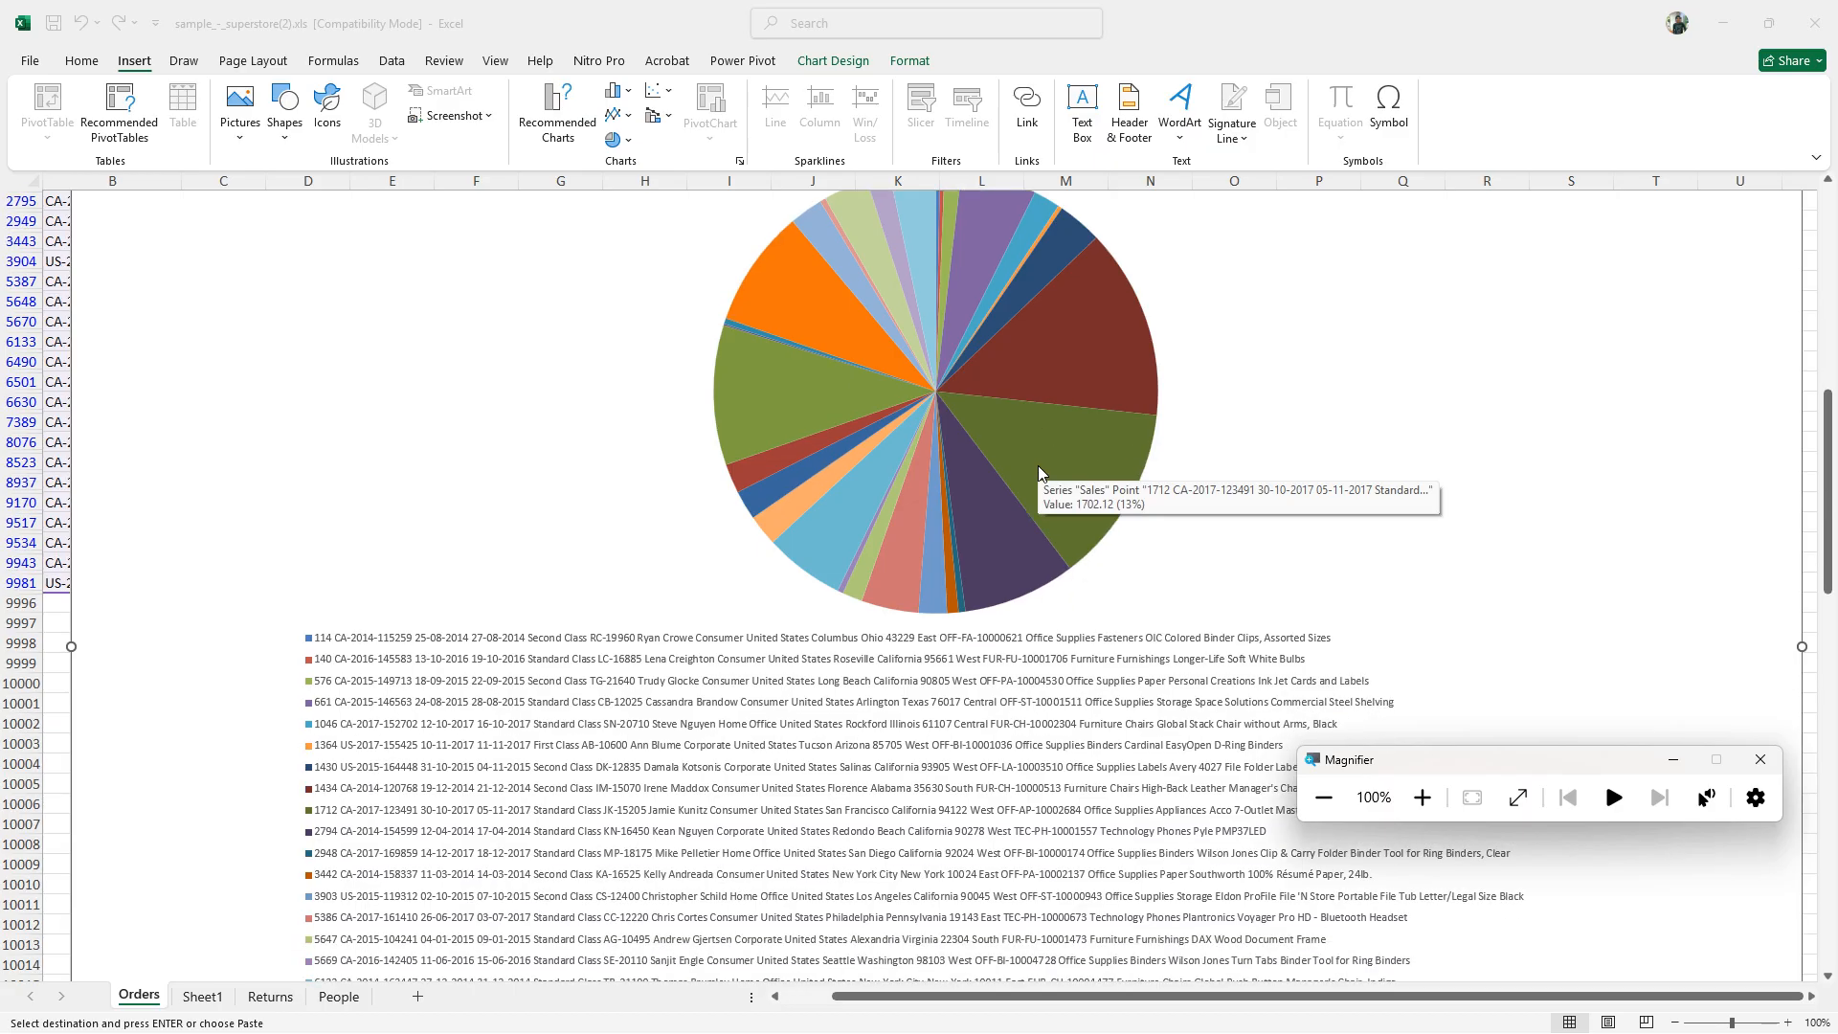
pyautogui.scroll(-2, 1034, 479)
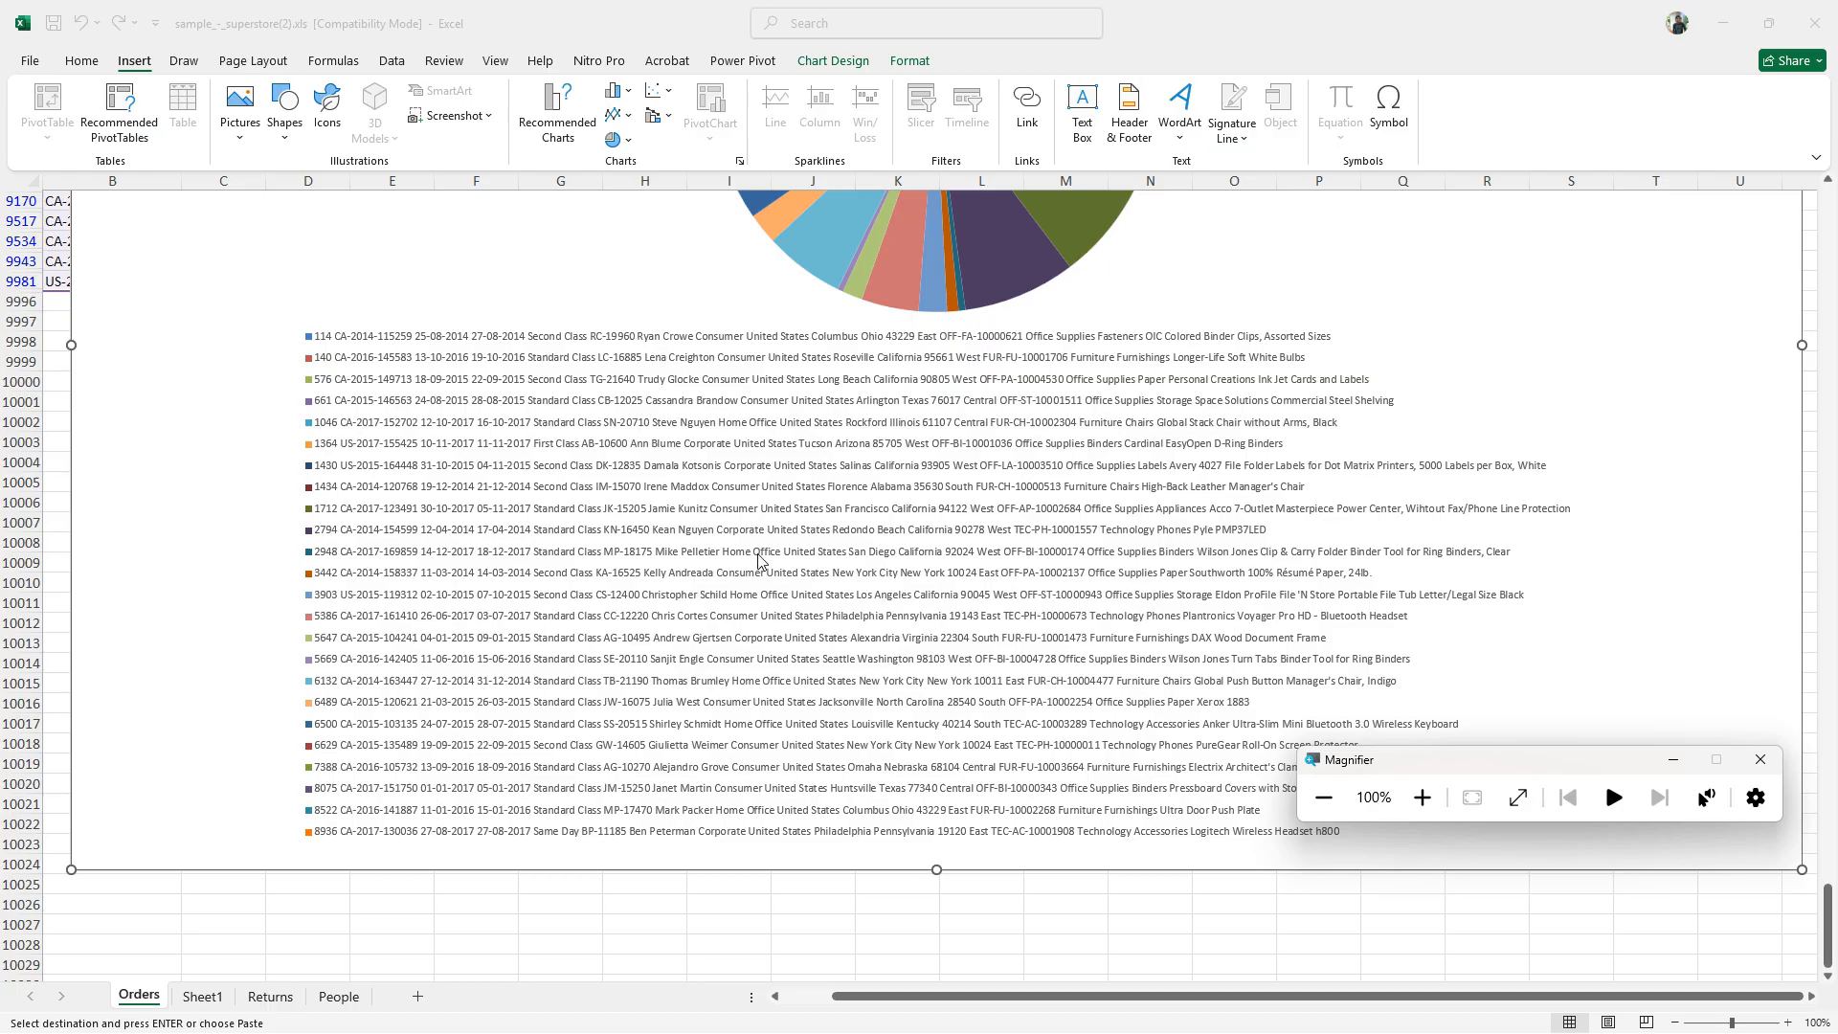
pyautogui.scroll(4, 761, 561)
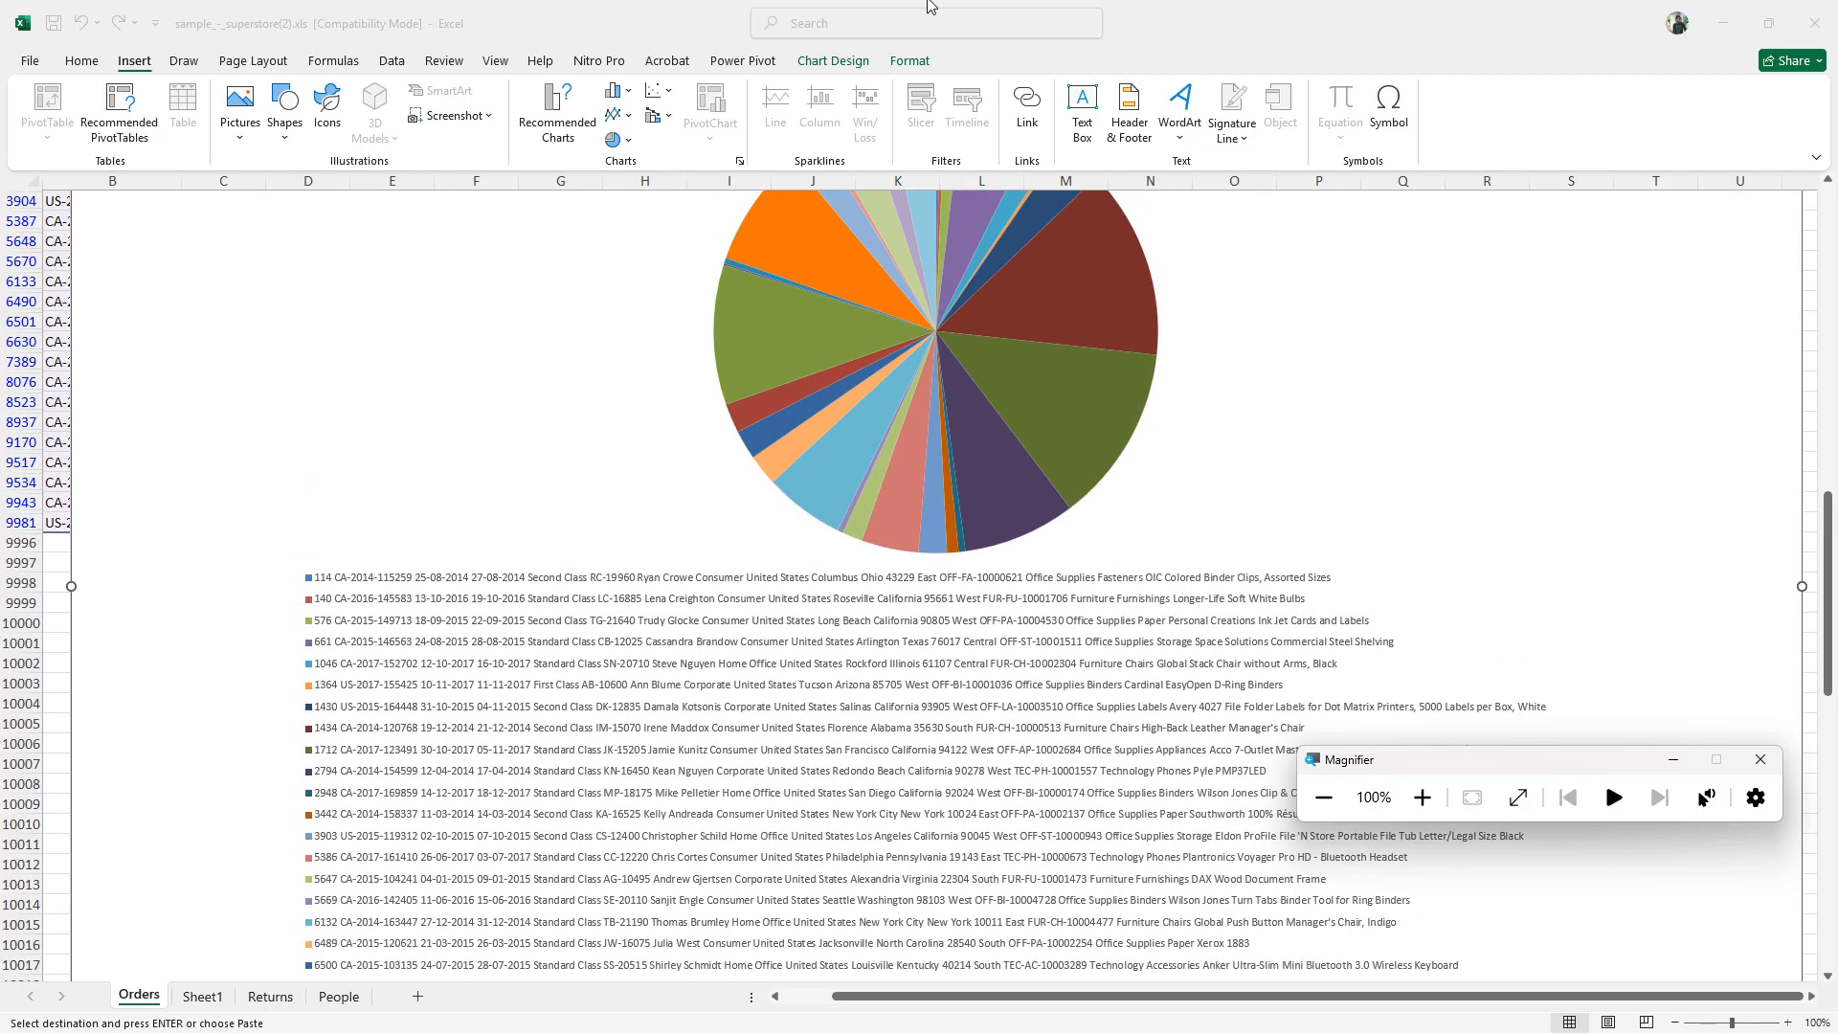
pyautogui.scroll(4, 735, 421)
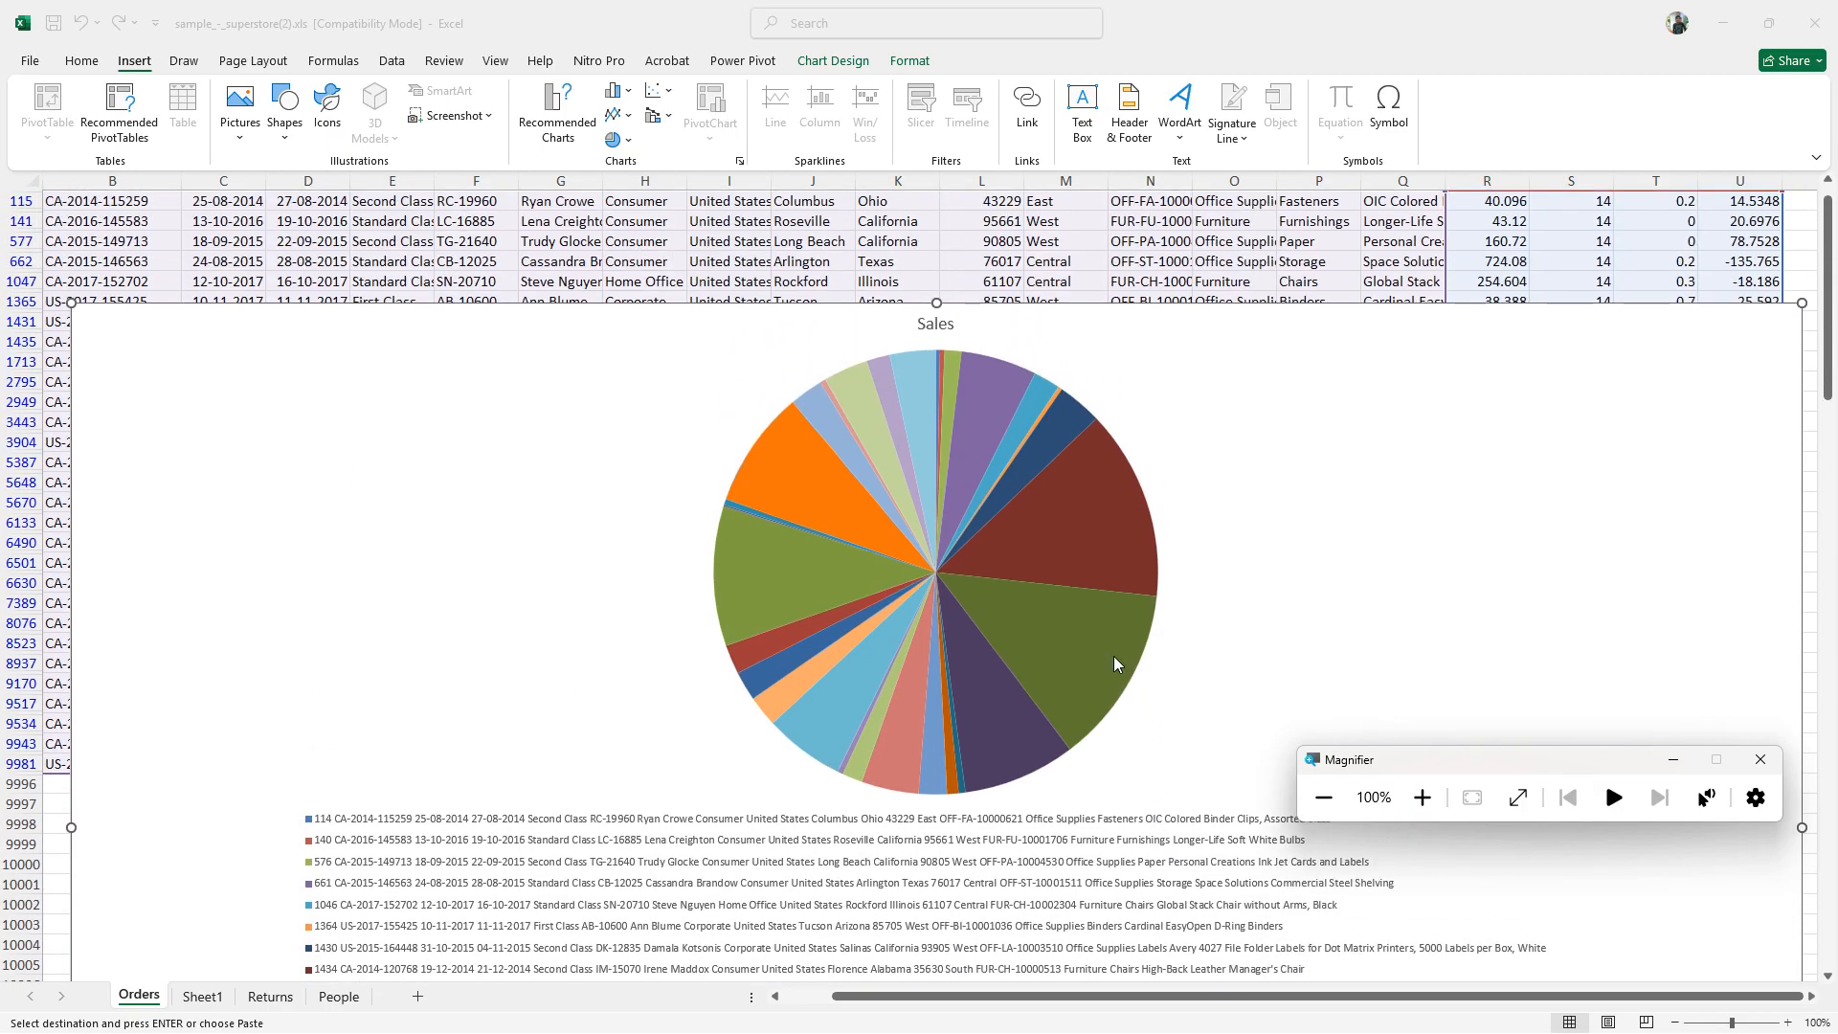
pyautogui.moveTo(1081, 661)
pyautogui.moveTo(754, 464)
pyautogui.click(1434, 337)
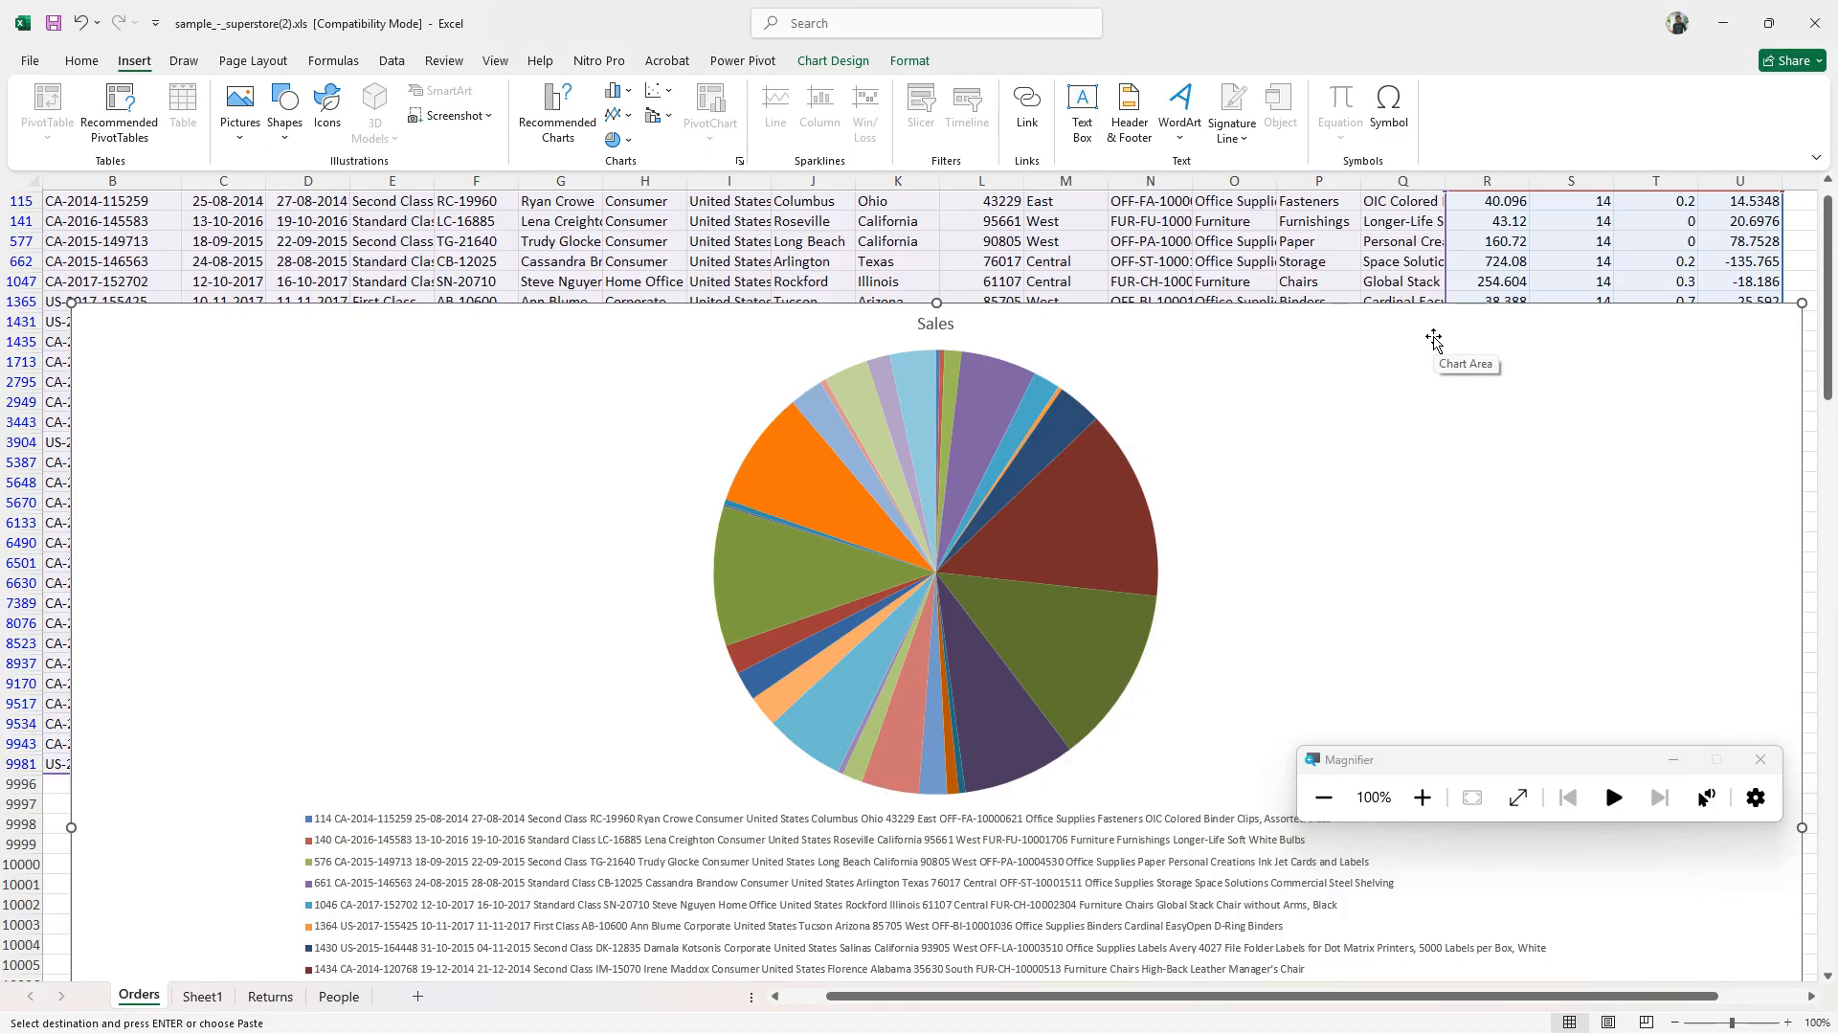
pyautogui.press('Delete')
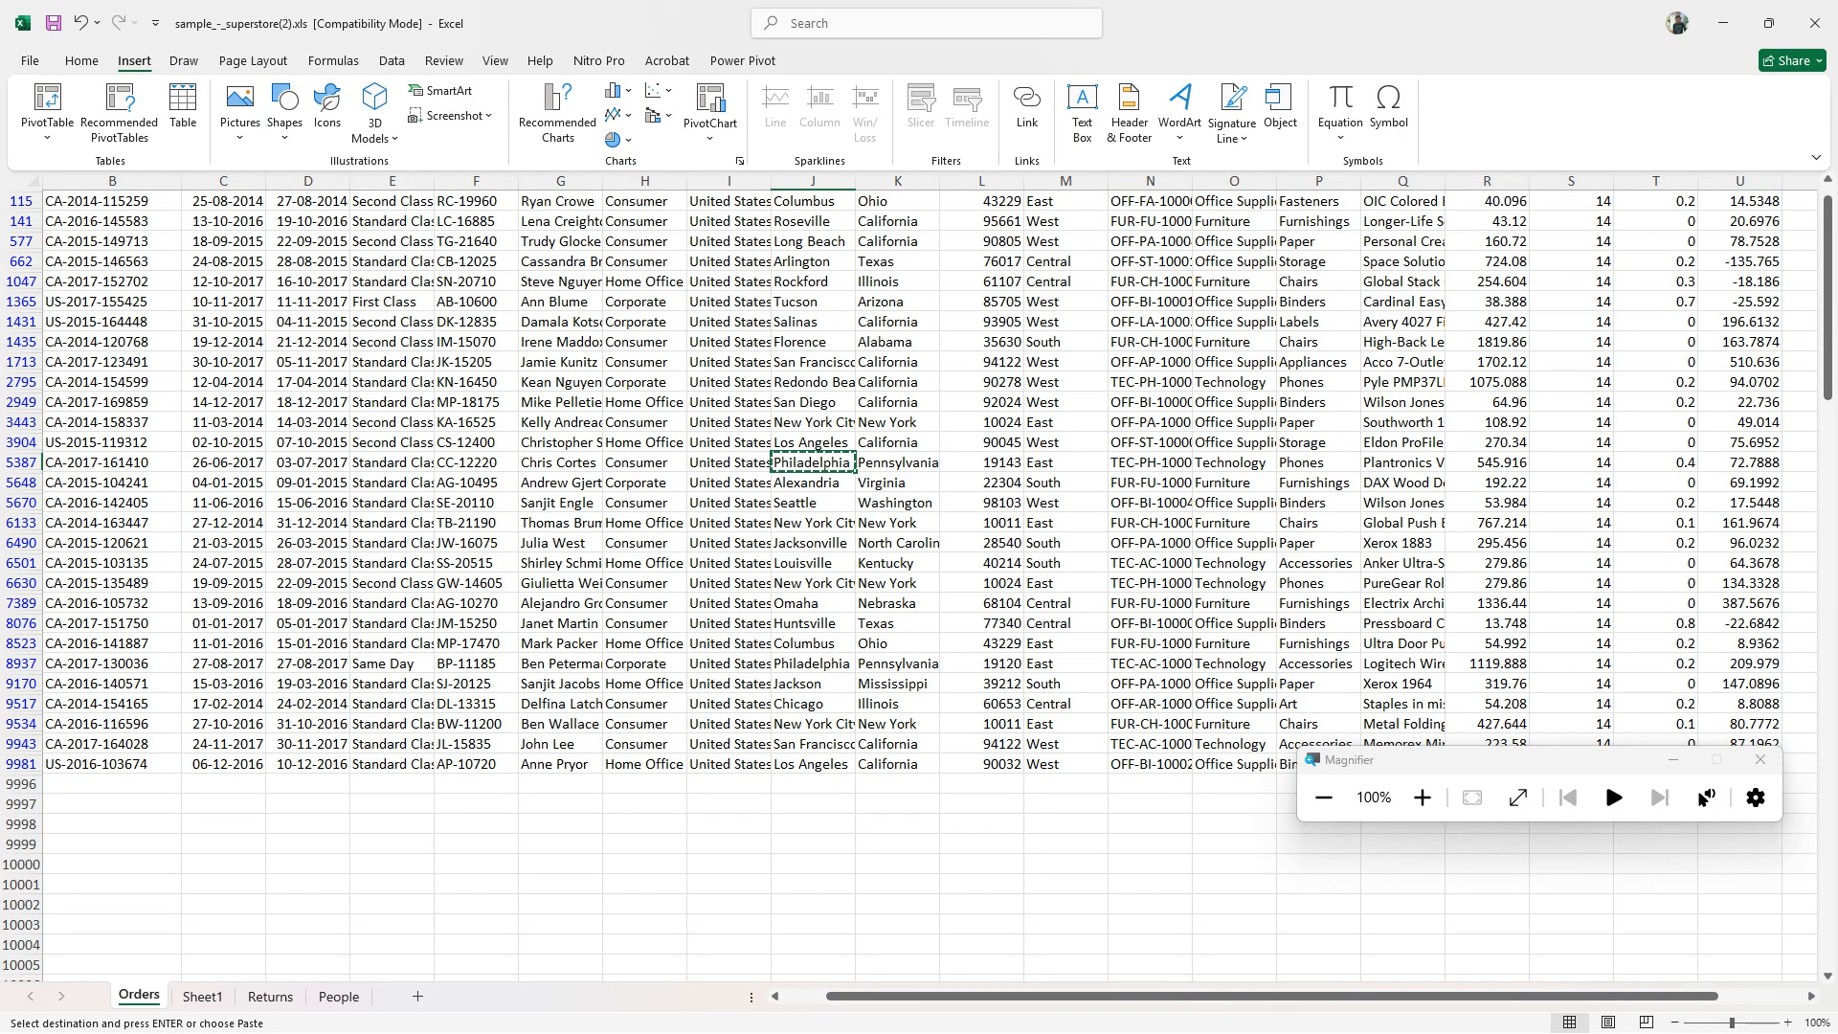
# - Select the visible values in the Profit column from the last filtered order up to the first
pyautogui.scroll(1, 1676, 307)
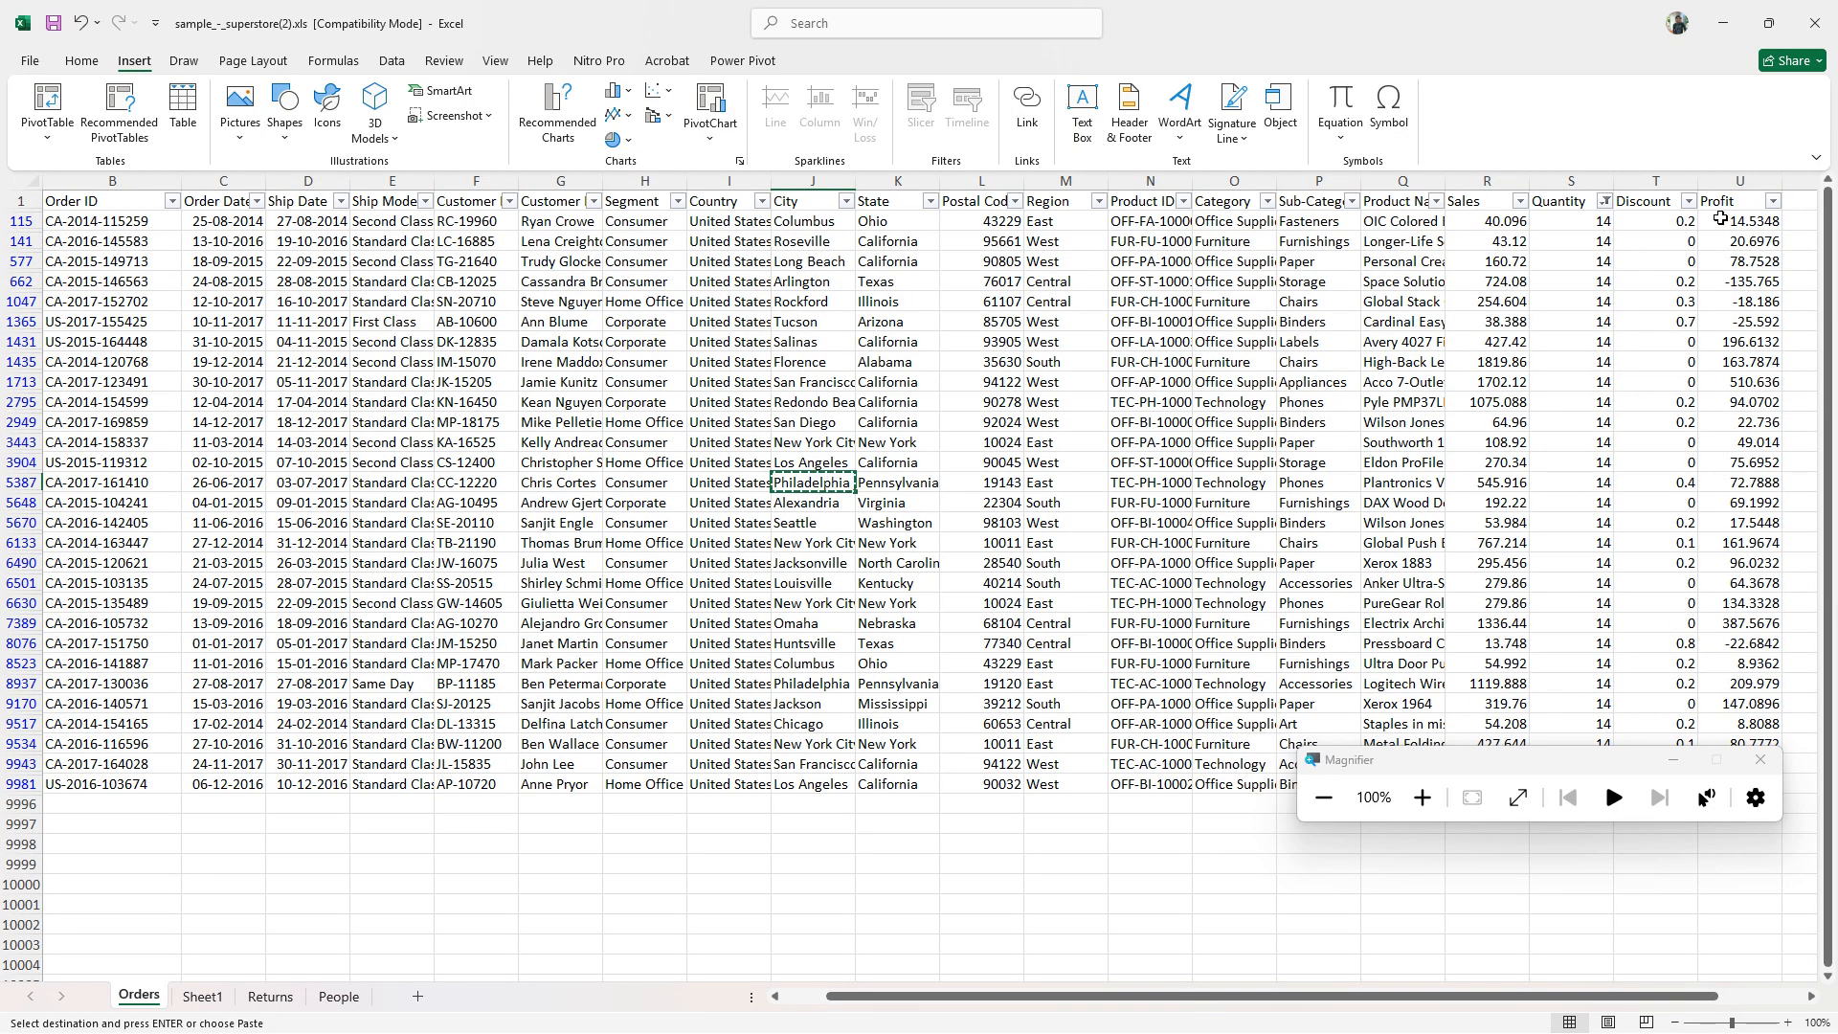
pyautogui.moveTo(1723, 220); pyautogui.dragTo(1723, 260)
pyautogui.click(1720, 400)
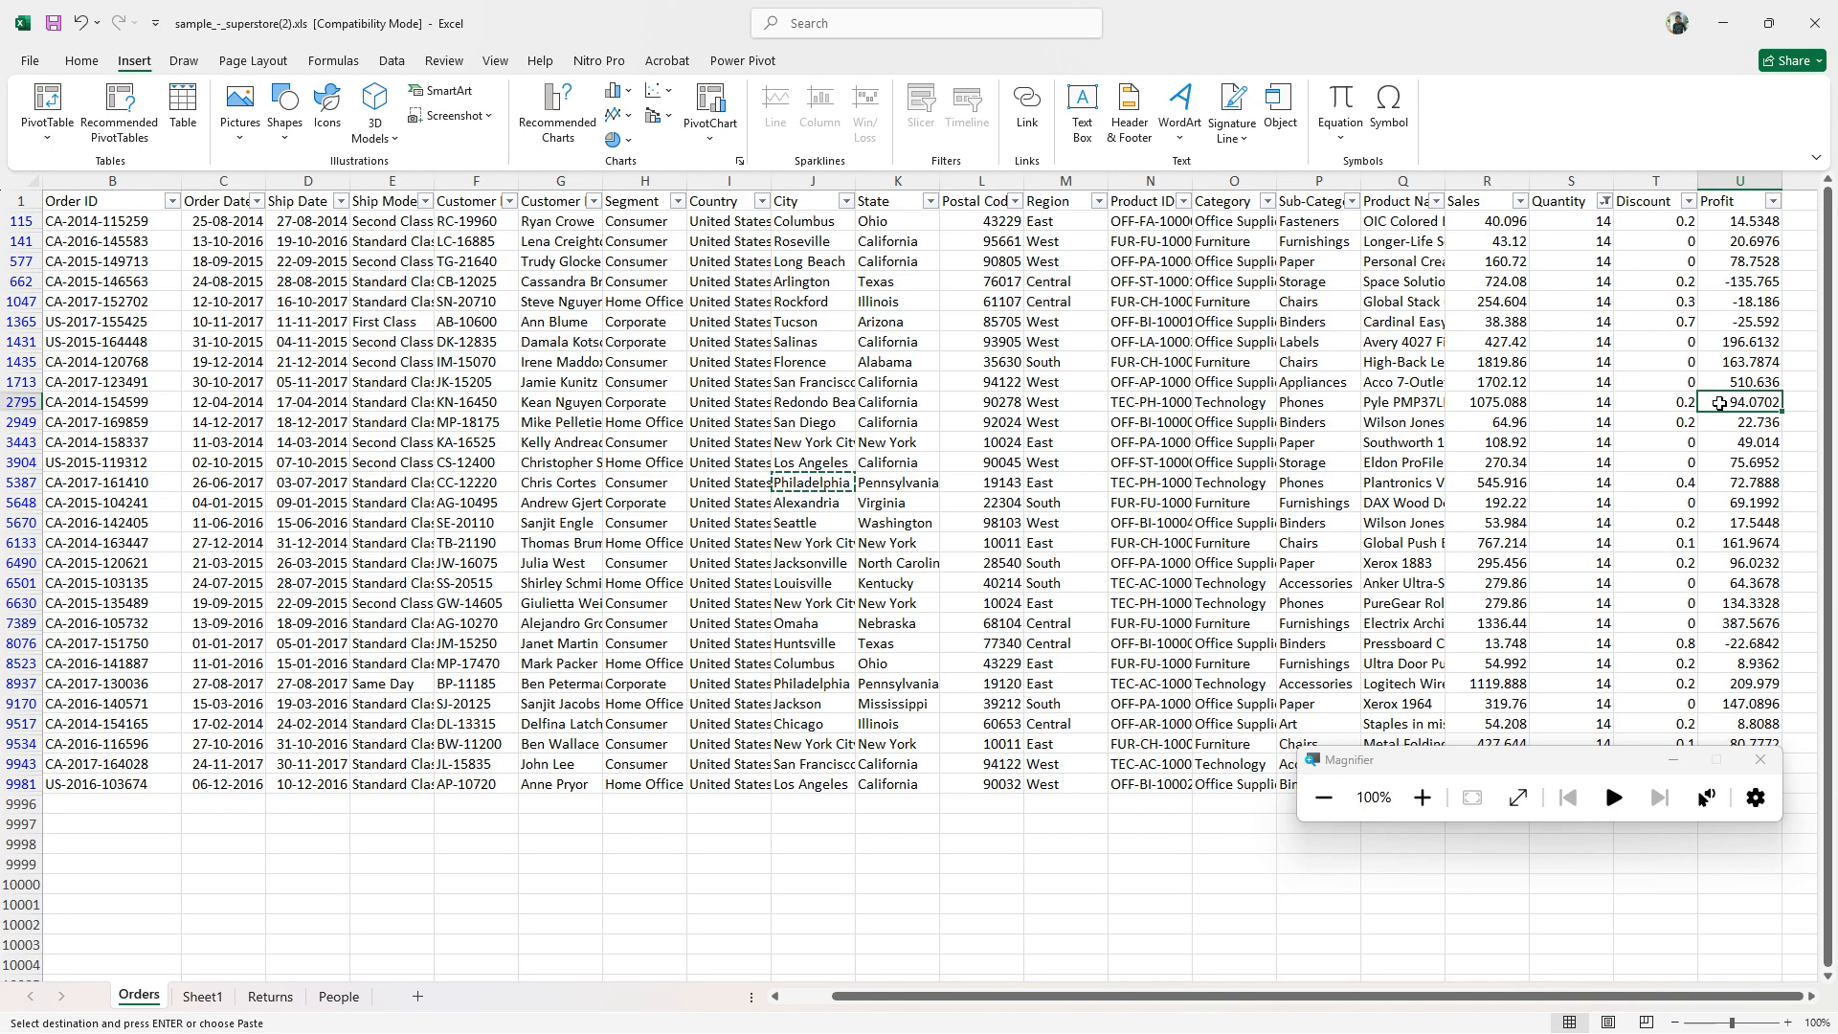
pyautogui.click(1423, 797)
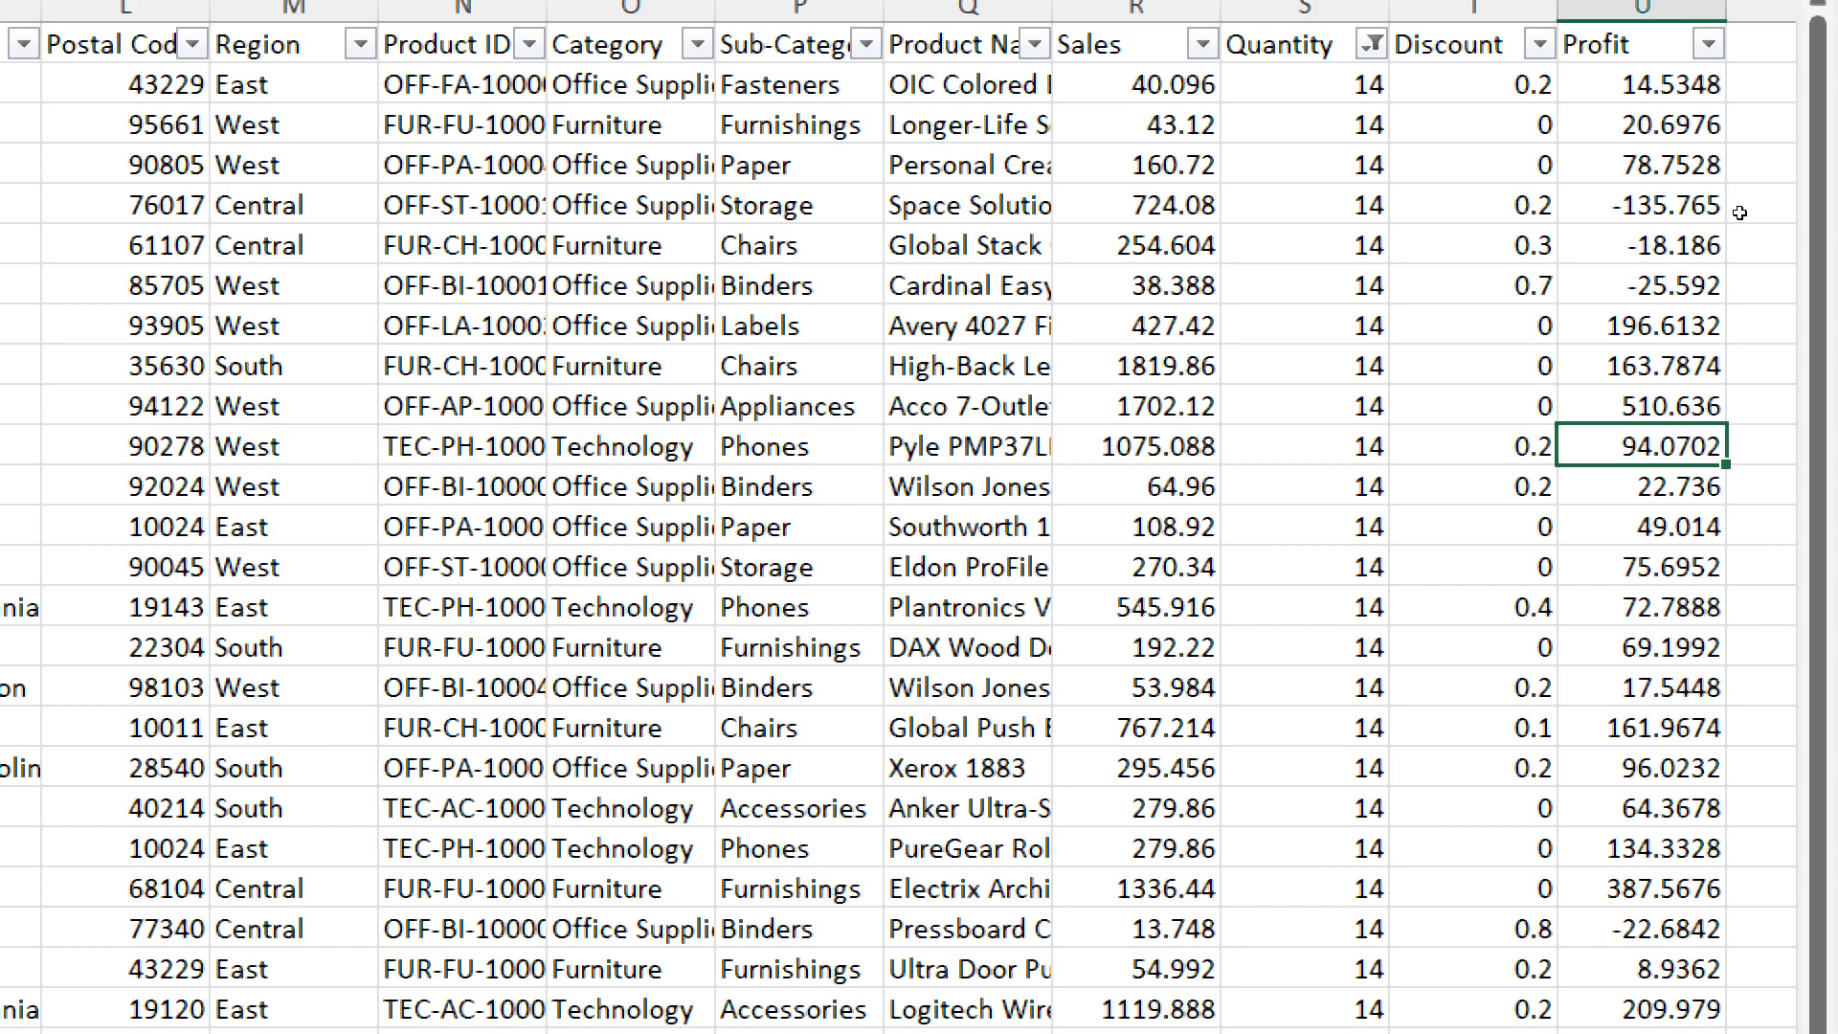
pyautogui.hotkey('ctrl', 'Up')
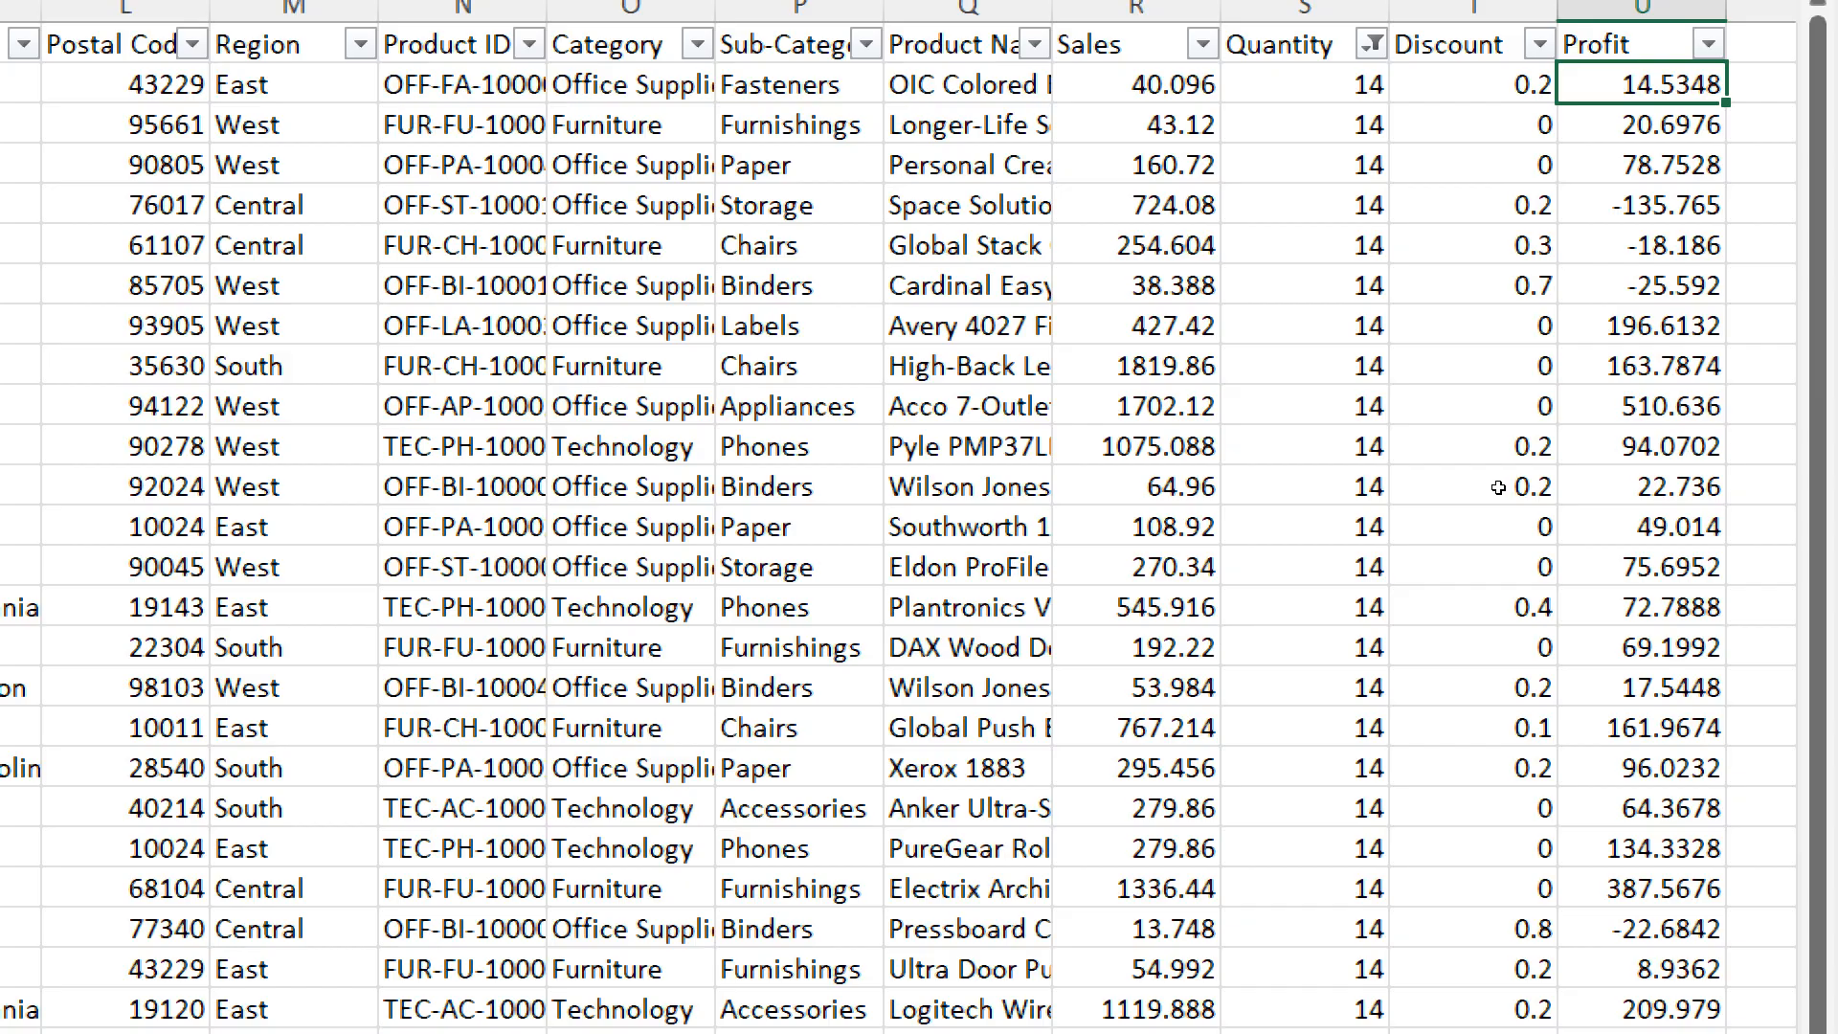
pyautogui.click(1690, 469)
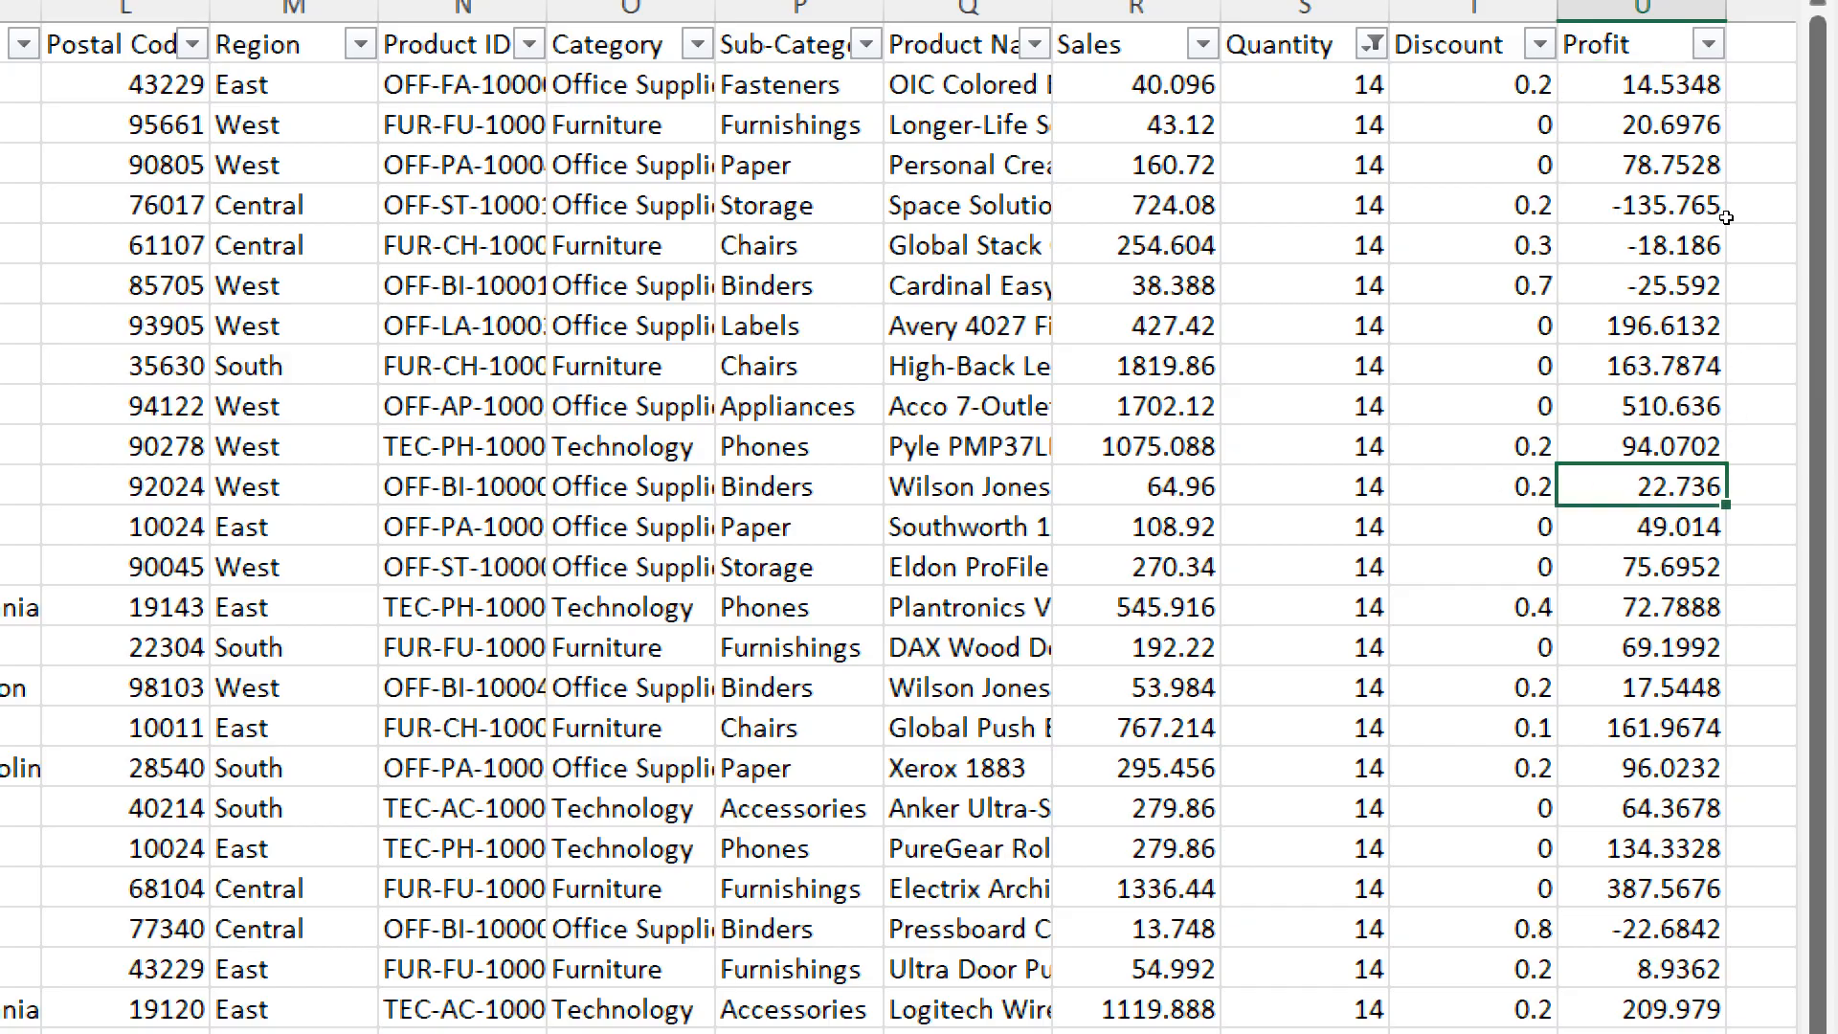
pyautogui.moveTo(1704, 88); pyautogui.dragTo(1762, 797)
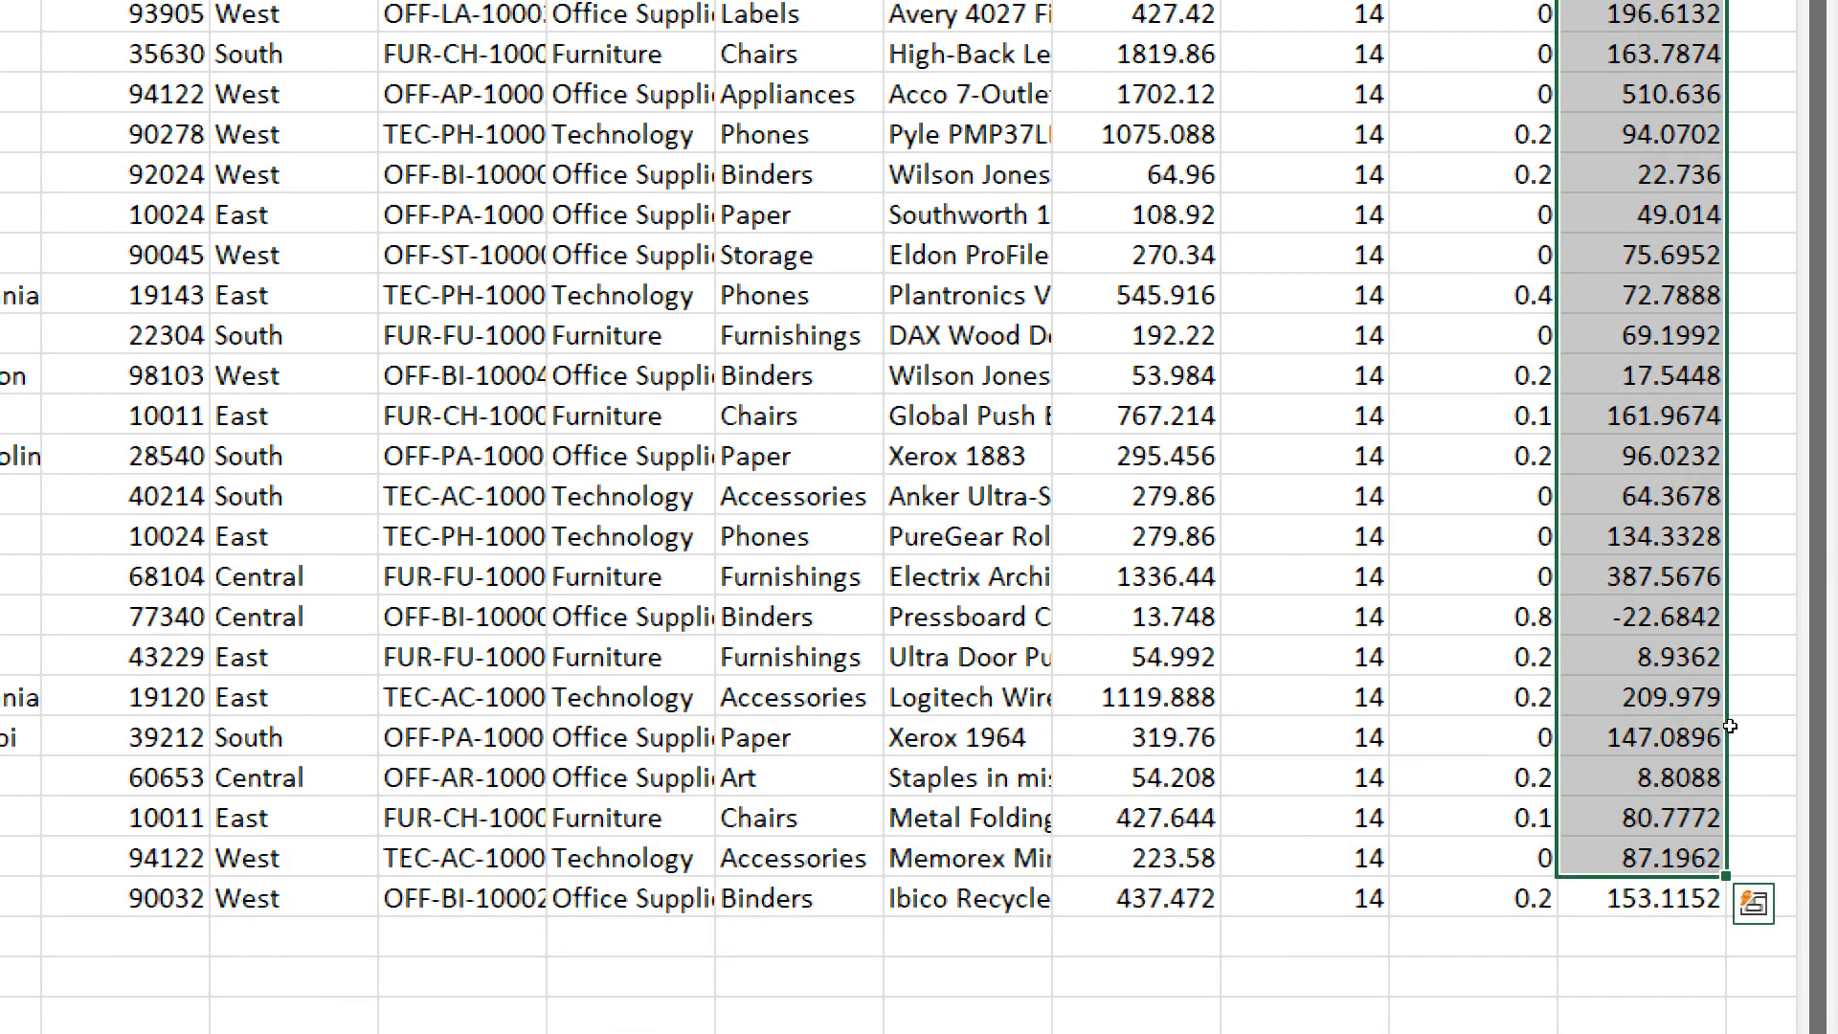
pyautogui.click(1721, 780)
pyautogui.moveTo(1712, 893); pyautogui.dragTo(1532, 52)
pyautogui.moveTo(1681, 188); pyautogui.dragTo(1720, 227)
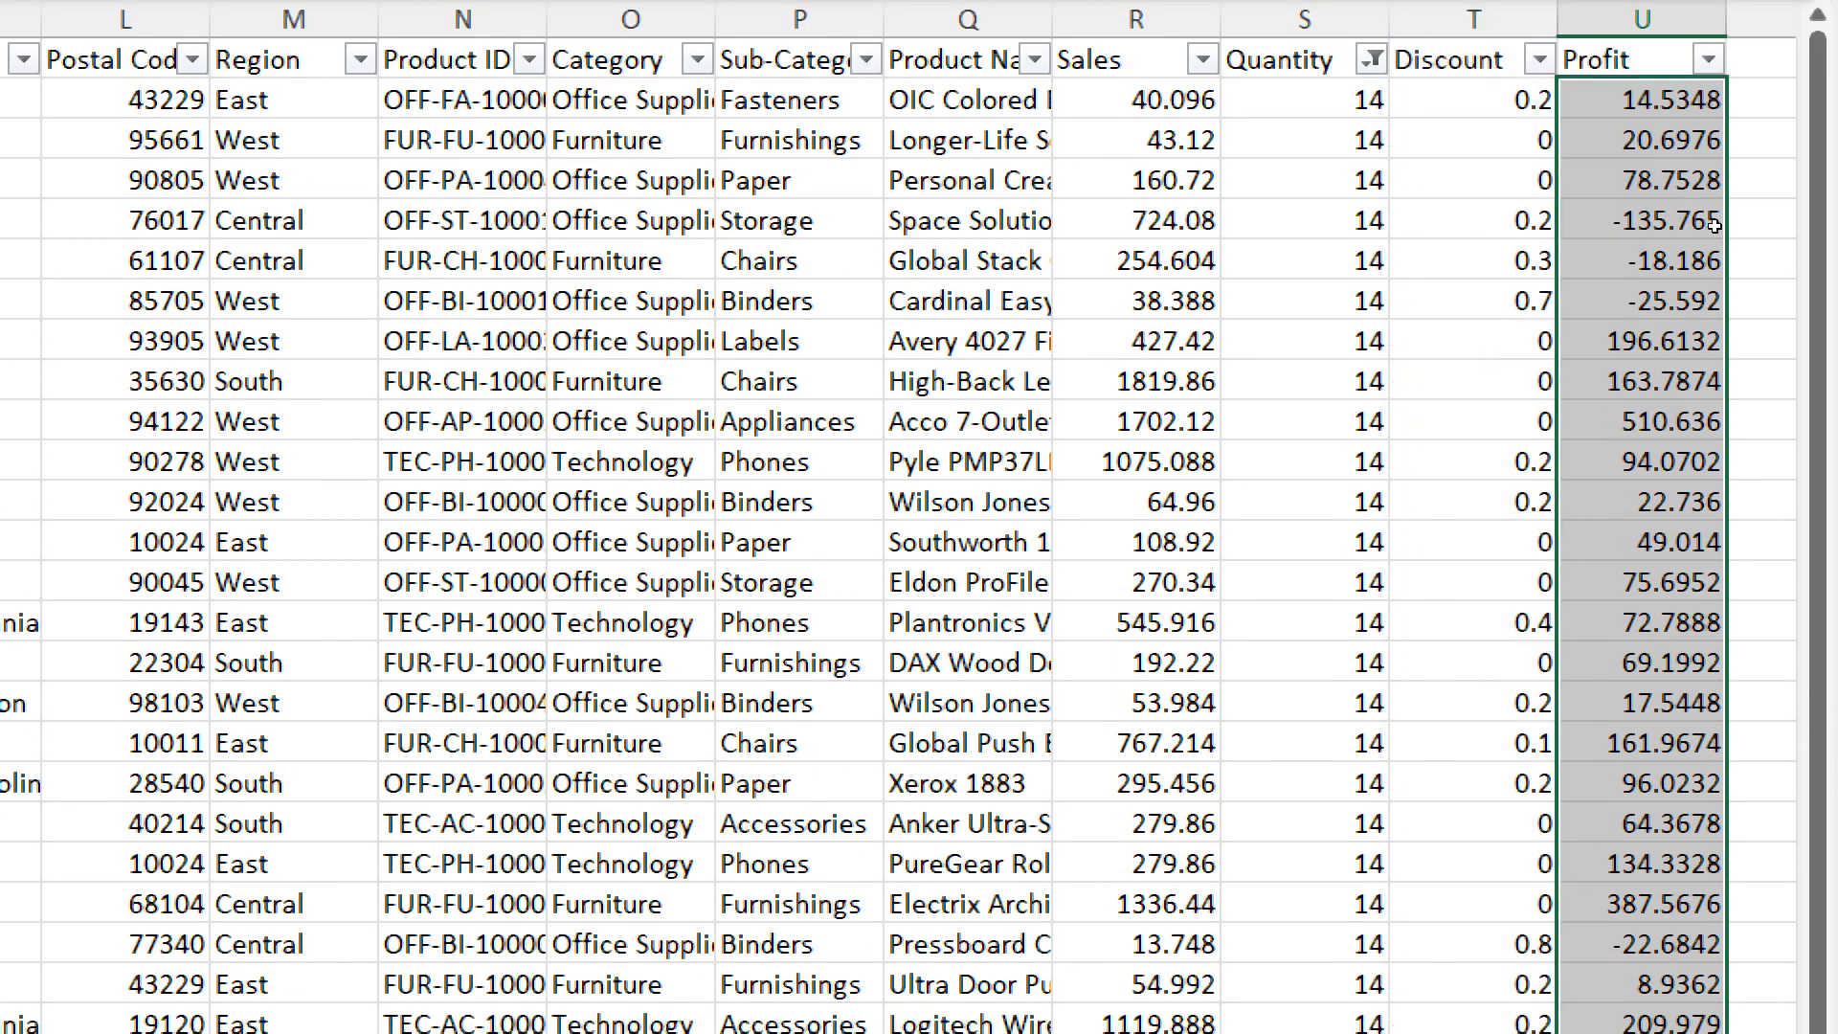
# - Total the filtered orders' Profit values with a SUM formula below column U, starting the range at U115
pyautogui.scroll(-5, 1731, 475)
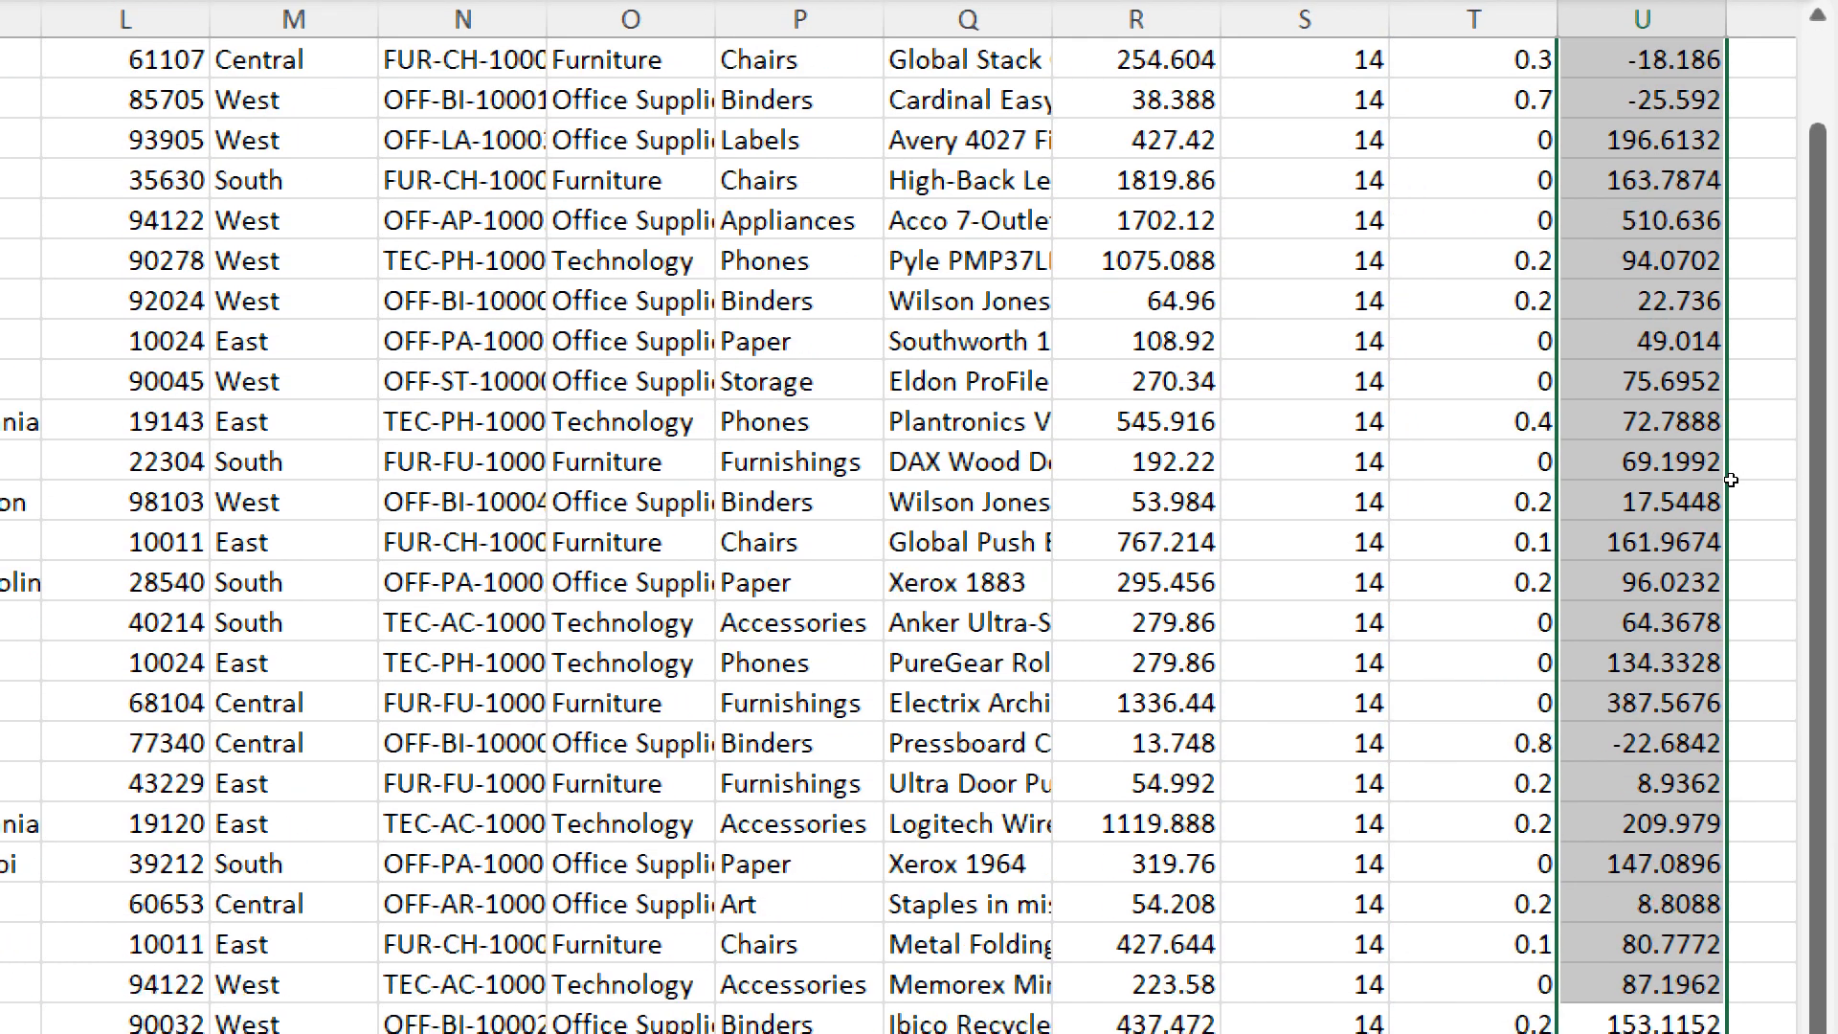
pyautogui.scroll(-5, 1752, 587)
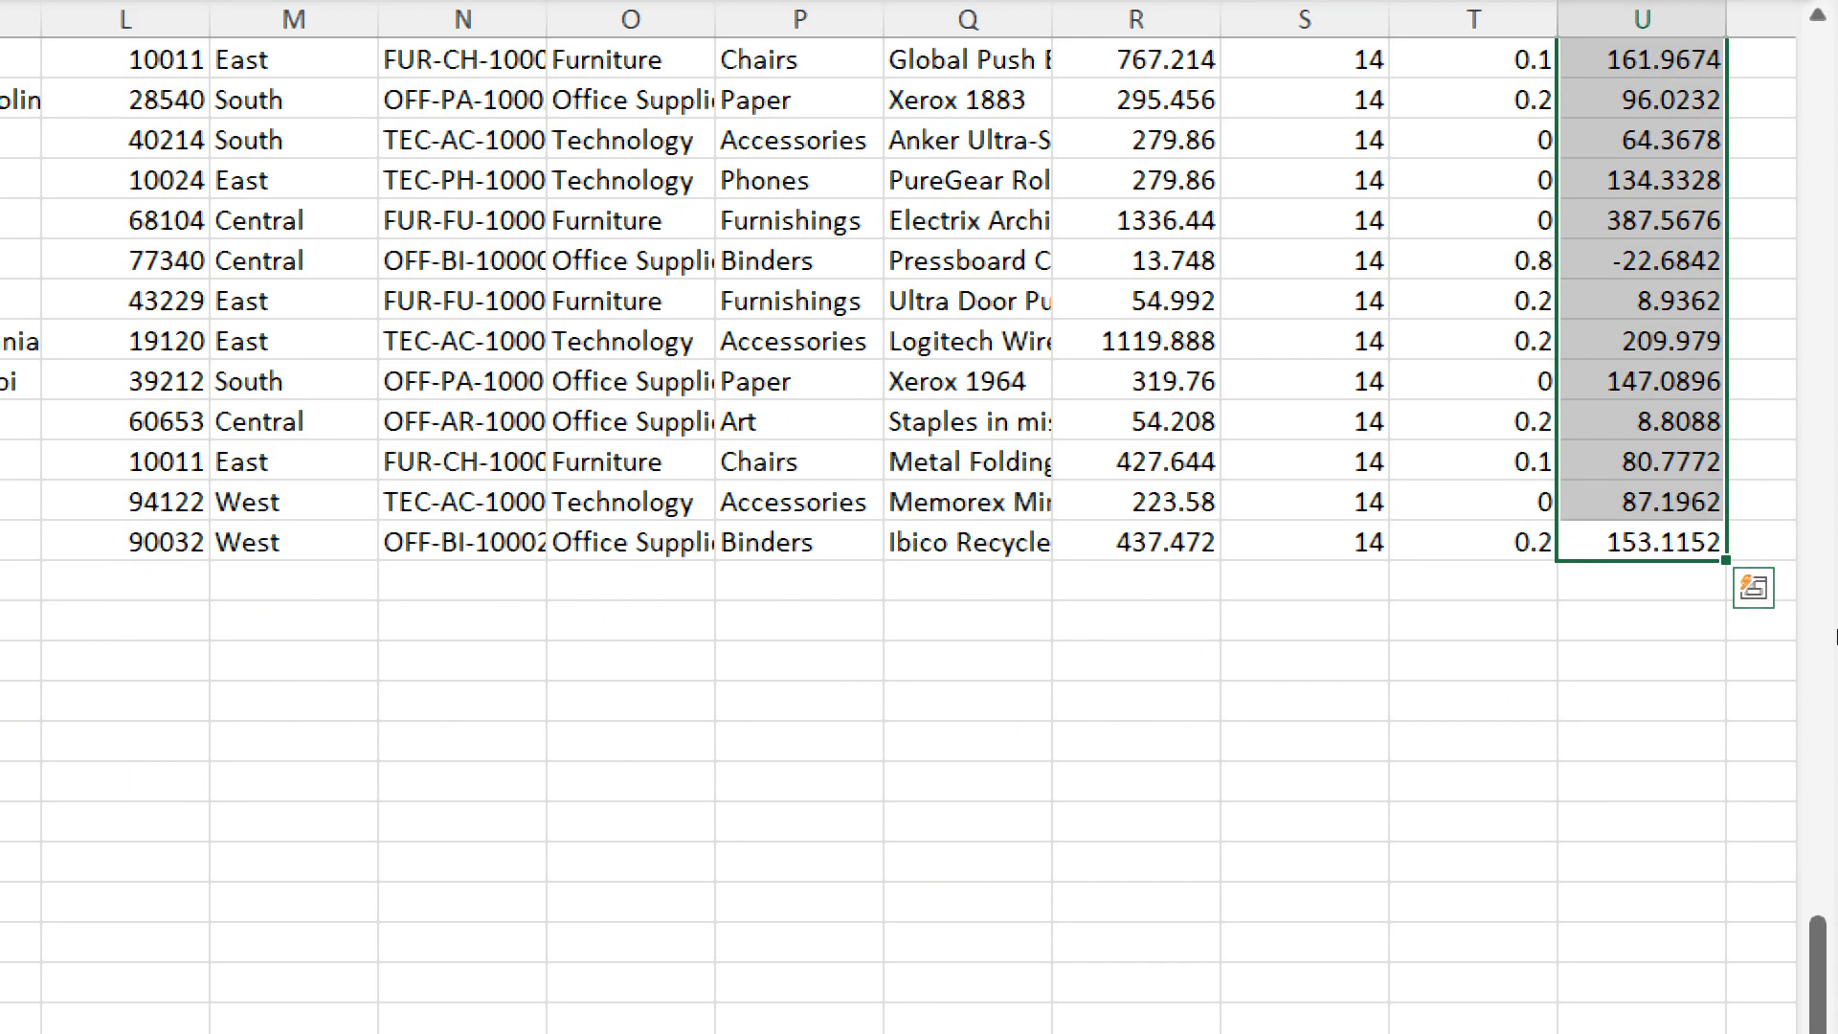
pyautogui.scroll(-5, 1833, 595)
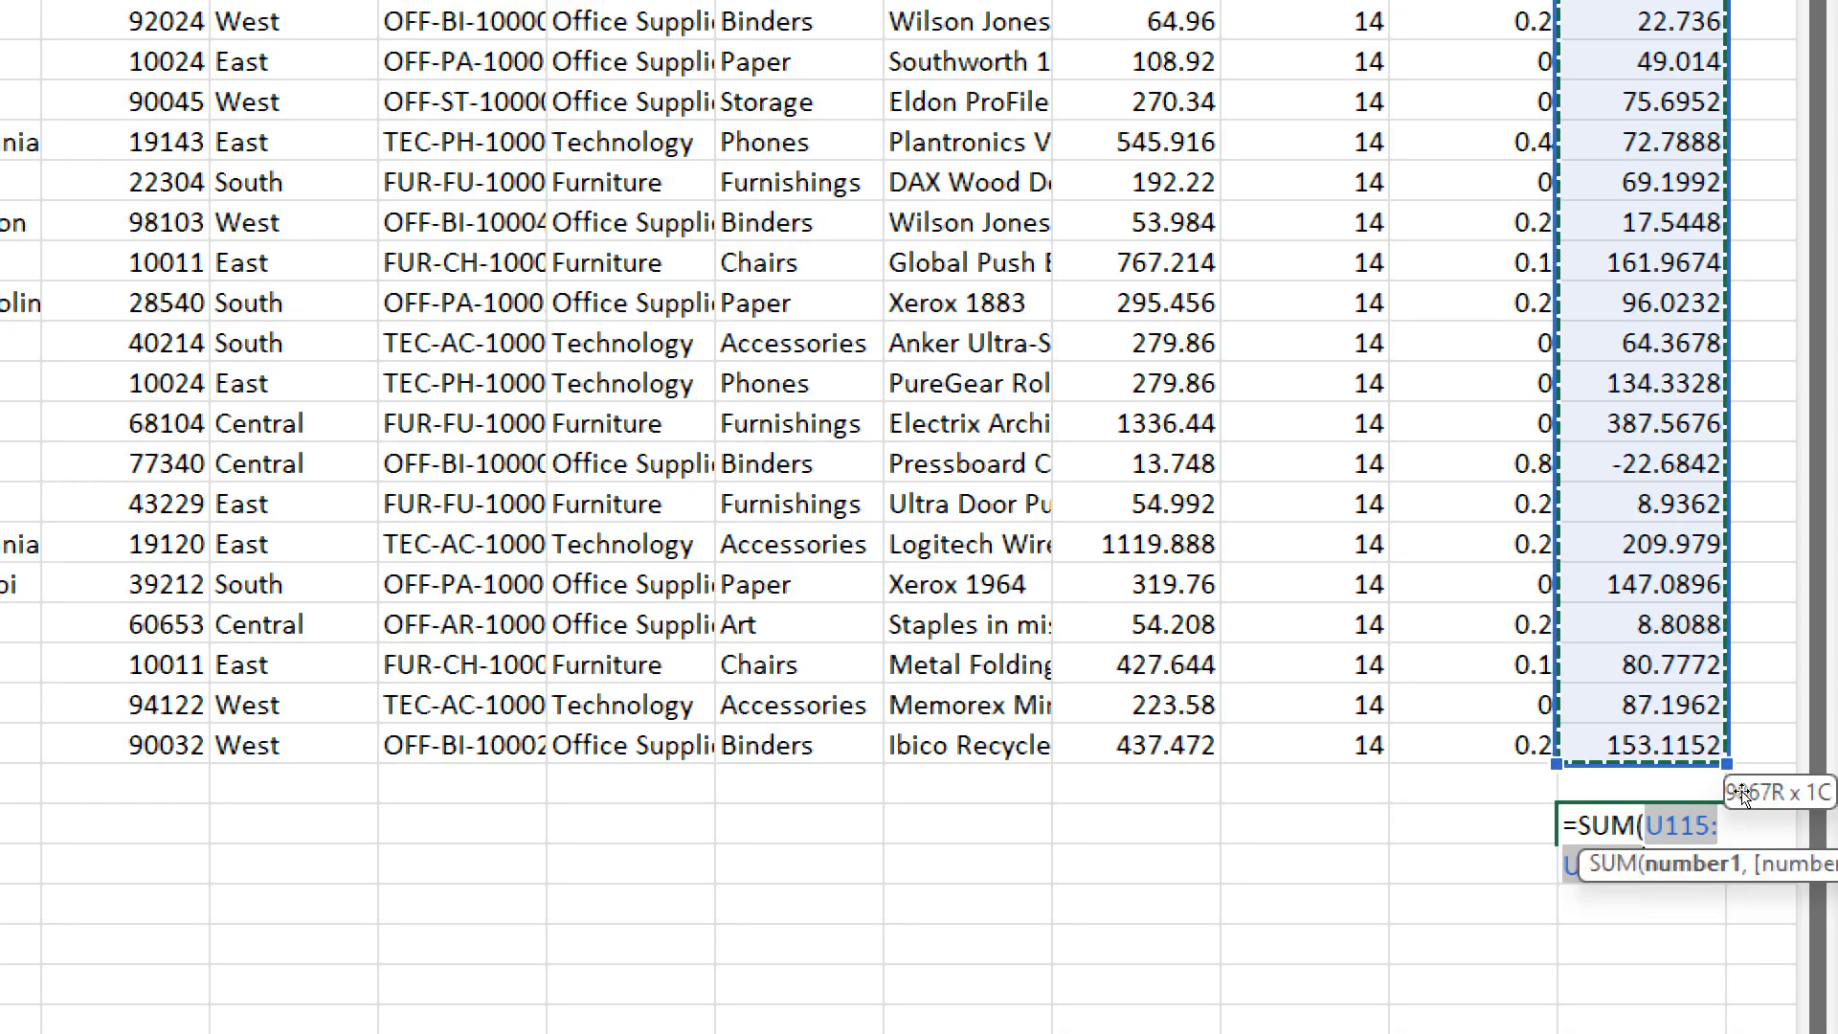
pyautogui.press('Return')
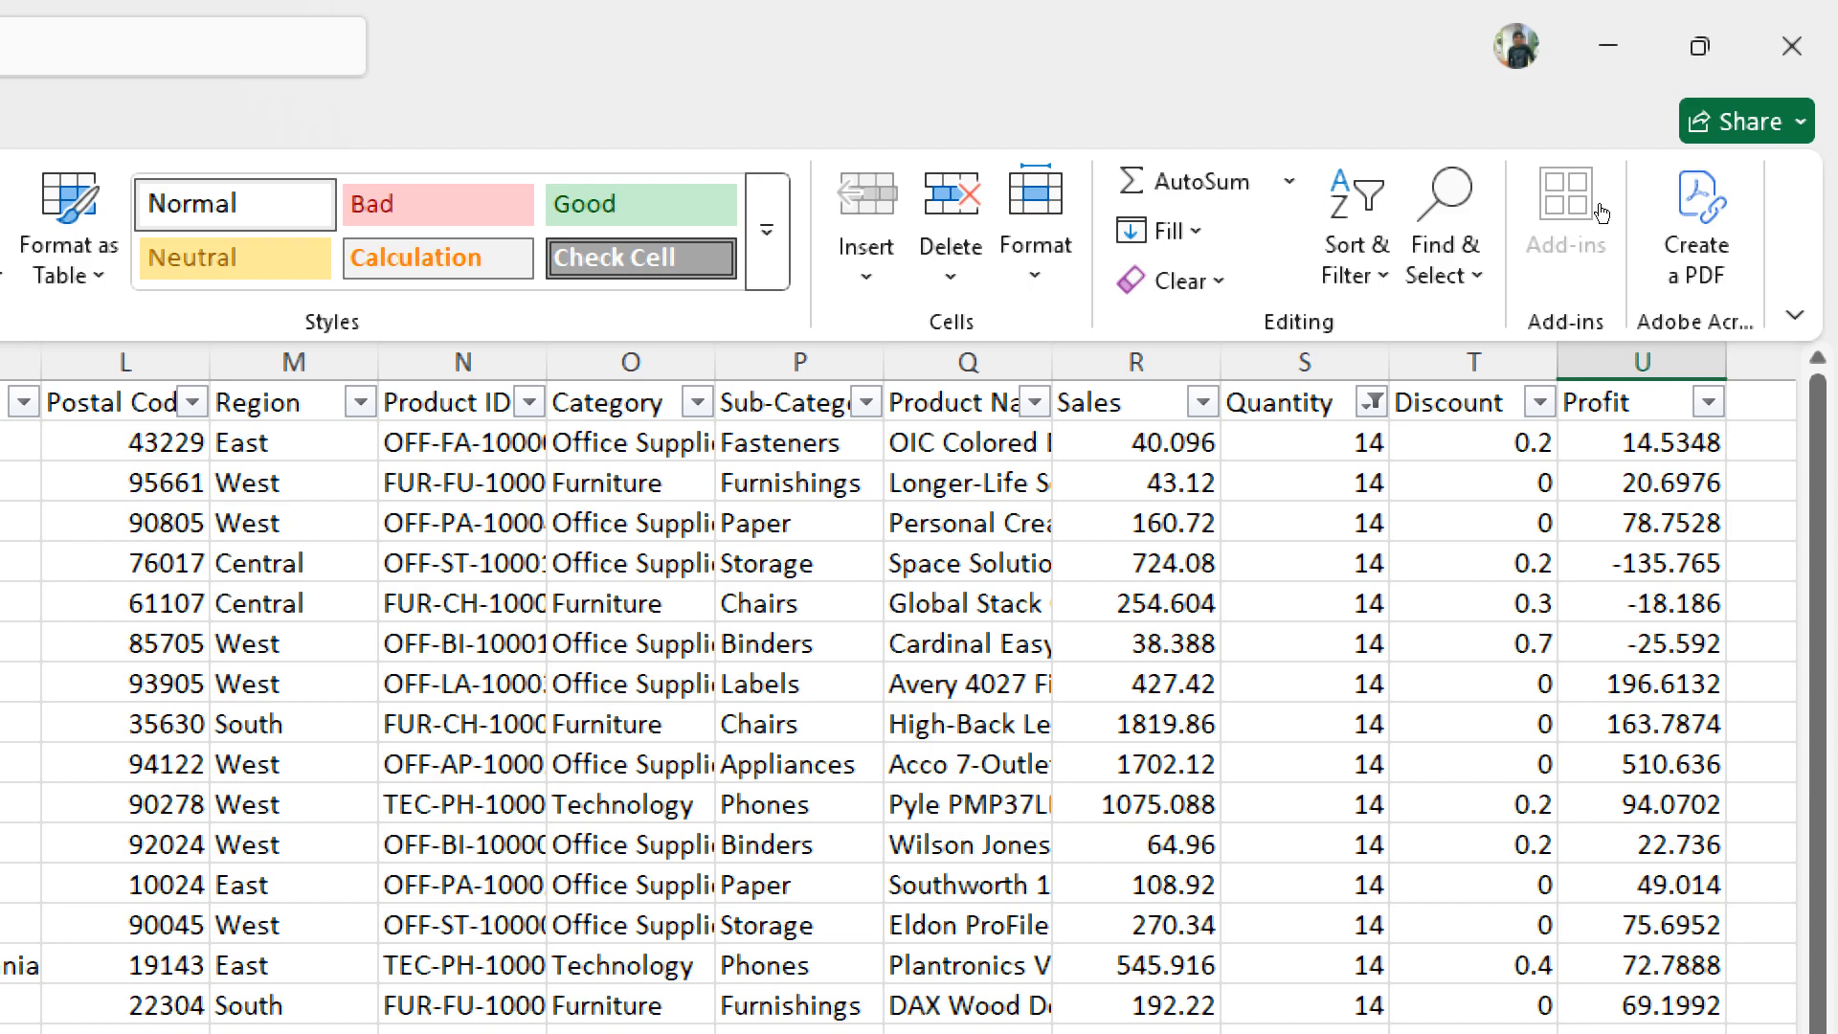
# - Reset the Quantity filter to include all values so that every order is listed again
pyautogui.click(1372, 402)
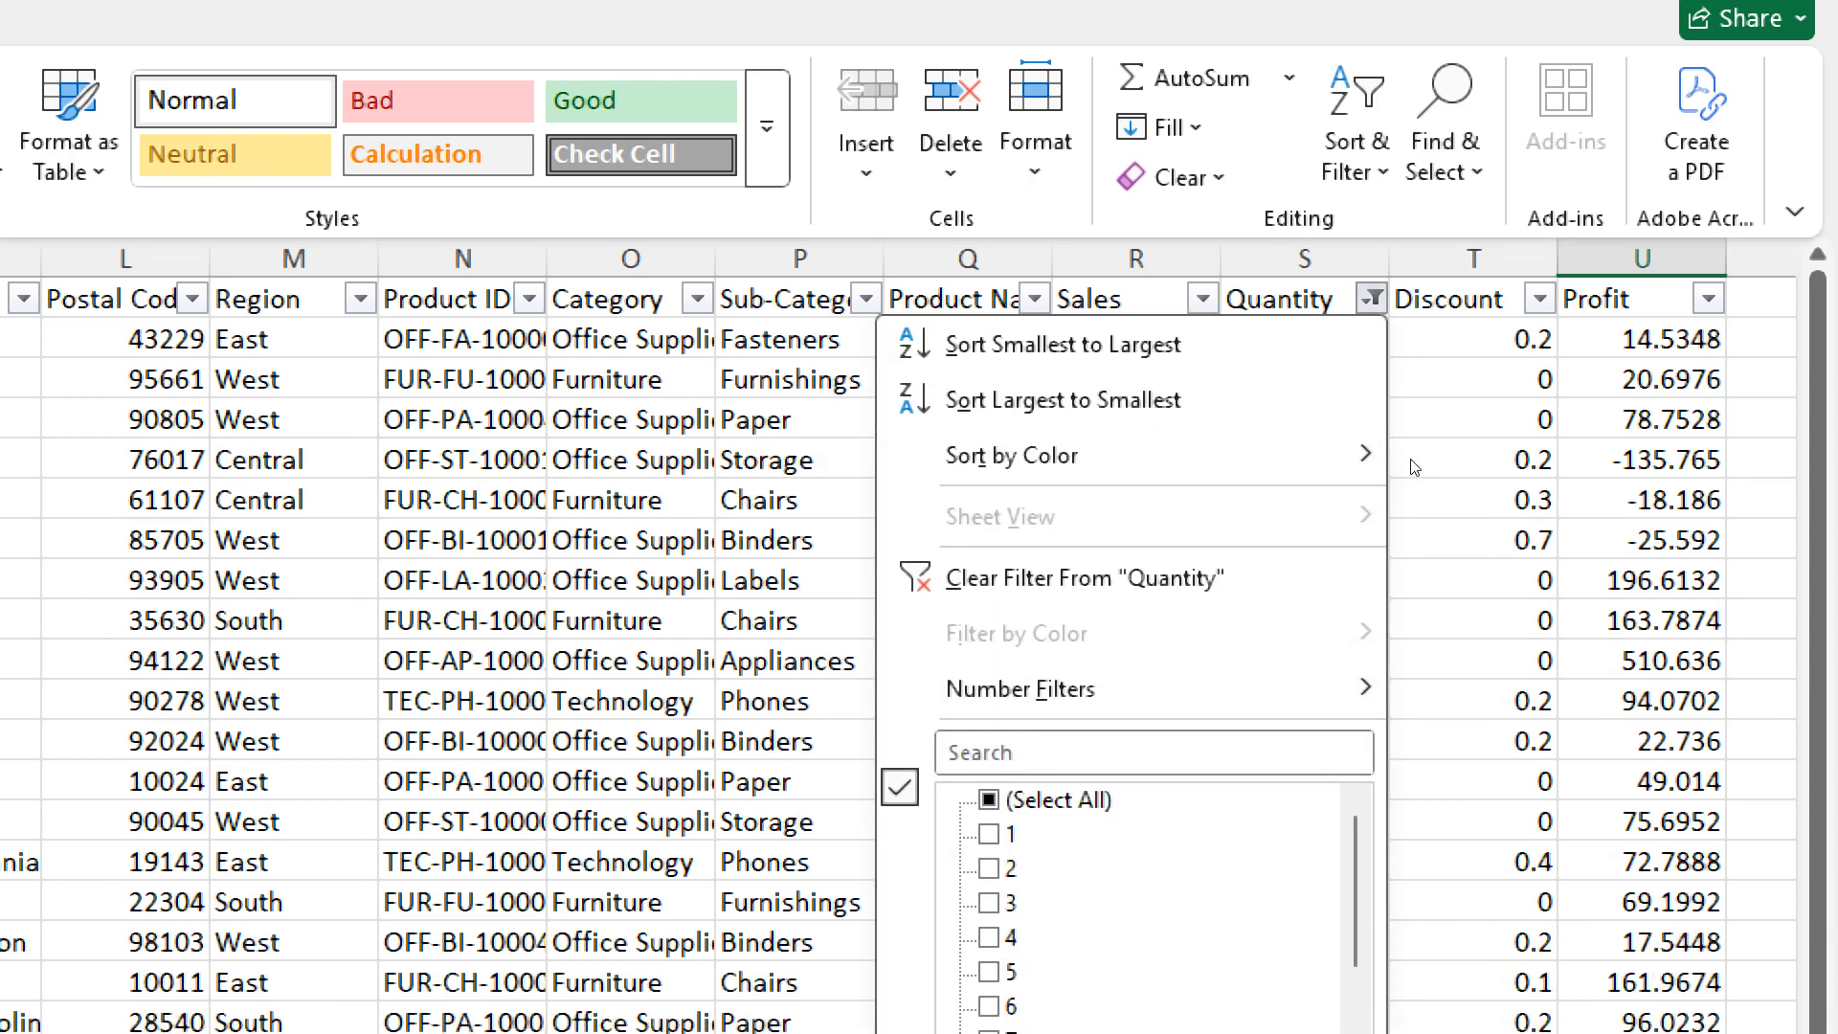
pyautogui.click(990, 799)
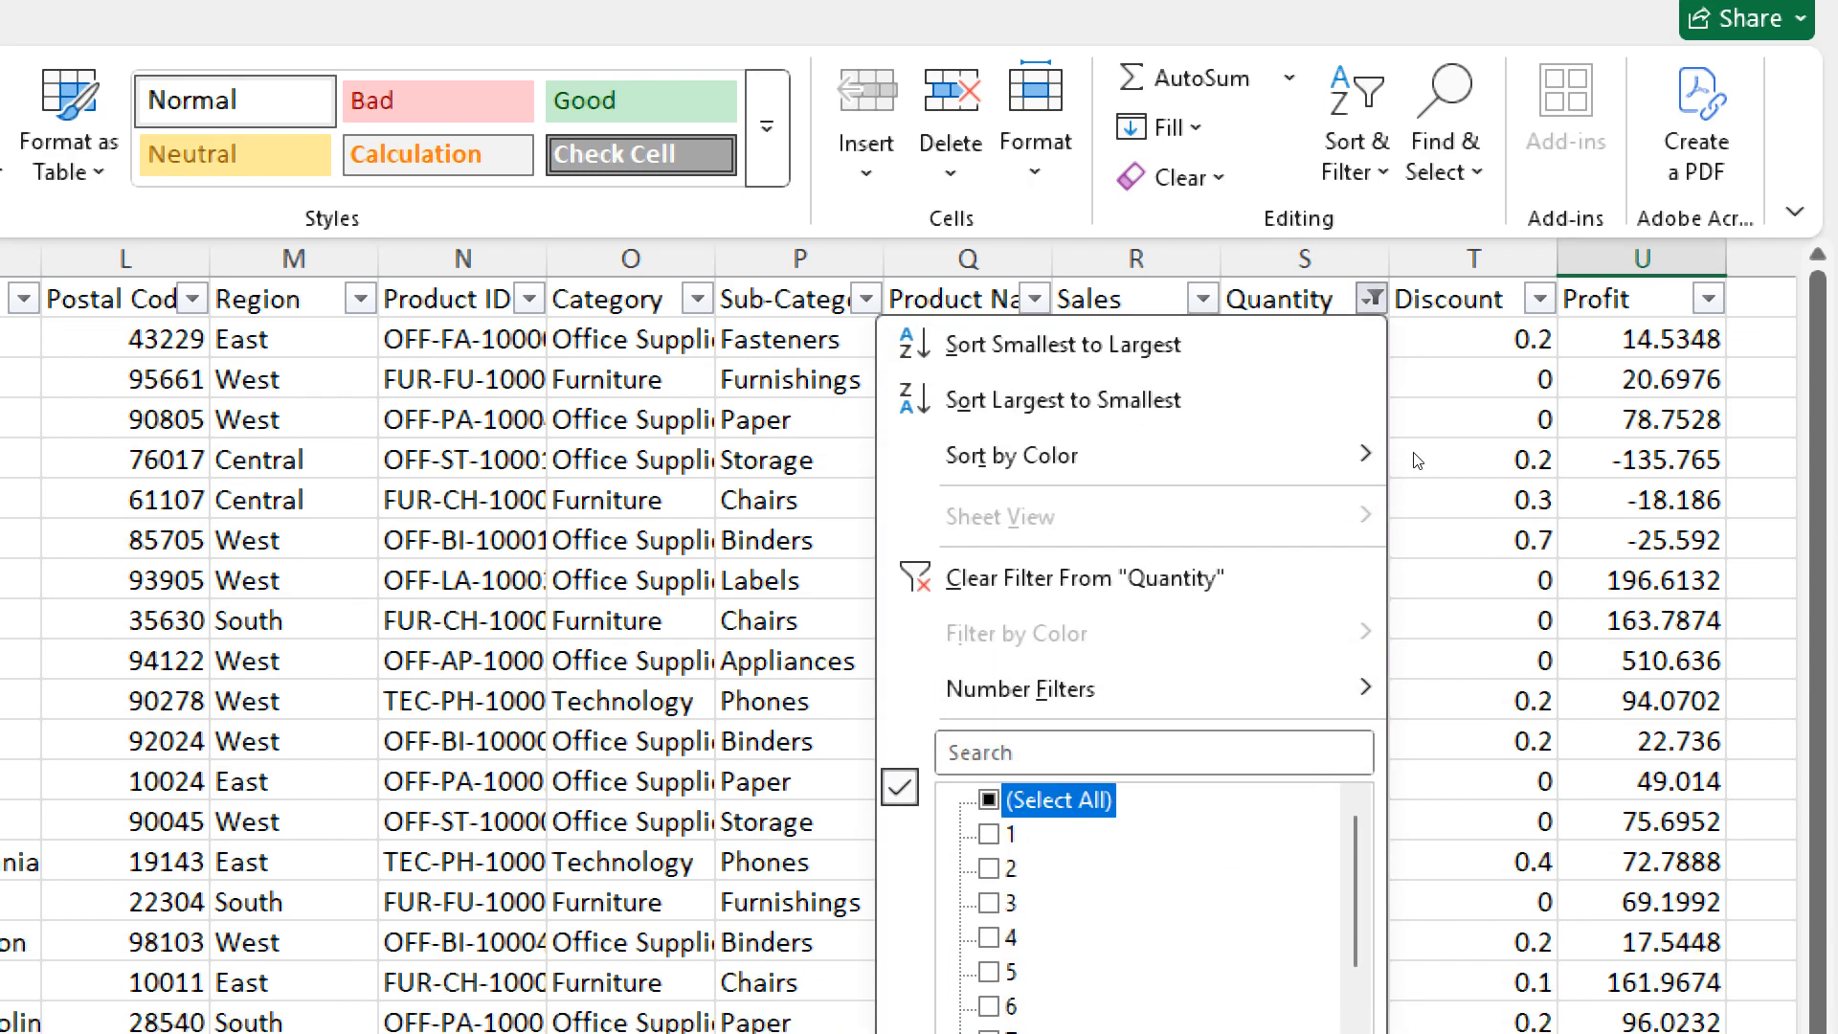
pyautogui.click(1658, 396)
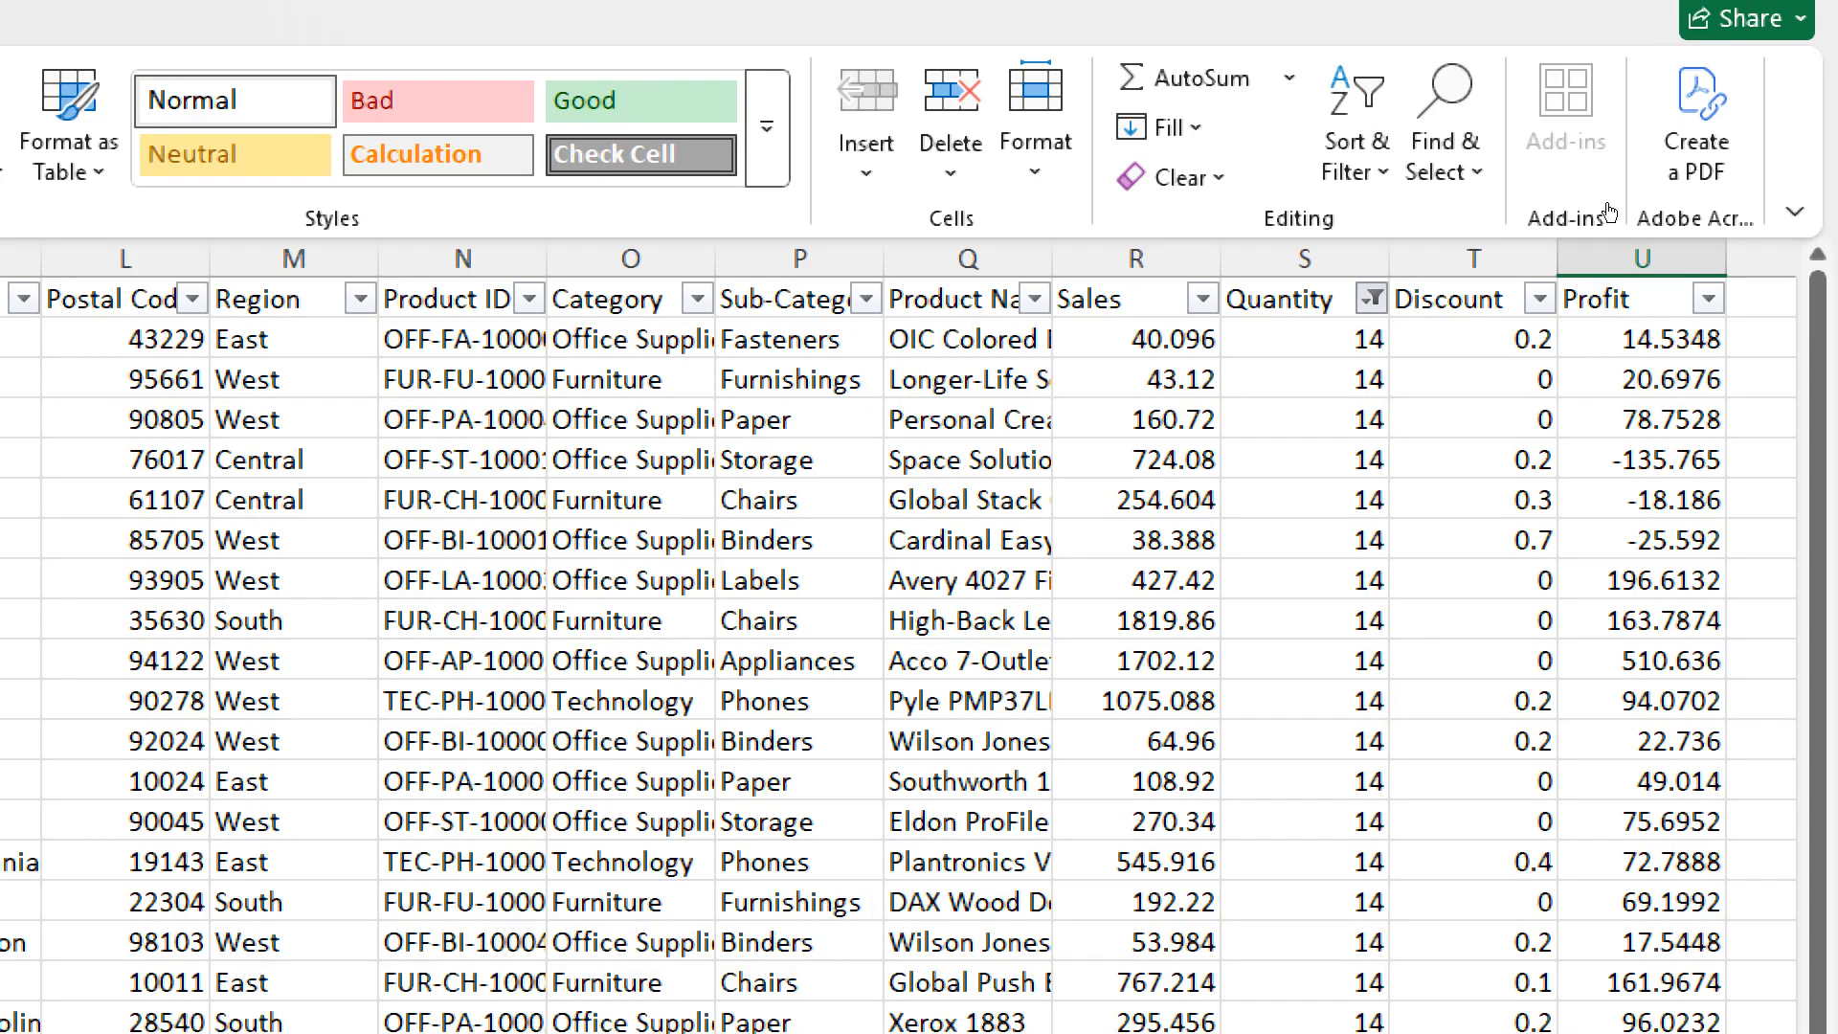
pyautogui.click(1372, 299)
pyautogui.click(990, 800)
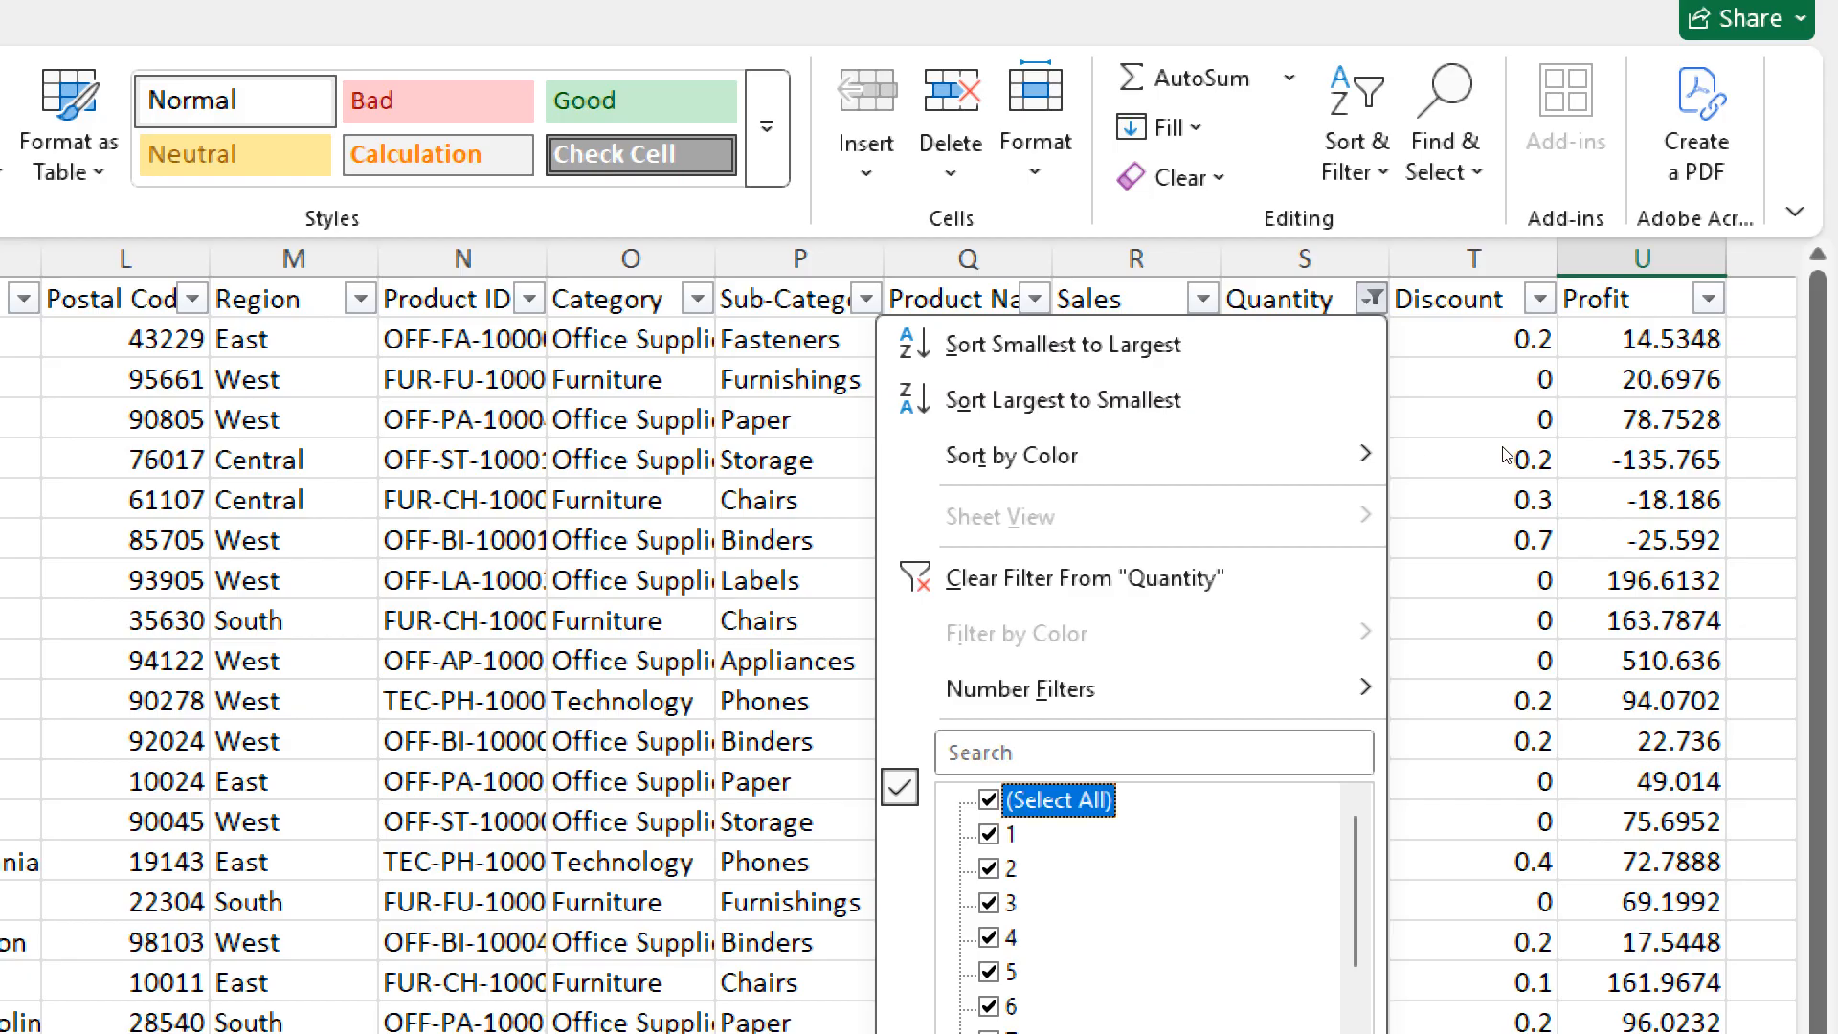
pyautogui.scroll(-2, 1645, 459)
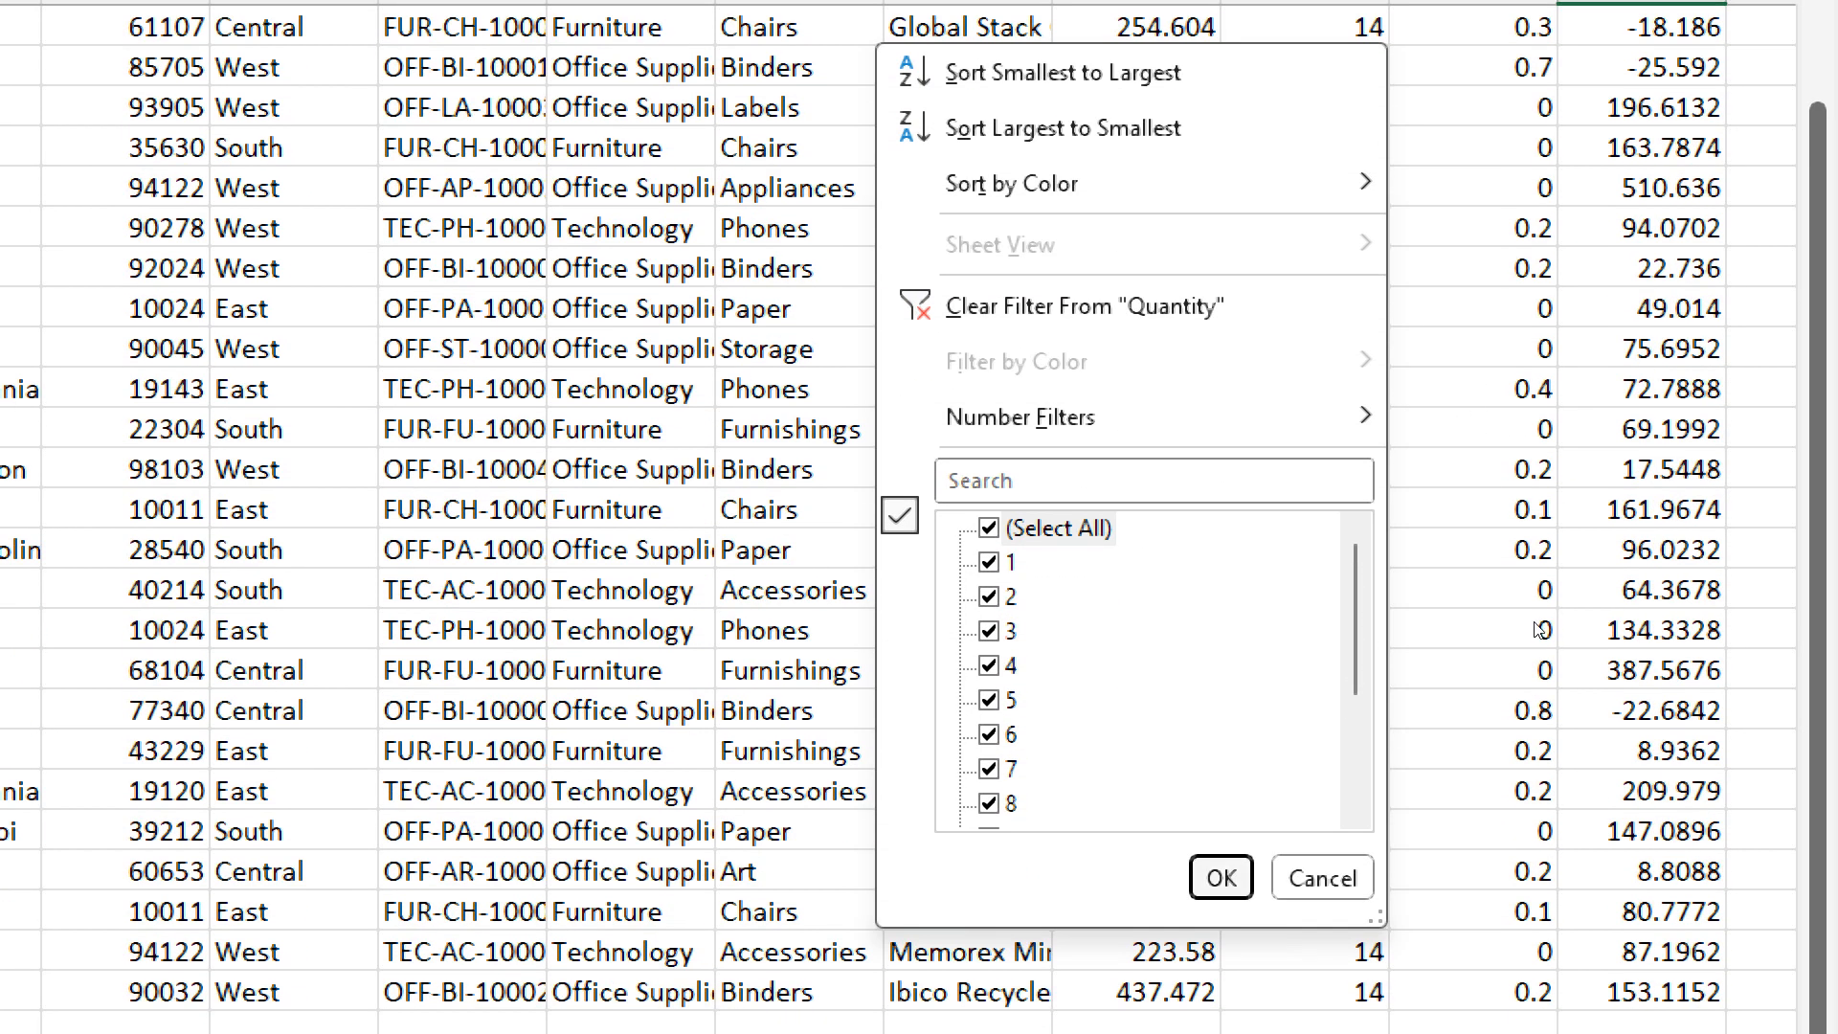
pyautogui.click(1223, 875)
# - Return to the first orders, select the entire Quantity column and look down its unfiltered values
pyautogui.scroll(20, 1545, 576)
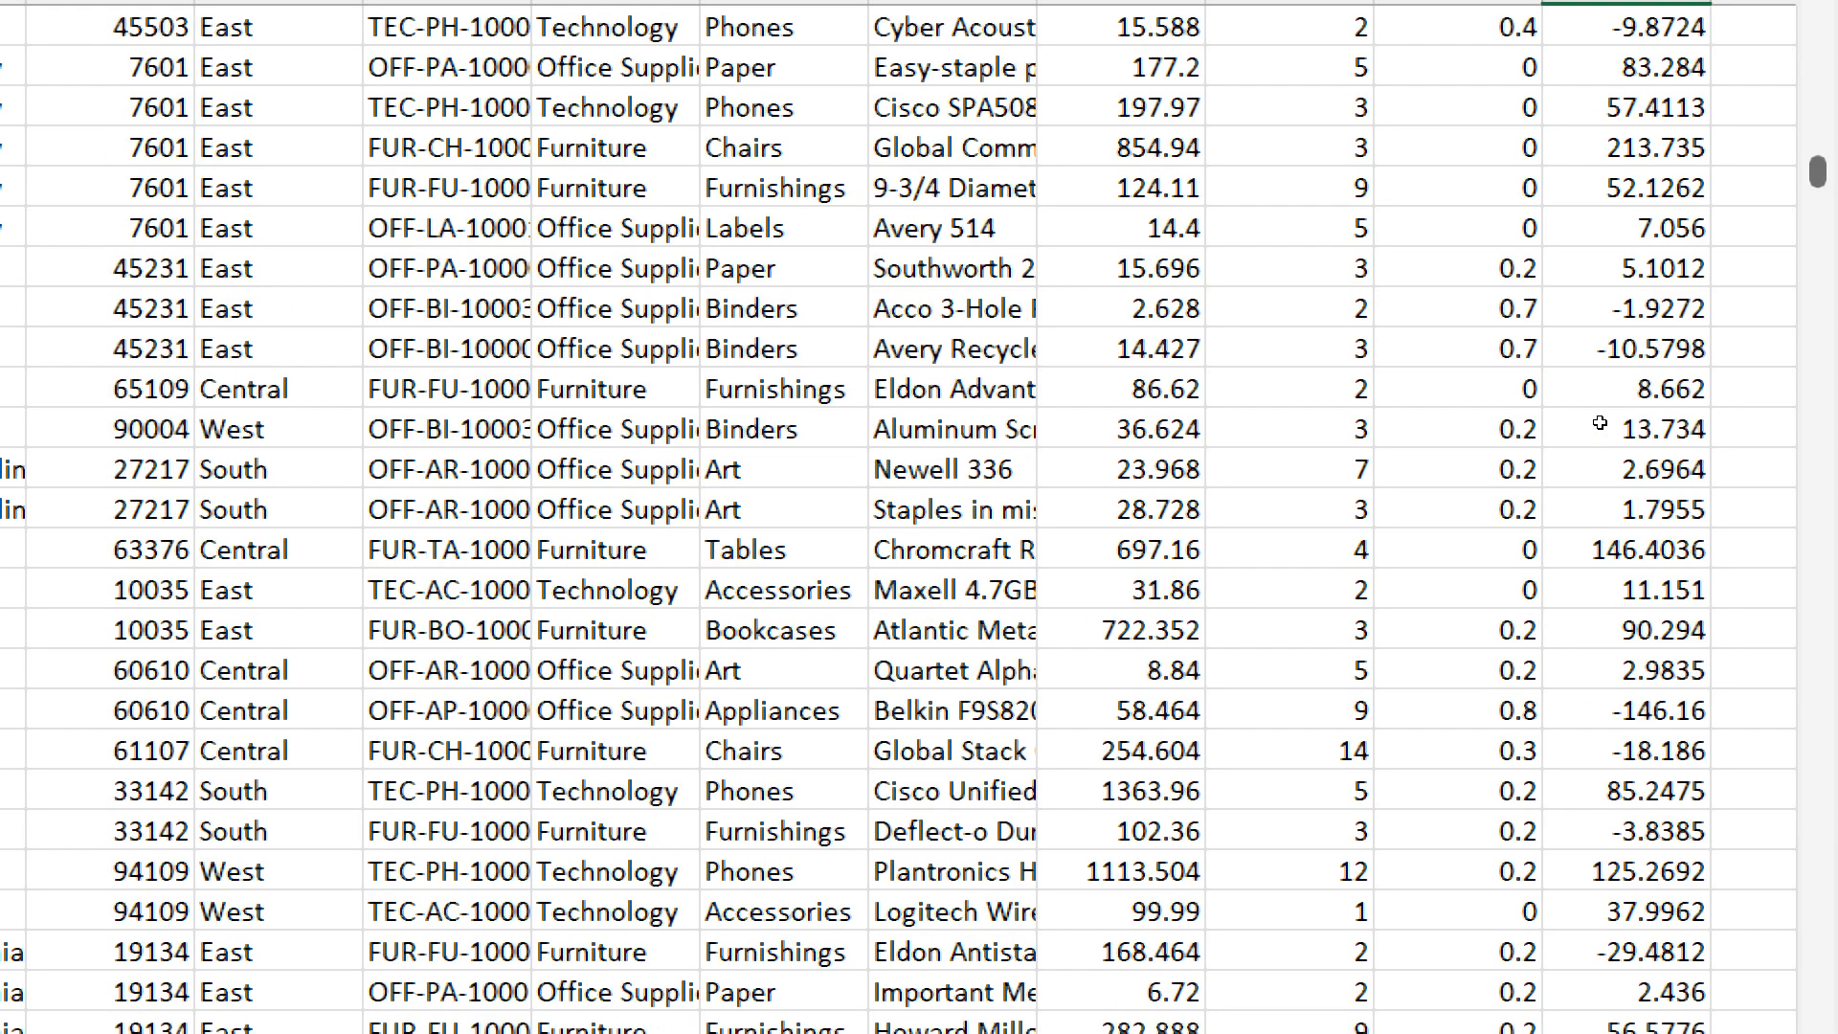
pyautogui.scroll(20, 1600, 423)
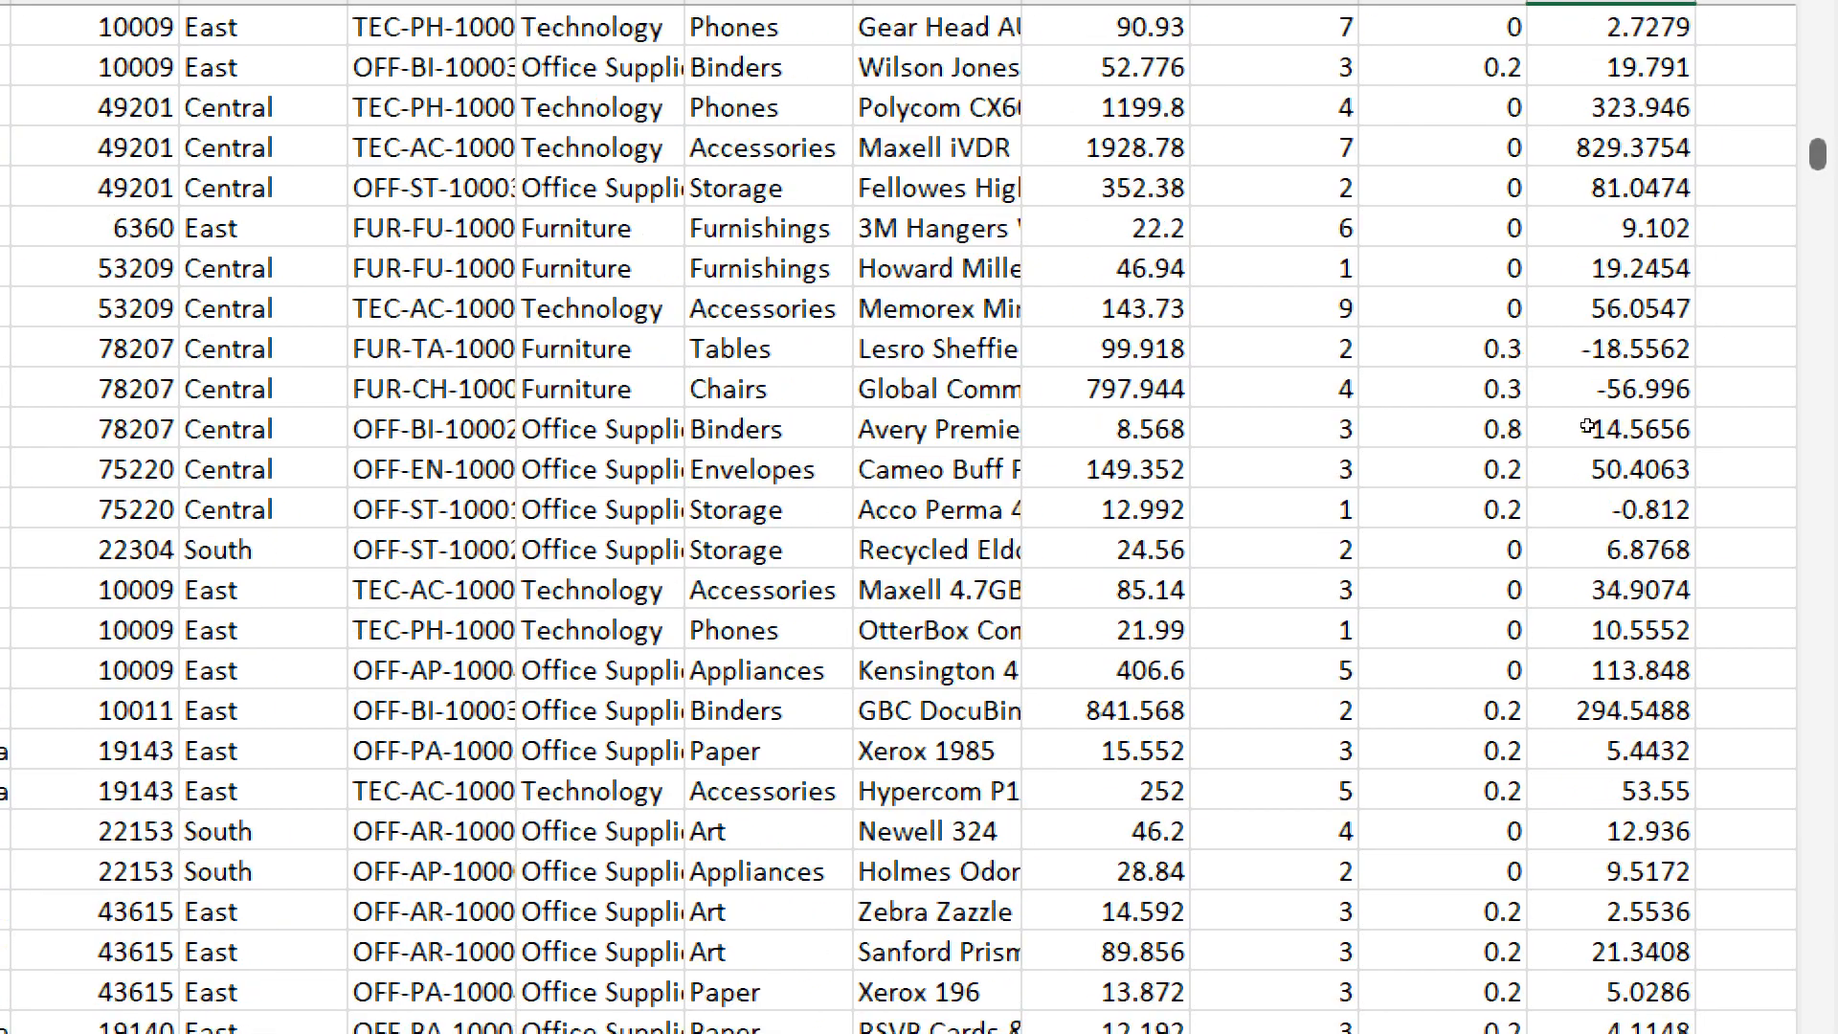
pyautogui.moveTo(1818, 145); pyautogui.dragTo(1819, 72)
pyautogui.click(1274, 38)
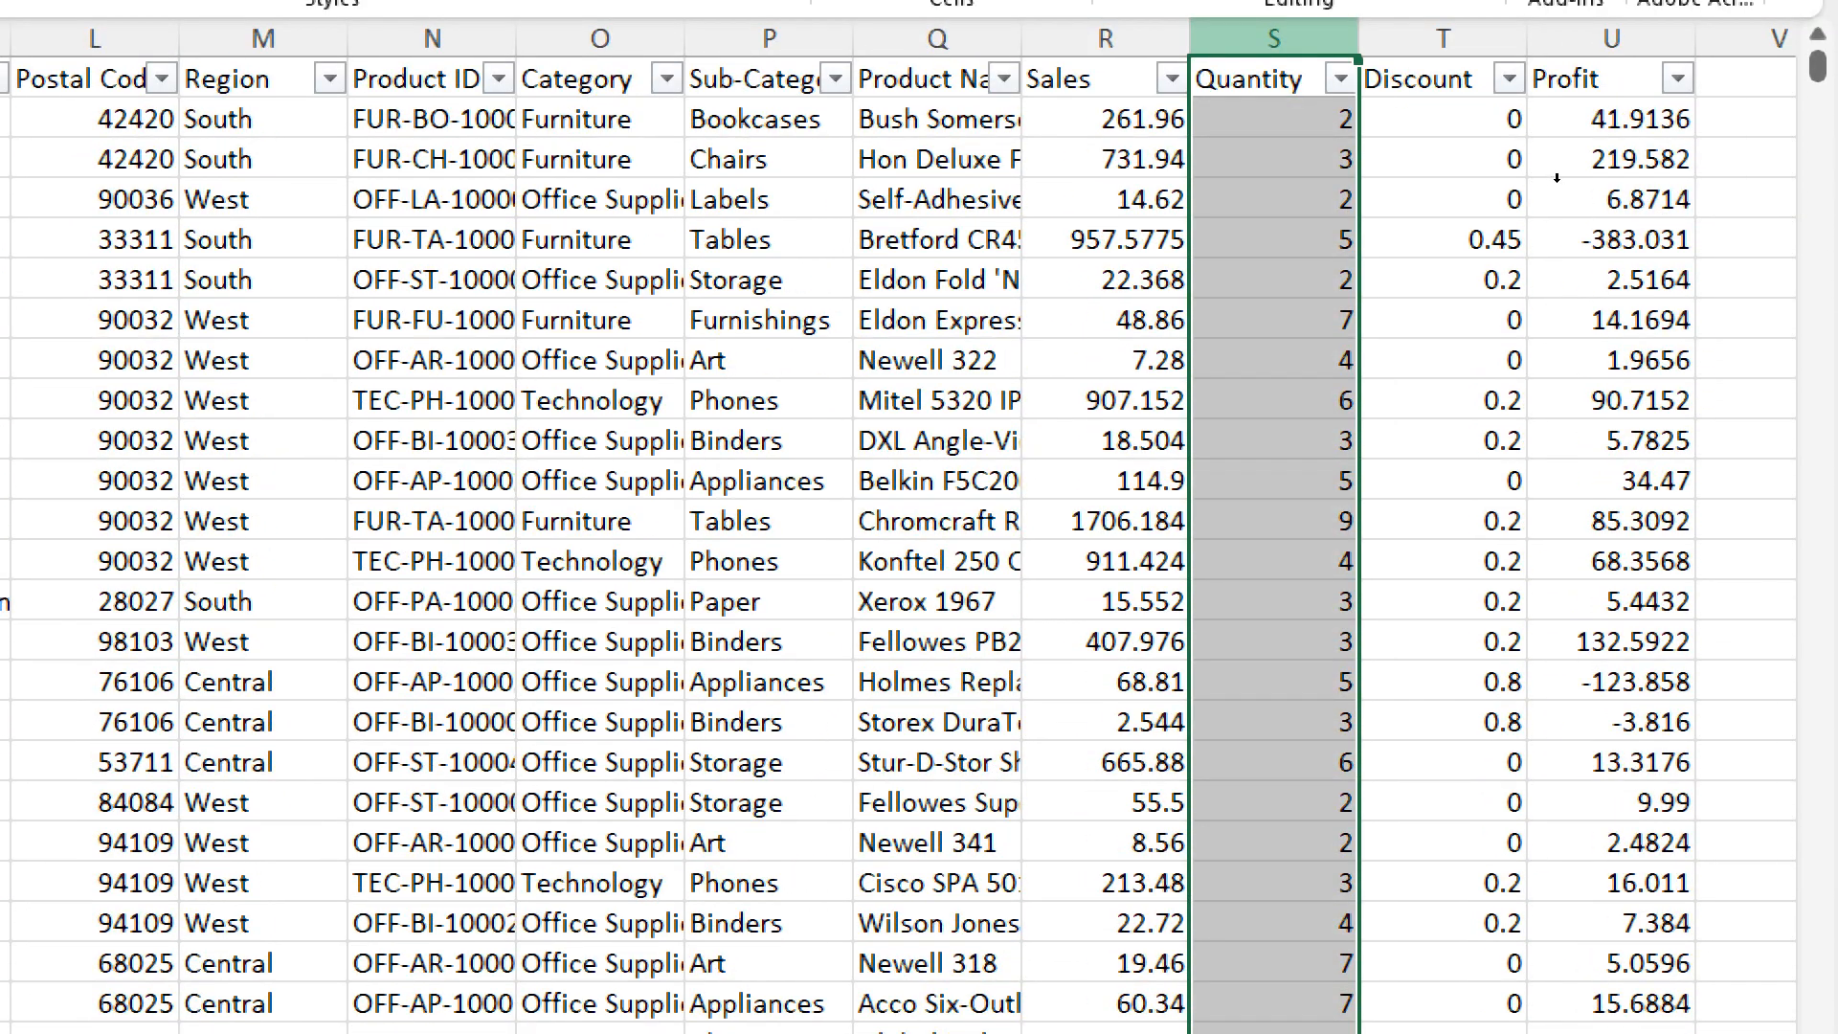
pyautogui.scroll(-10, 1718, 382)
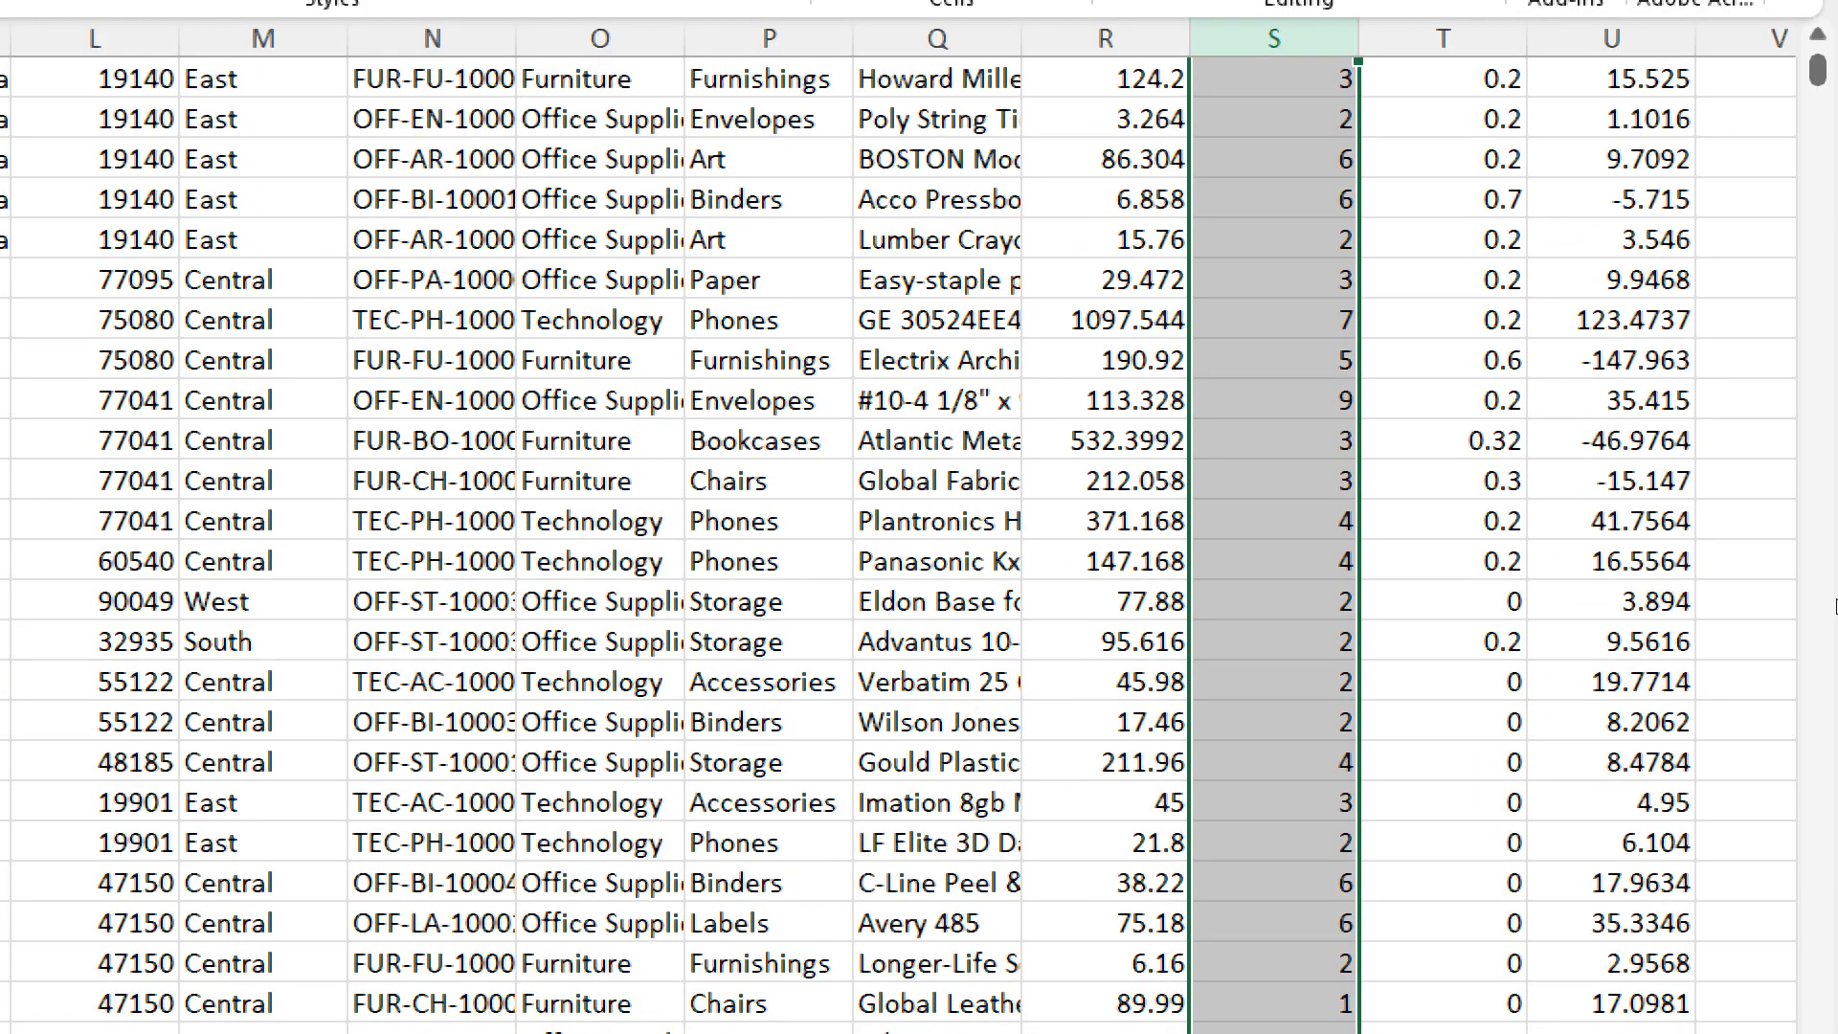
# - Switch from the Excel orders to Tableau Public, view its data source page at 100% magnification and return the Magnifier to 200%
pyautogui.scroll(-4, 1831, 772)
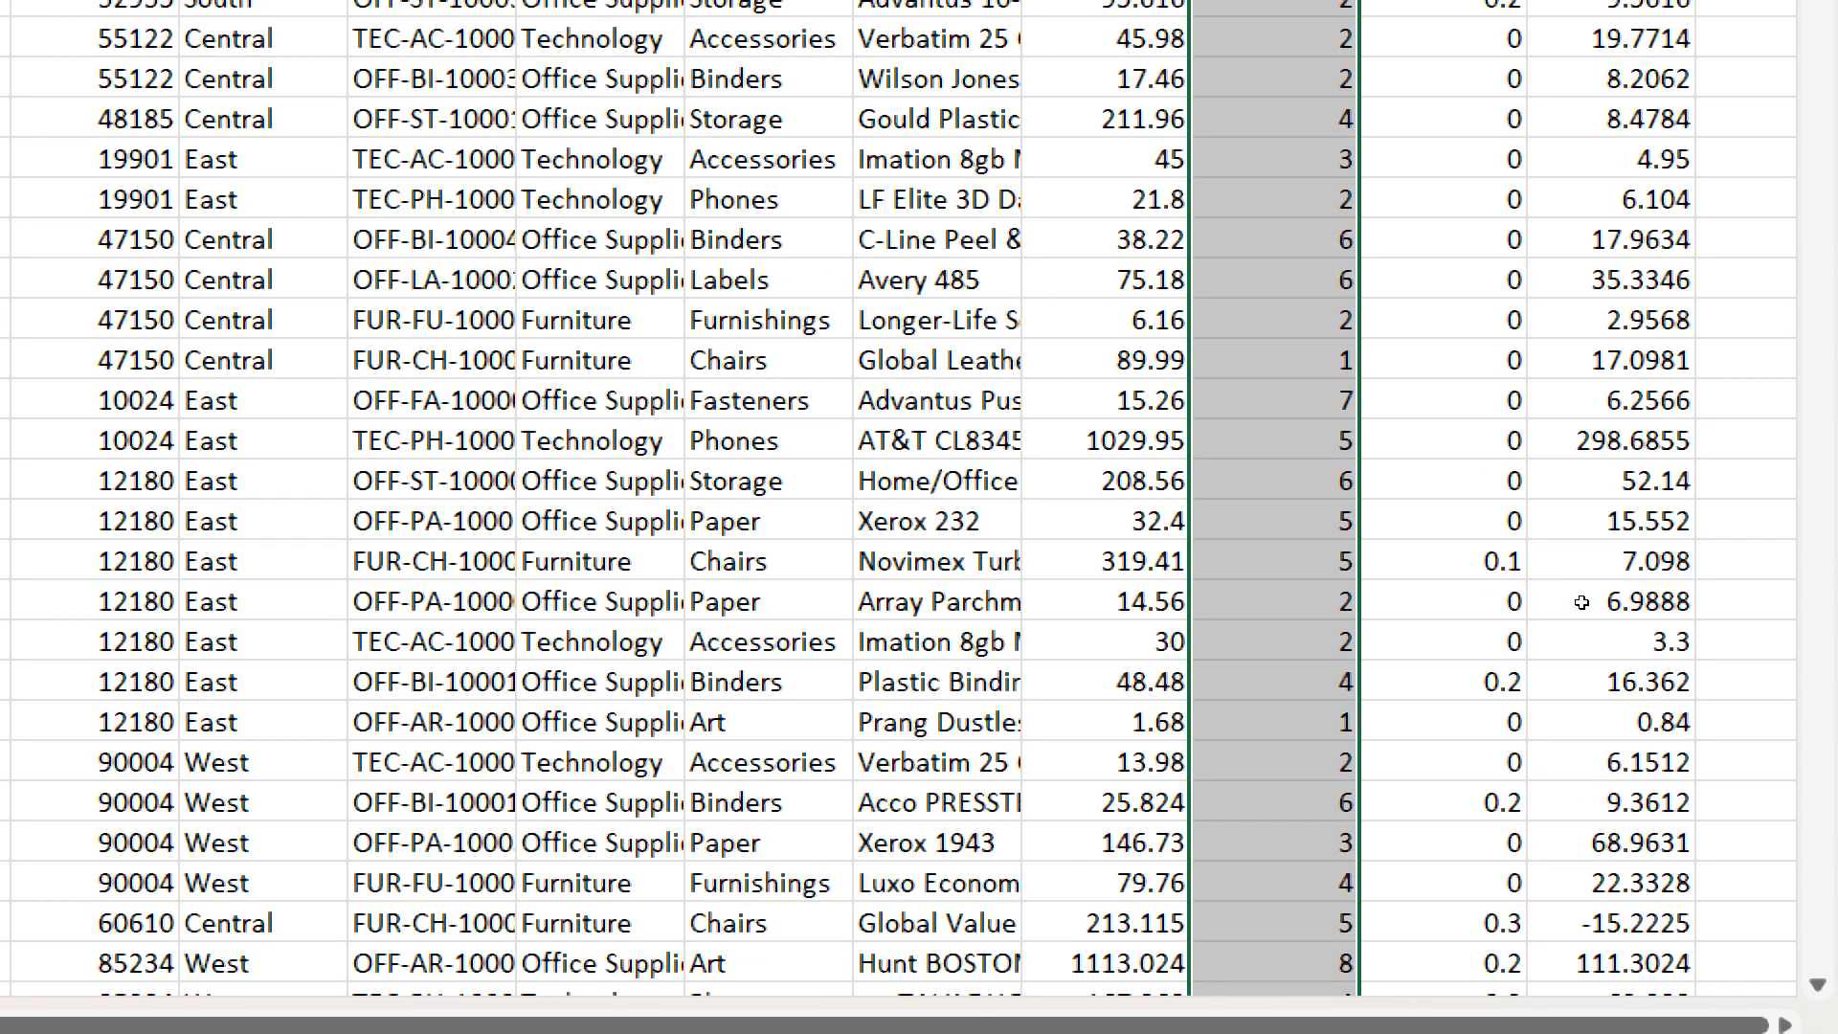
pyautogui.scroll(10, 1581, 603)
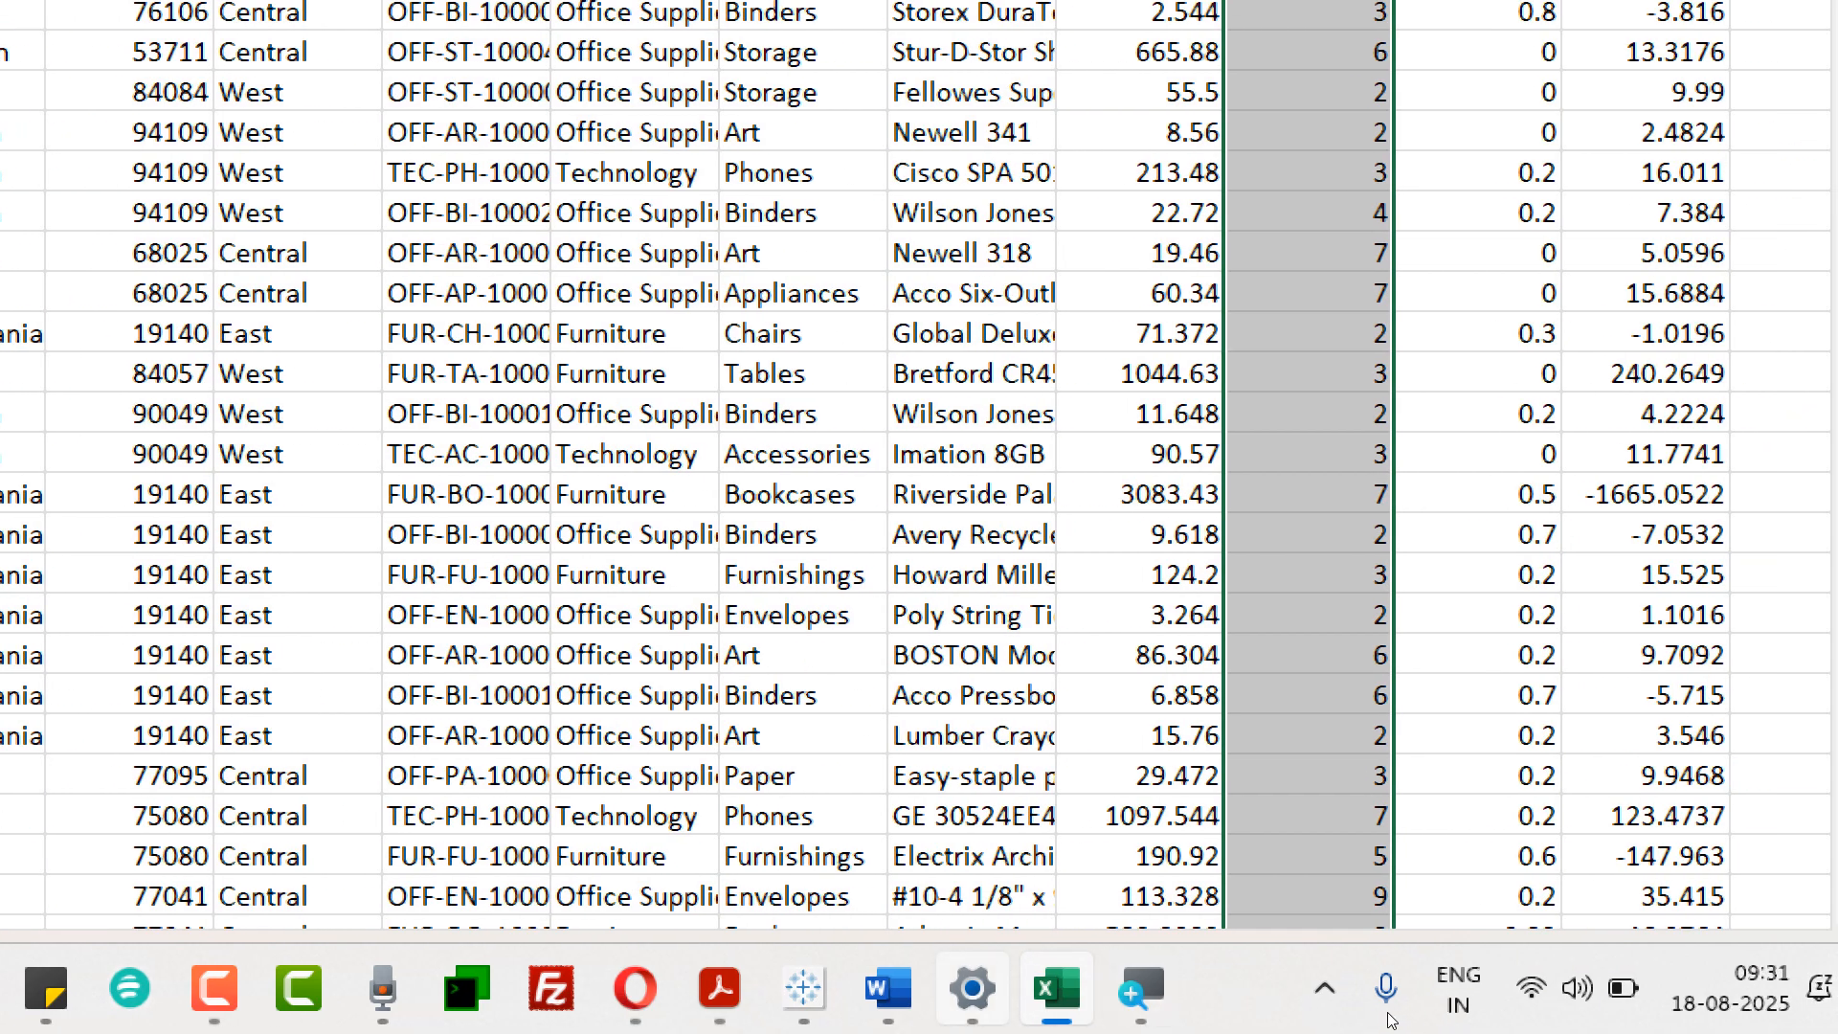
pyautogui.click(804, 989)
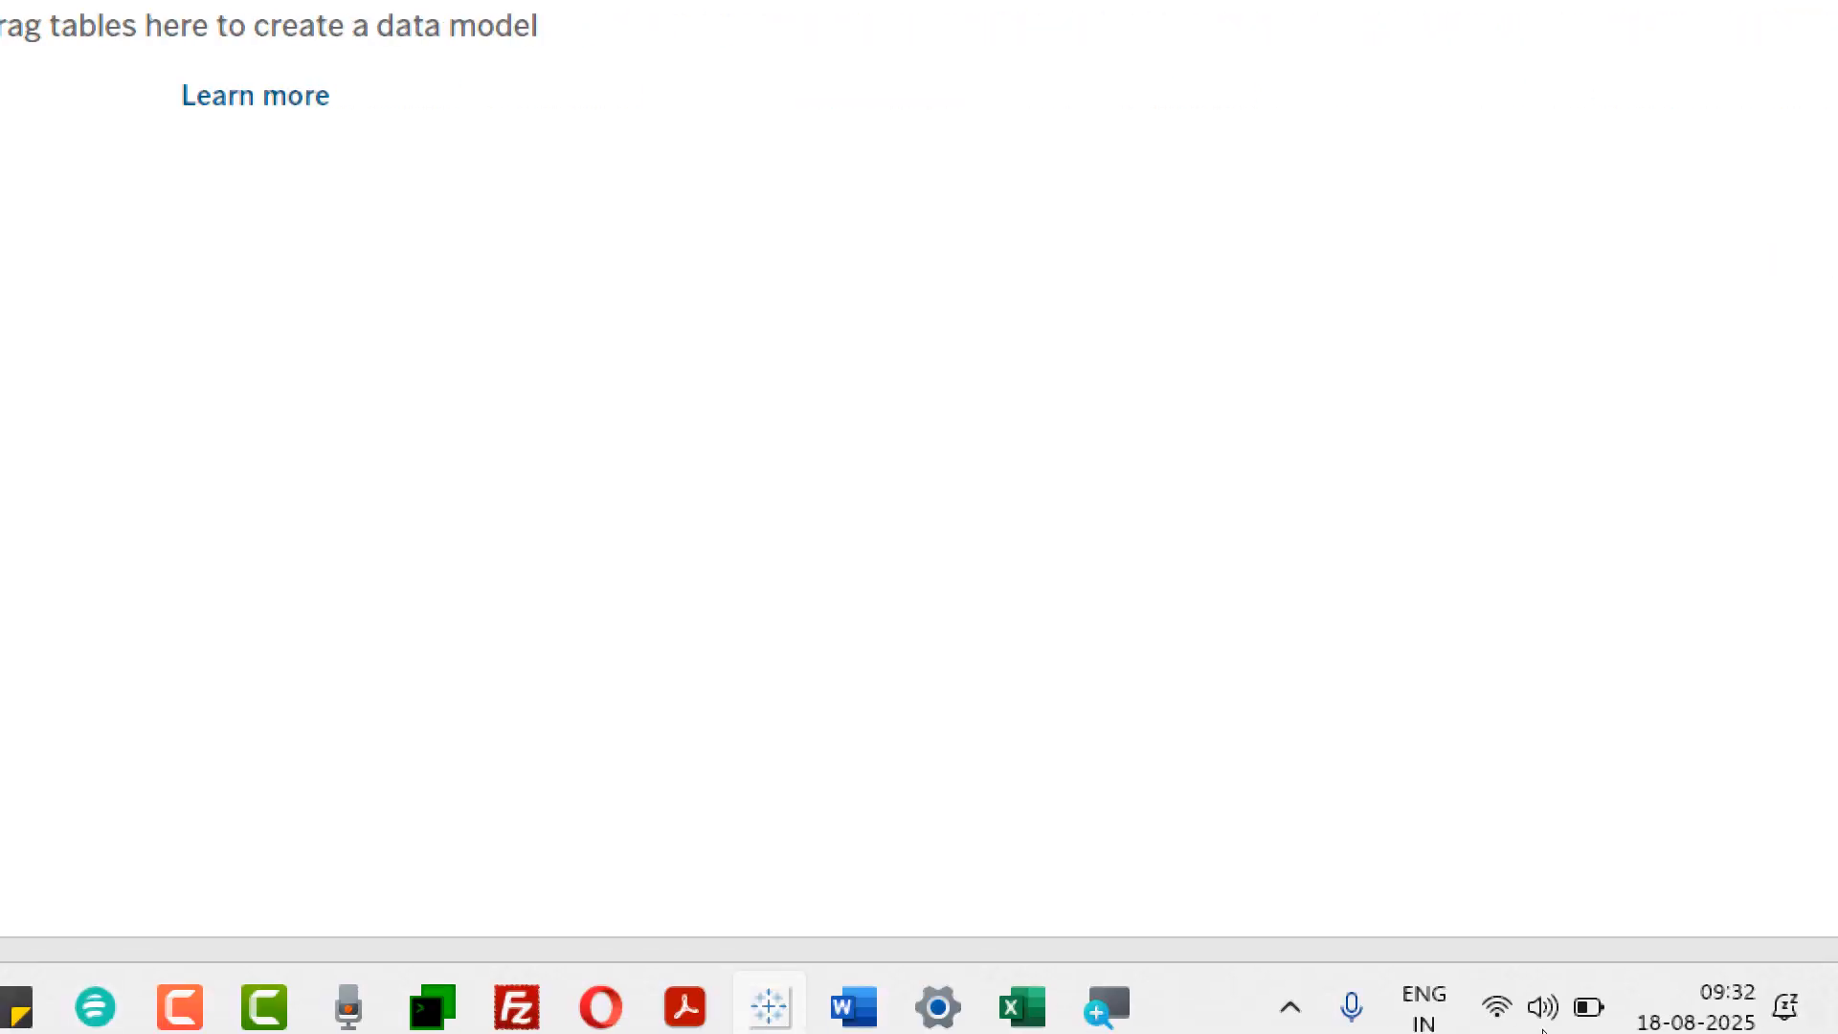
pyautogui.click(1111, 991)
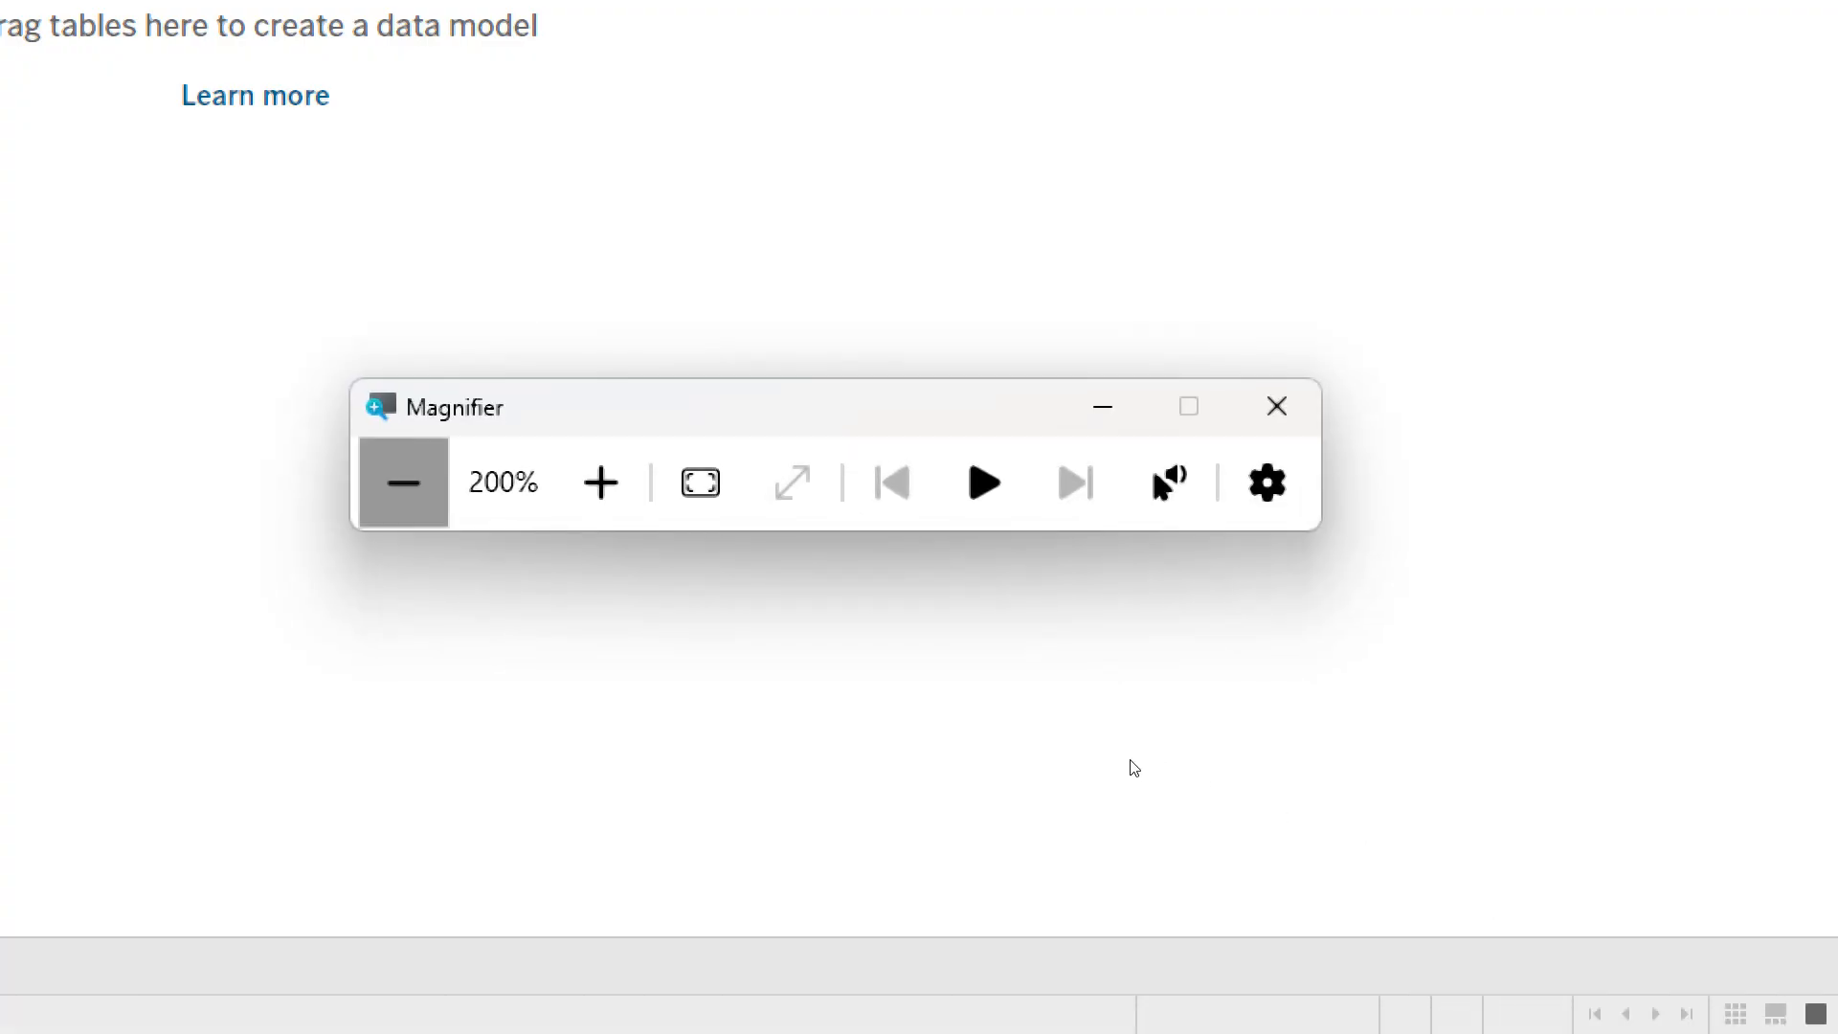
pyautogui.click(406, 484)
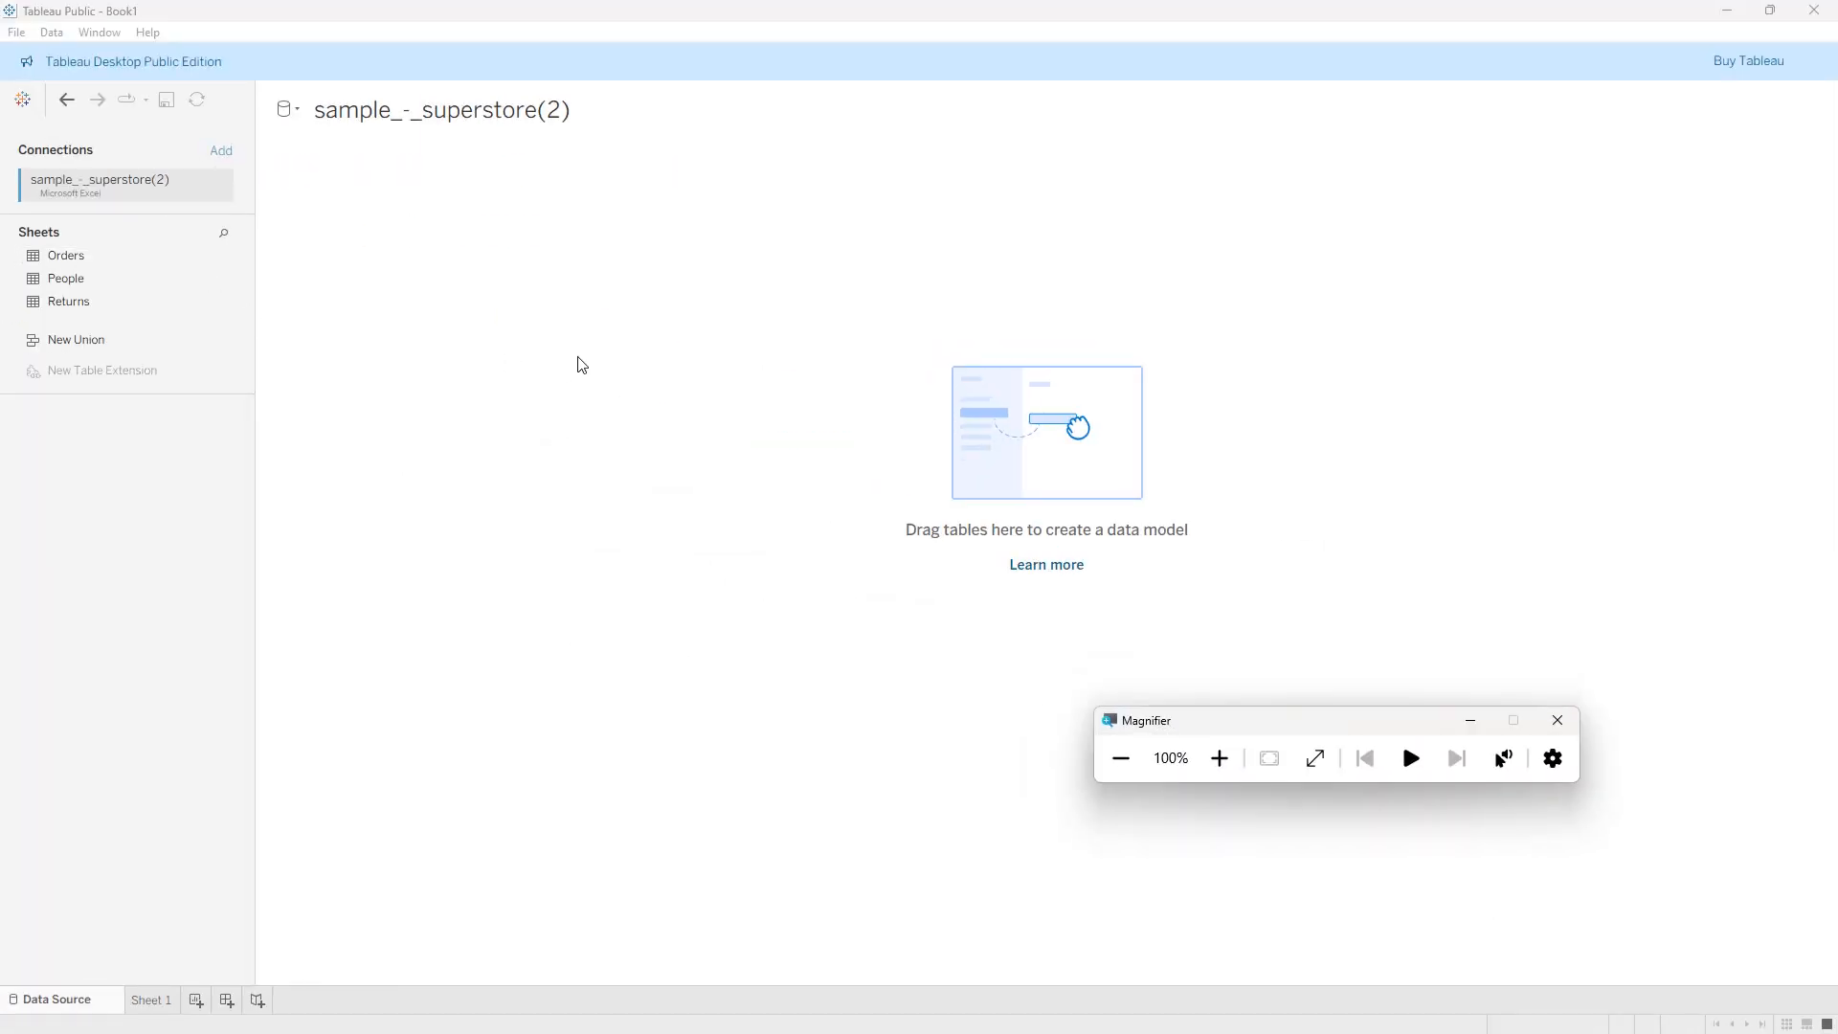
pyautogui.click(1471, 721)
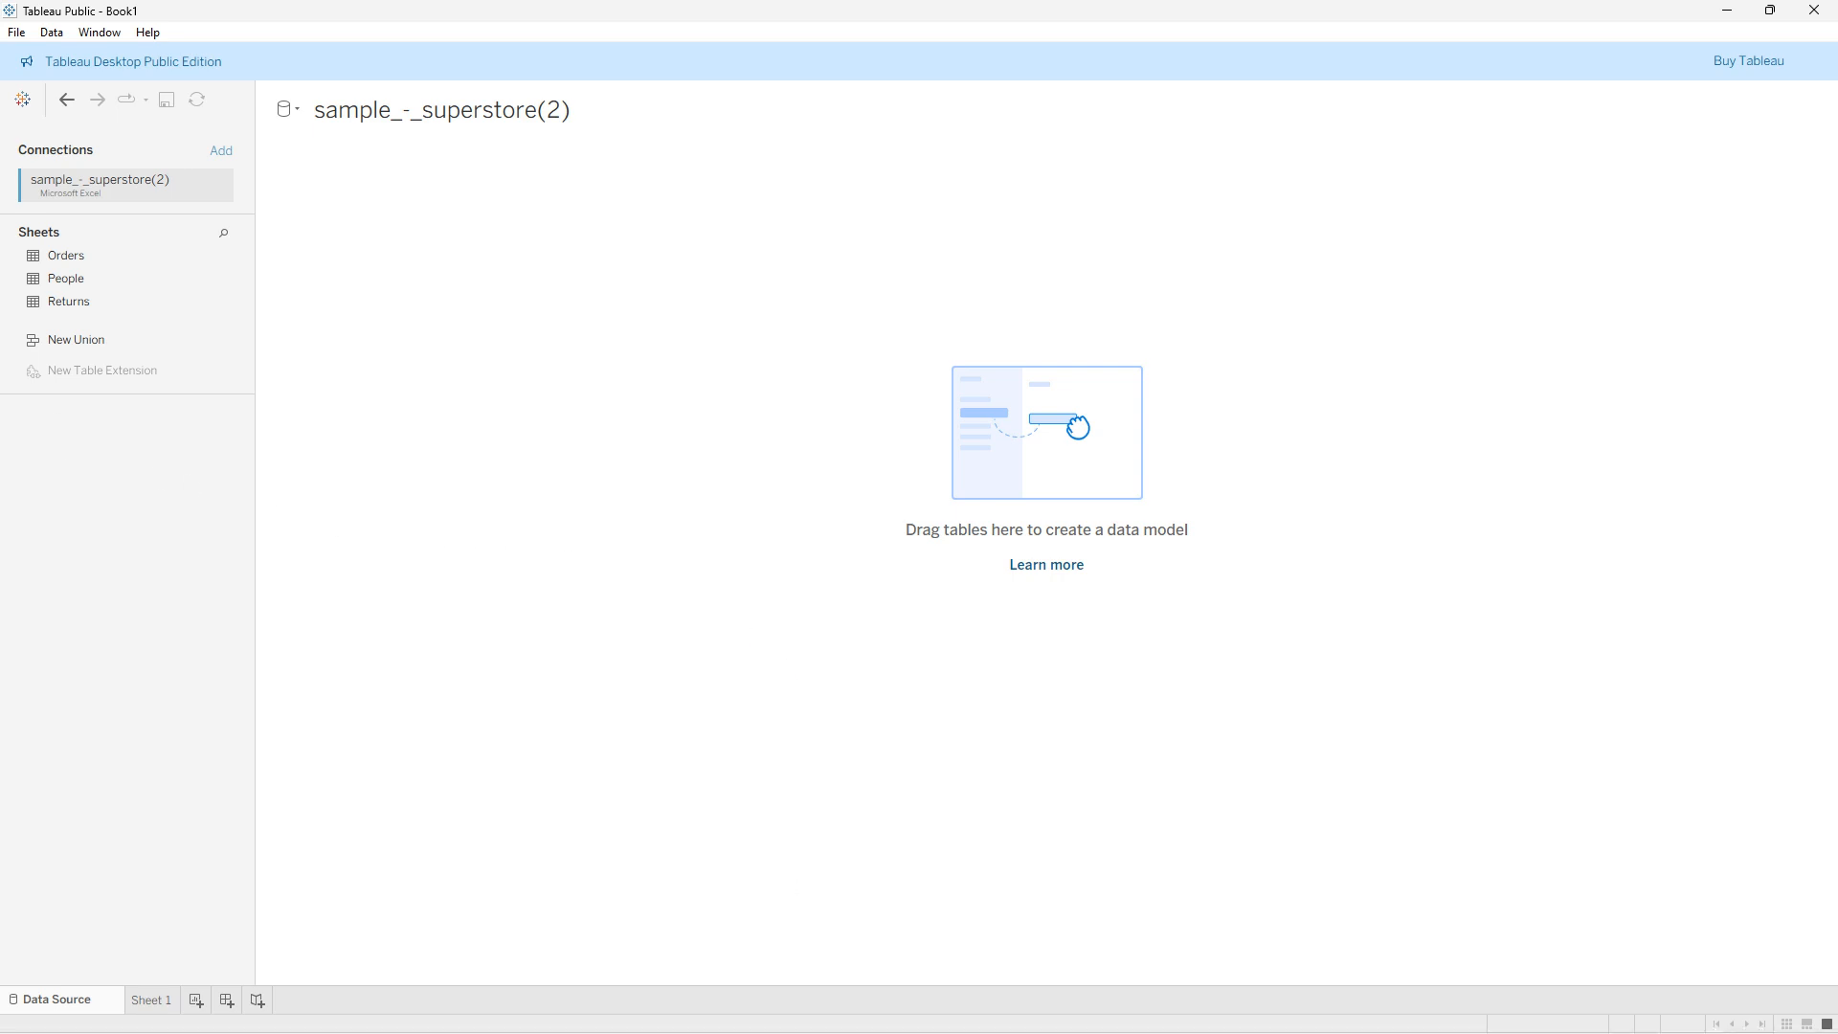
pyautogui.press('super+plus')
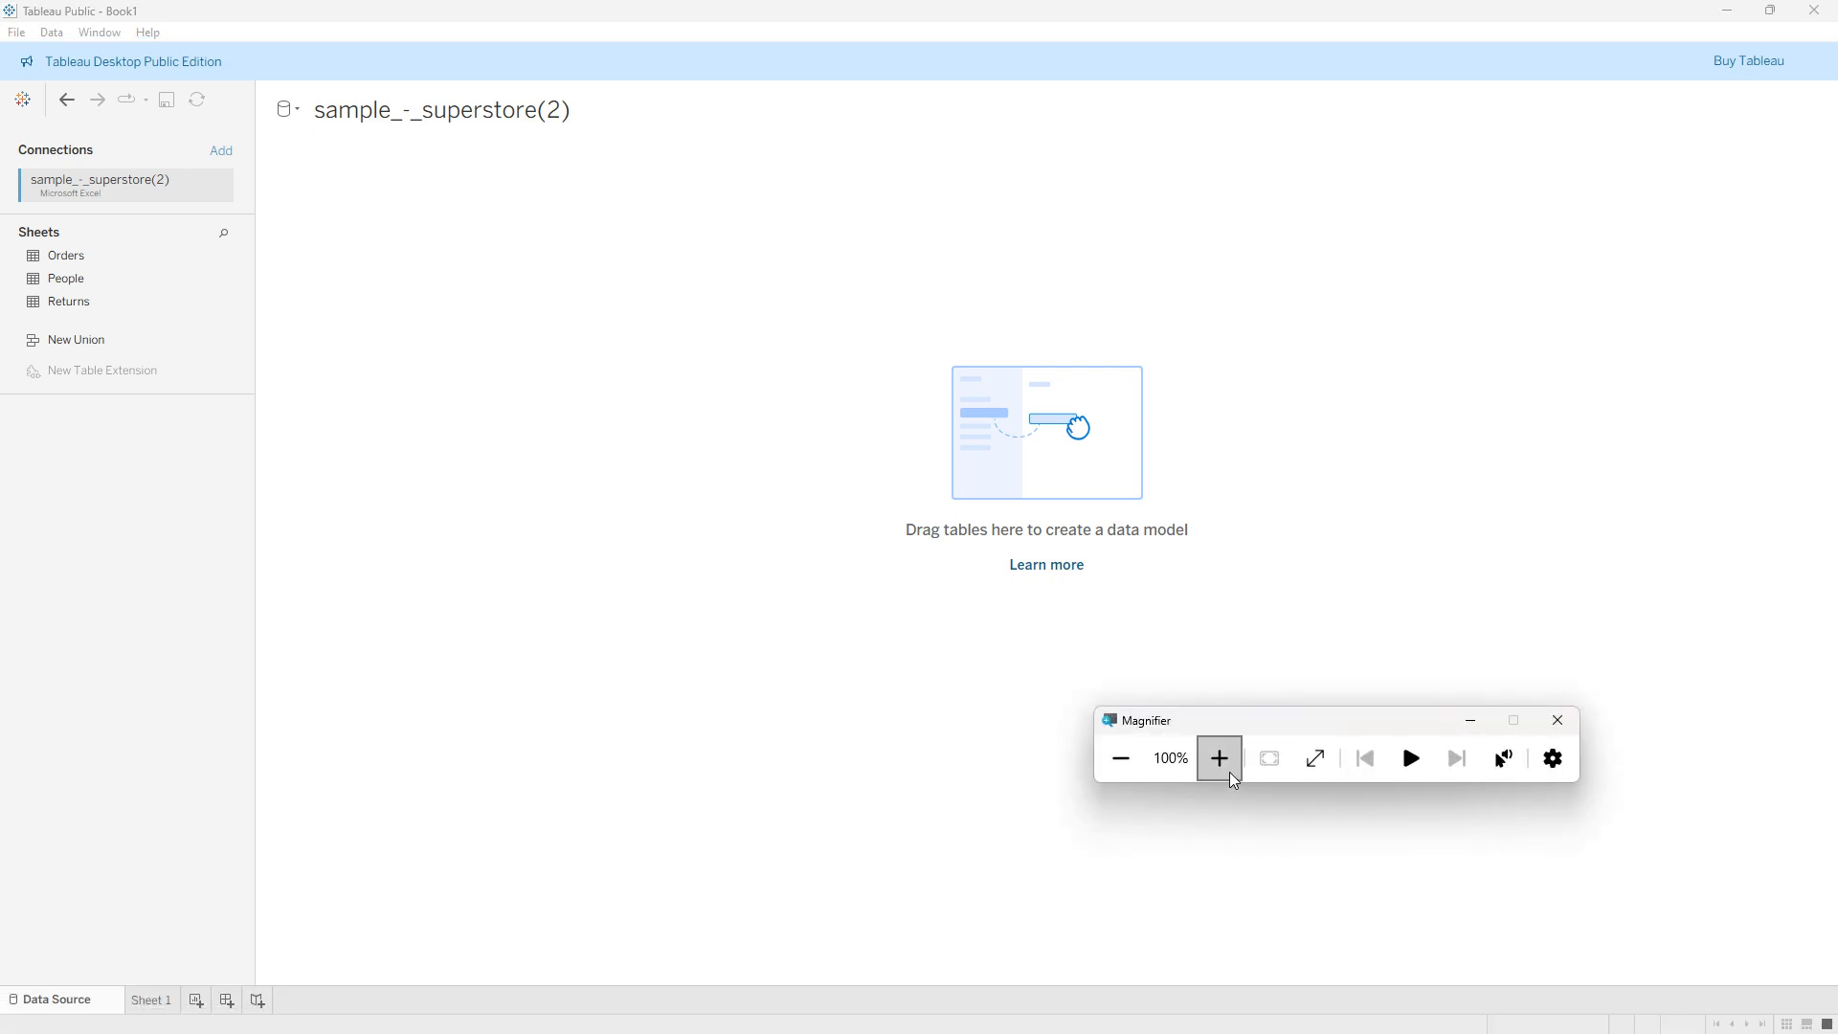
pyautogui.click(1230, 776)
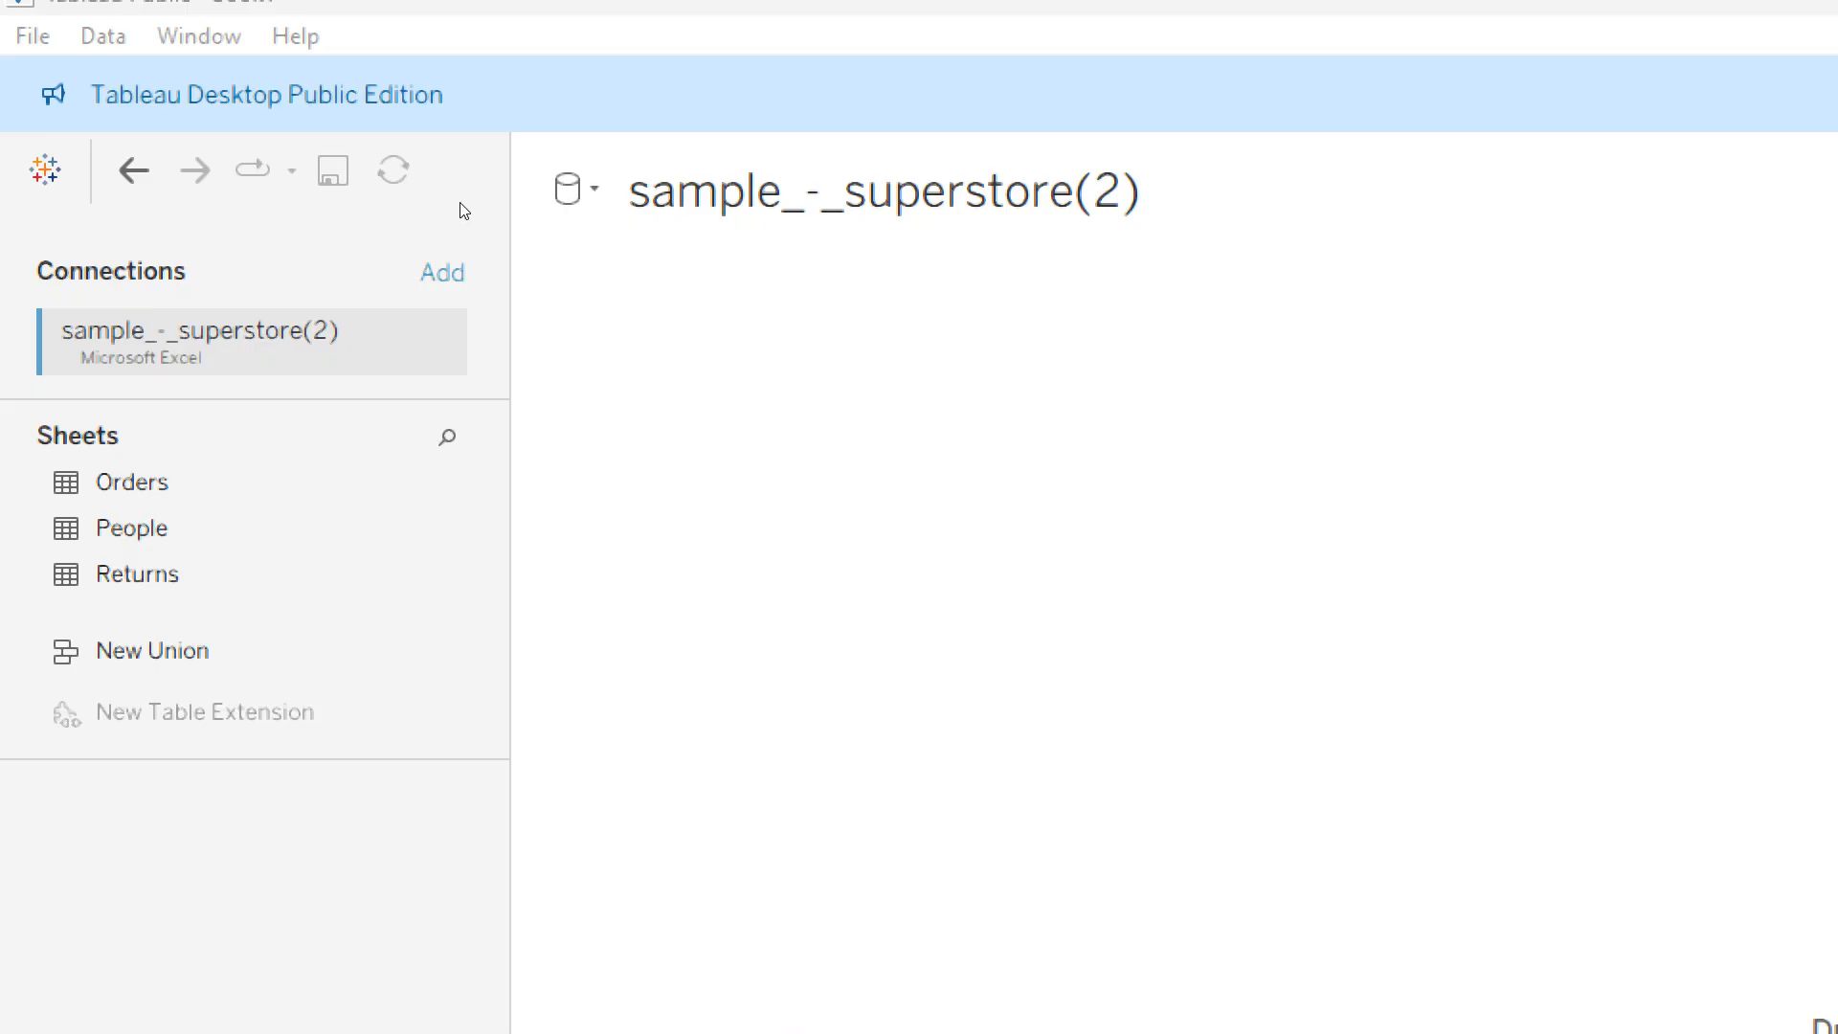
# - Switch to Excel to look over the Returns and People sheets of the superstore workbook, and go back to Tableau Public
pyautogui.hotkey('alt', 'Tab')
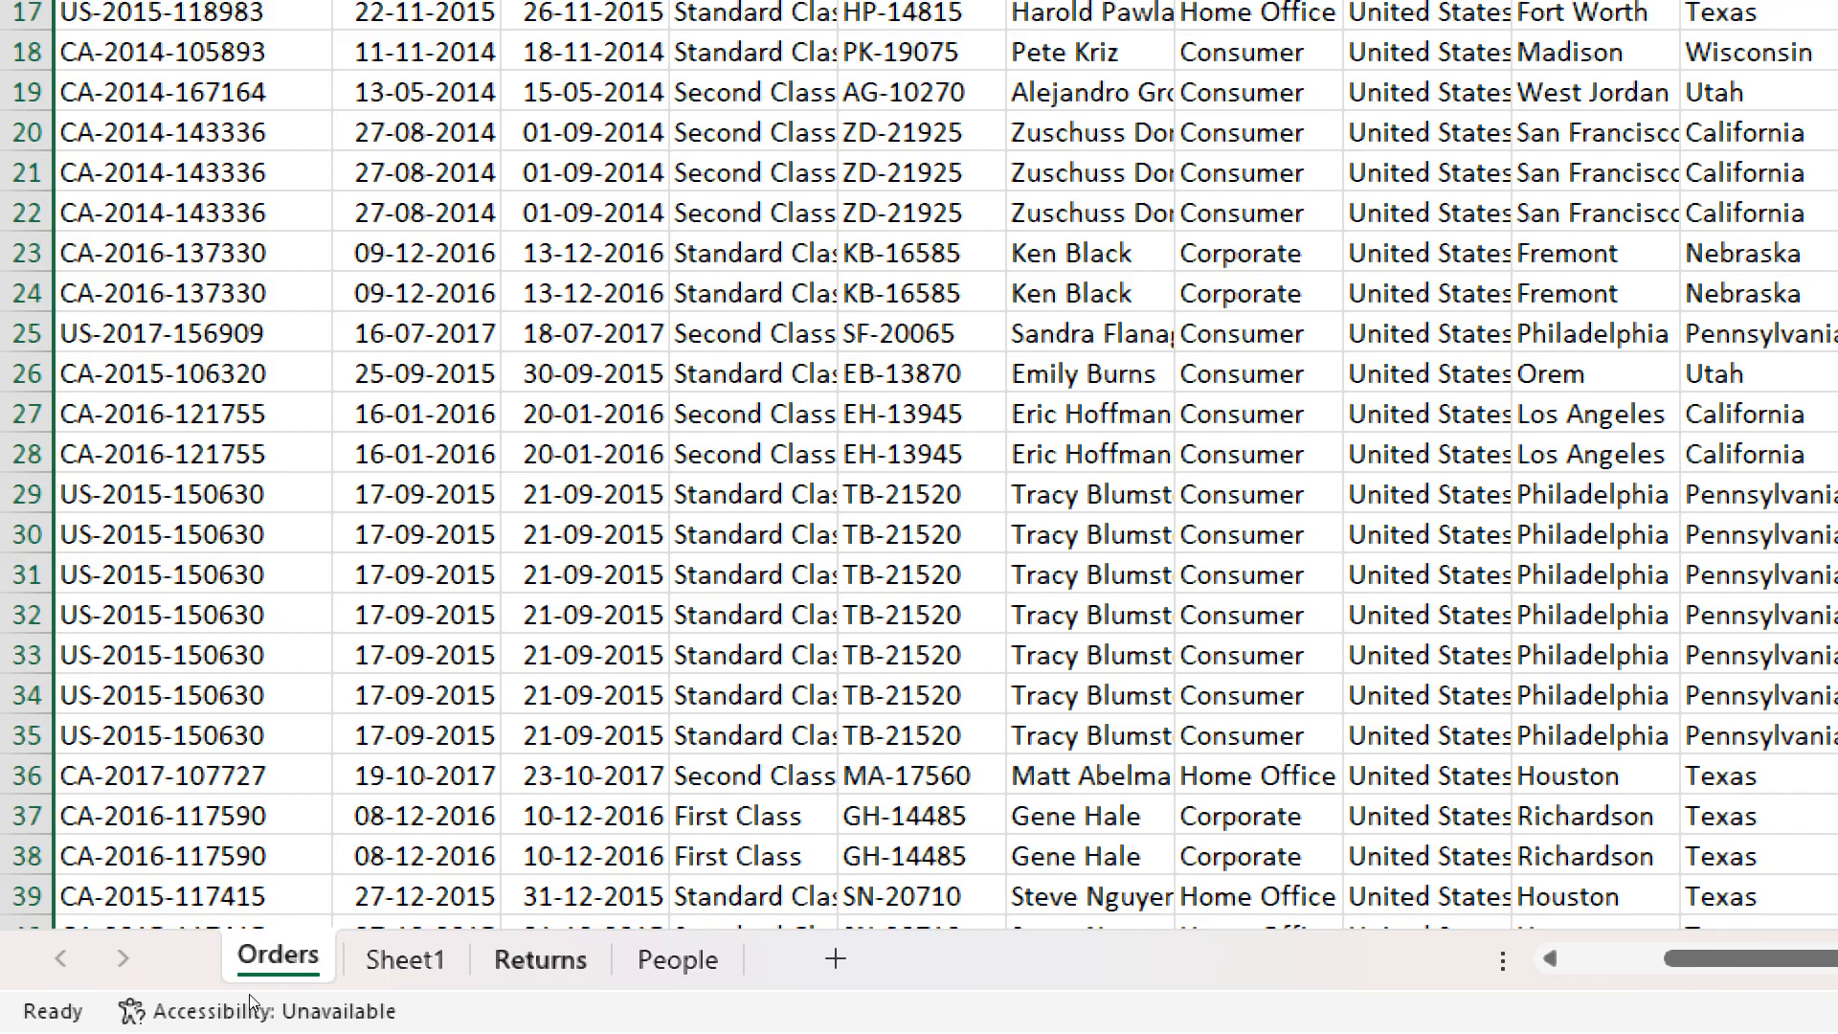
pyautogui.hotkey('ctrl', 'pagedown')
pyautogui.hotkey('ctrl', 'pagedown')
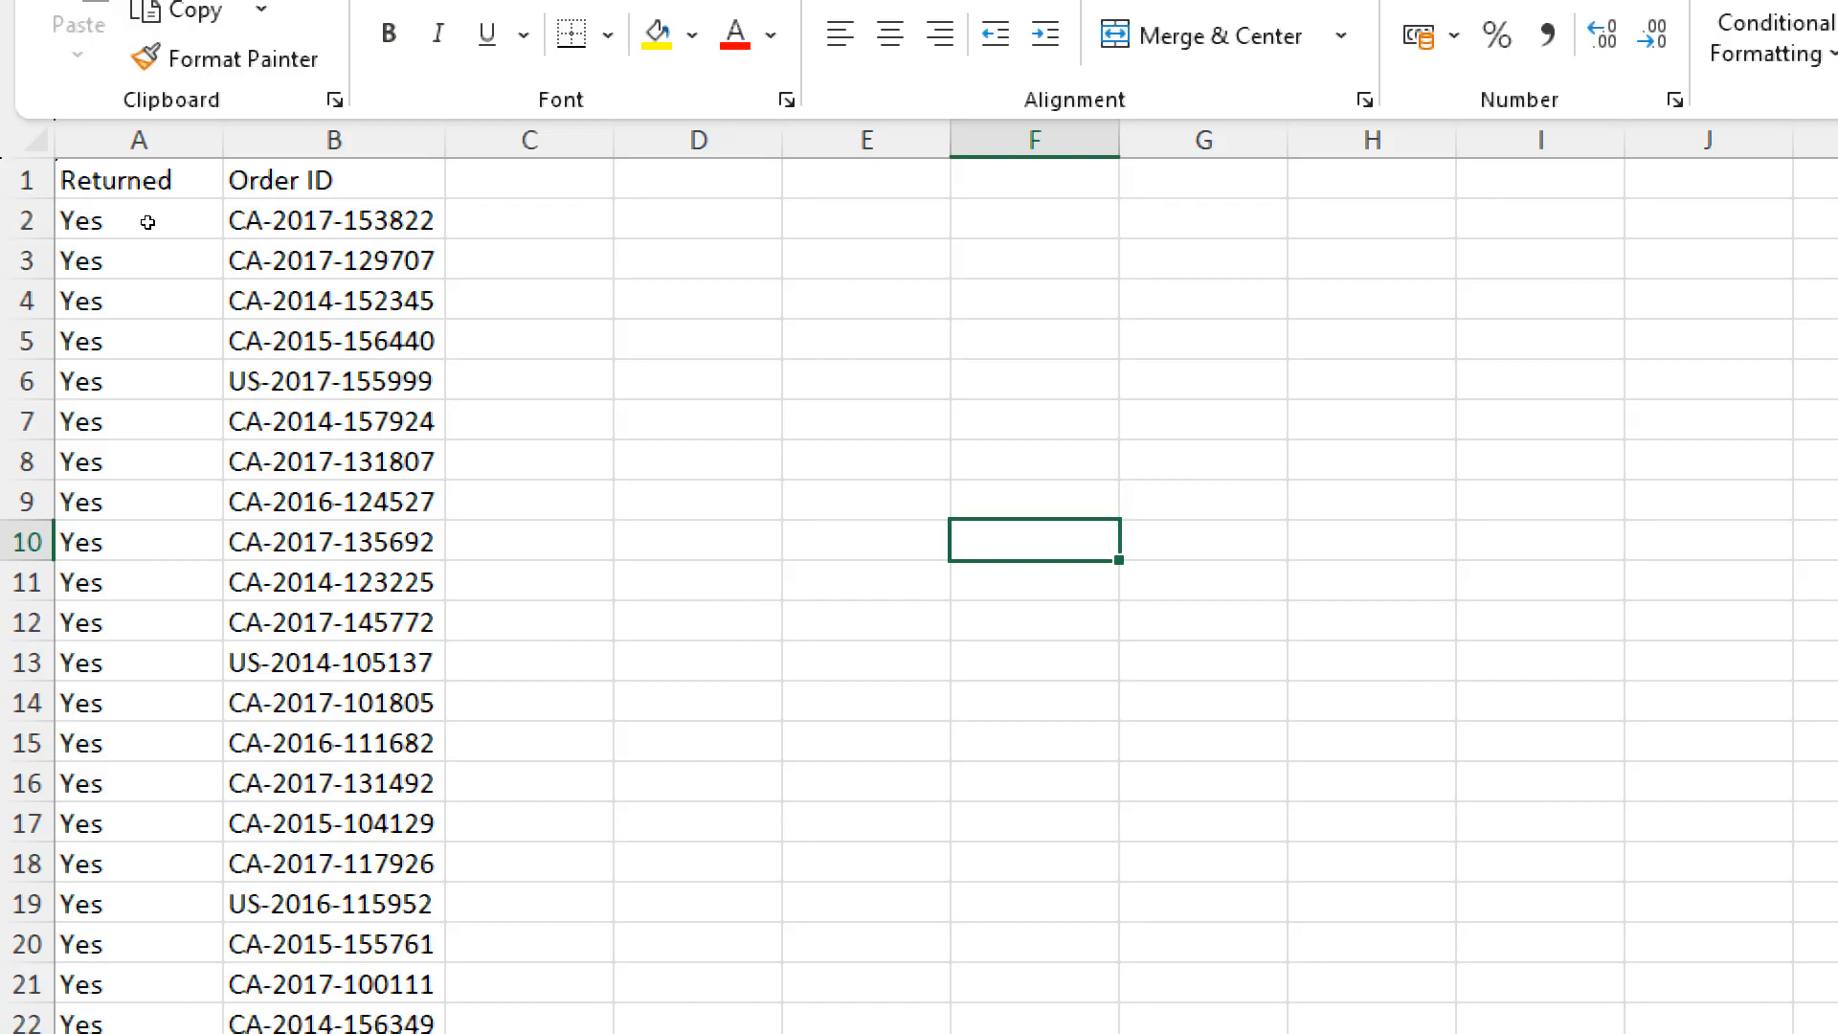
pyautogui.scroll(-3, 239, 249)
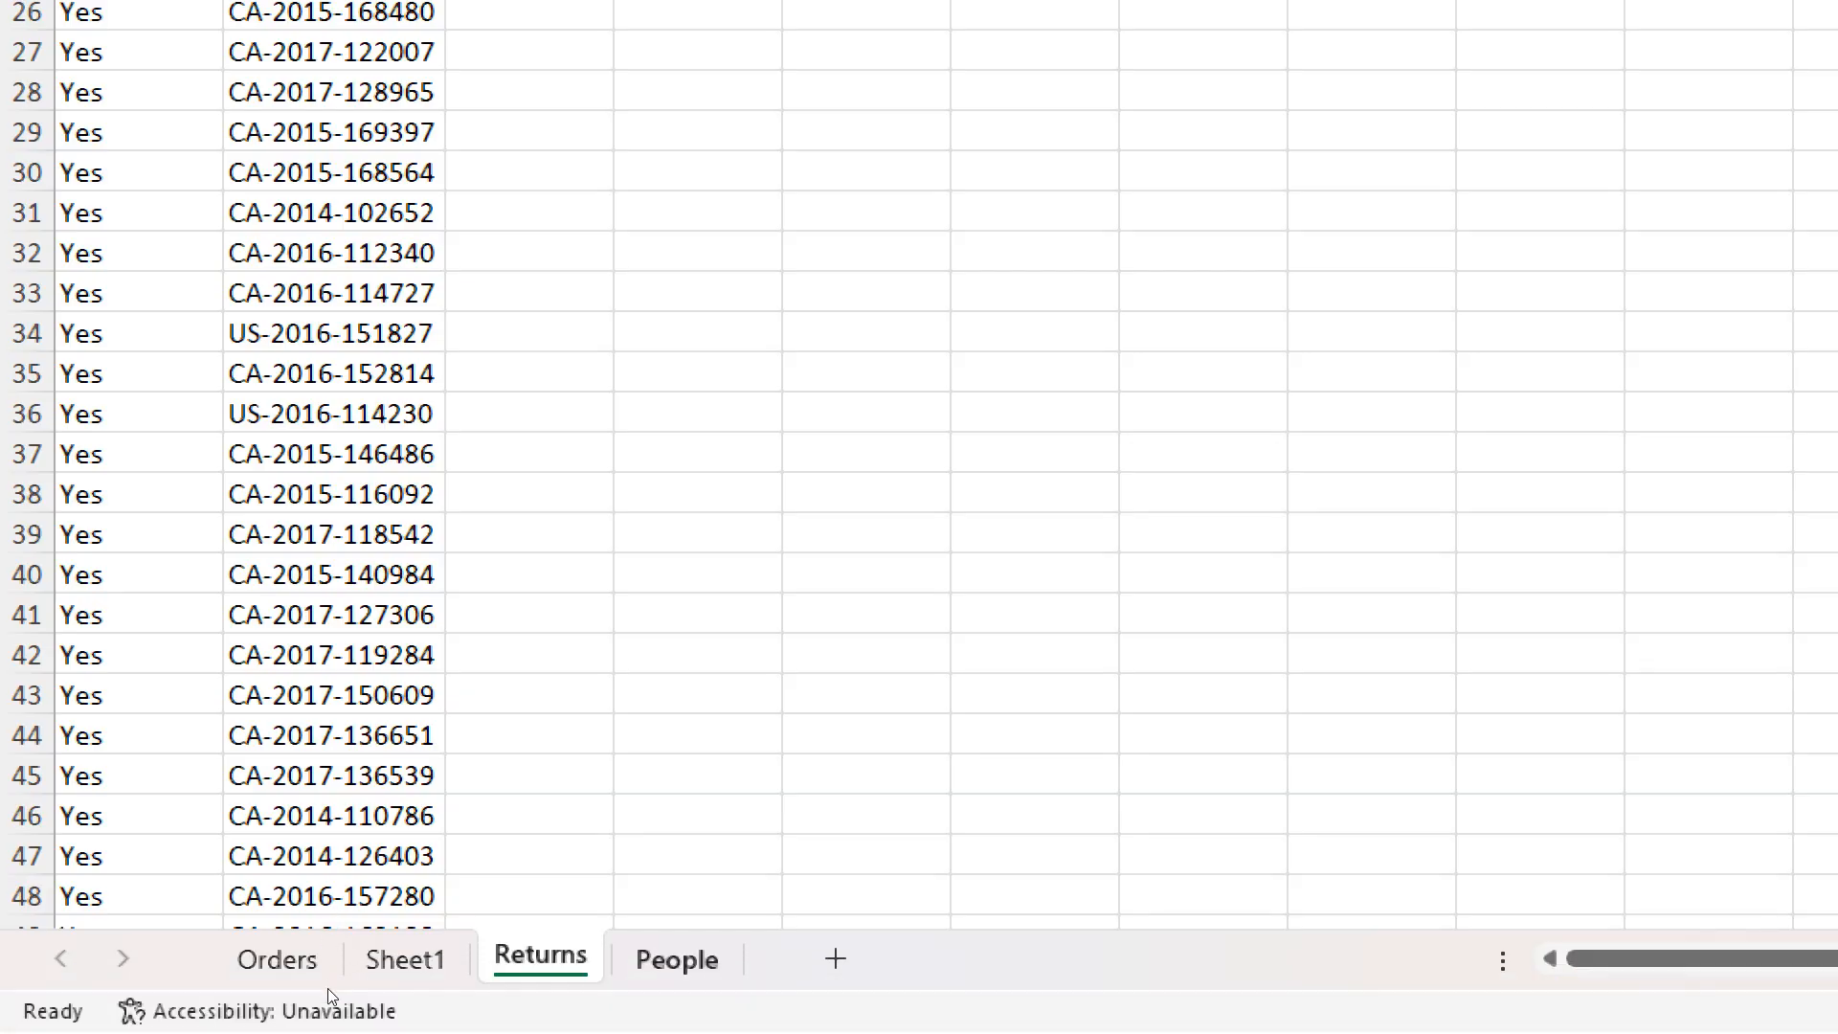
pyautogui.hotkey('ctrl', 'pagedown')
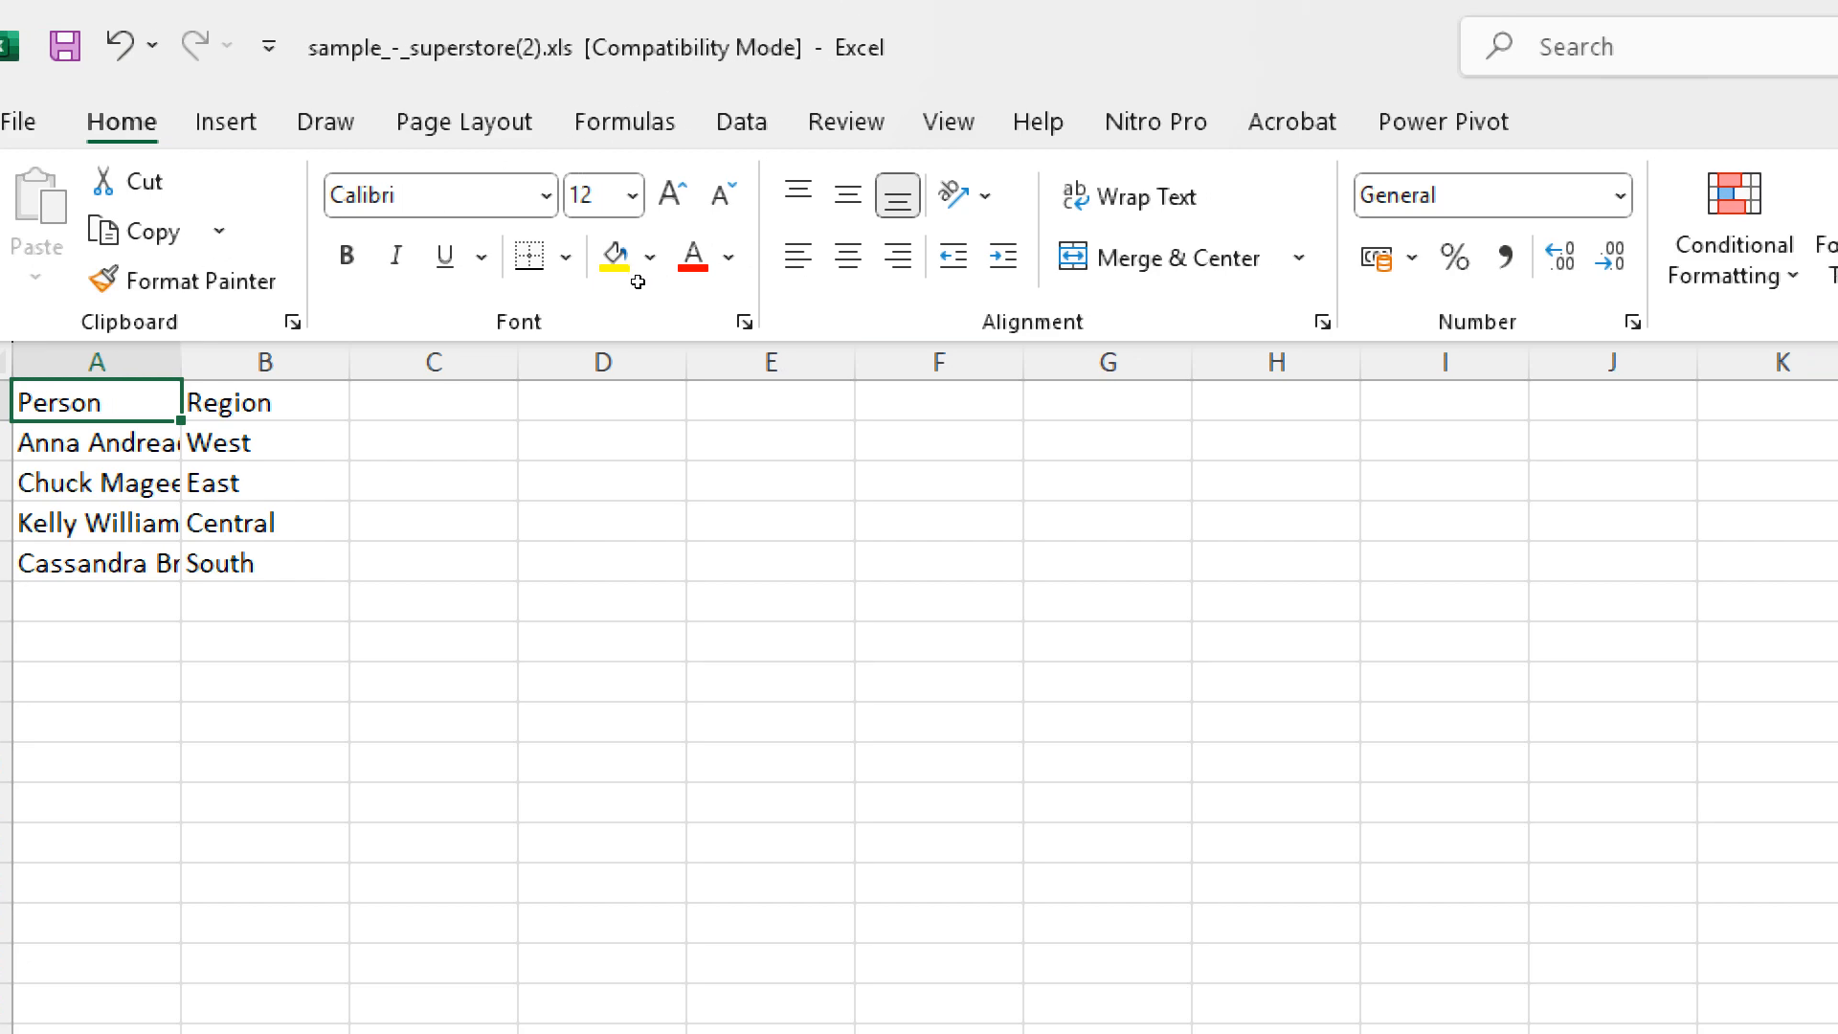
pyautogui.hotkey('alt', 'Tab')
pyautogui.hotkey('alt', 'Tab')
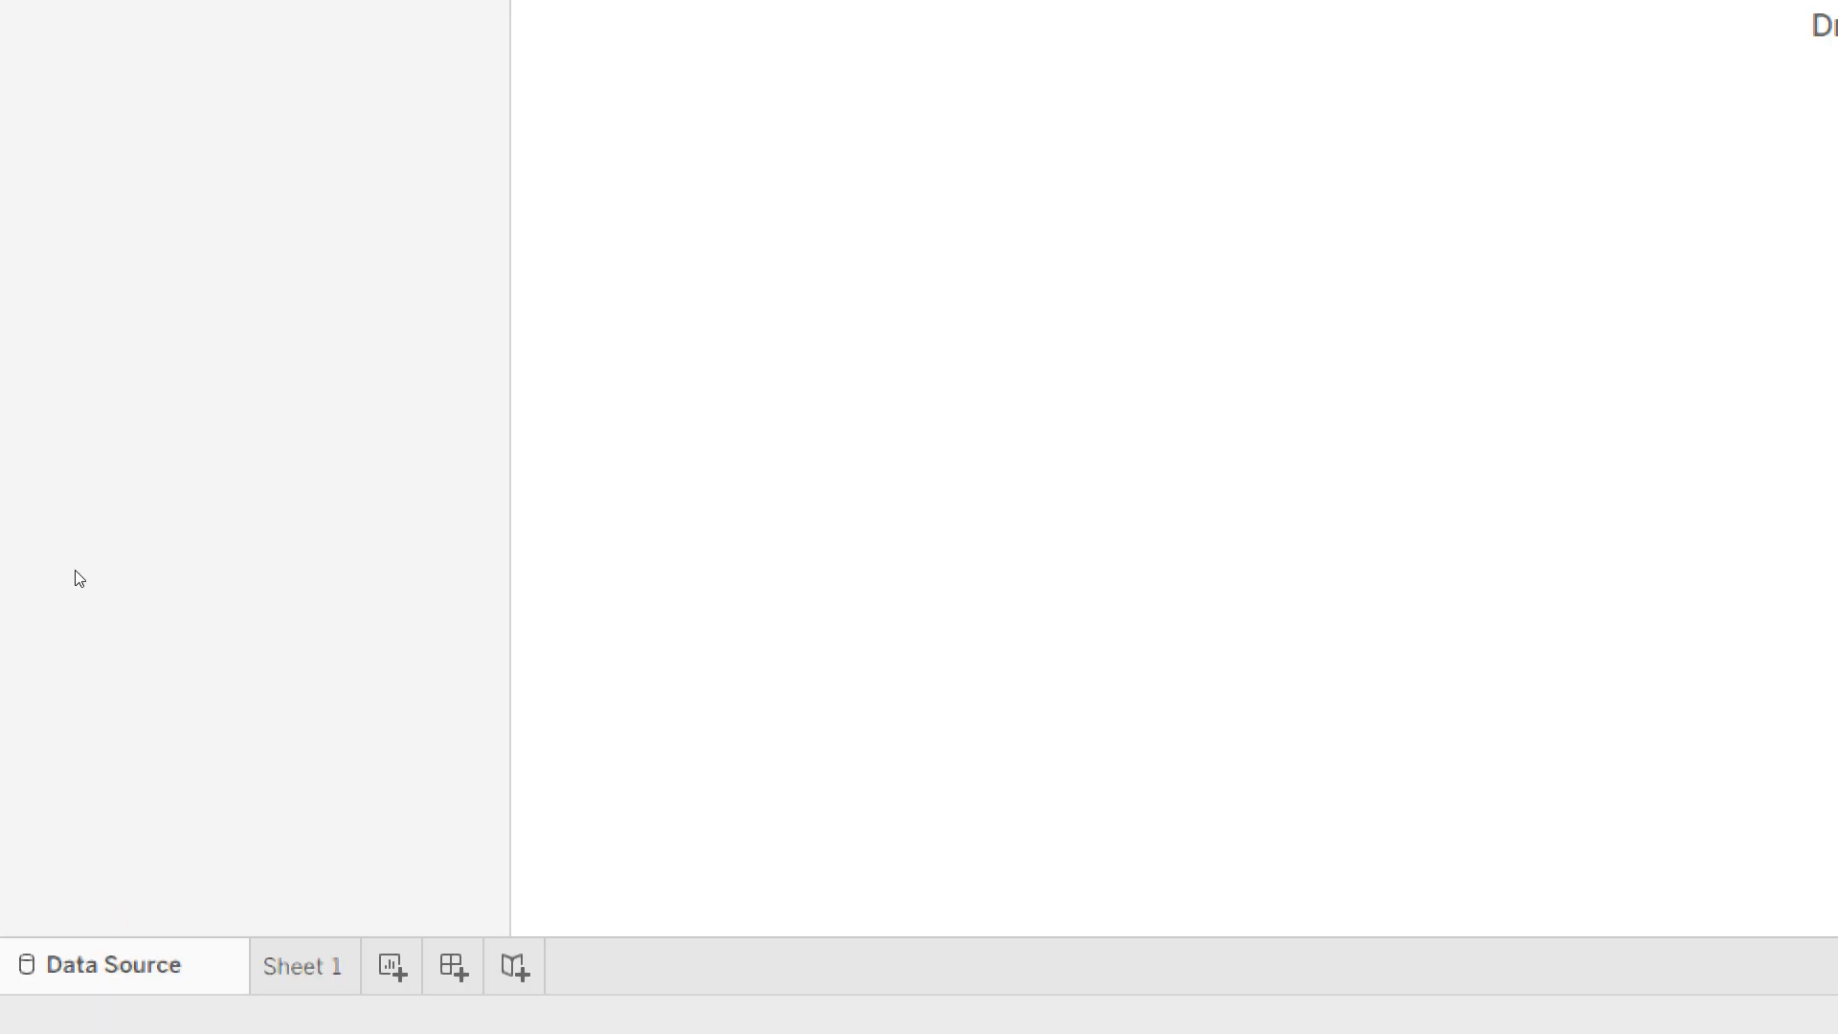
# - Switch to the syllabus PDF in Acrobat and mark the Creating a View topics: filters, formatting charts, calculated fields and defining parameters
pyautogui.moveTo(61, 1009)
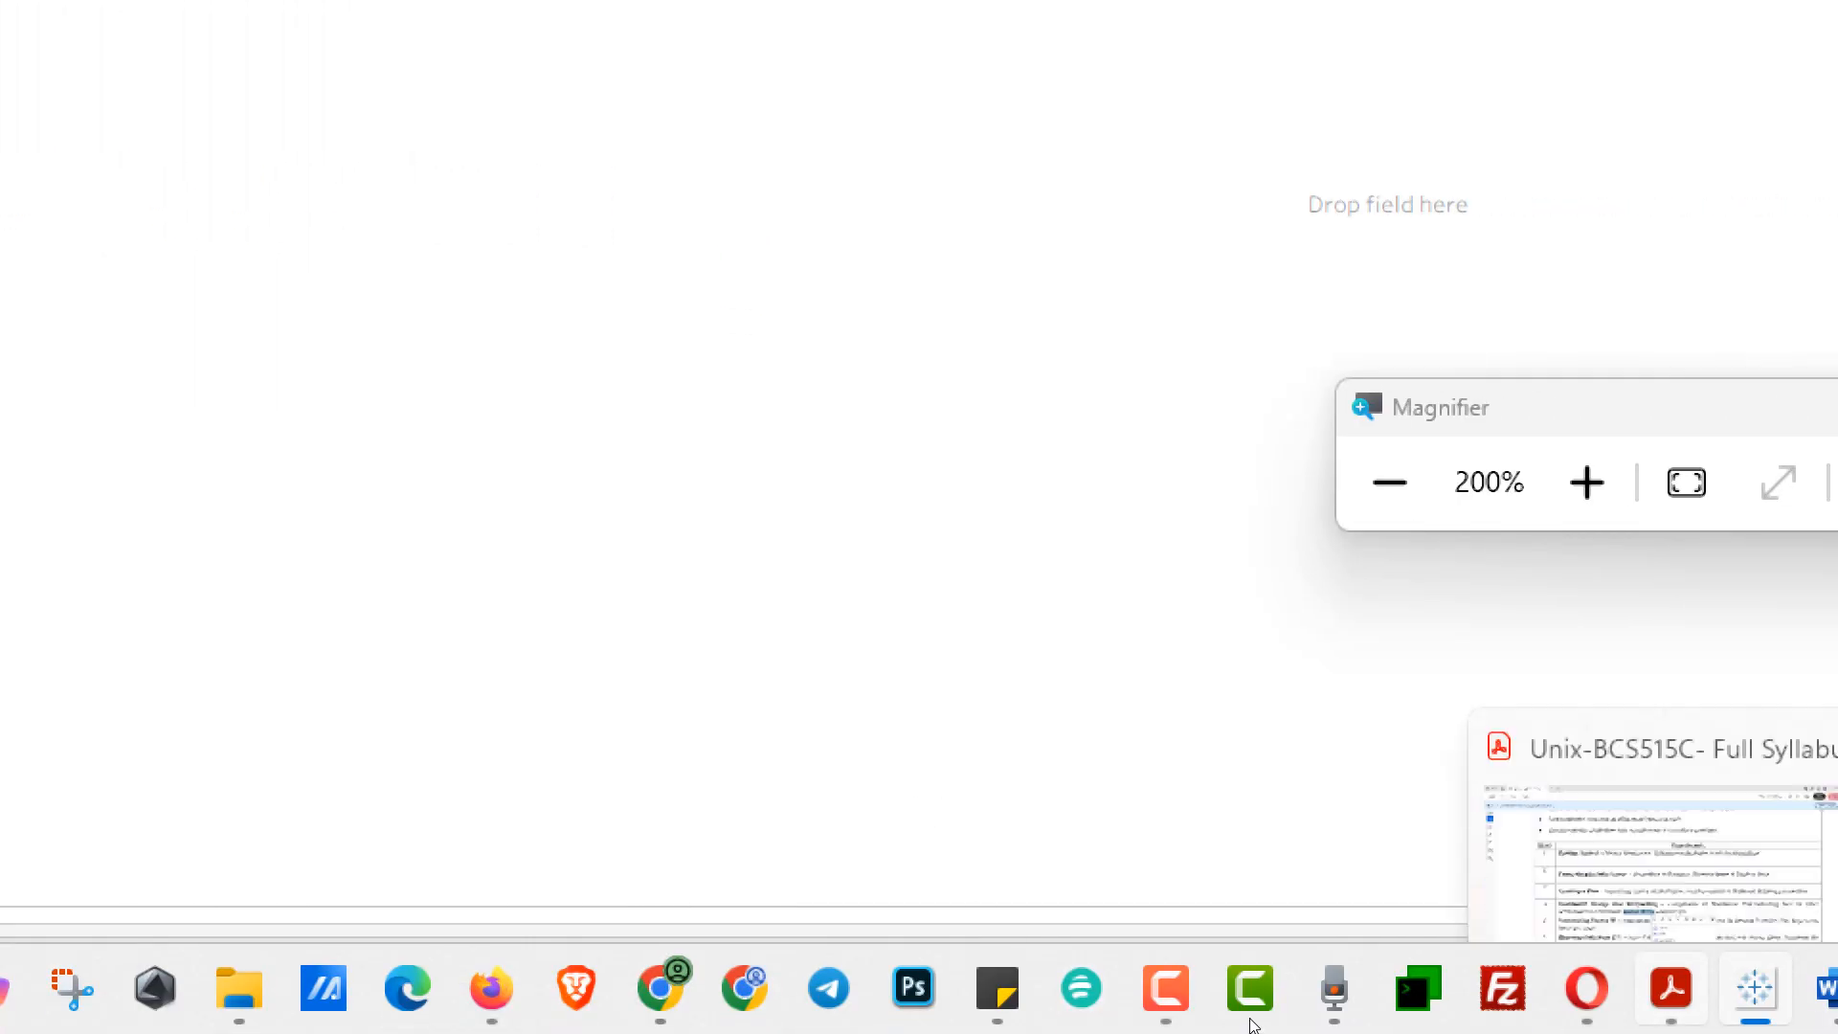
pyautogui.click(1671, 990)
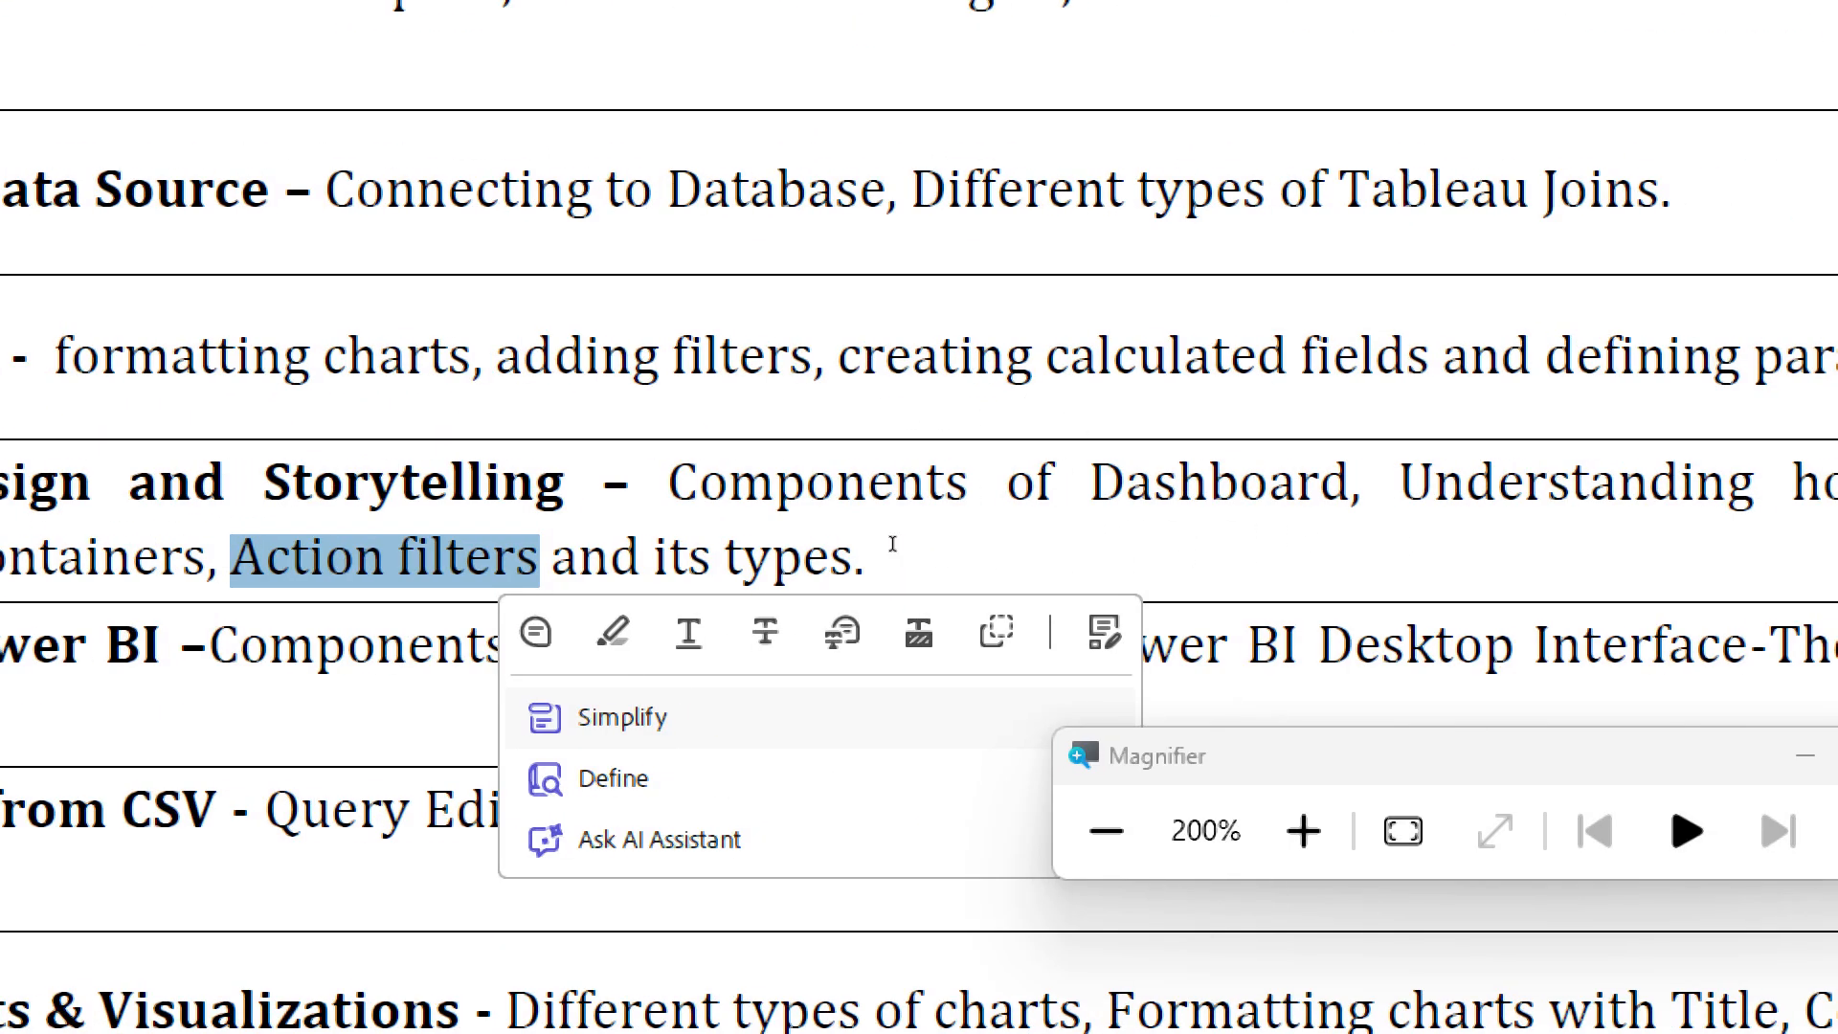
pyautogui.moveTo(817, 521); pyautogui.dragTo(980, 521)
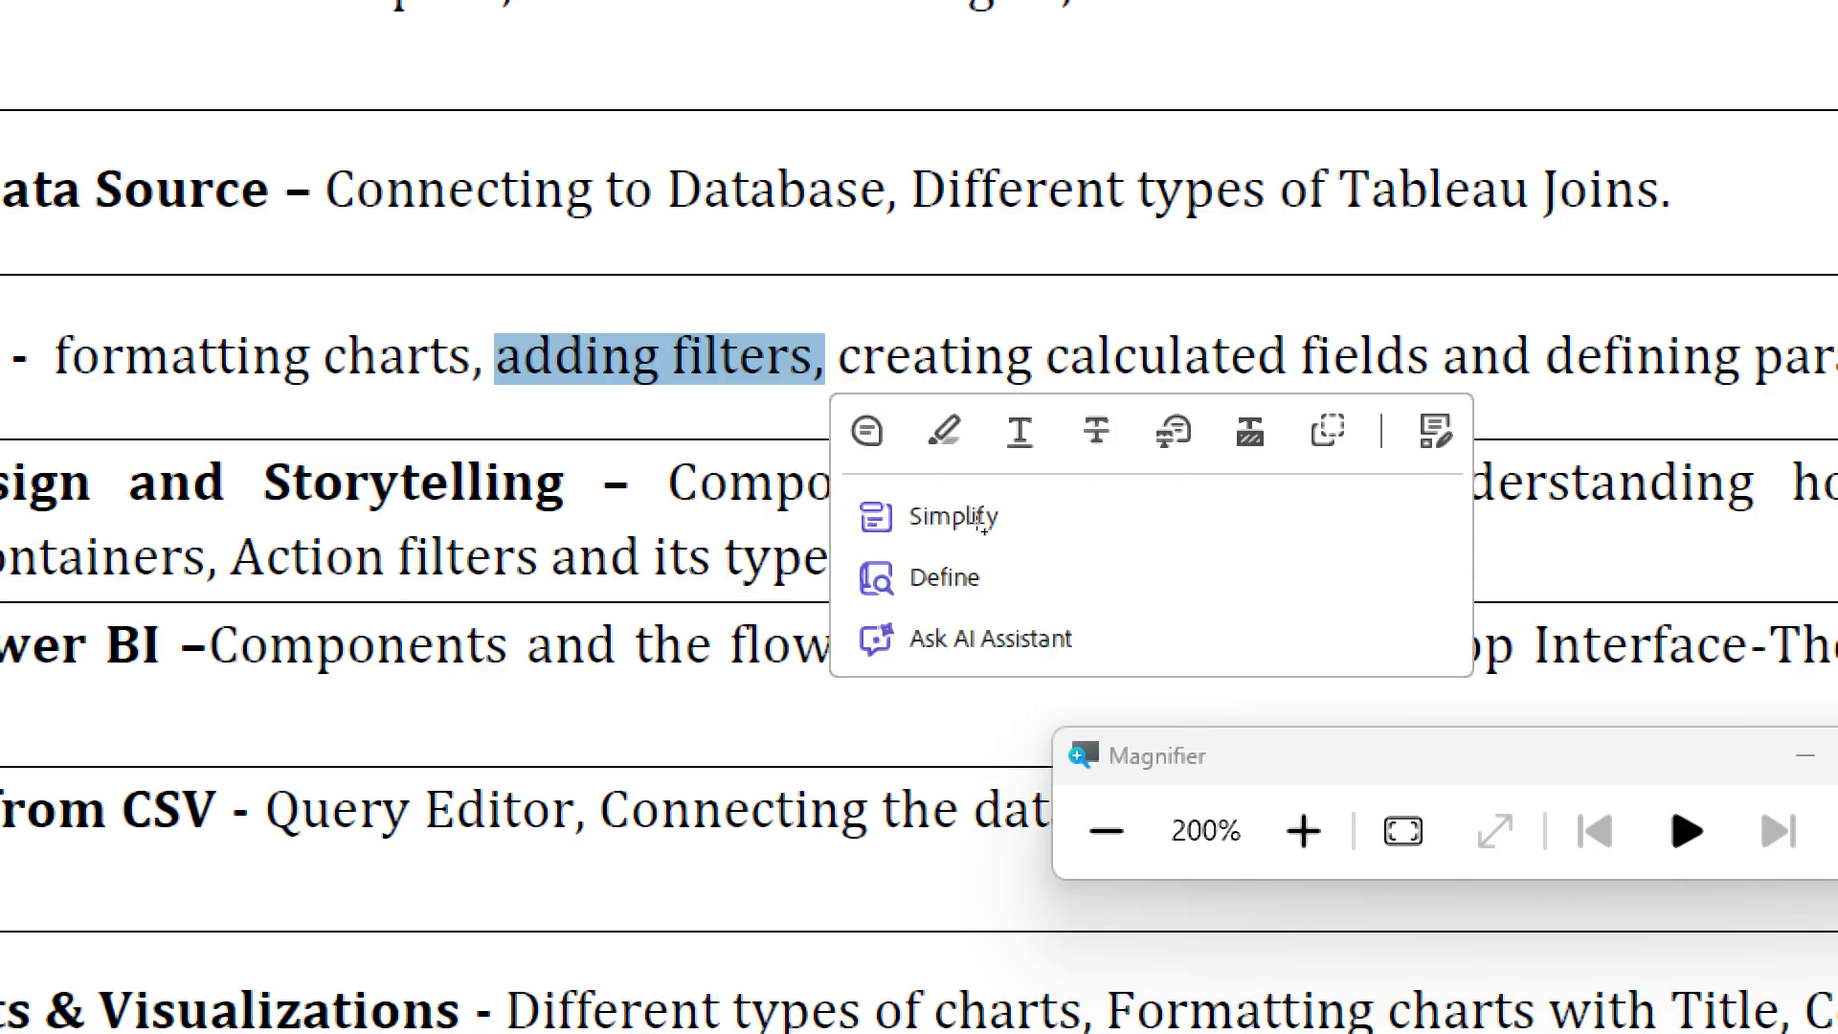
pyautogui.moveTo(598, 522); pyautogui.dragTo(767, 521)
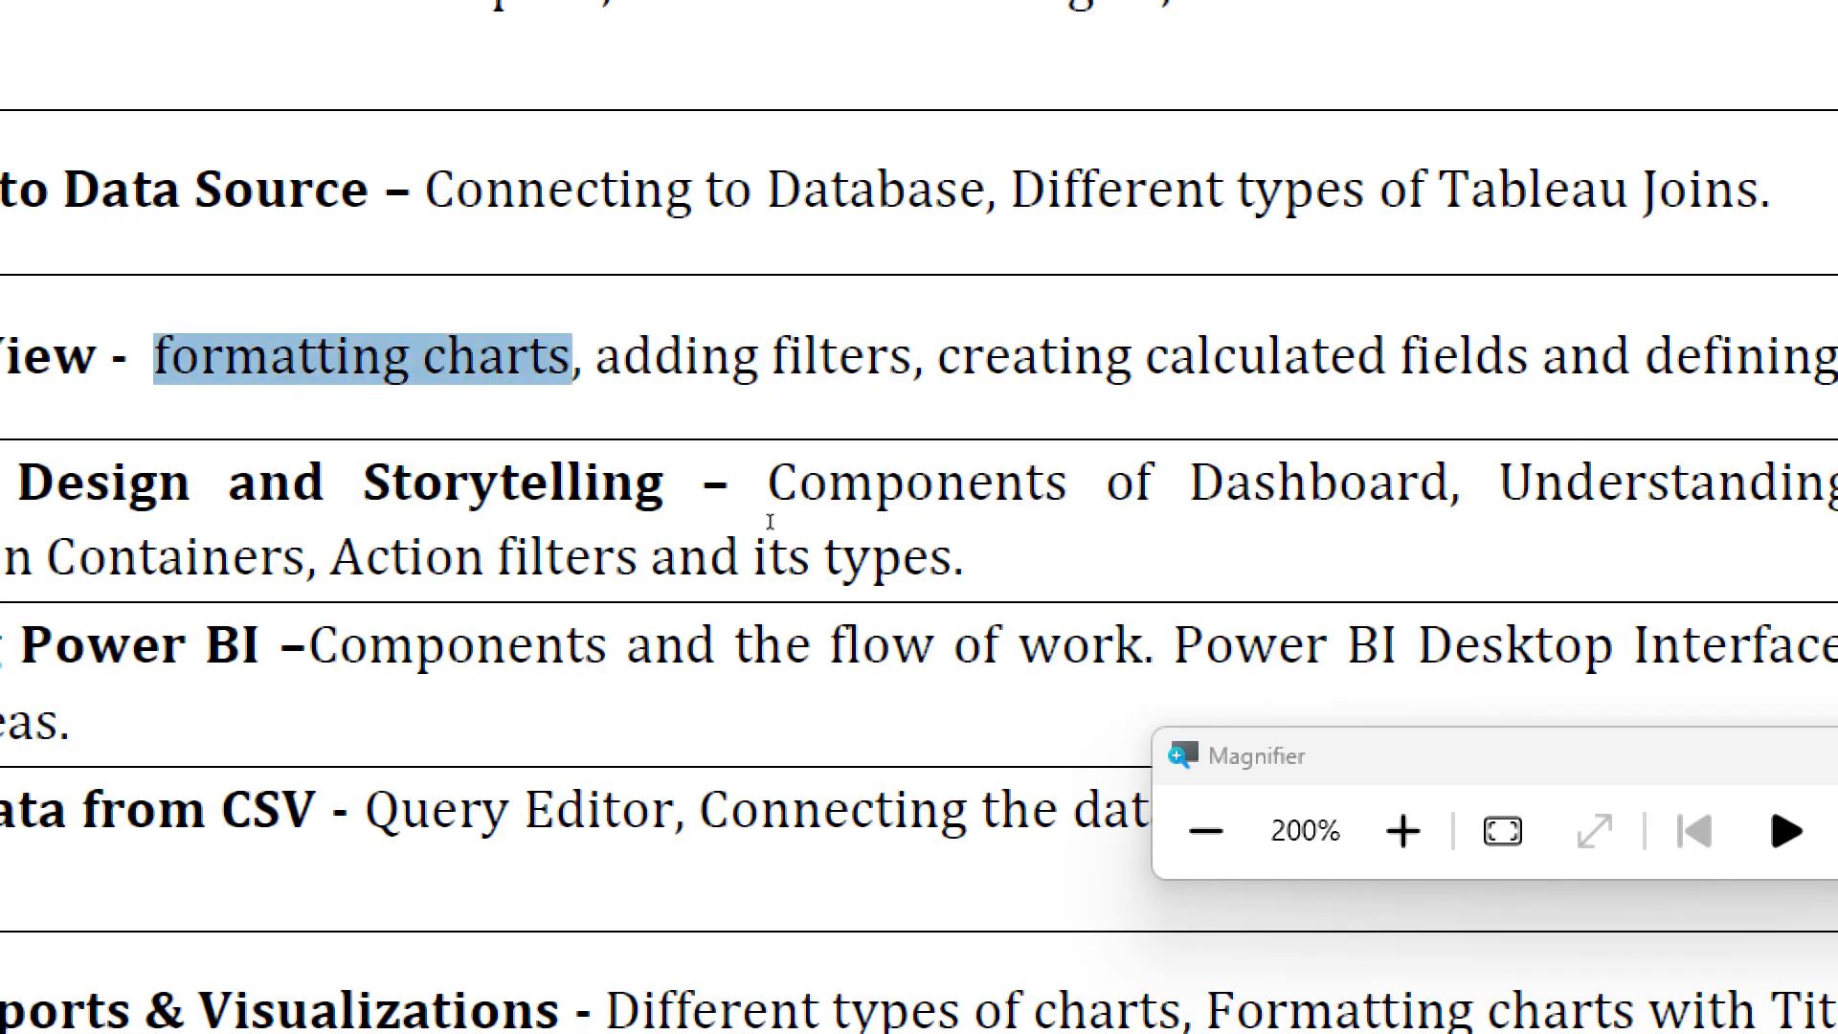
pyautogui.moveTo(1110, 521); pyautogui.dragTo(1265, 518)
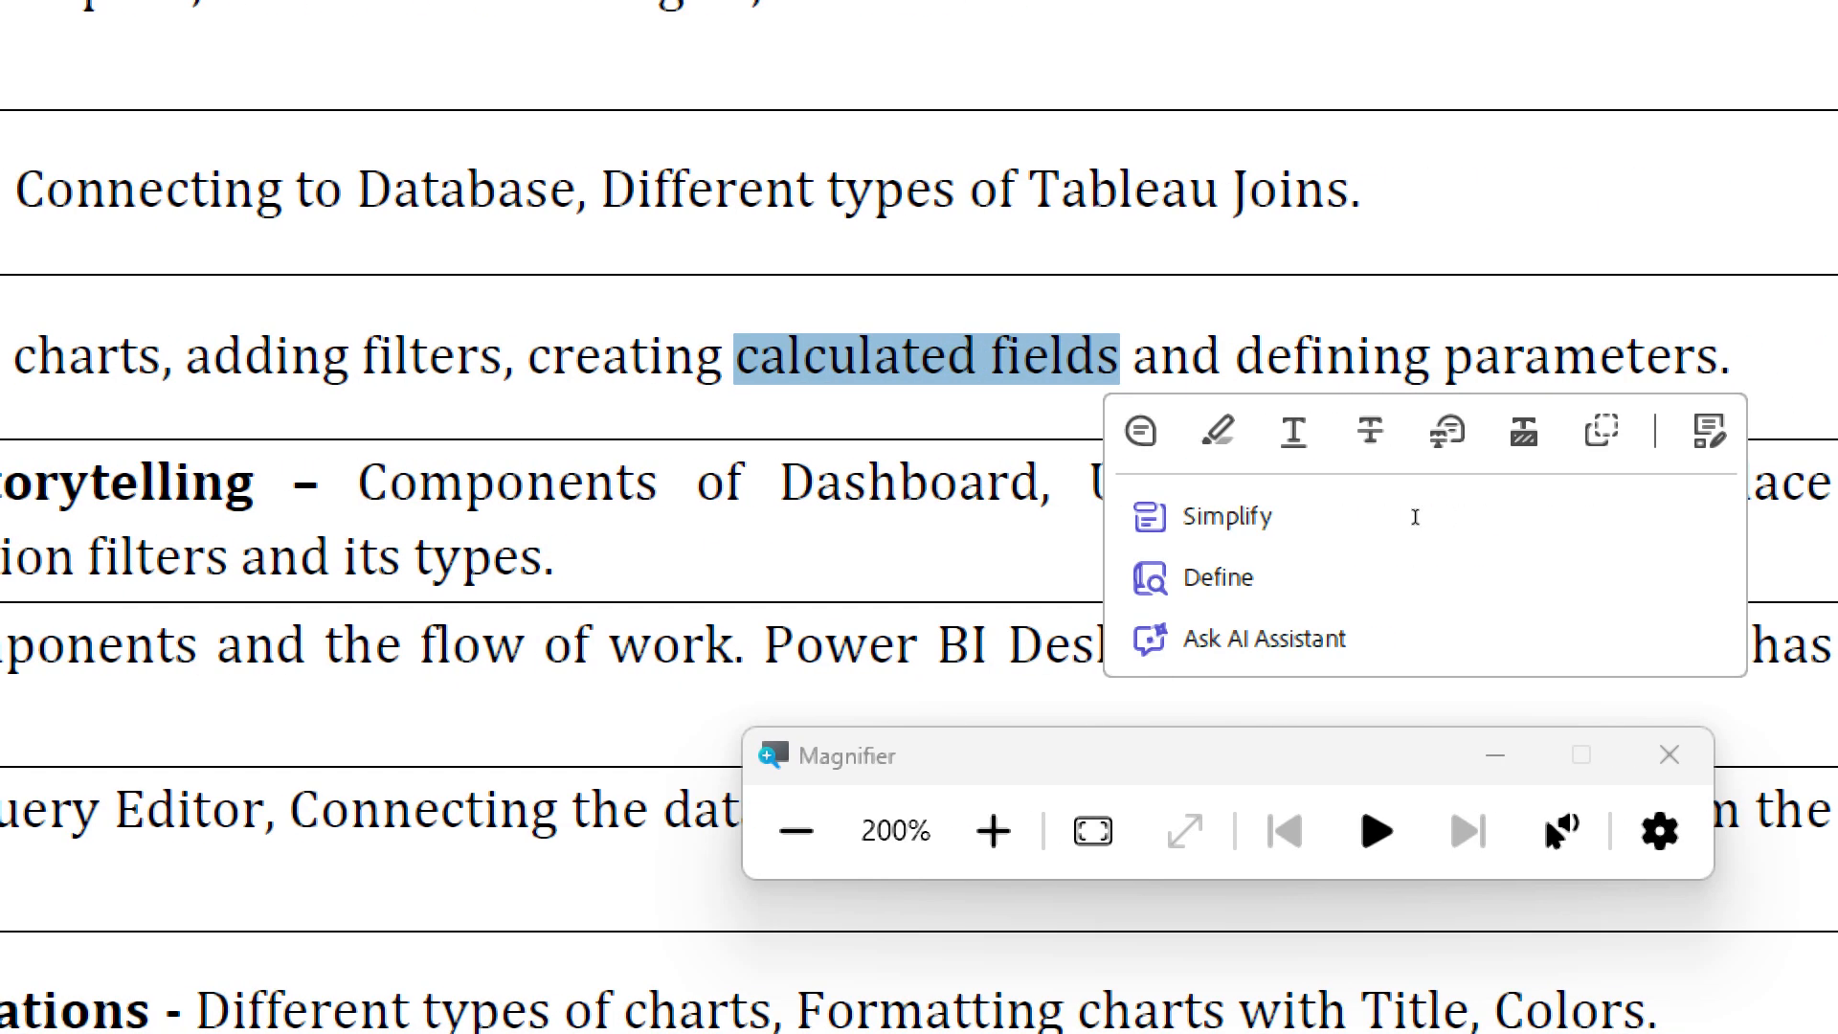
pyautogui.moveTo(1411, 513); pyautogui.dragTo(1558, 508)
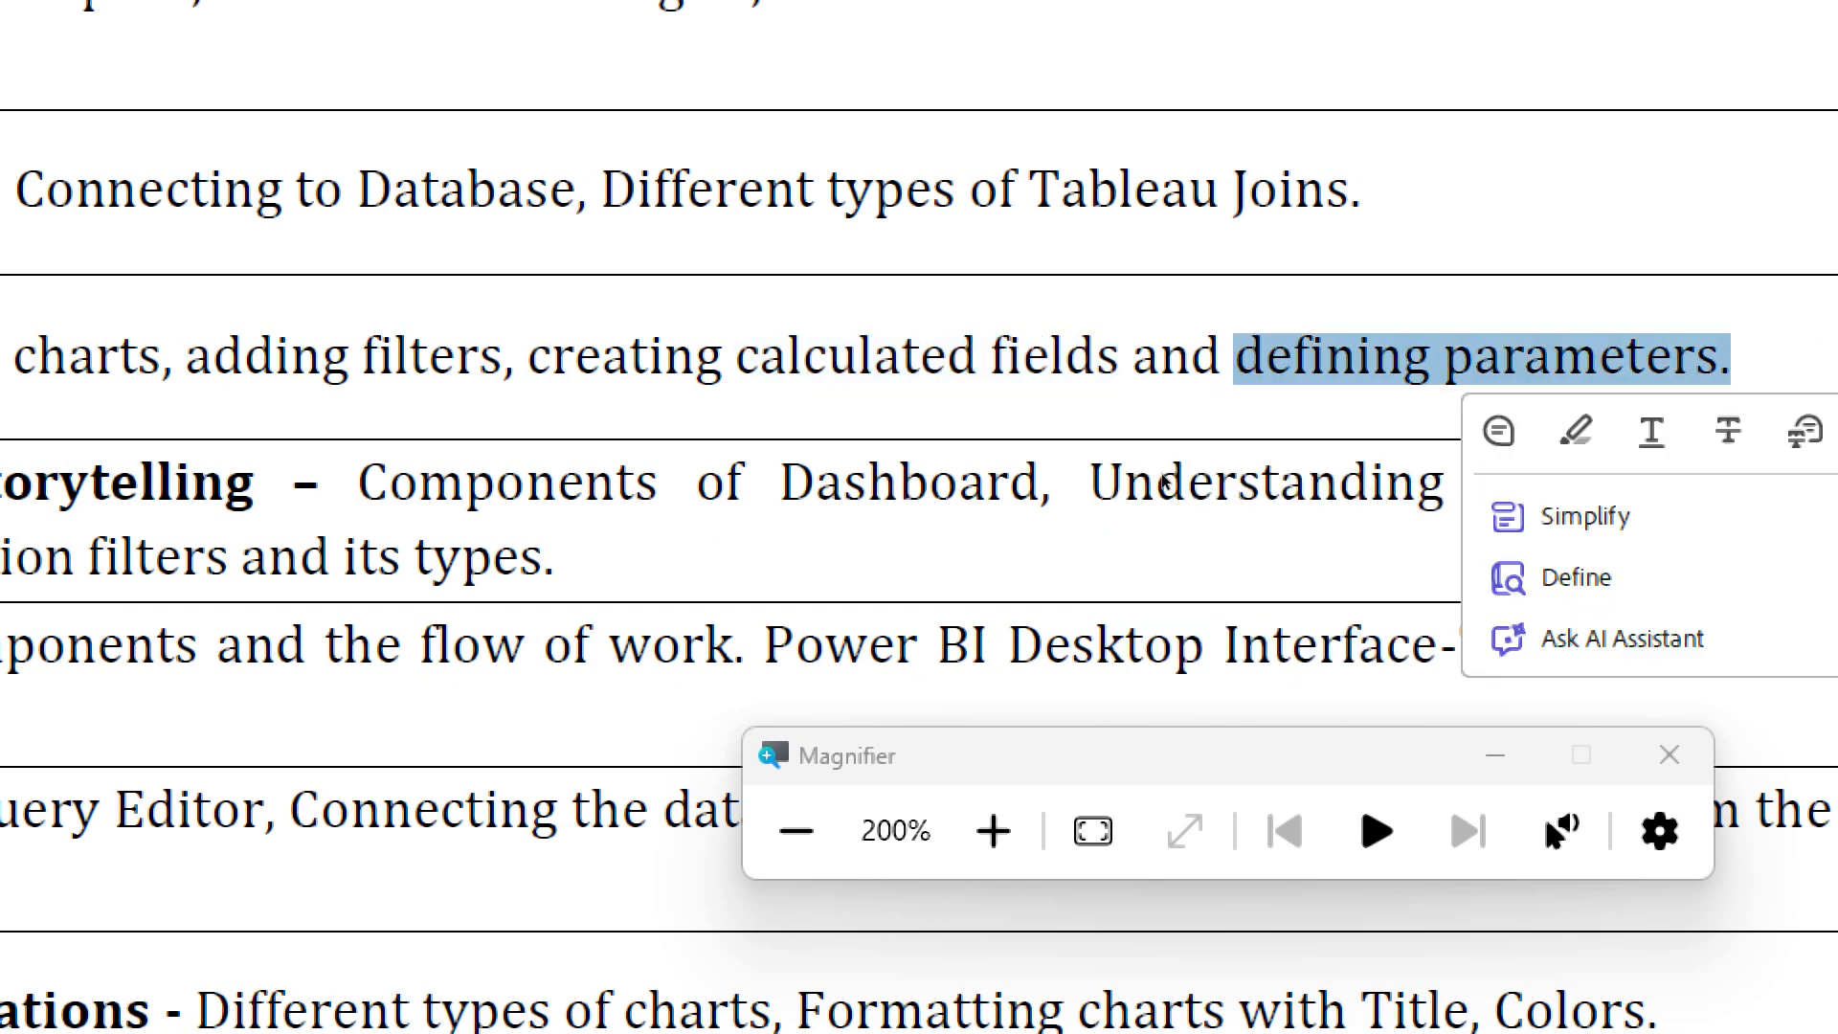
# - Go through syllabus item 4, Dashboard Design and Storytelling, selecting its phrases on storytelling, dashboard, worksheets and action filters
pyautogui.click(977, 609)
pyautogui.moveTo(901, 583); pyautogui.dragTo(912, 582)
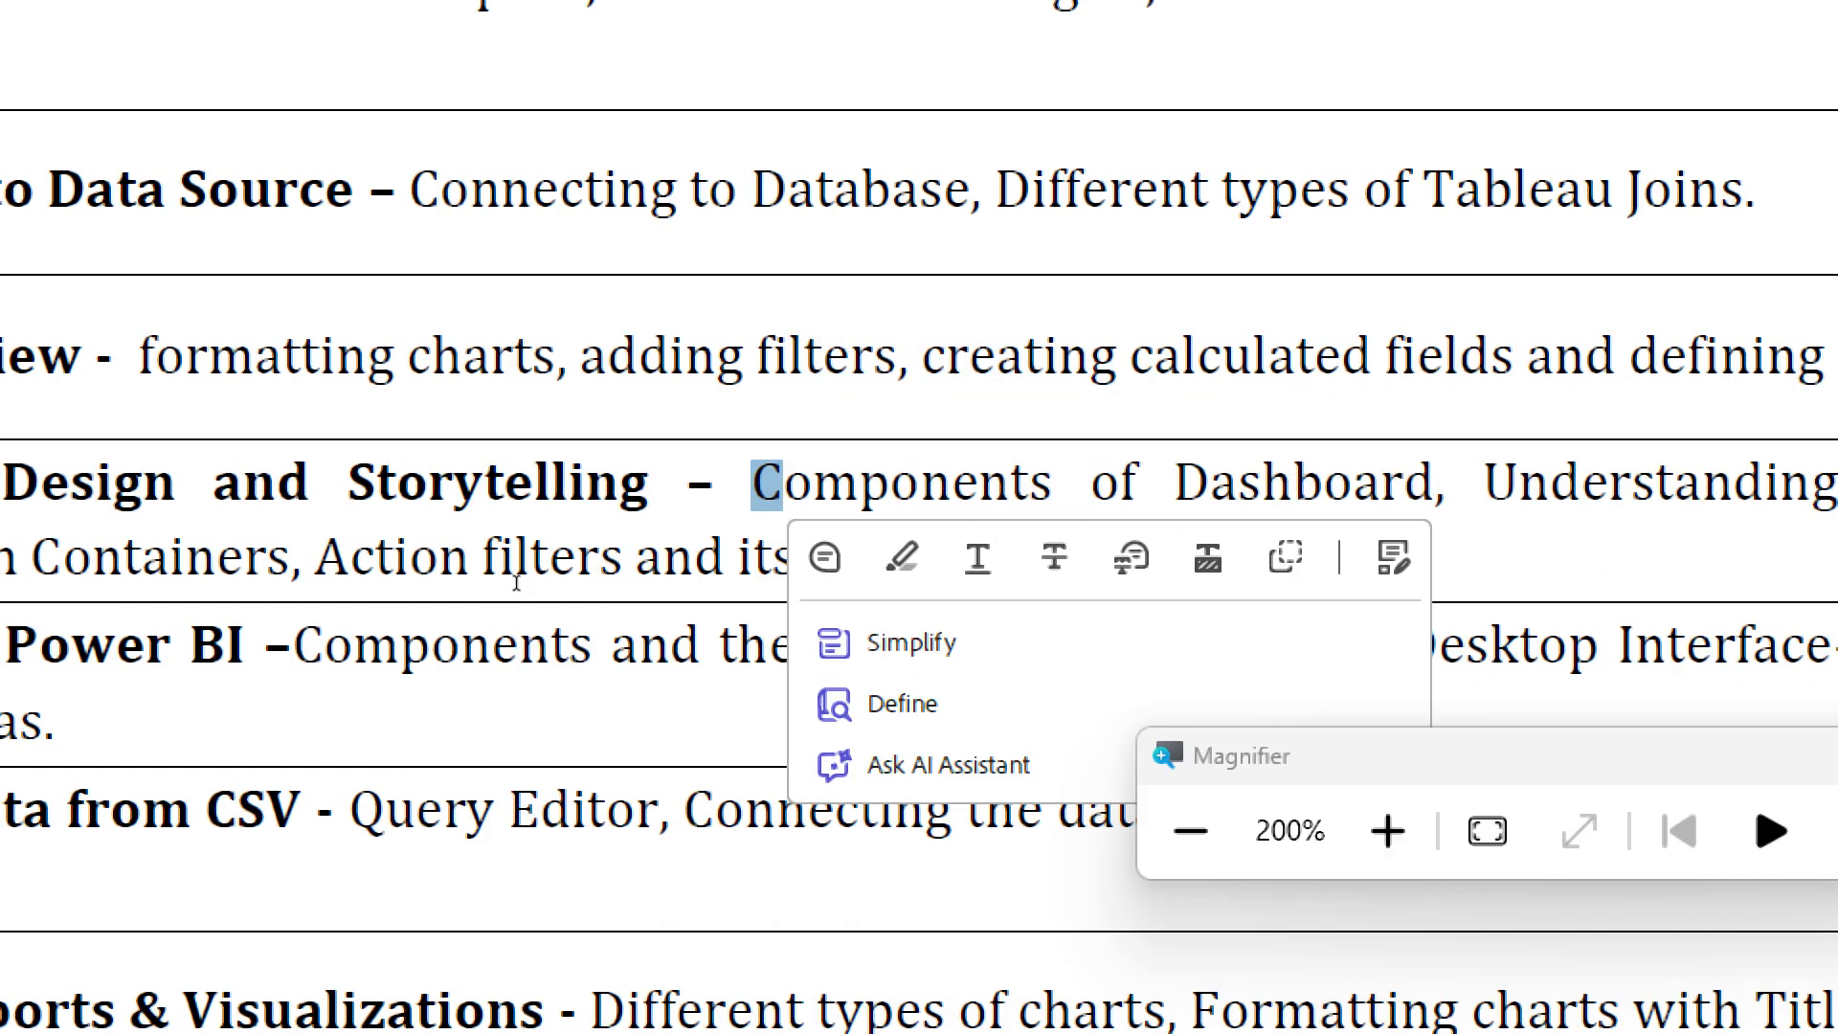
pyautogui.moveTo(704, 582); pyautogui.dragTo(839, 582)
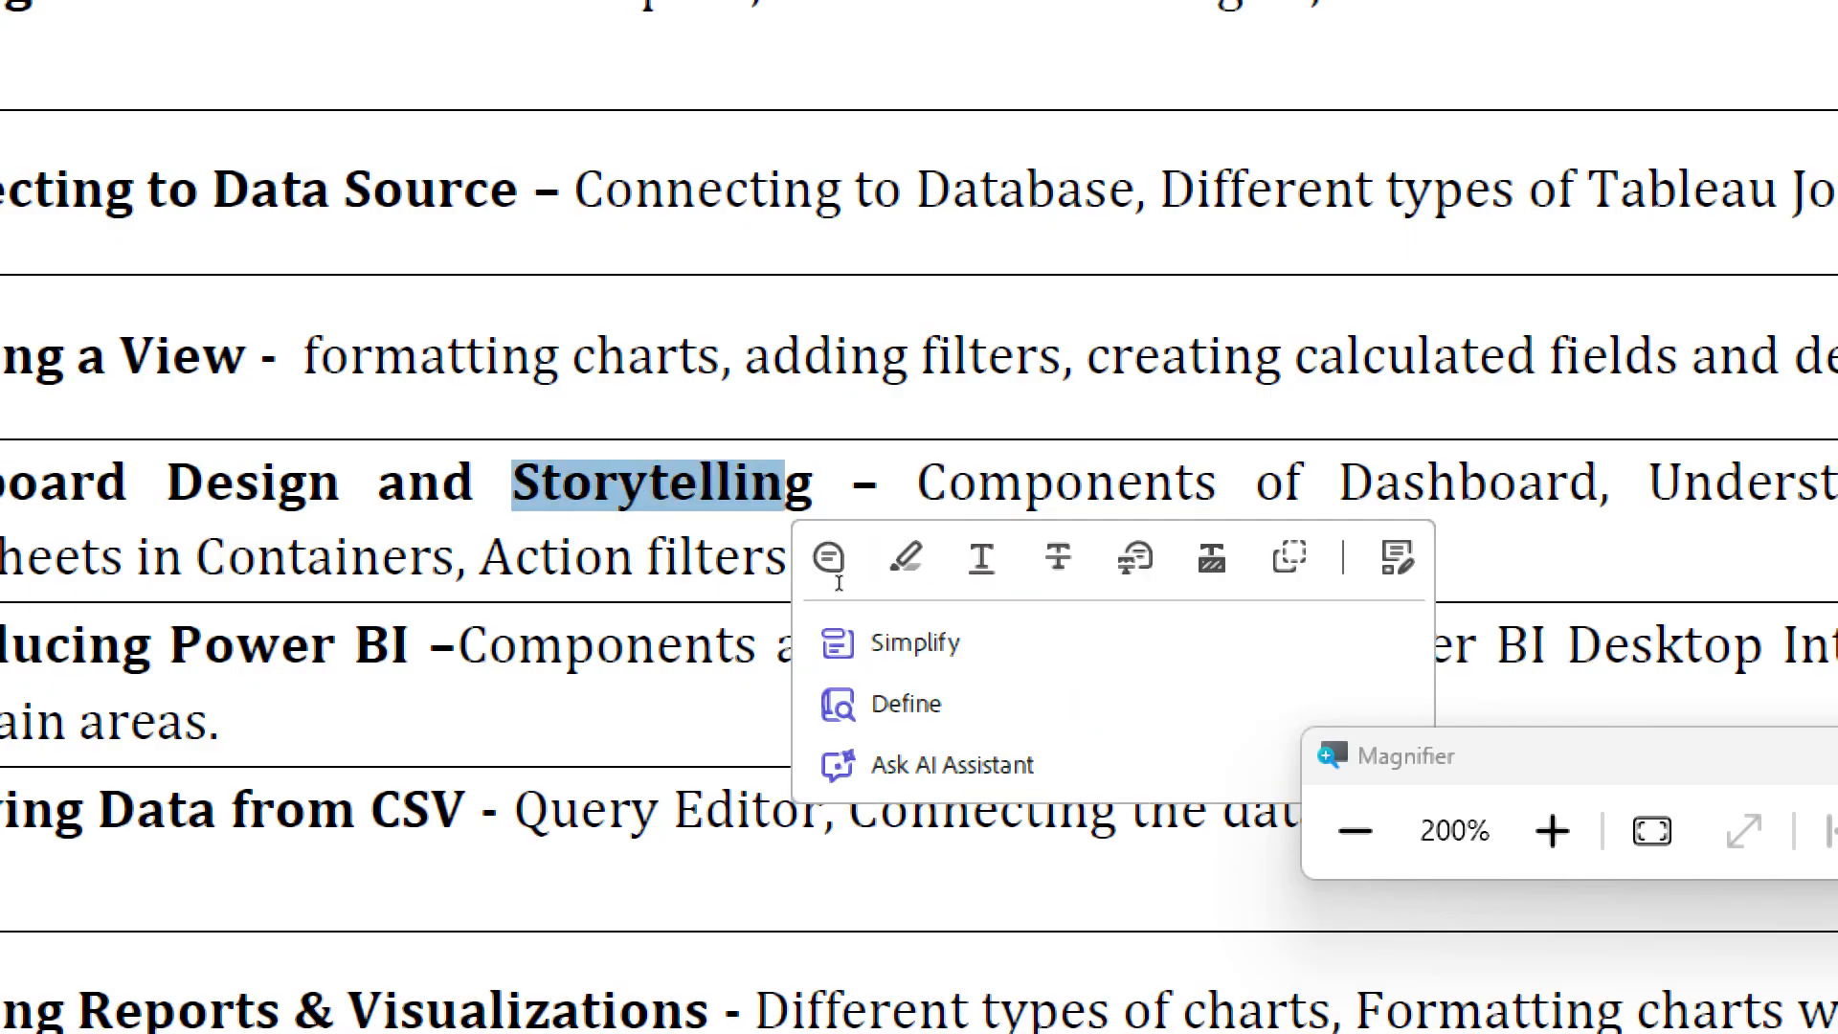
pyautogui.click(1088, 574)
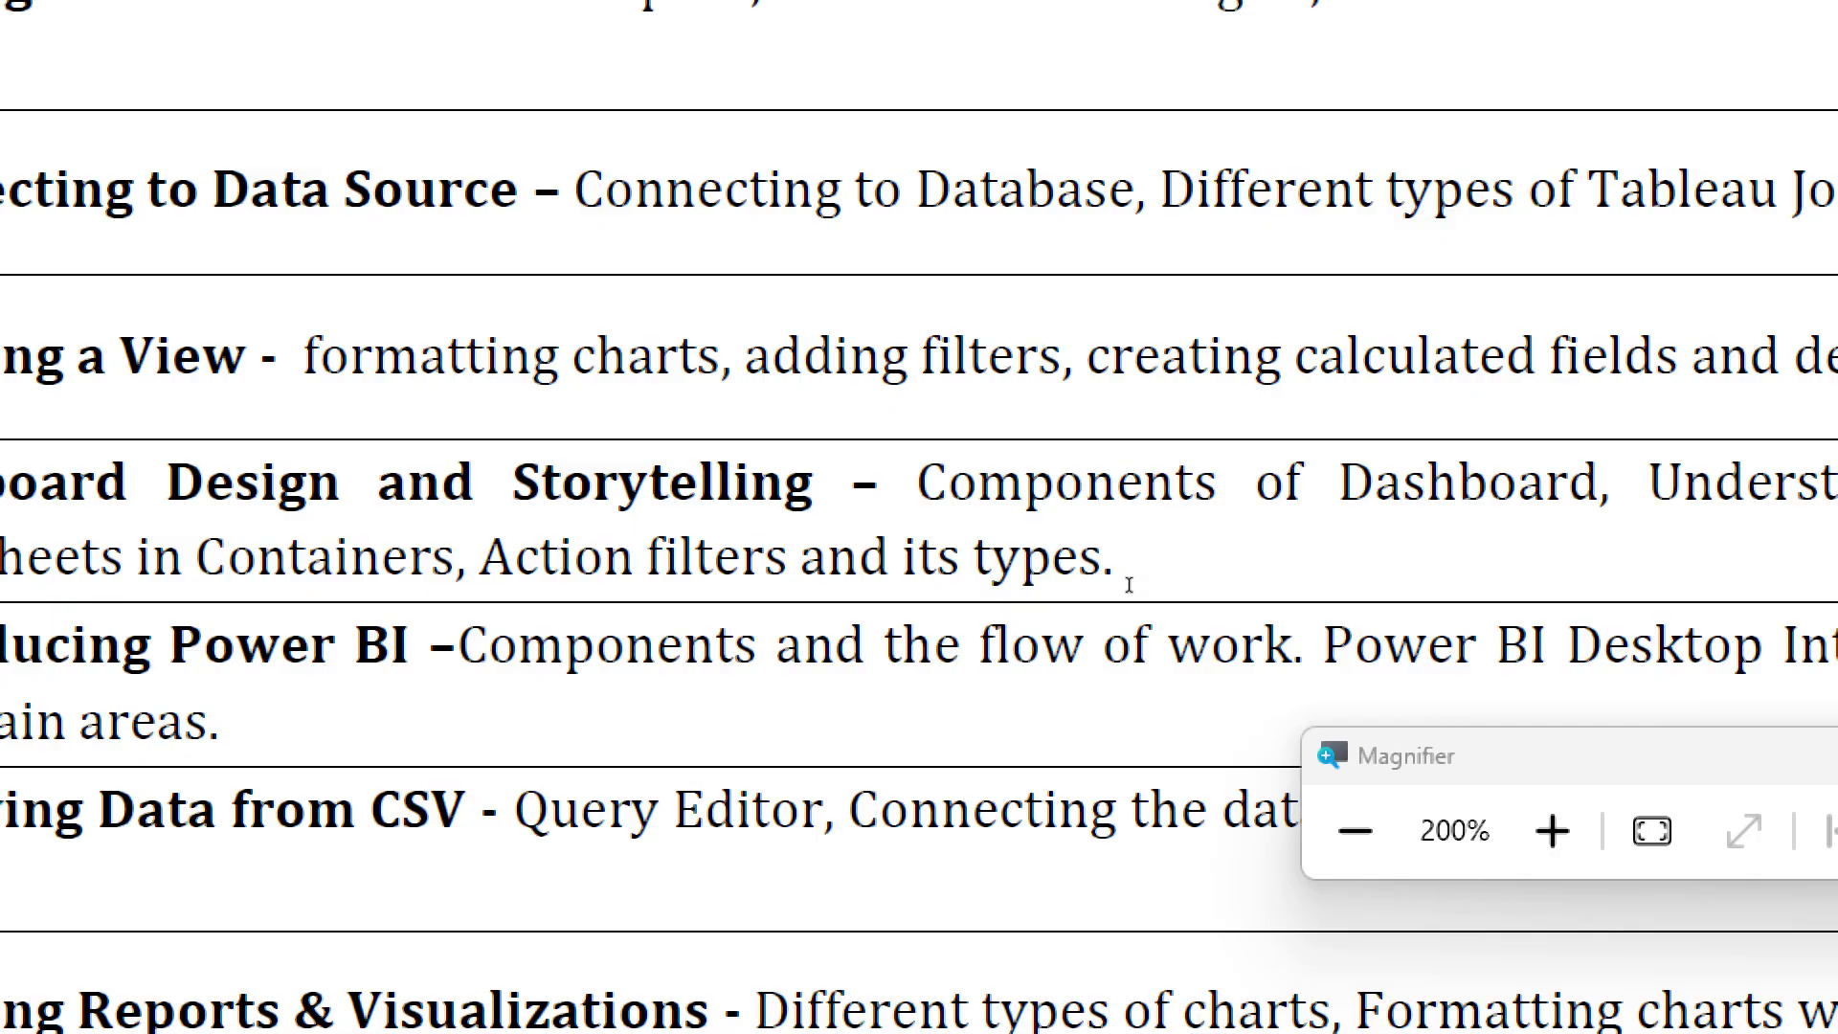
pyautogui.moveTo(1124, 575); pyautogui.dragTo(1227, 583)
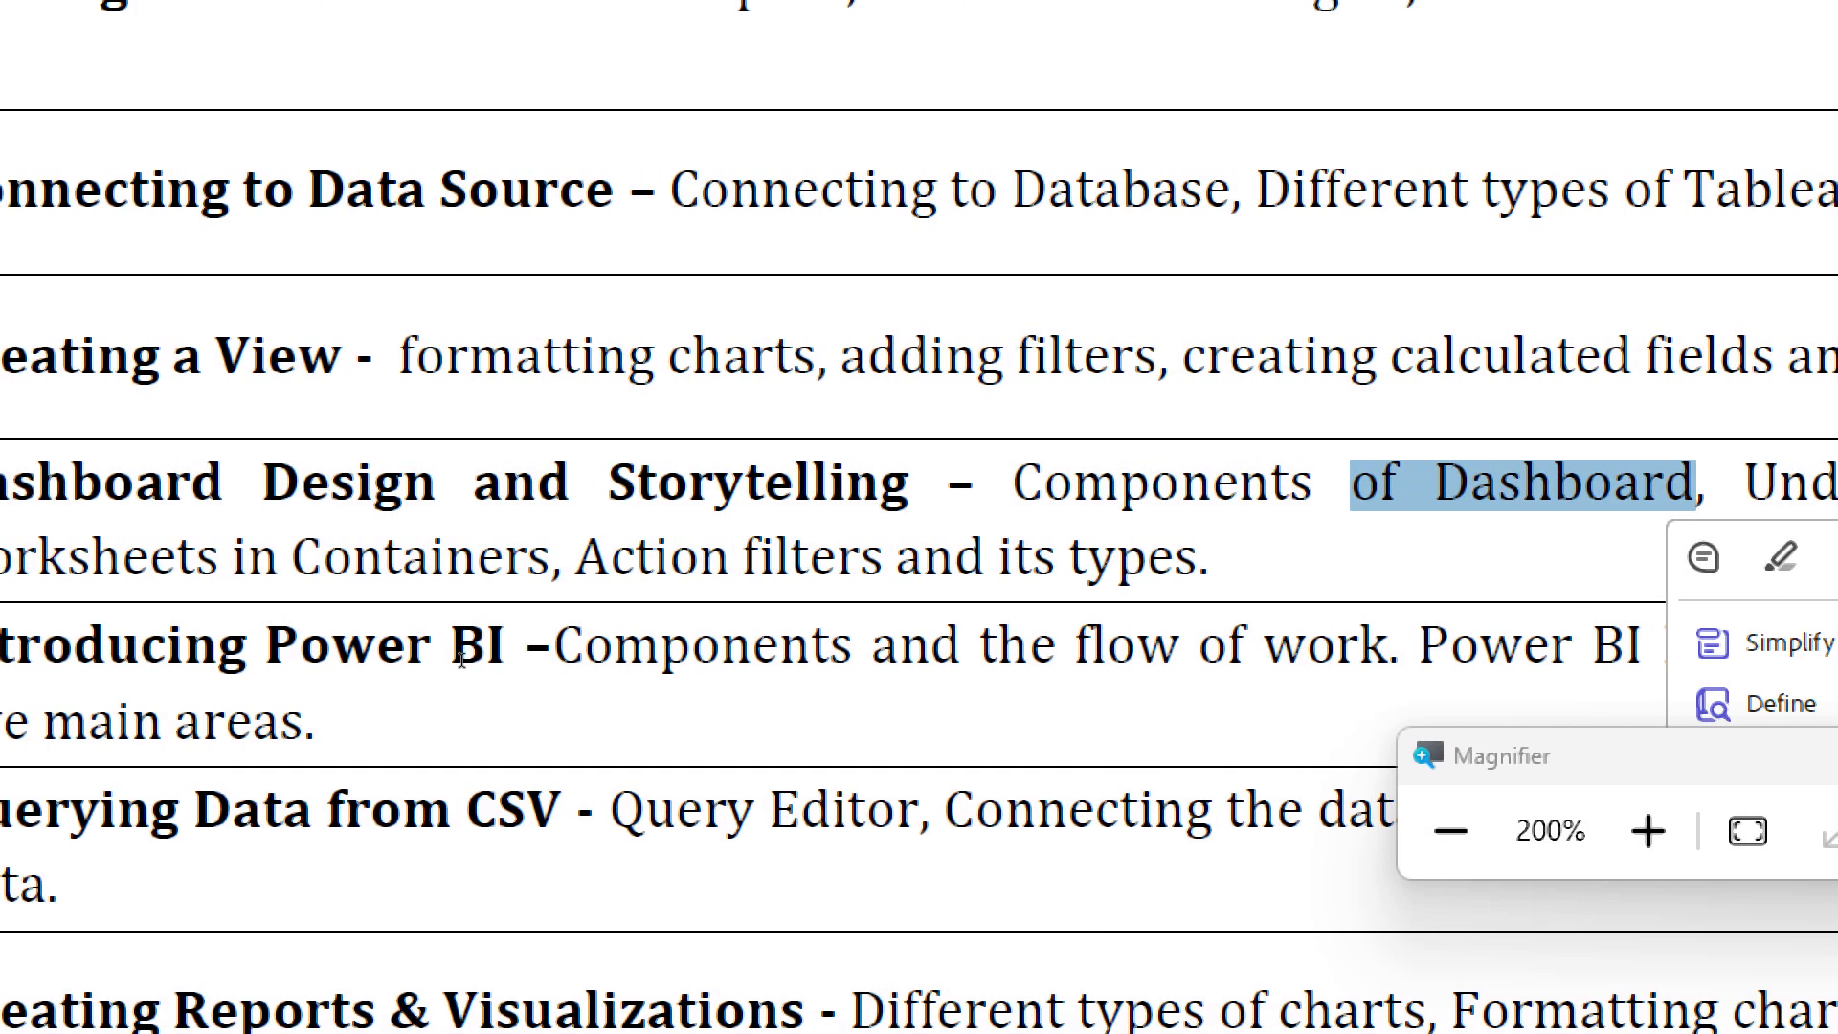
pyautogui.moveTo(369, 627); pyautogui.dragTo(478, 613)
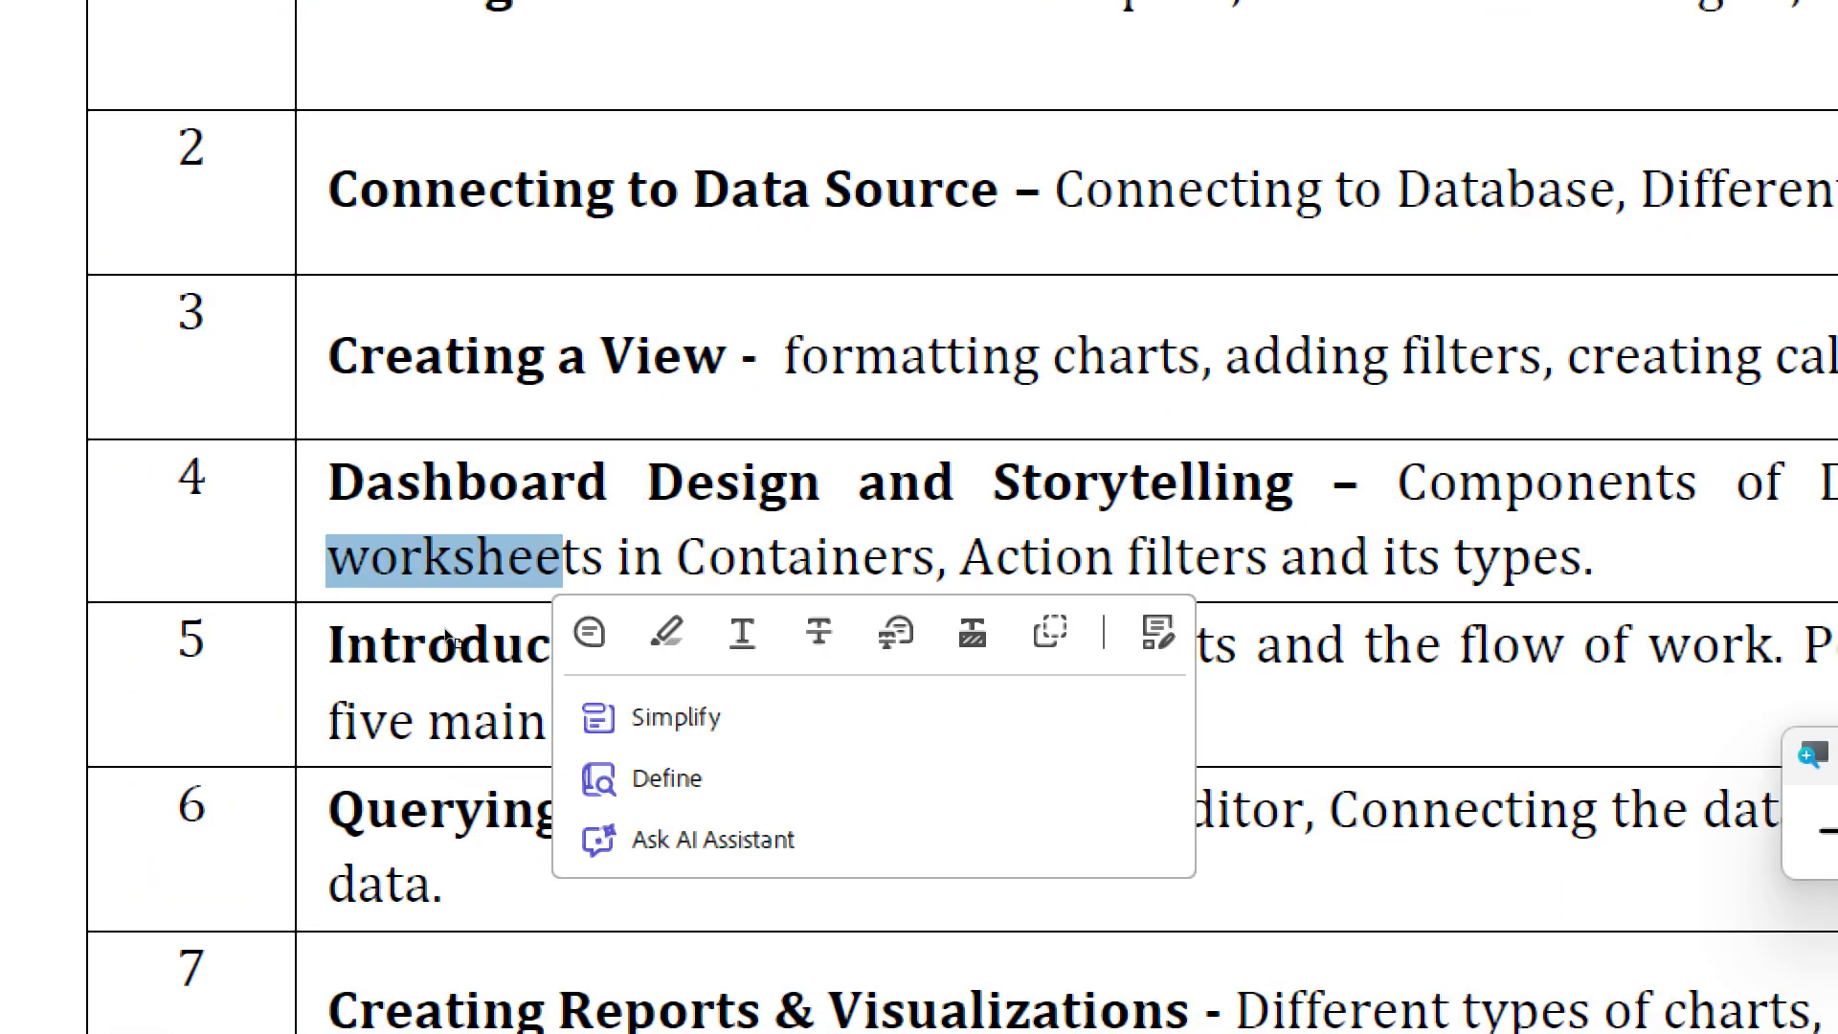
pyautogui.click(454, 638)
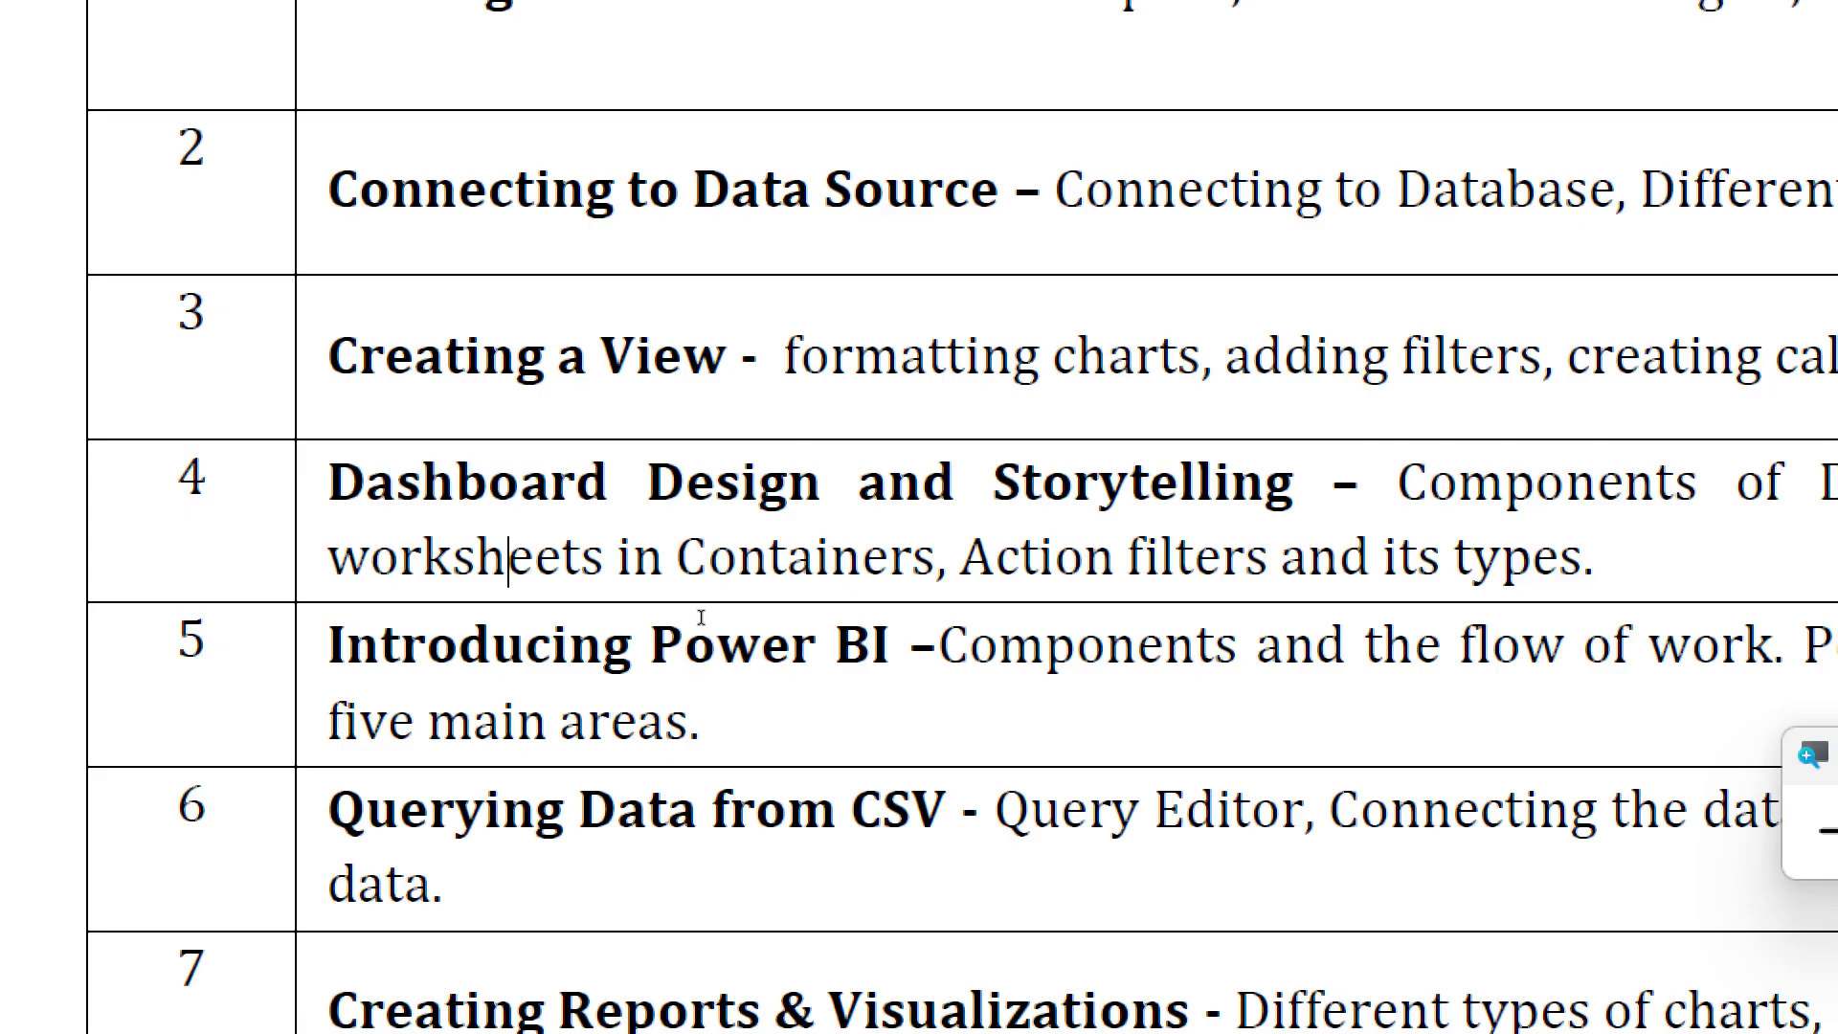
pyautogui.moveTo(699, 615); pyautogui.dragTo(960, 613)
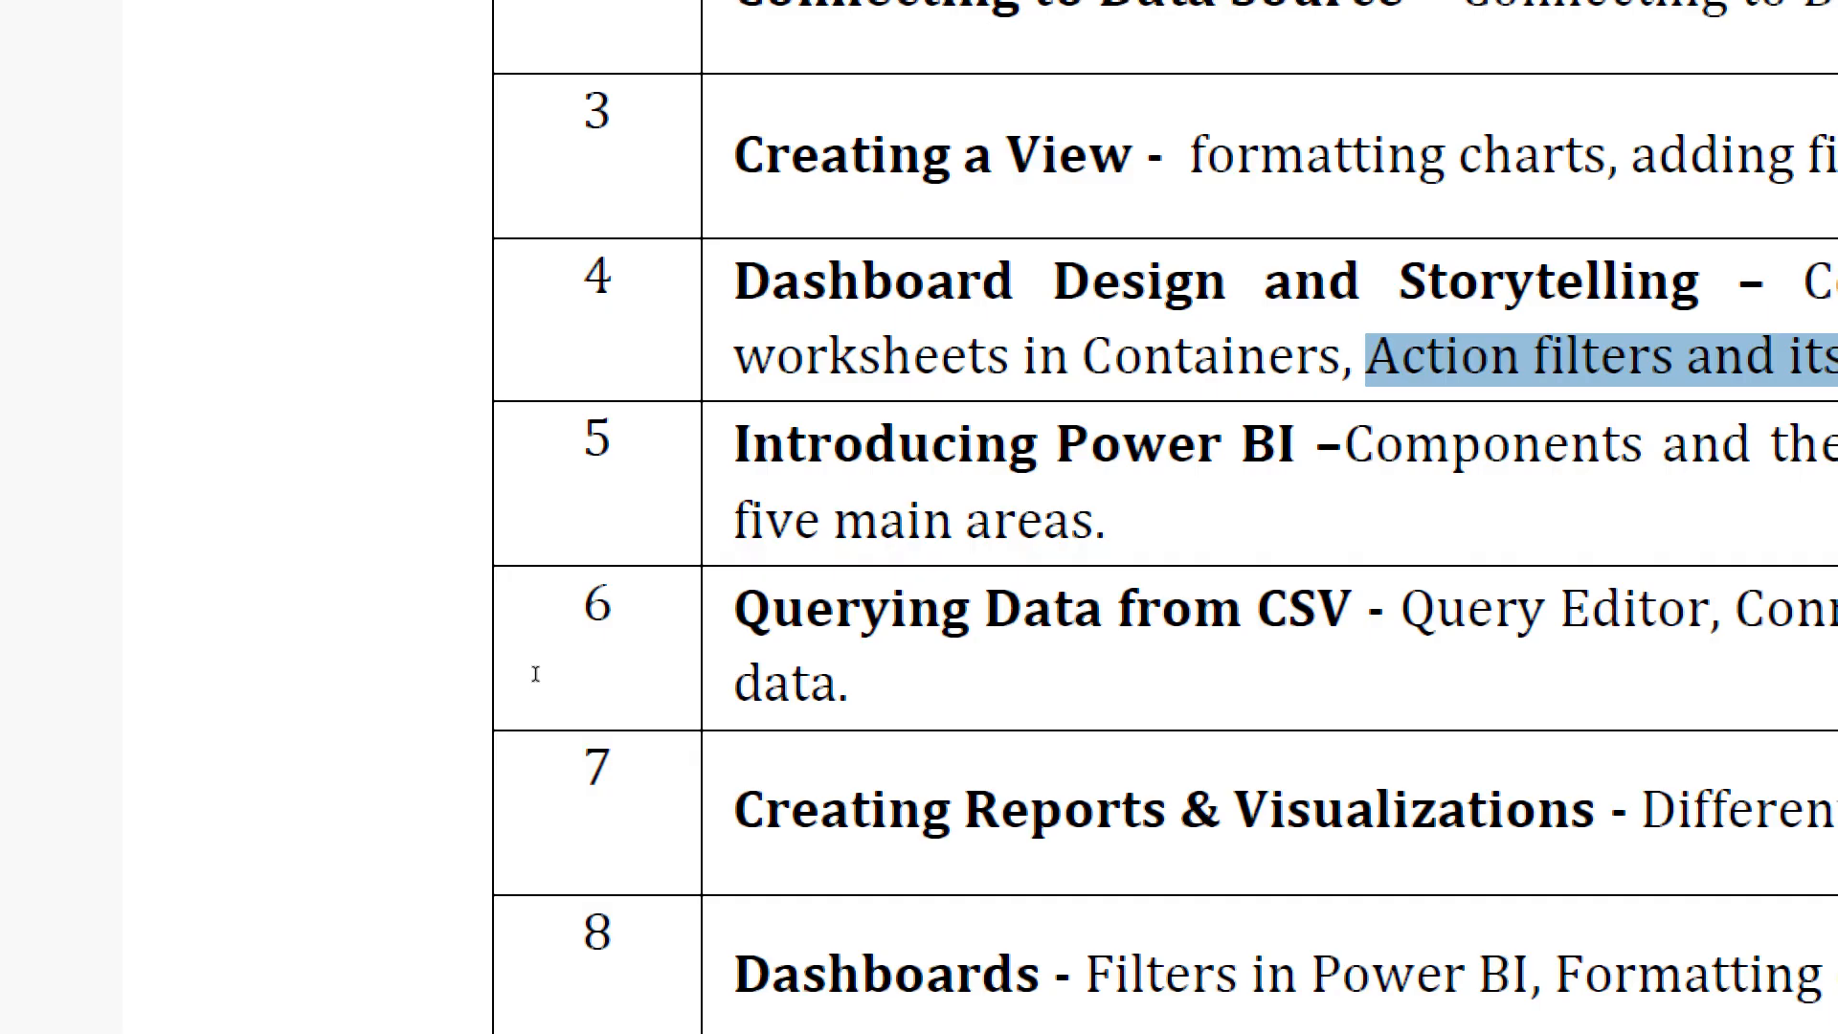
# - Switch to Tableau Public, open the data source page and add the Orders sheet to the data model canvas
pyautogui.hotkey('alt', 'Tab')
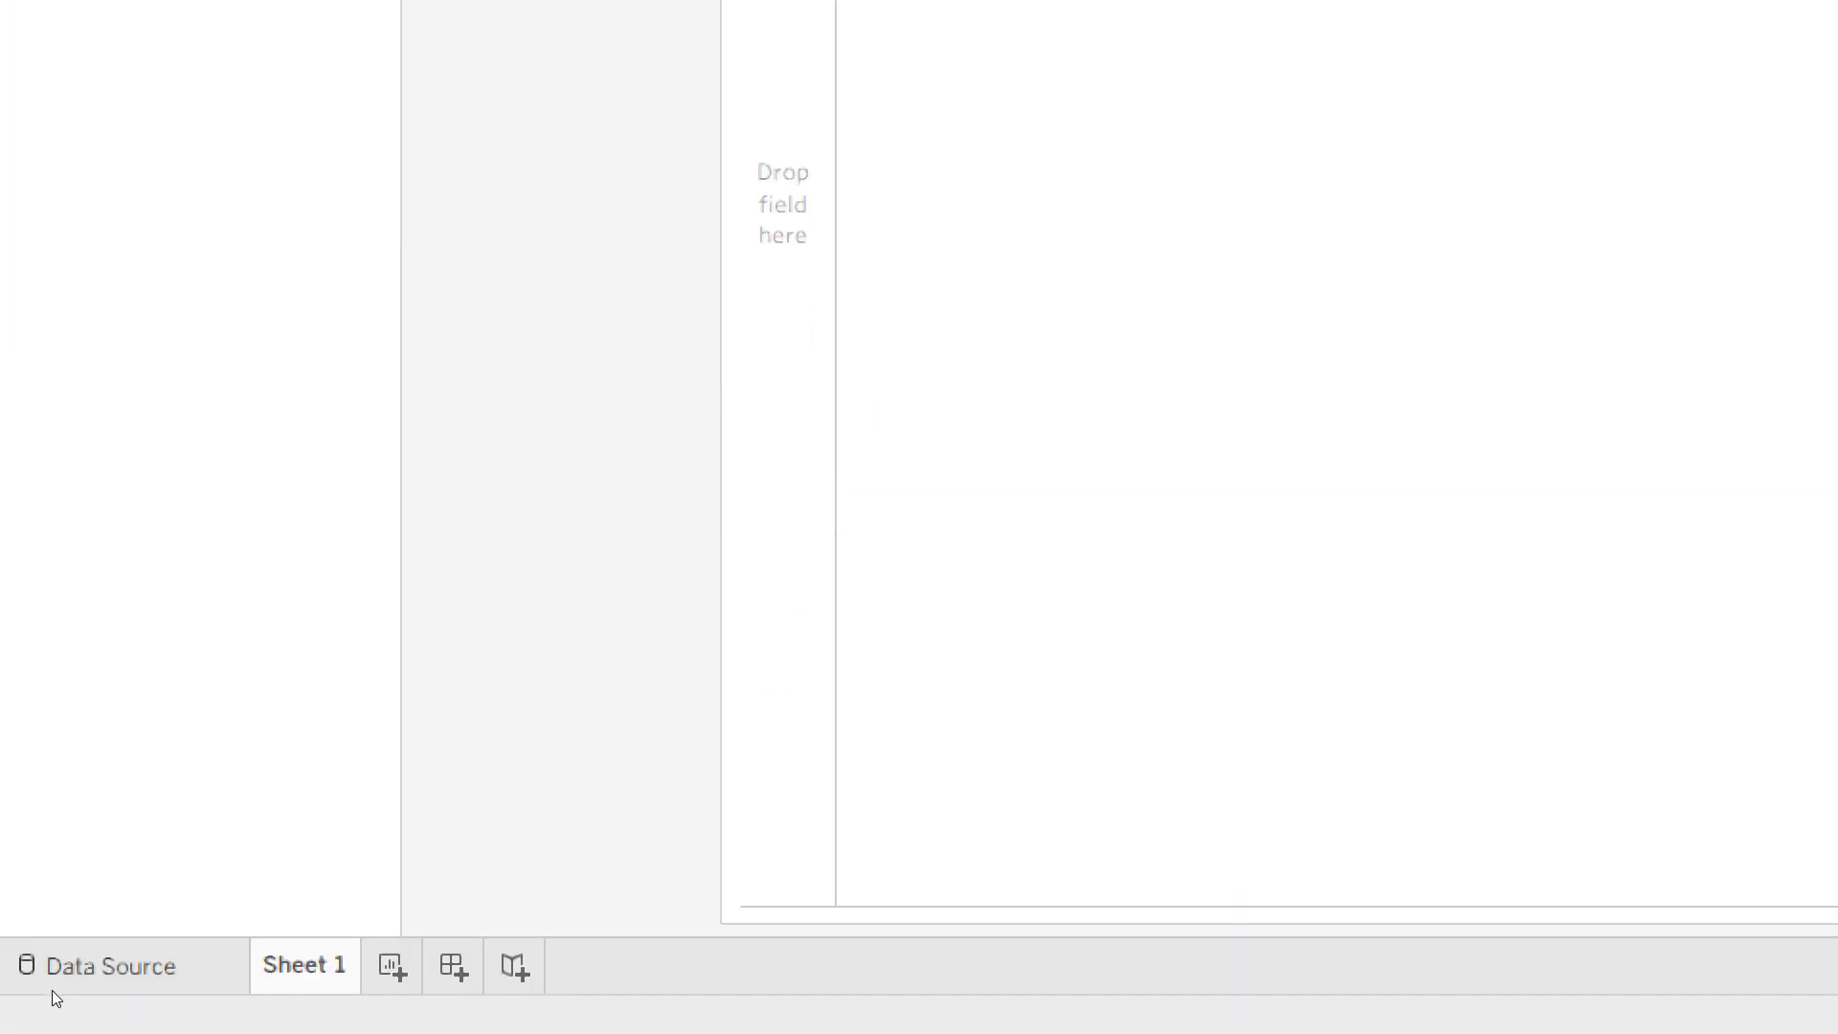
pyautogui.click(54, 992)
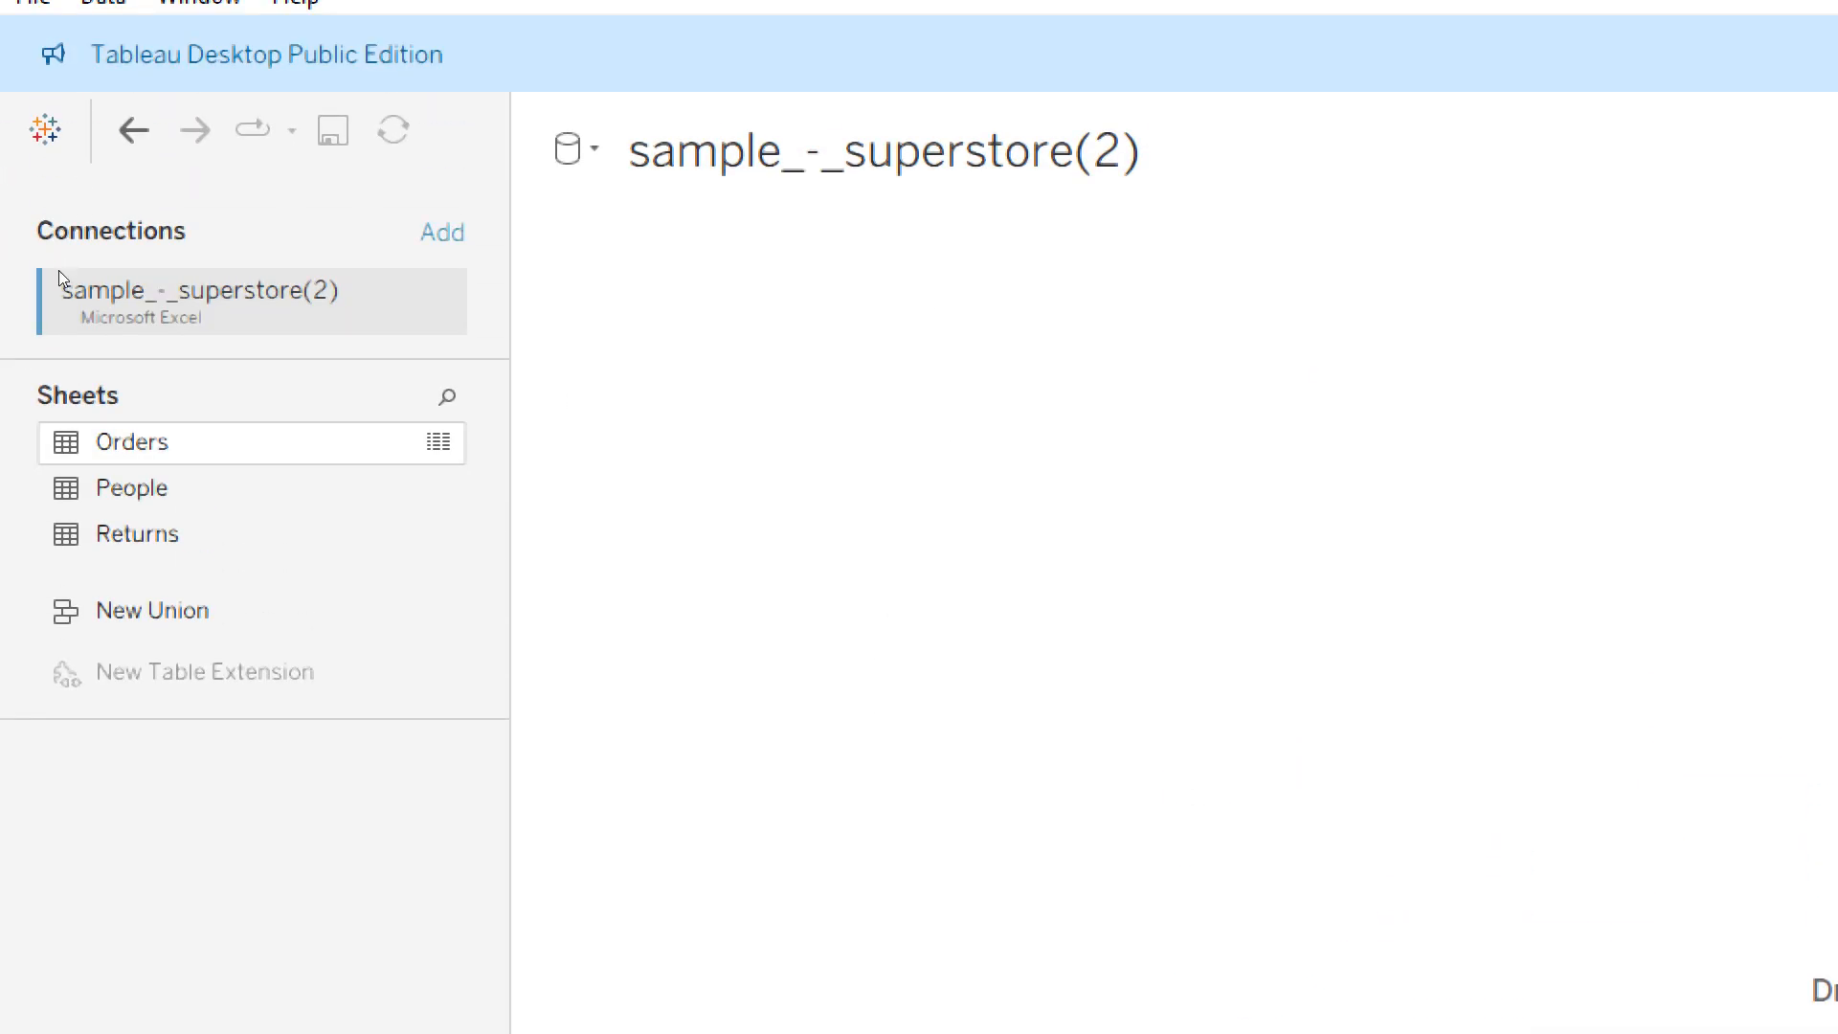
pyautogui.moveTo(61, 256); pyautogui.dragTo(449, 220)
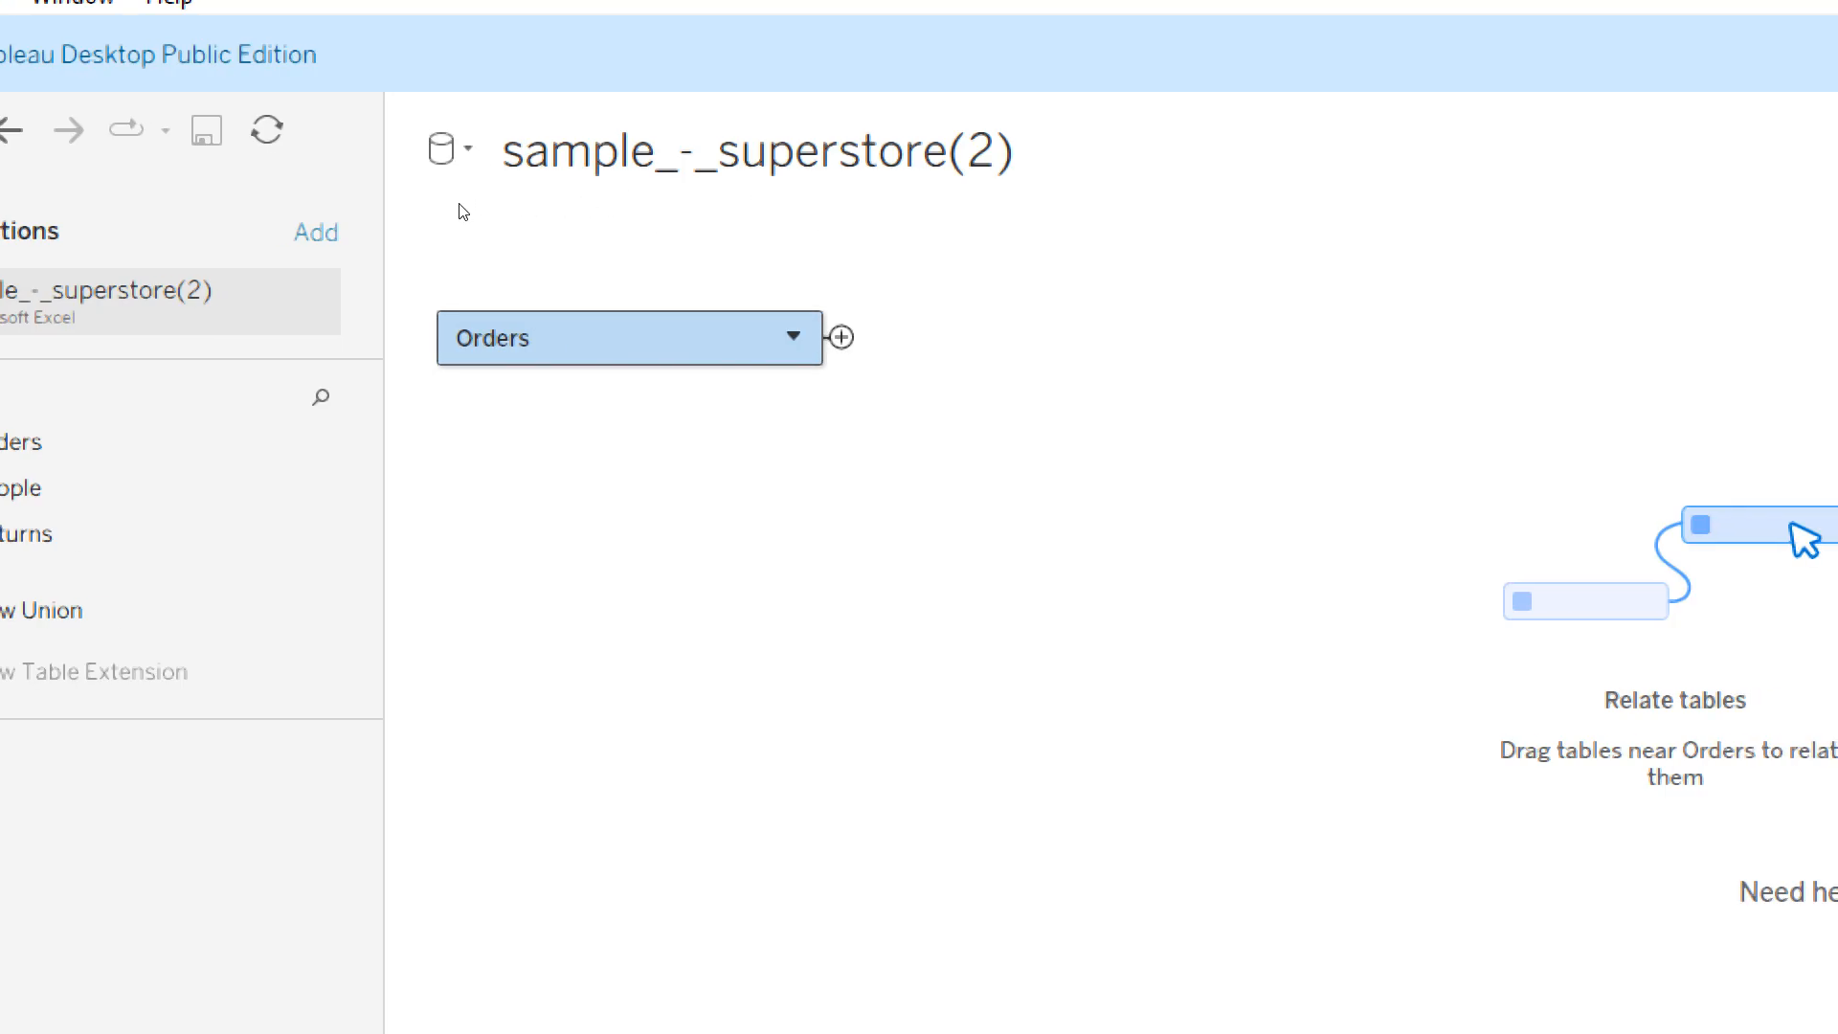
# - Look at the options of the Orders table and open the data source name for editing without changing either
pyautogui.click(793, 336)
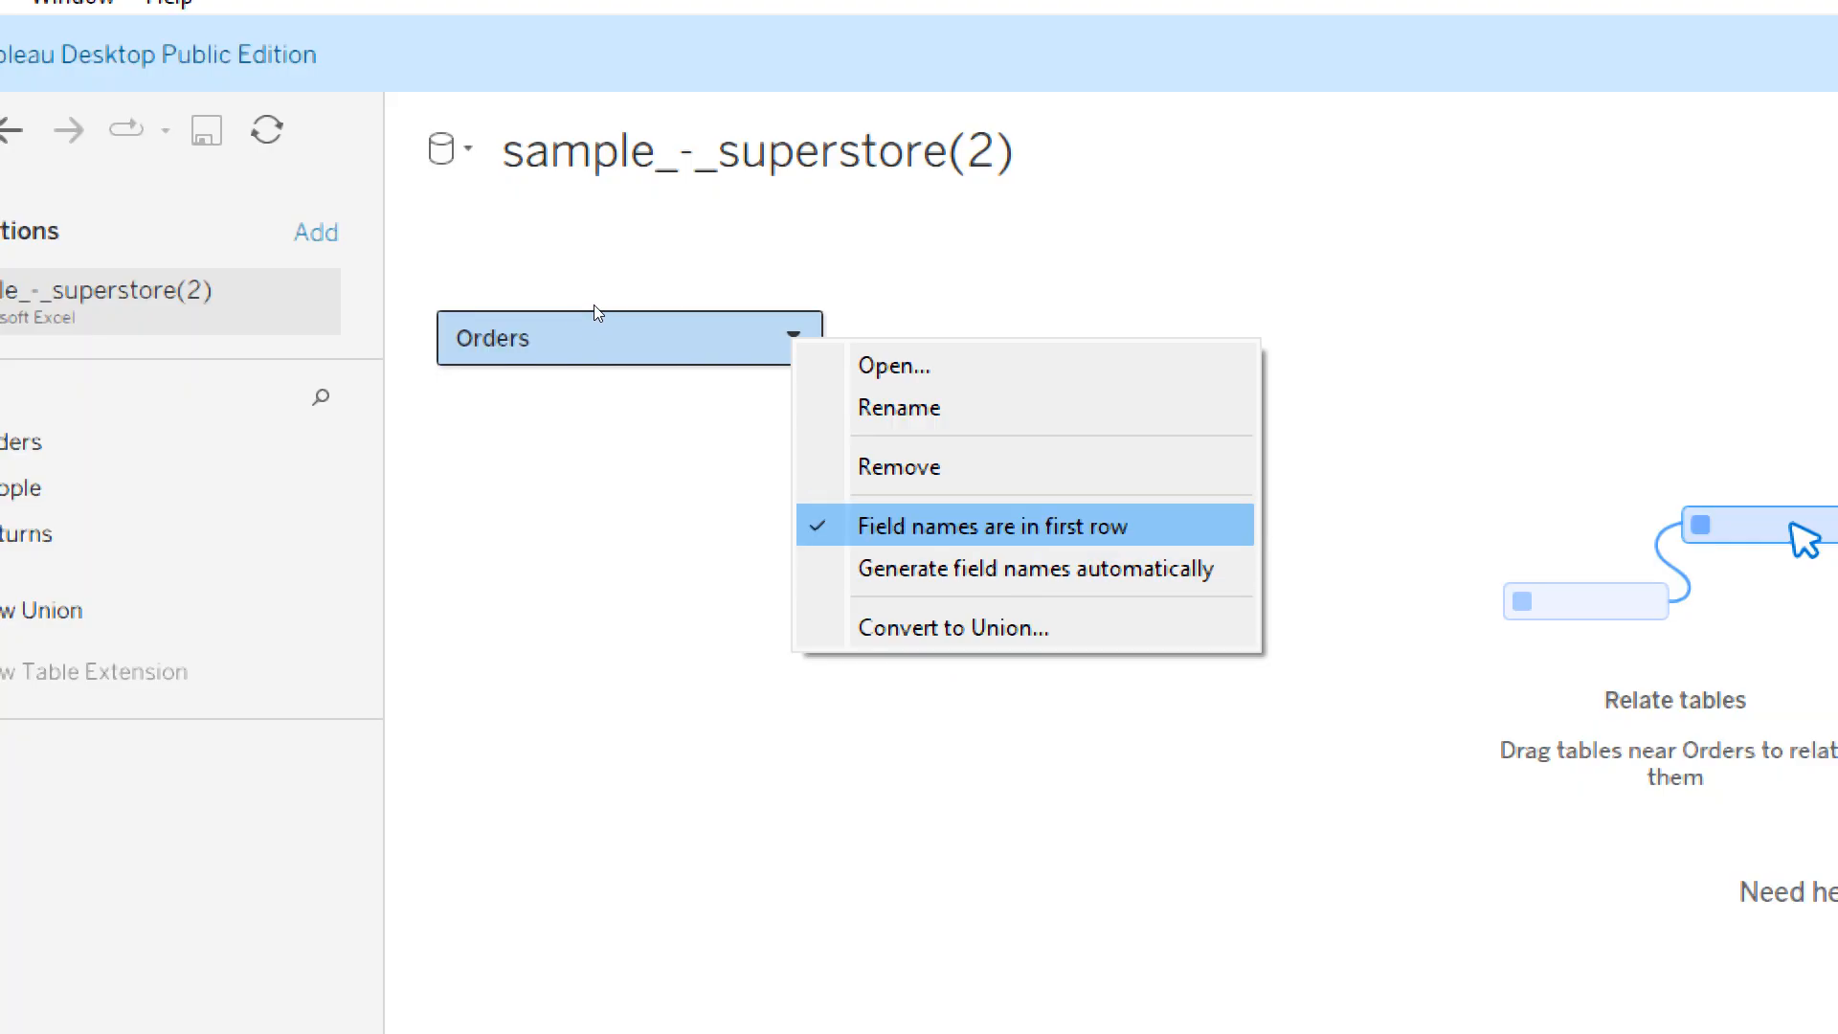
pyautogui.click(632, 134)
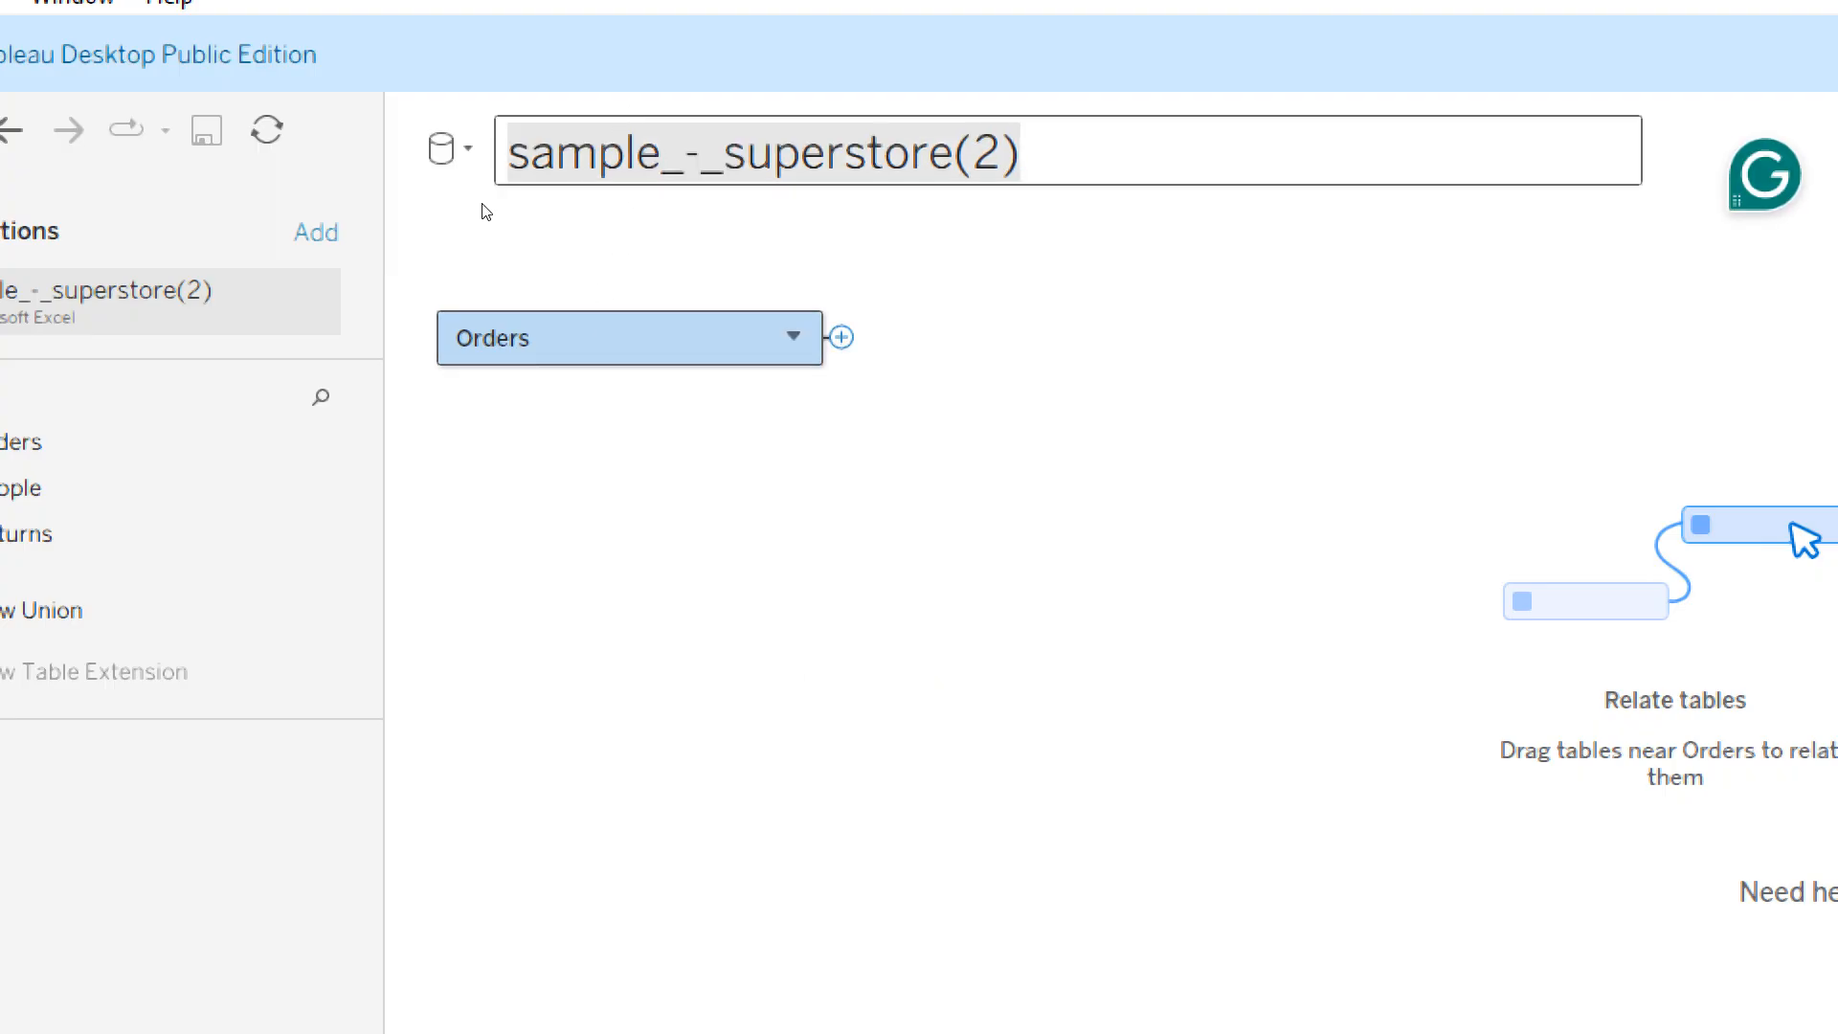
pyautogui.click(485, 204)
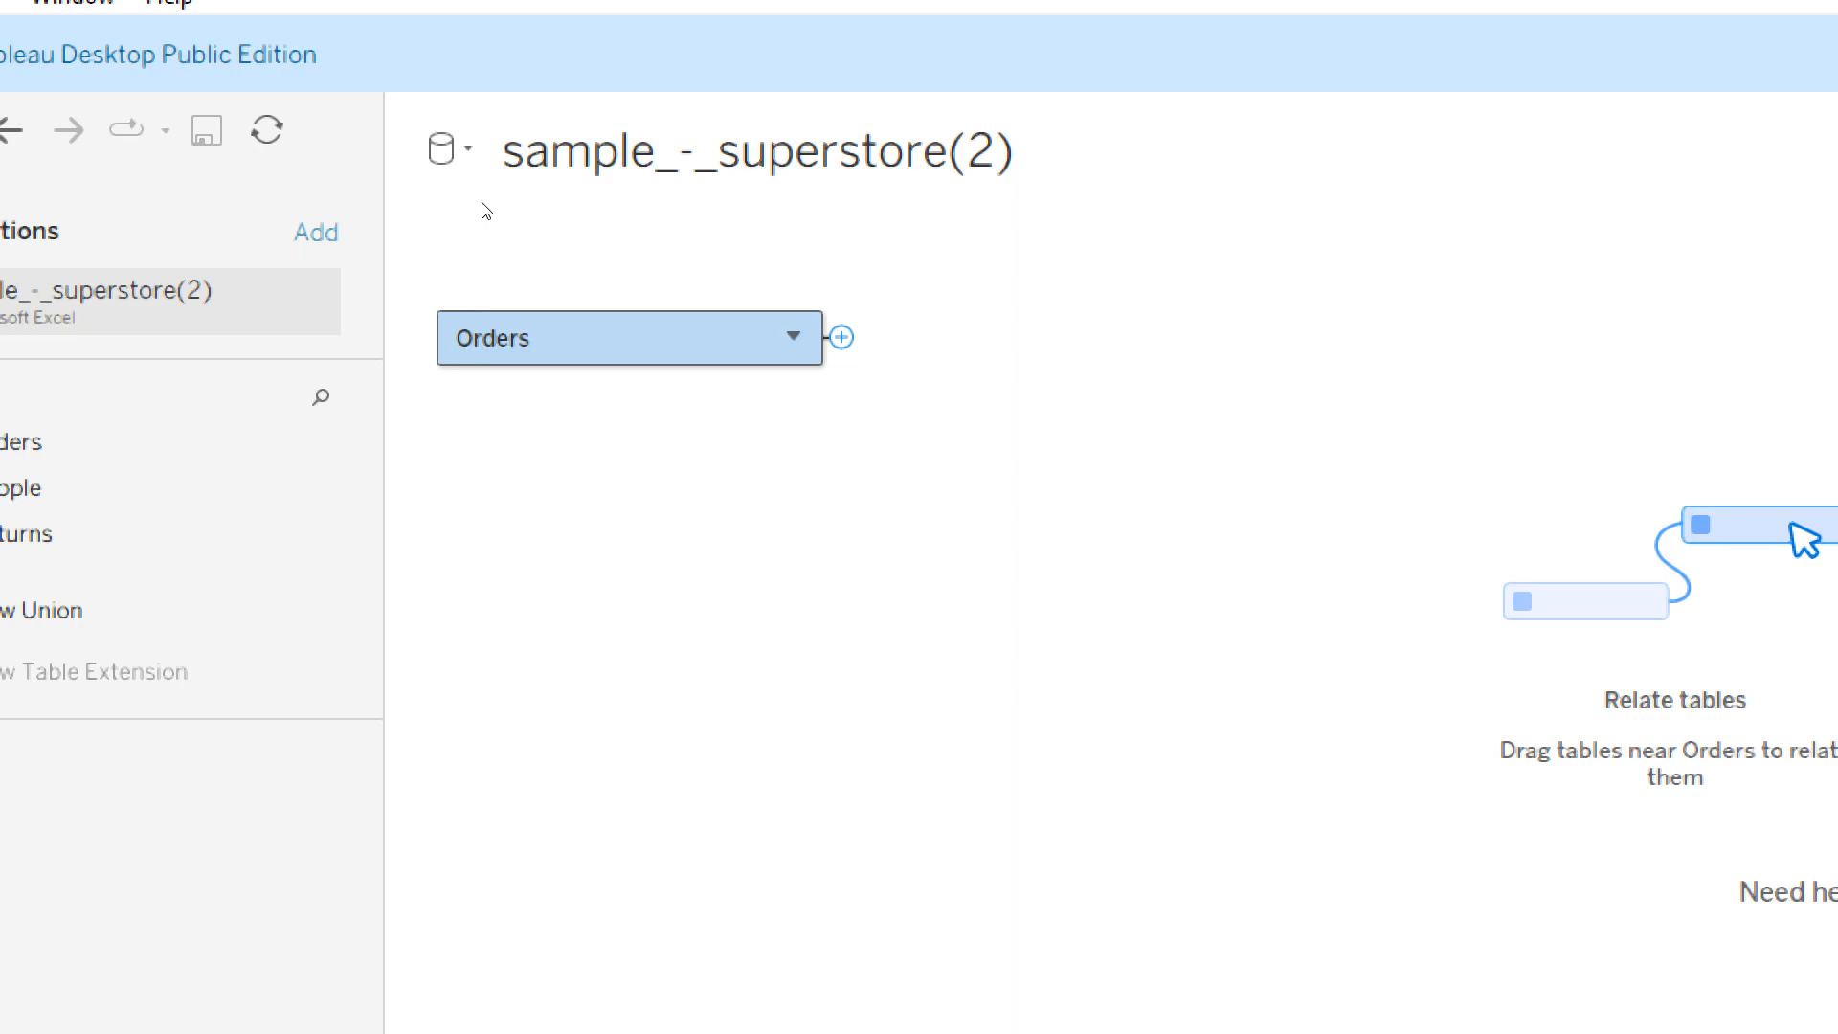
# - Open the Orders table to view its physical table, and check the list of available data sources
pyautogui.doubleClick(492, 338)
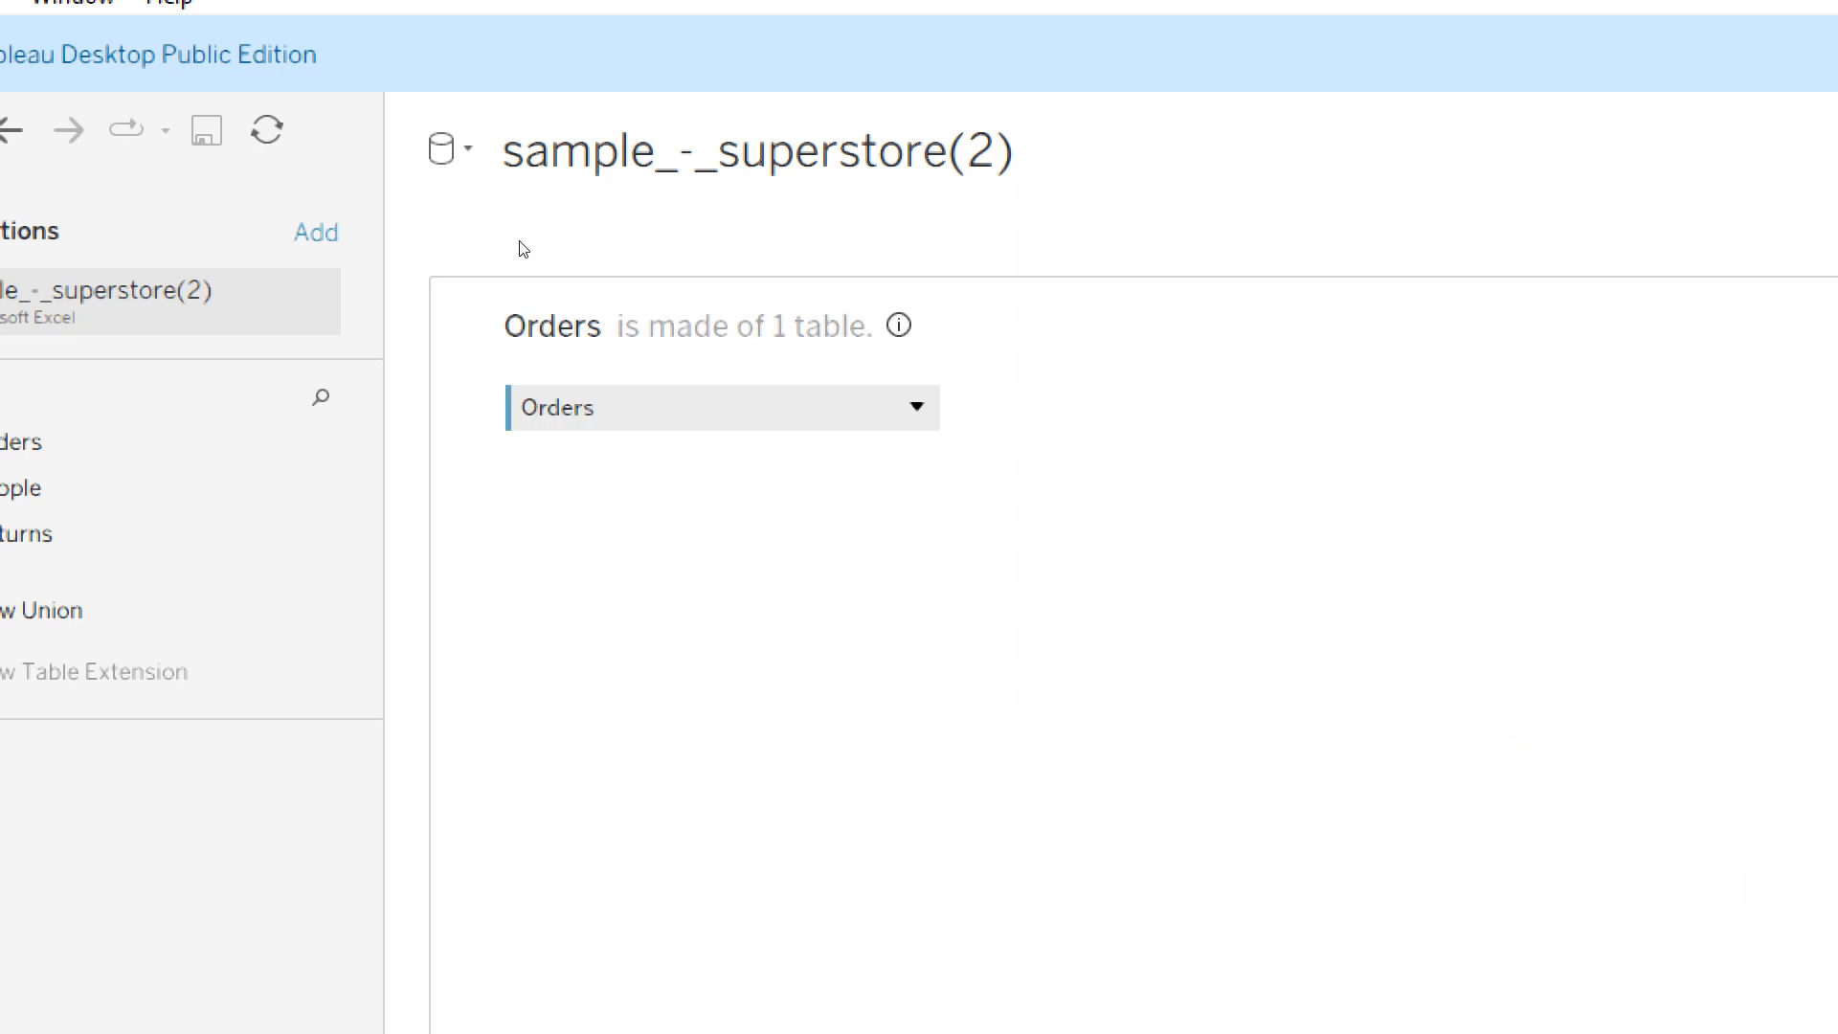
pyautogui.click(916, 407)
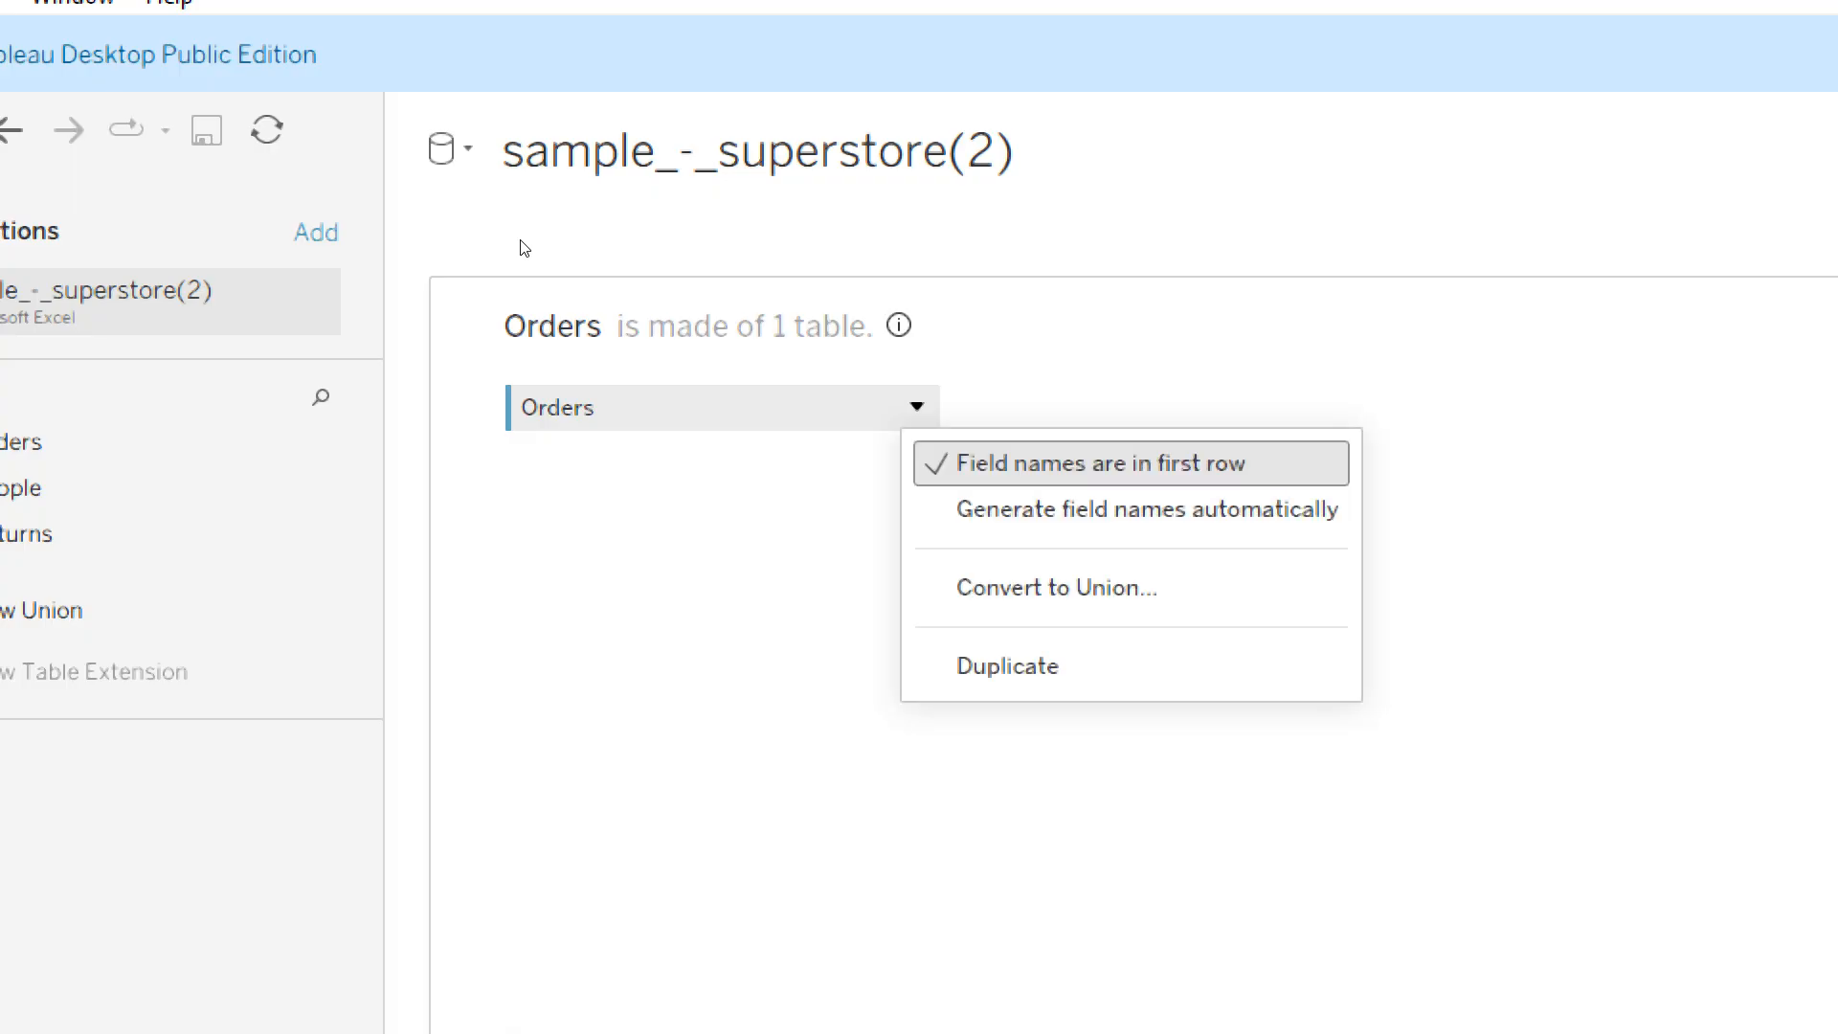
pyautogui.click(438, 384)
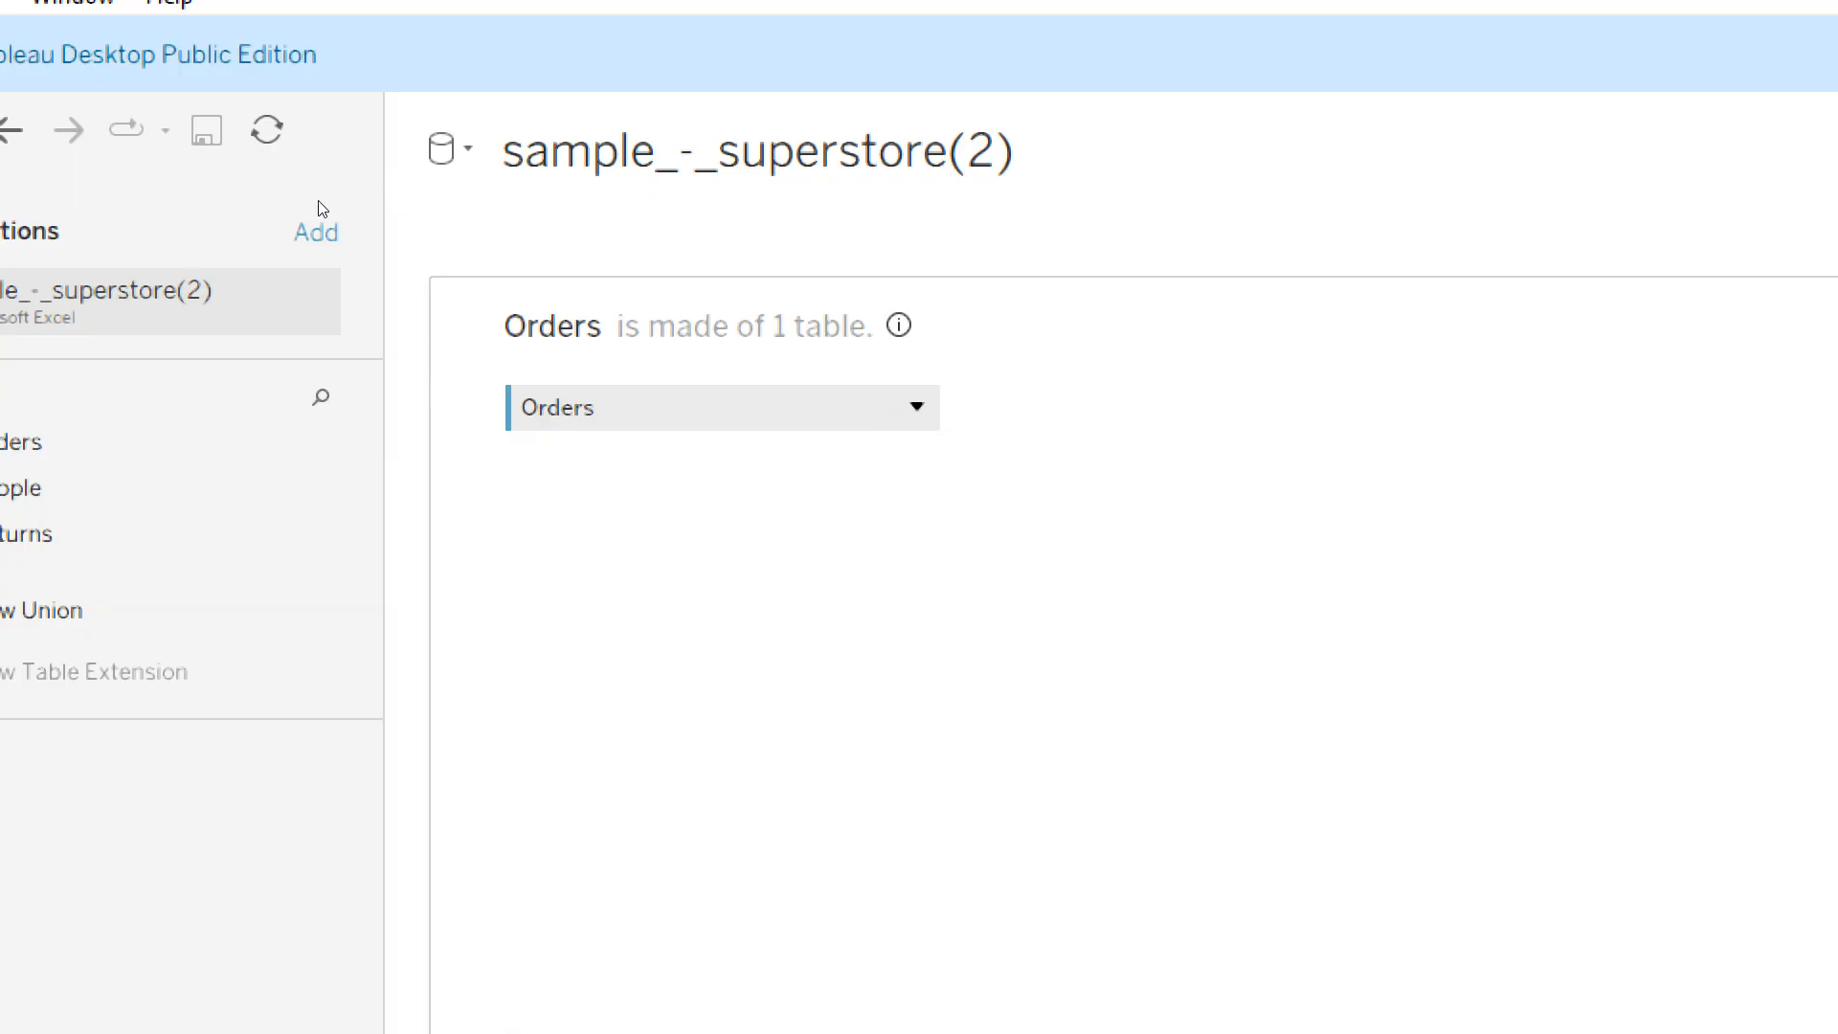
pyautogui.click(450, 148)
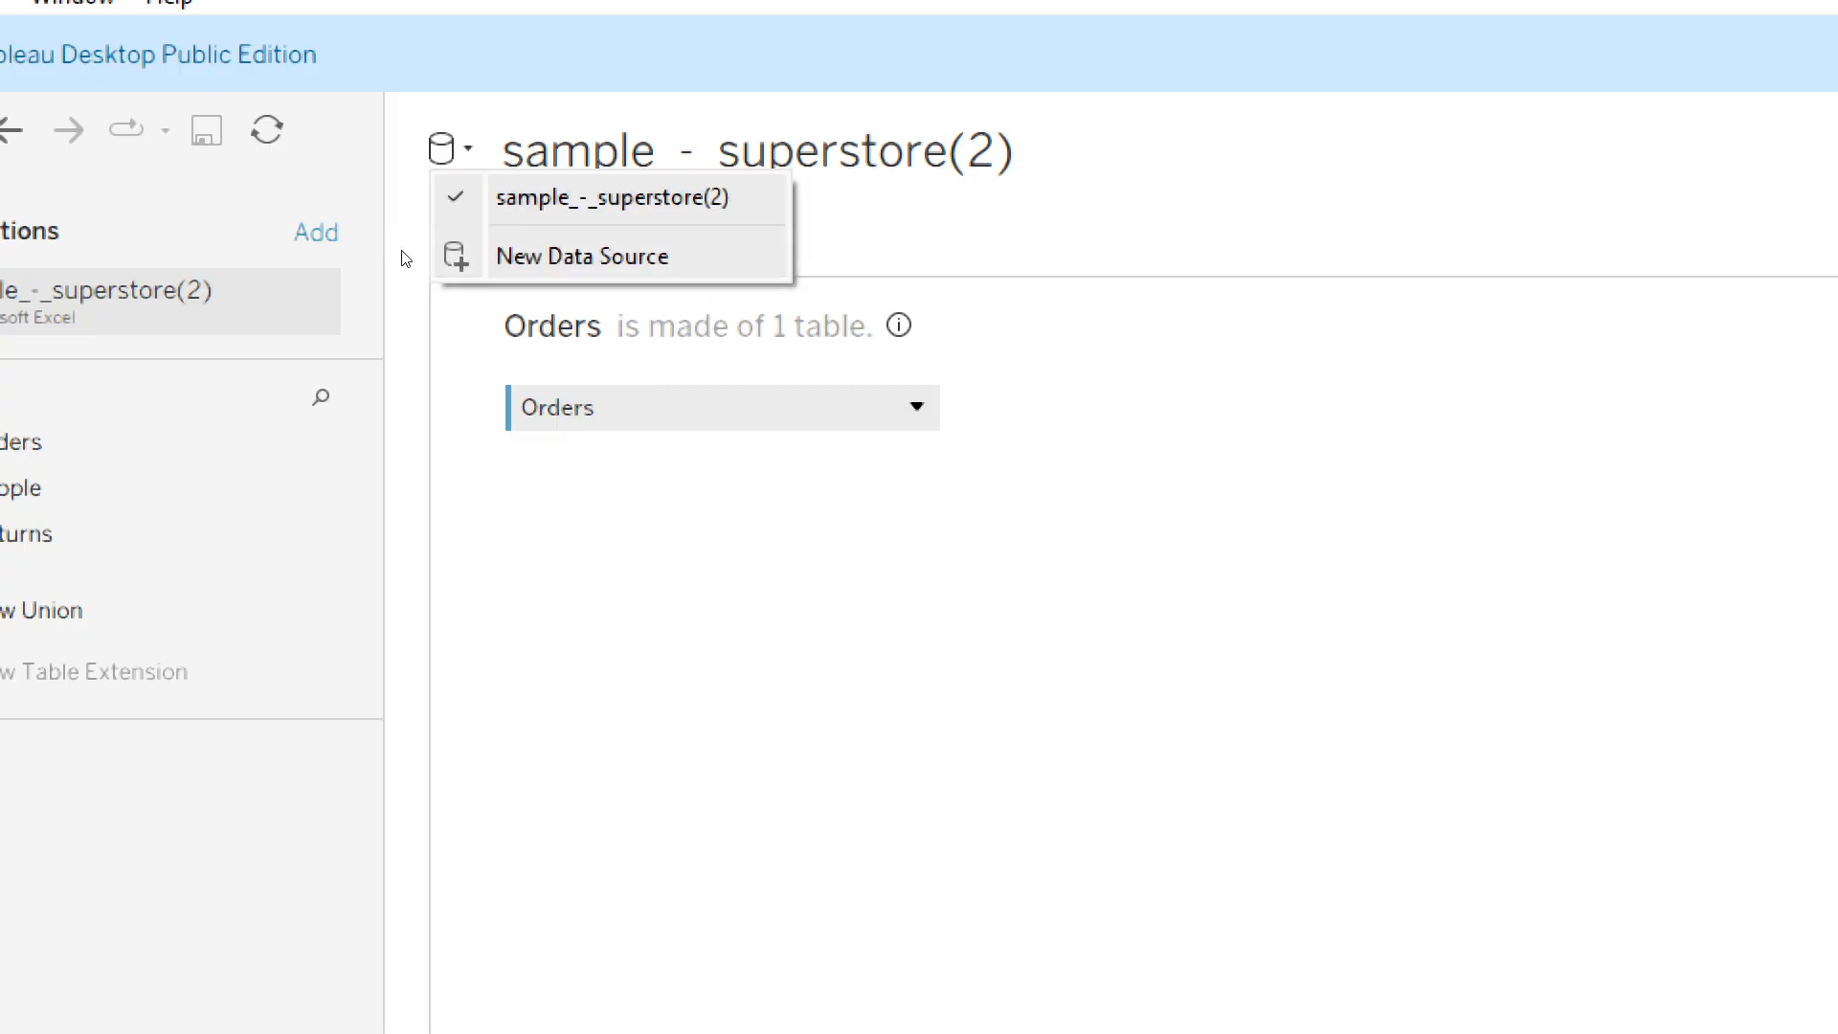
pyautogui.click(361, 334)
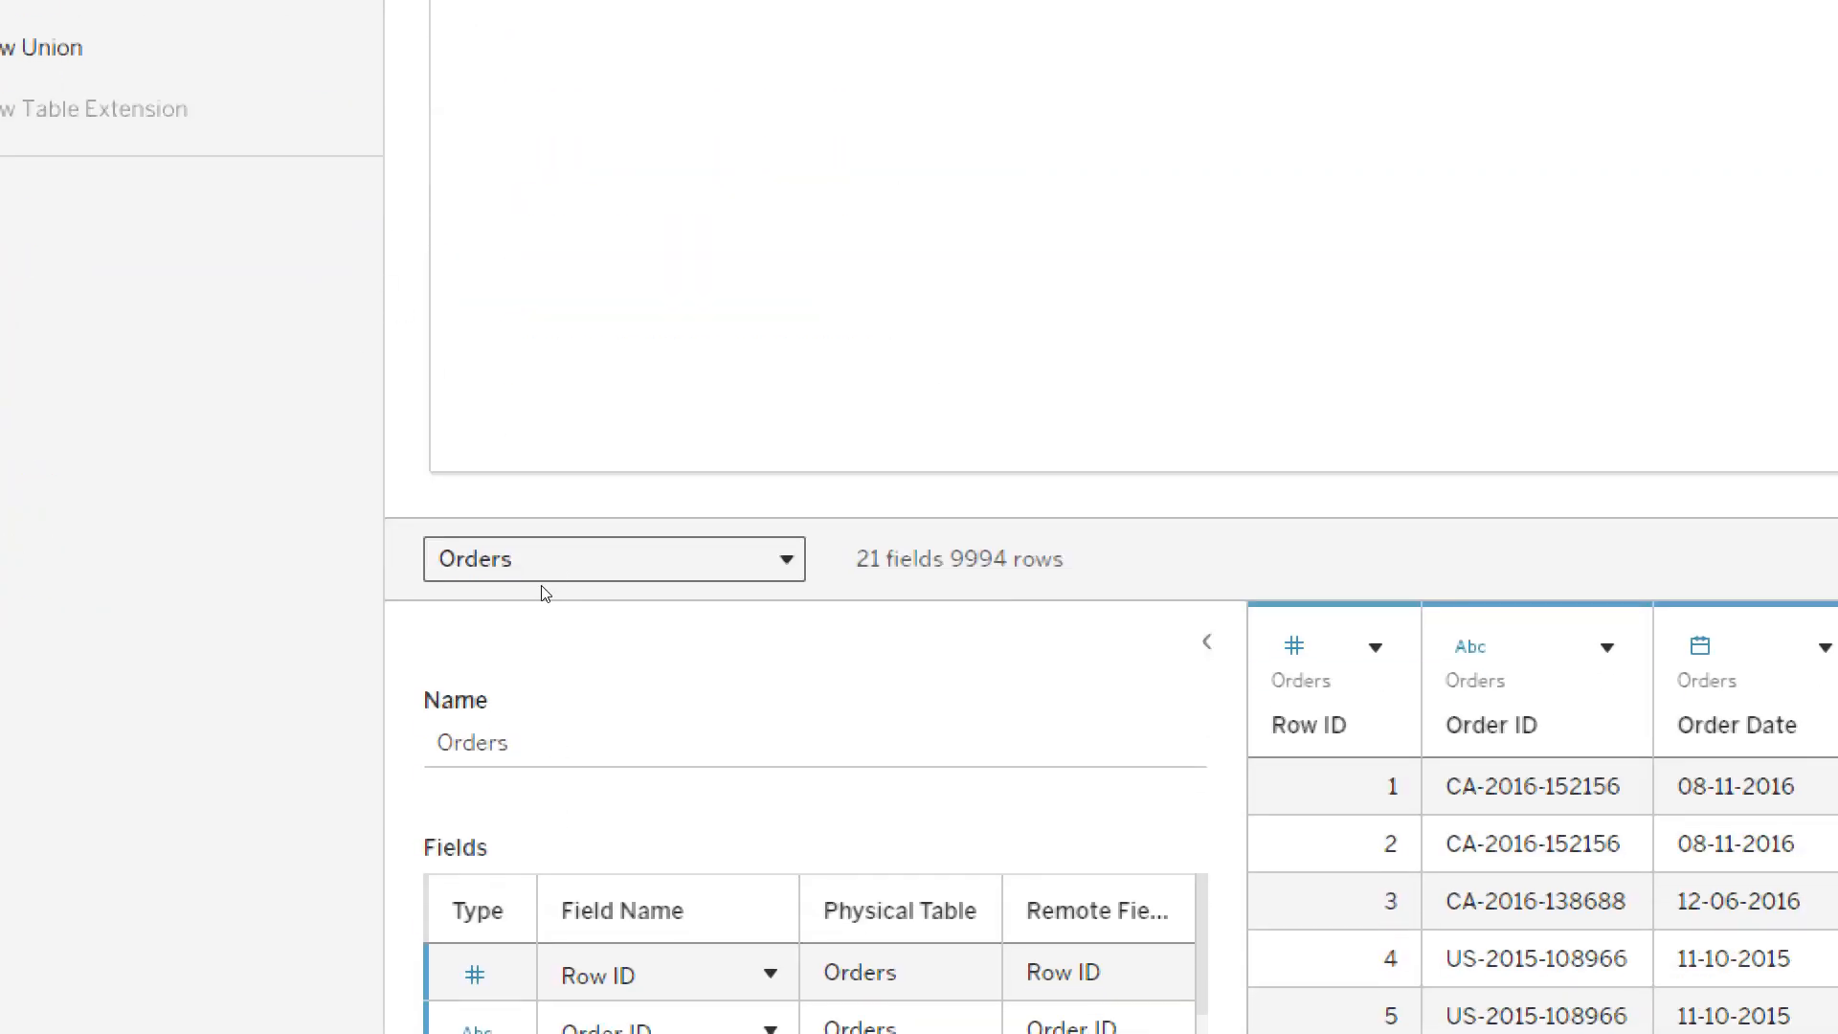
# - View the available options of the physical Orders table without changing any
pyautogui.click(916, 342)
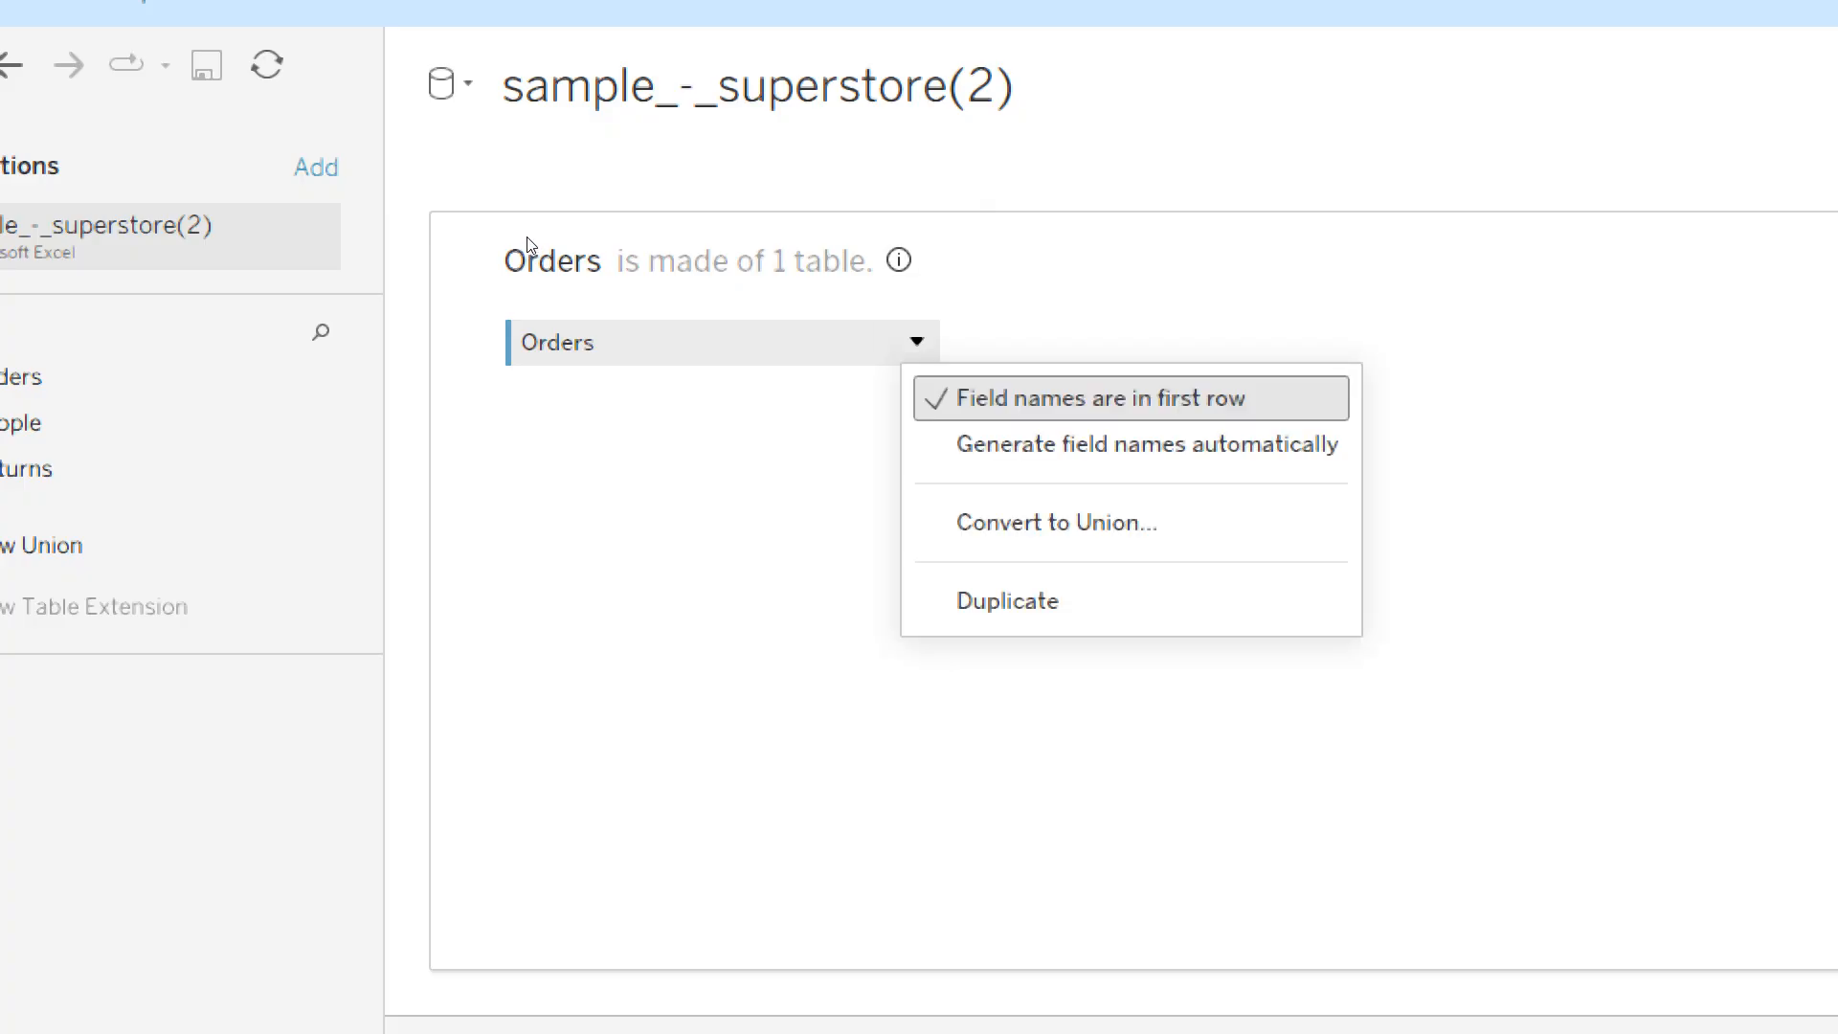
pyautogui.click(449, 341)
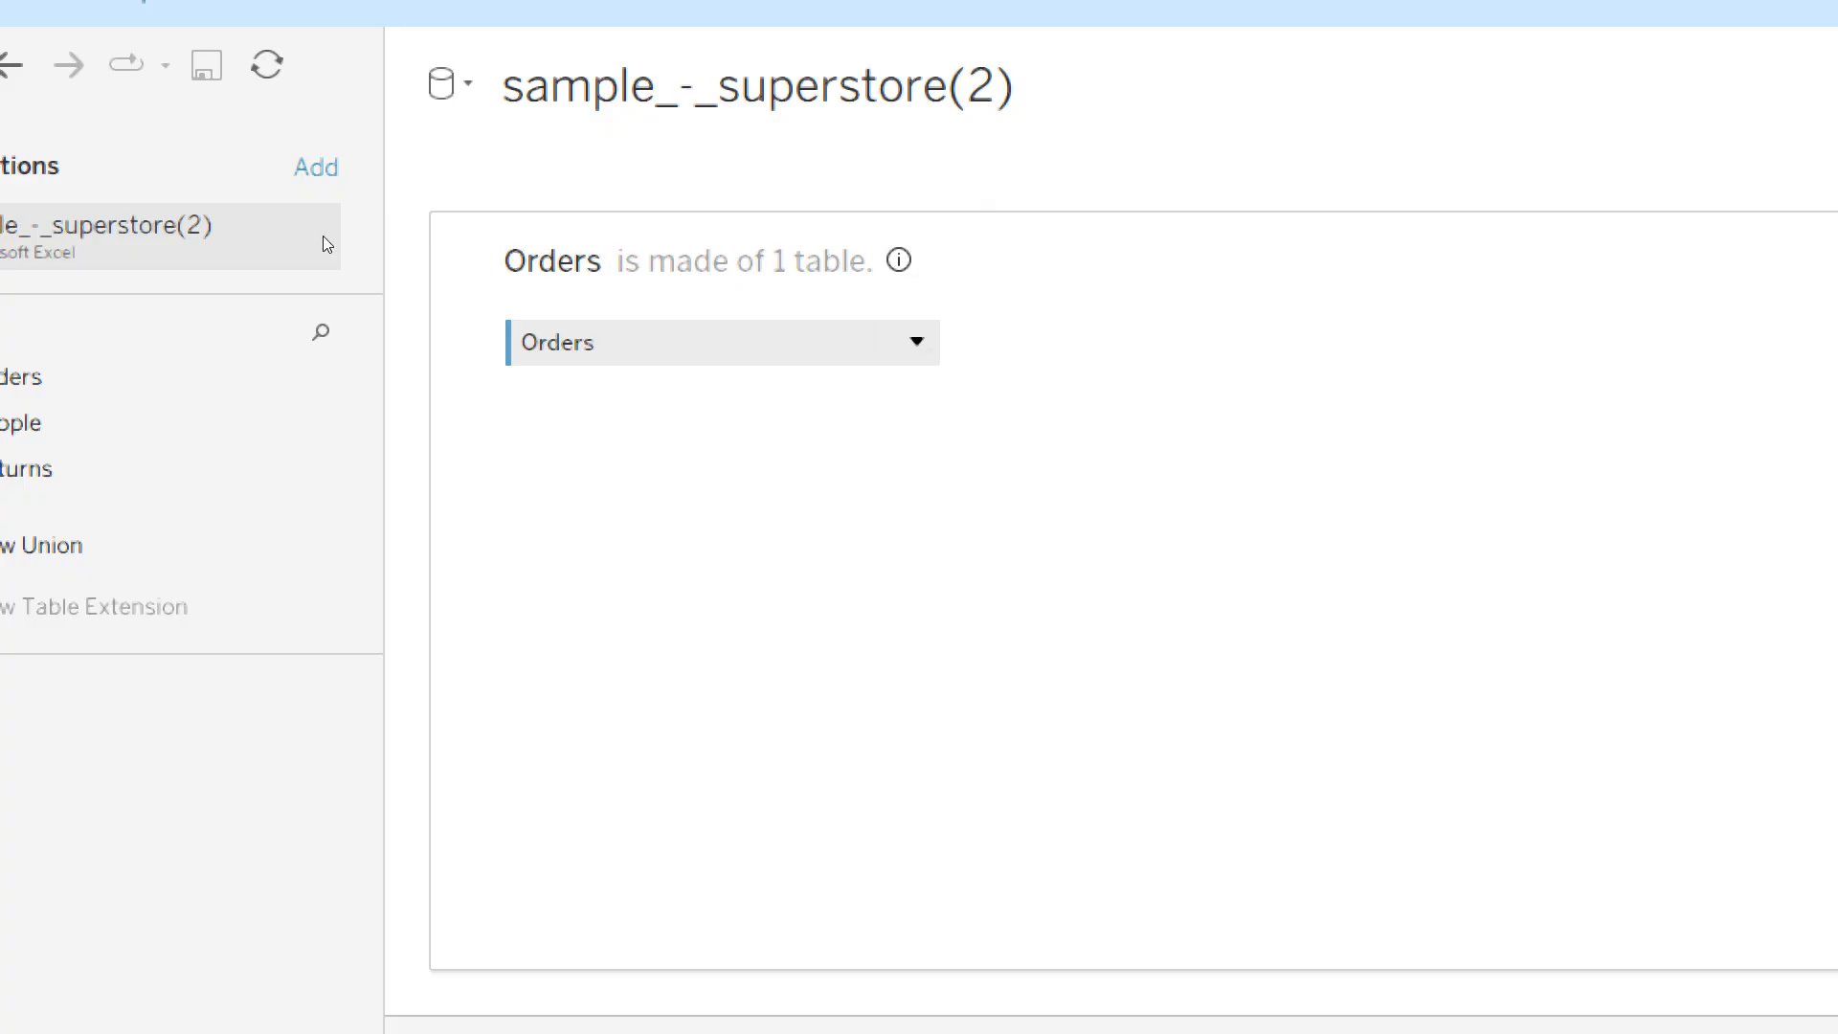
# - Bring up an empty data model canvas for the Superstore sheets and add the Orders sheet to it
pyautogui.click(445, 85)
pyautogui.click(538, 134)
pyautogui.click(7, 86)
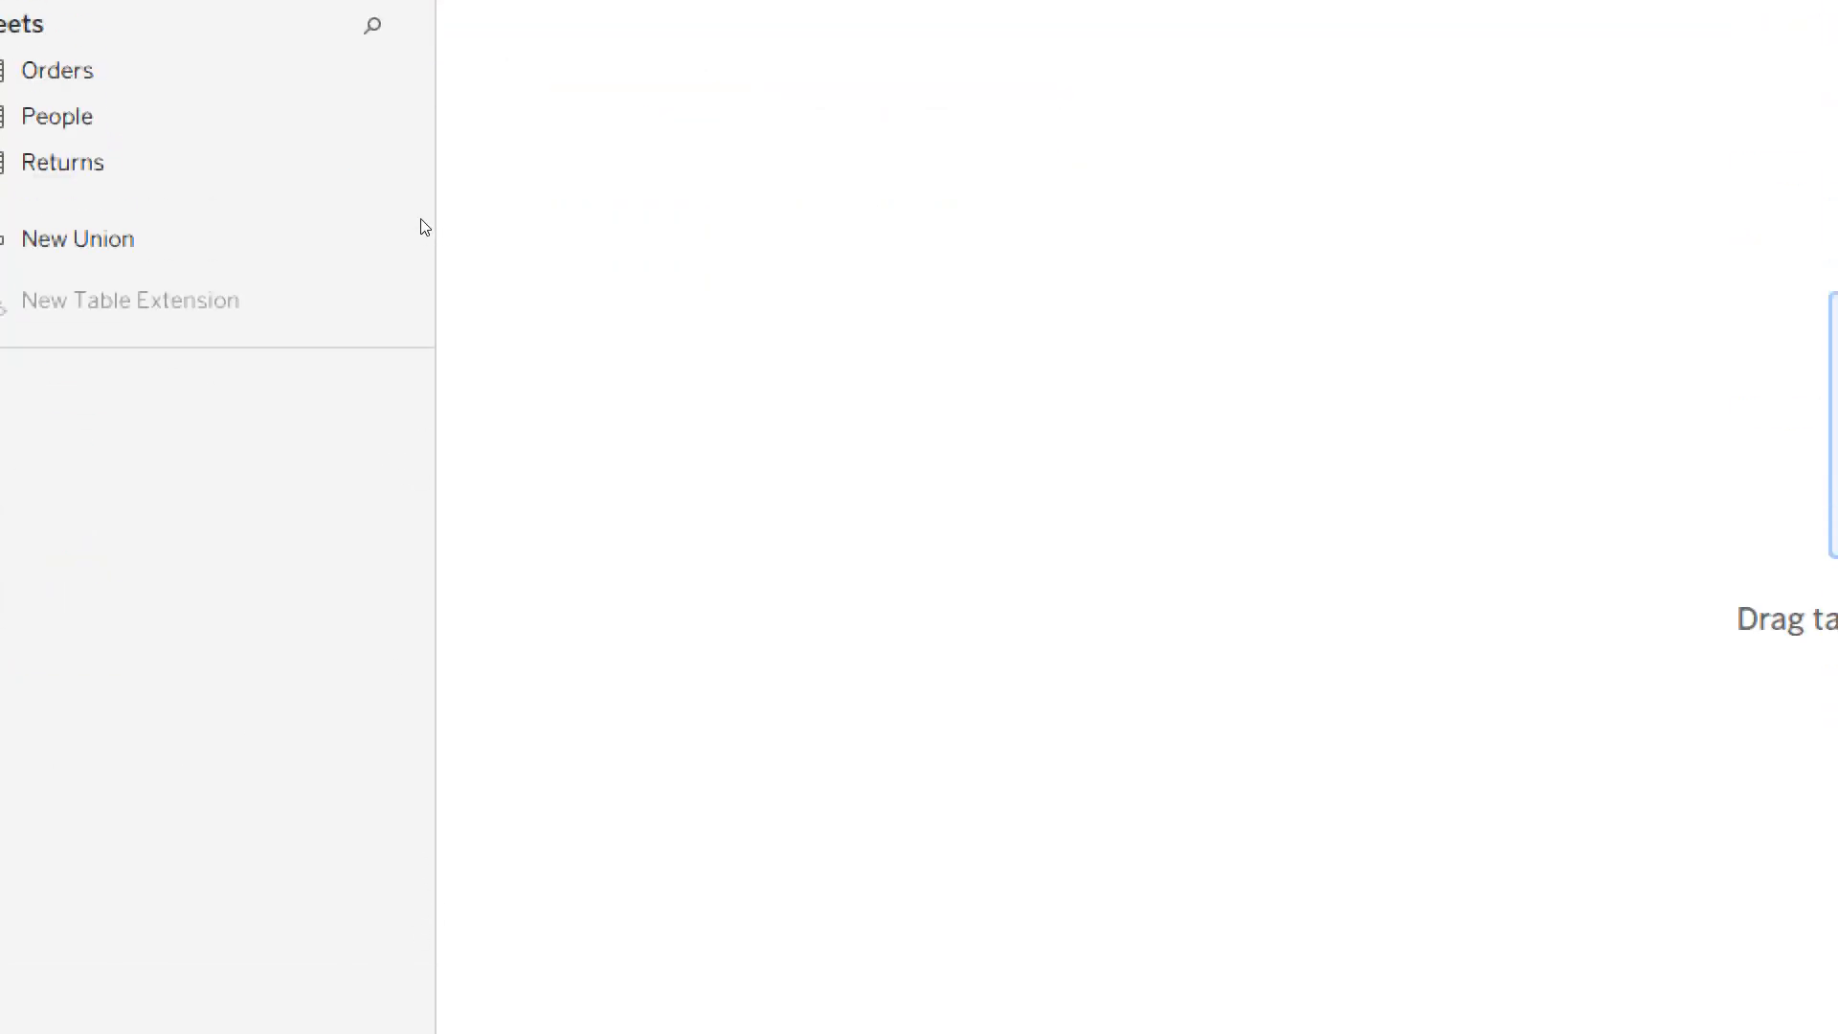
pyautogui.moveTo(57, 496); pyautogui.dragTo(465, 228)
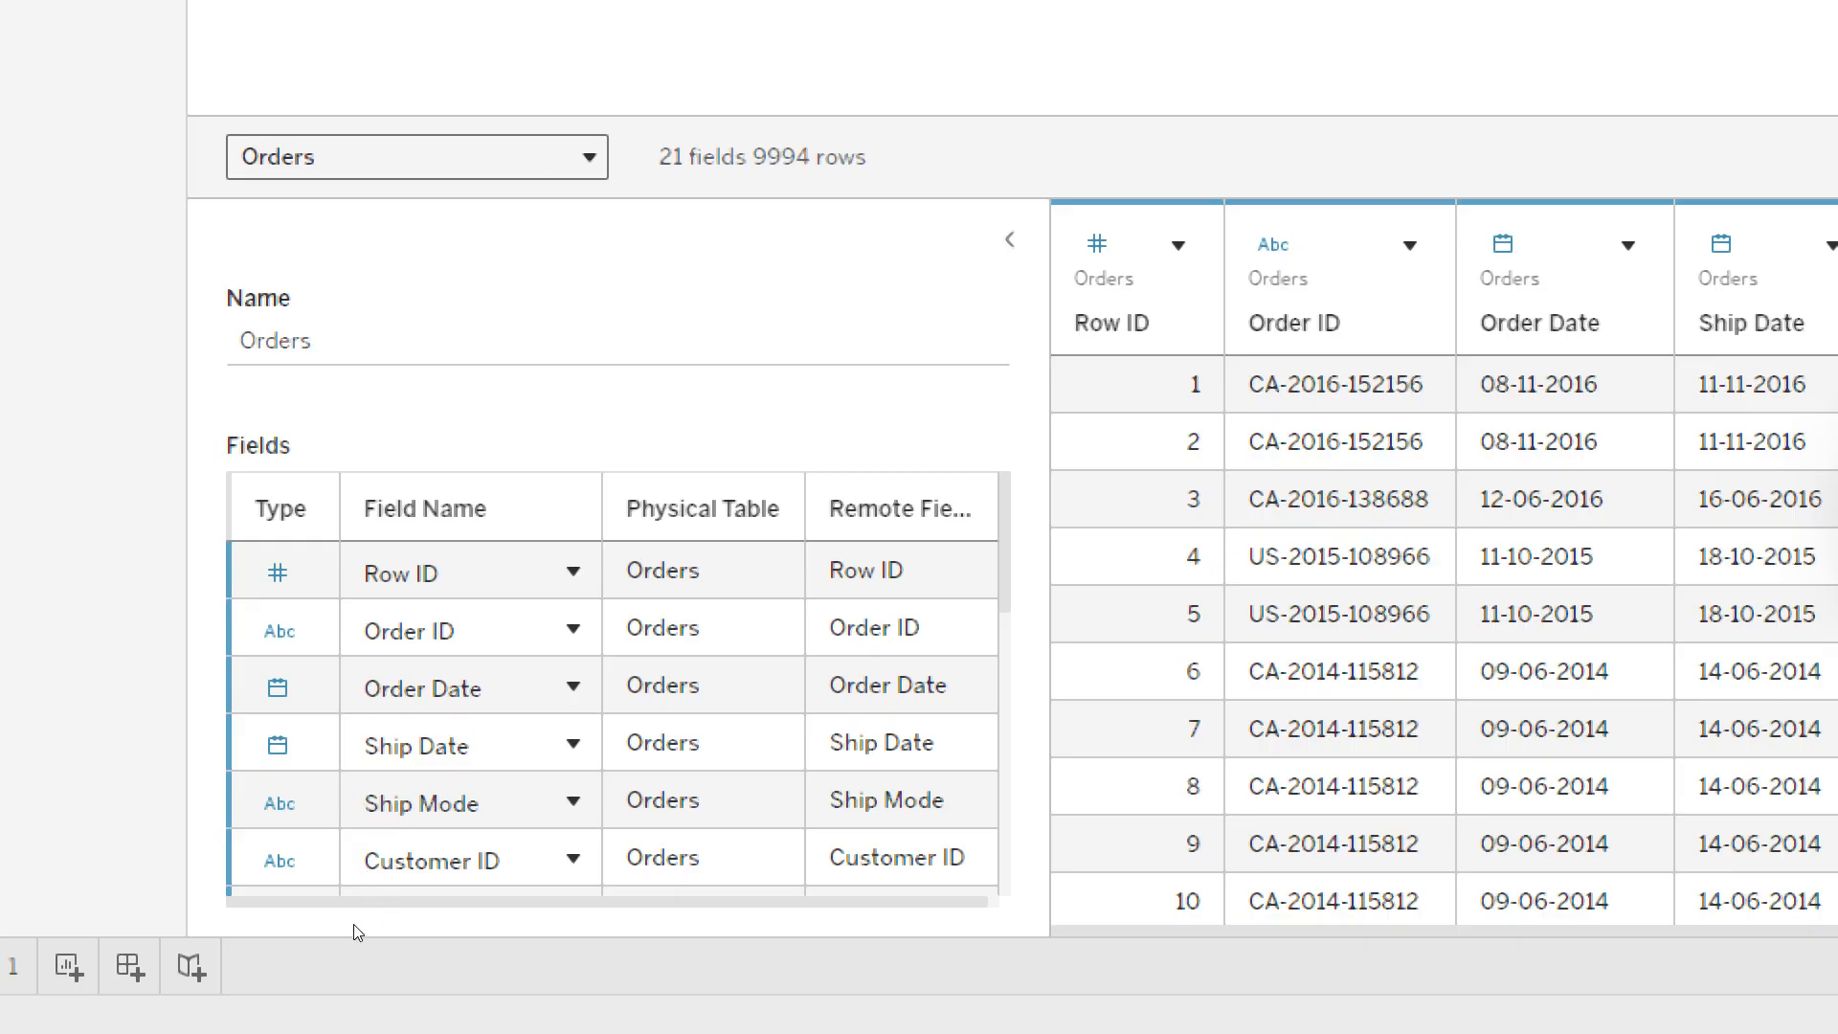
# - Examine the Orders table's field list from Row ID to Profit, comparing the data type of each field
pyautogui.scroll(-4, 443, 874)
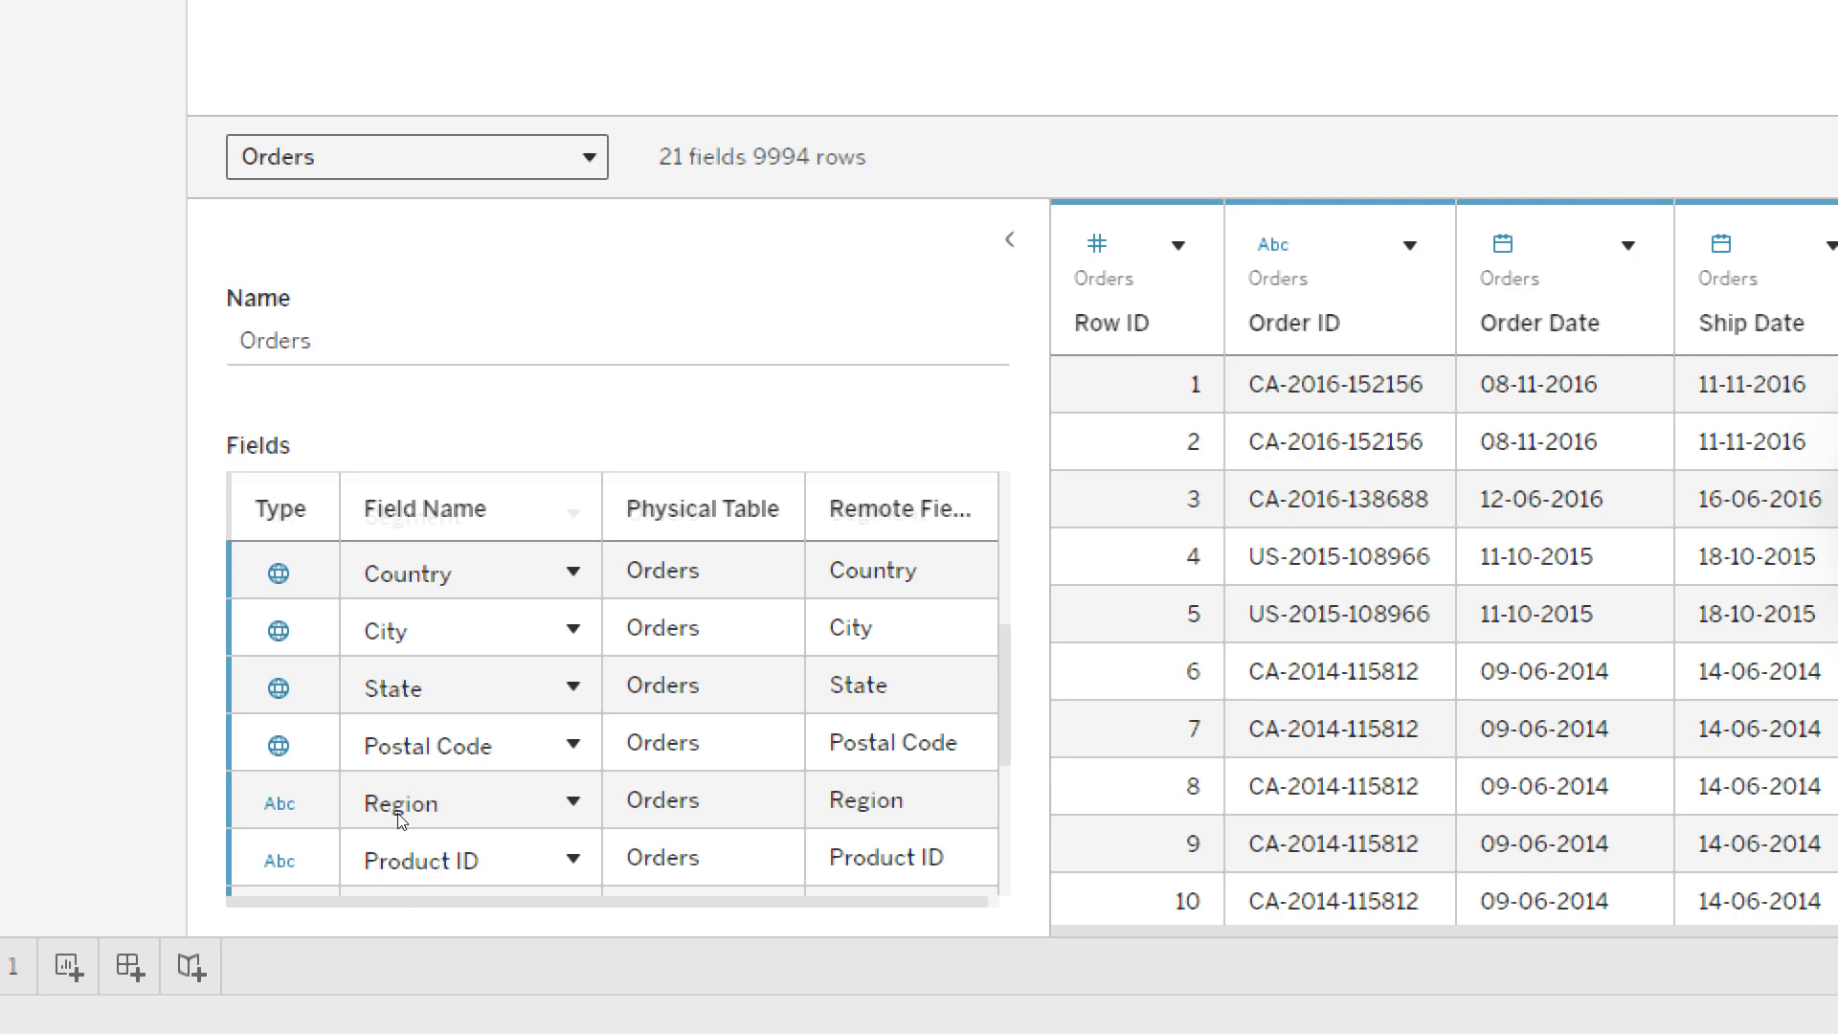
pyautogui.scroll(-2, 393, 861)
pyautogui.scroll(6, 393, 862)
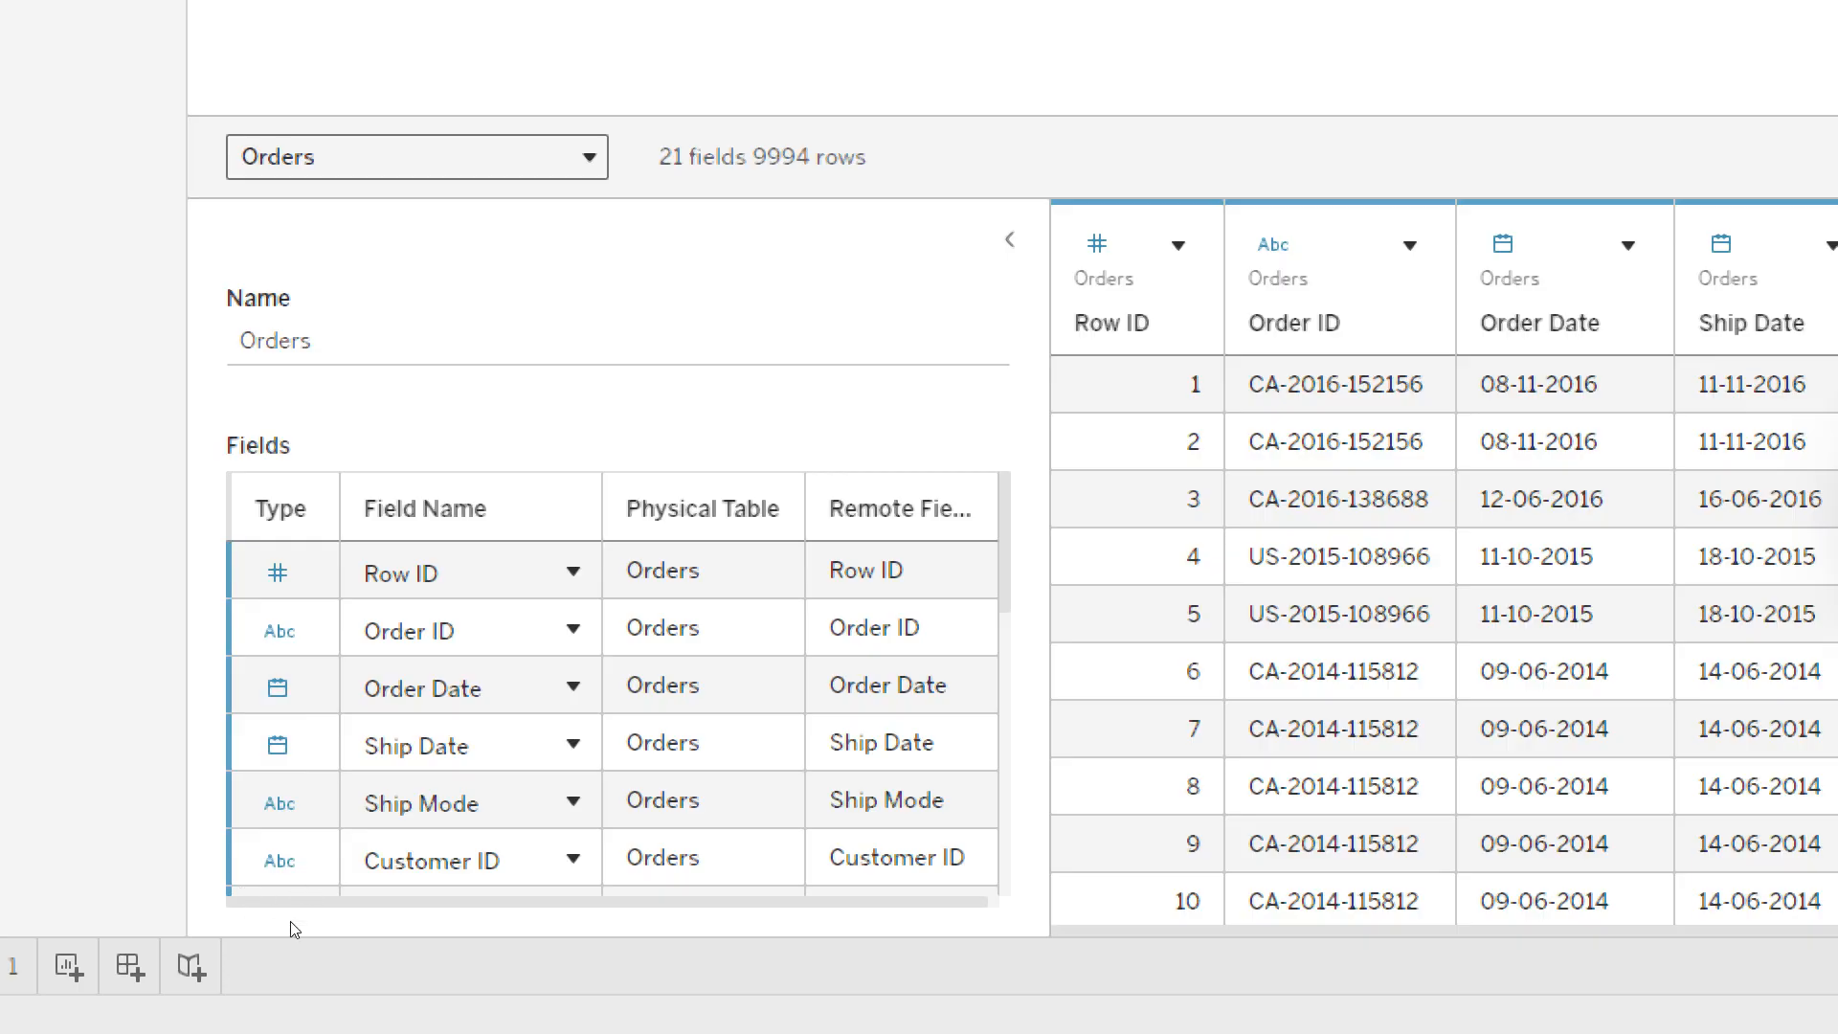
pyautogui.scroll(-3, 472, 895)
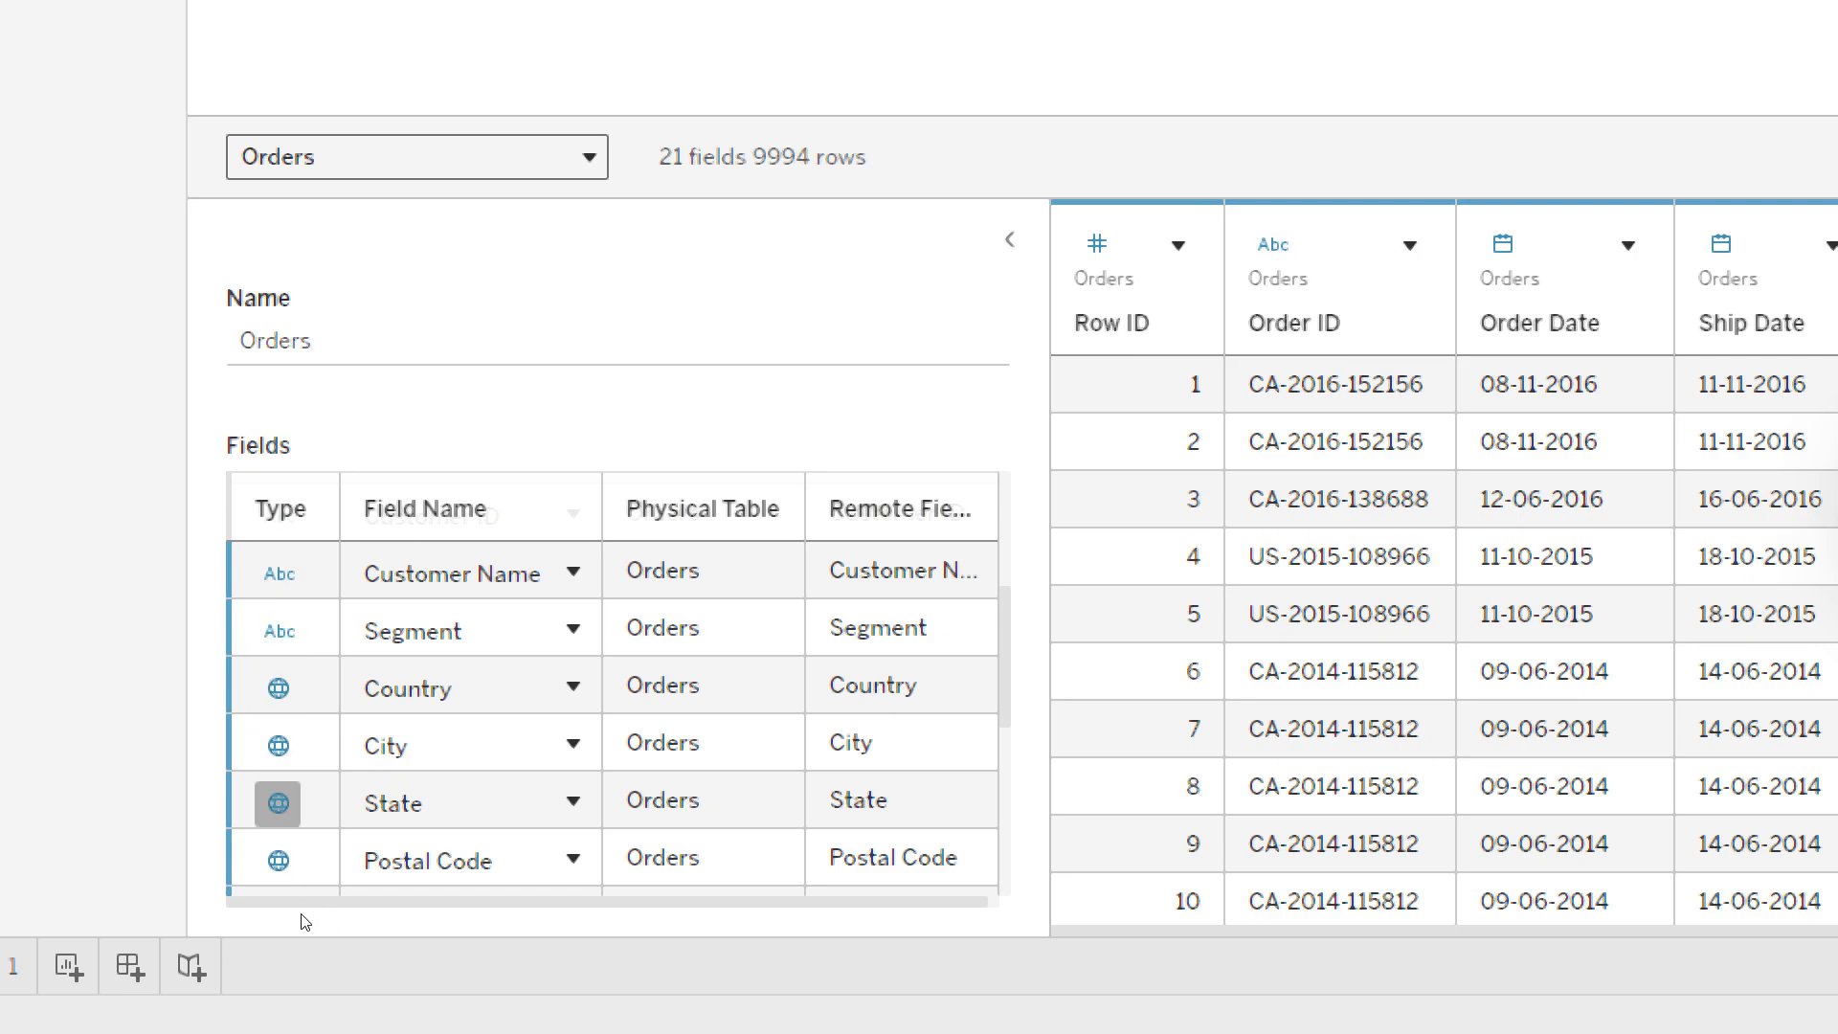
pyautogui.scroll(-1, 316, 862)
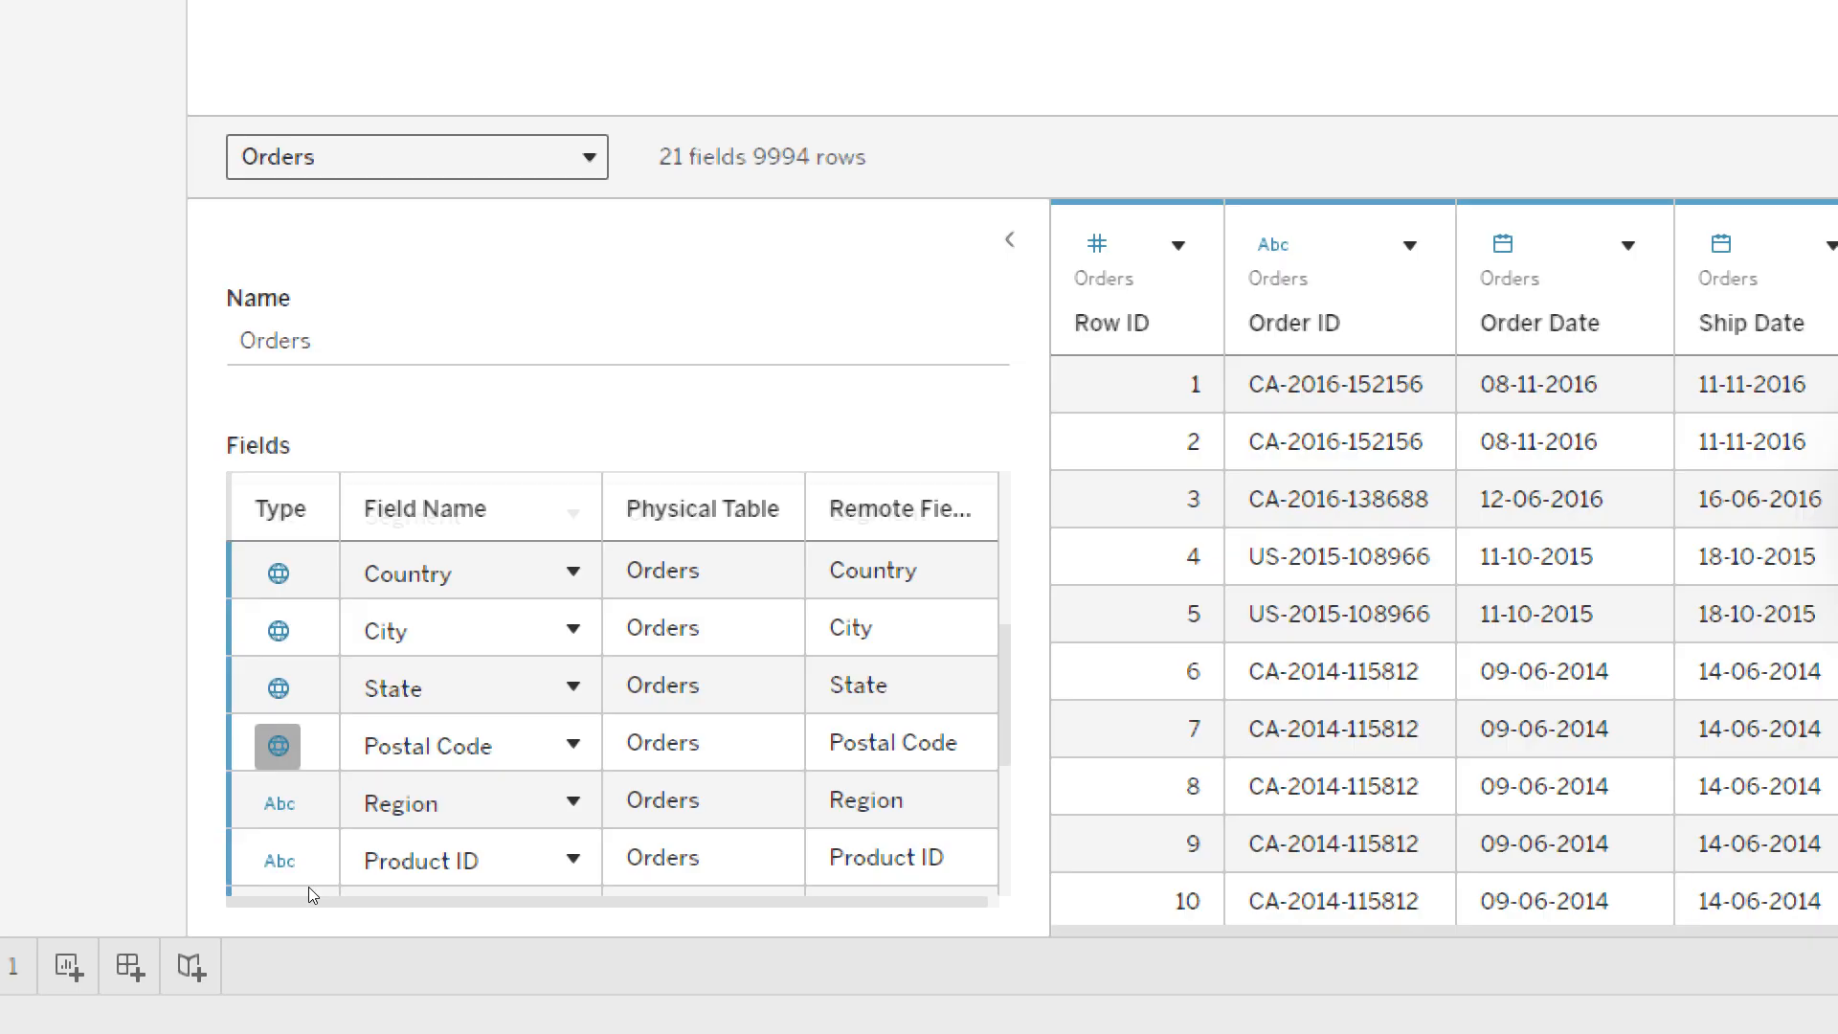
pyautogui.scroll(-3, 329, 900)
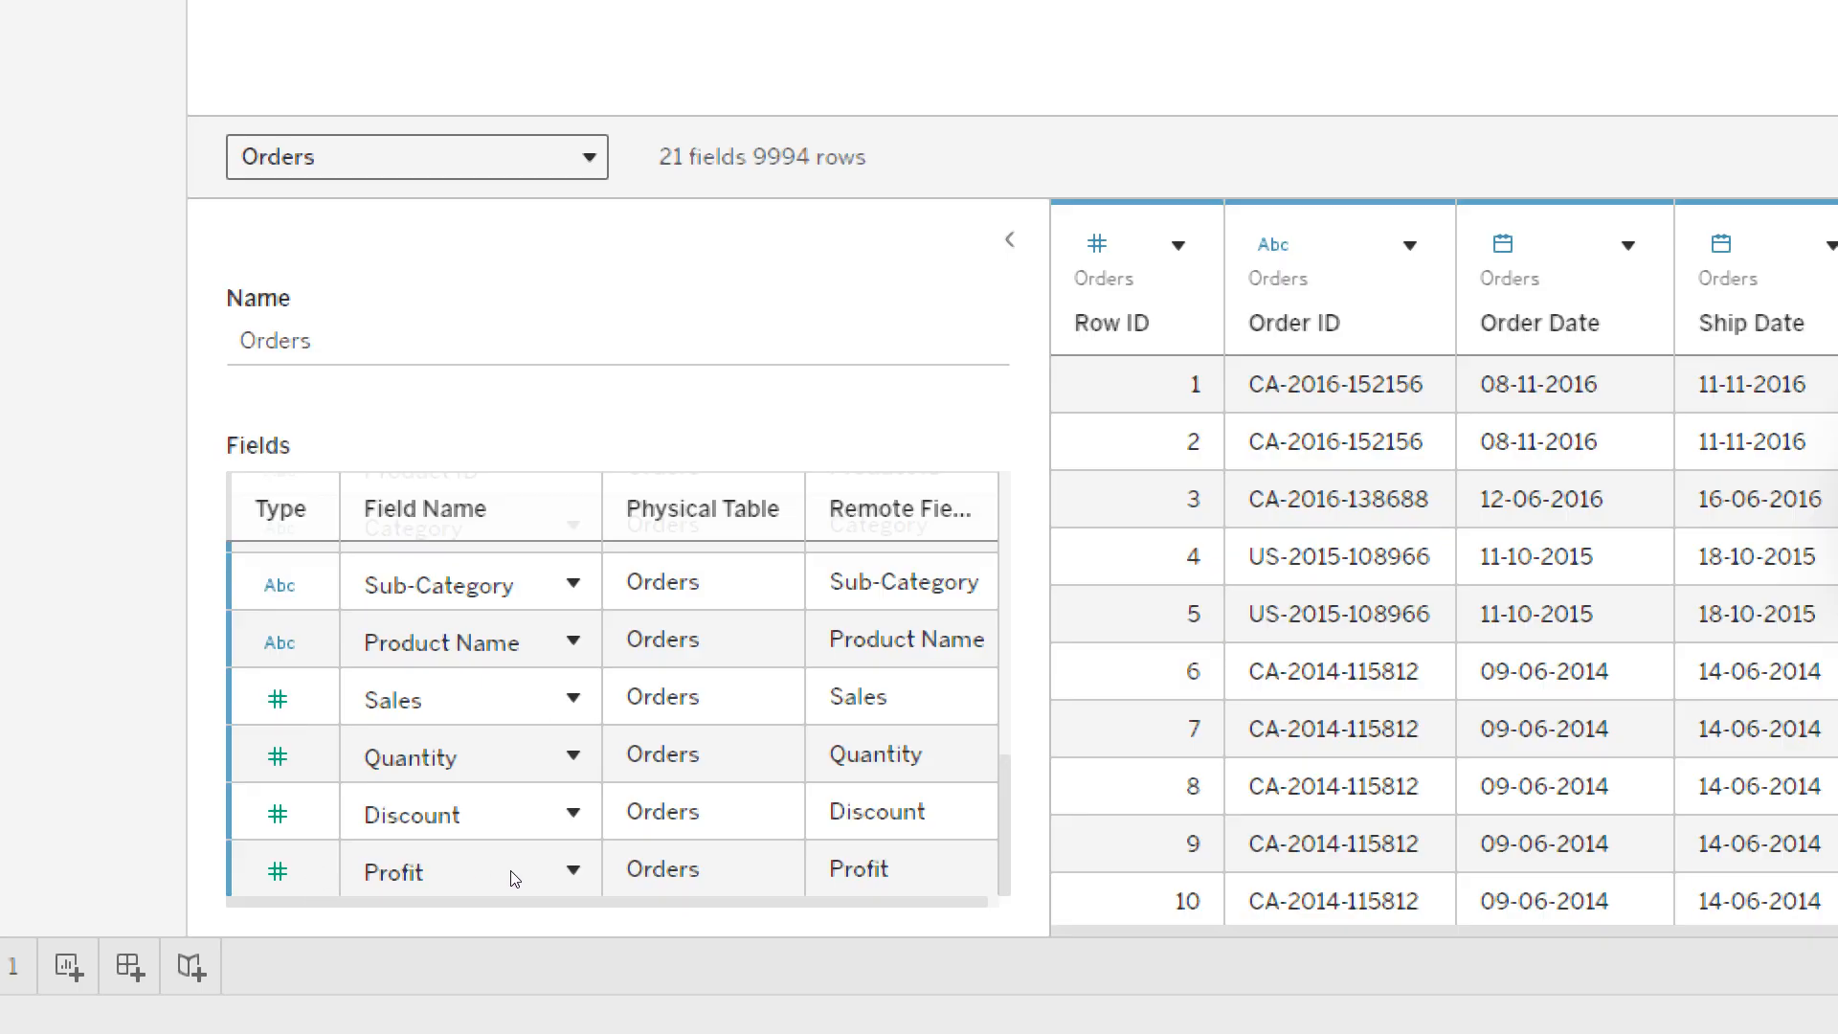
pyautogui.scroll(5, 524, 876)
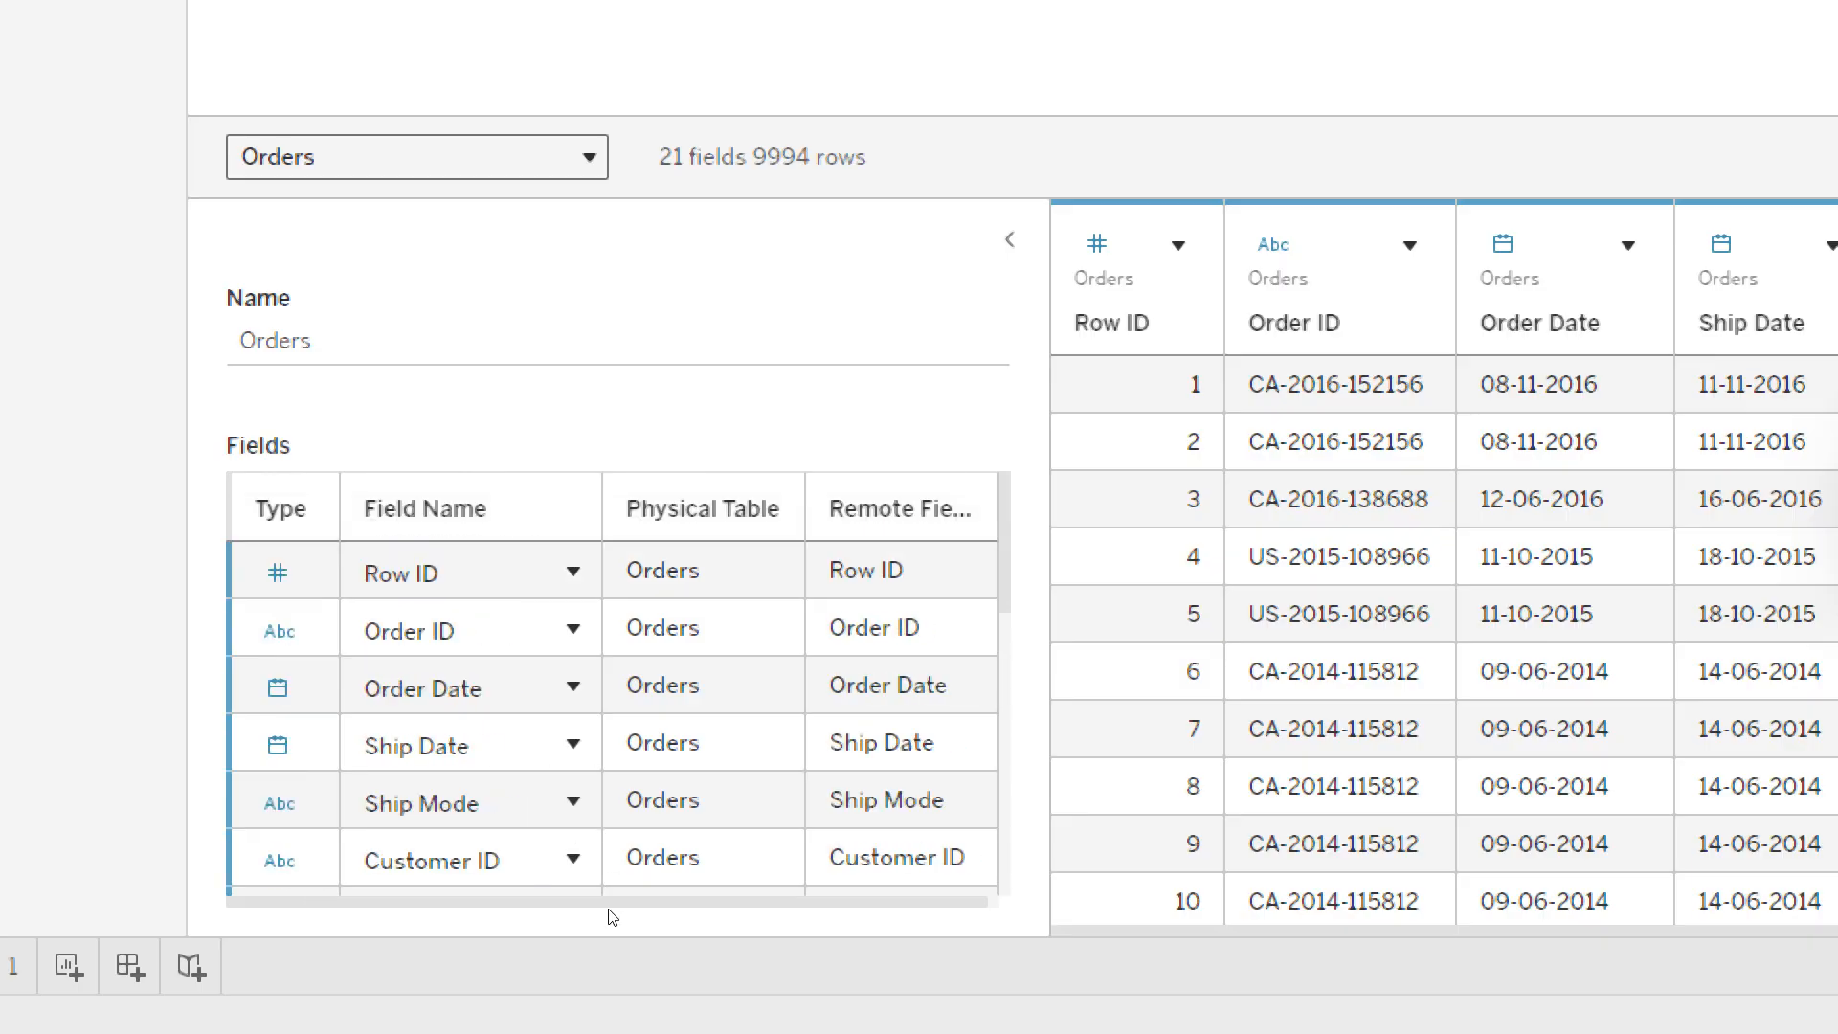
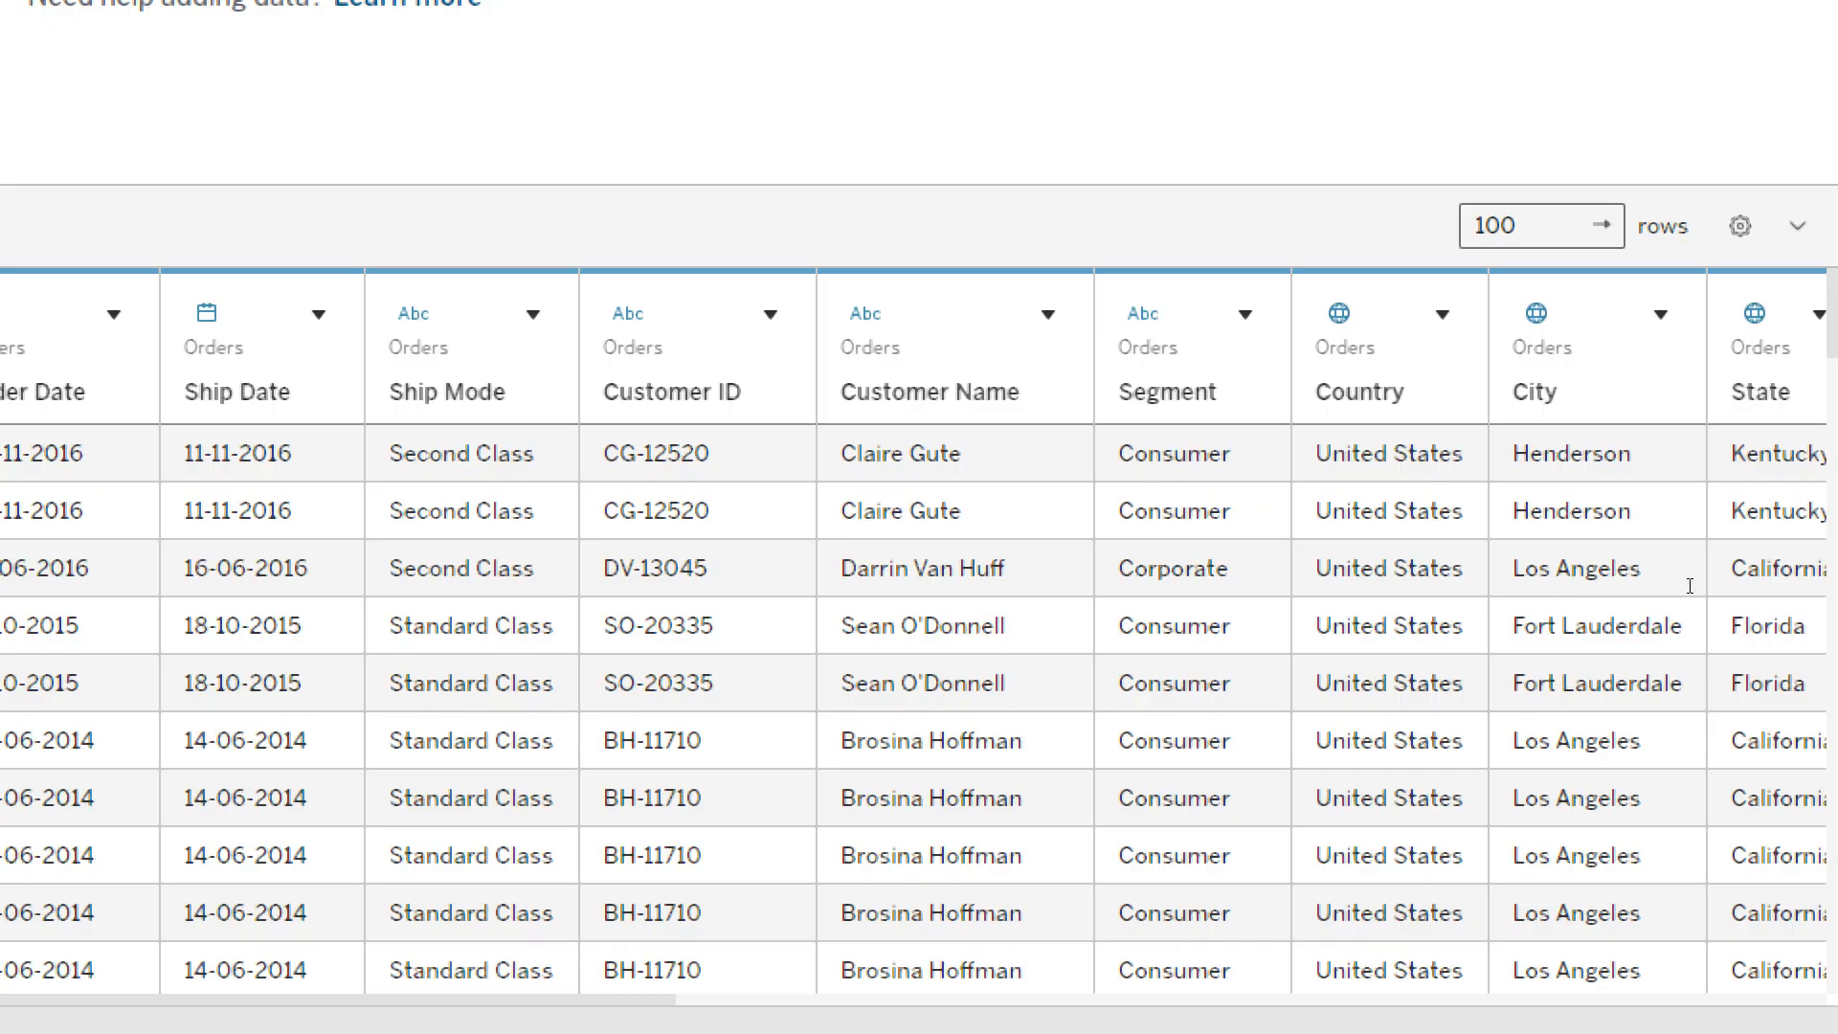
# - Limit the Orders data preview to 10 rows and look through the shortened table
pyautogui.click(1549, 226)
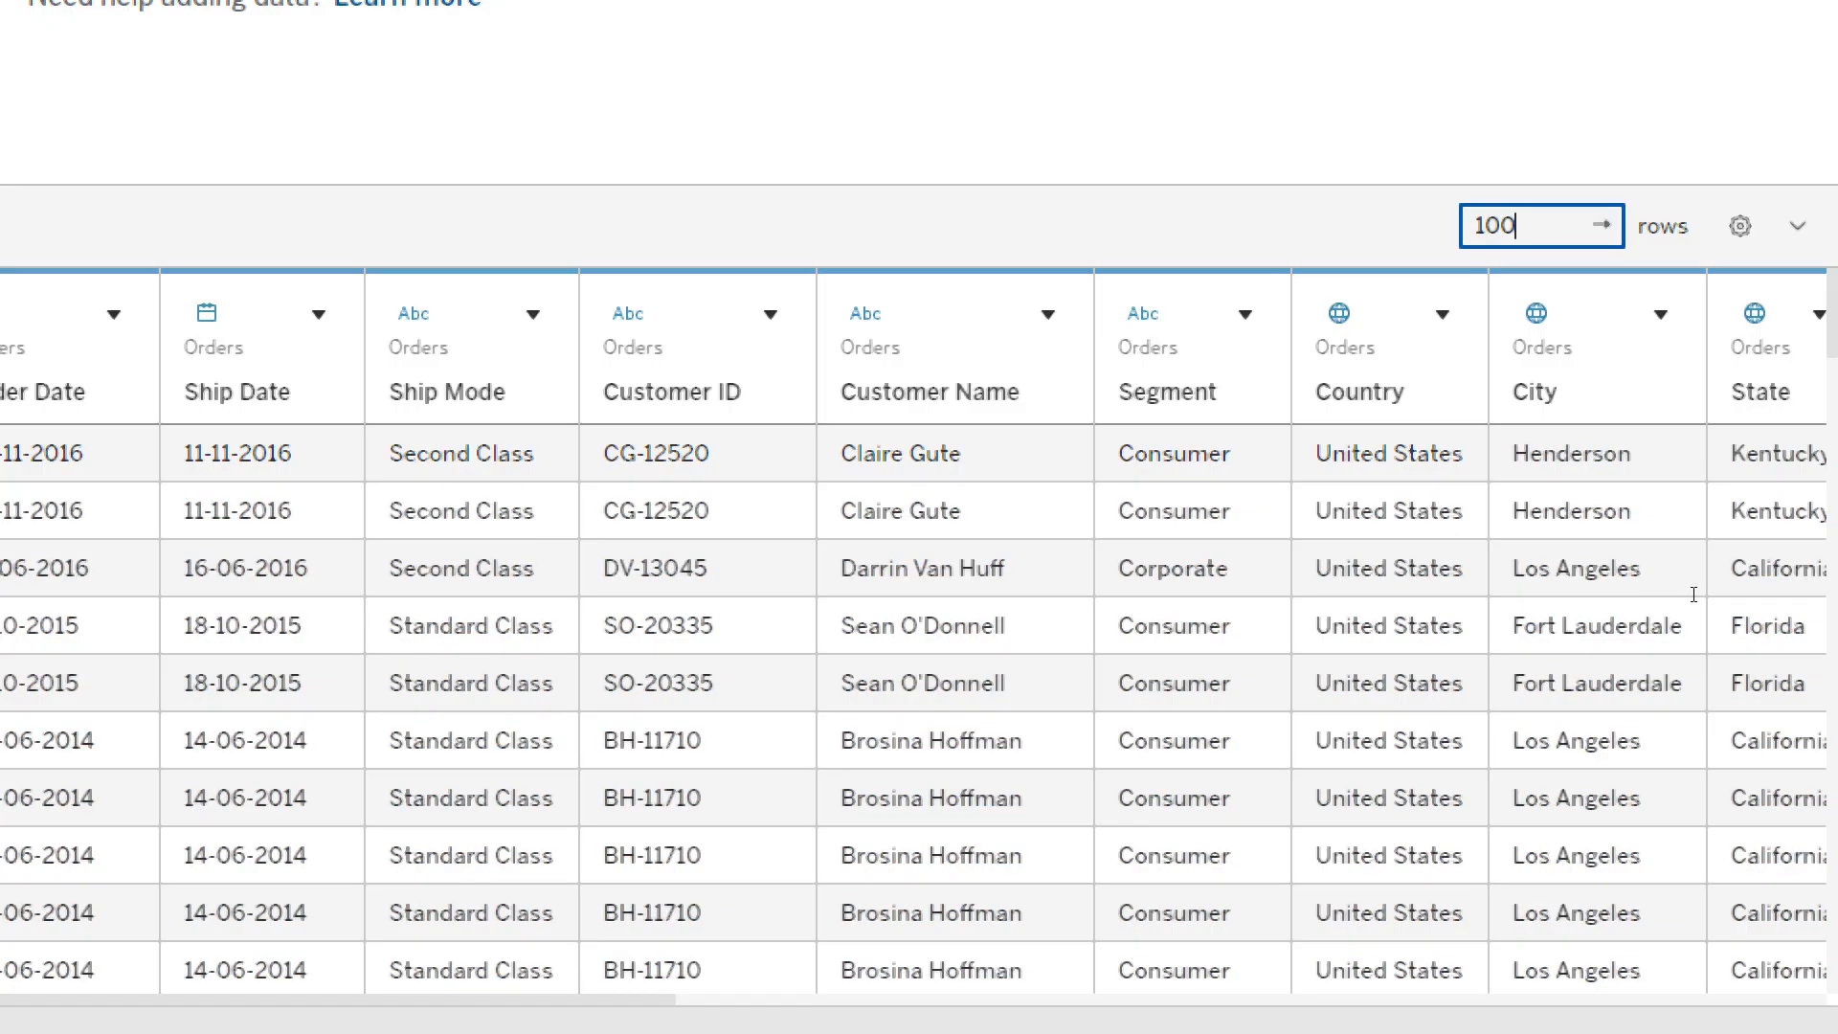
pyautogui.press('BackSpace')
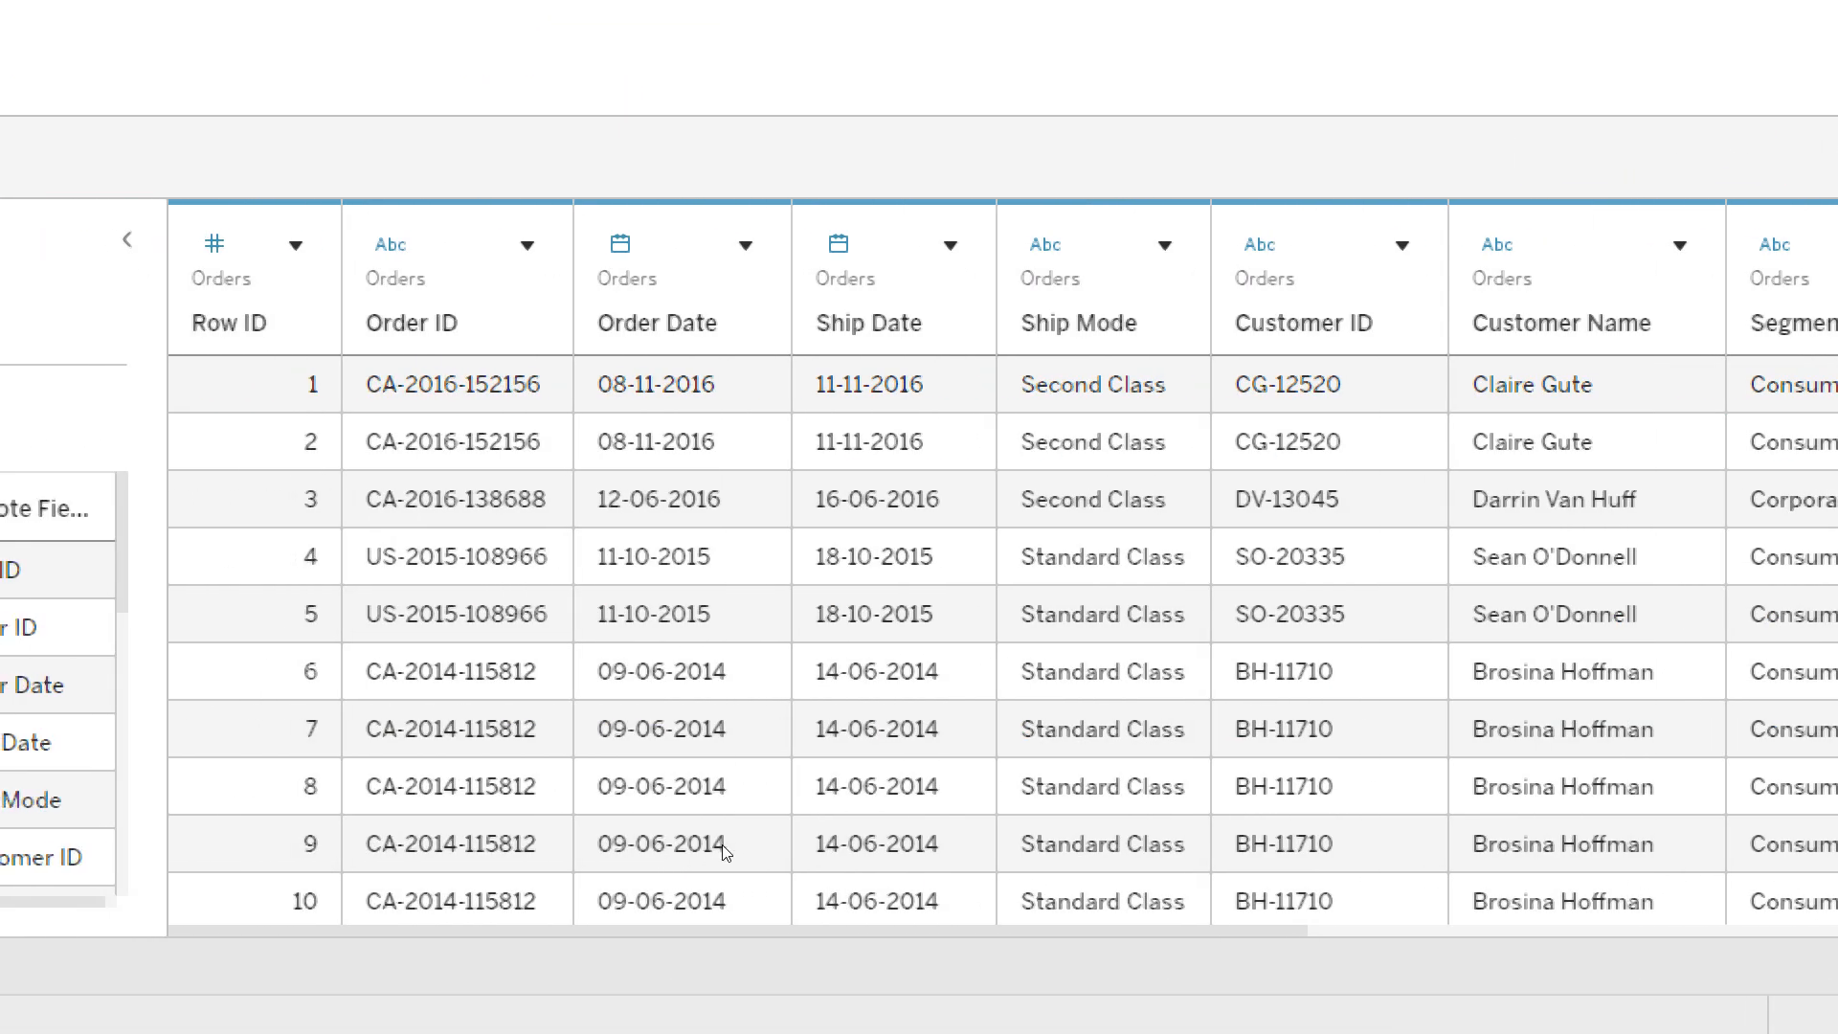
pyautogui.scroll(-1, 834, 862)
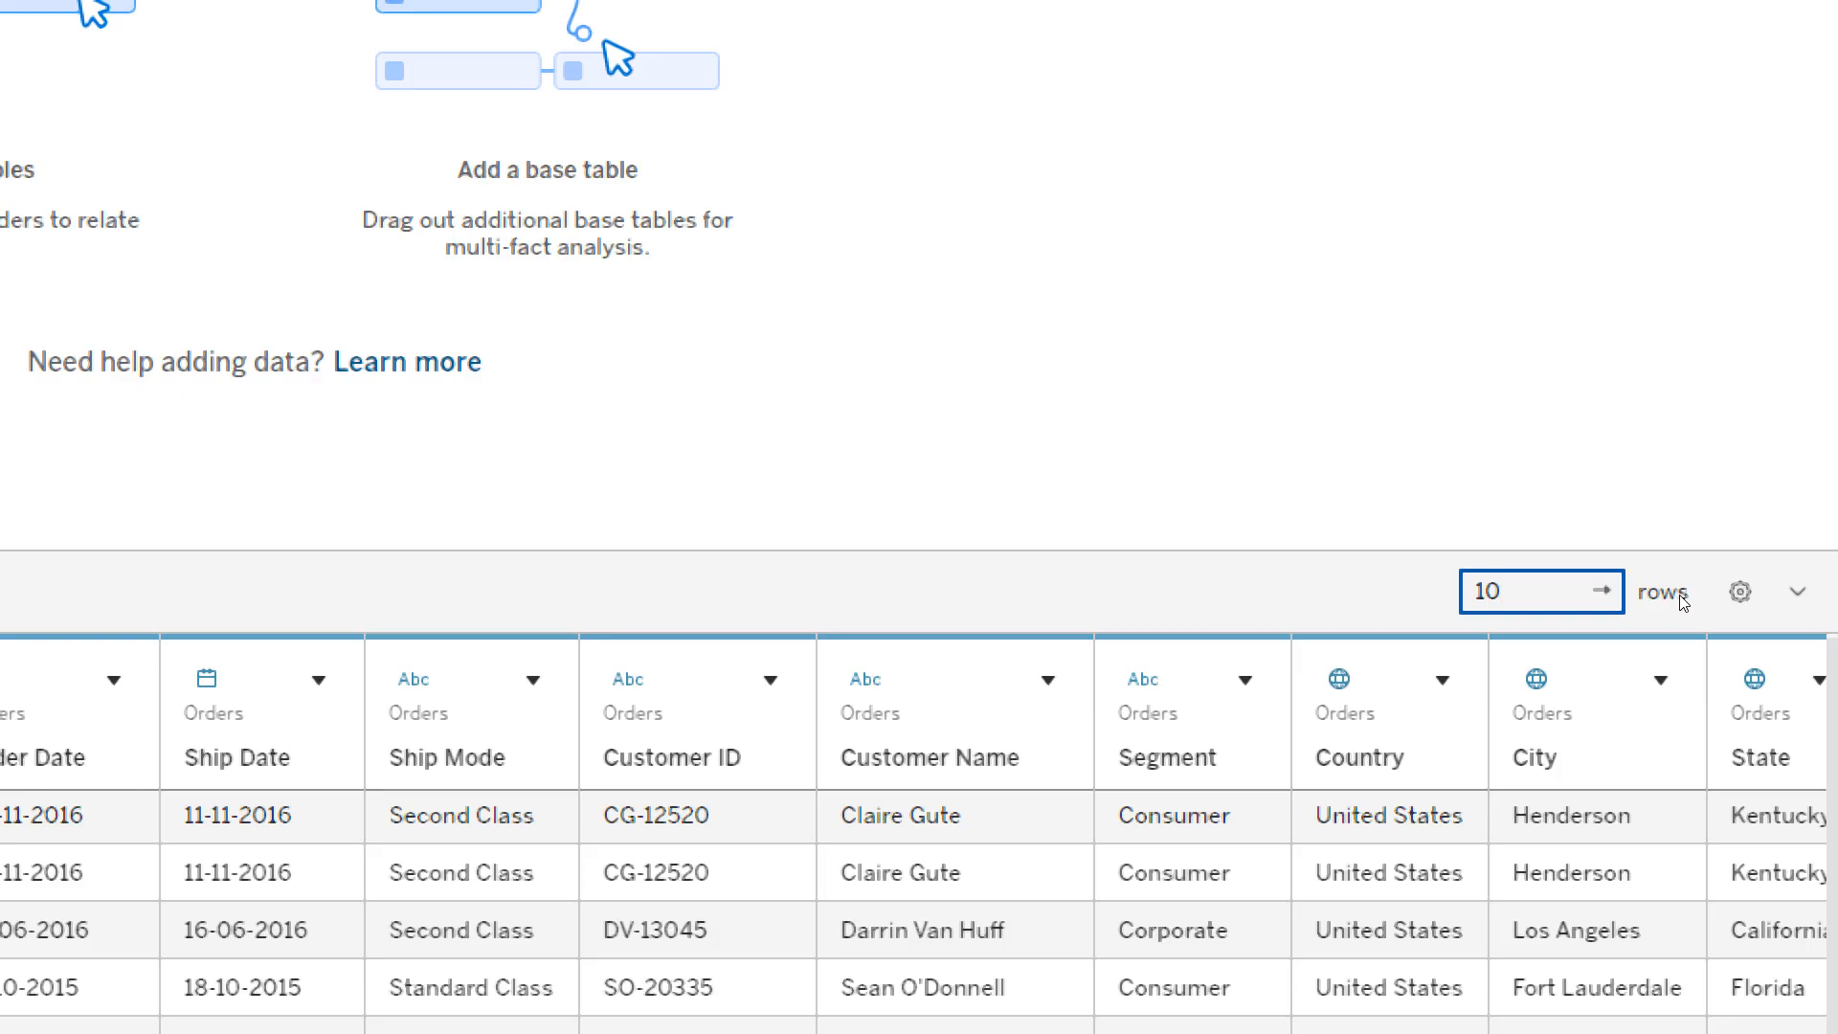
# - Extend the Orders data preview to 20 rows and look through the listed records
pyautogui.press('BackSpace')
pyautogui.press('BackSpace')
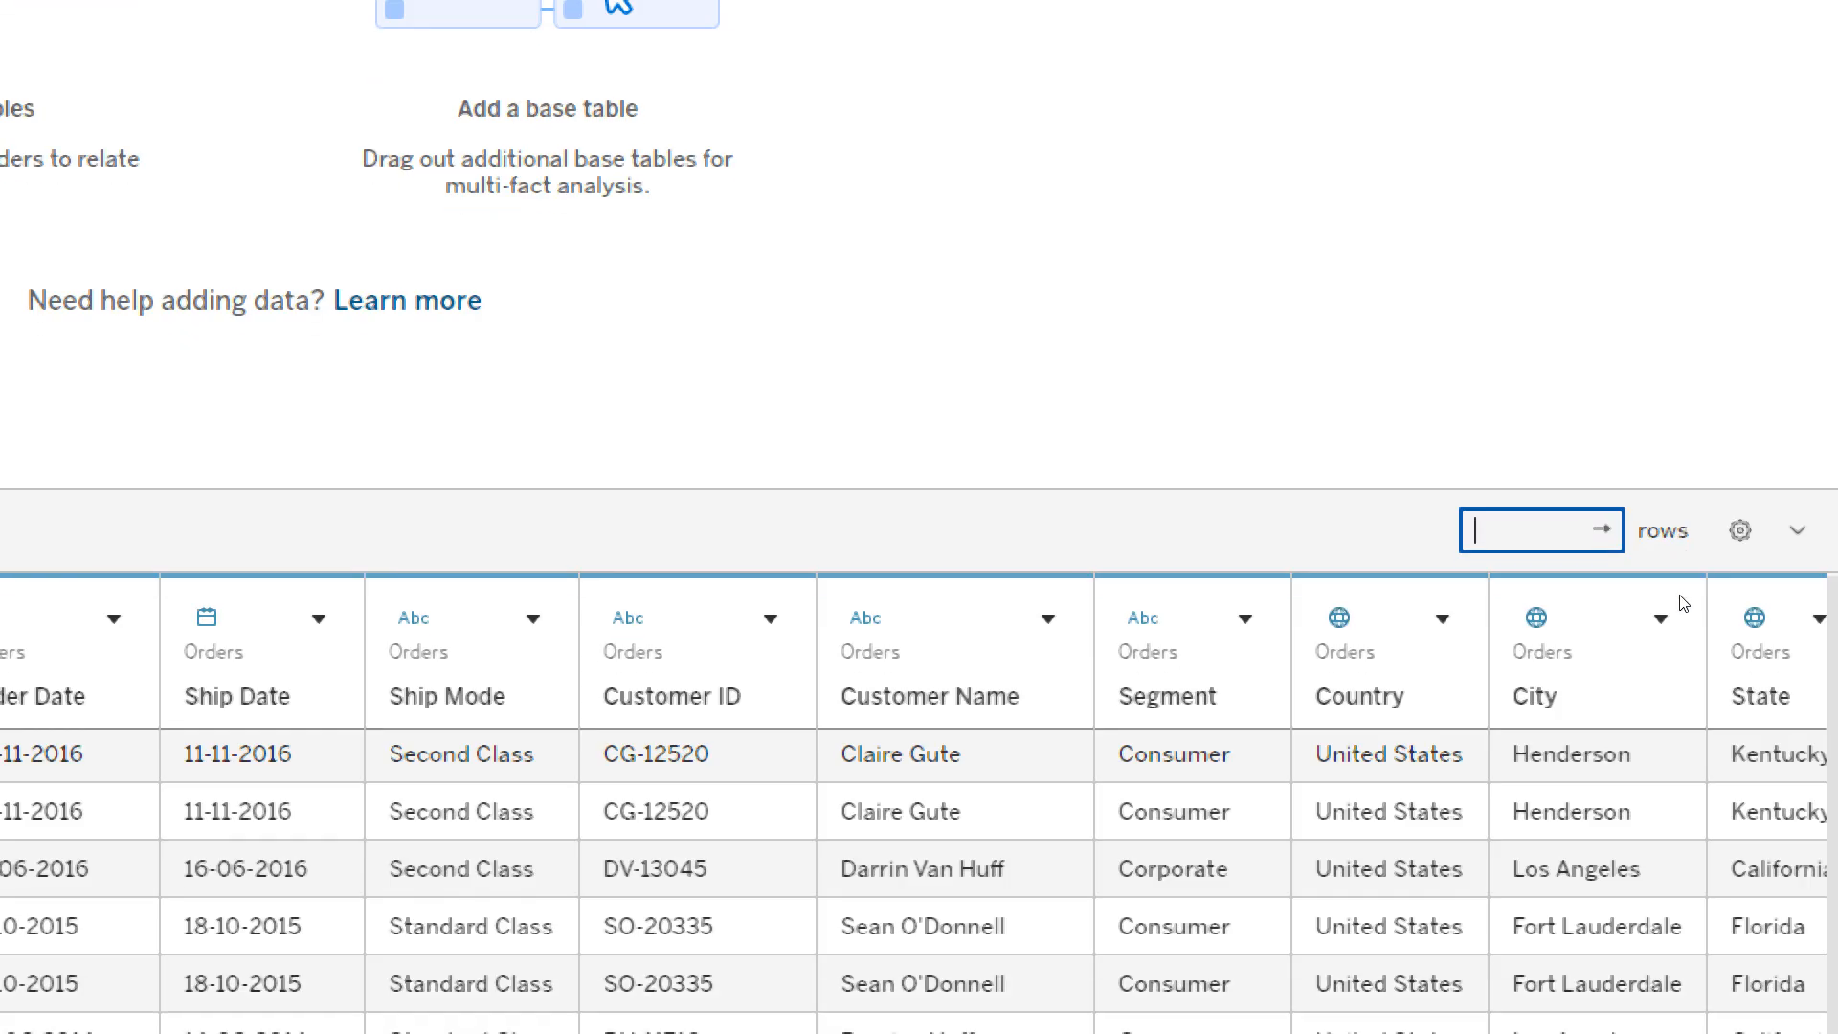
pyautogui.write('20')
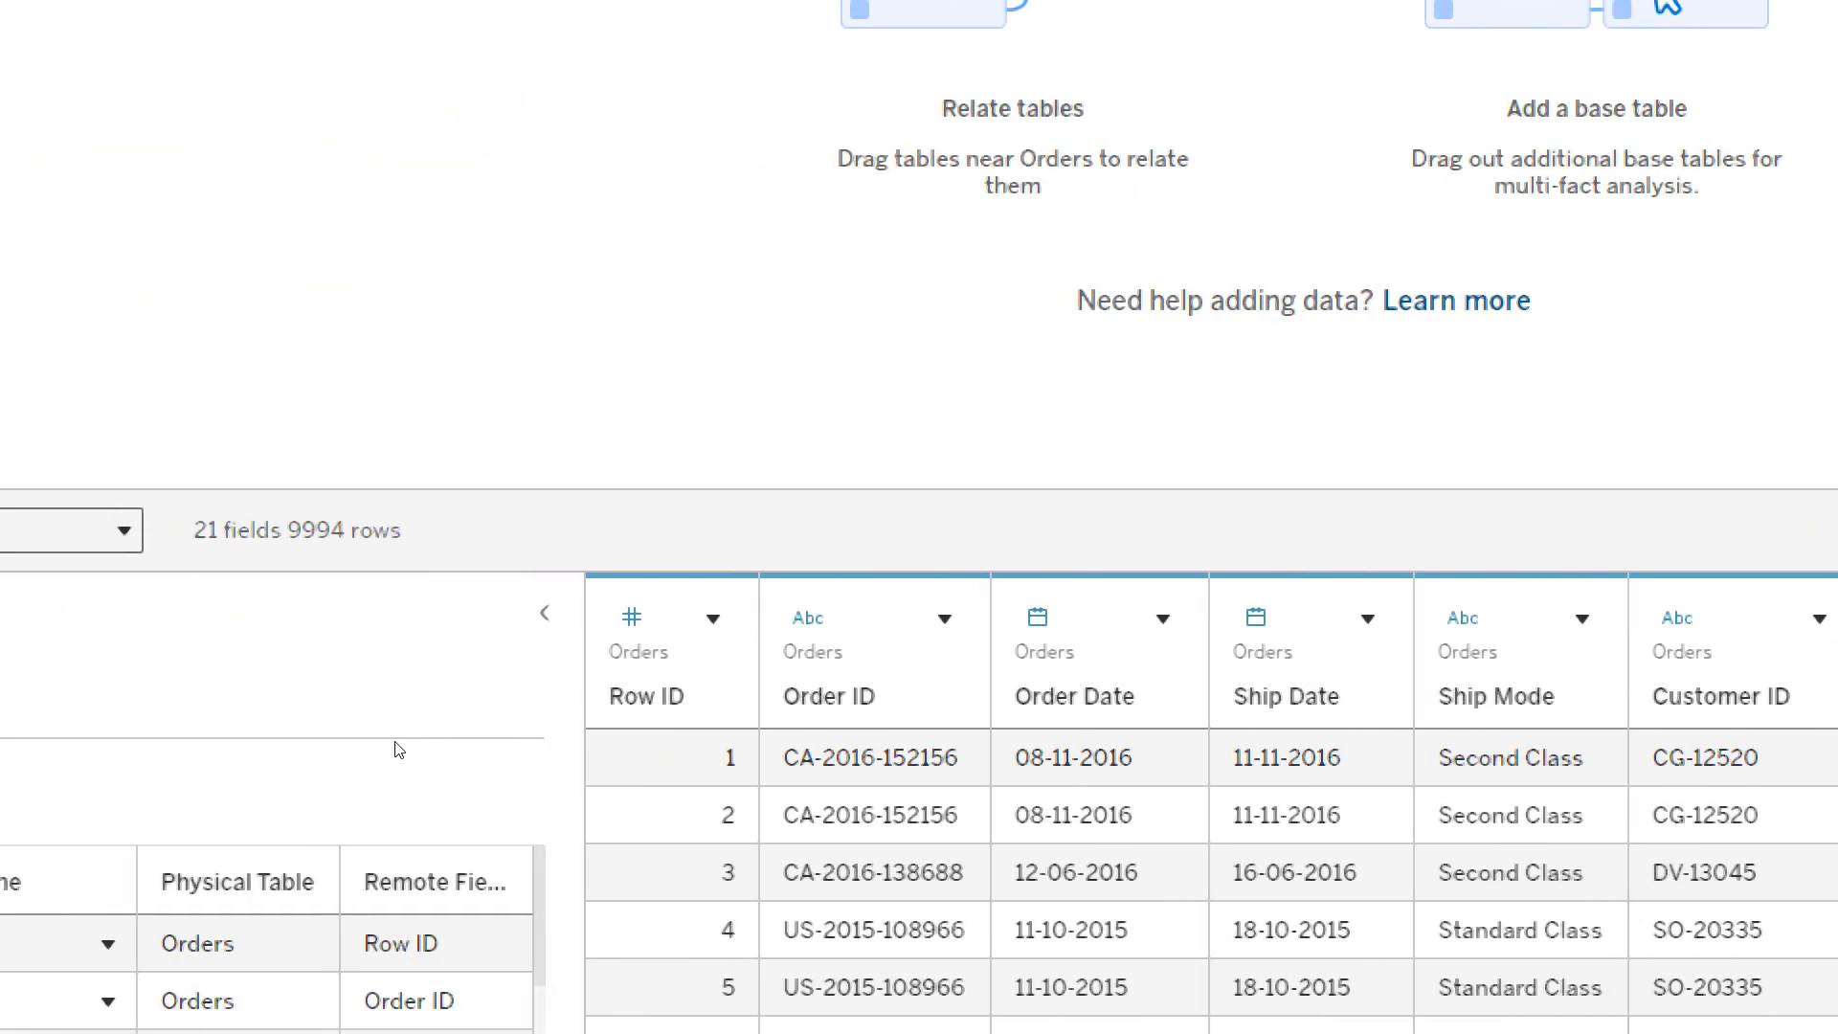
pyautogui.scroll(-4, 894, 728)
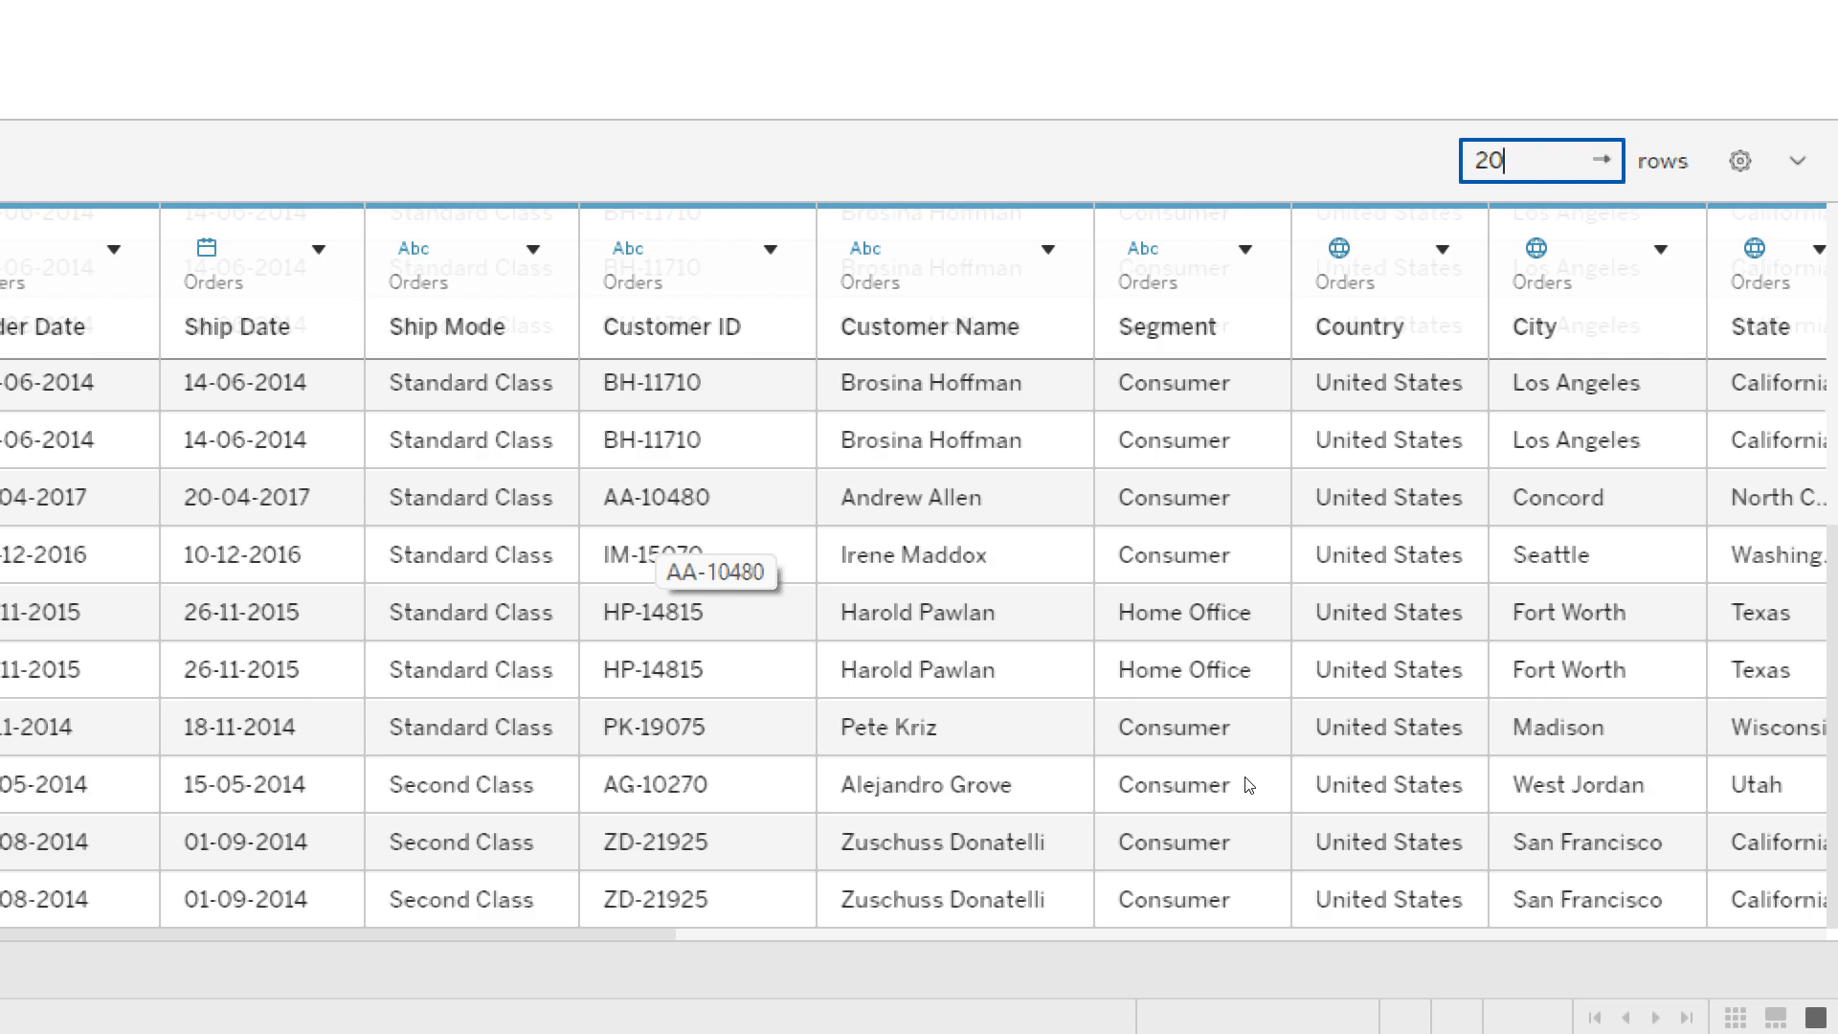
# - Set the Orders data preview to 500 rows
pyautogui.press('BackSpace')
pyautogui.press('BackSpace')
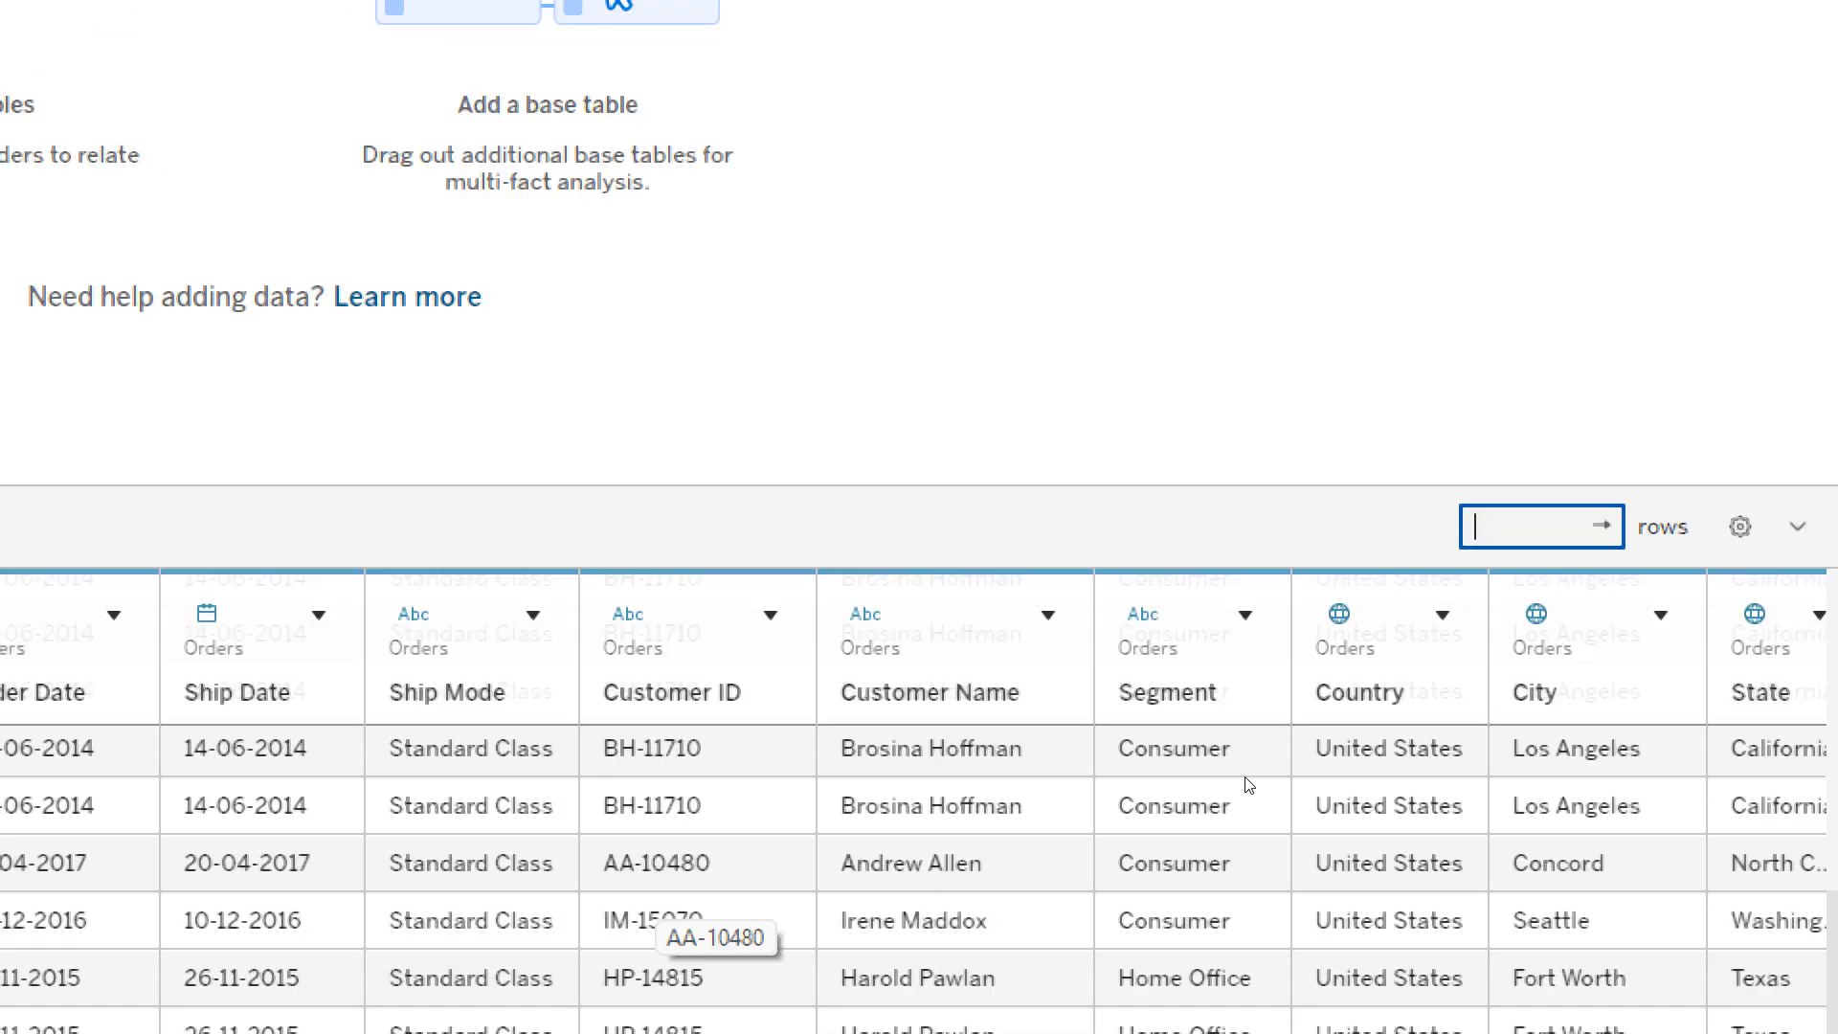
pyautogui.write('100')
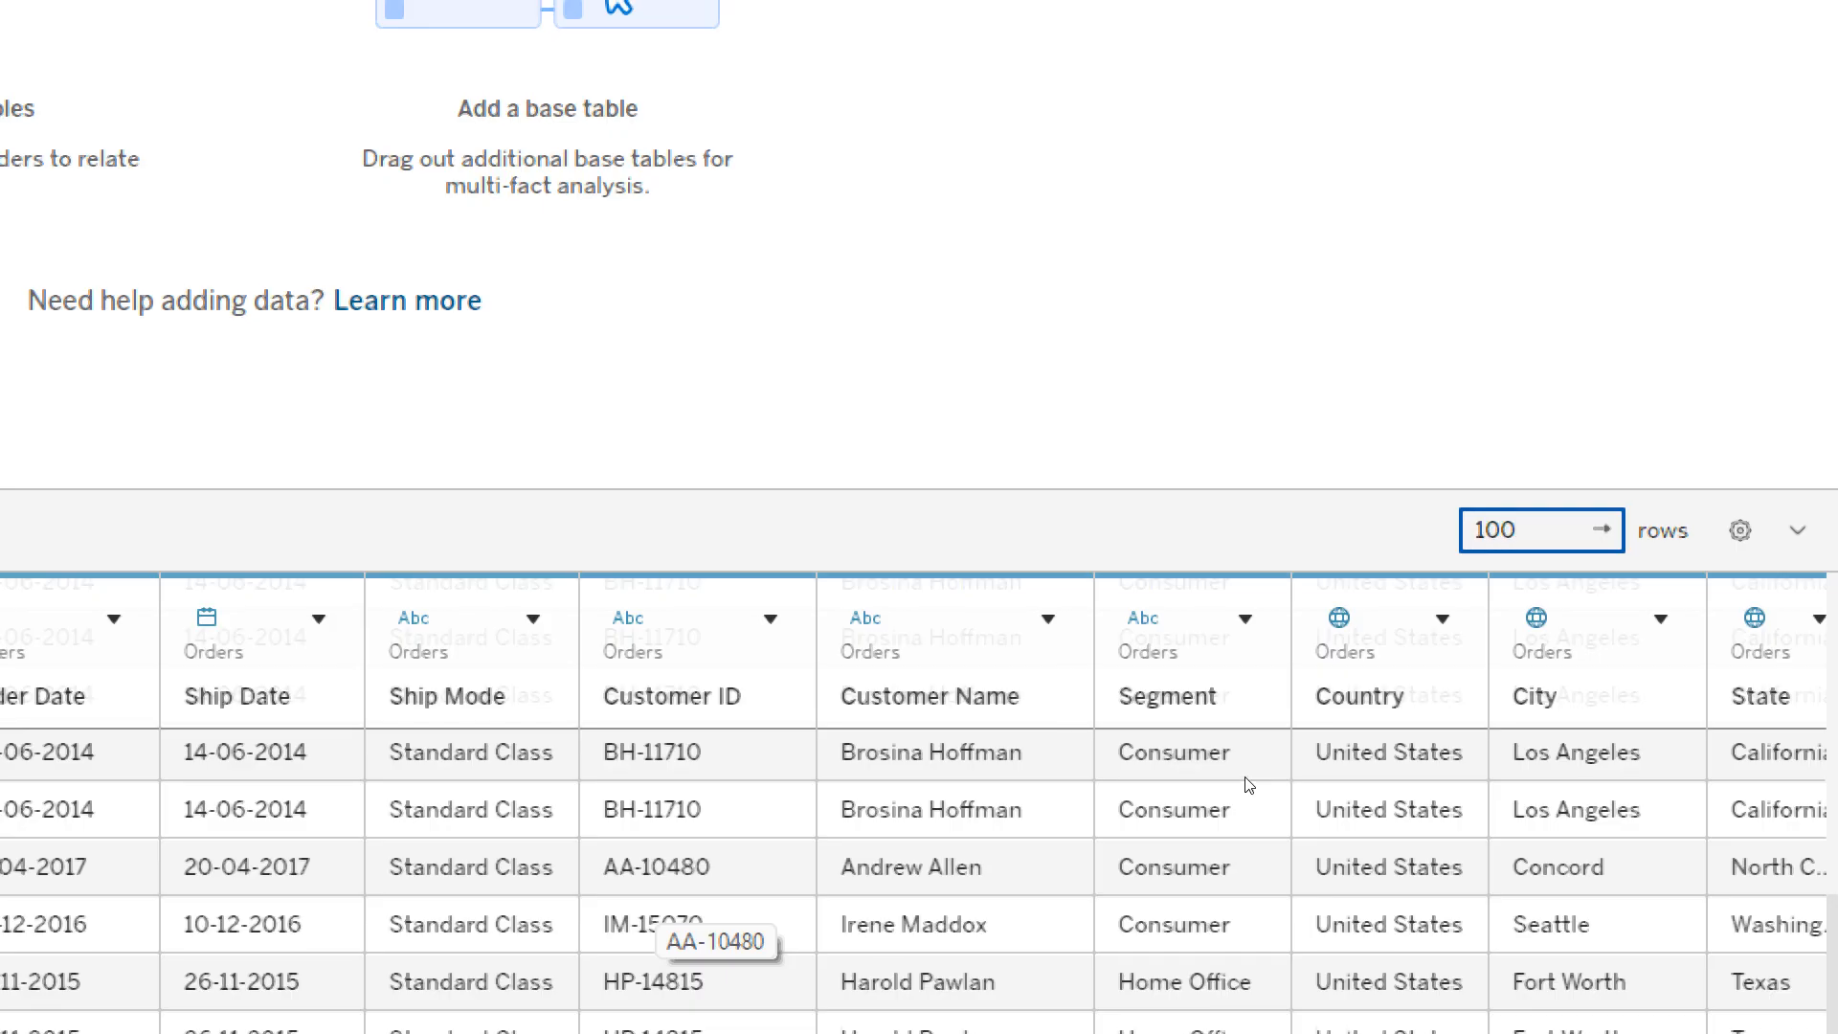
pyautogui.press('BackSpace')
pyautogui.press('BackSpace')
pyautogui.press('BackSpace')
pyautogui.write('50')
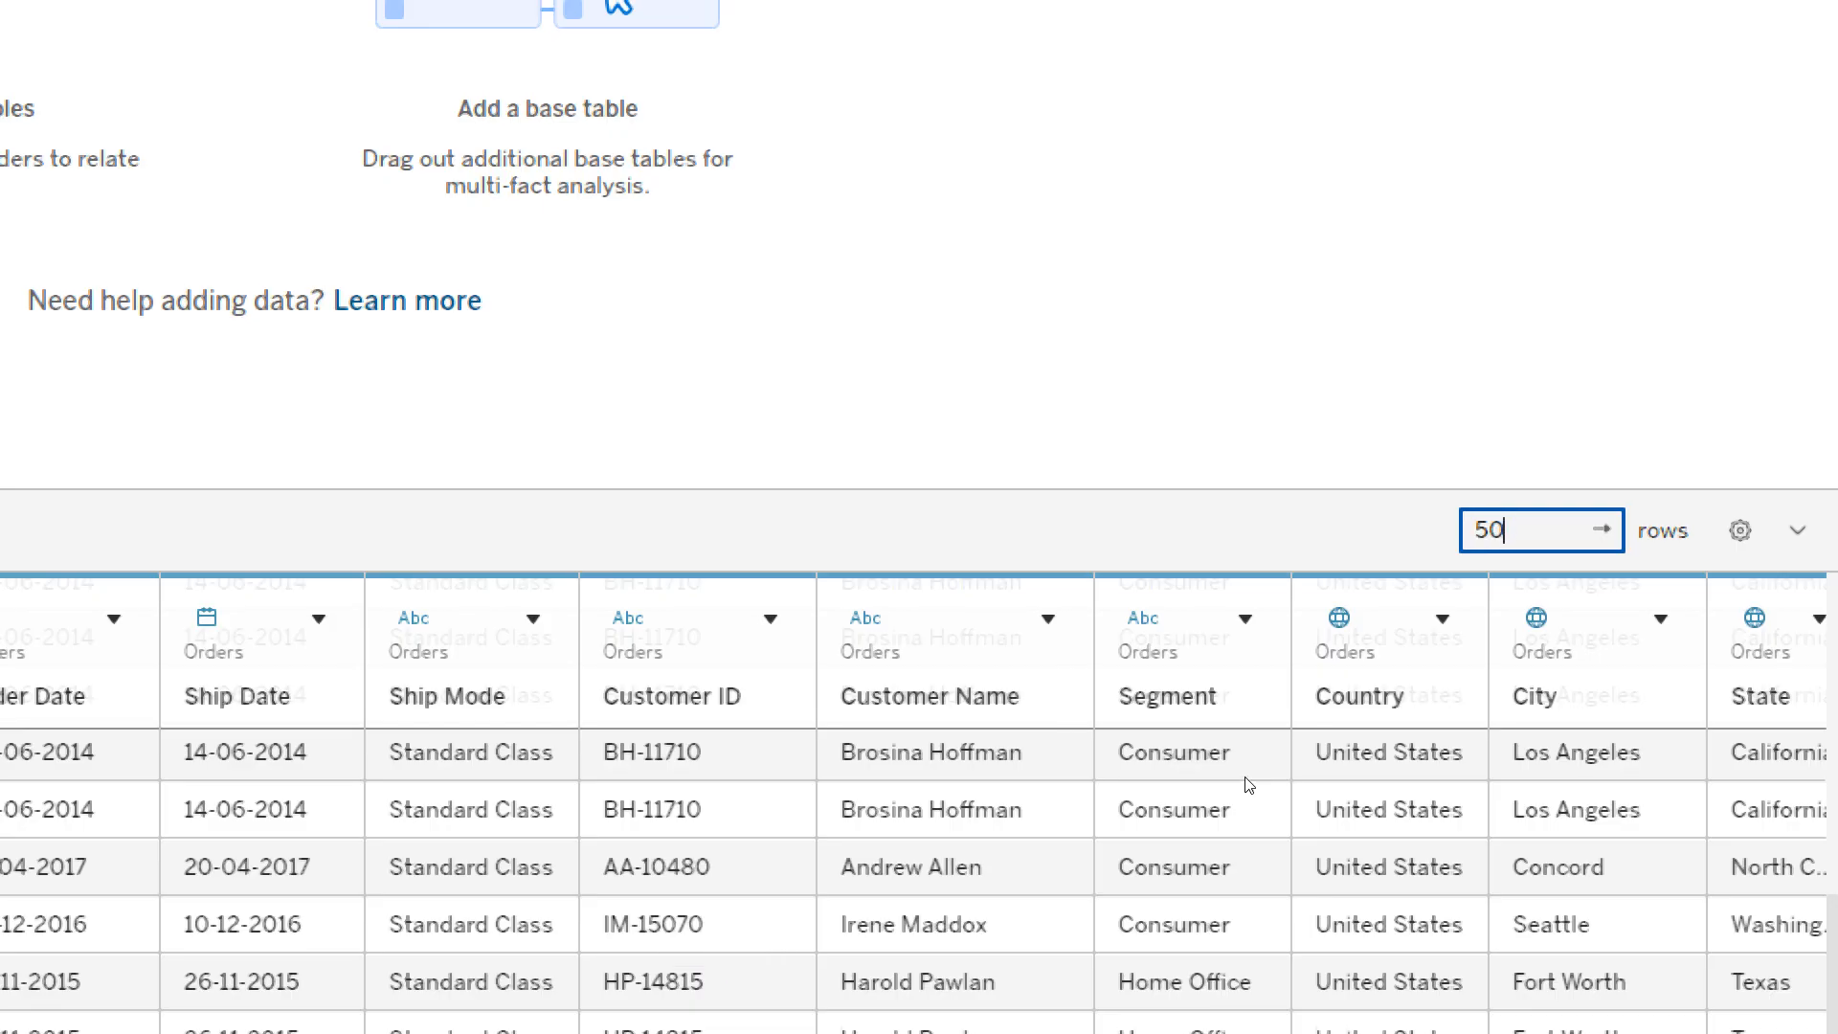
pyautogui.write('0')
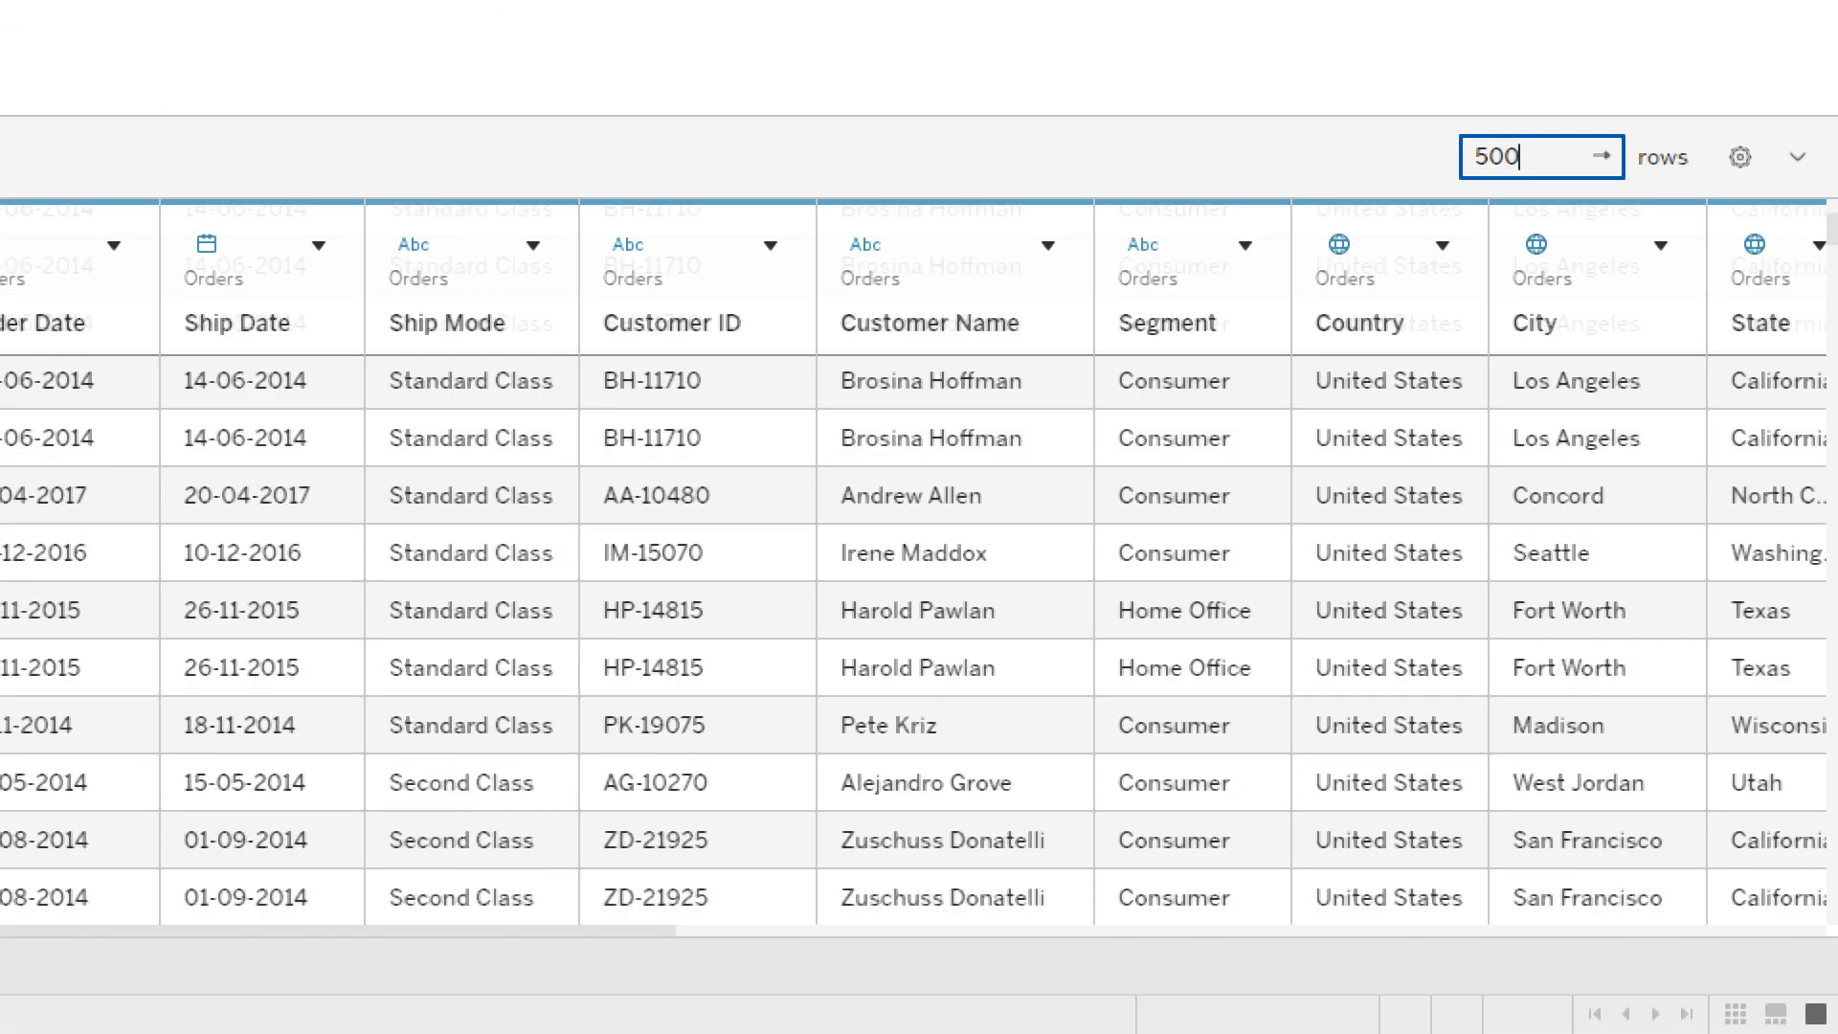
# - Look through the previewed Orders records down to the last rows and across to the Profit column
pyautogui.scroll(-10, 1182, 819)
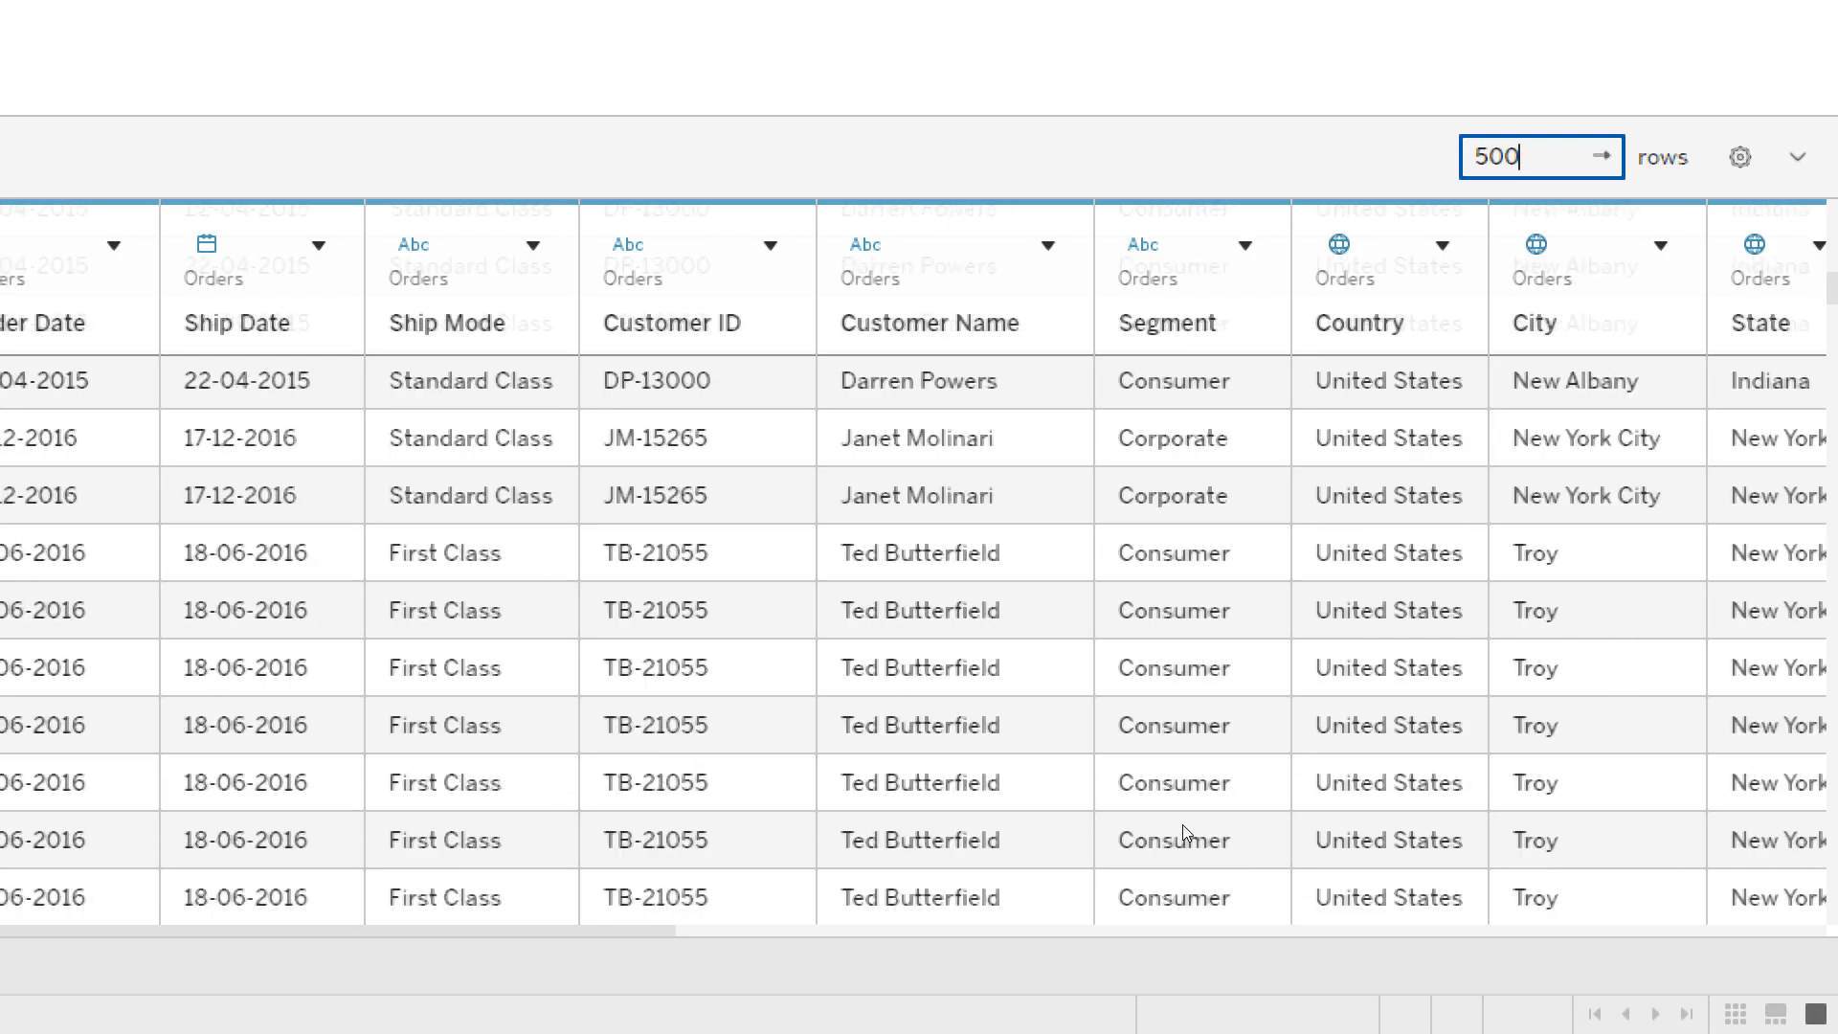
pyautogui.scroll(-20, 1181, 824)
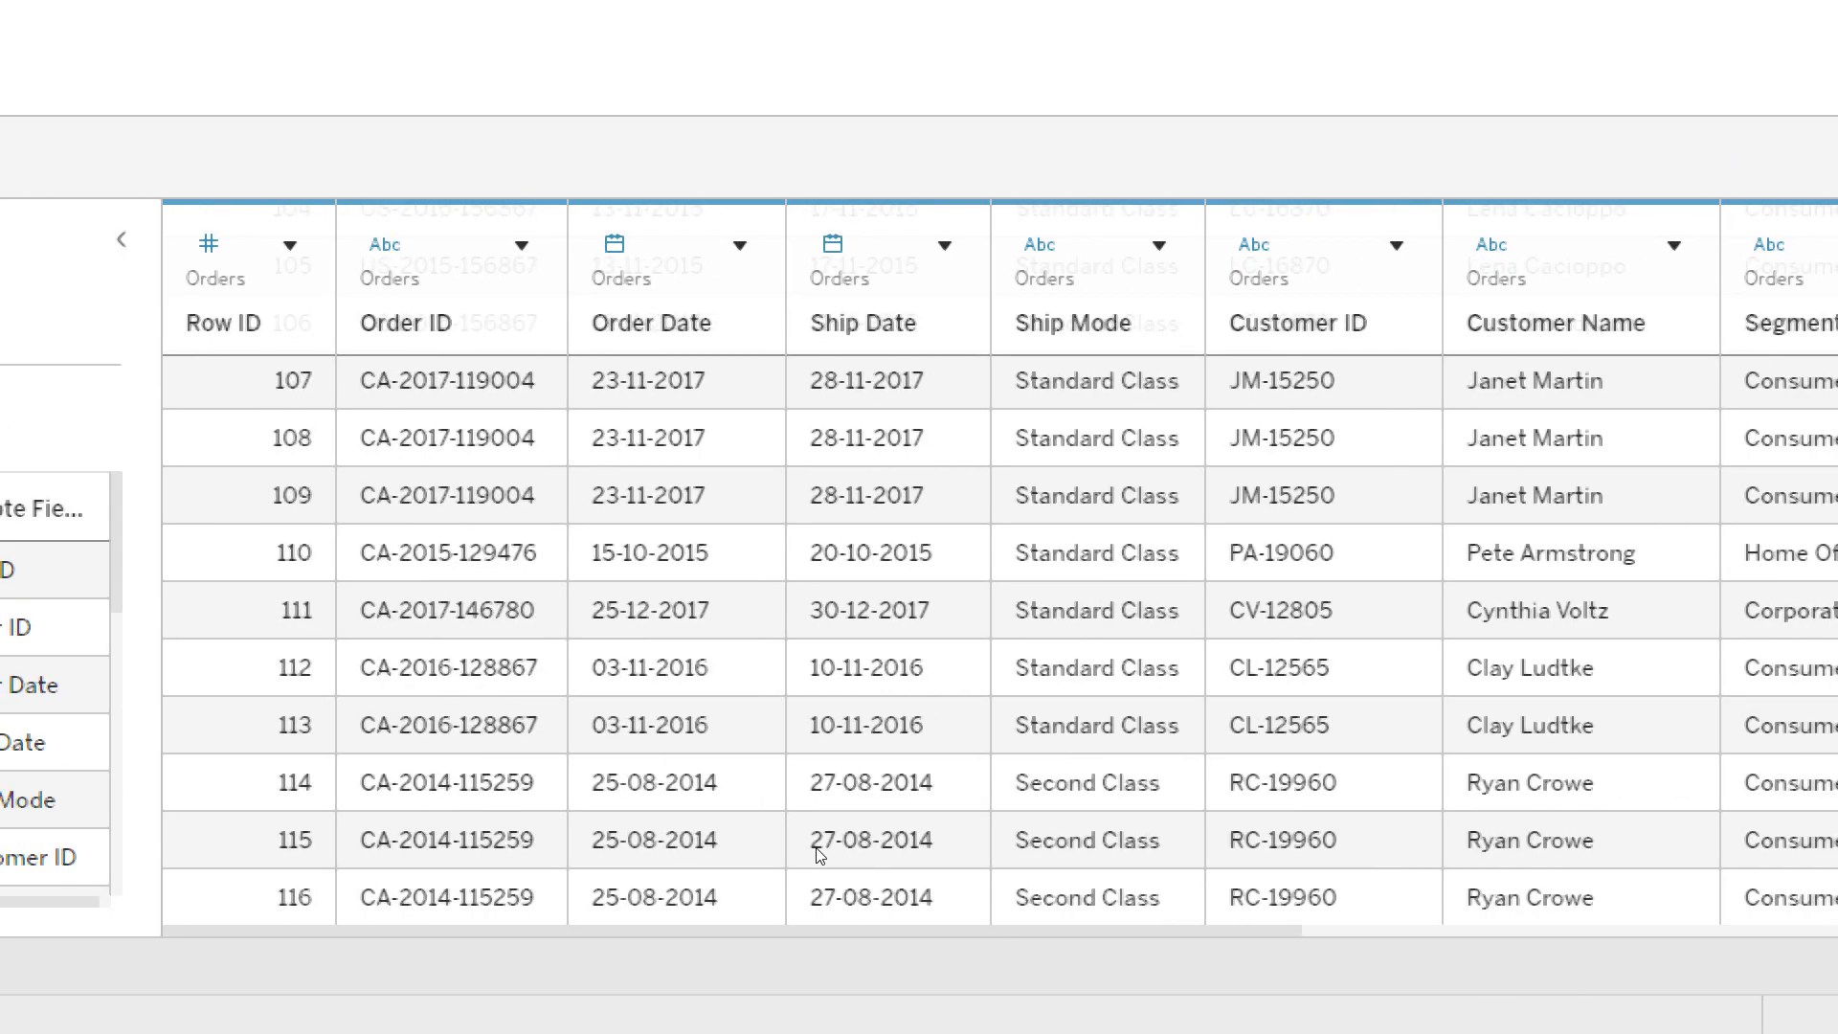
pyautogui.scroll(-12, 818, 855)
pyautogui.scroll(-20, 819, 848)
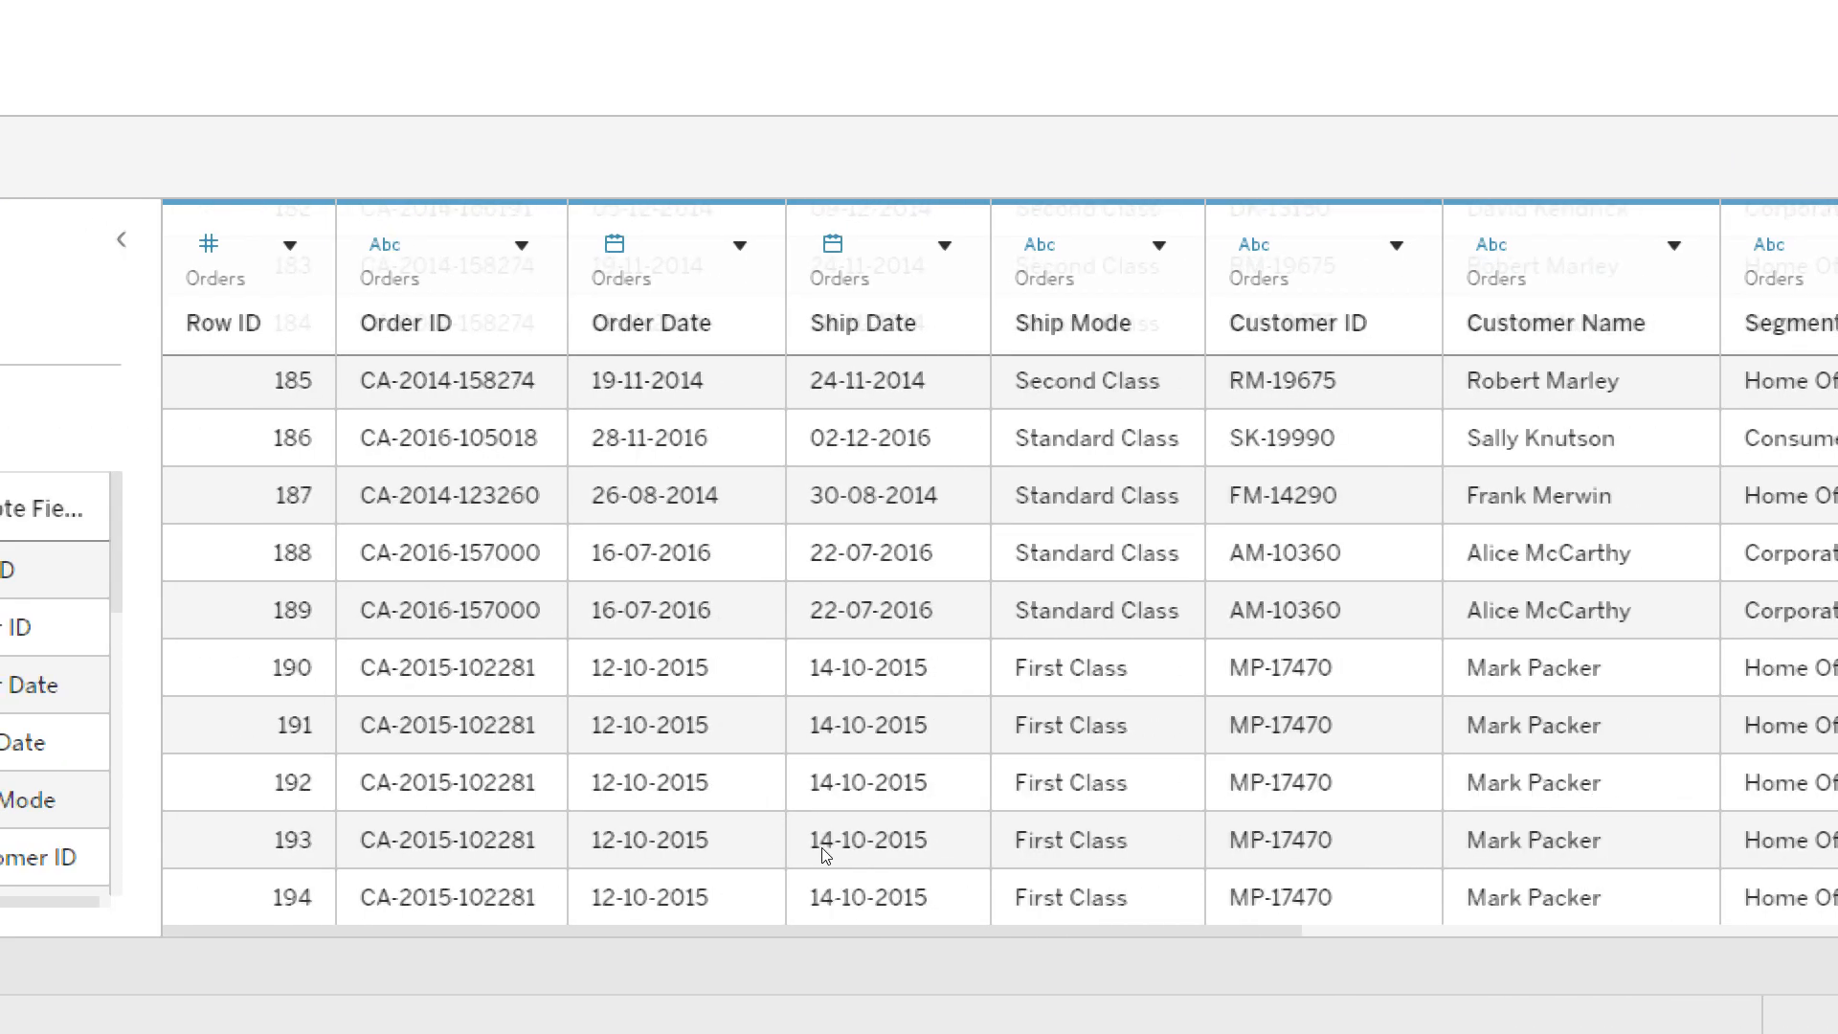
pyautogui.scroll(-20, 826, 852)
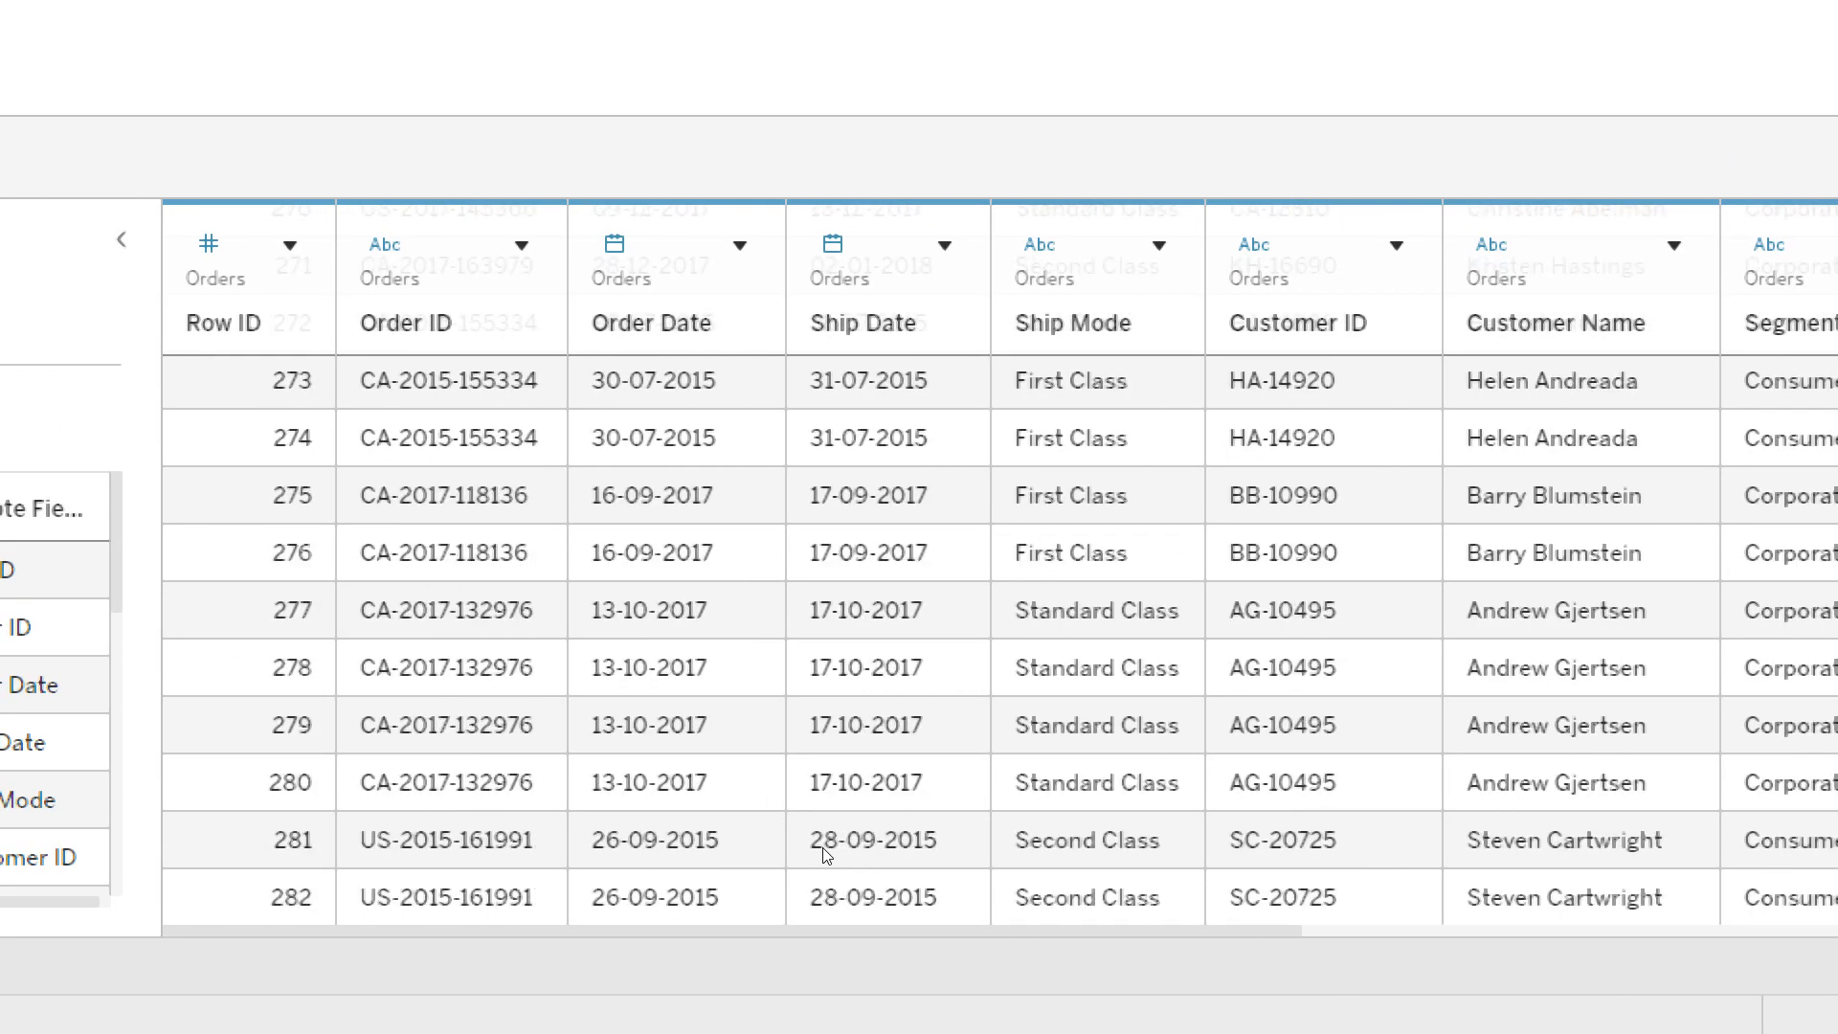
pyautogui.scroll(-20, 827, 852)
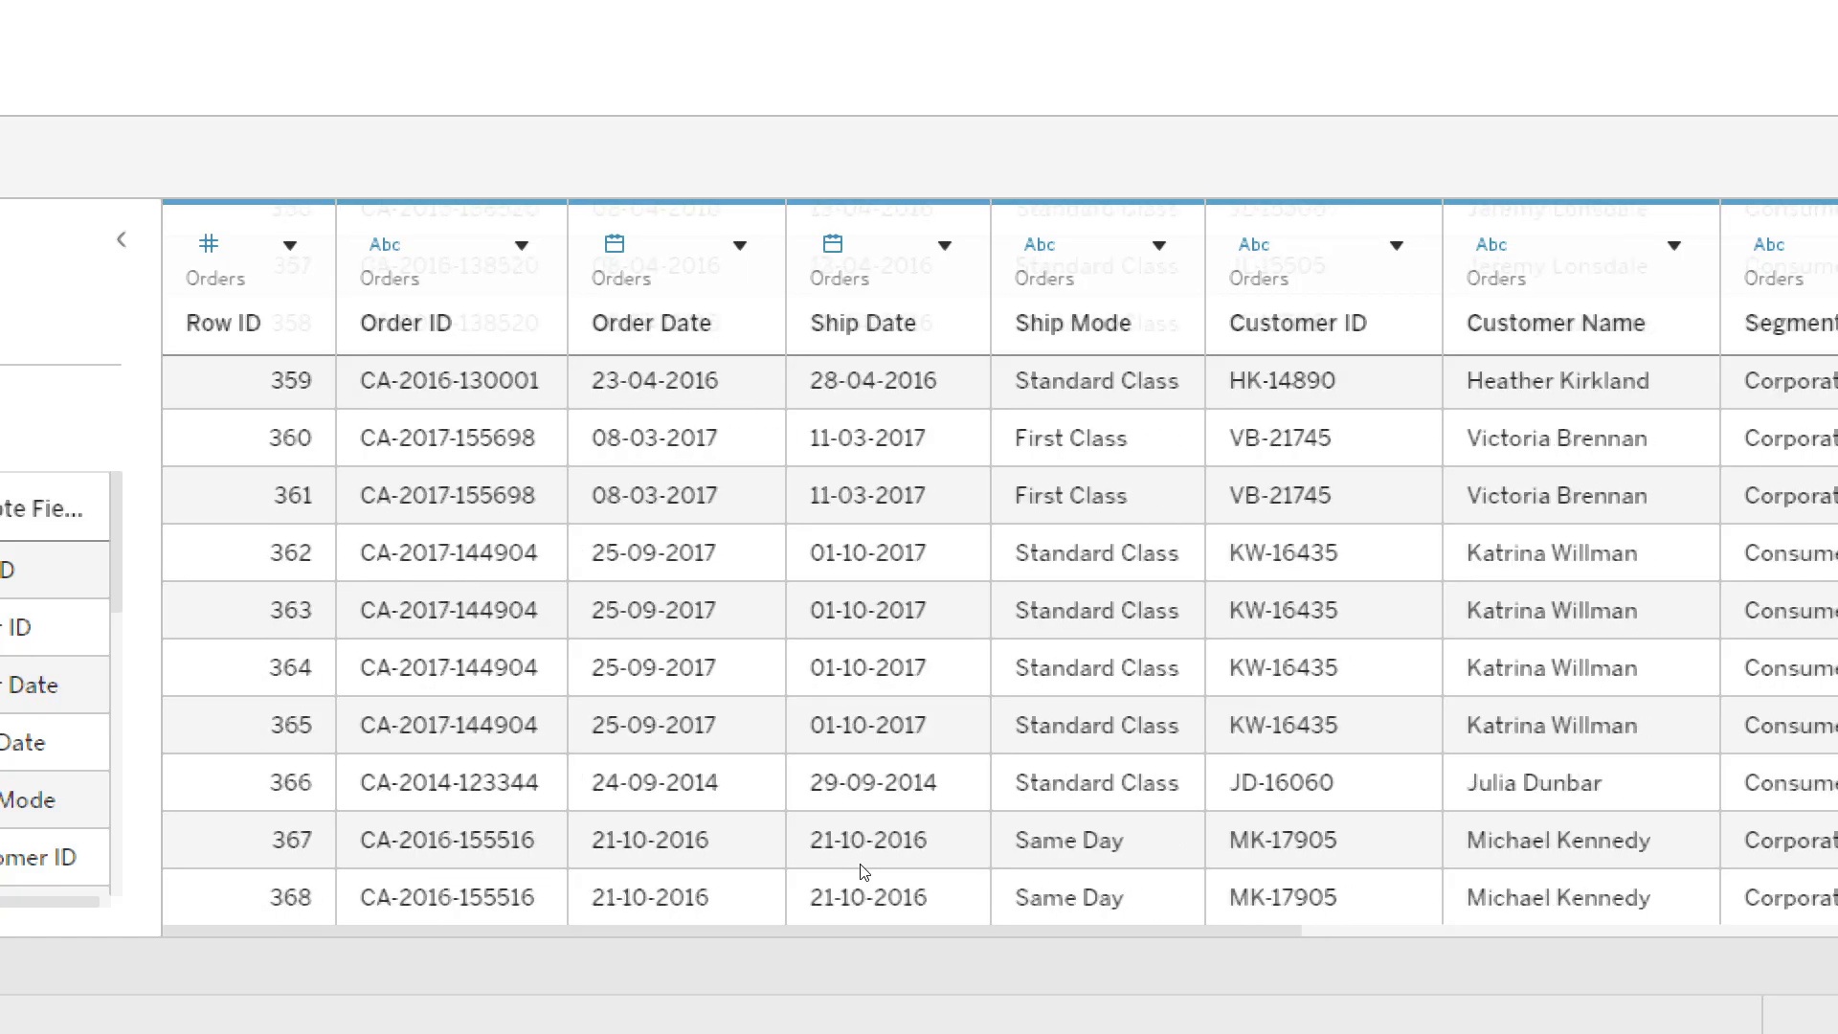
pyautogui.scroll(-20, 873, 872)
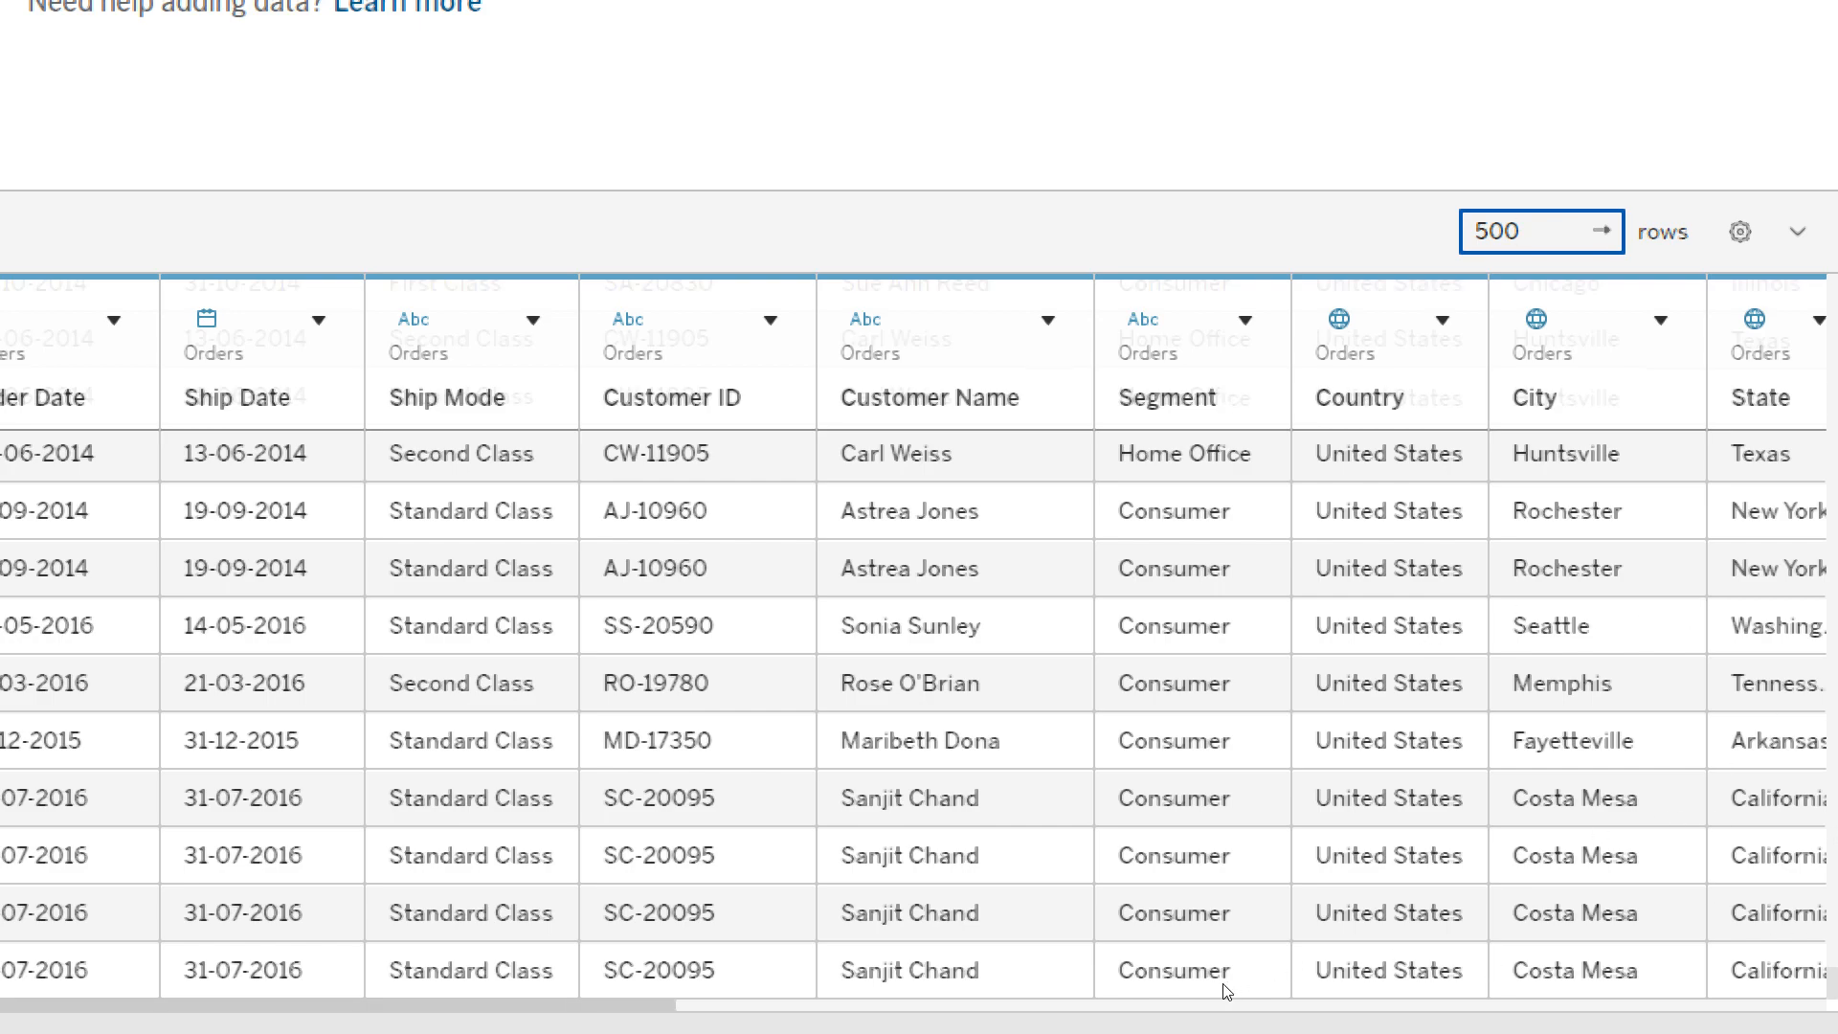
pyautogui.hscroll(10, 1285, 989)
pyautogui.hscroll(10, 1531, 979)
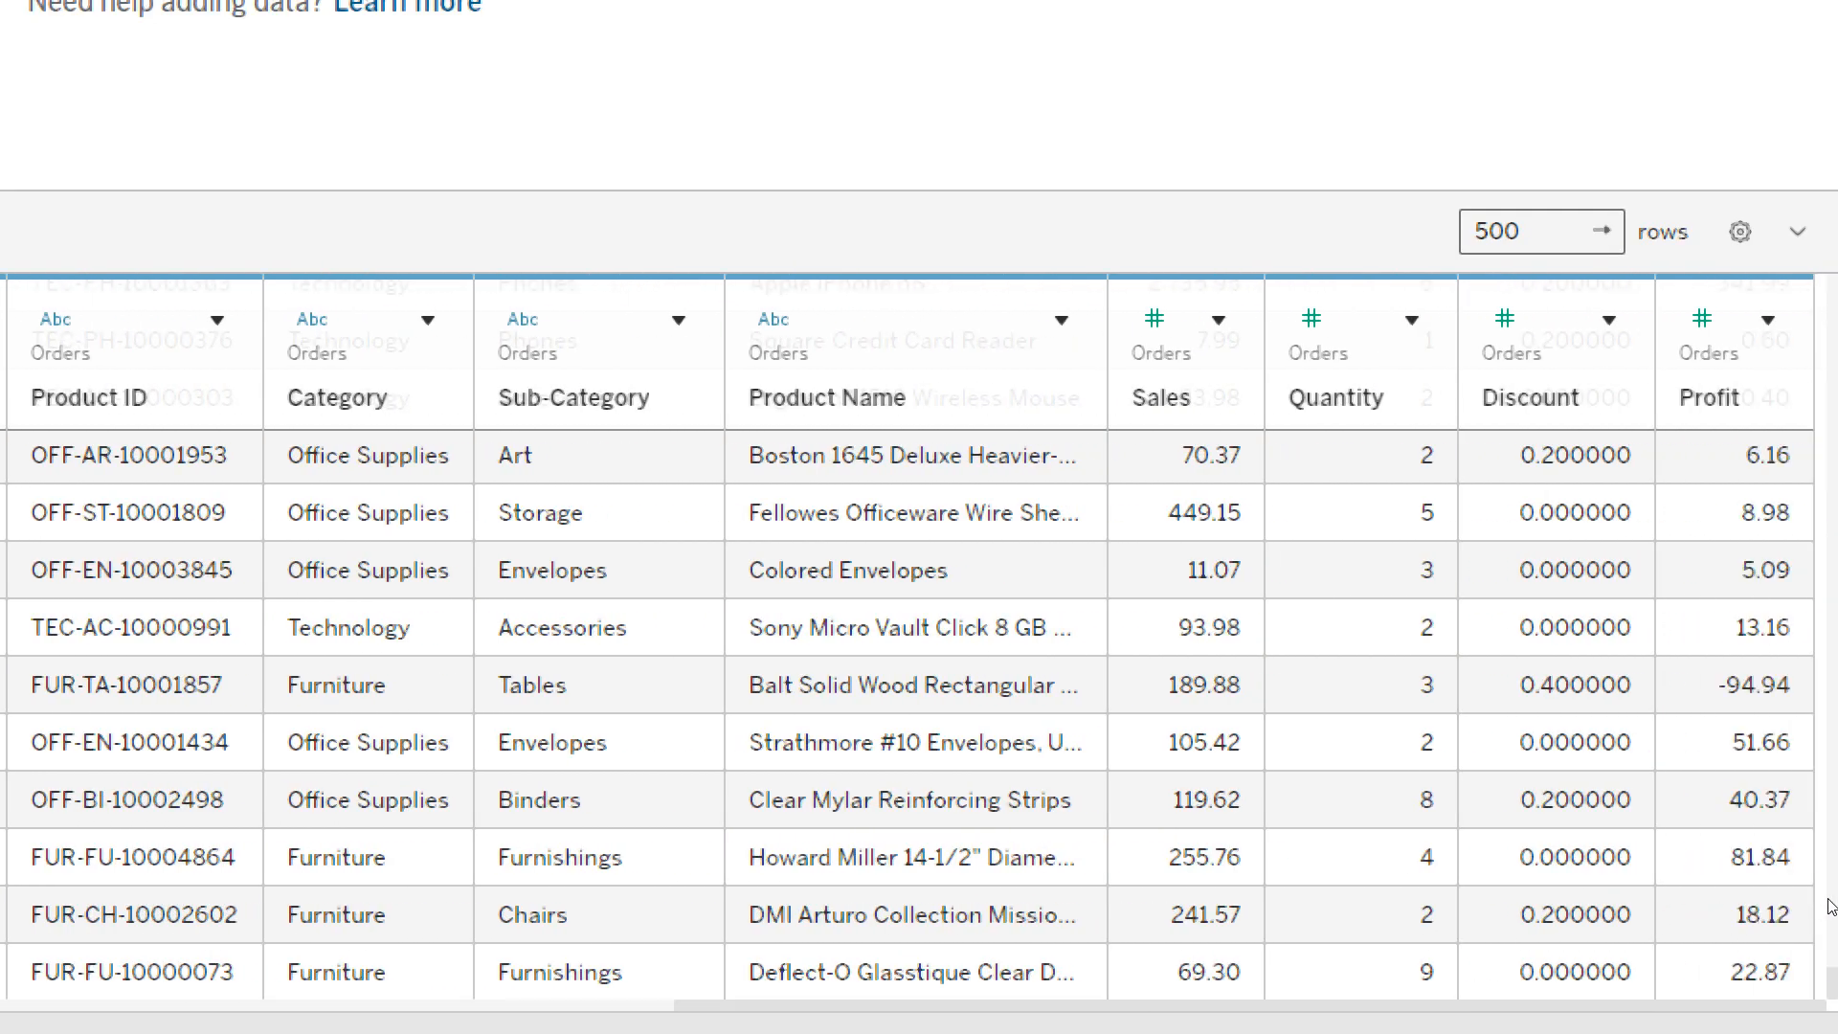
# - Review the options available for the Profit column, from Rename to Describe, without applying any
pyautogui.click(1769, 319)
pyautogui.press('Down')
pyautogui.press('Down')
pyautogui.press('Down')
pyautogui.press('Down')
pyautogui.press('Down')
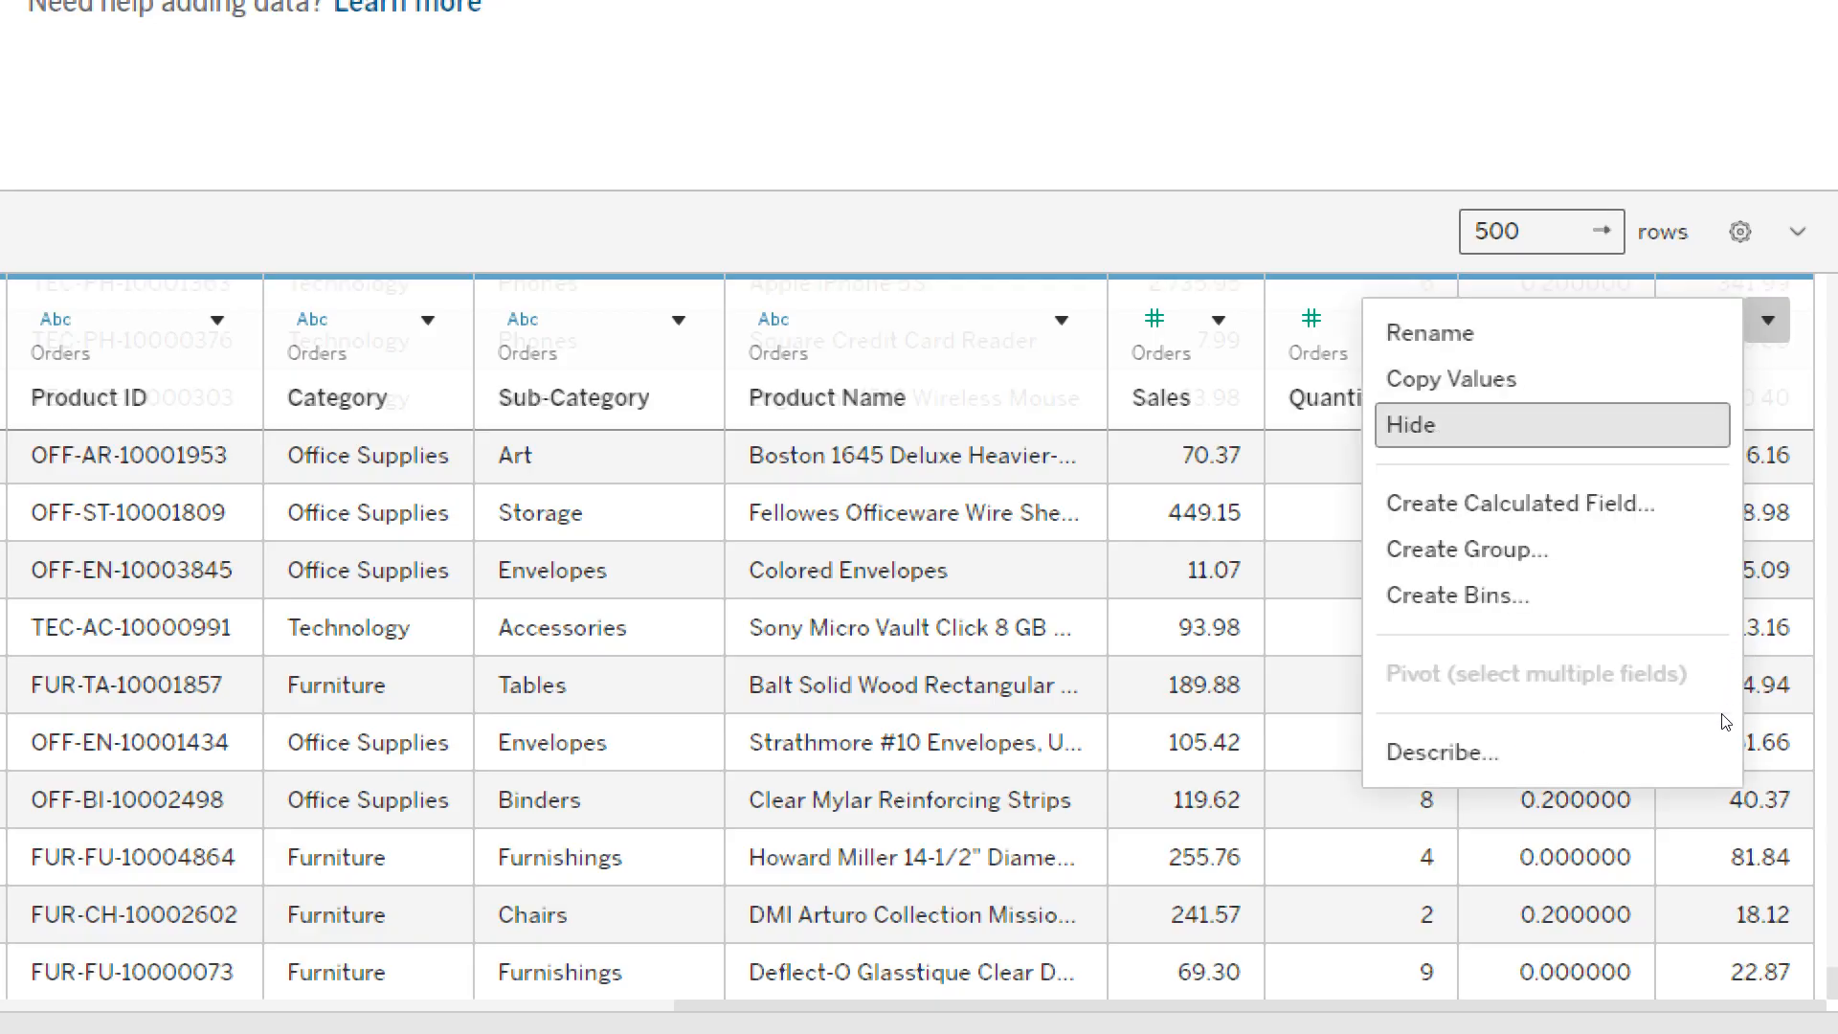
pyautogui.press('Up')
pyautogui.press('Up')
pyautogui.press('Up')
pyautogui.press('Up')
pyautogui.press('Up')
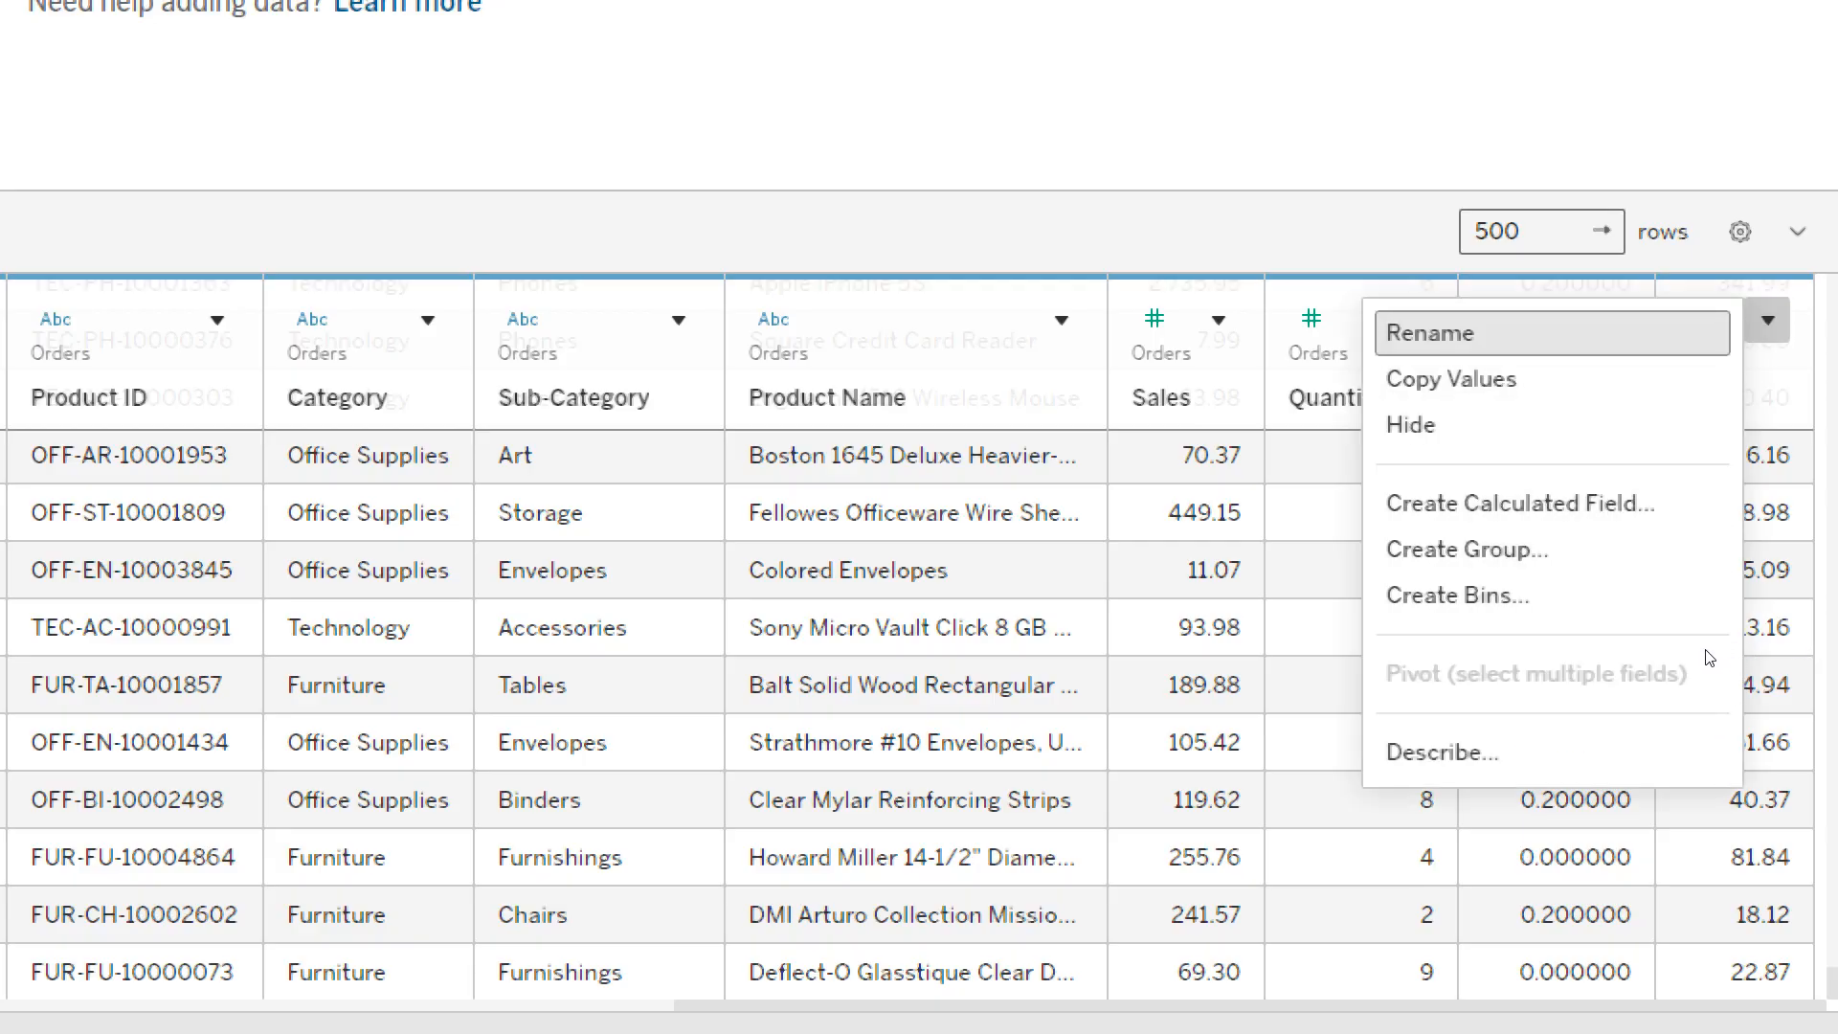
pyautogui.press('Down')
pyautogui.press('Down')
pyautogui.press('Down')
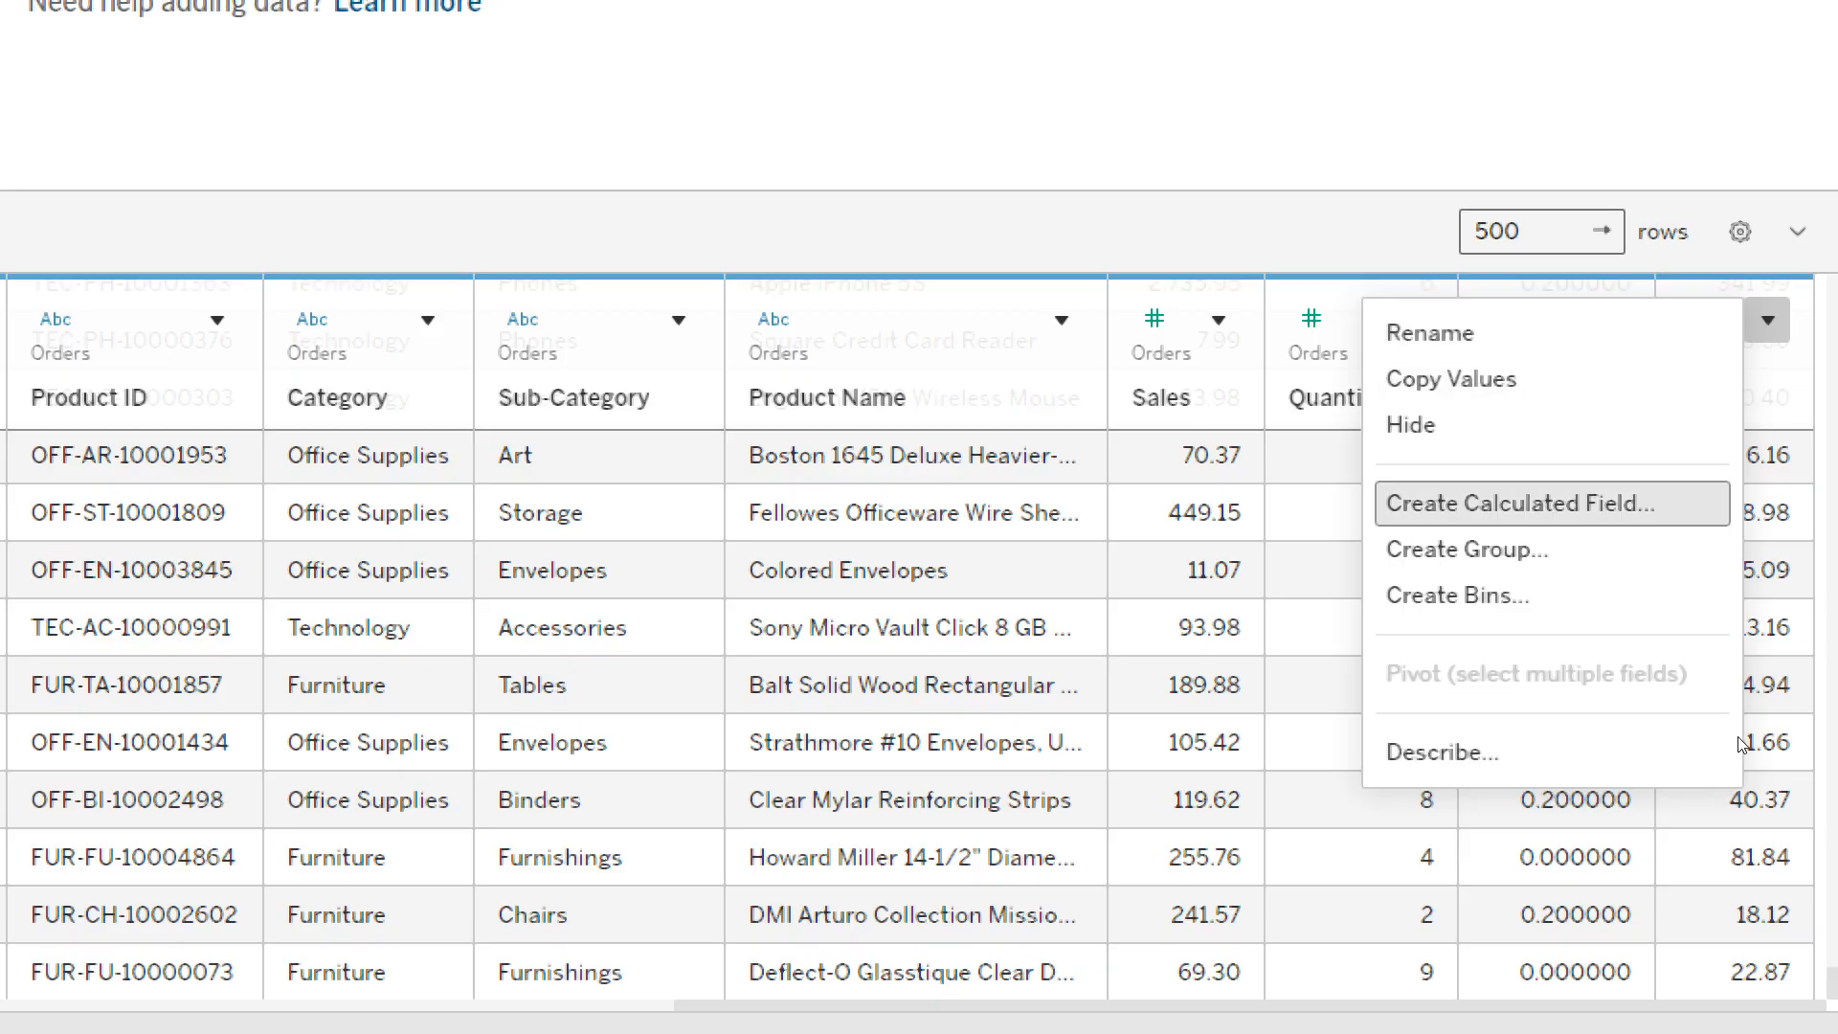
pyautogui.press('Down')
pyautogui.press('Down')
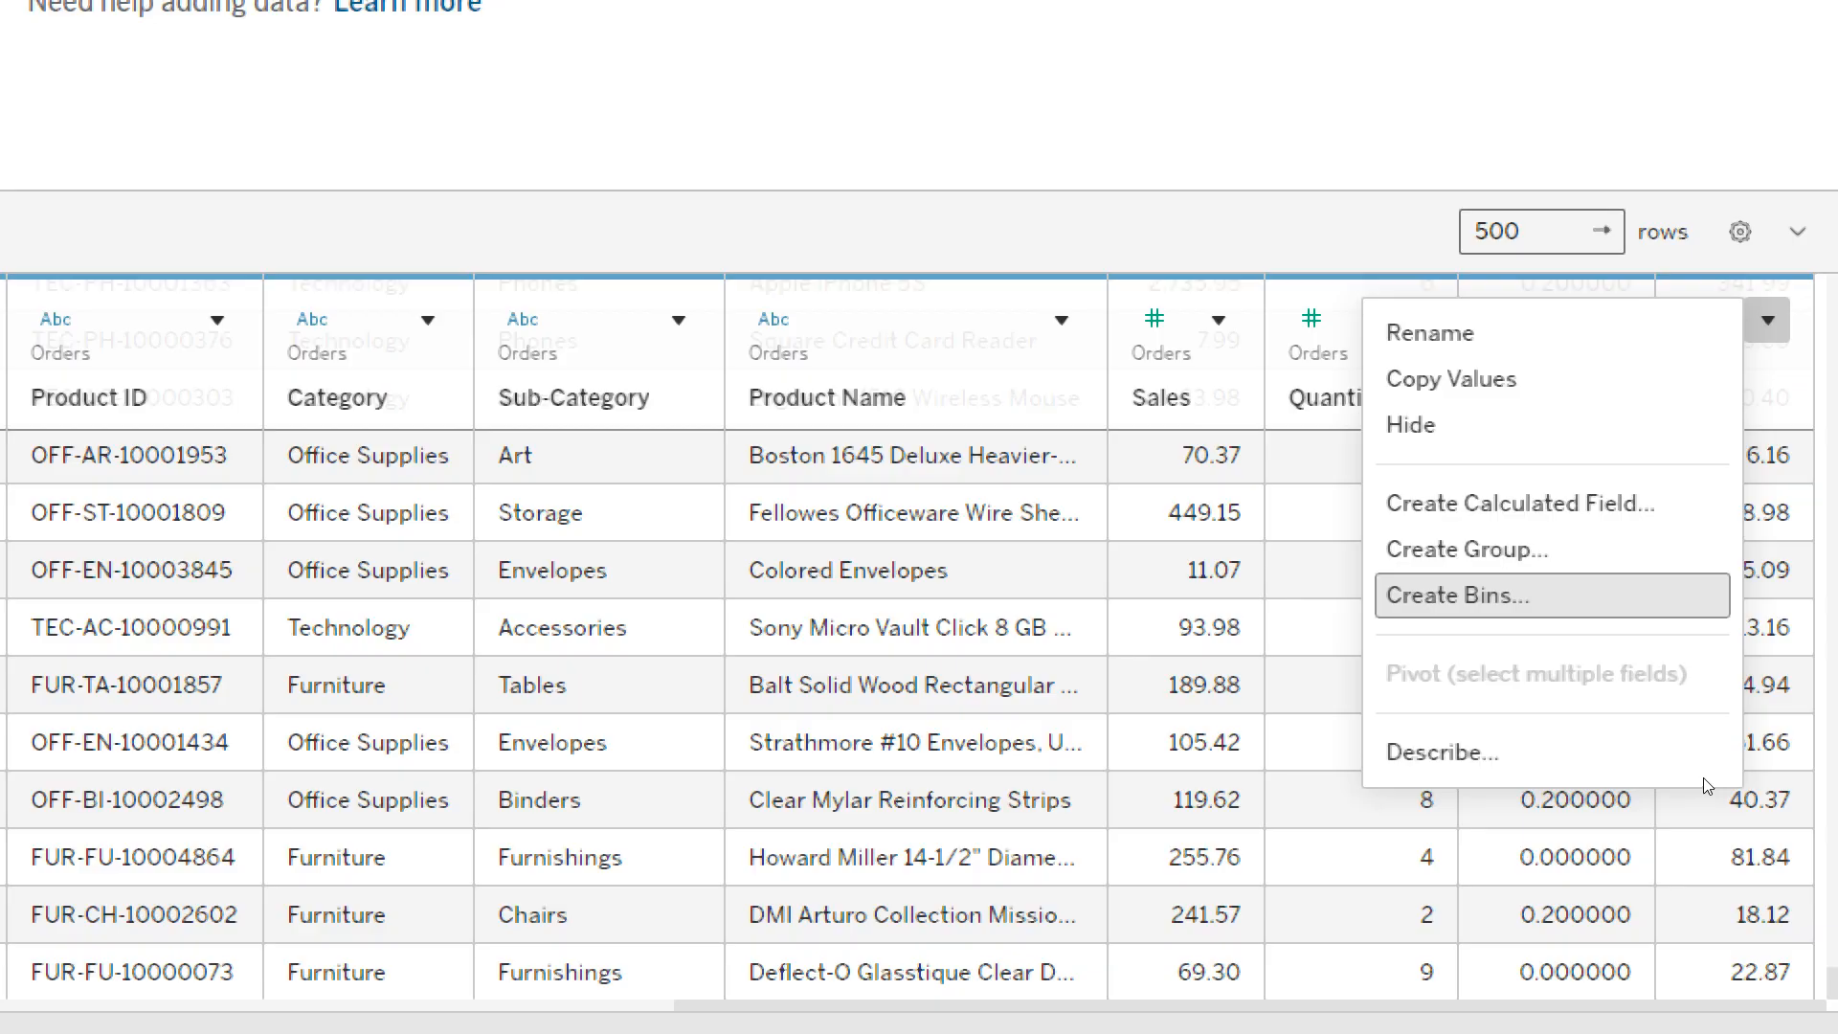
pyautogui.press('Escape')
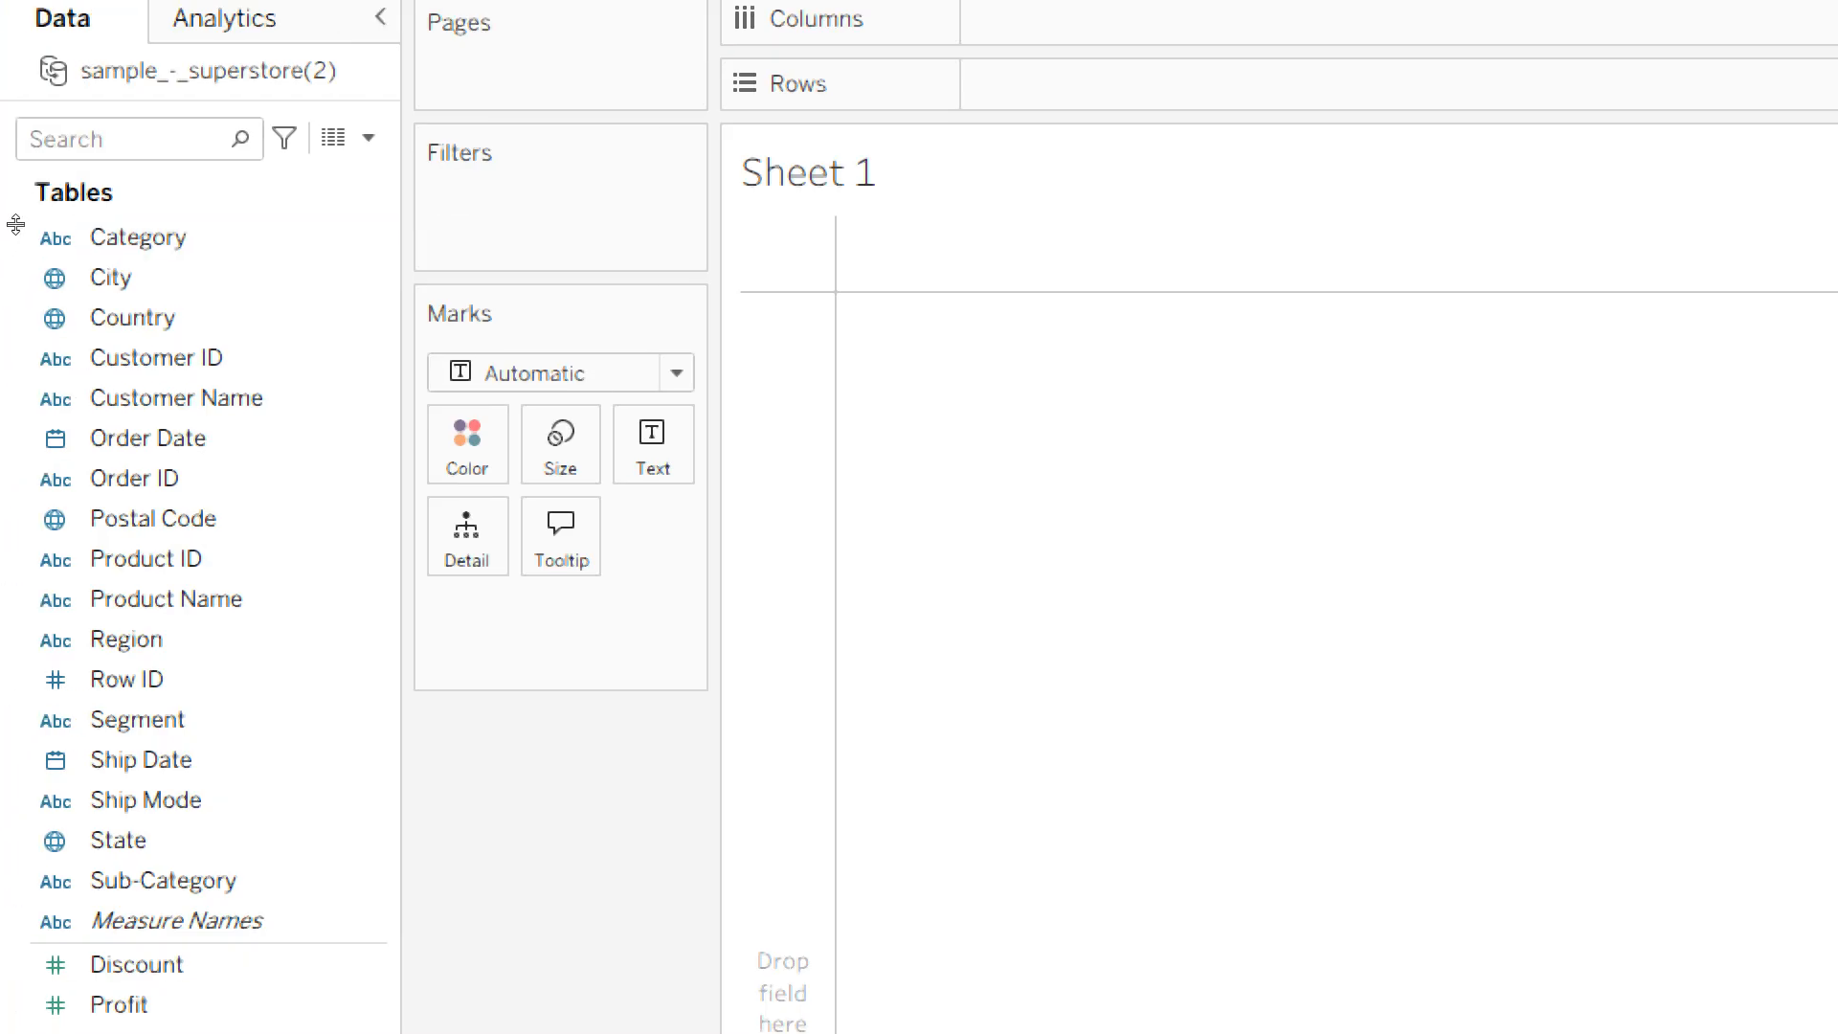
# - Examine the Sheet 1 field list, distinguishing the dimensions from the measures such as Discount, Profit, Quantity and Sales
pyautogui.click(28, 250)
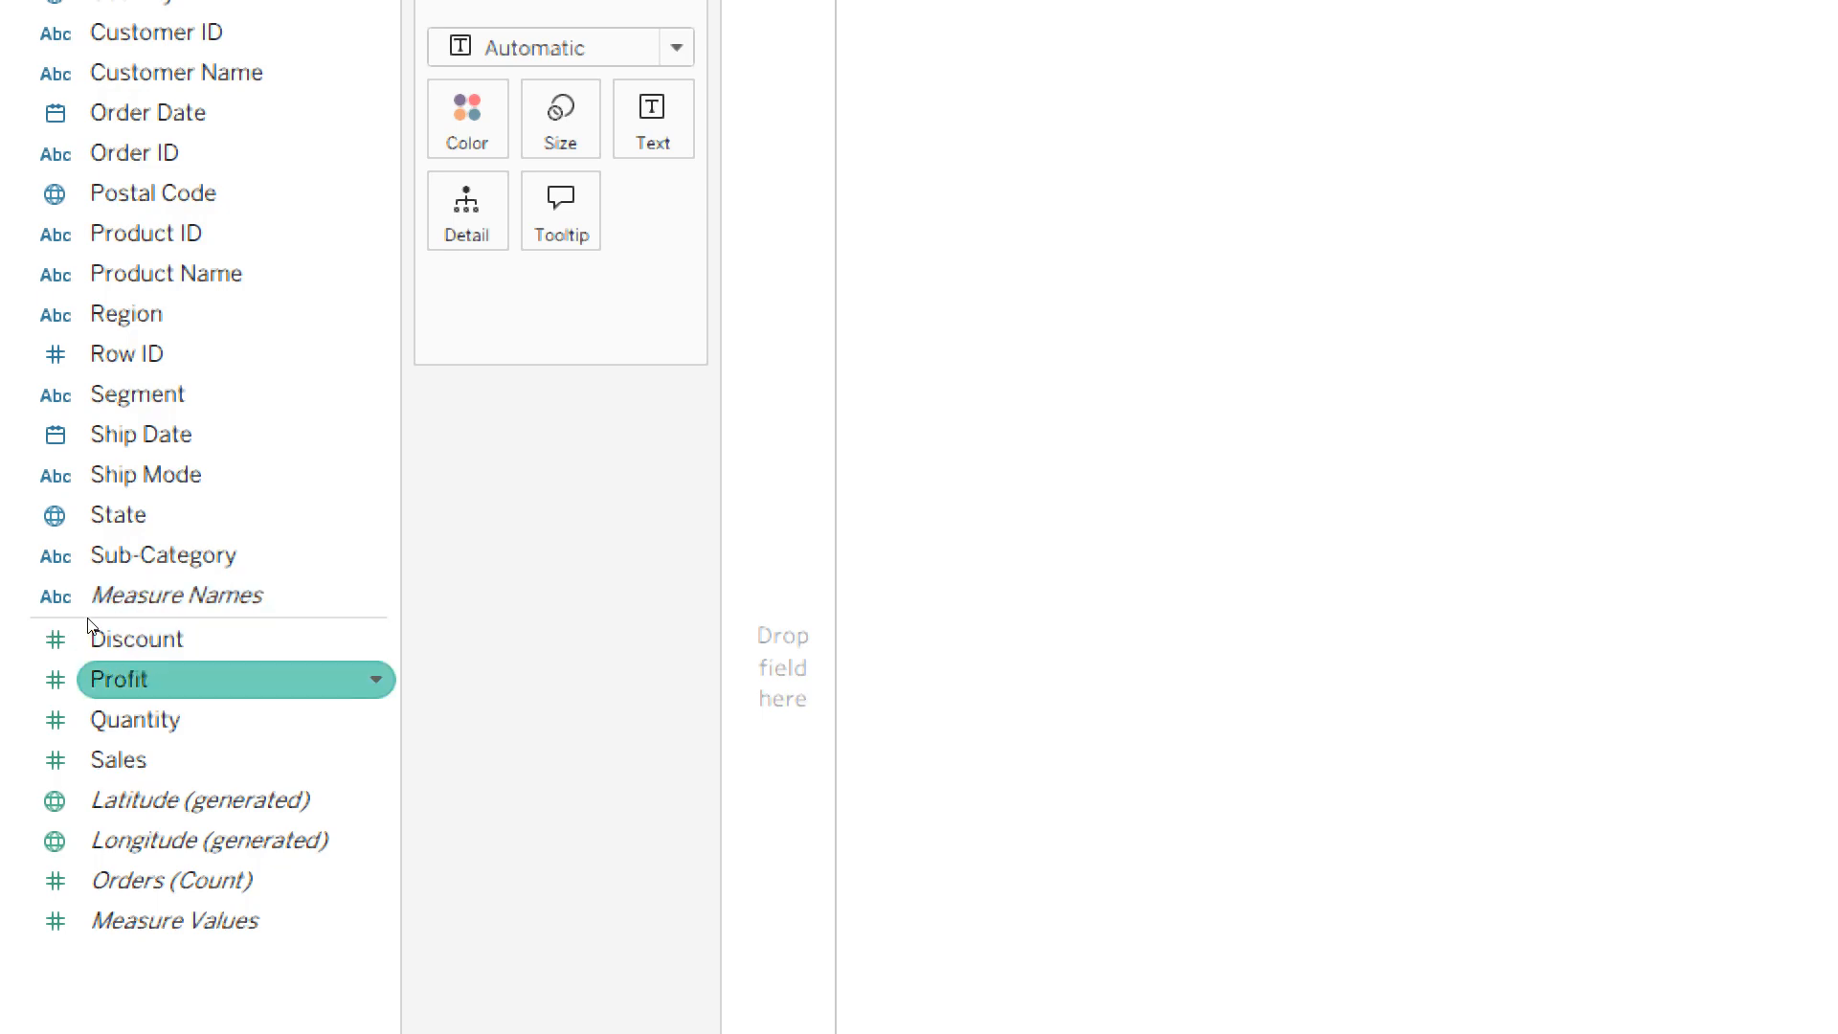
pyautogui.press('Down')
pyautogui.press('Down')
pyautogui.press('Down')
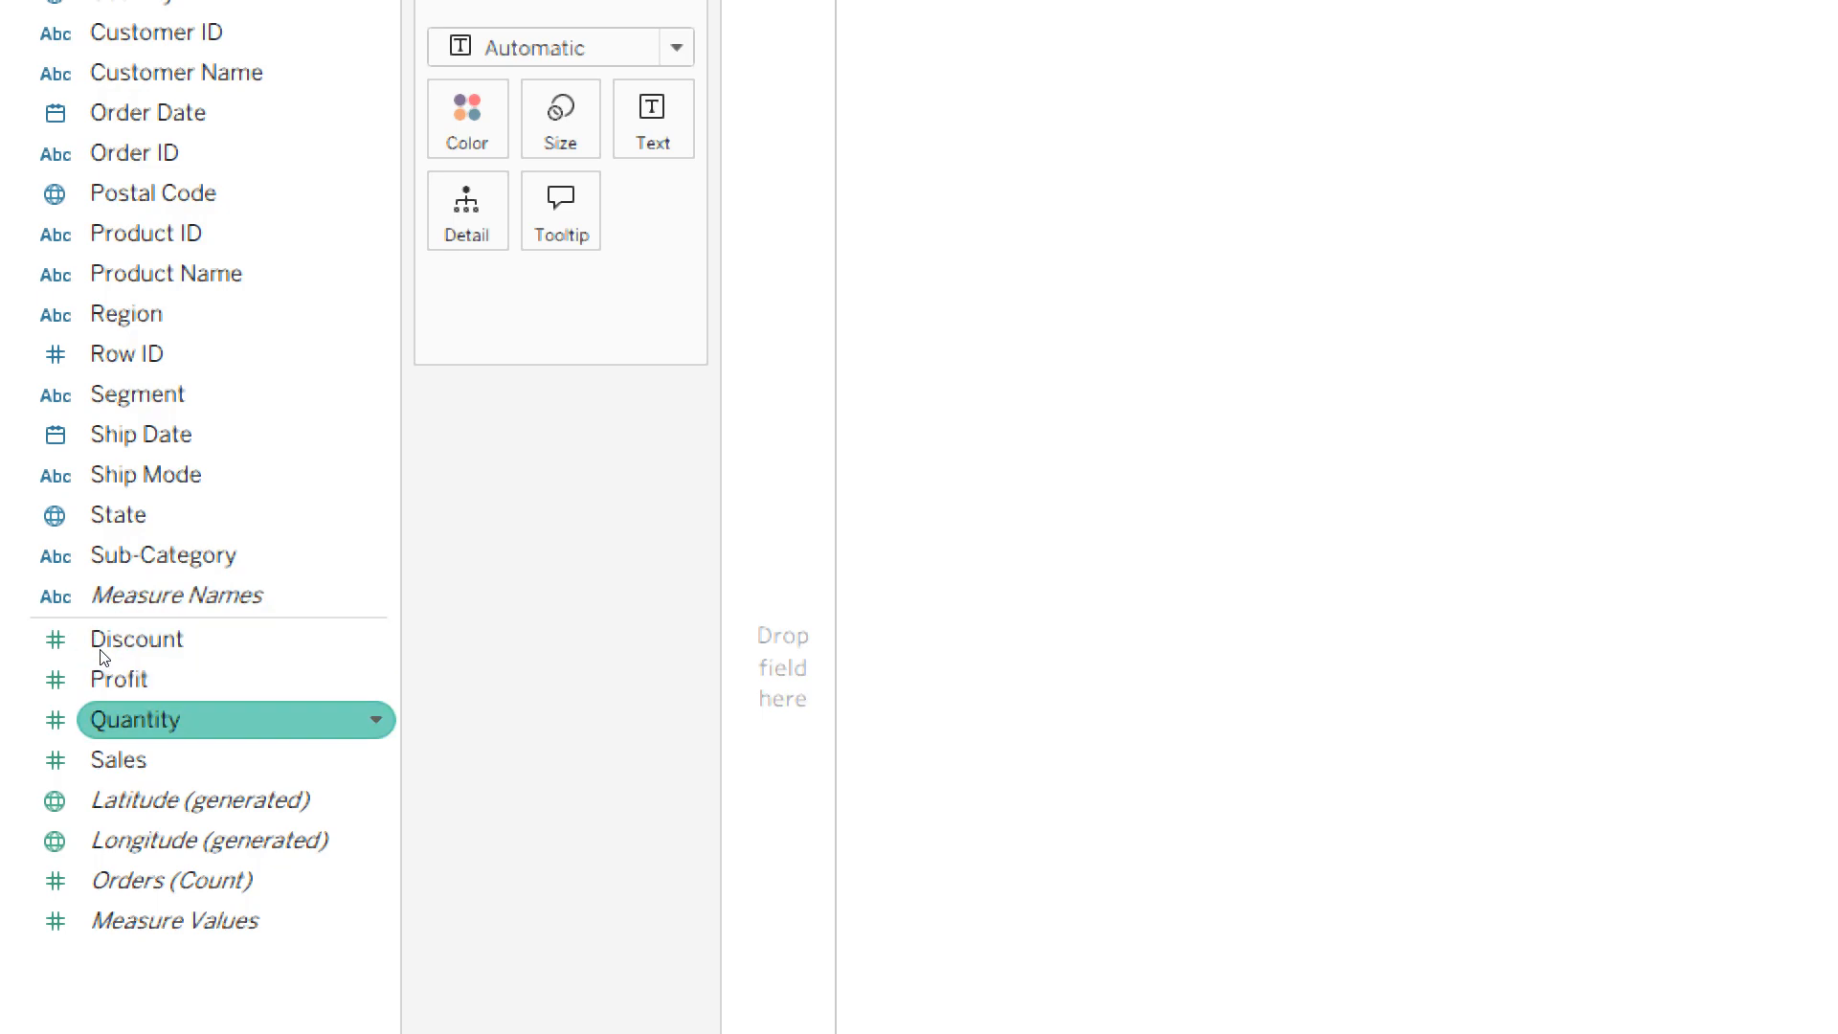
pyautogui.press('Down')
pyautogui.press('Down')
pyautogui.press('Down')
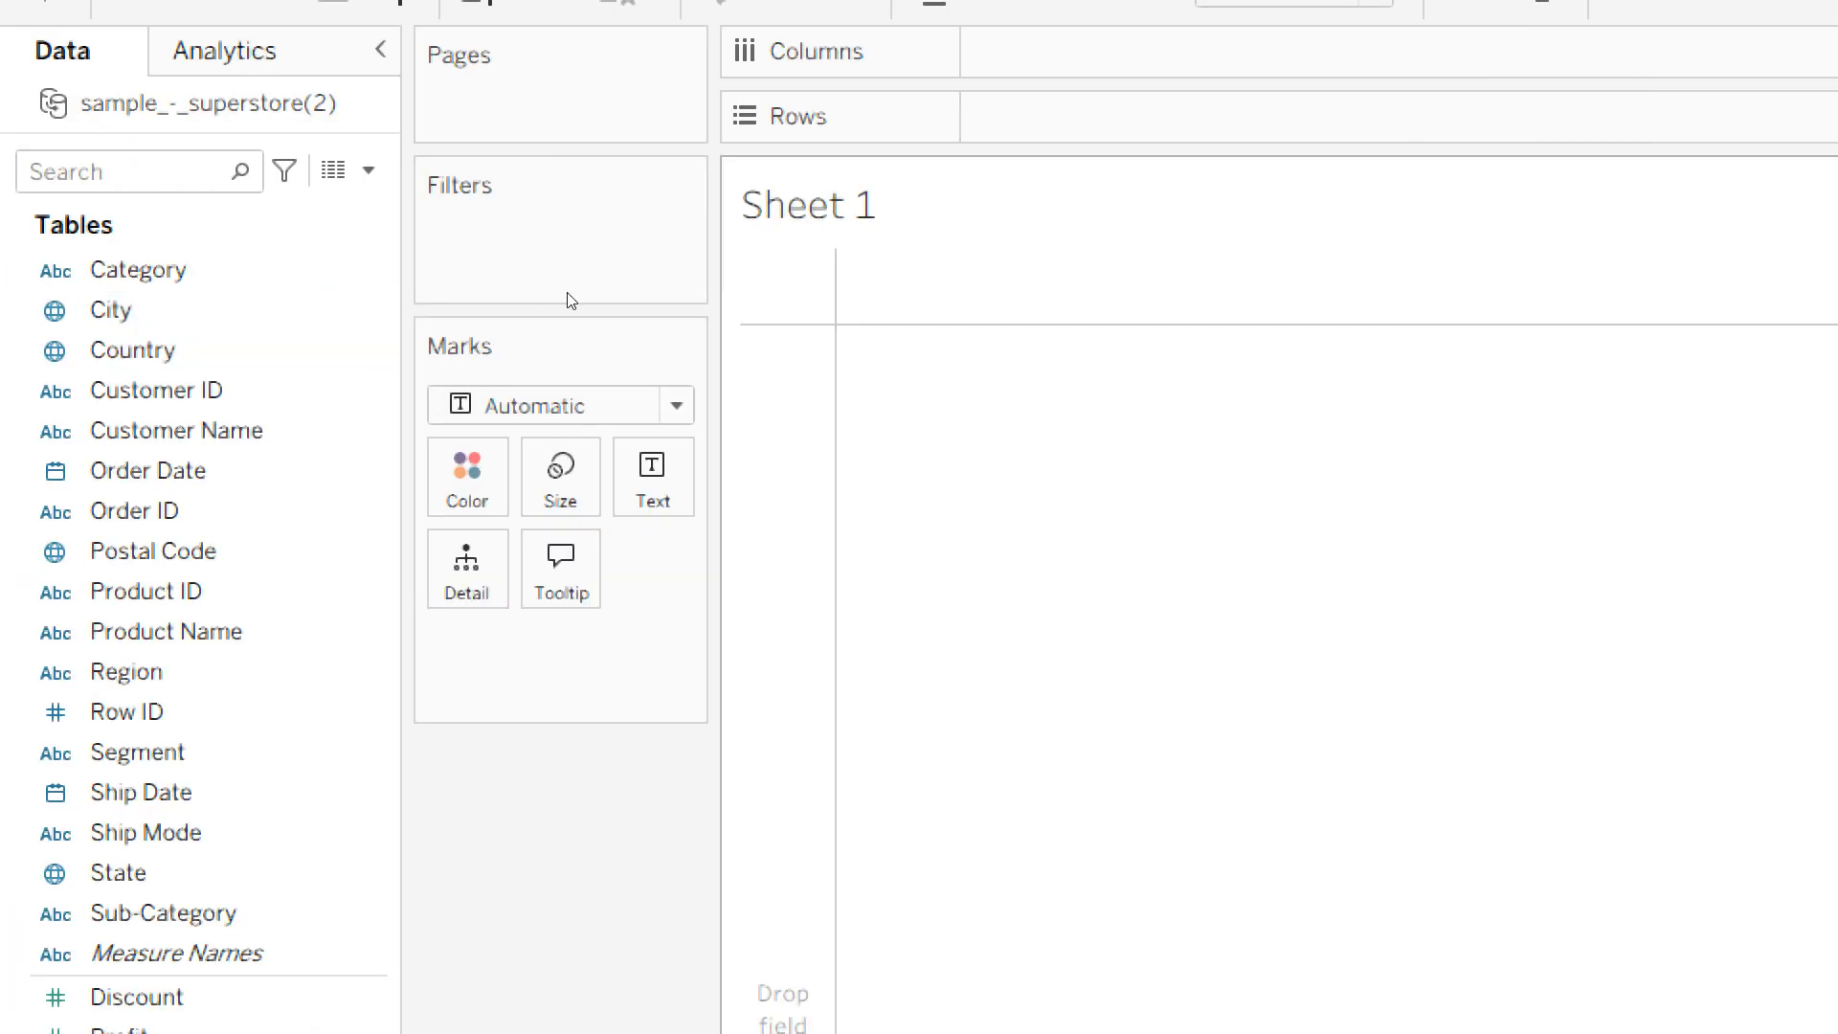
# - Examine the dimension fields of Sheet 1 from Category onward, including the location, date and text fields
pyautogui.click(216, 270)
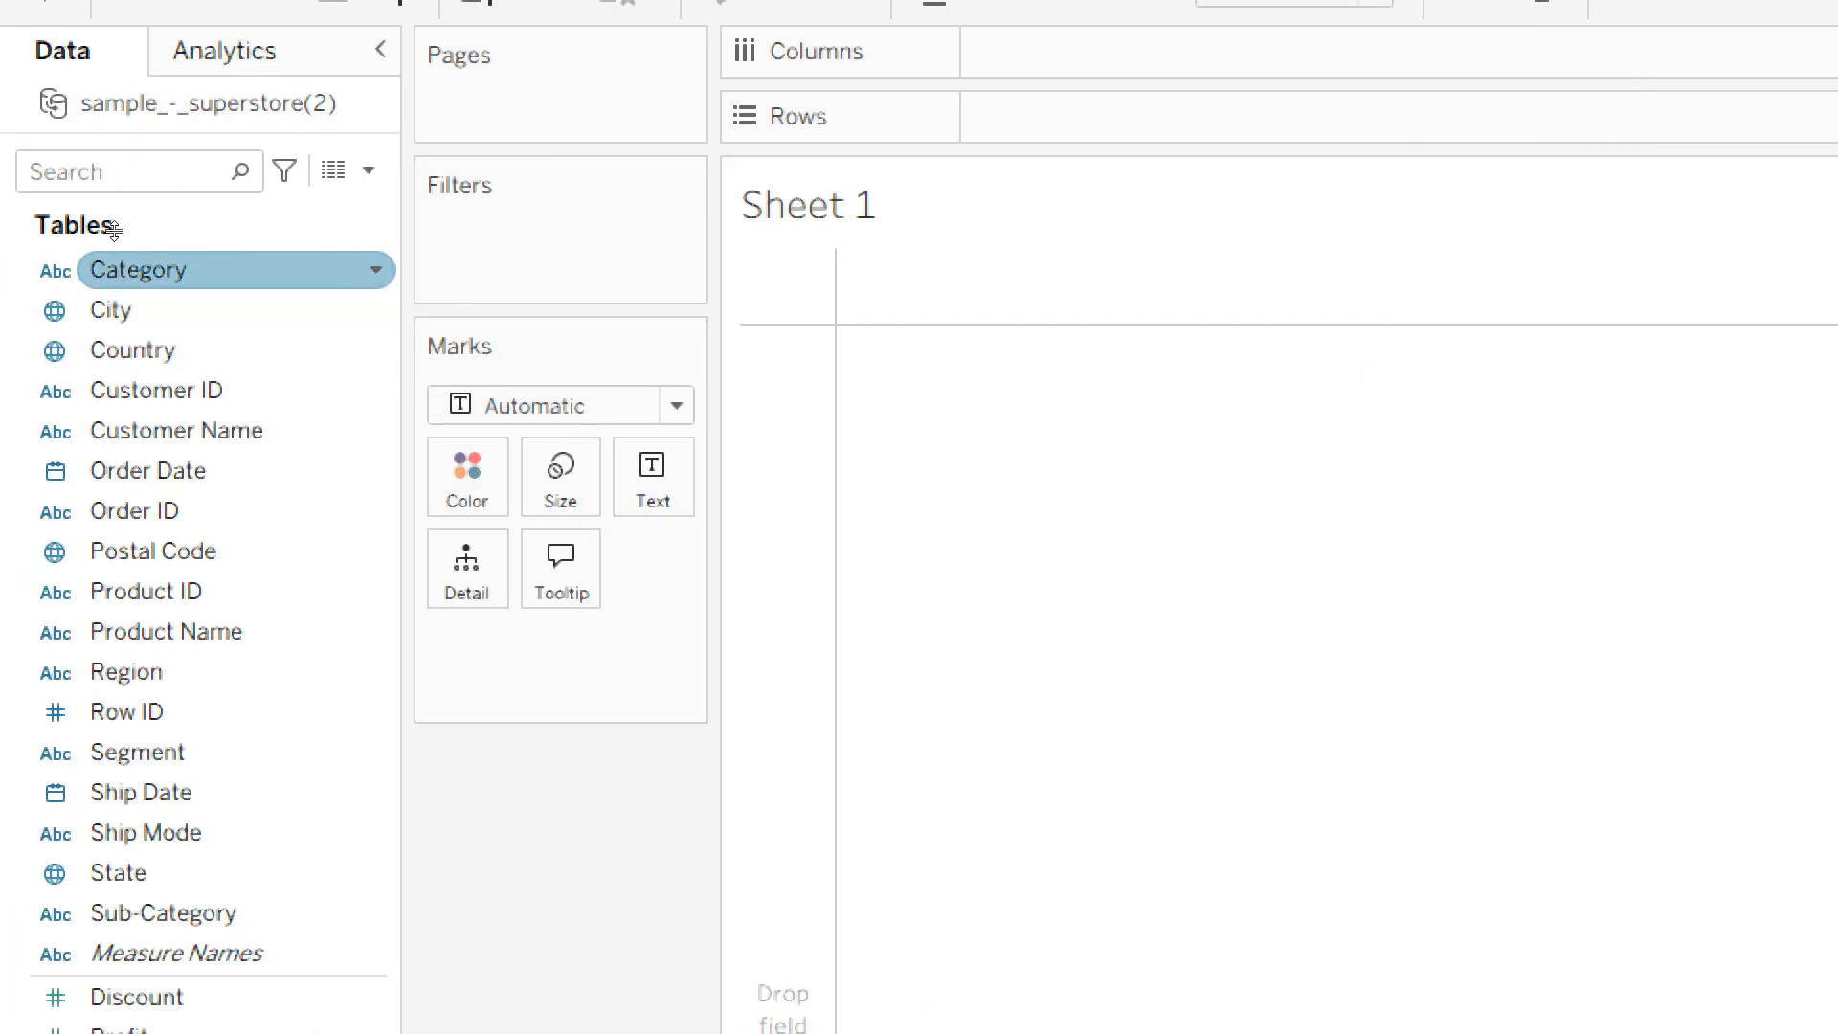
pyautogui.press('Down')
pyautogui.press('Down')
pyautogui.press('Down')
pyautogui.press('Down')
pyautogui.press('Down')
pyautogui.press('Down')
pyautogui.press('Down')
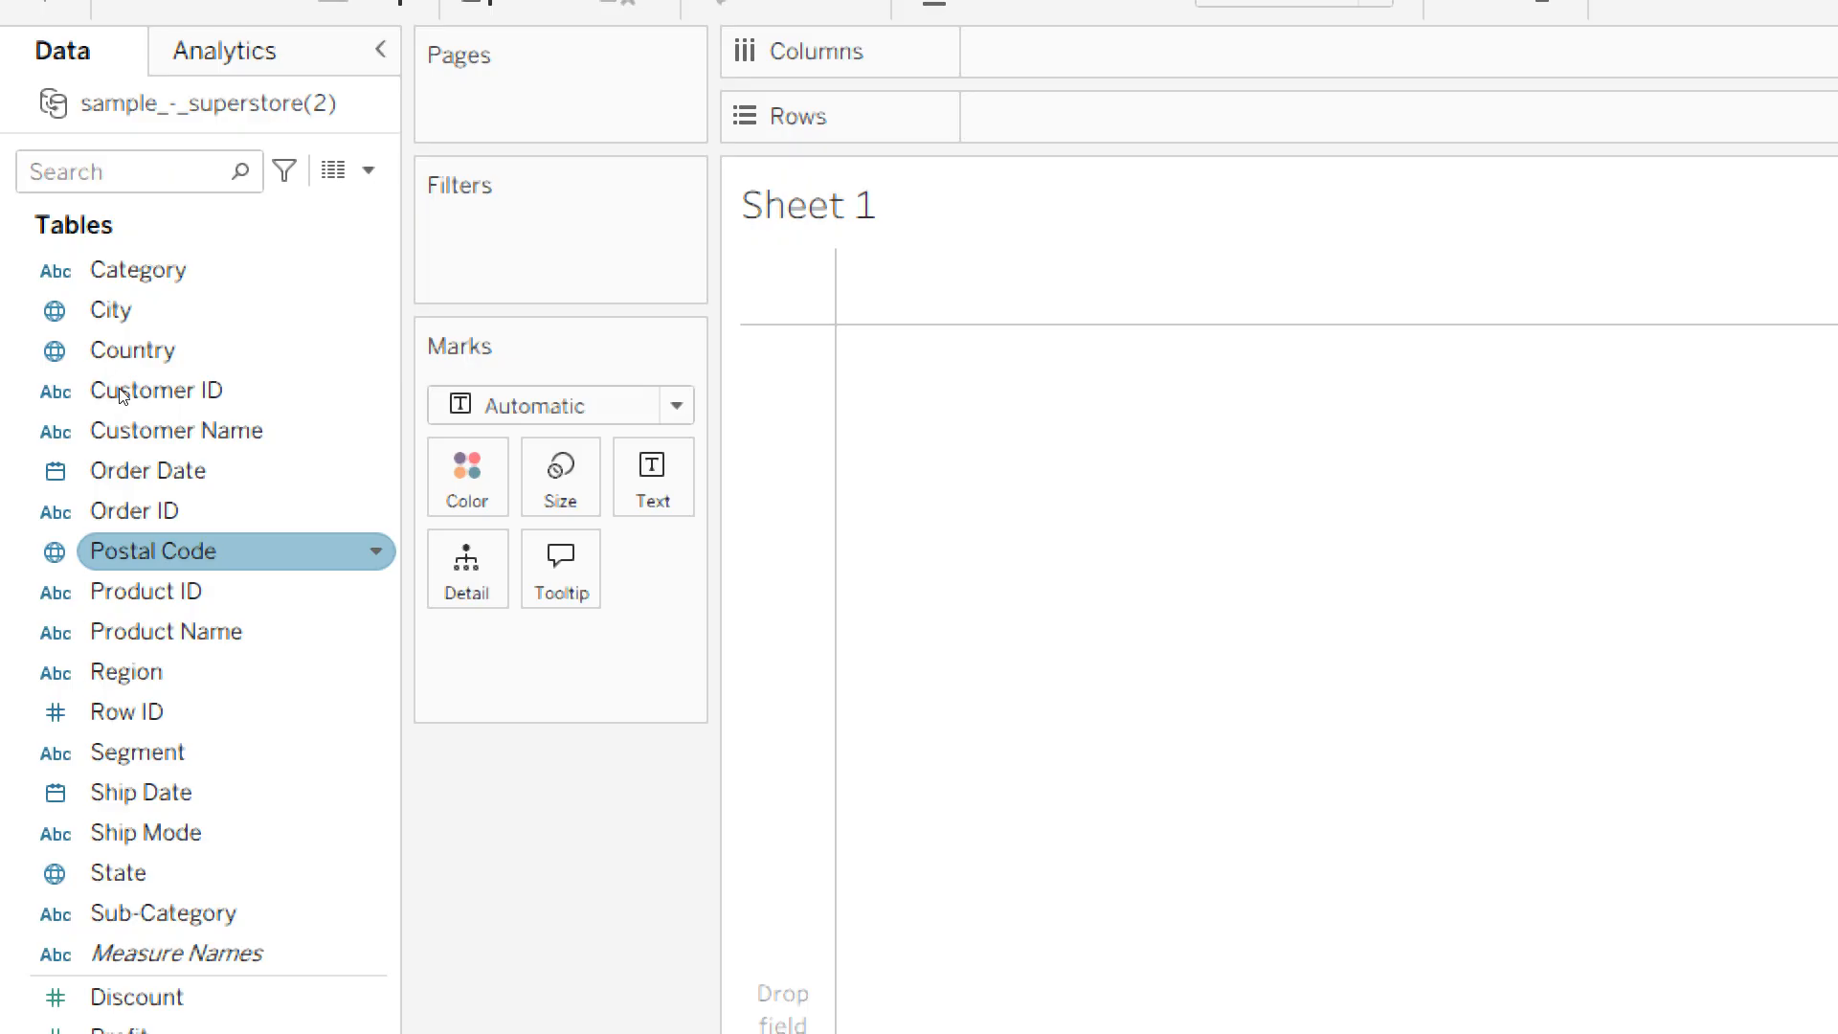
pyautogui.press('Down')
pyautogui.press('Up')
pyautogui.press('Down')
pyautogui.press('Down')
pyautogui.press('Down')
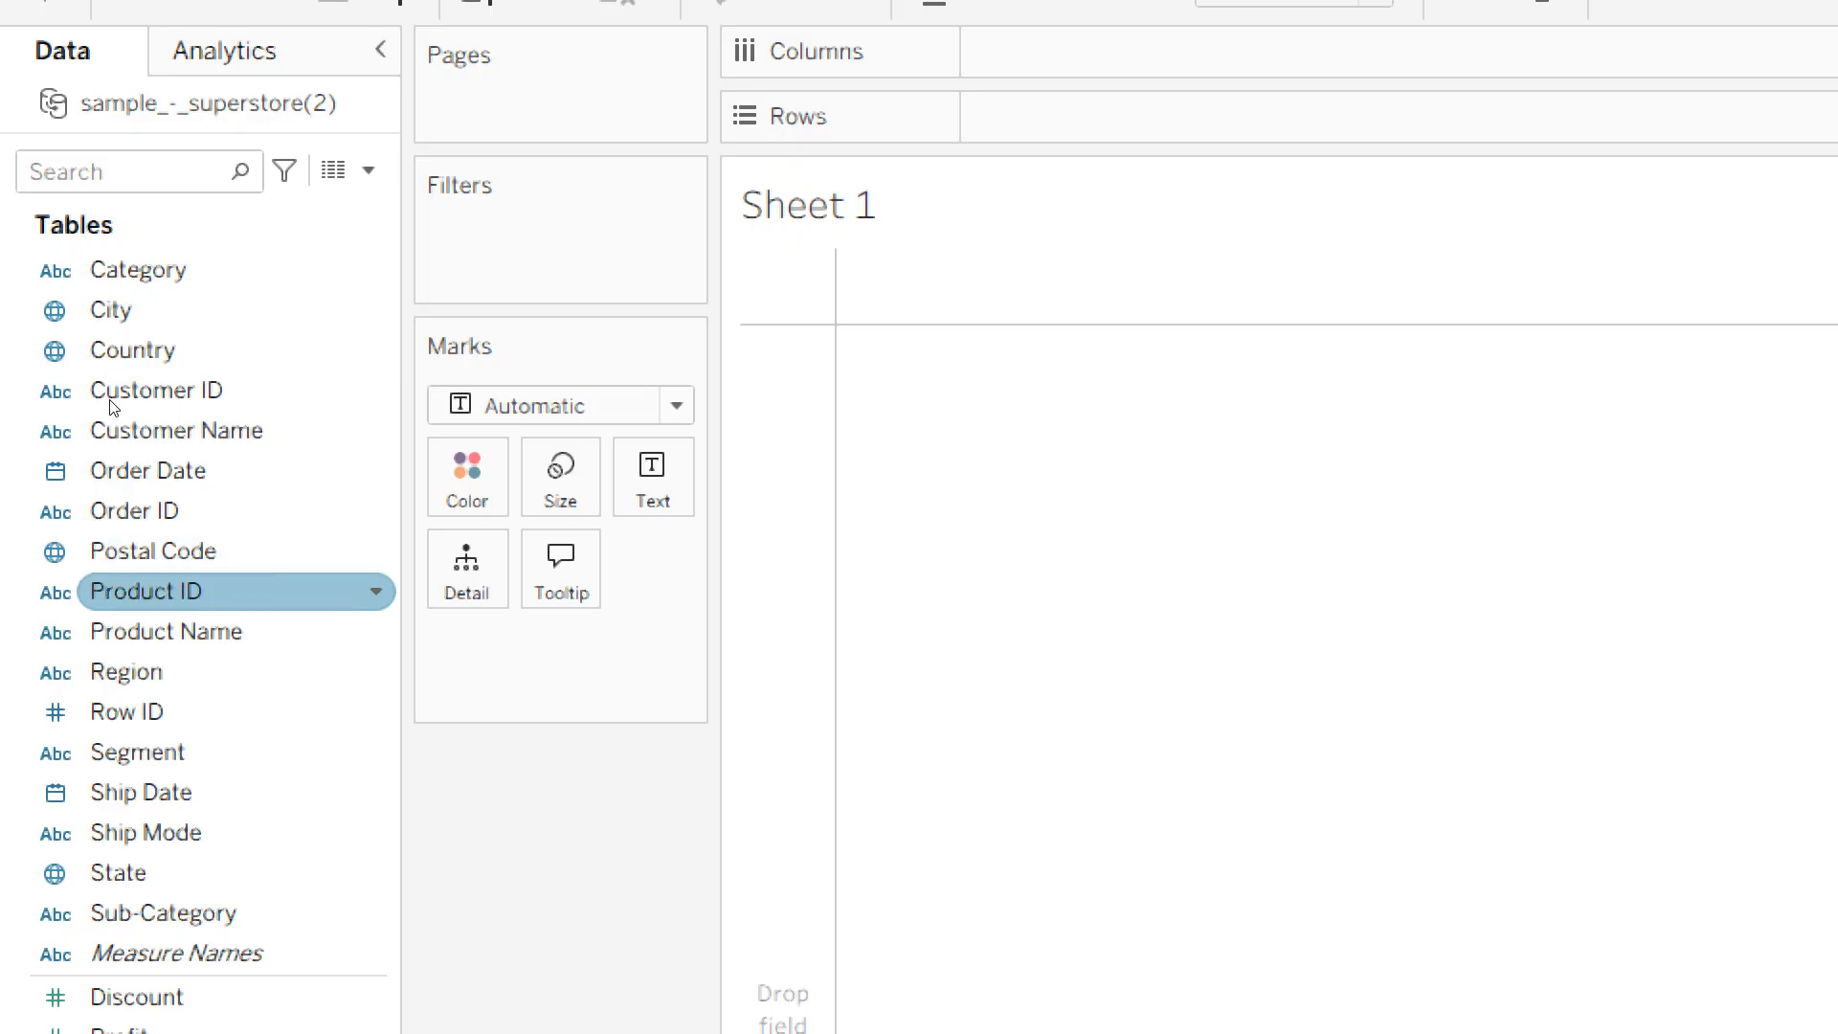
pyautogui.press('Down')
pyautogui.press('Down')
pyautogui.press('Down')
pyautogui.press('Up')
pyautogui.press('Up')
pyautogui.press('Up')
pyautogui.press('Up')
pyautogui.press('Up')
pyautogui.press('Up')
pyautogui.press('Up')
pyautogui.press('Up')
pyautogui.press('Up')
pyautogui.press('Up')
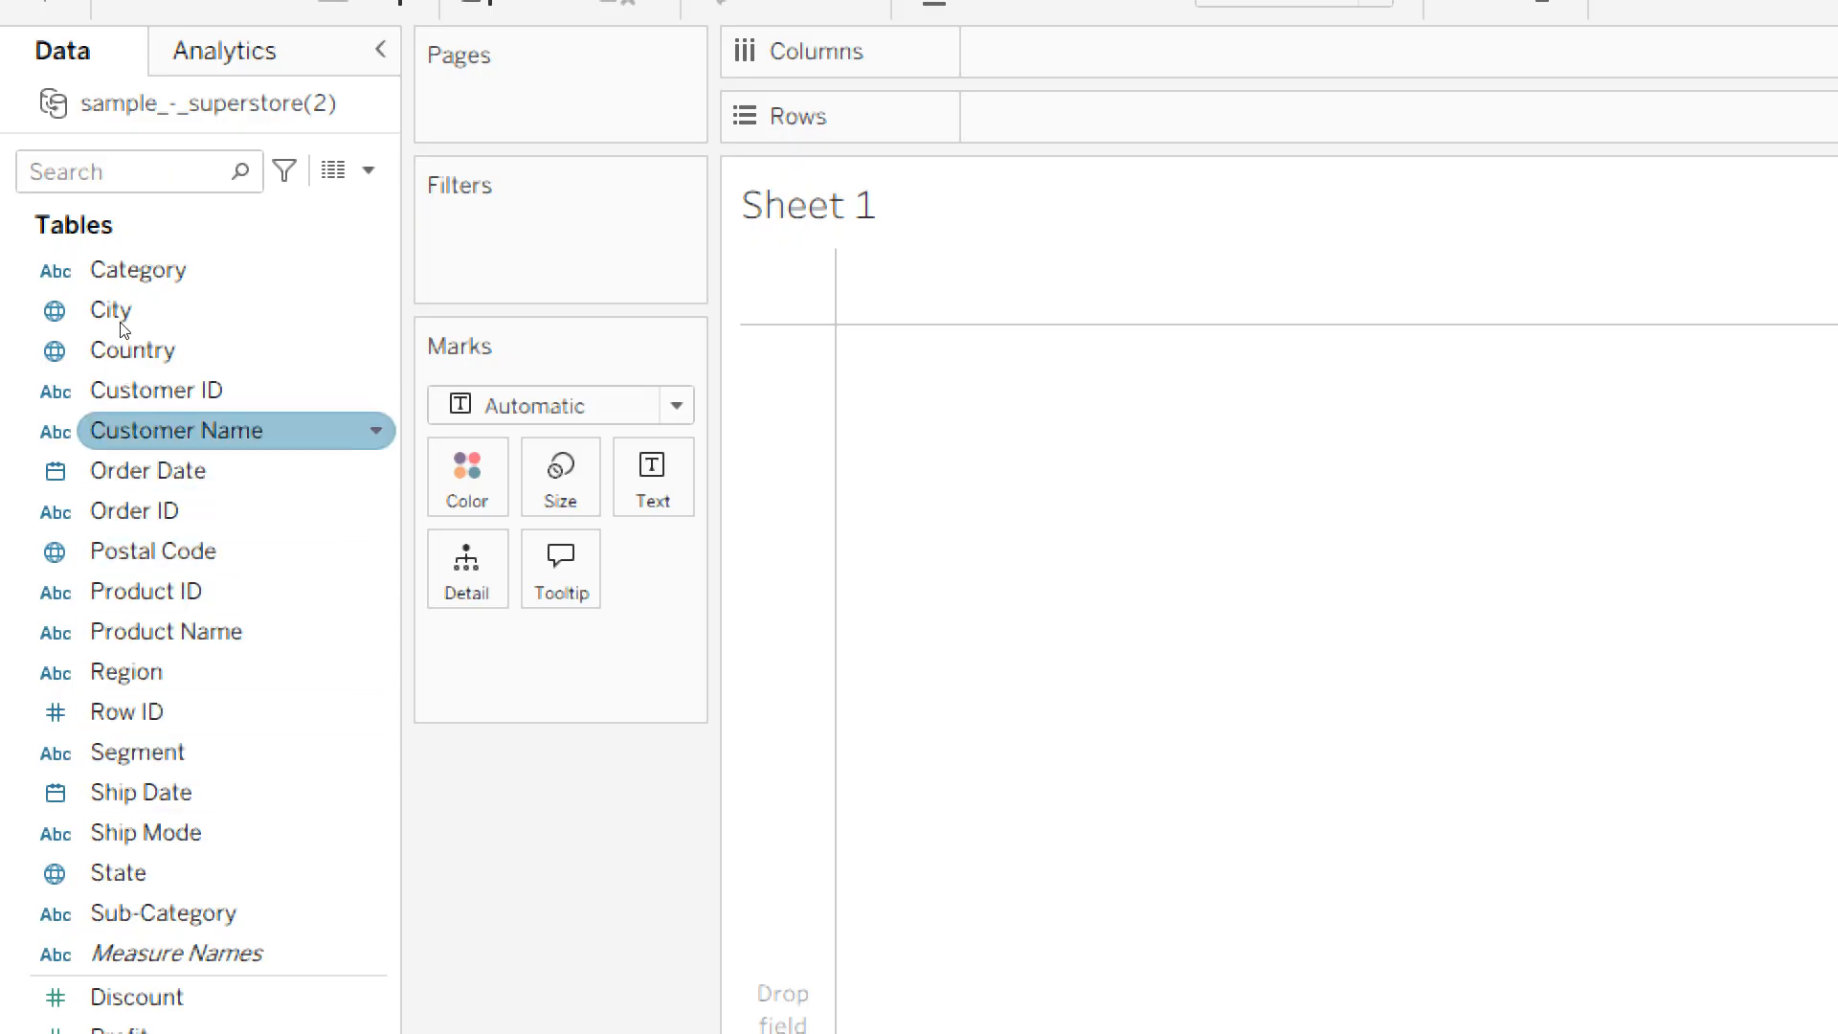
pyautogui.press('Down')
pyautogui.press('Down')
pyautogui.press('Down')
pyautogui.press('Down')
pyautogui.press('Down')
pyautogui.press('Down')
pyautogui.press('Down')
pyautogui.press('Down')
pyautogui.press('Down')
pyautogui.press('Down')
pyautogui.press('Down')
pyautogui.press('Down')
pyautogui.press('Down')
pyautogui.press('Down')
pyautogui.press('Down')
pyautogui.press('Down')
pyautogui.press('Down')
pyautogui.press('Down')
pyautogui.press('Down')
pyautogui.press('Down')
pyautogui.press('Up')
pyautogui.press('Up')
pyautogui.press('Up')
pyautogui.press('Up')
pyautogui.press('Up')
pyautogui.press('Up')
pyautogui.press('Up')
pyautogui.press('Up')
pyautogui.press('Up')
pyautogui.press('Up')
pyautogui.press('Up')
pyautogui.press('Up')
pyautogui.press('Up')
pyautogui.press('Up')
pyautogui.press('Up')
pyautogui.press('Up')
pyautogui.press('Up')
pyautogui.press('Up')
pyautogui.press('Up')
pyautogui.press('Up')
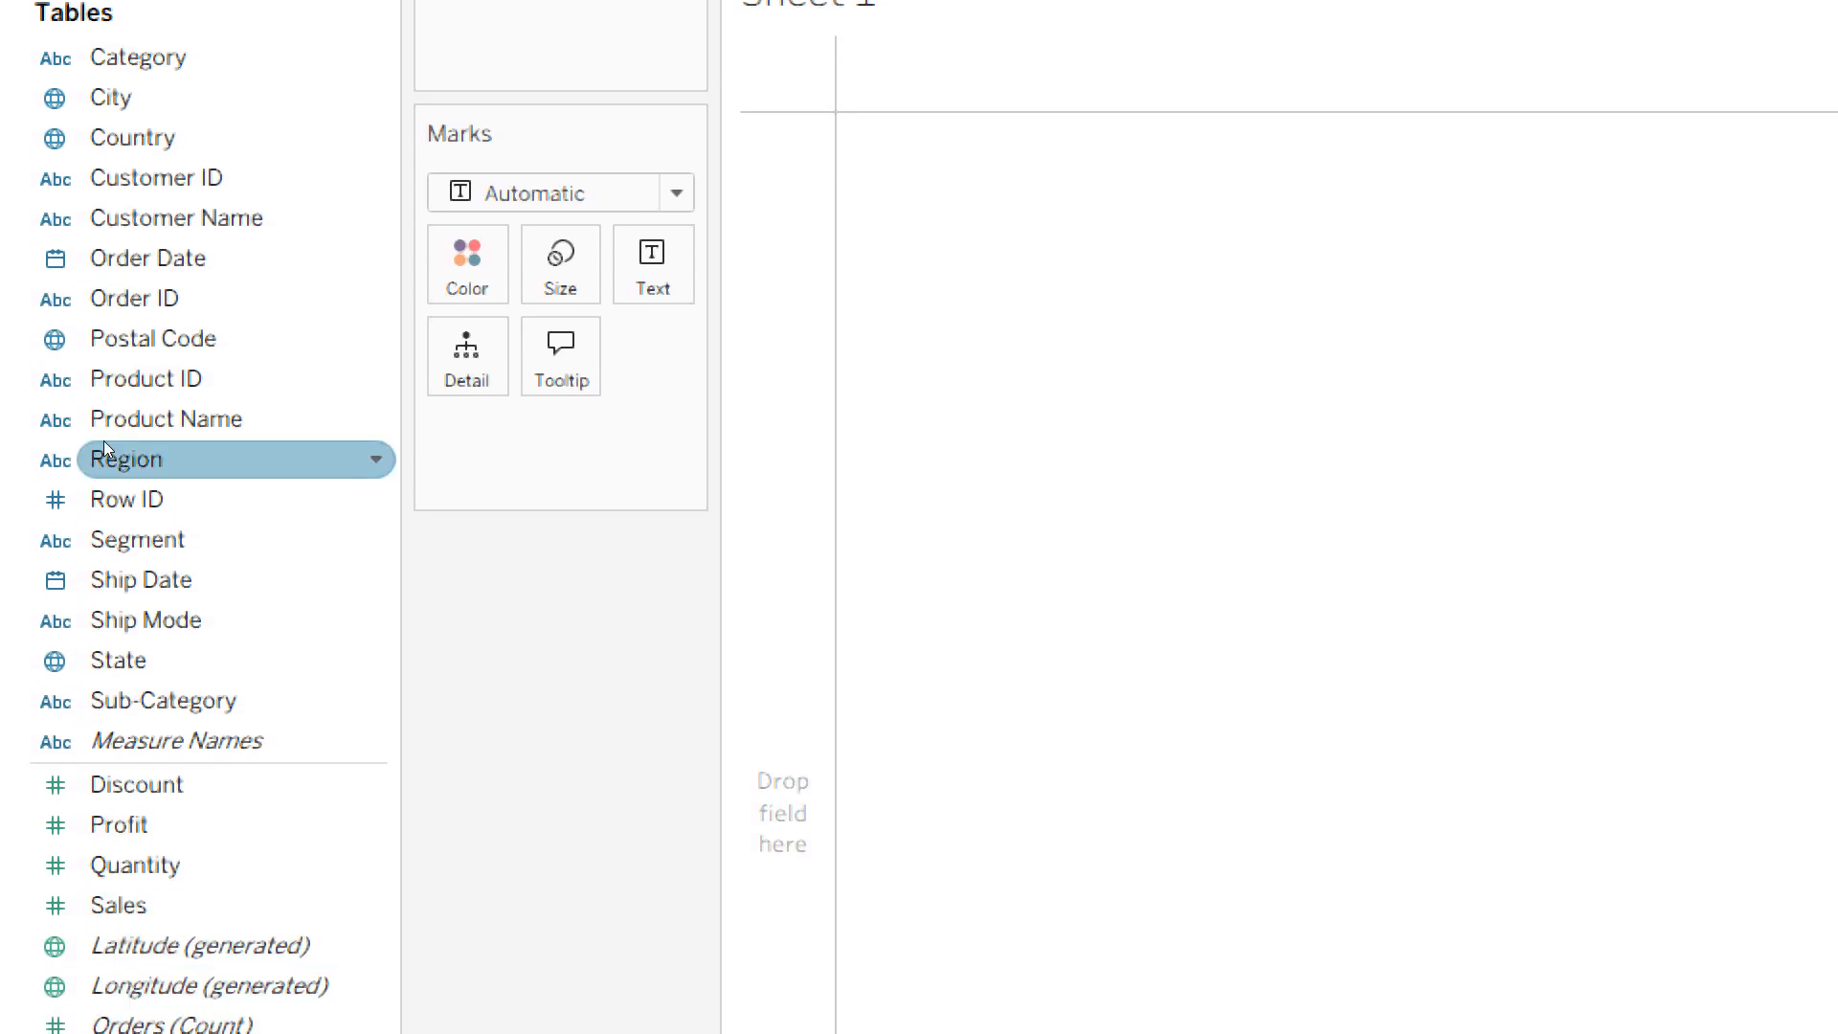
pyautogui.press('Up')
pyautogui.press('Up')
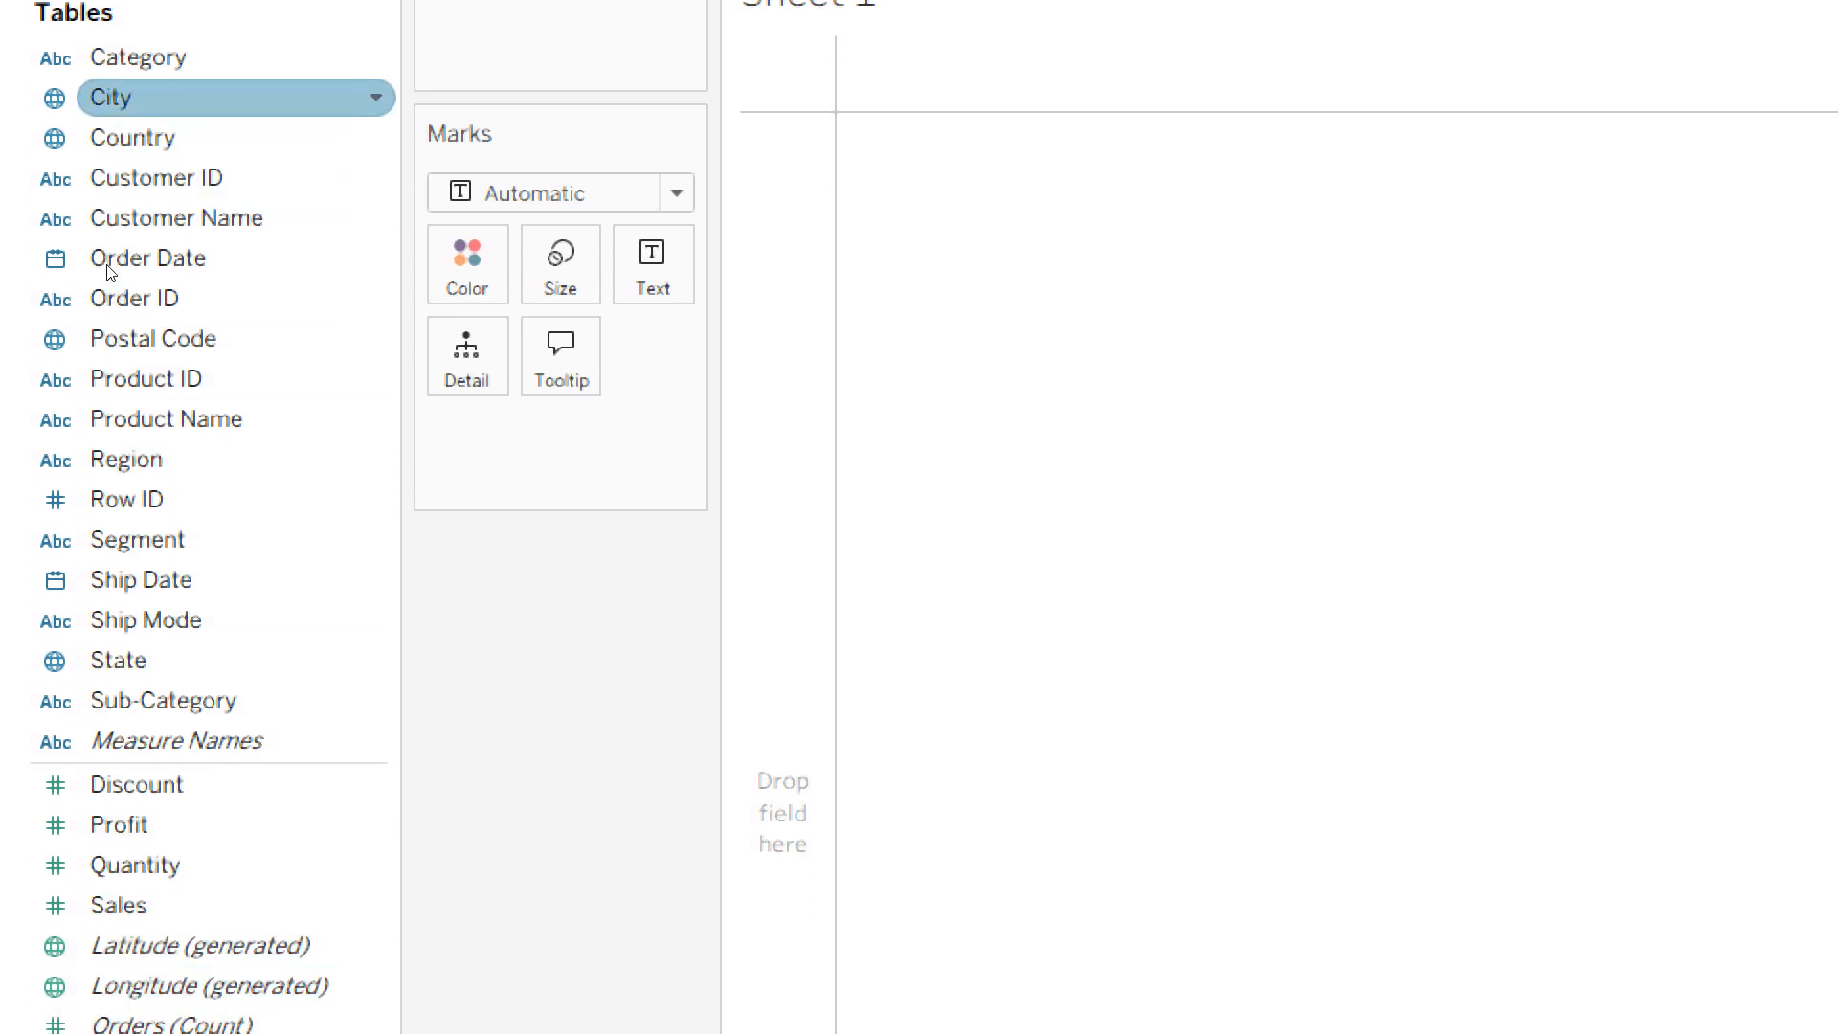
# - Add the City field to Sheet 1 as a map and check the options of the generated Longitude field without applying any
pyautogui.moveTo(109, 271); pyautogui.dragTo(526, 327)
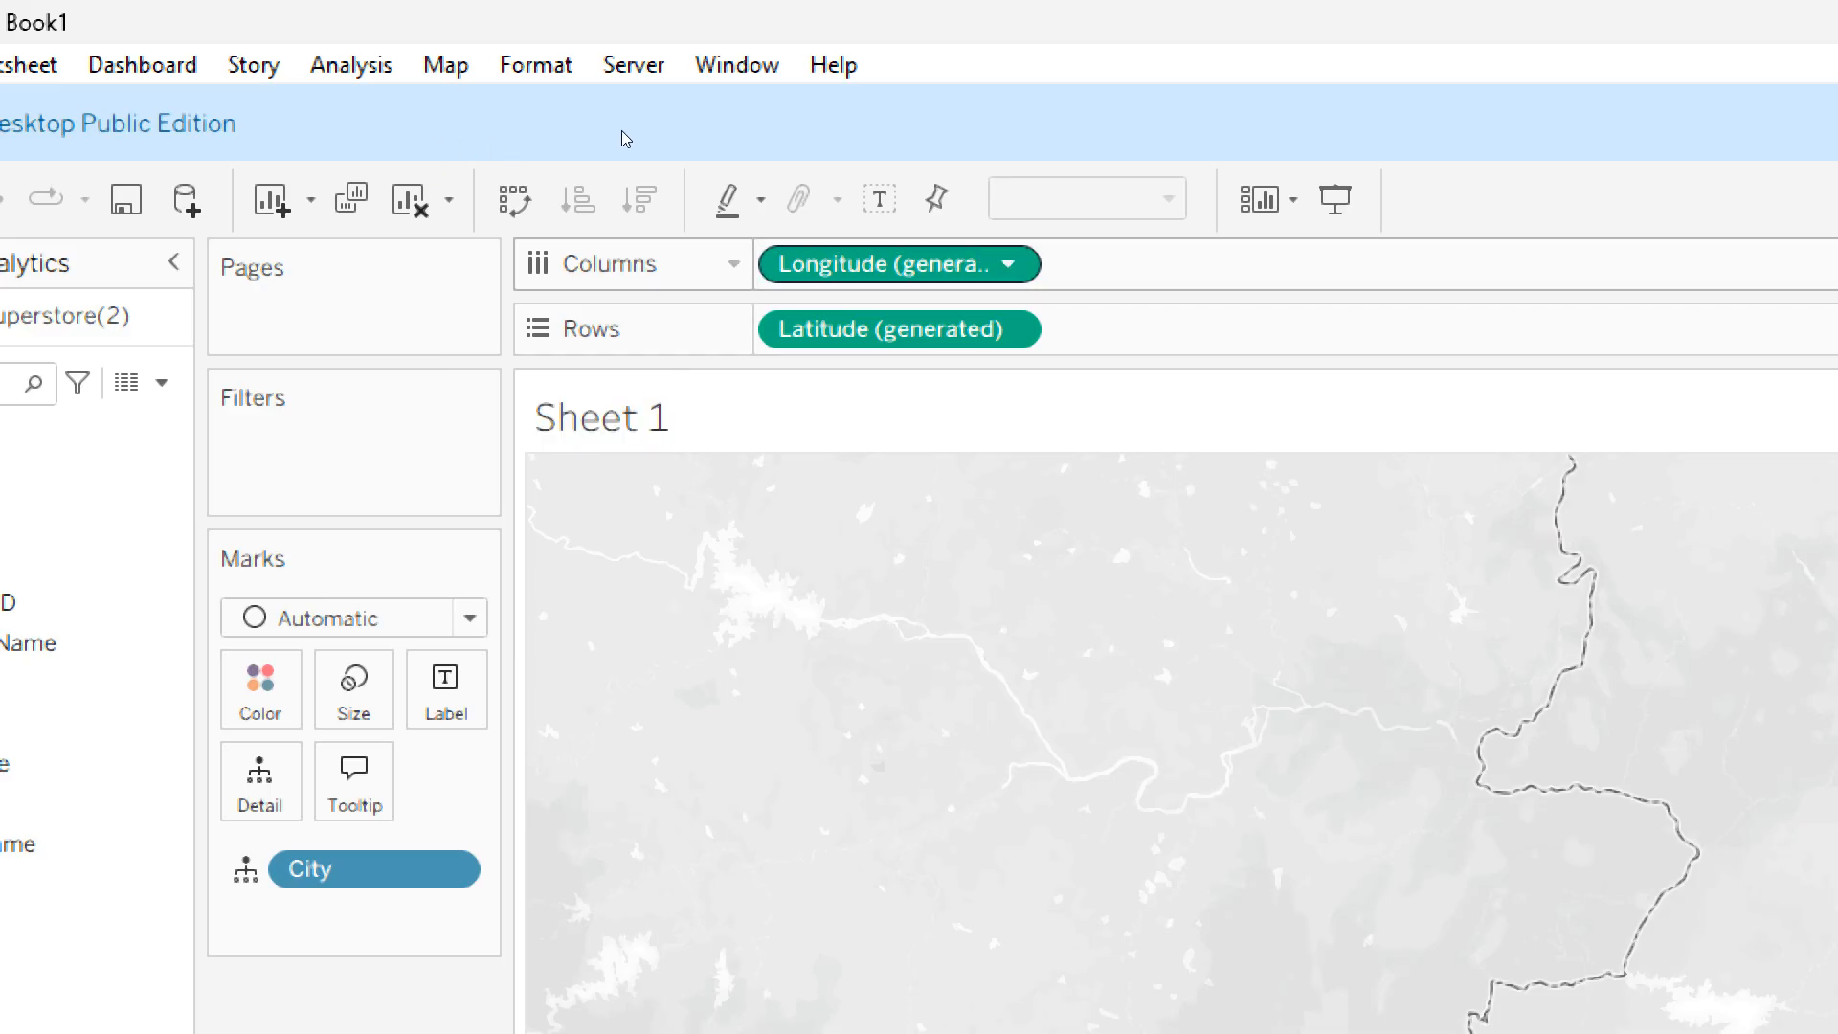
pyautogui.click(1008, 264)
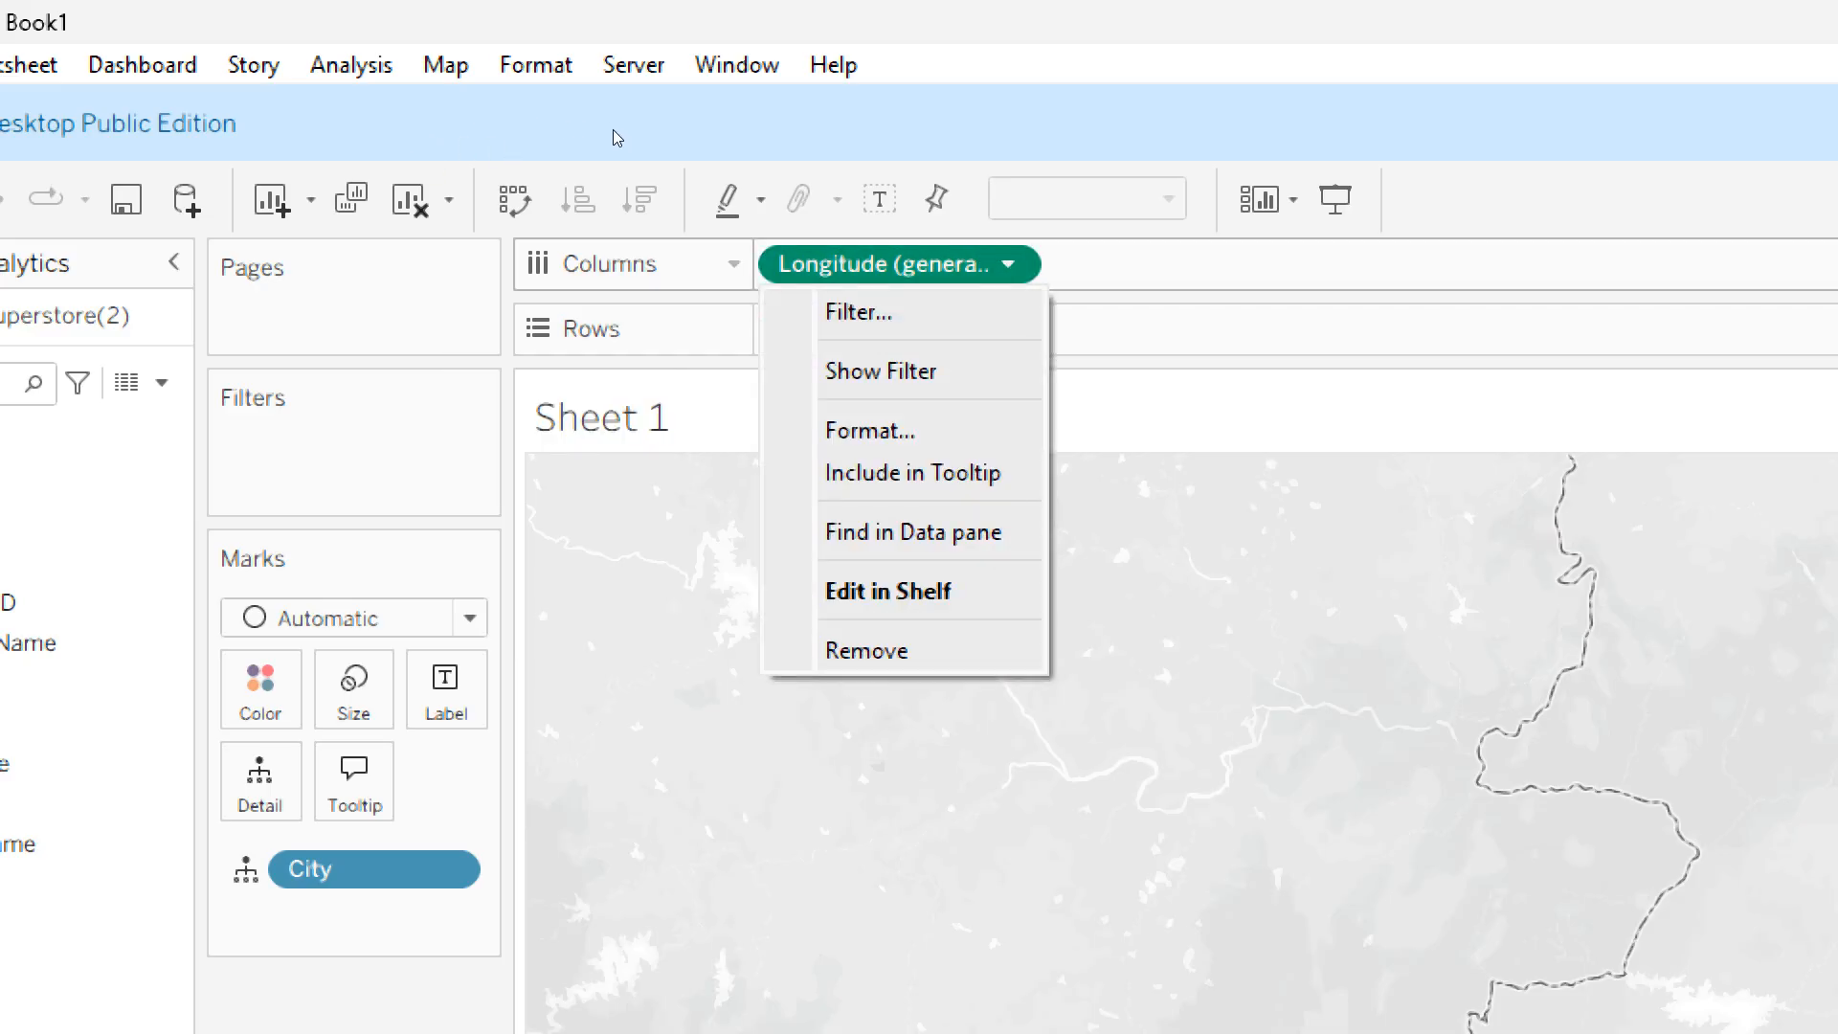
pyautogui.click(757, 136)
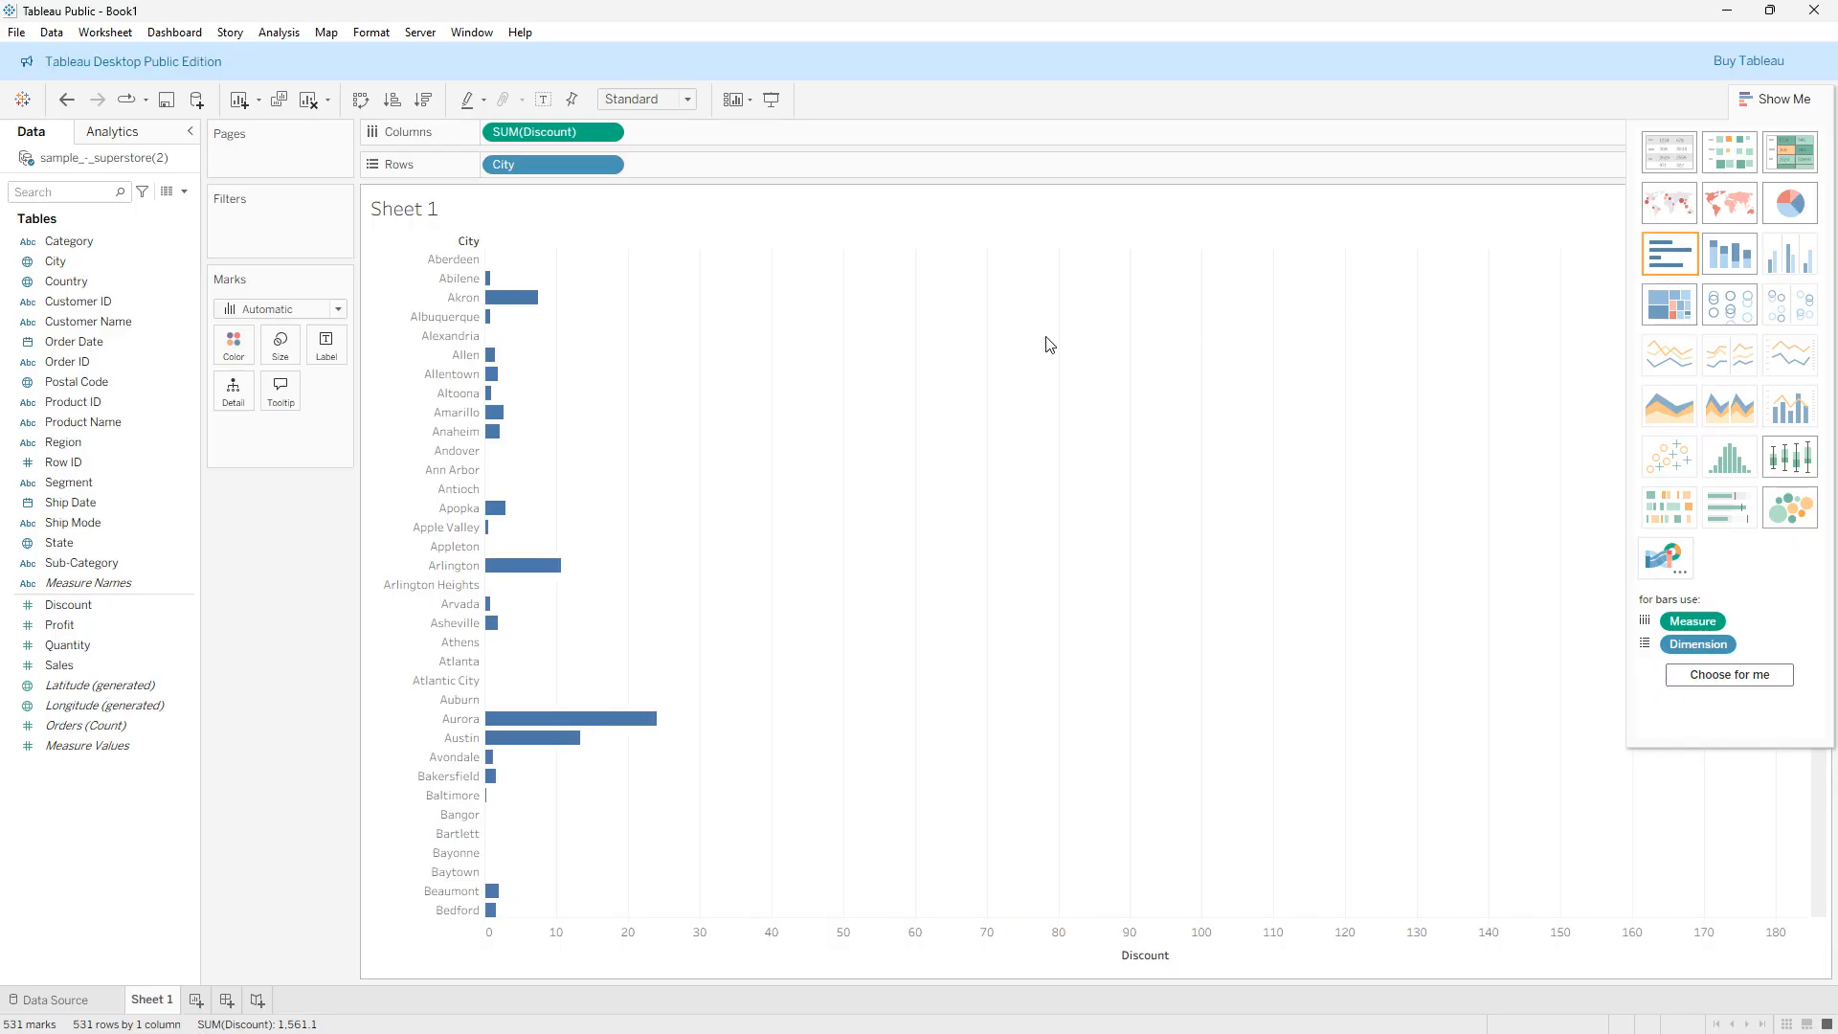
# - Switch the chart of summed Discount by City to stacked bars
pyautogui.click(1749, 257)
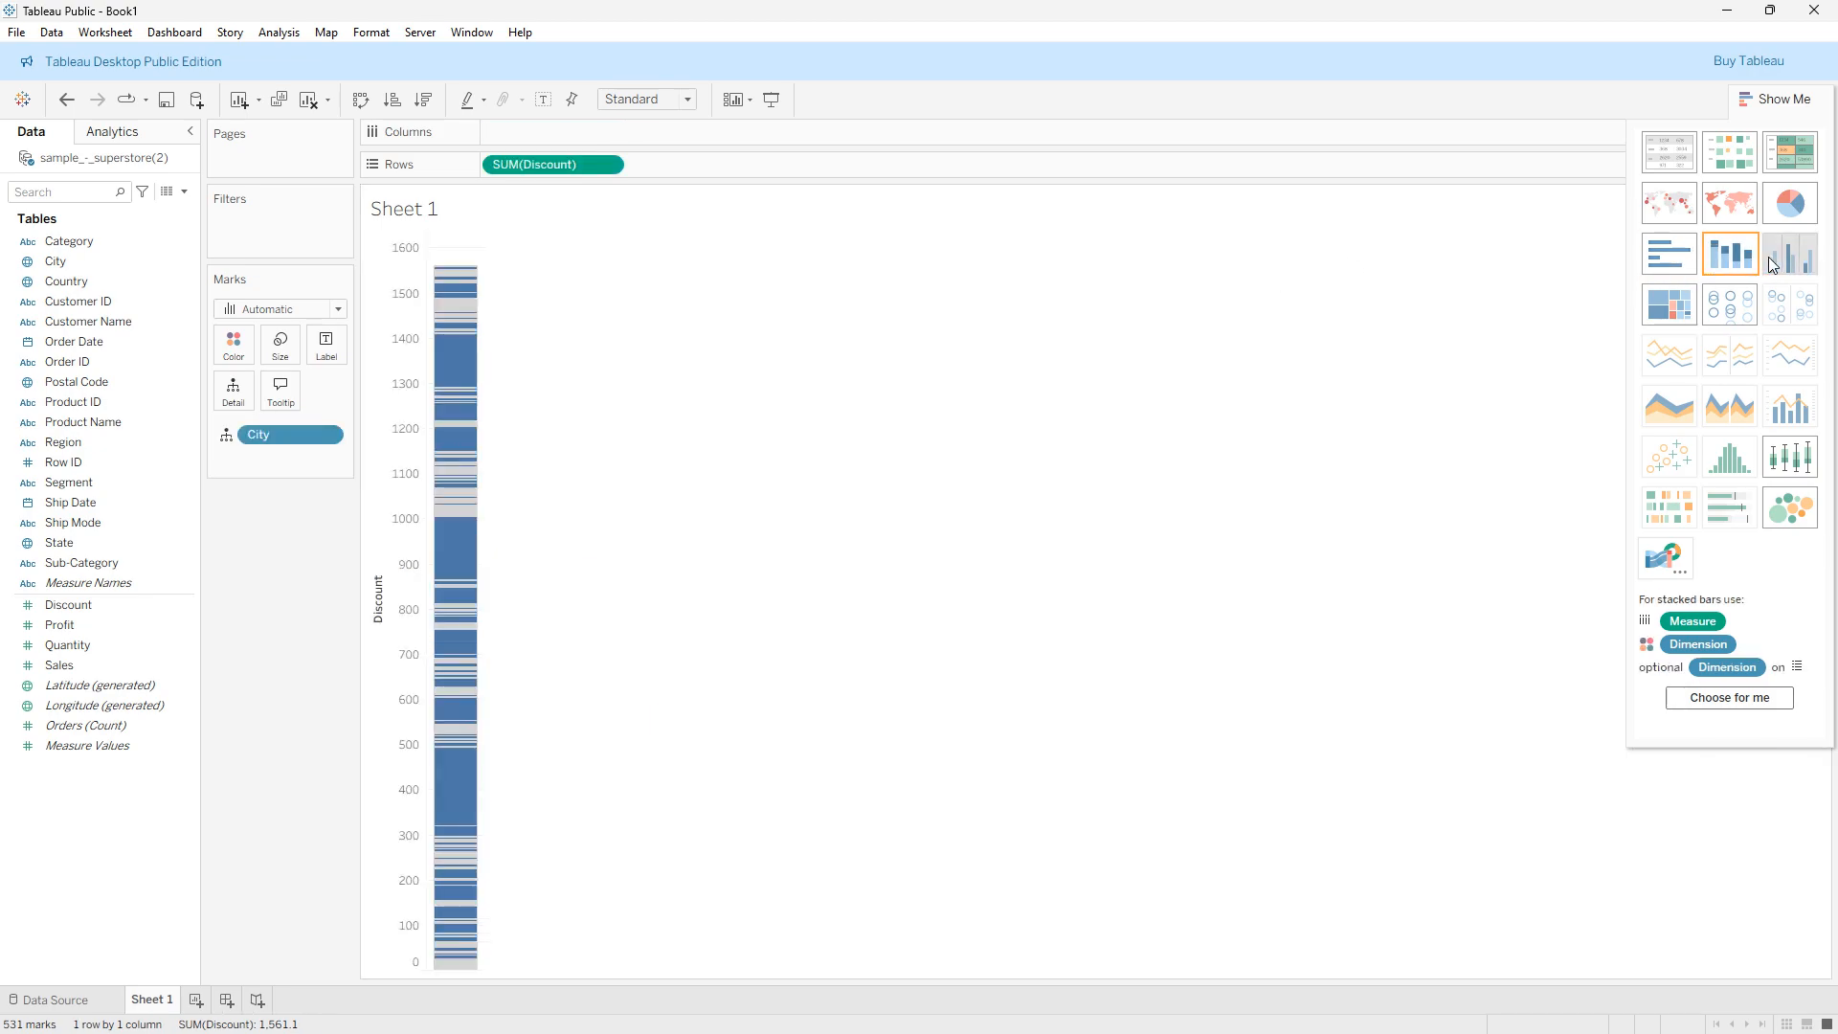
# - Switch the chart of summed Discount by City in Sheet 1 to a treemap
pyautogui.click(1770, 263)
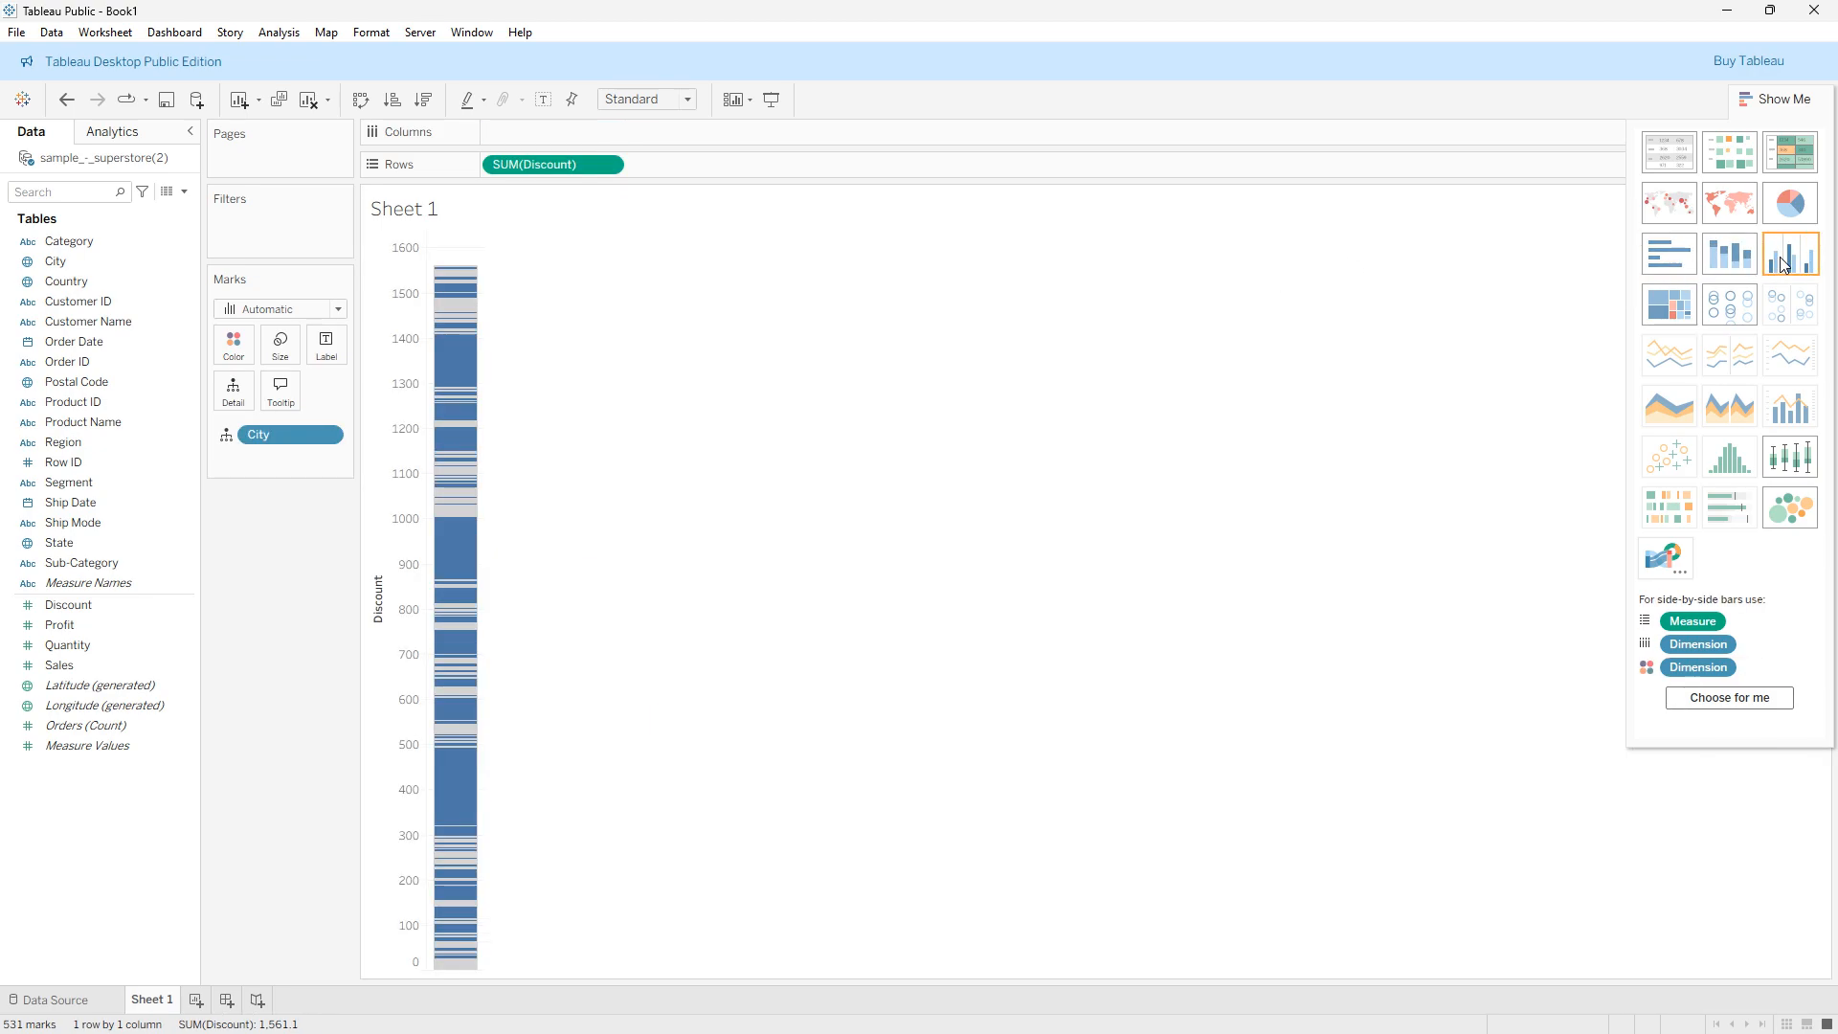
pyautogui.click(1670, 304)
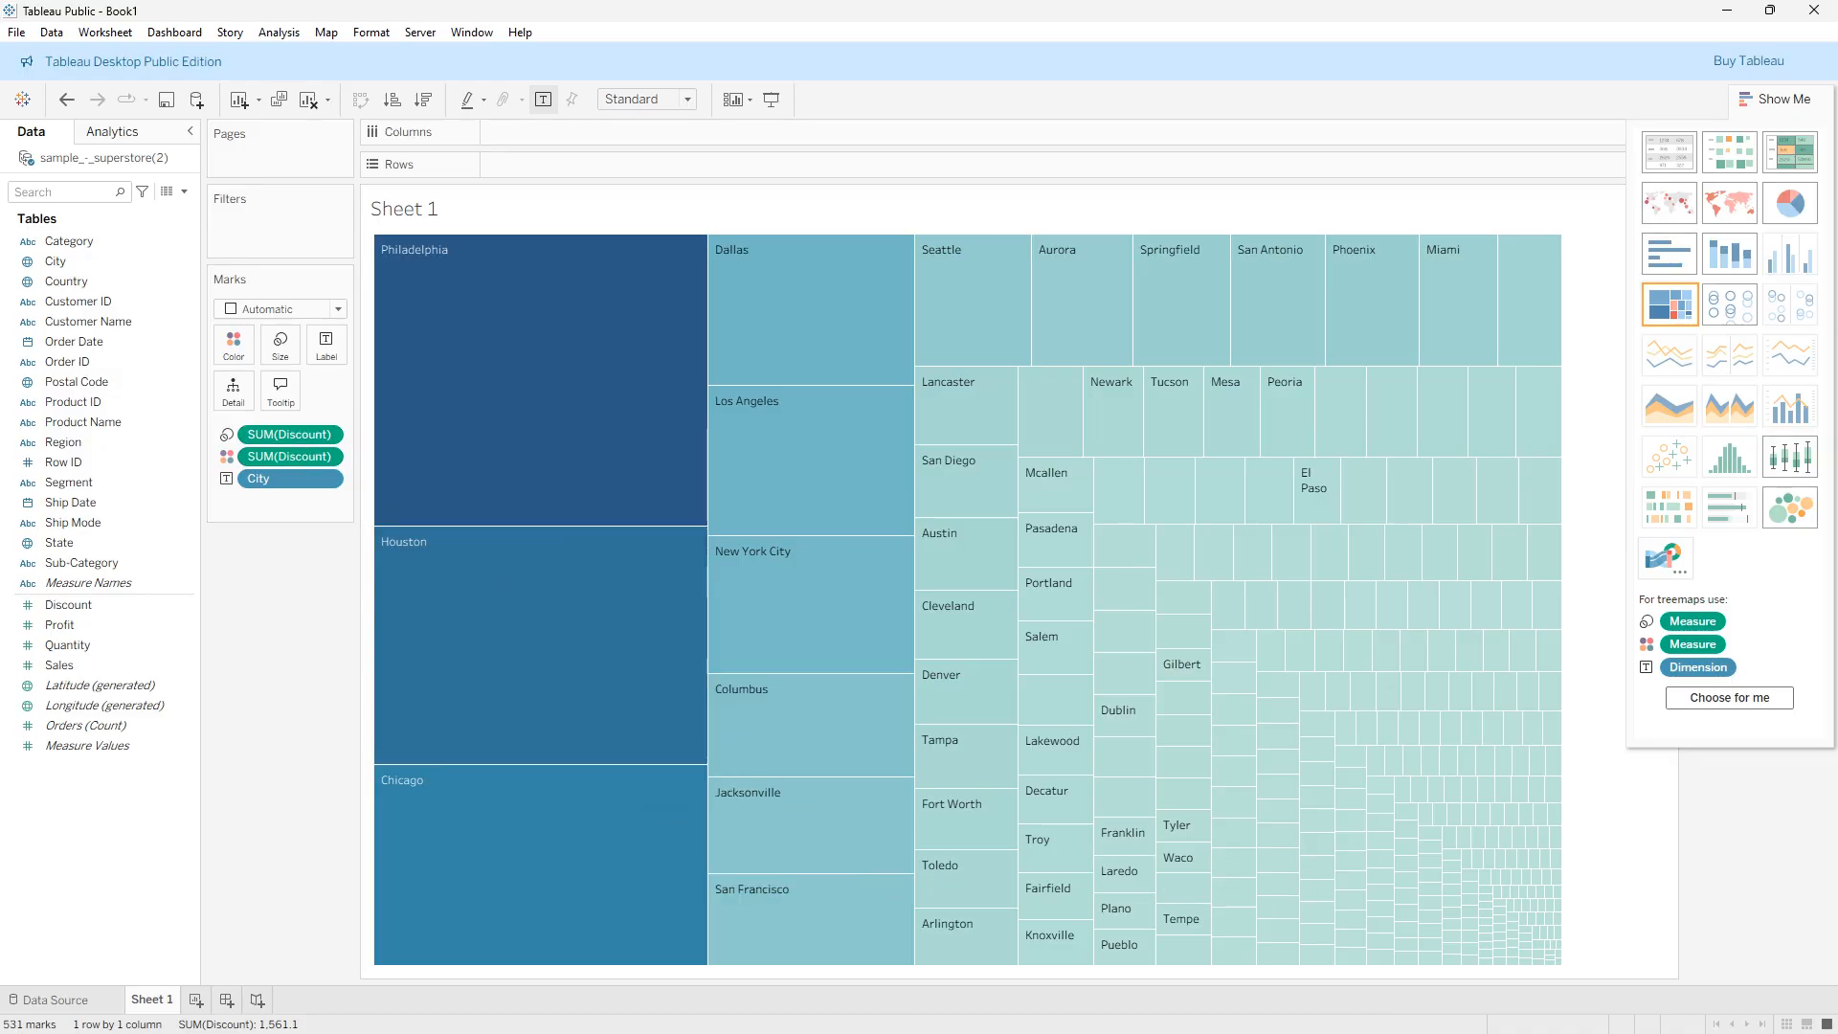
# - Change the aggregation of the Discount field that sizes the treemap's rectangles to Average
pyautogui.click(1473, 1015)
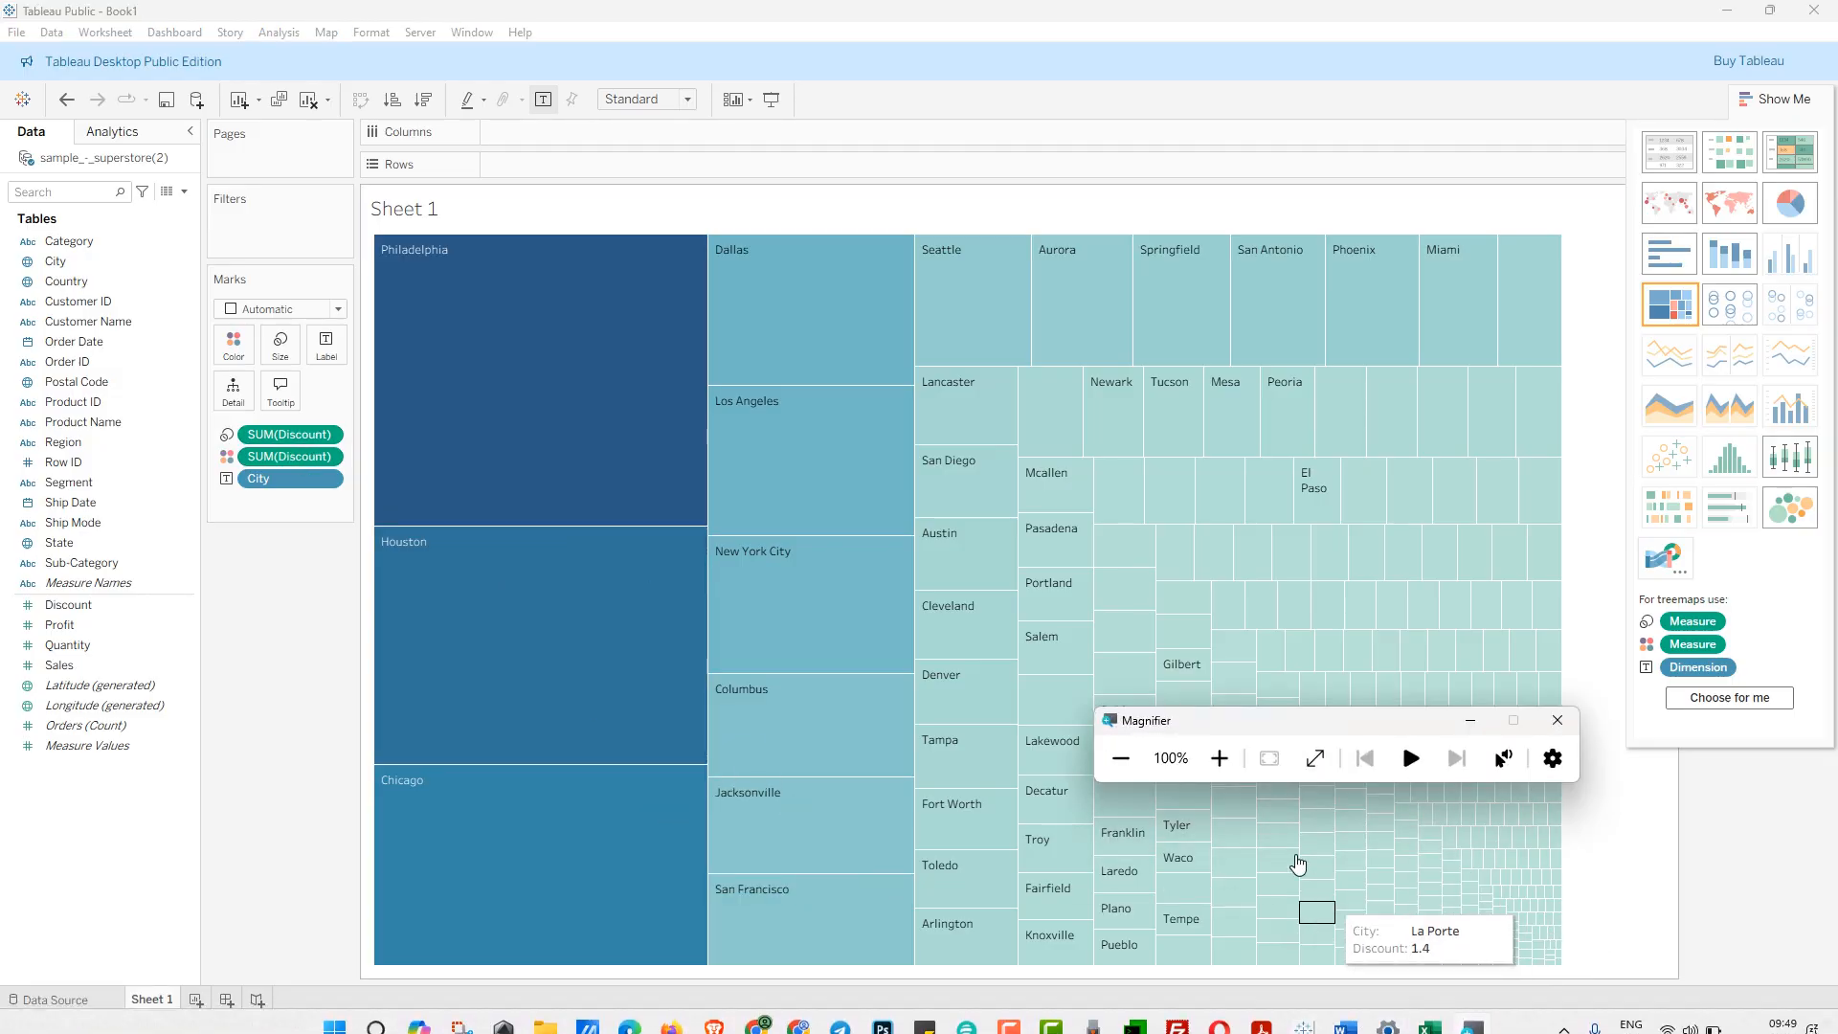
pyautogui.click(1218, 756)
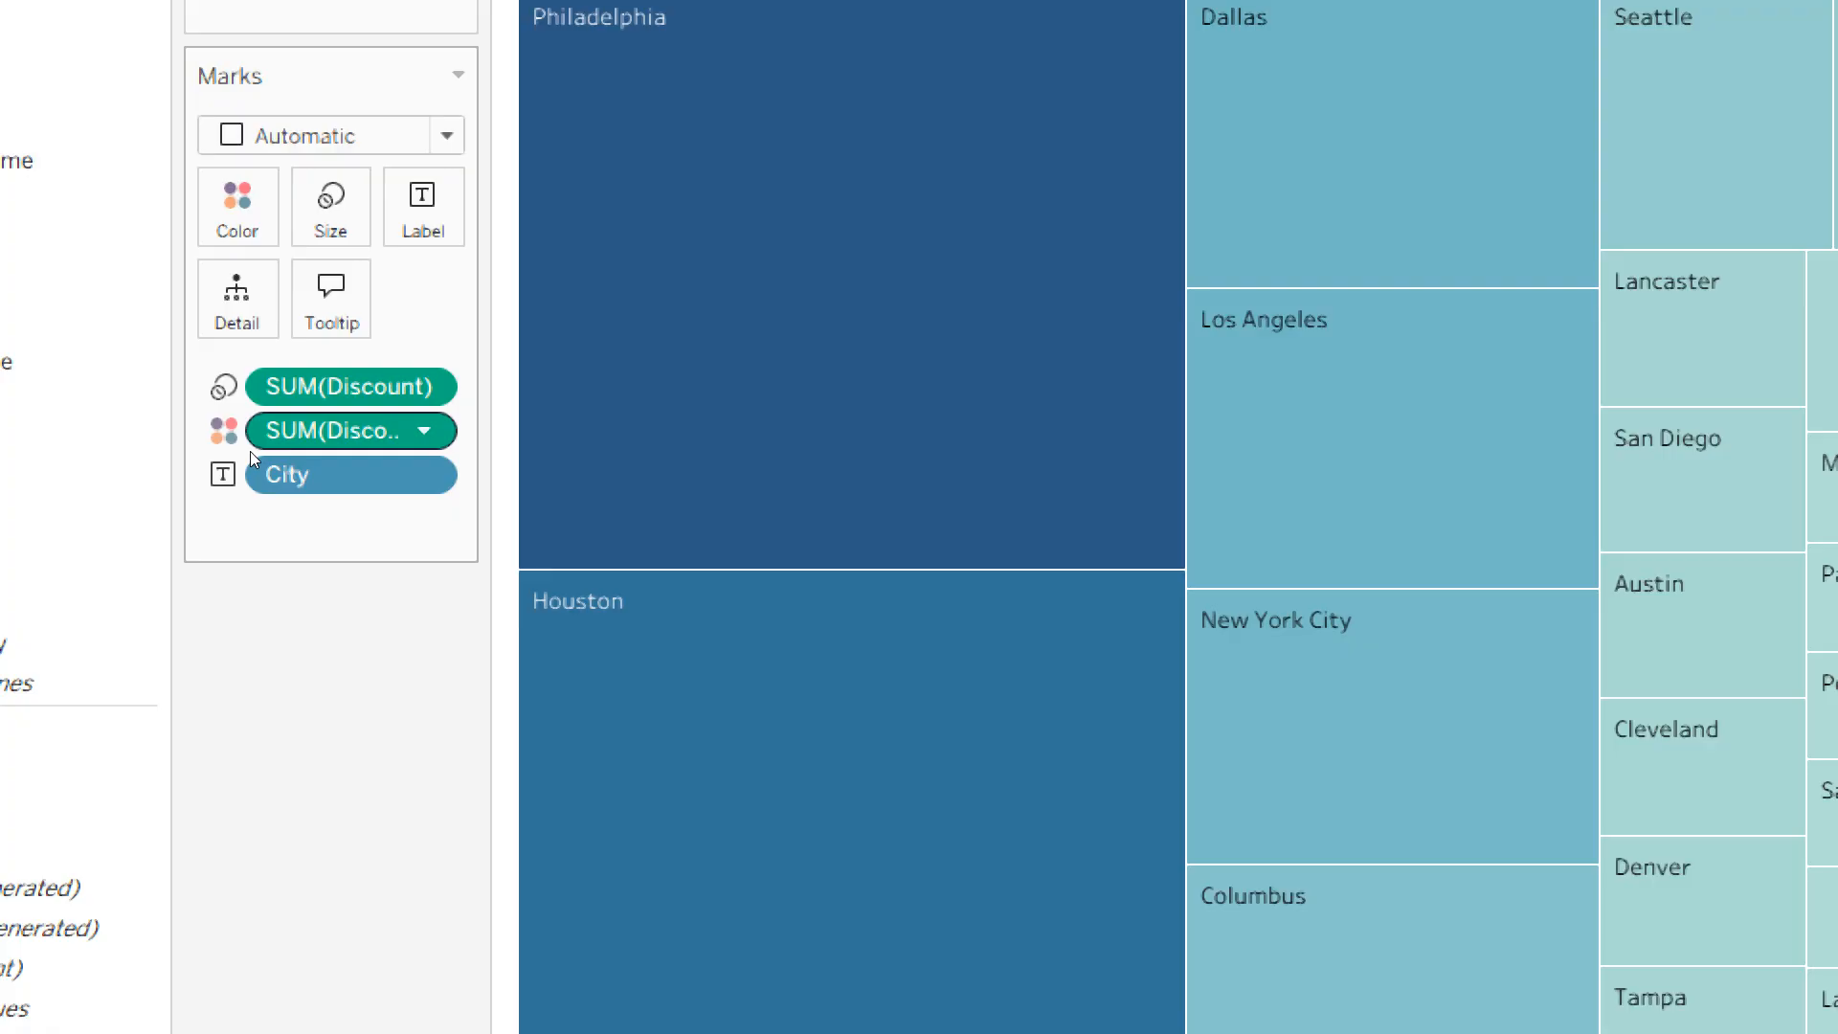
pyautogui.rightClick(324, 436)
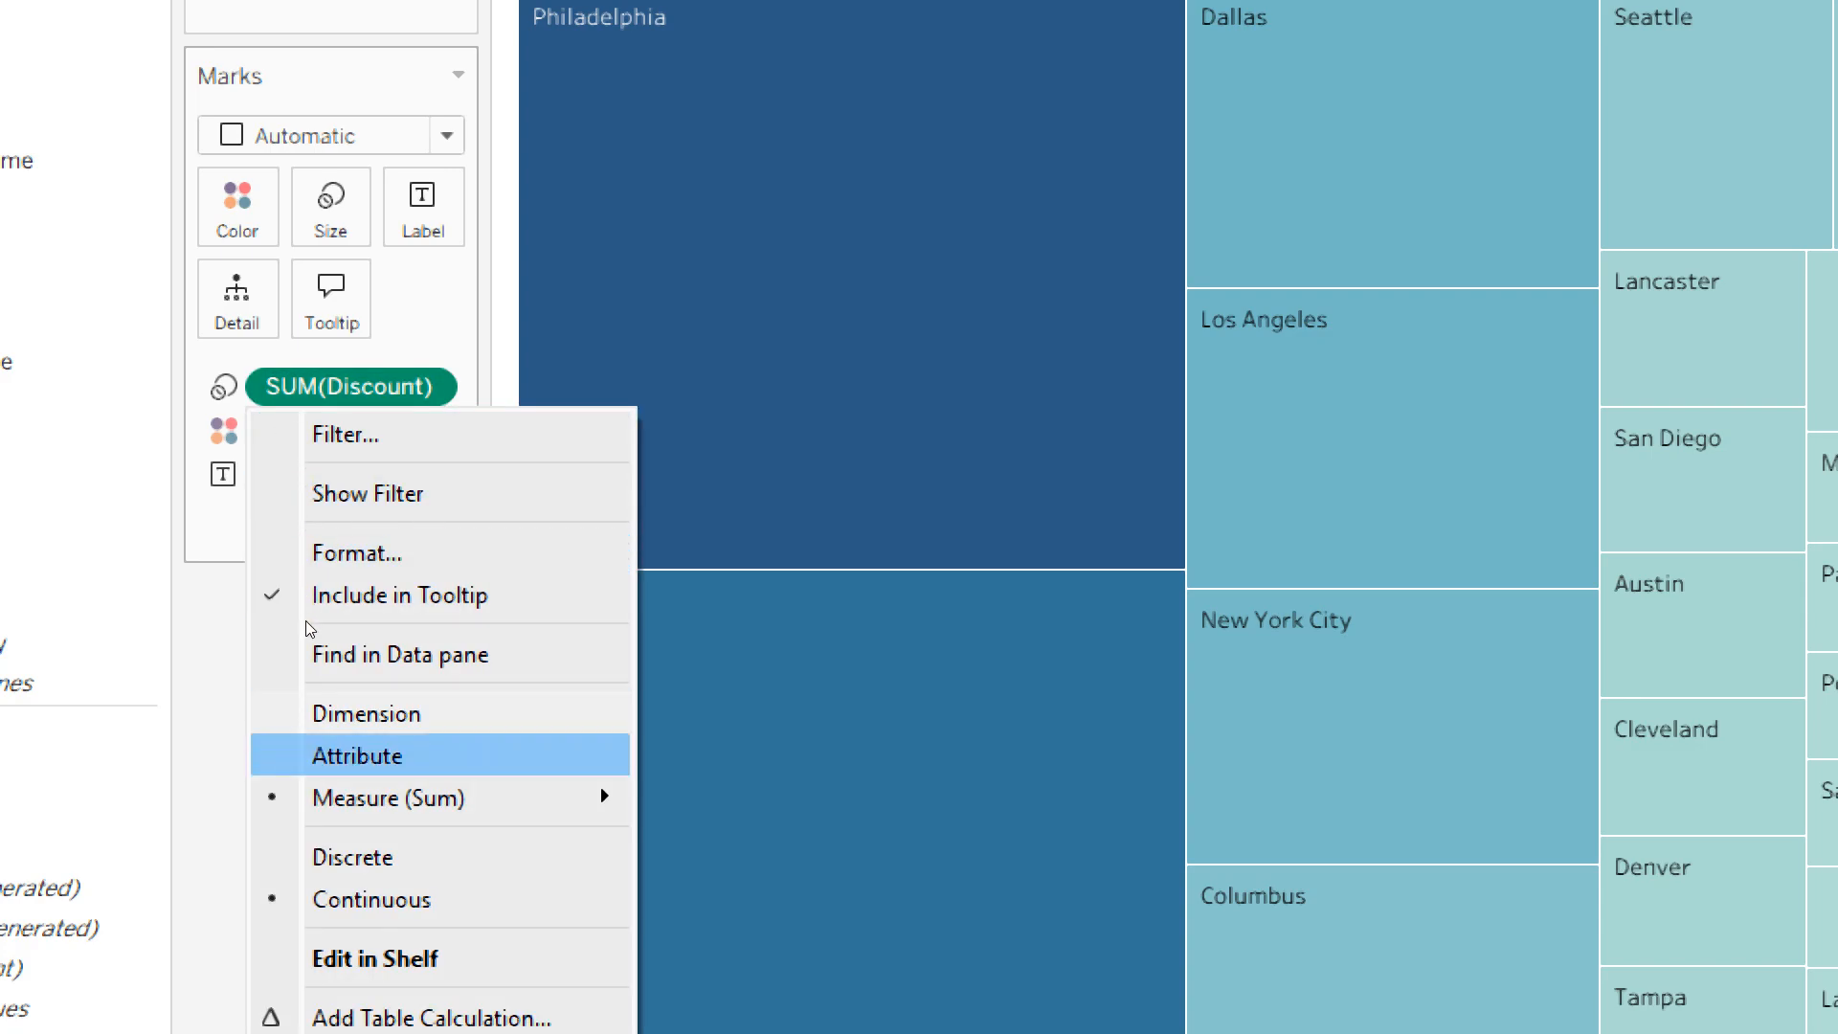
pyautogui.moveTo(359, 797)
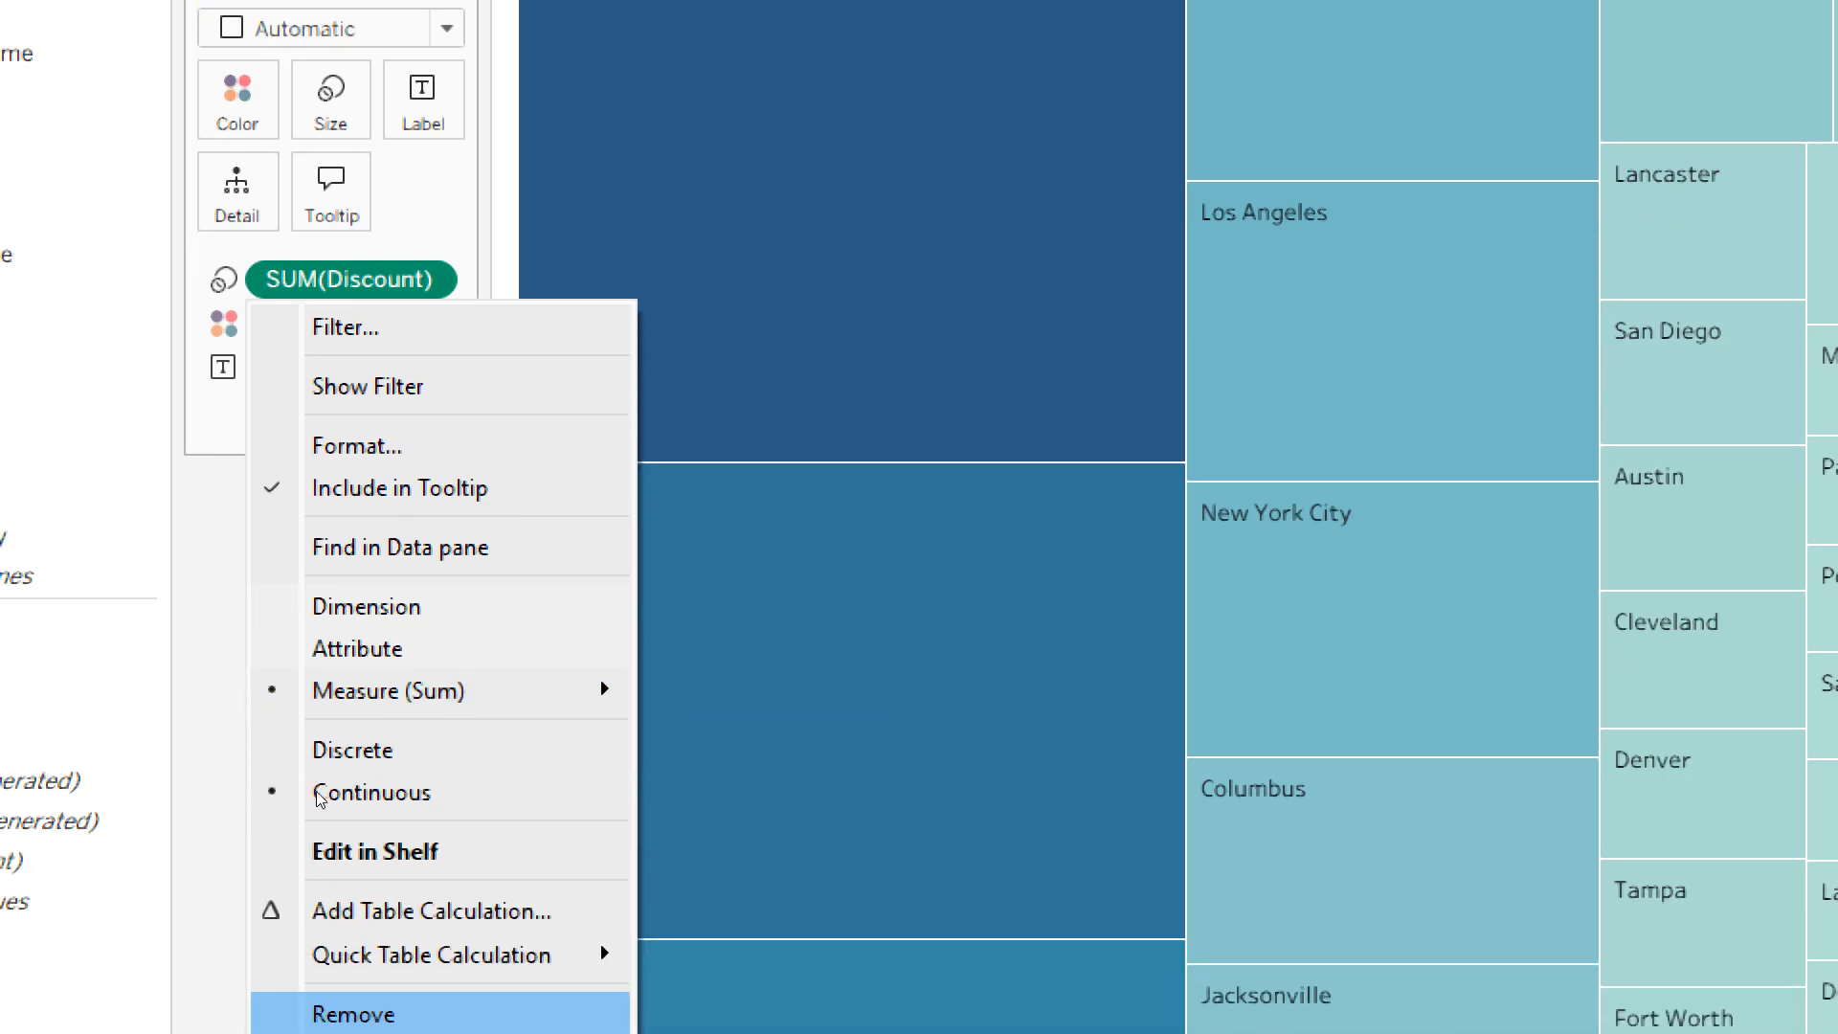
pyautogui.moveTo(413, 652)
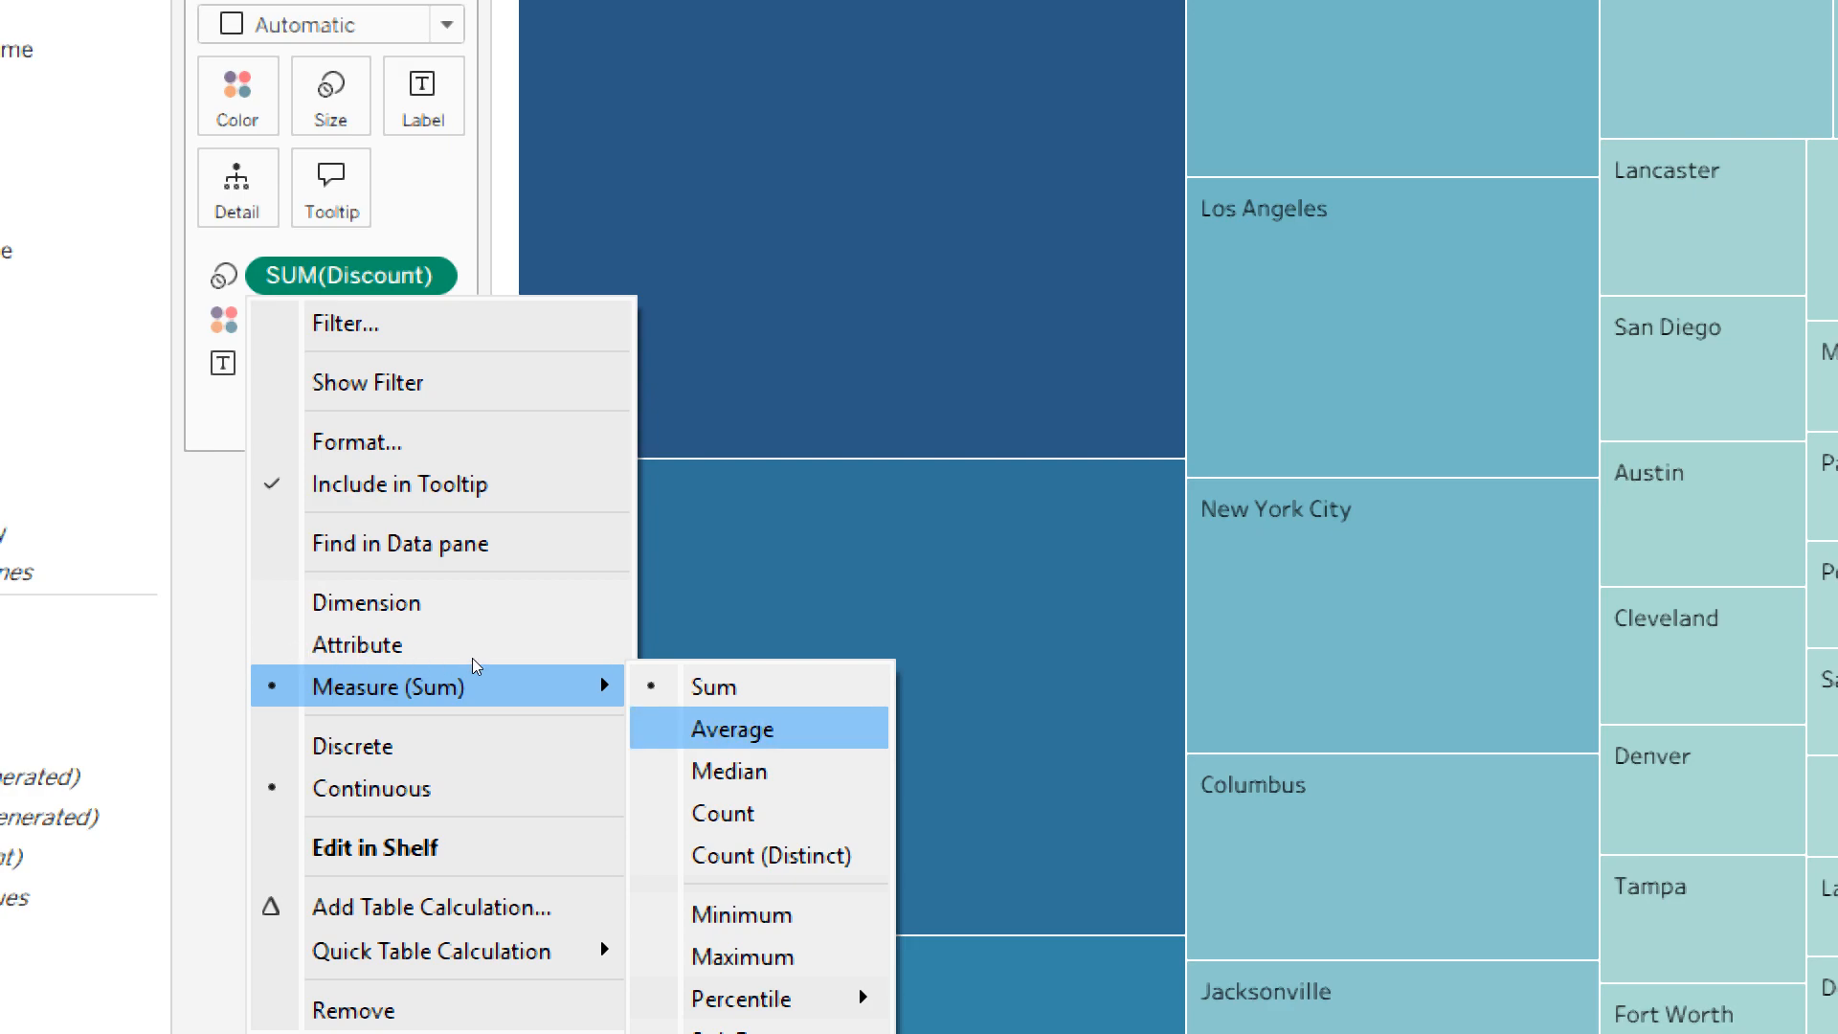
pyautogui.press('Return')
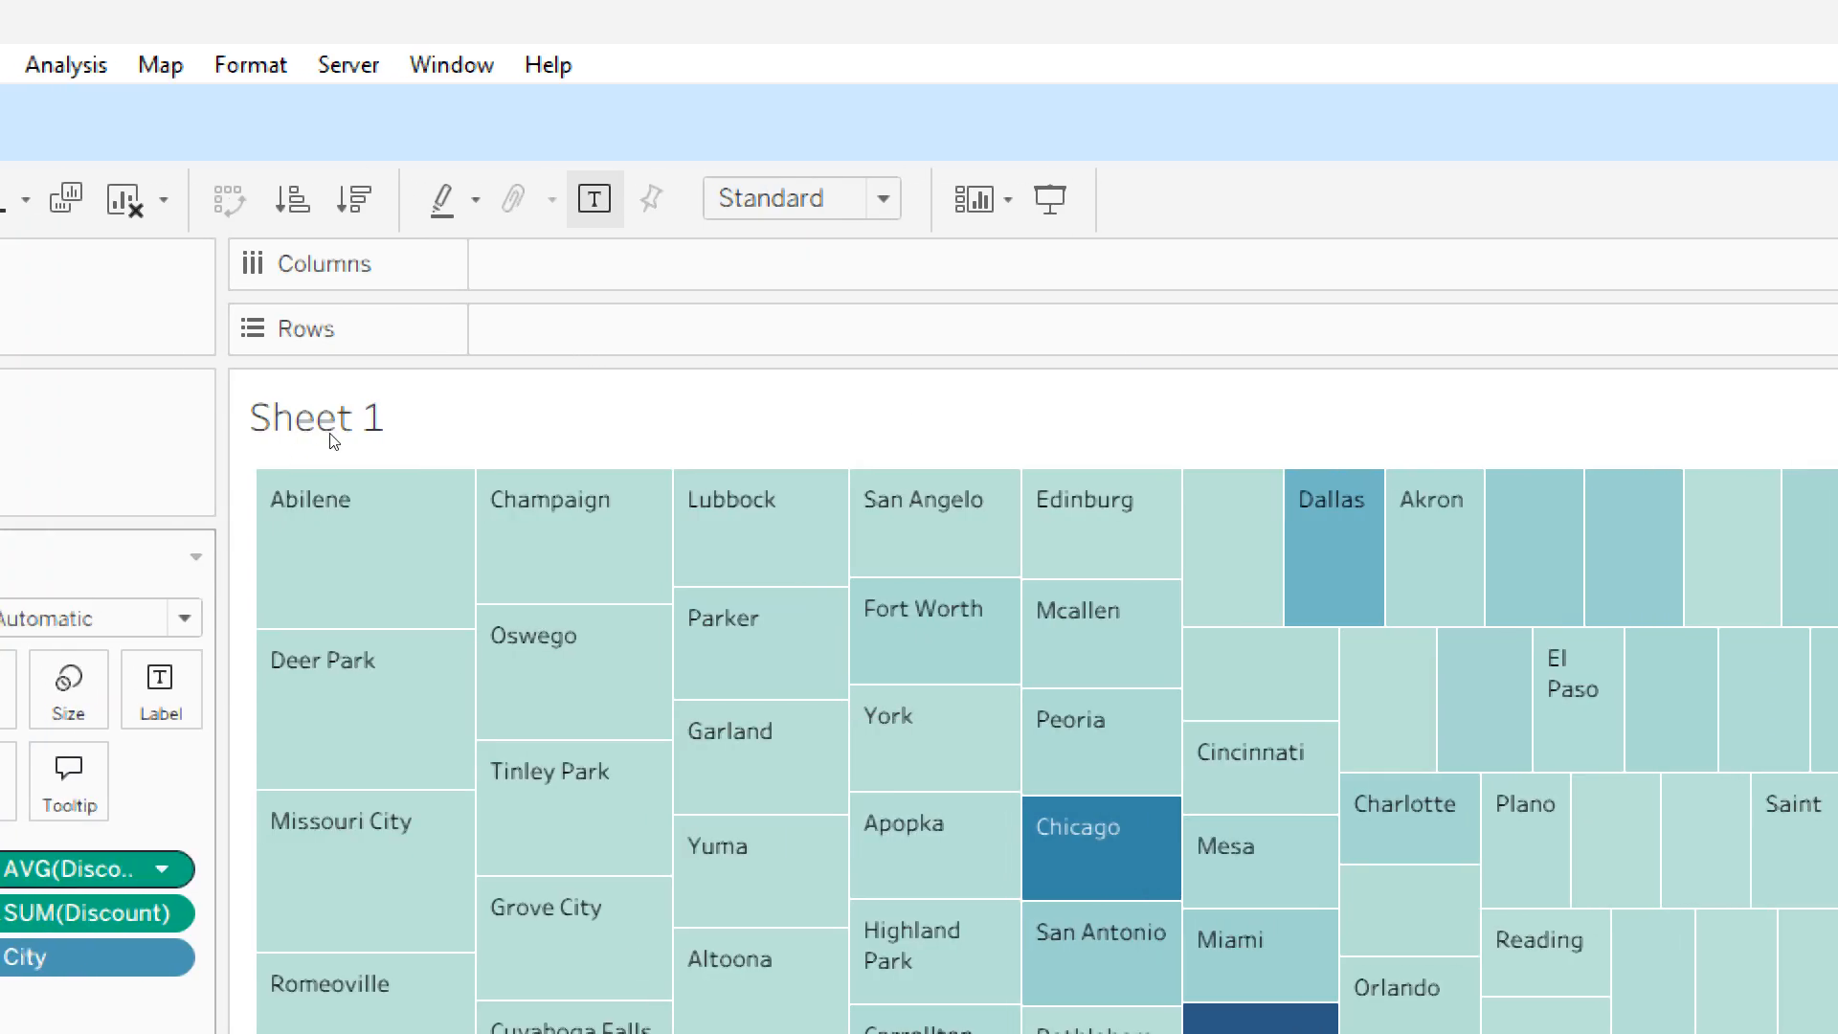
# - Set the aggregation of the Discount field on the treemap's size to Count
pyautogui.click(161, 869)
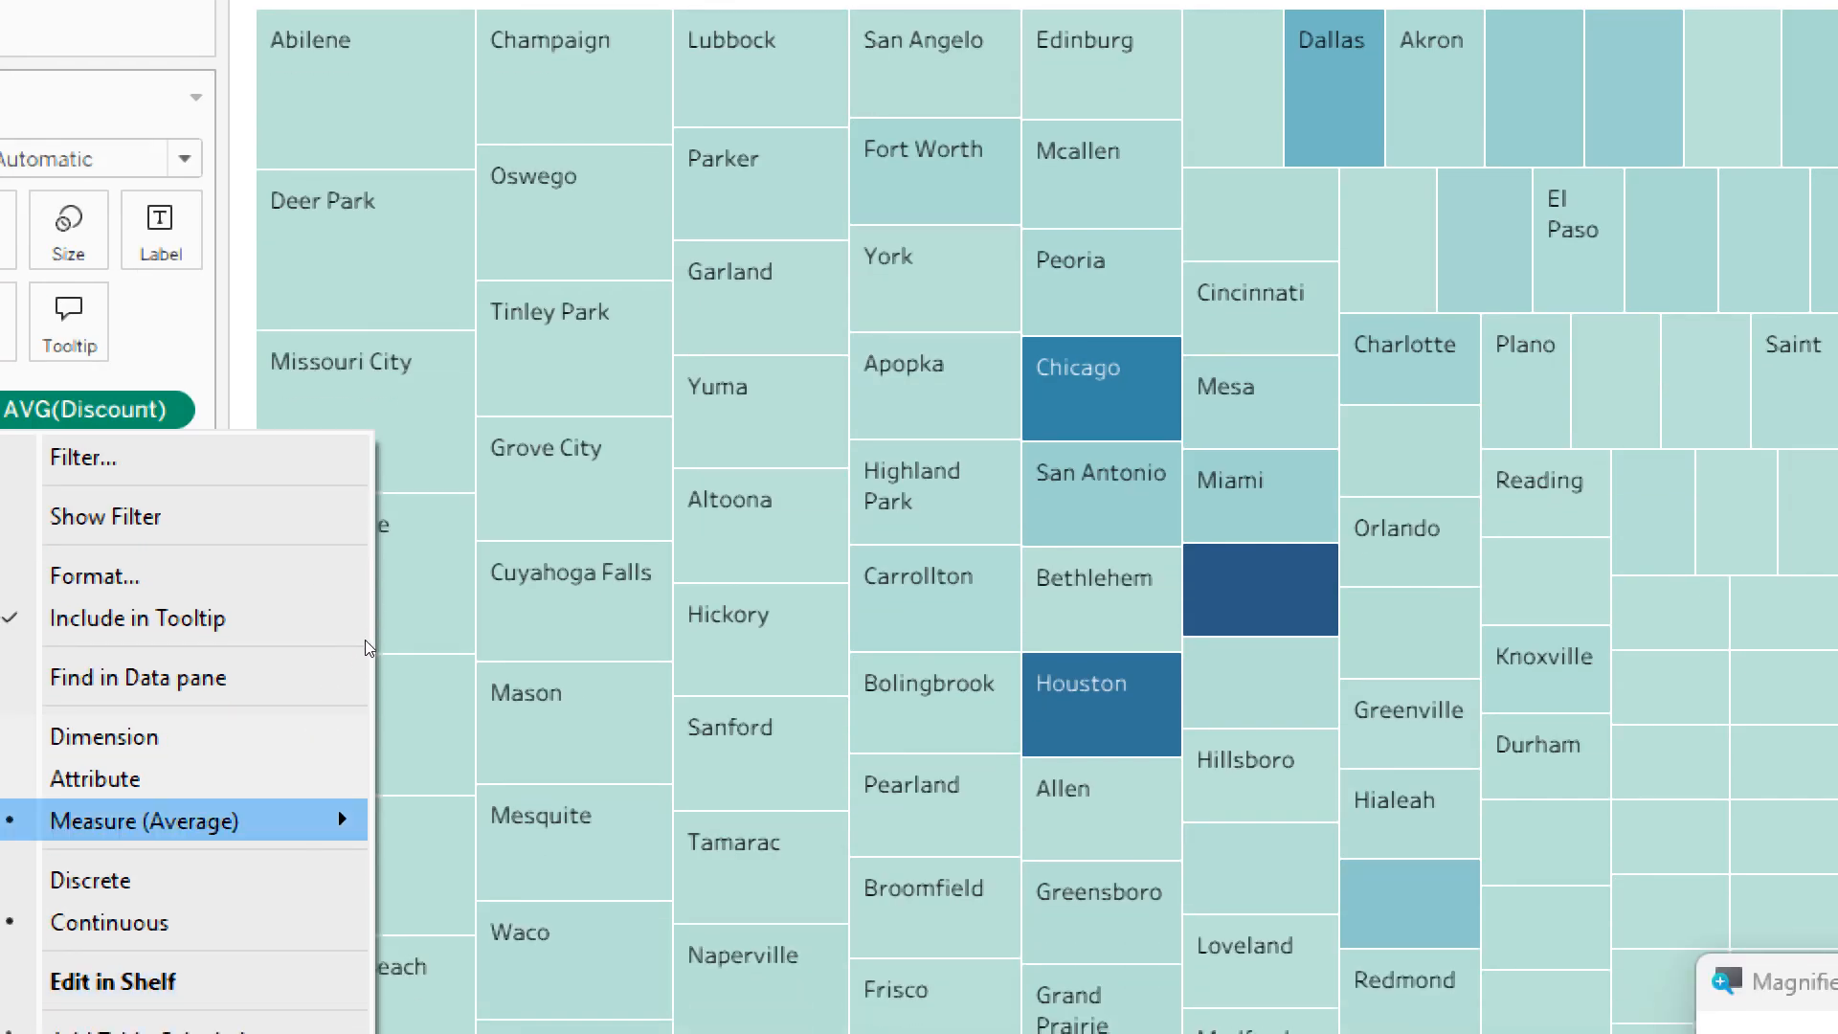
pyautogui.moveTo(202, 821)
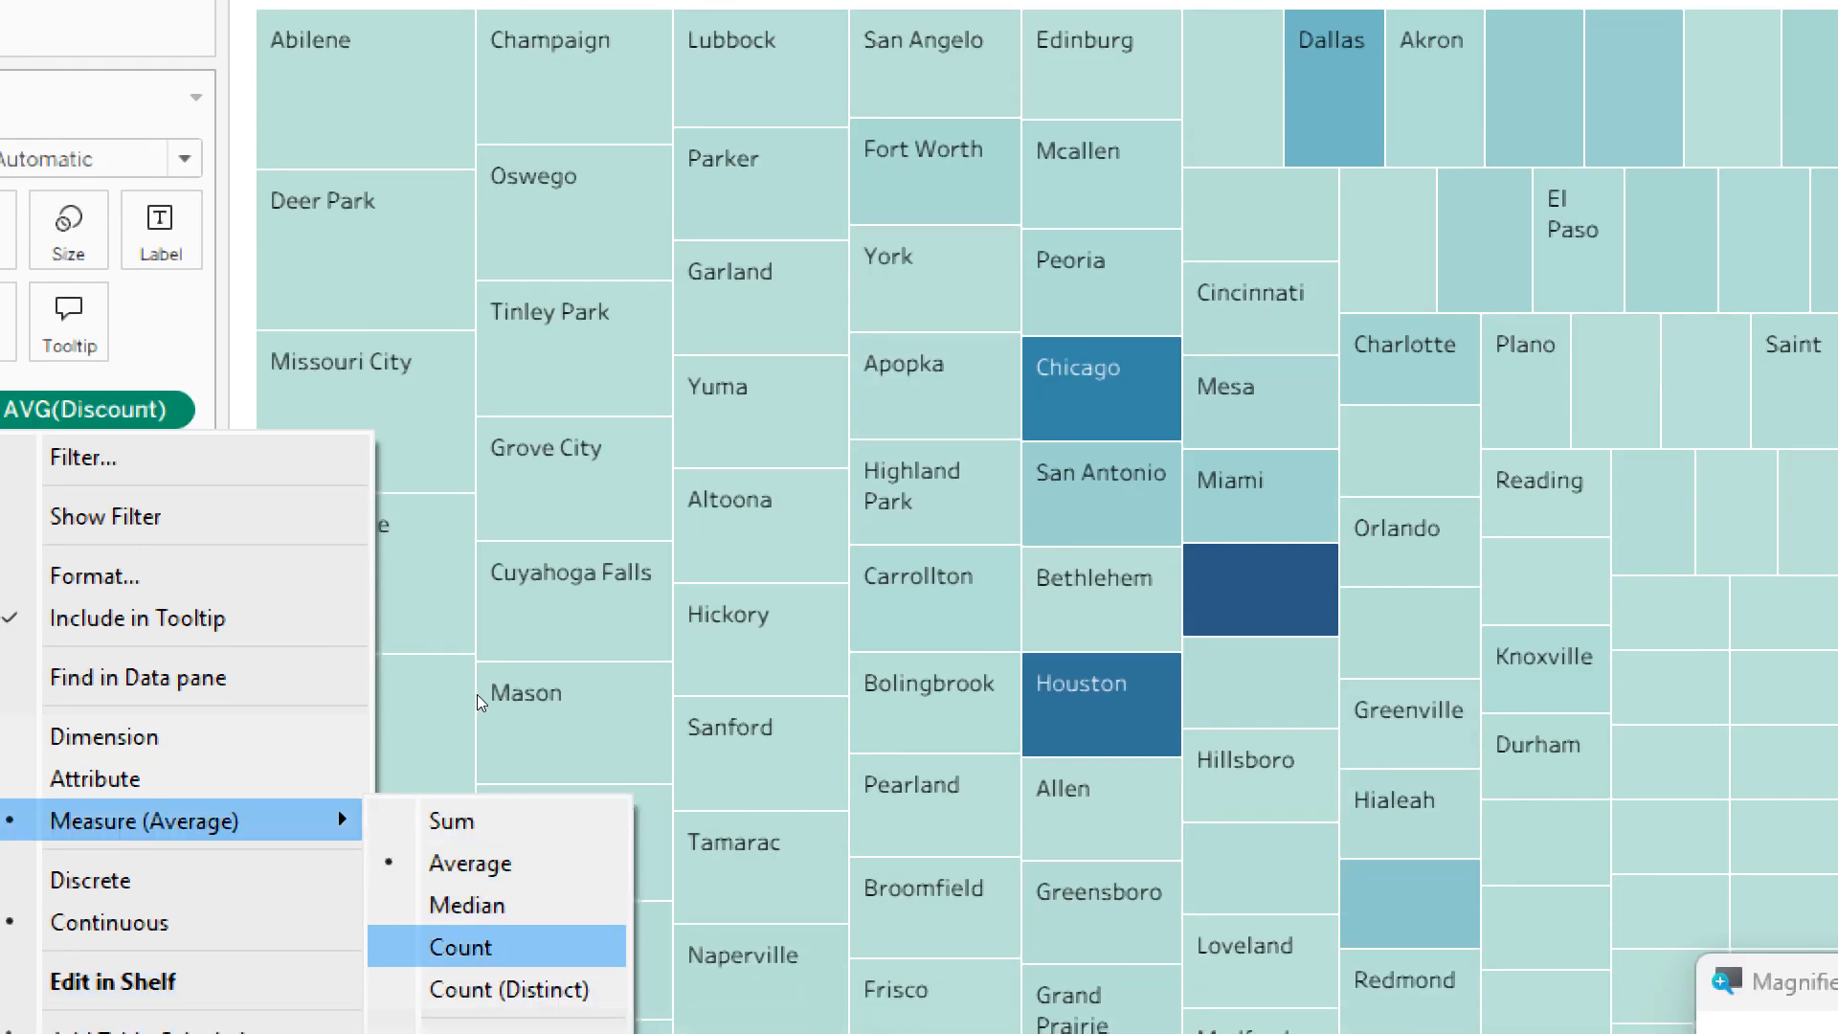
pyautogui.click(460, 947)
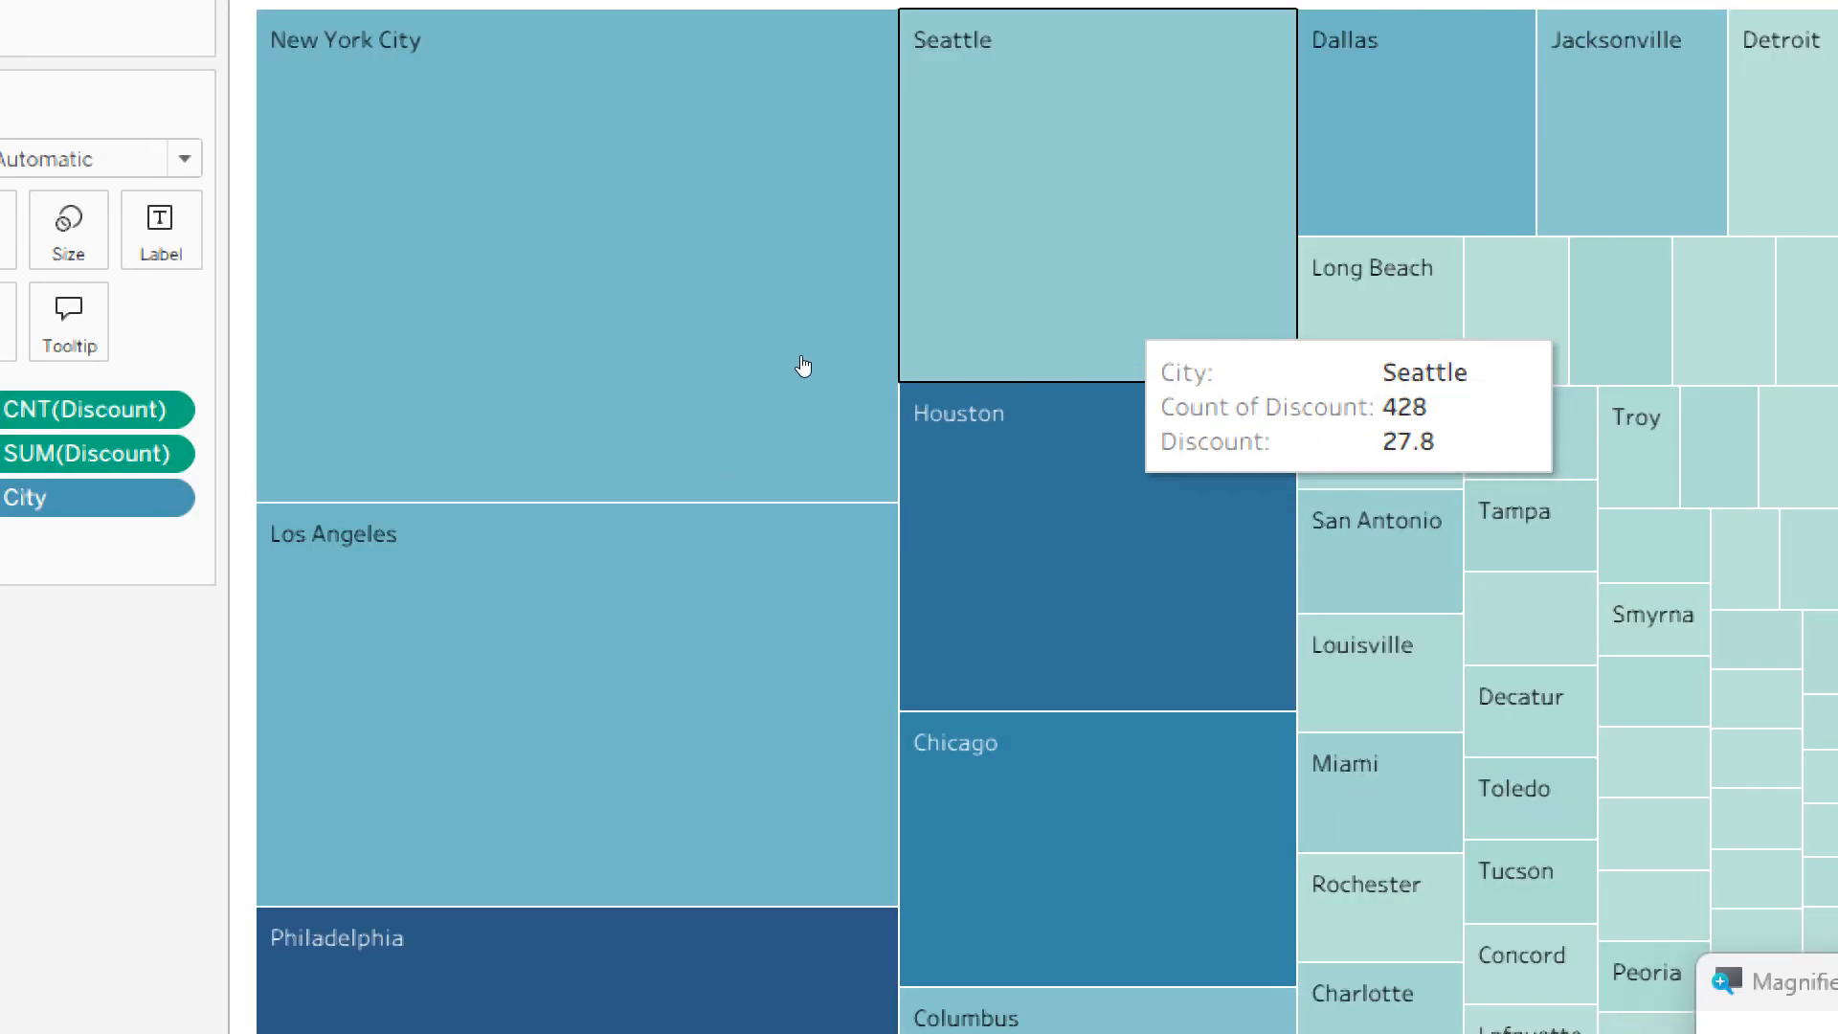
pyautogui.moveTo(563, 342)
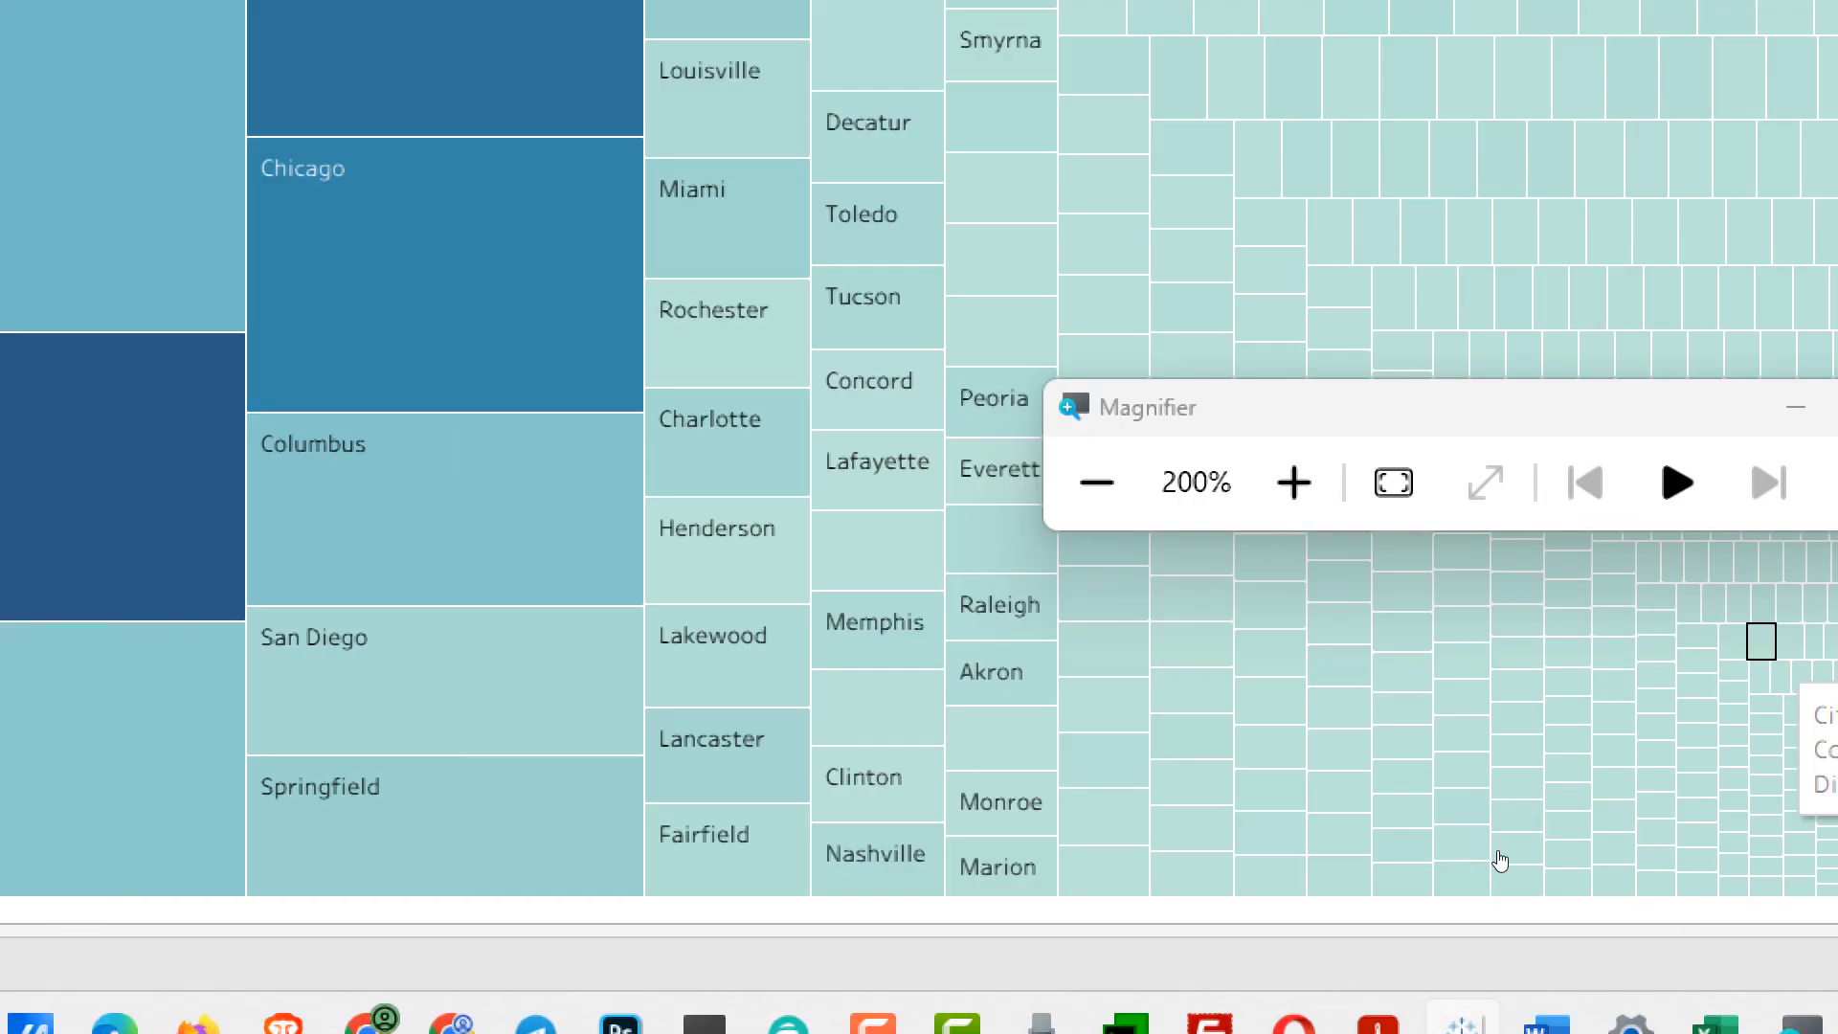
# - Convert the treemap to a pie chart coloured by City and select the whole pie
pyautogui.click(995, 482)
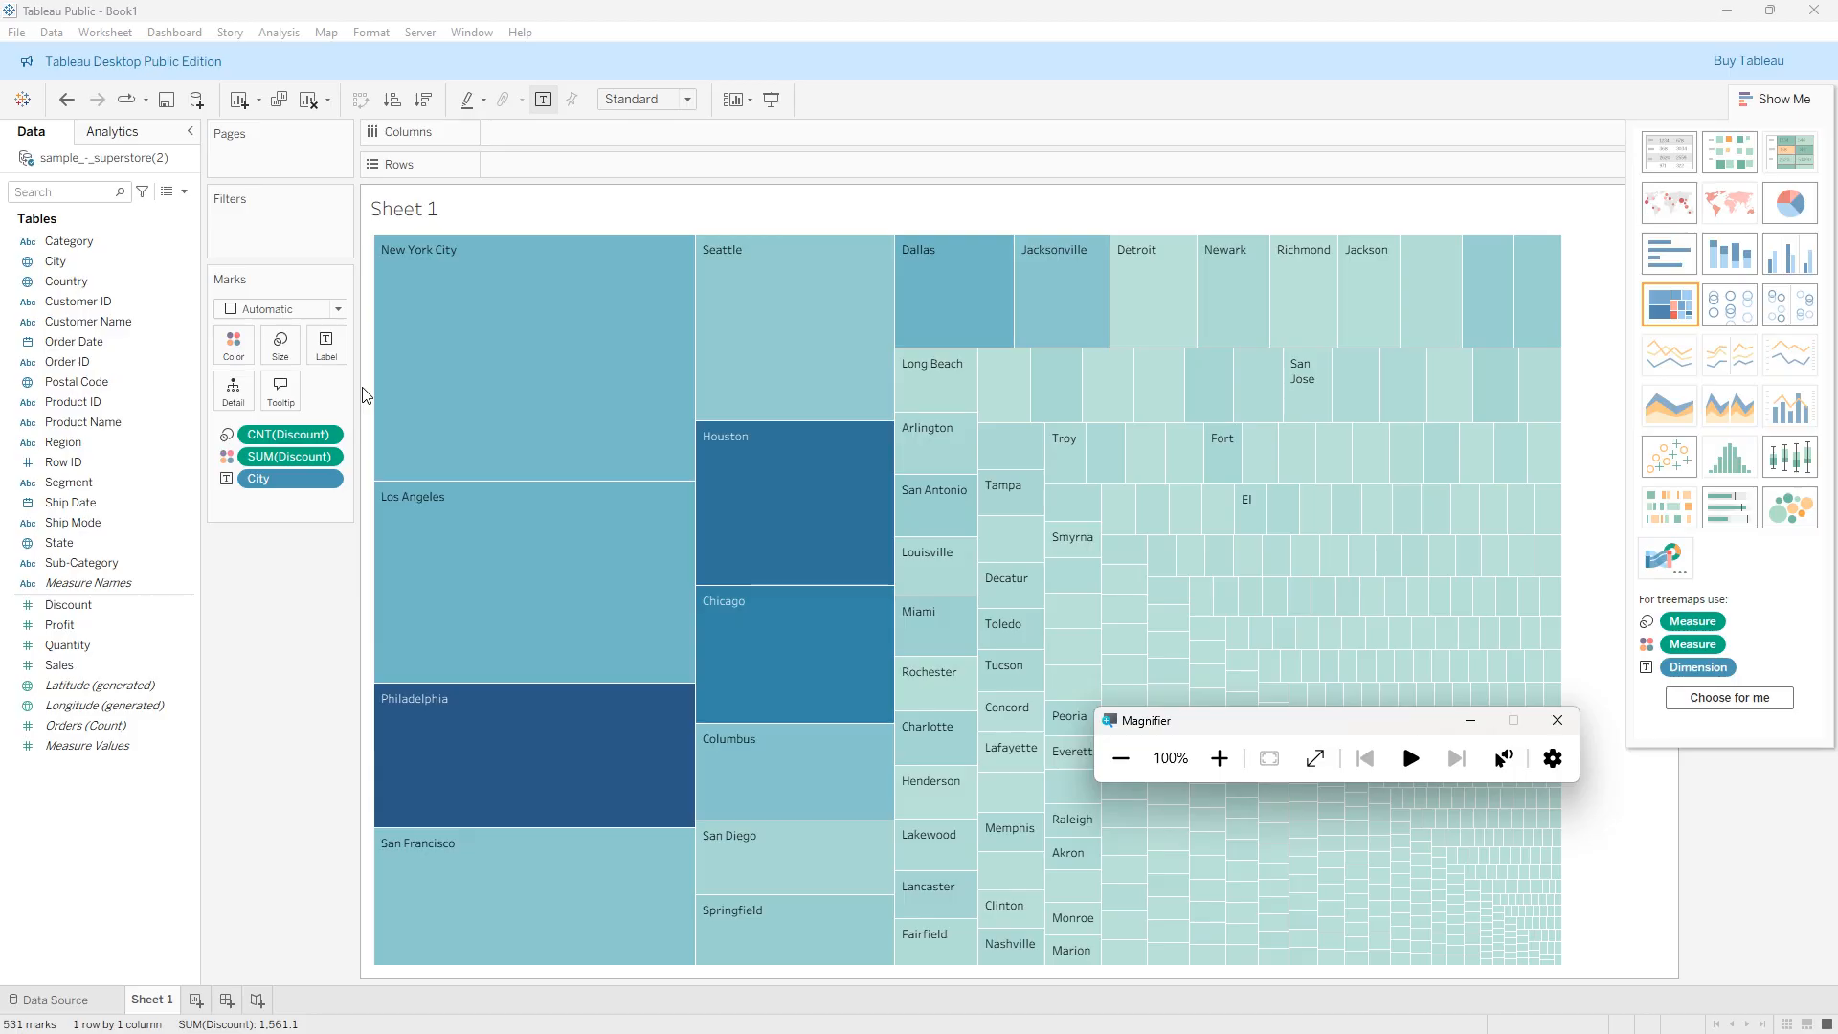
pyautogui.click(1786, 206)
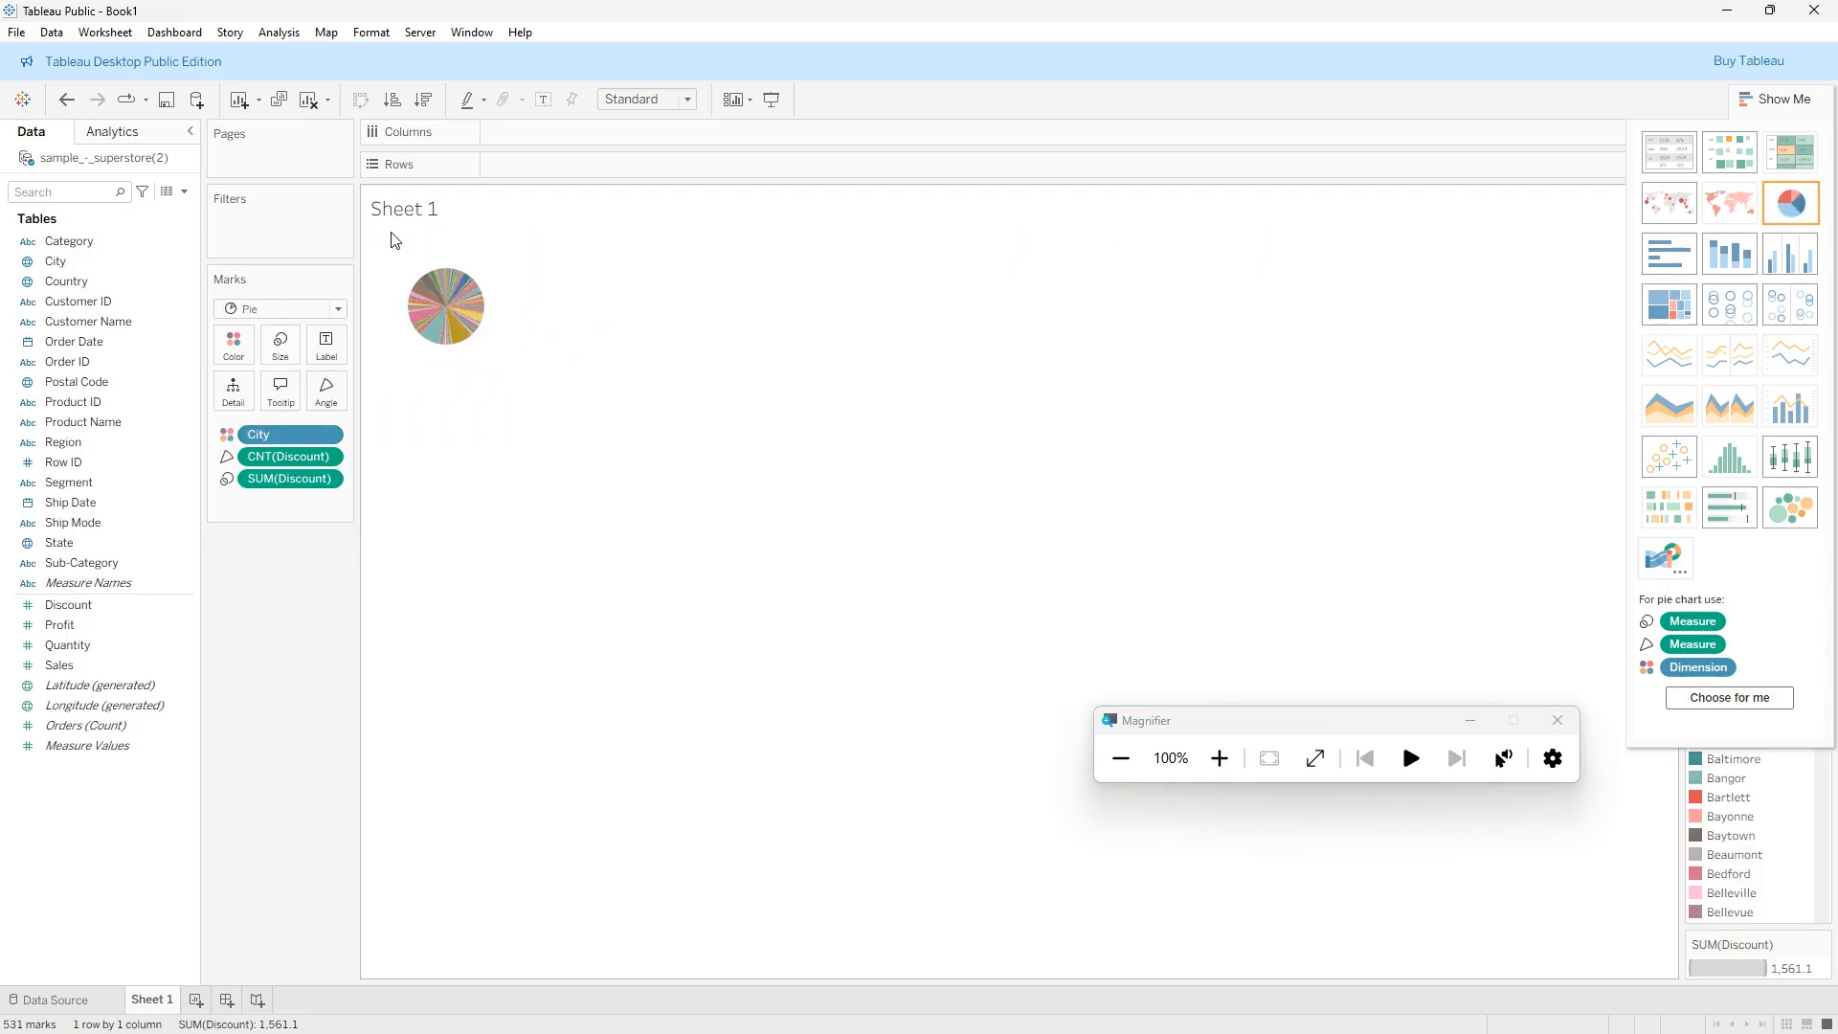
pyautogui.moveTo(391, 232); pyautogui.dragTo(529, 400)
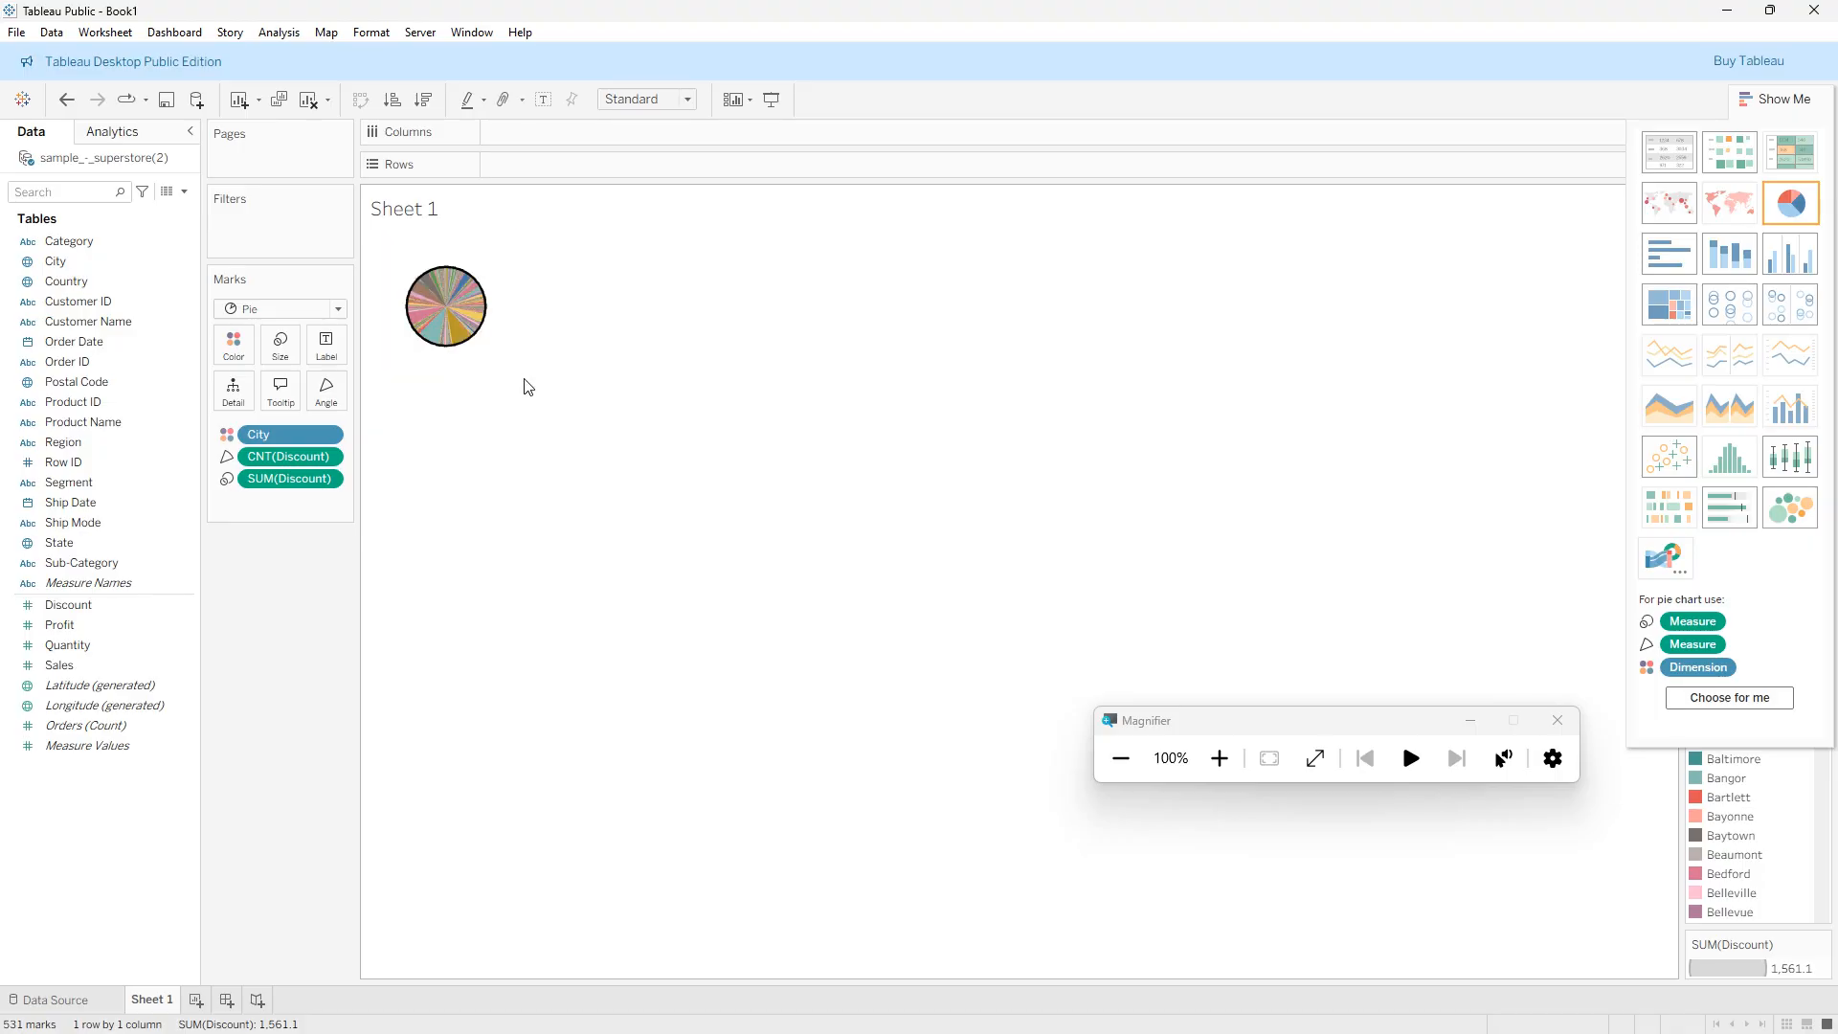